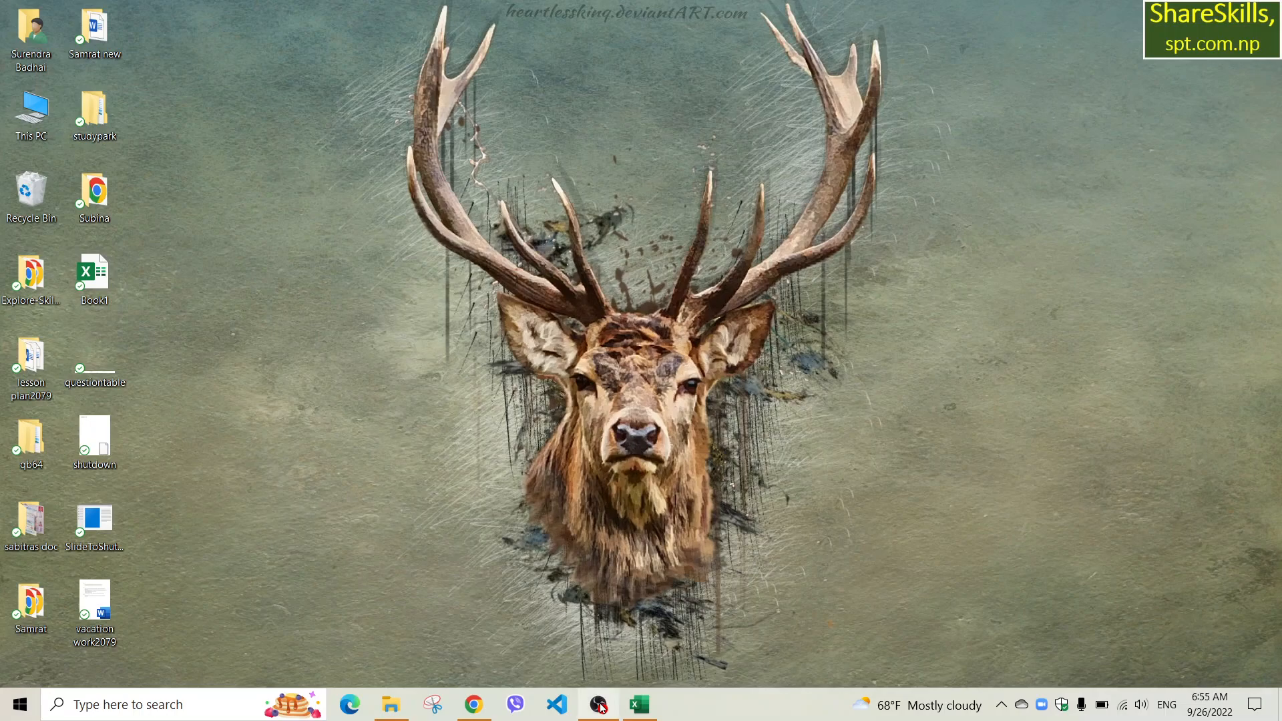
Step: Switch to the blank Excel workbook and place it side by side with the salarysheet spreadsheet in Google Sheets
click(640, 709)
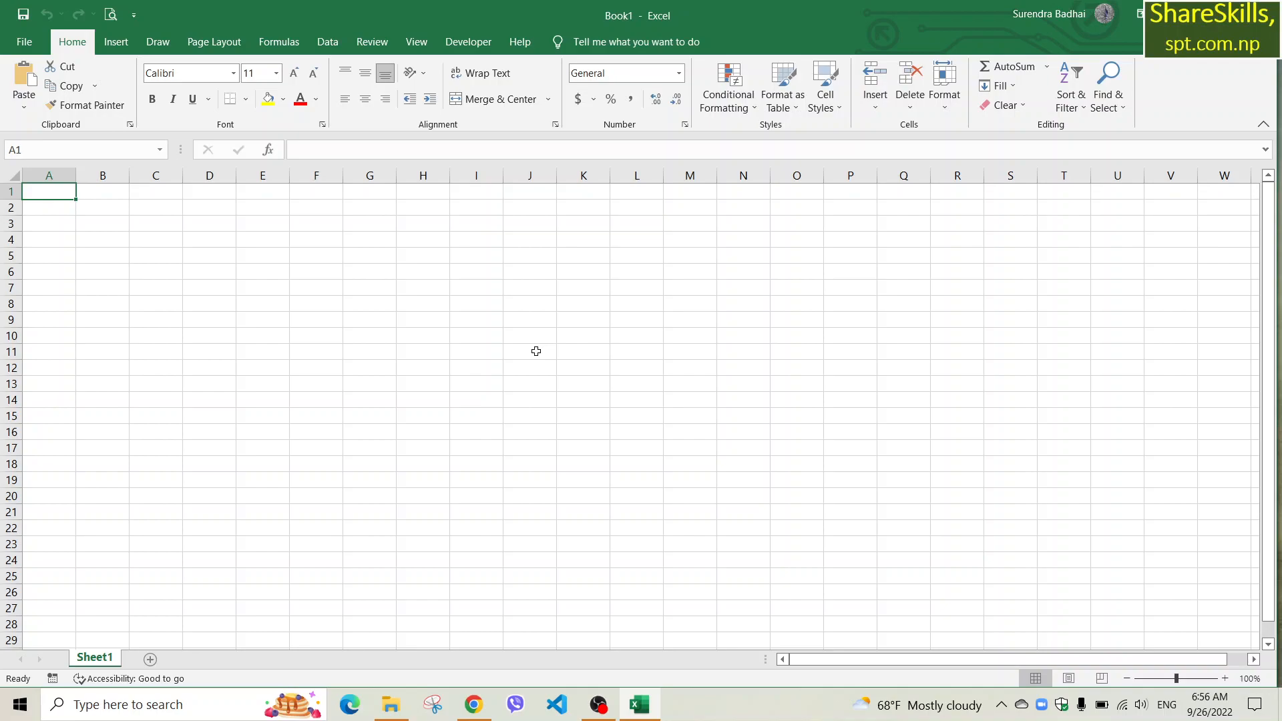
click(312, 301)
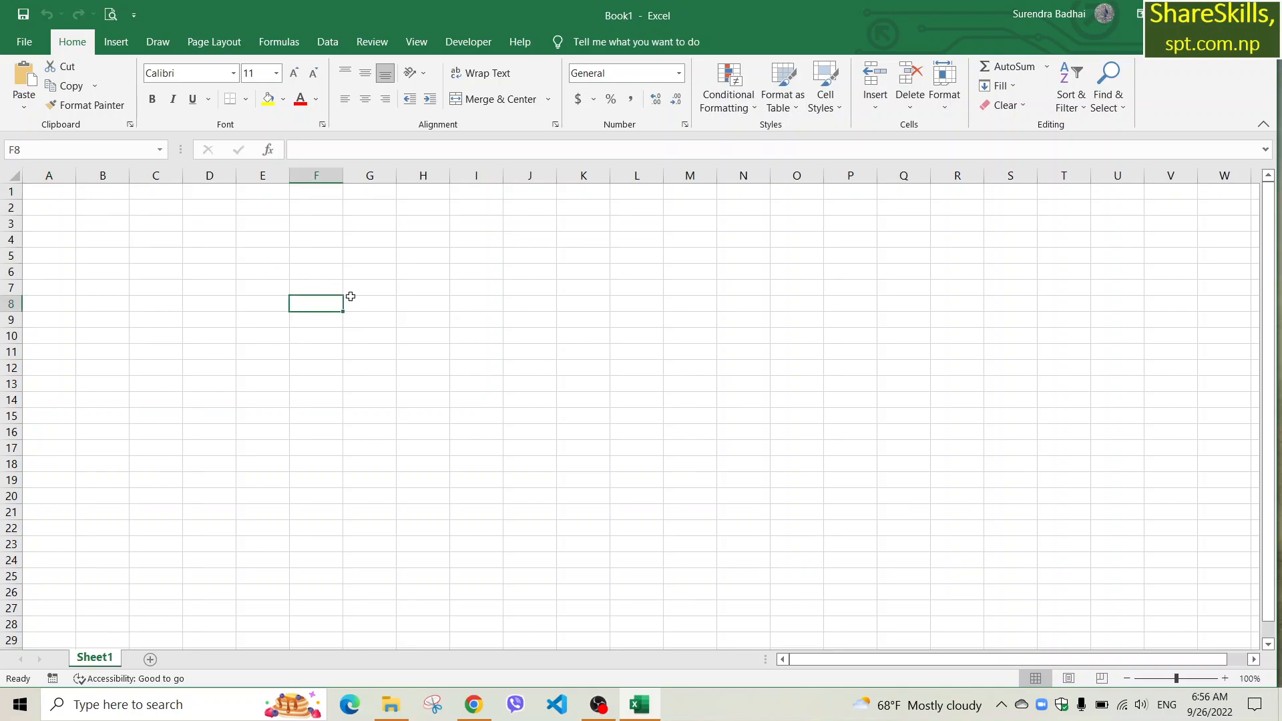
key(super+Right)
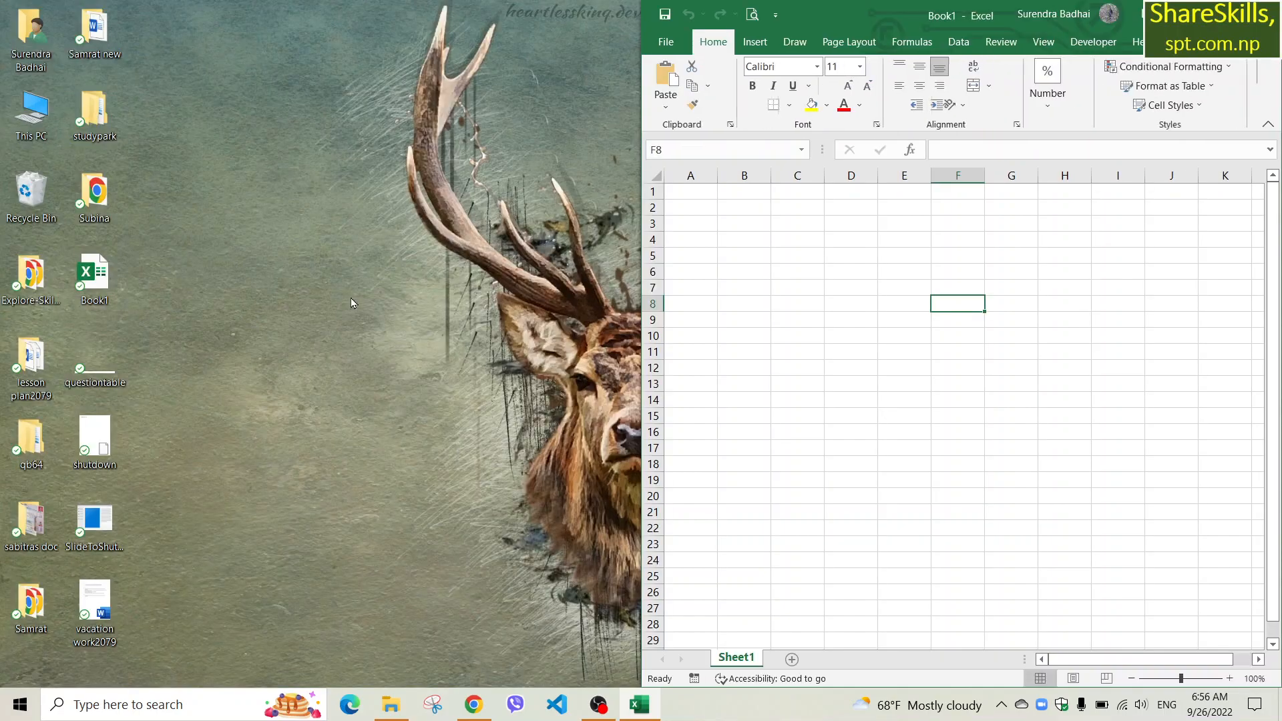
click(320, 464)
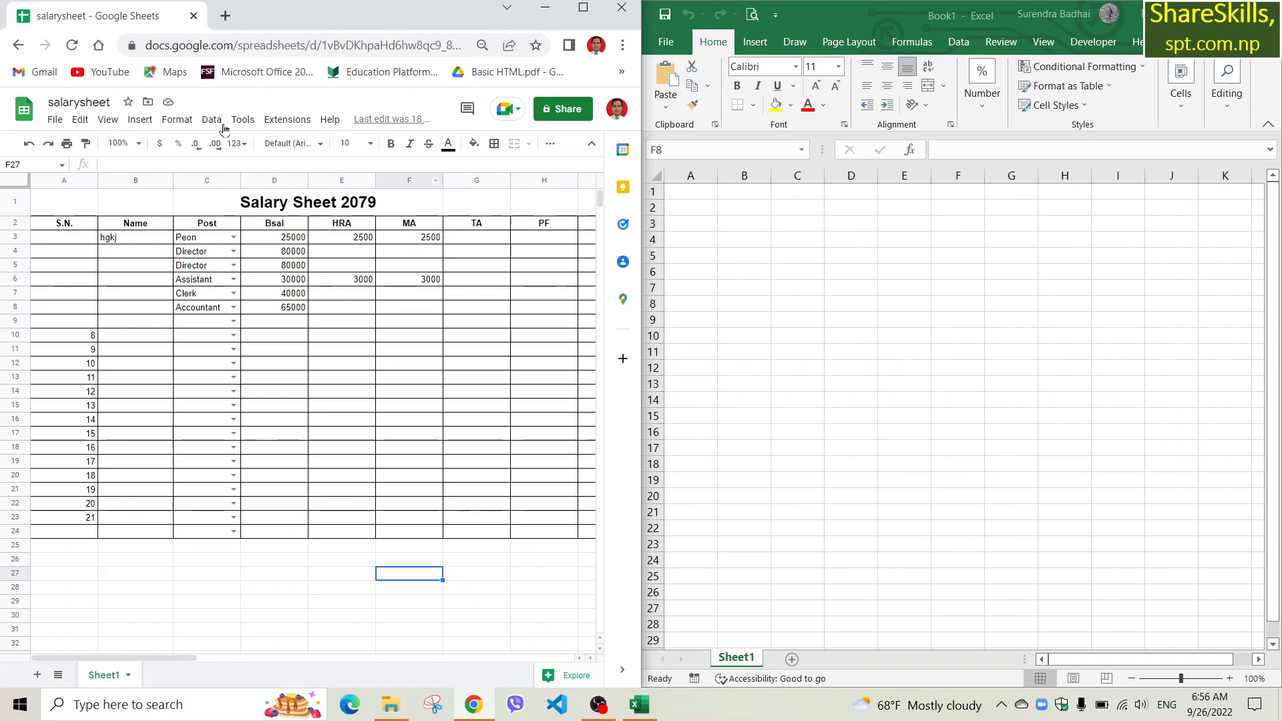
Step: Compare the salary table layout in Google Sheets with the empty Excel worksheet, examining columns, cells and the HRA formula
click(58, 180)
click(152, 181)
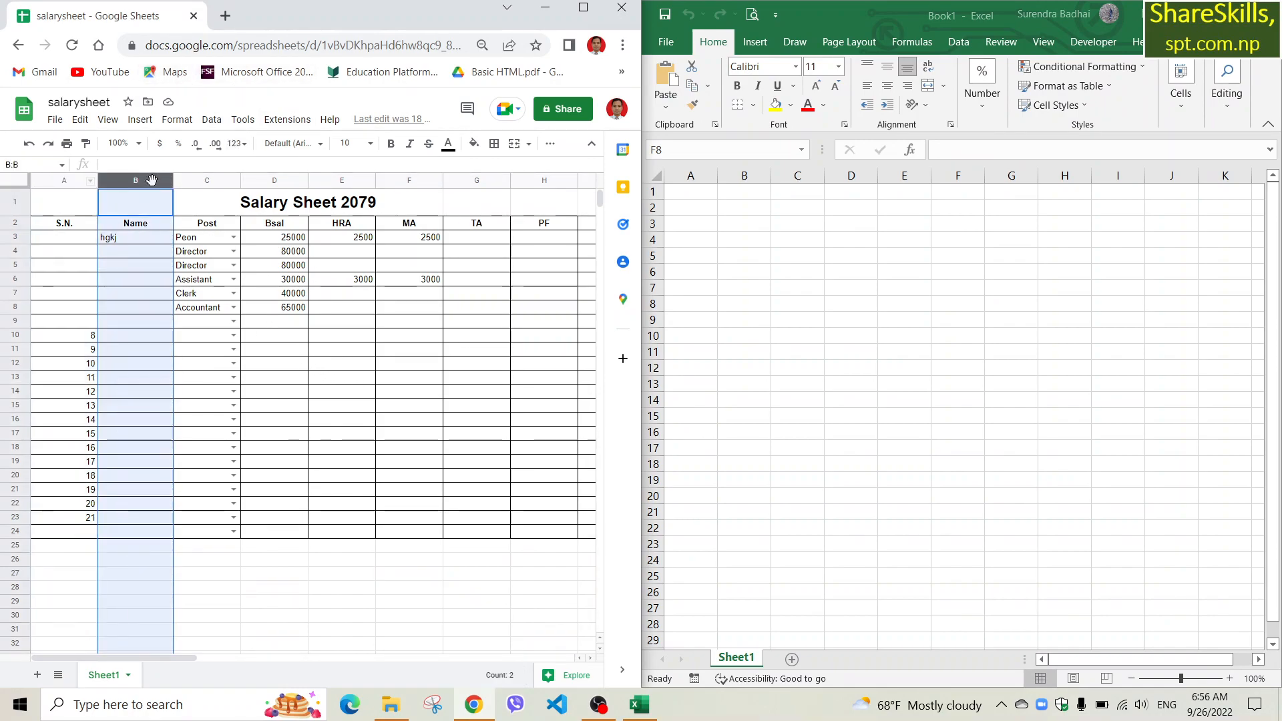
click(805, 285)
click(950, 381)
click(333, 364)
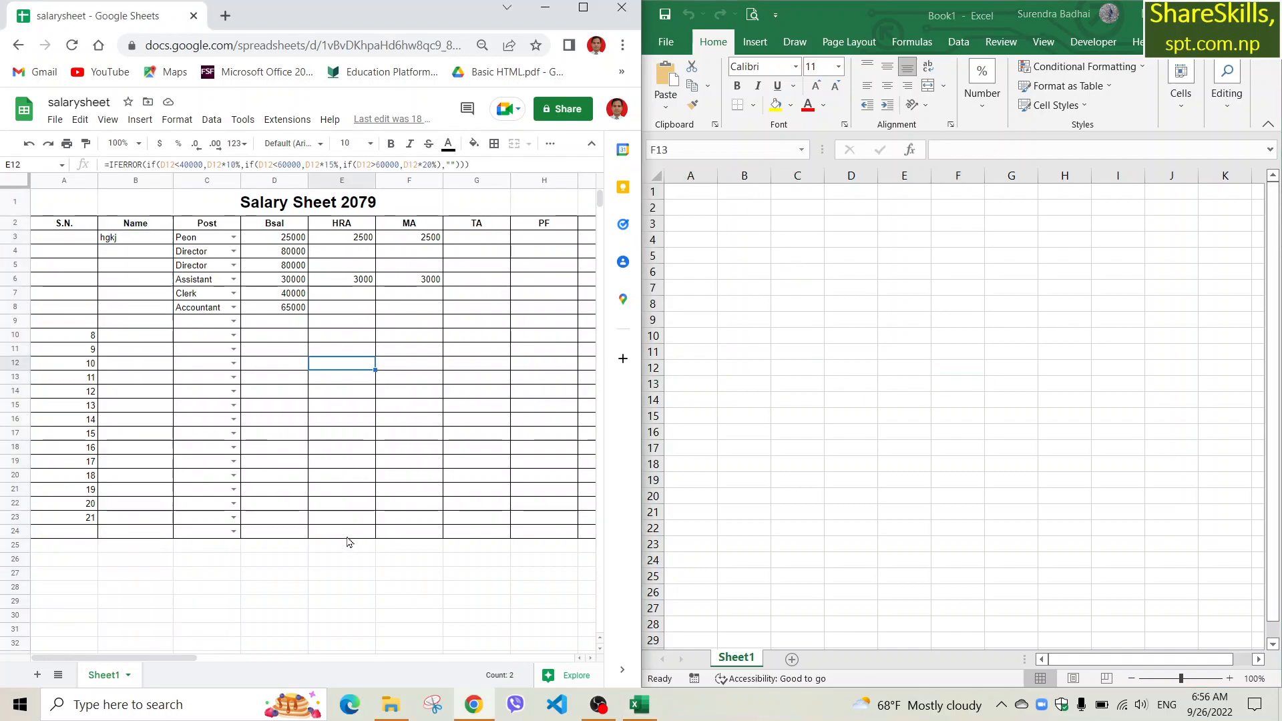
click(294, 555)
click(866, 289)
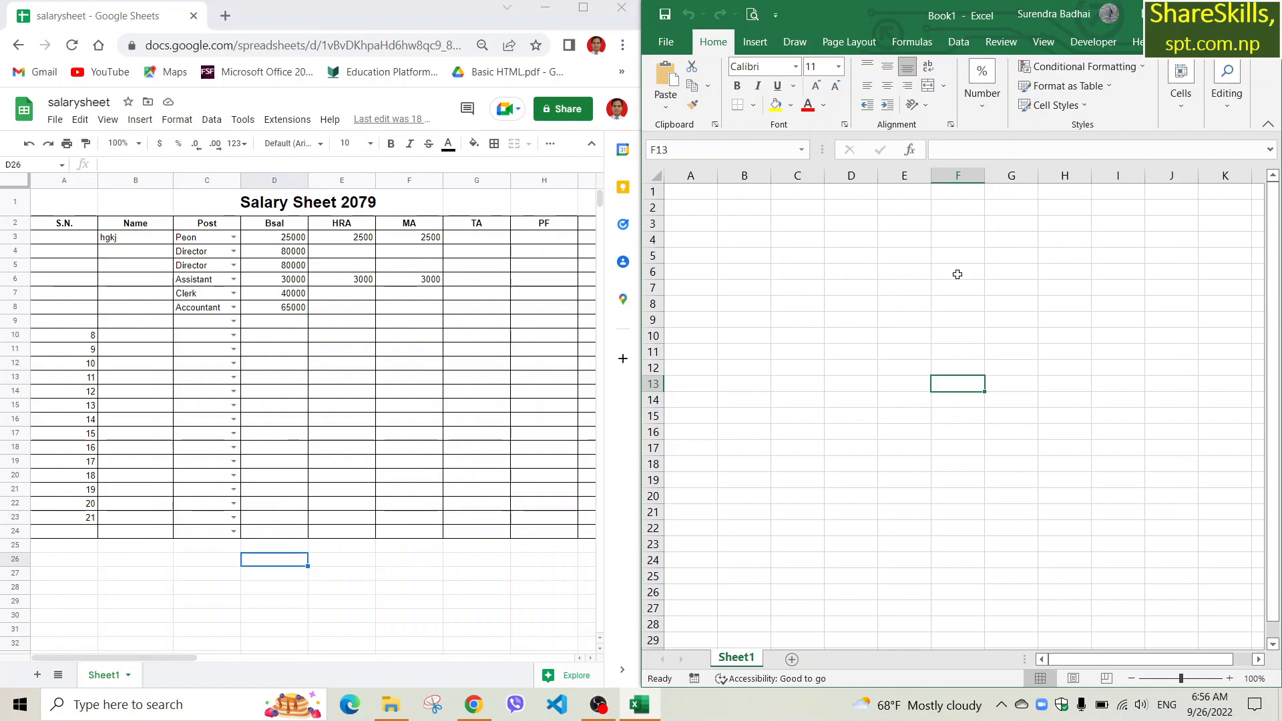
click(911, 257)
click(1087, 268)
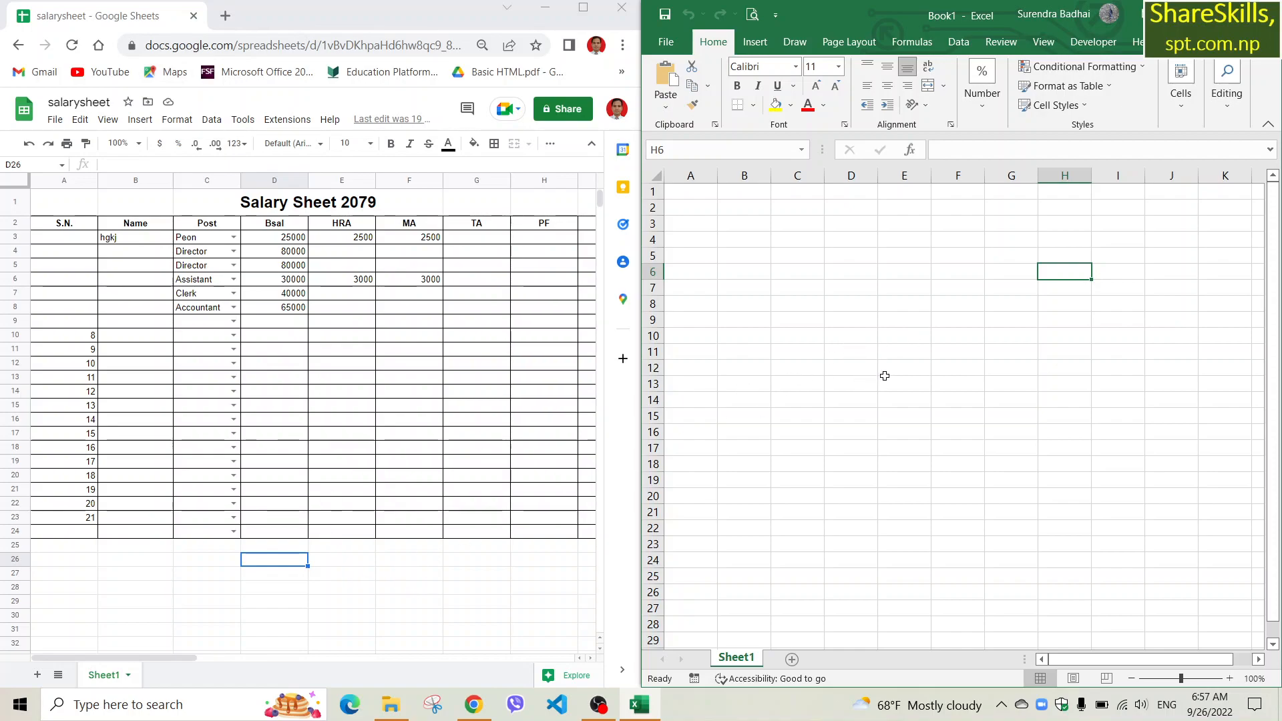
click(382, 576)
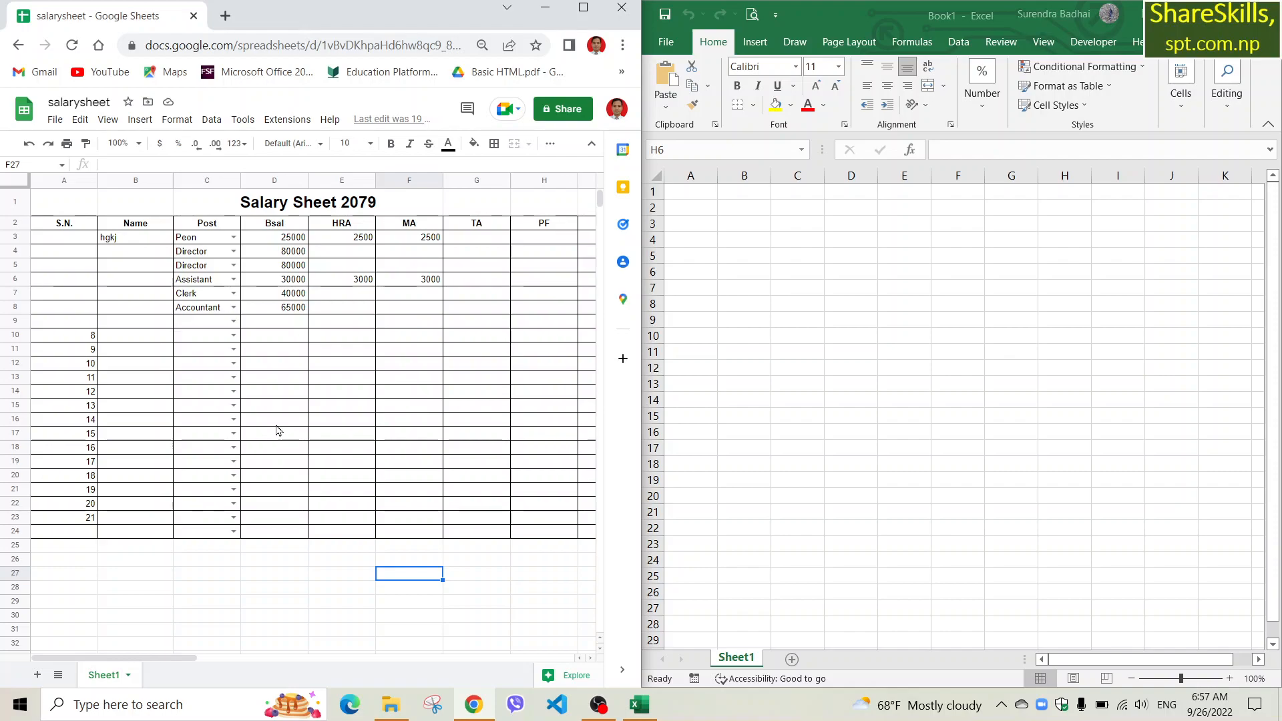
click(136, 576)
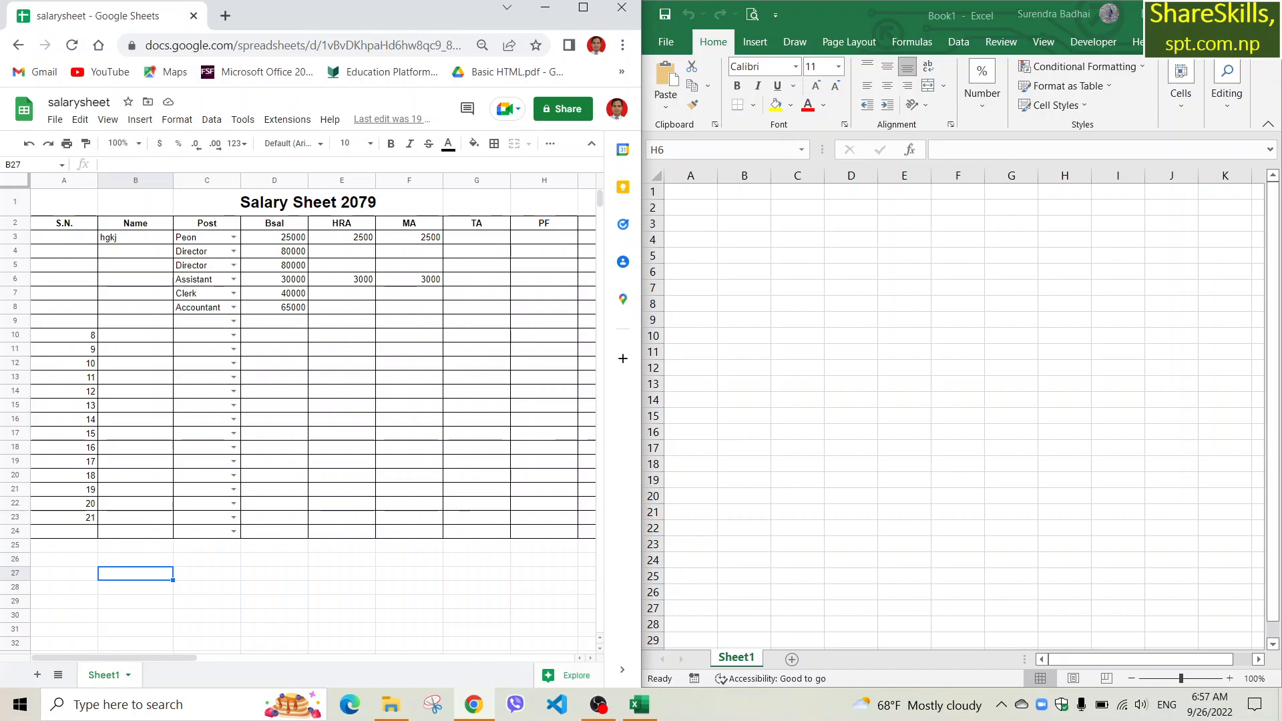
Step: Minimize the Excel window and maximize the browser window
click(1186, 13)
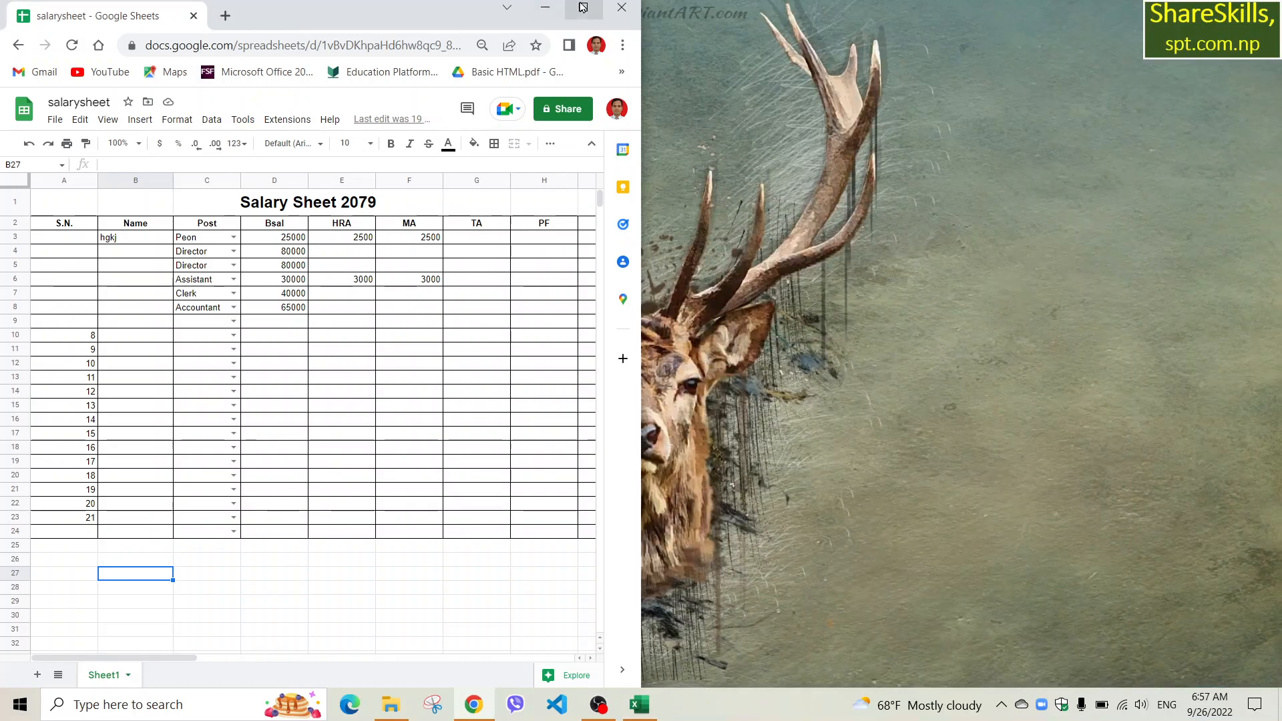
click(583, 6)
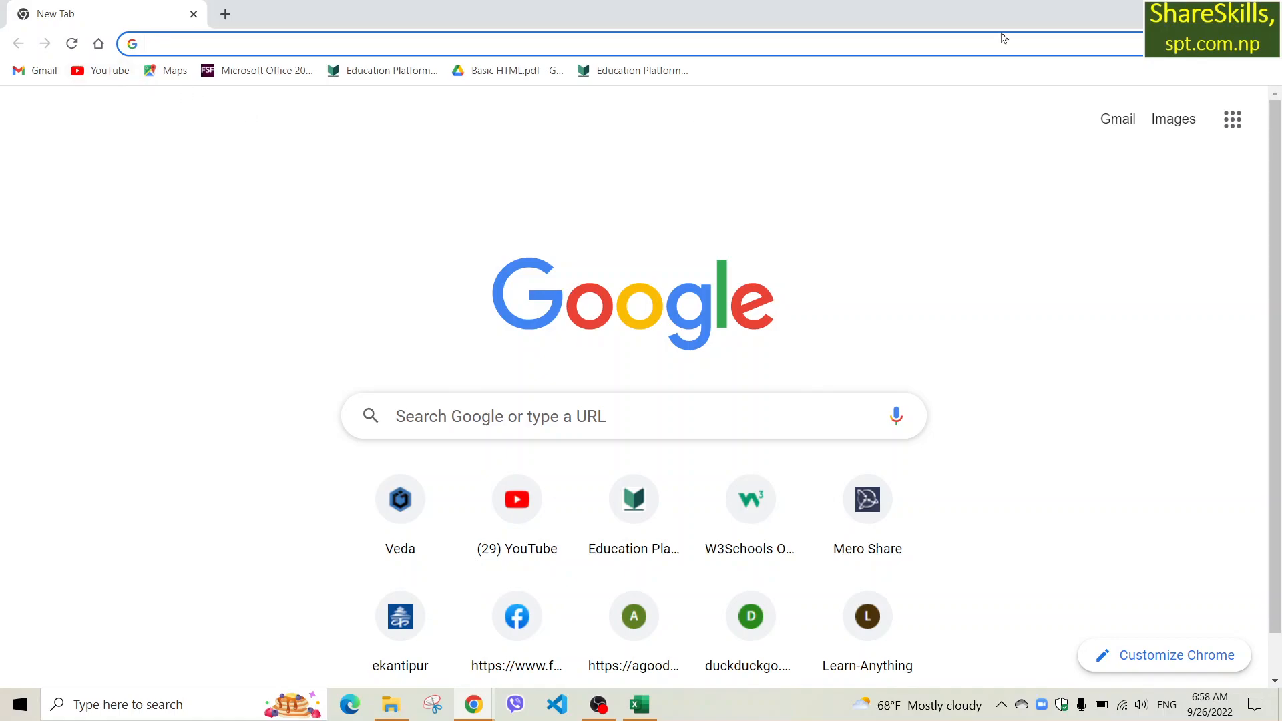
Step: Open Google Drive from the list of Google apps
click(1234, 122)
scroll(1115, 204, down, 10)
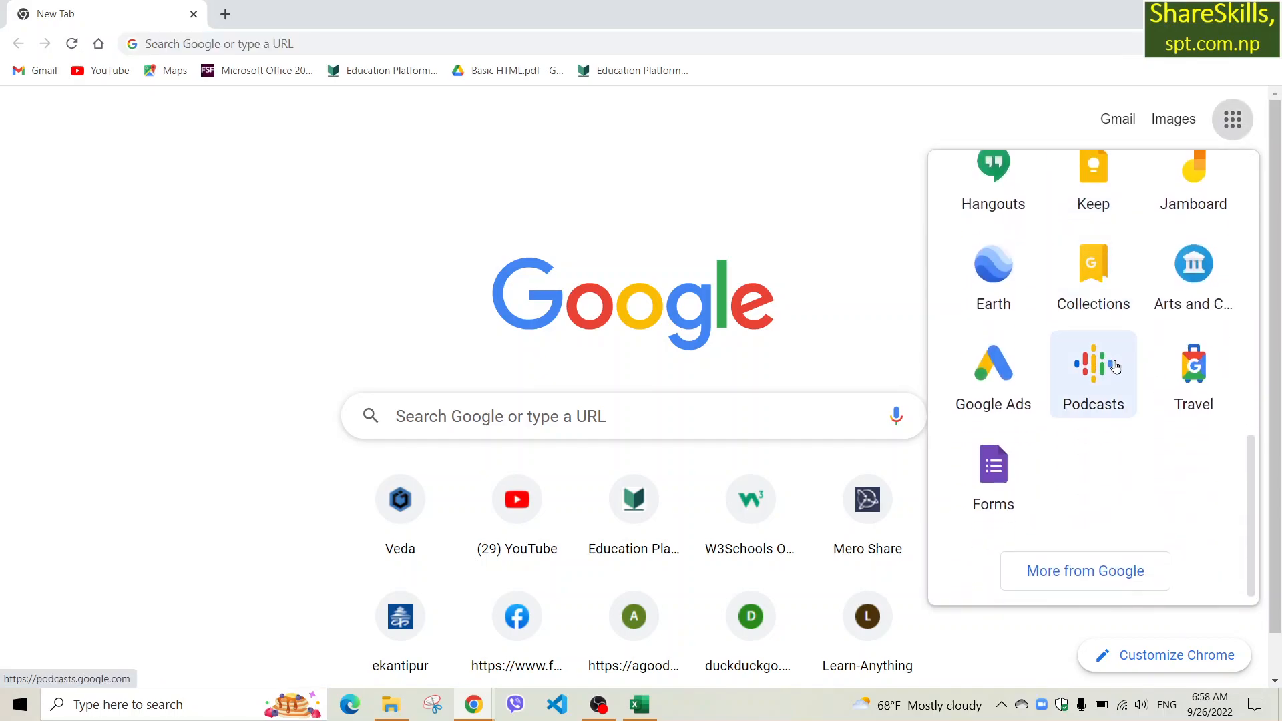
scroll(1114, 366, up, 10)
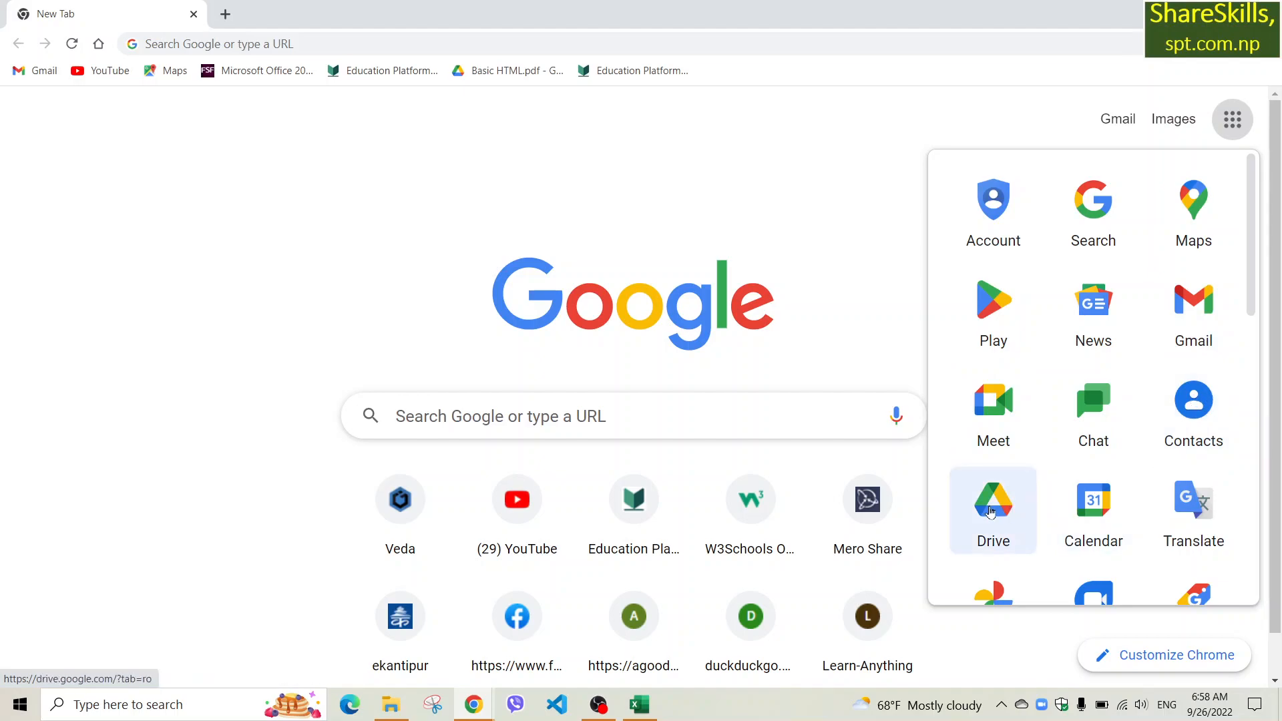
scroll(1015, 434, down, 3)
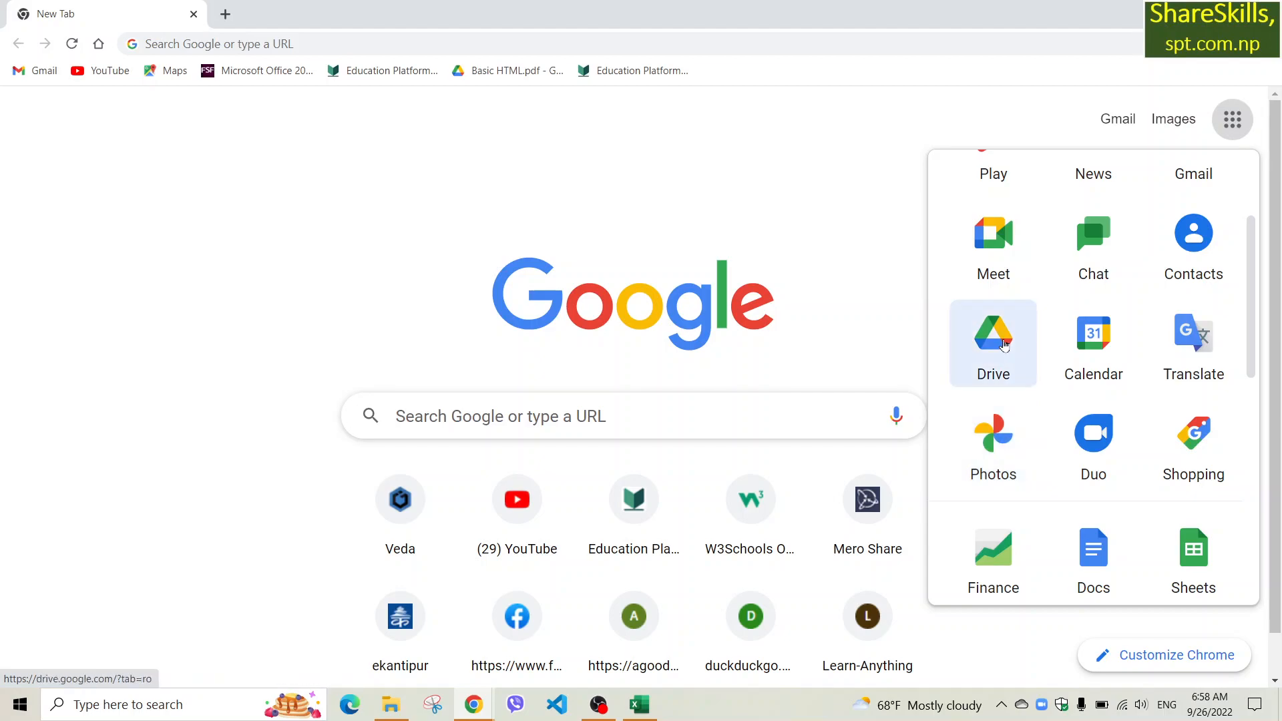
click(1003, 344)
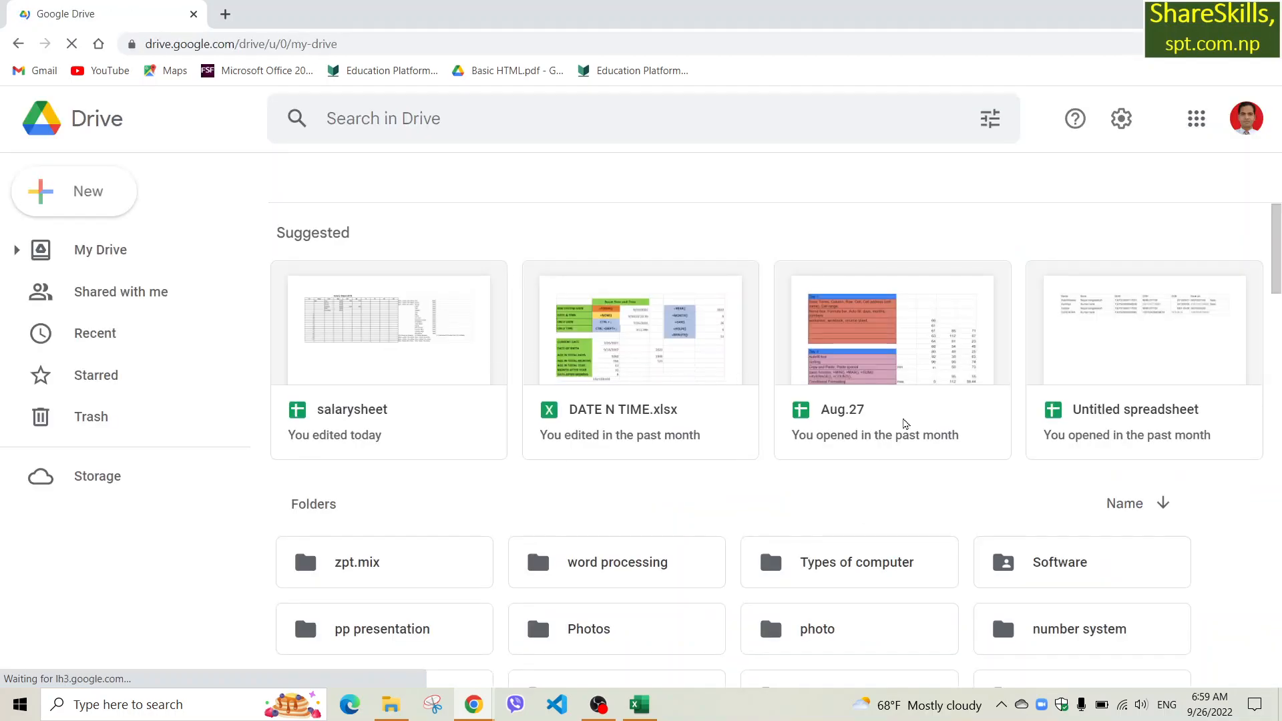
Step: Create a new blank Google Sheets spreadsheet in My Drive
scroll(656, 602, down, 7)
scroll(558, 438, down, 11)
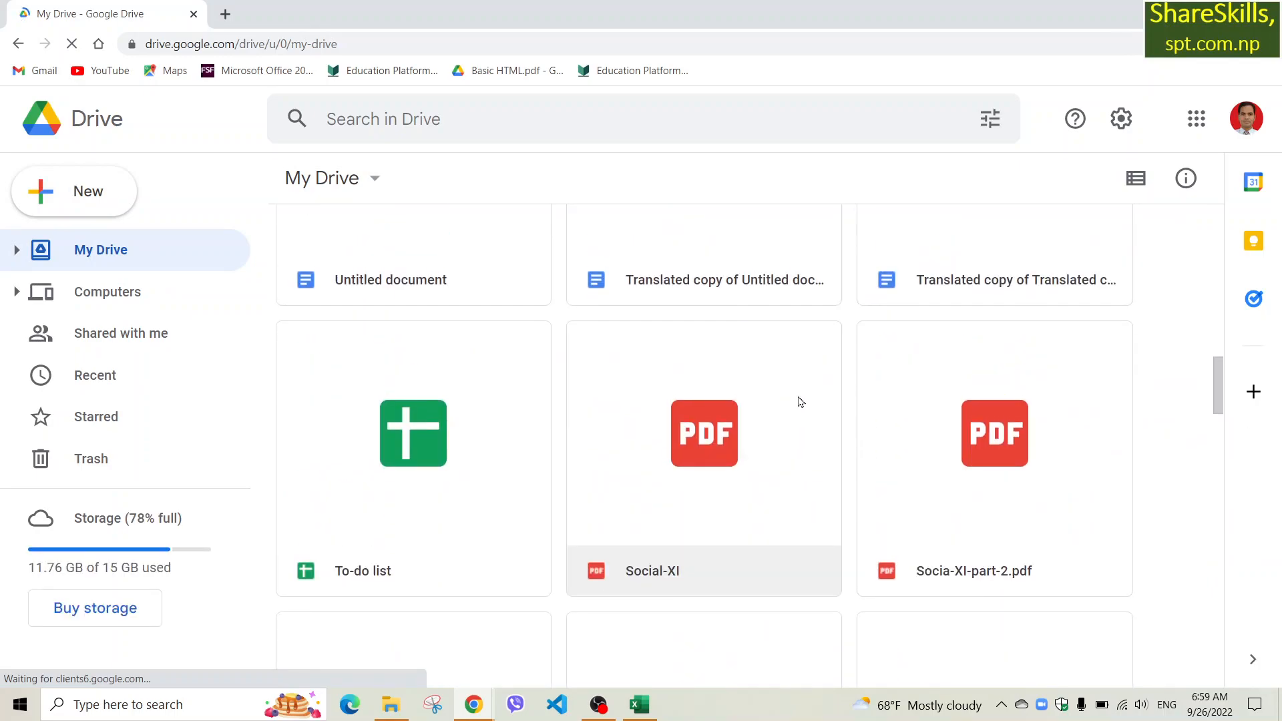
scroll(798, 406, up, 15)
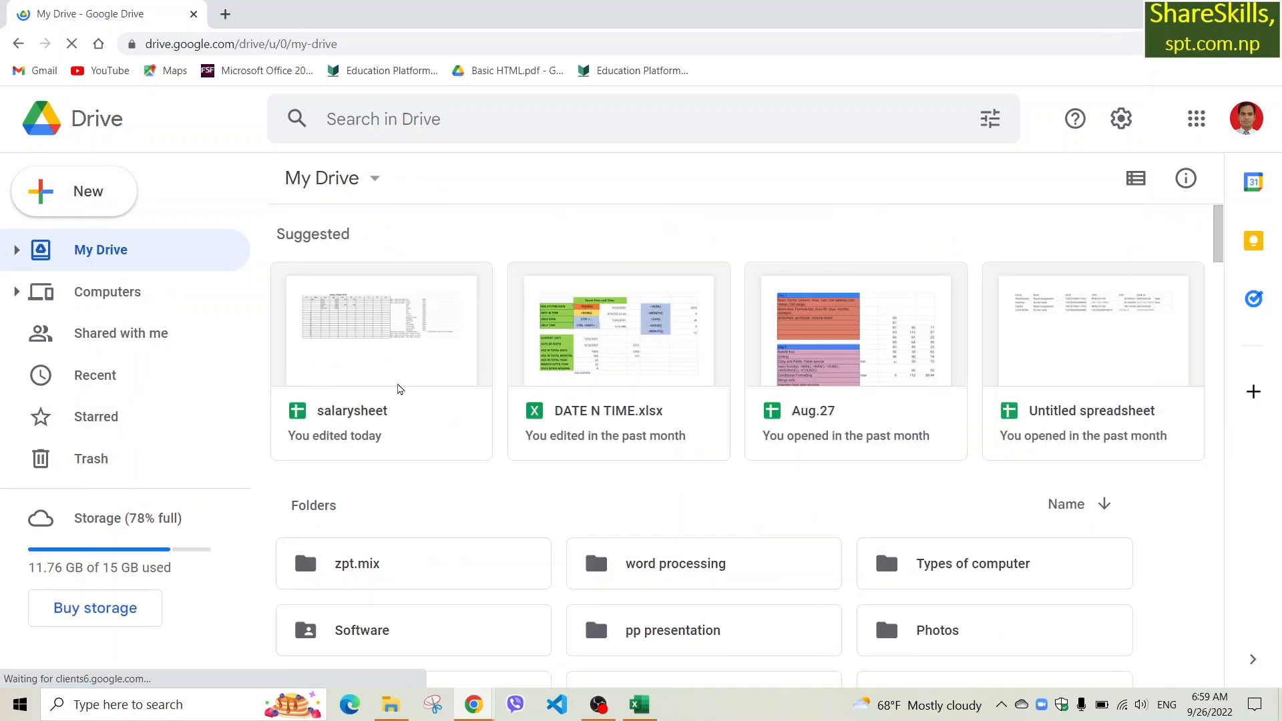
click(348, 322)
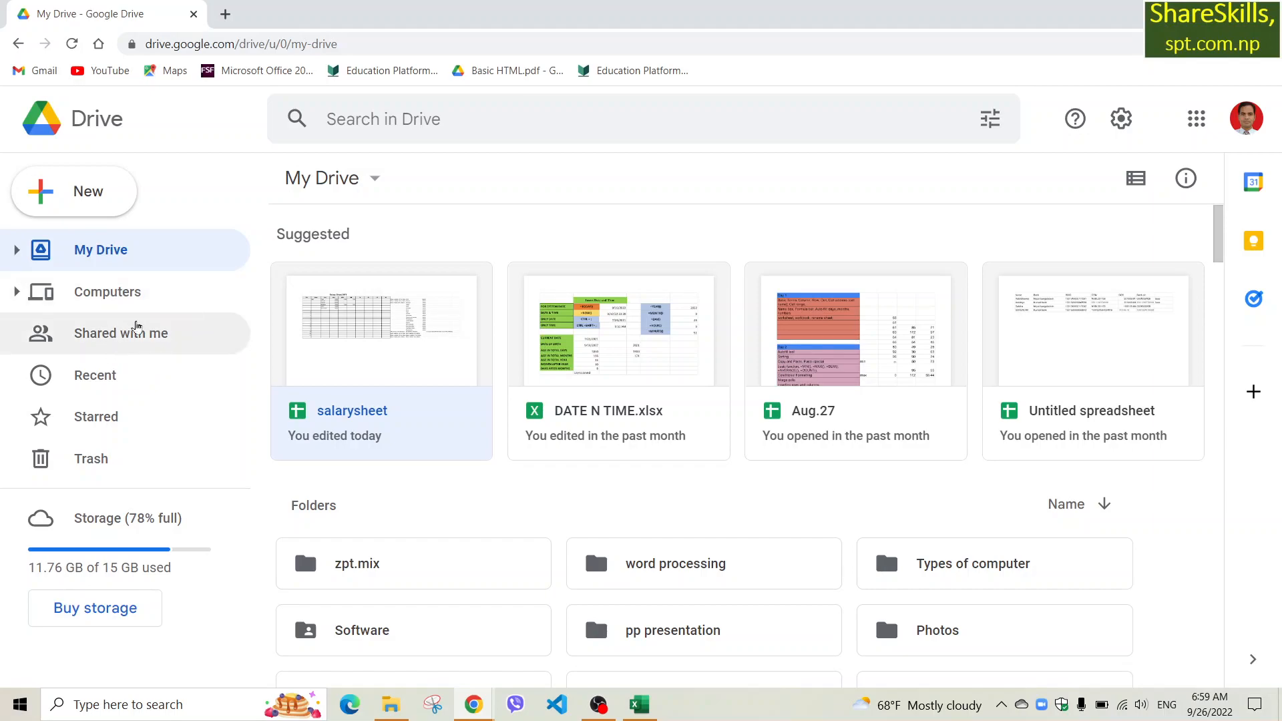
click(91, 200)
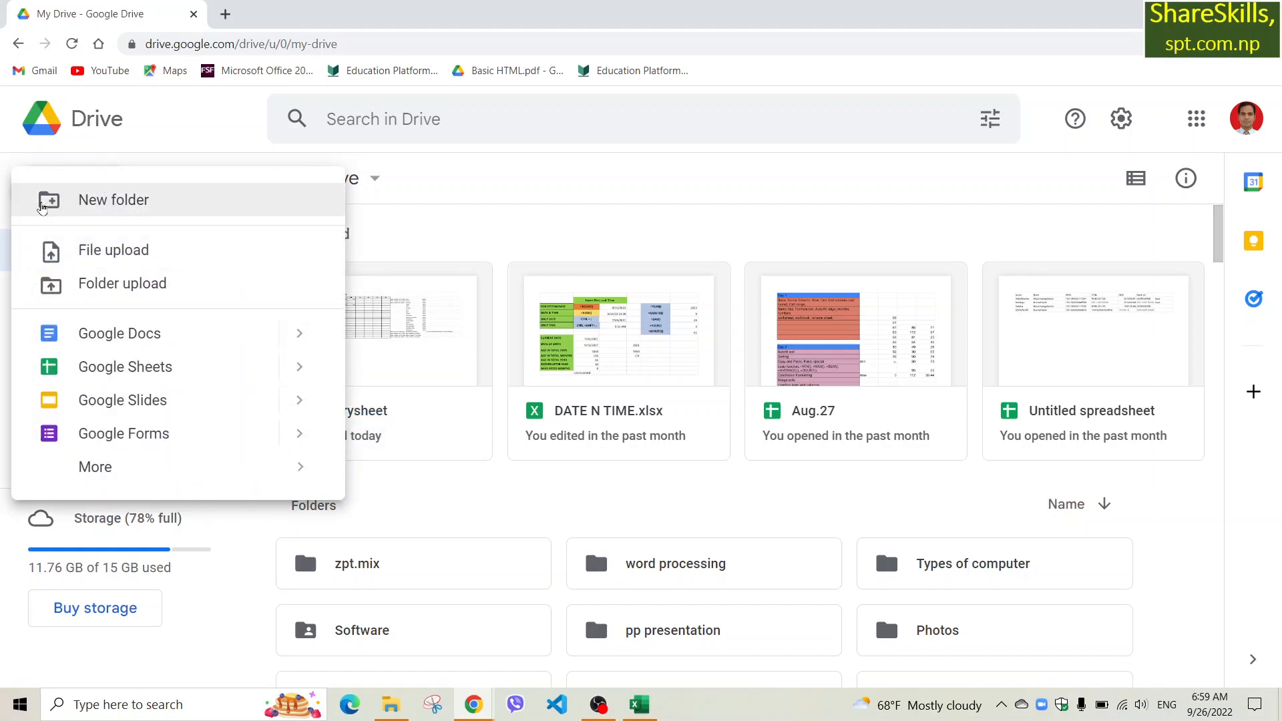
click(482, 184)
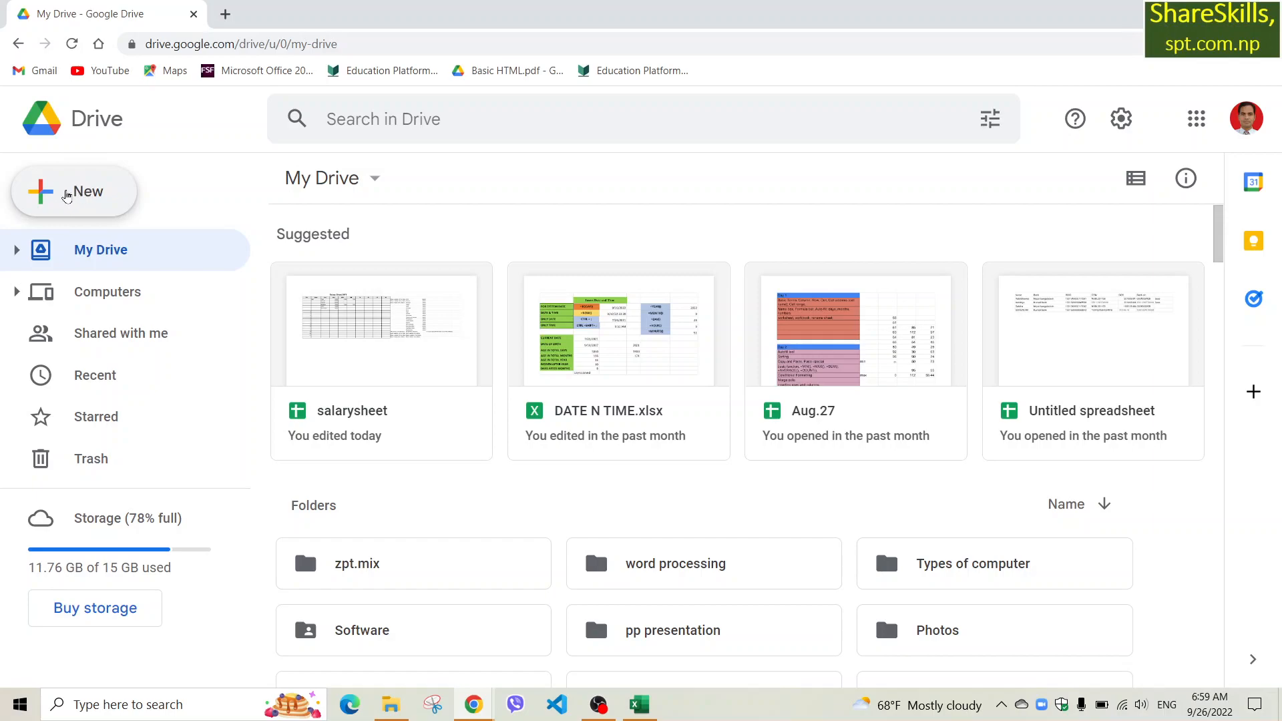
click(79, 192)
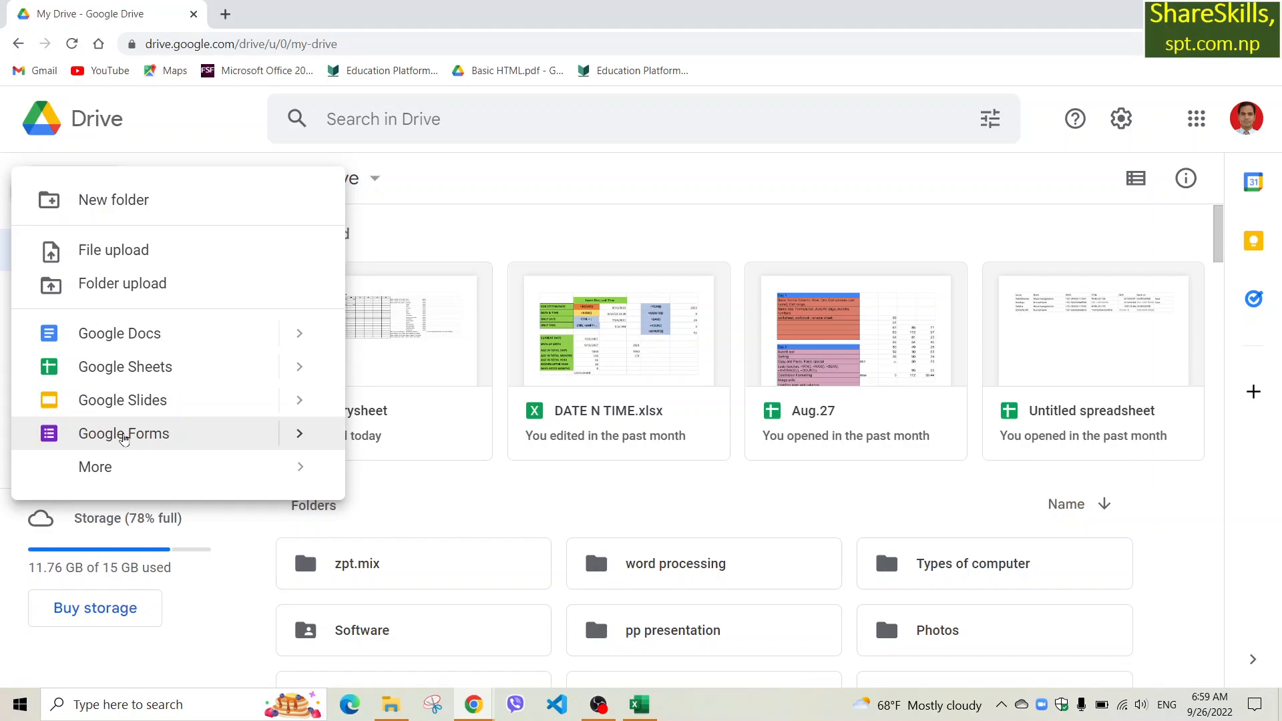
mouse_move(80, 474)
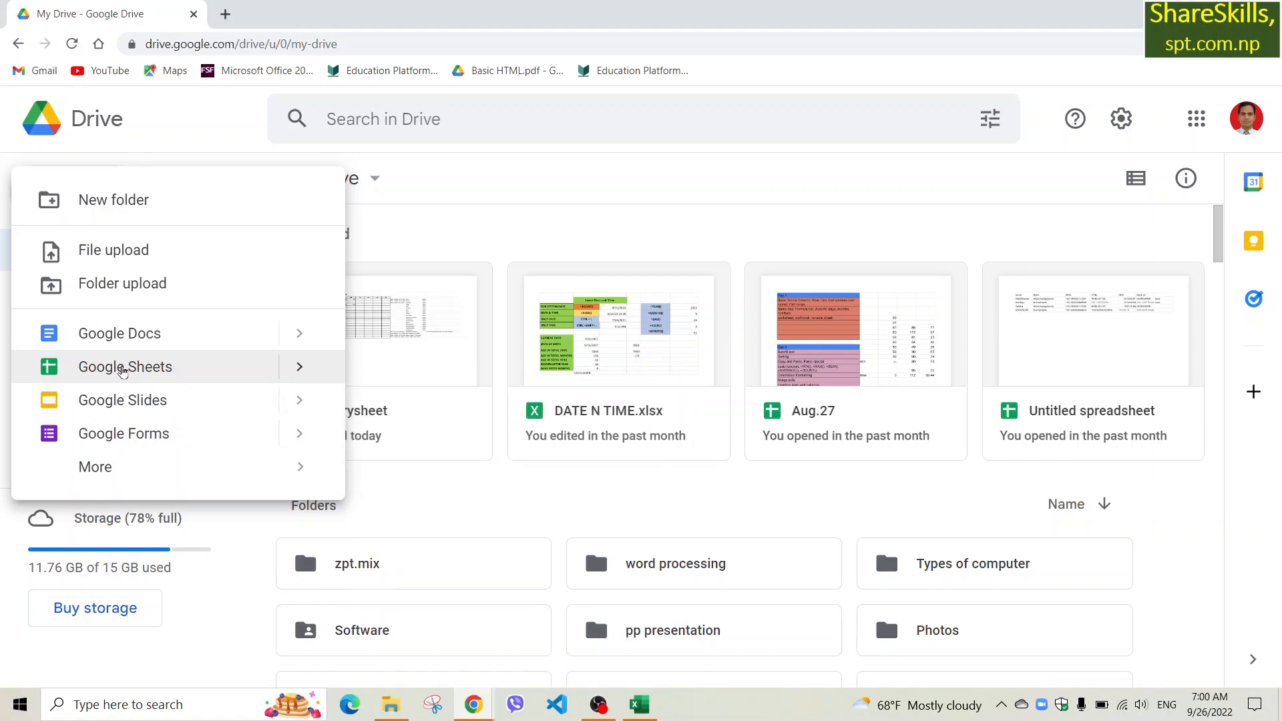
click(122, 369)
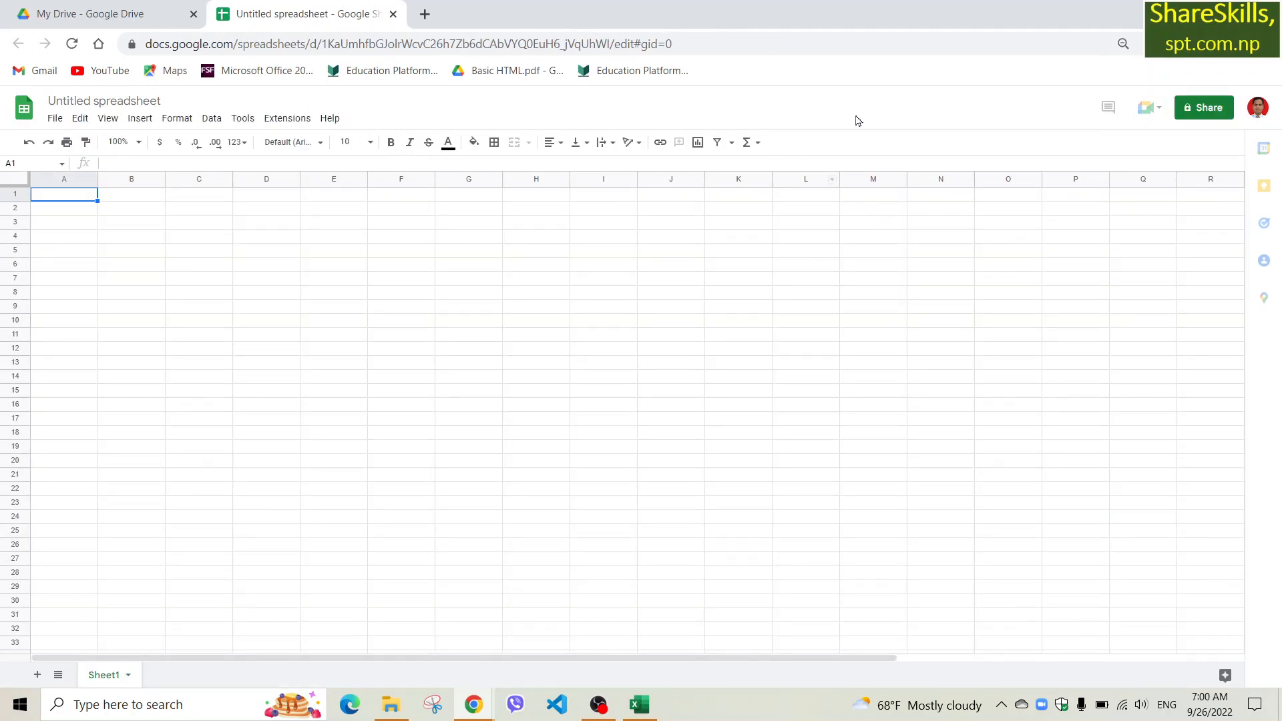
Step: Merge cells D1 to F1 in the new spreadsheet into one title cell
key(ctrl+plus)
key(ctrl+plus)
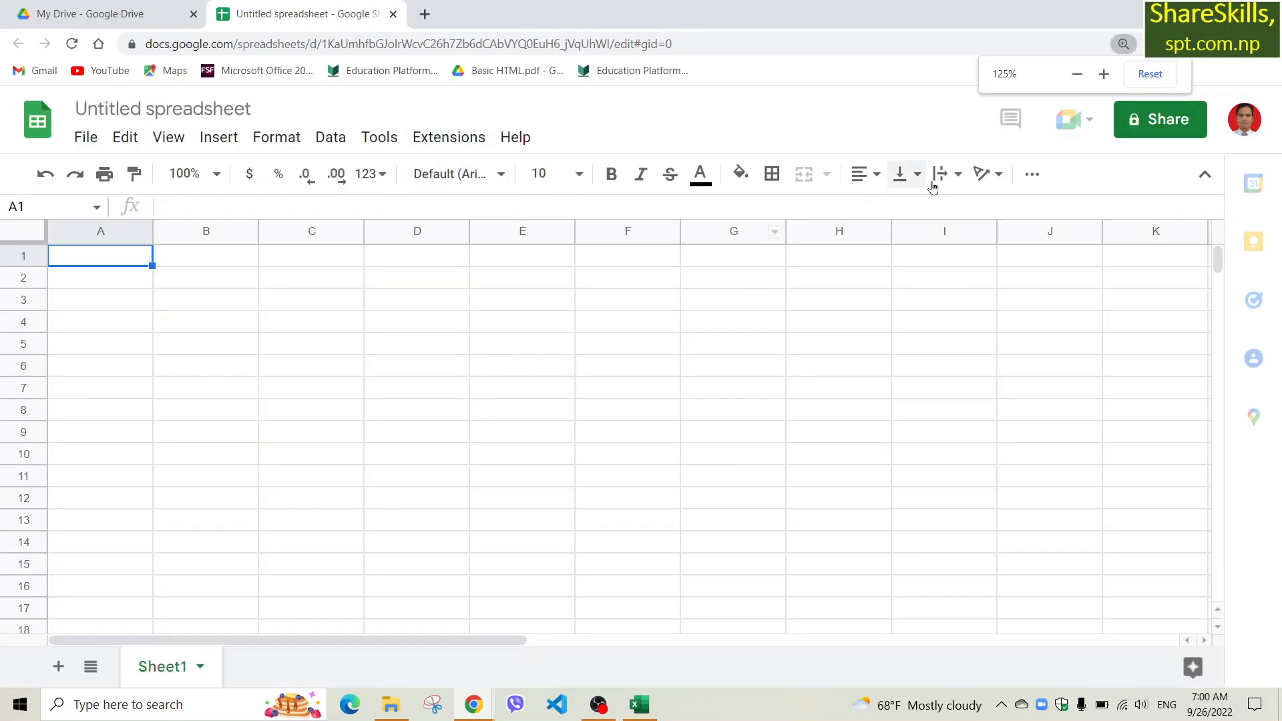
key(ctrl+plus)
key(ctrl+plus)
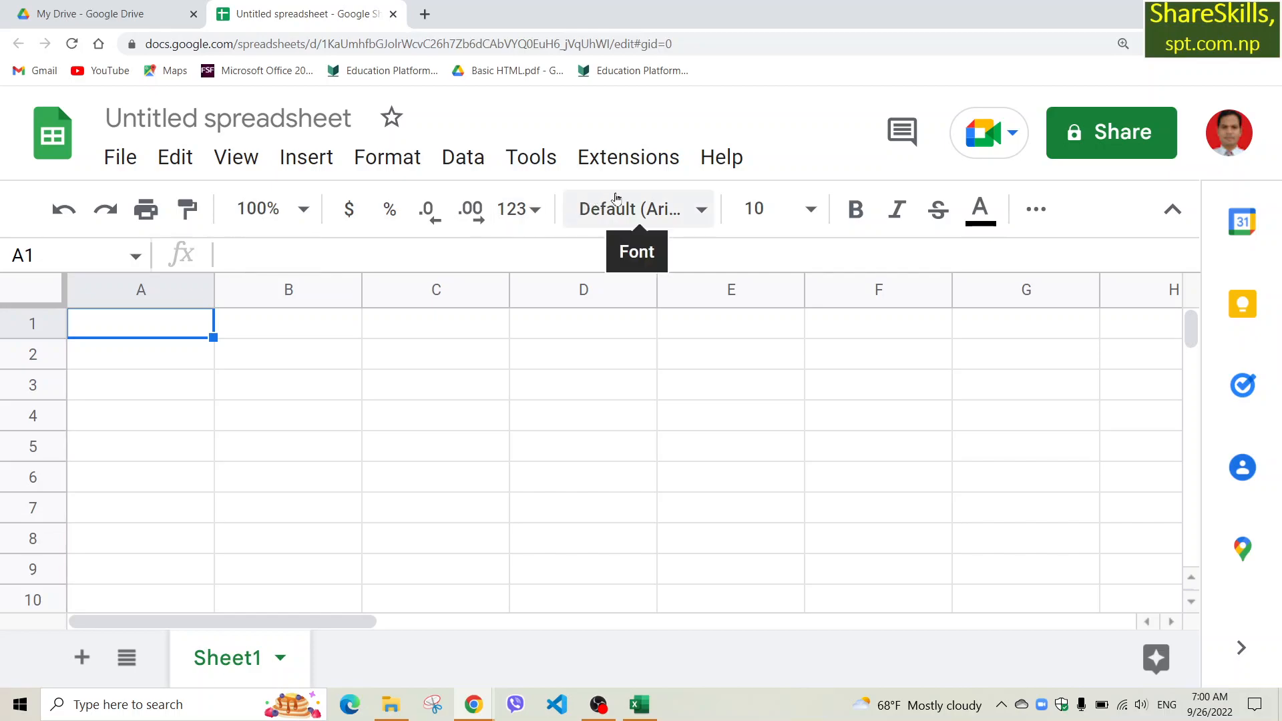
key(ctrl+minus)
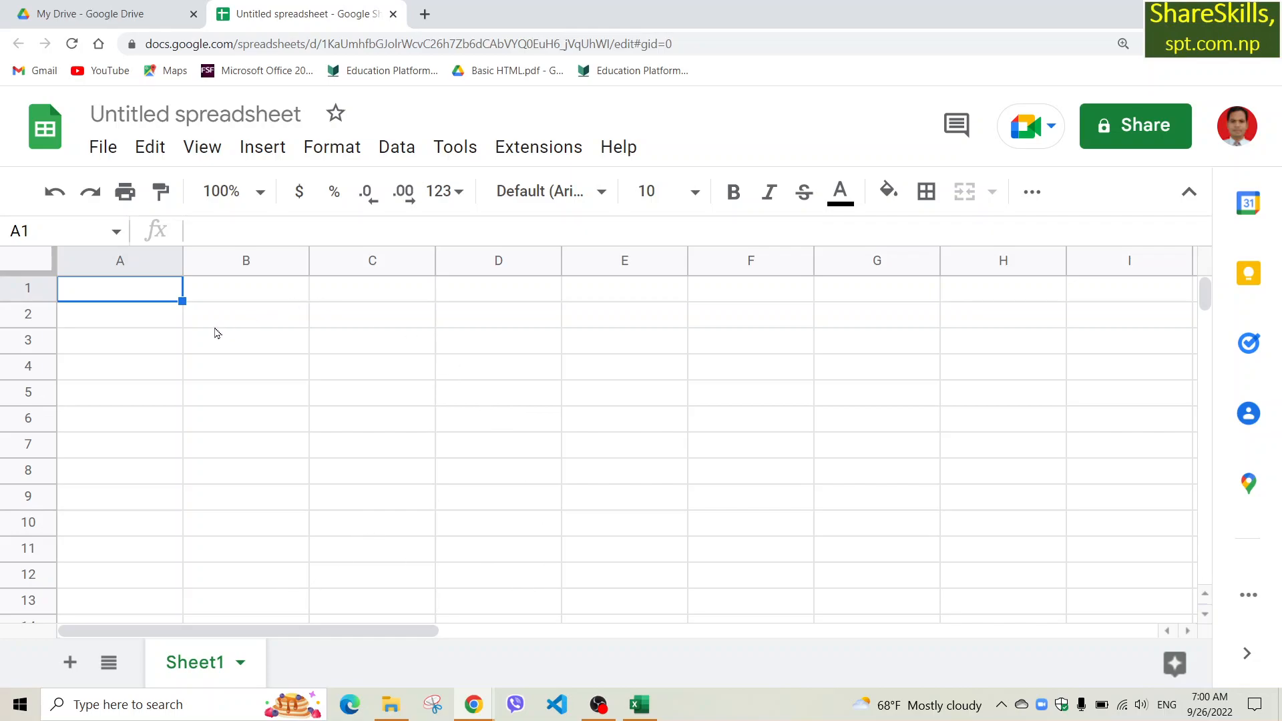
click(411, 293)
click(478, 291)
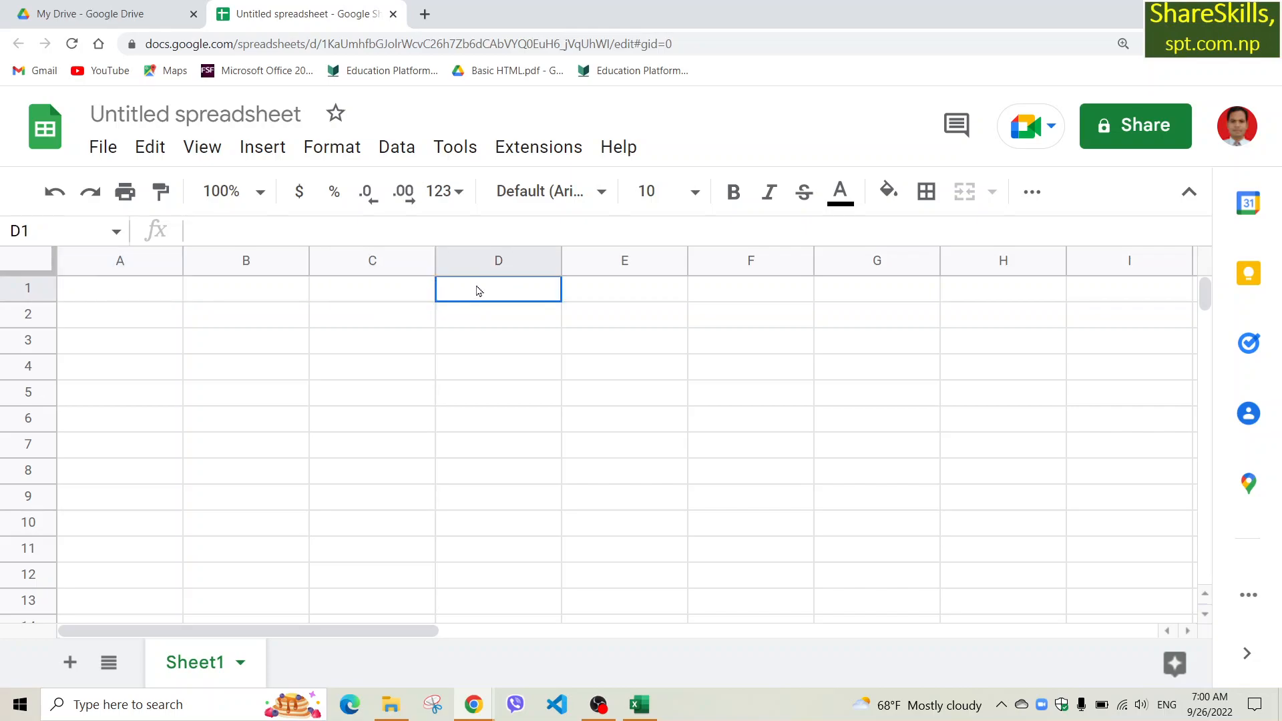
drag(492, 292, 741, 294)
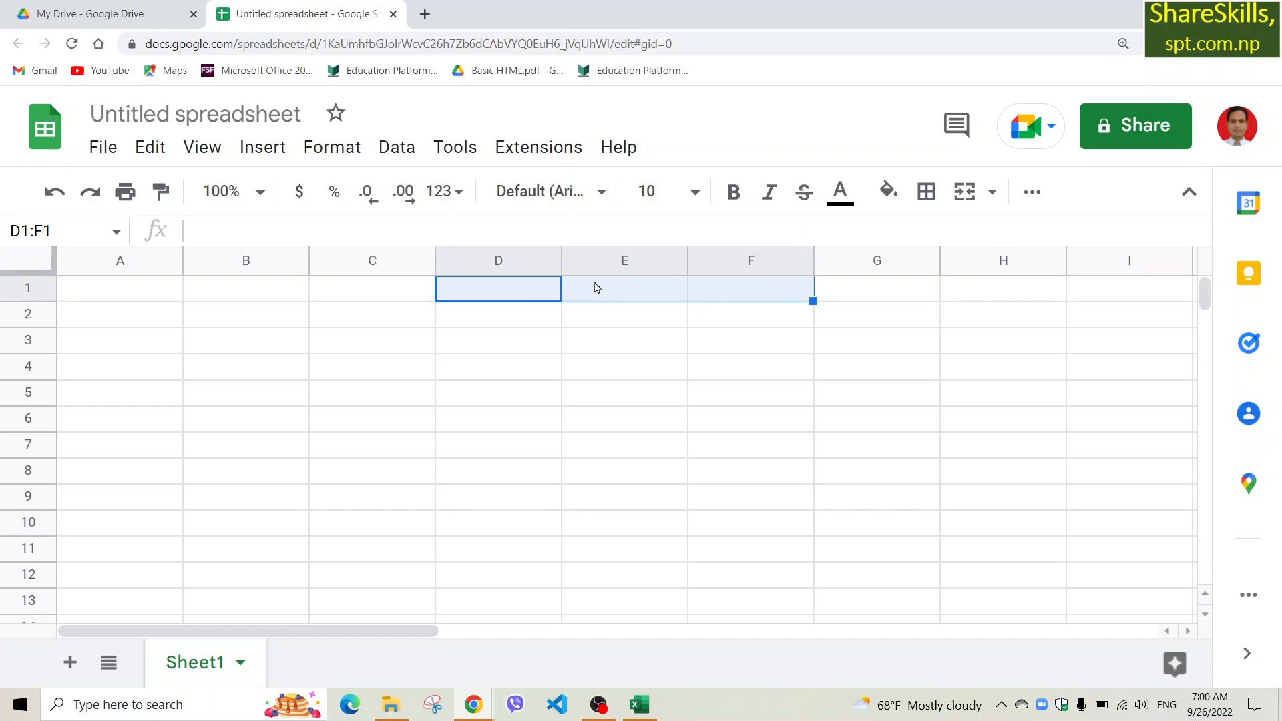
click(966, 193)
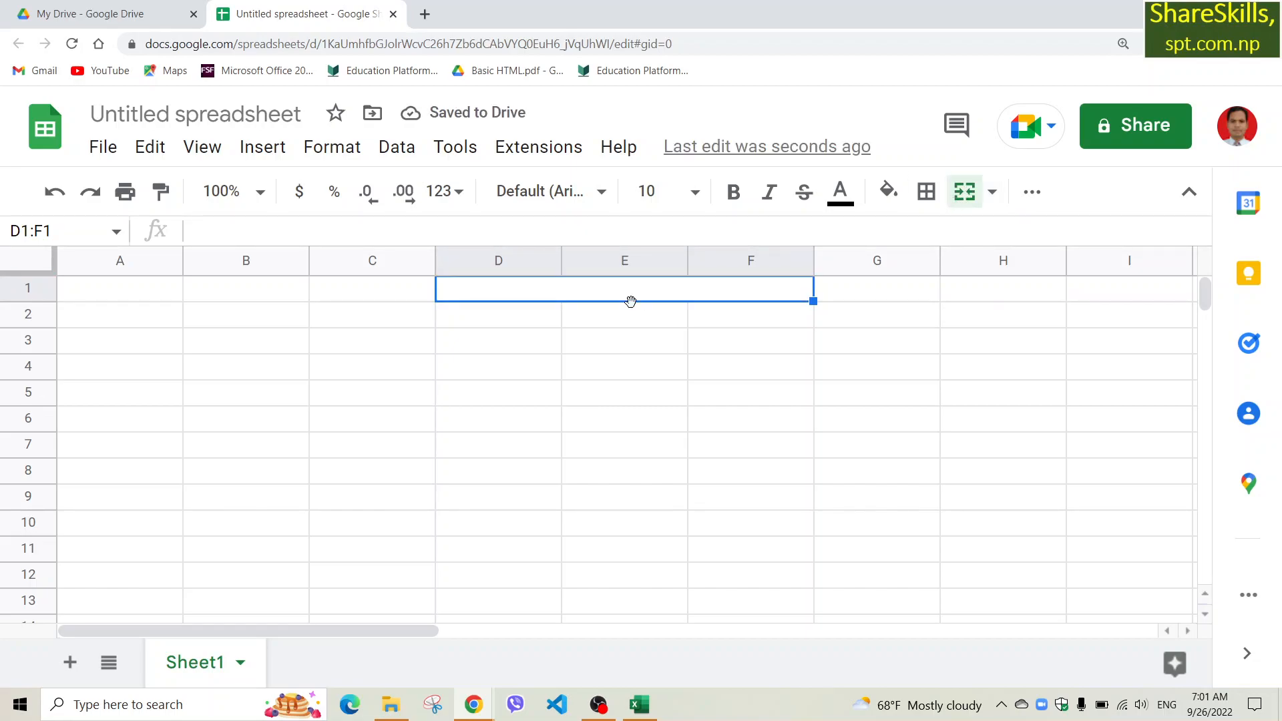
Step: Enter the title "Salary sheet" in the merged cell D1:F1
text(Sala)
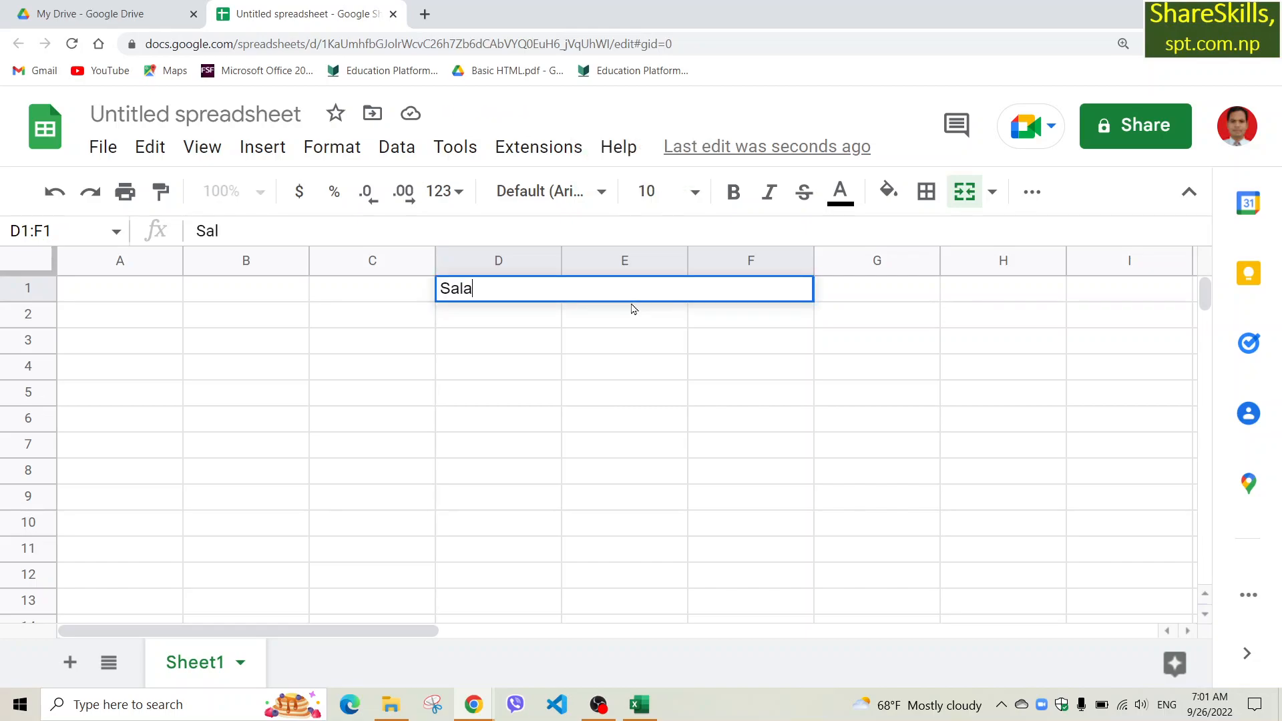
text(ry sheet)
key(Return)
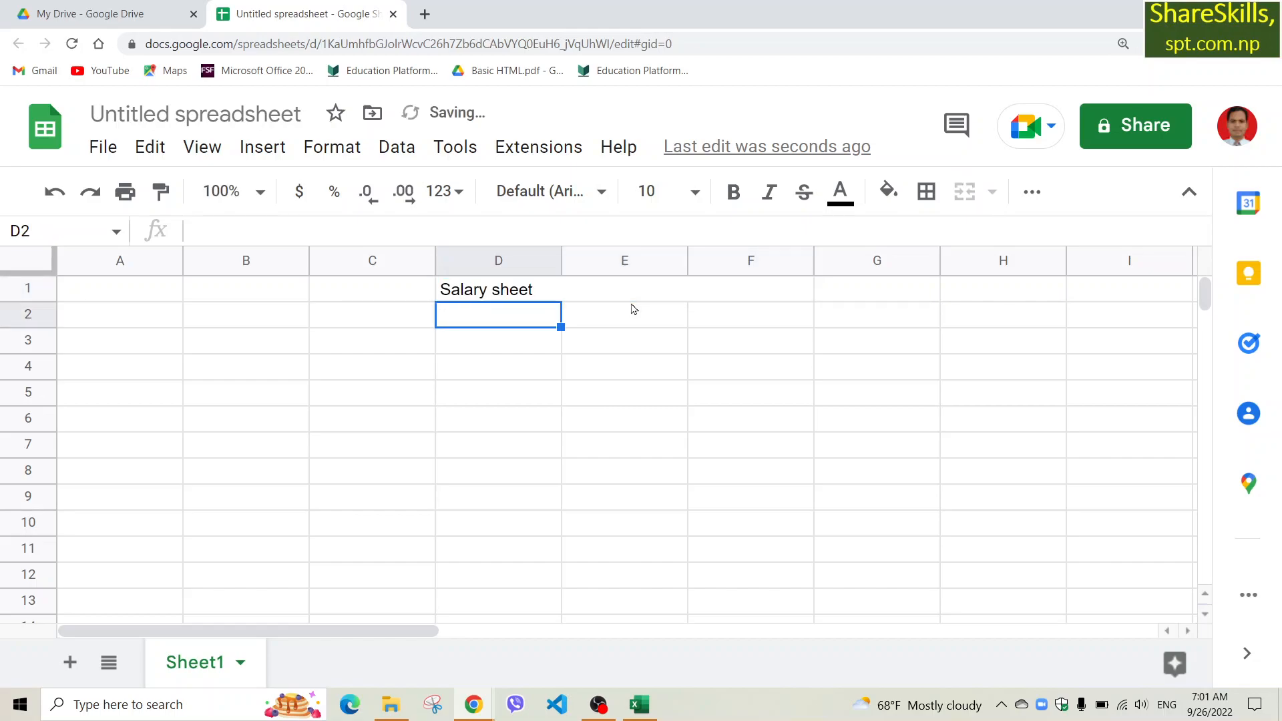
Step: Make the "Salary sheet" title in D1:F1 bold and color its text red
click(571, 293)
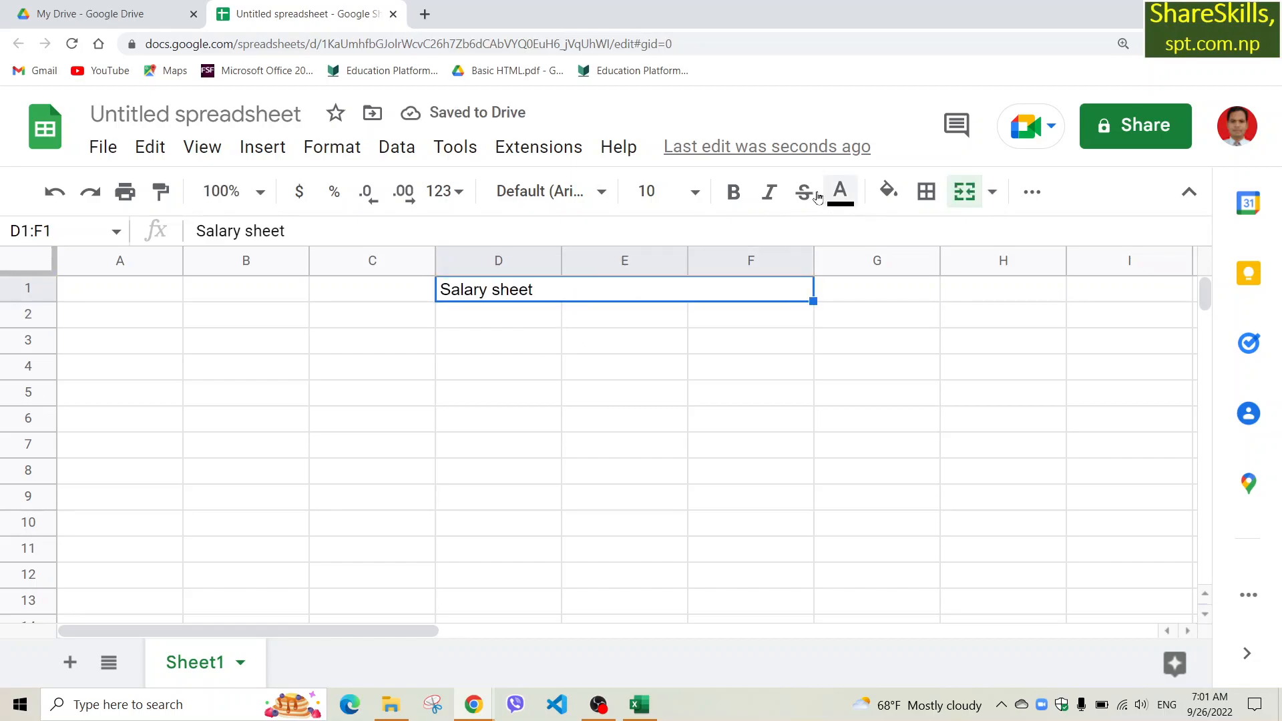
click(734, 197)
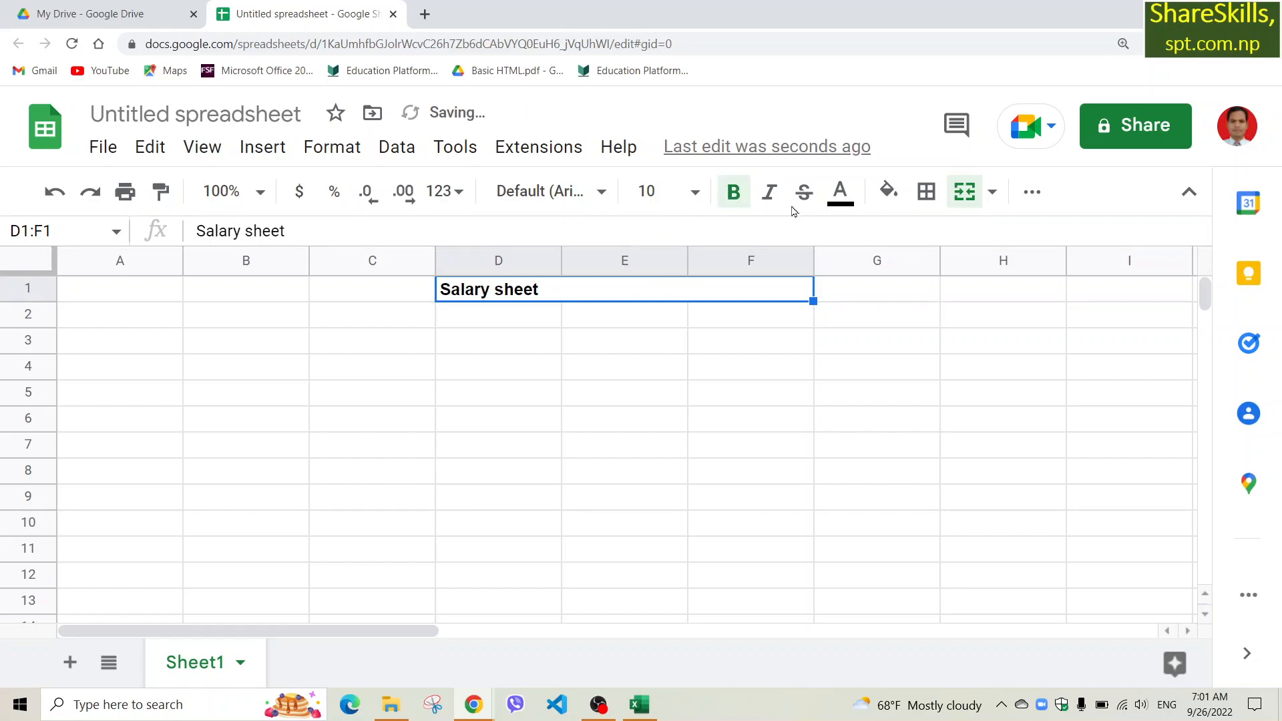
click(841, 193)
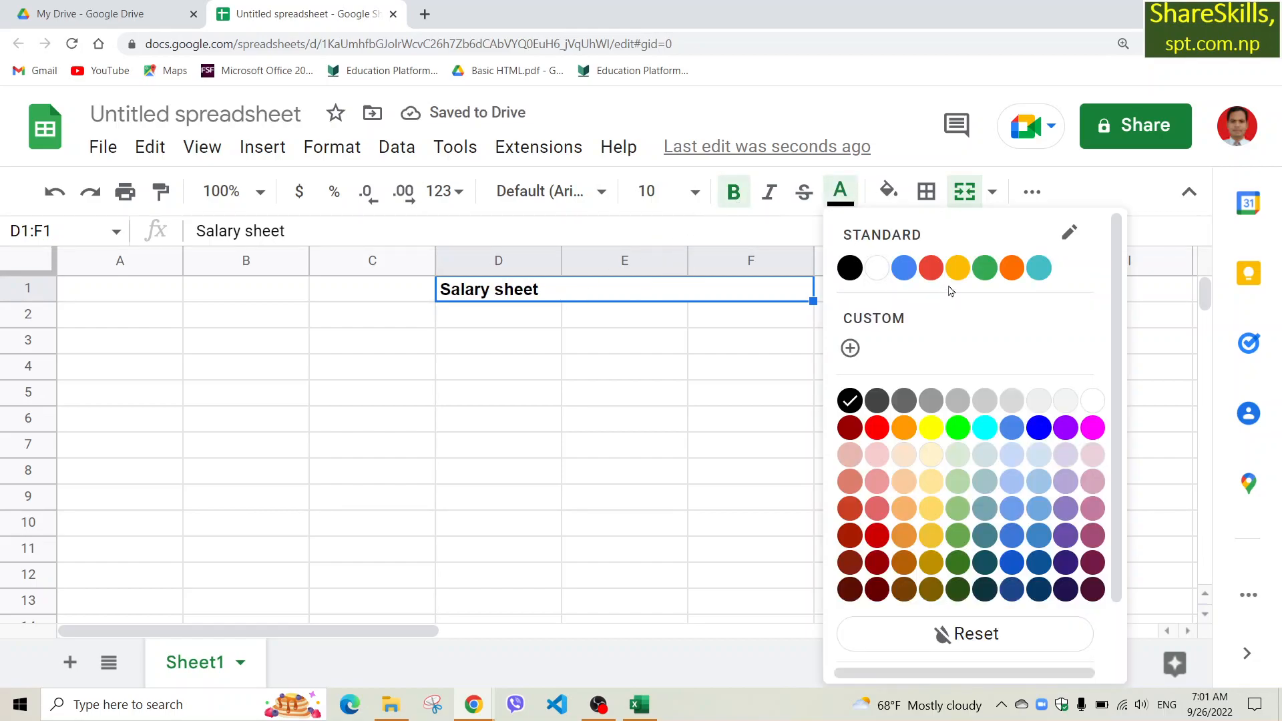
click(931, 268)
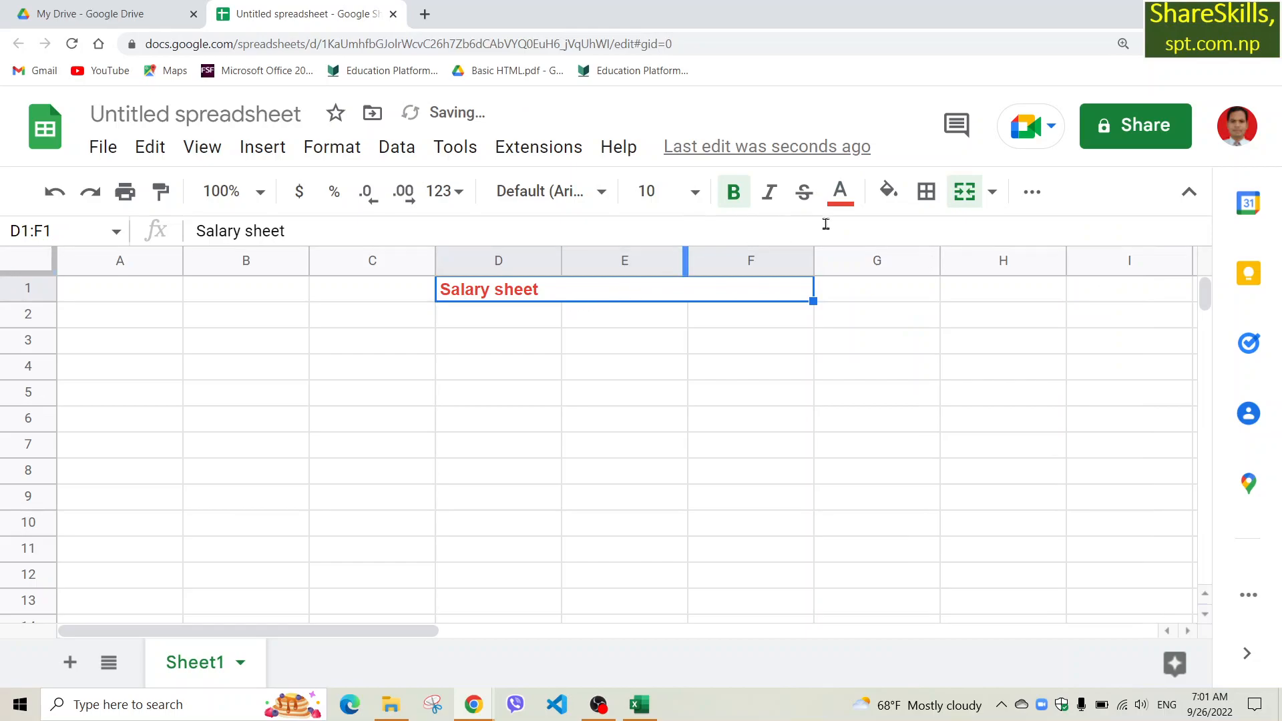
Step: Fill the merged title cell D1:F1 with green and change its text color to yellow
click(890, 195)
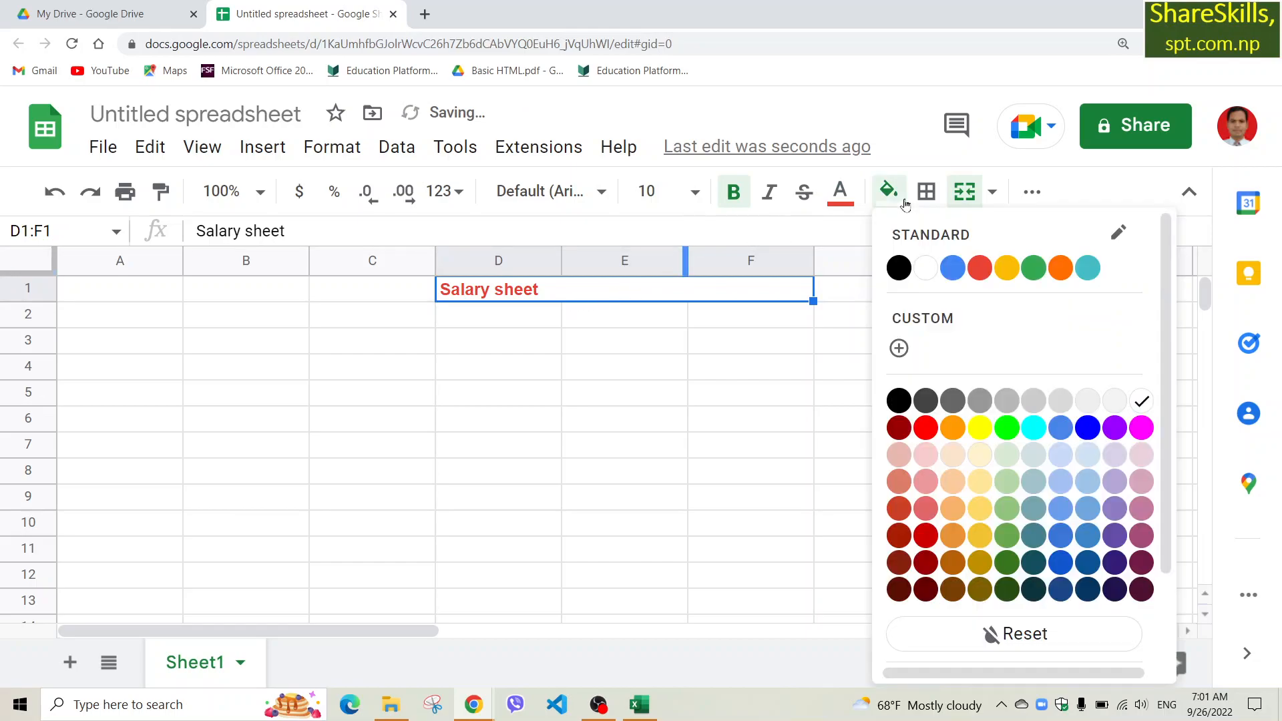
click(1036, 269)
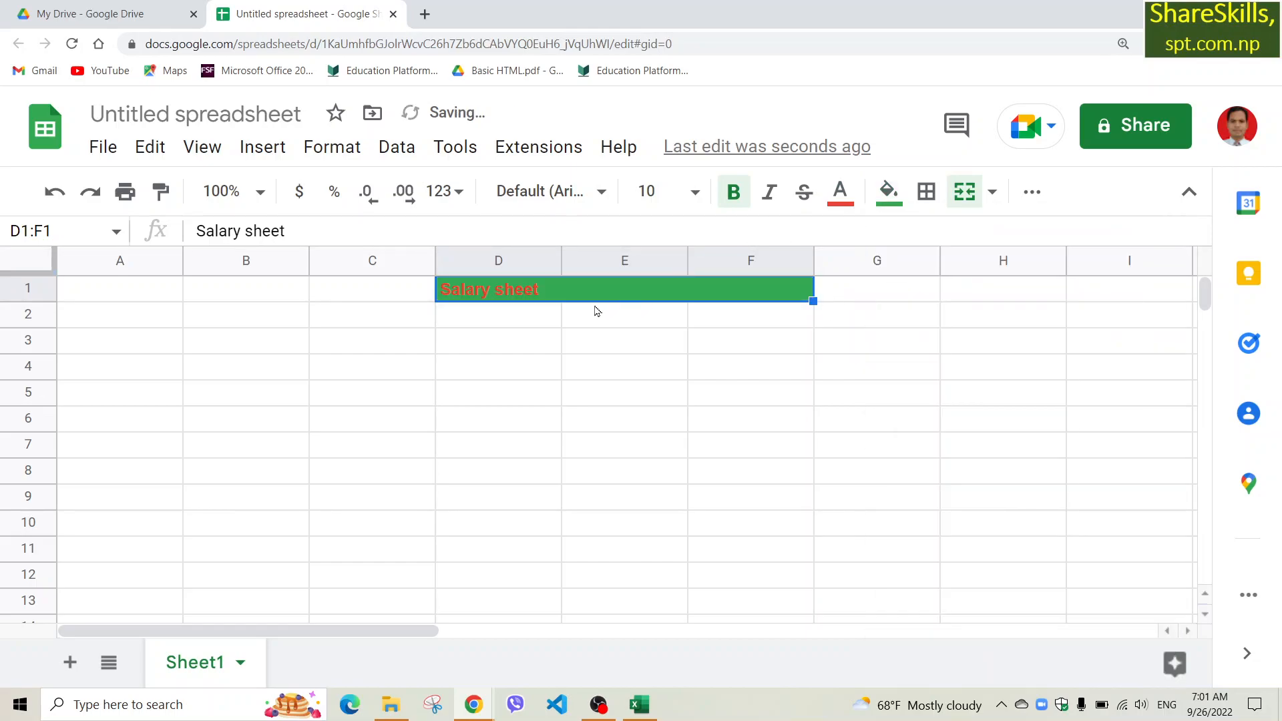
click(891, 195)
click(840, 193)
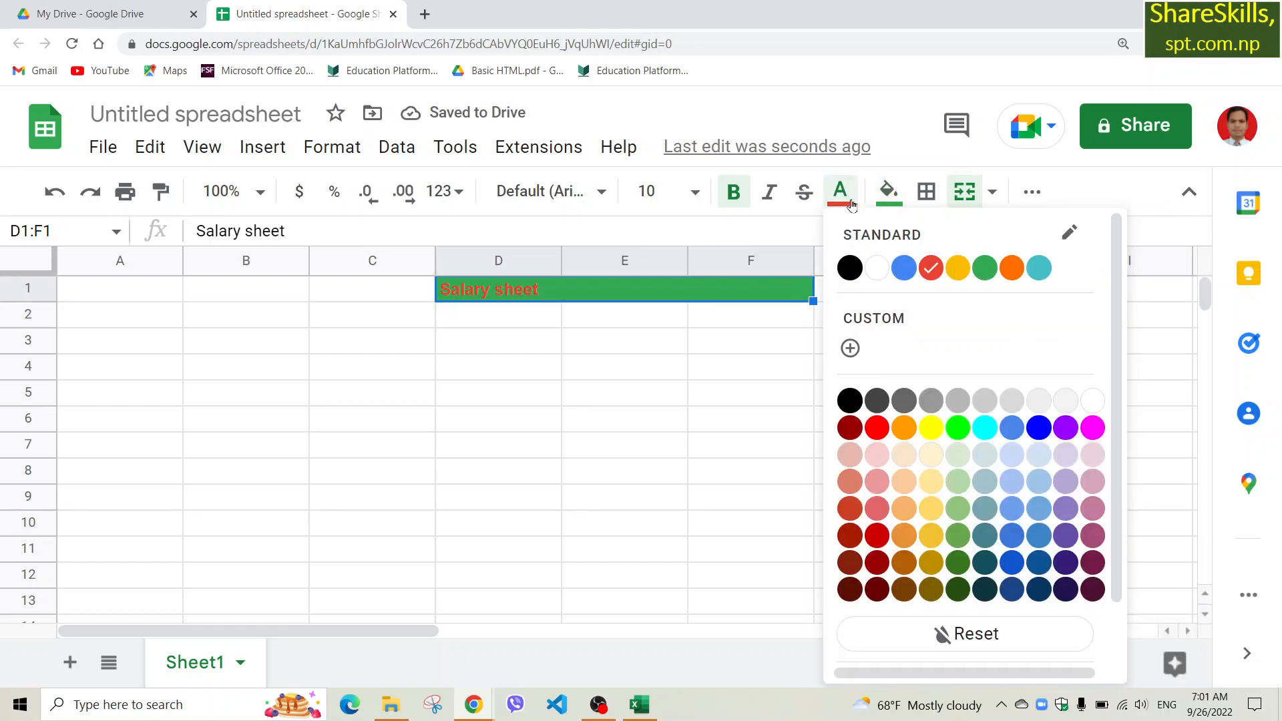
click(933, 428)
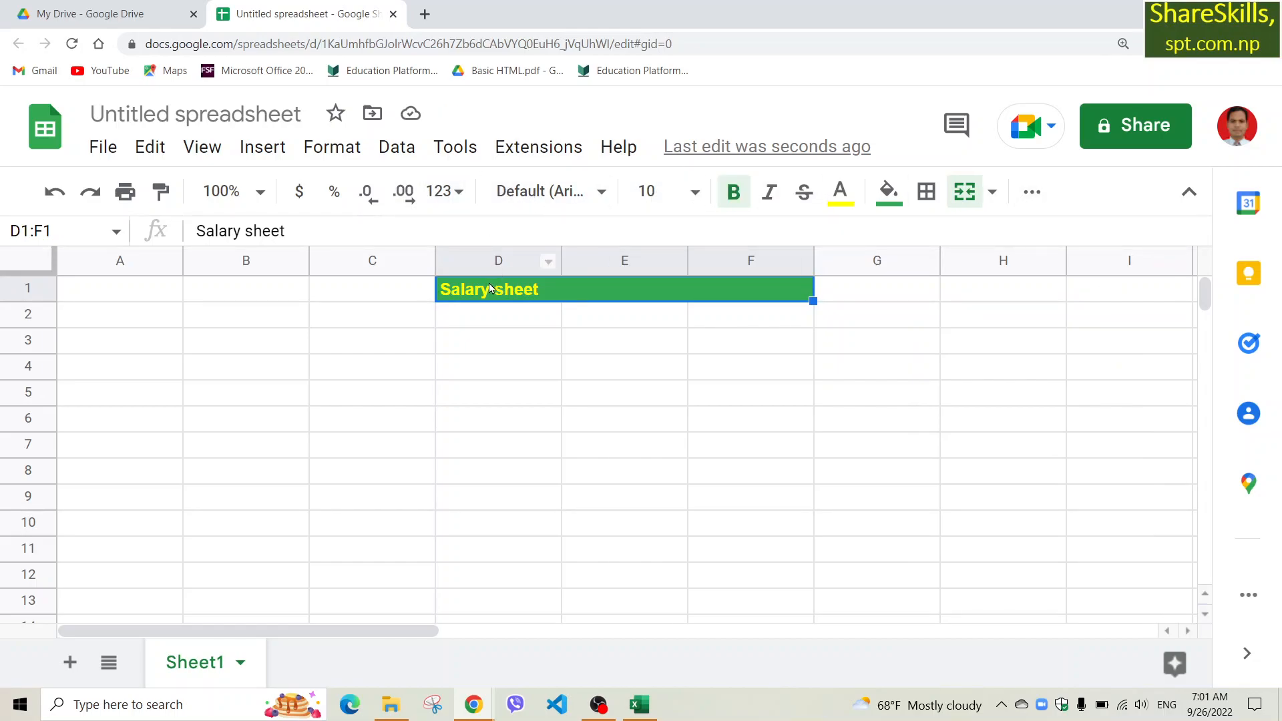
click(331, 142)
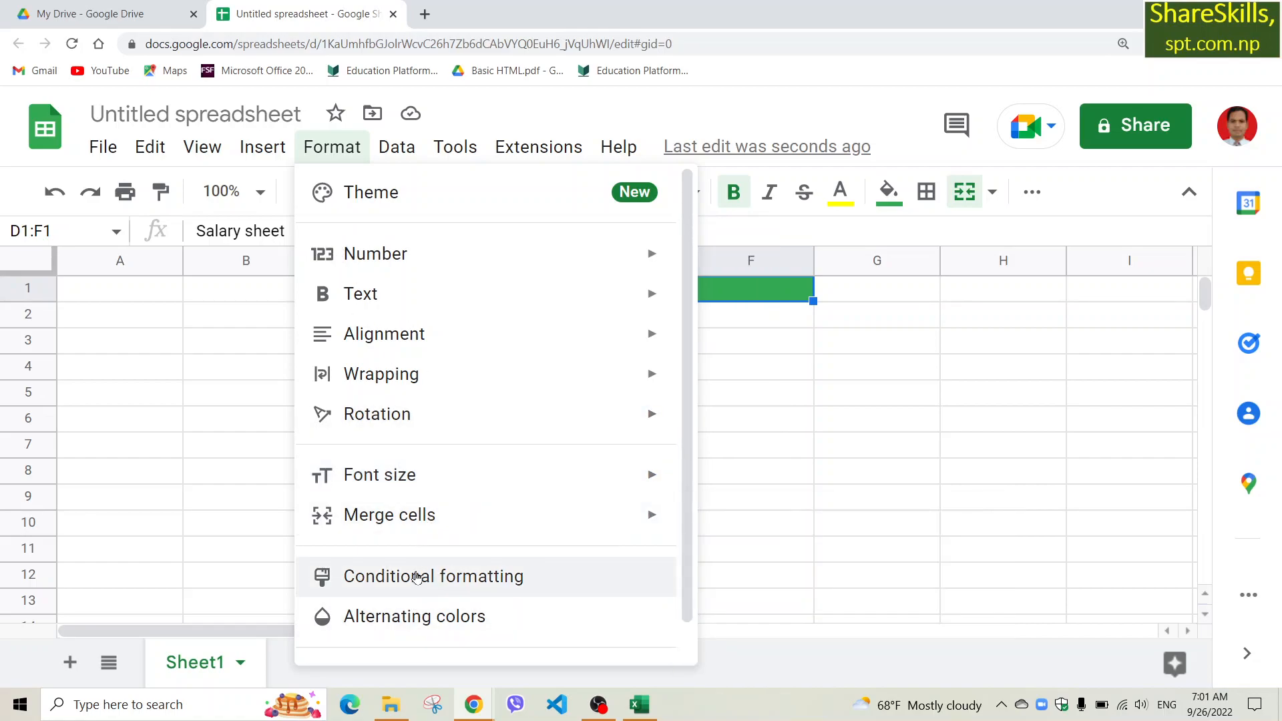
scroll(420, 553, down, 1)
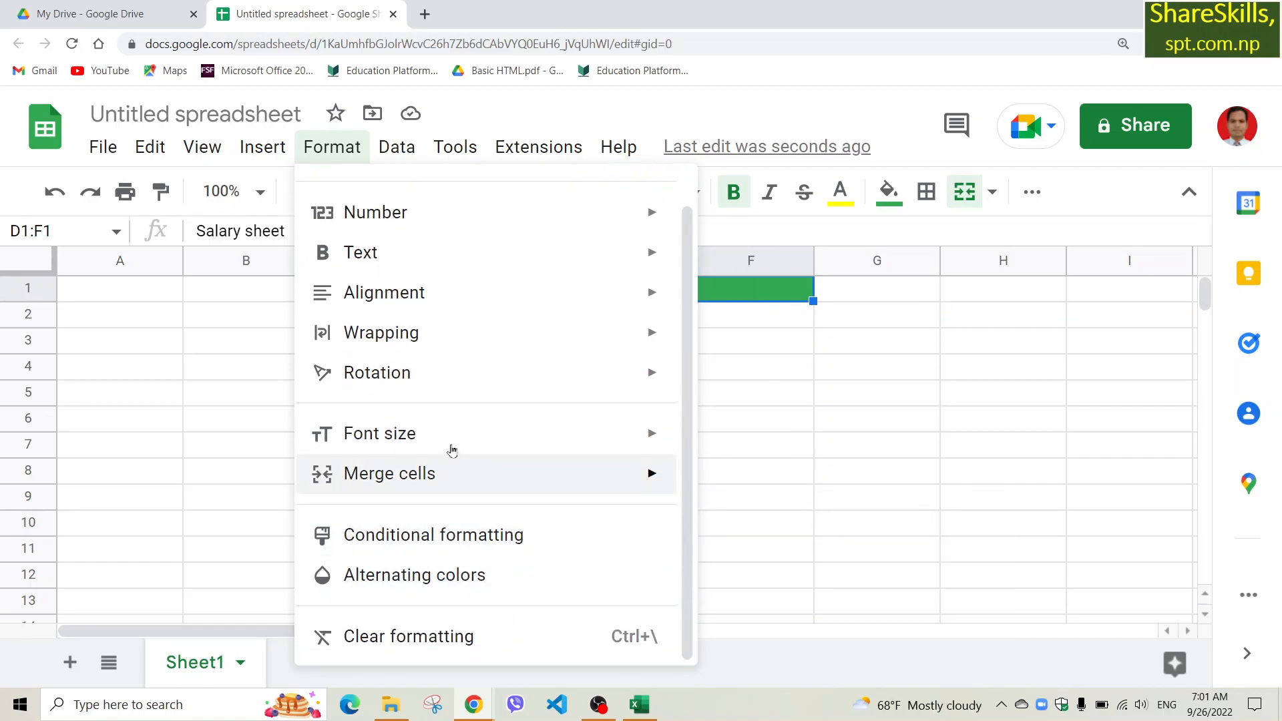
scroll(401, 394, up, 1)
mouse_move(394, 151)
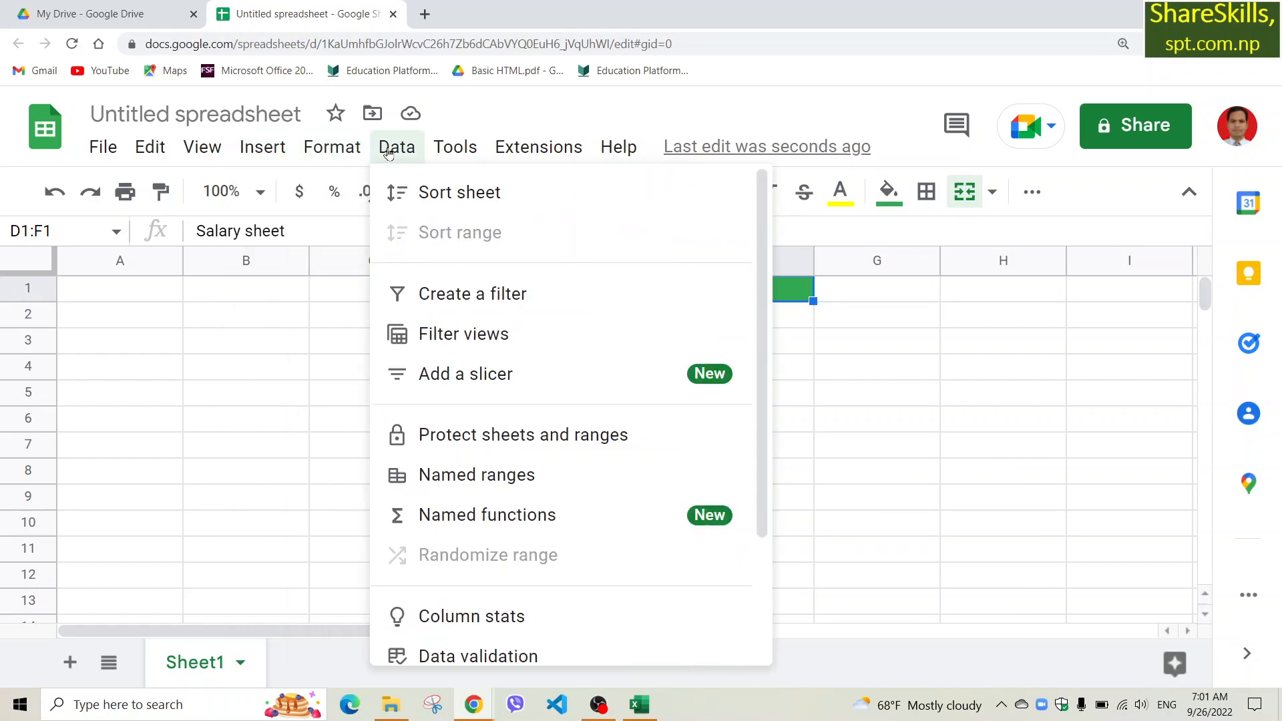
mouse_move(332, 149)
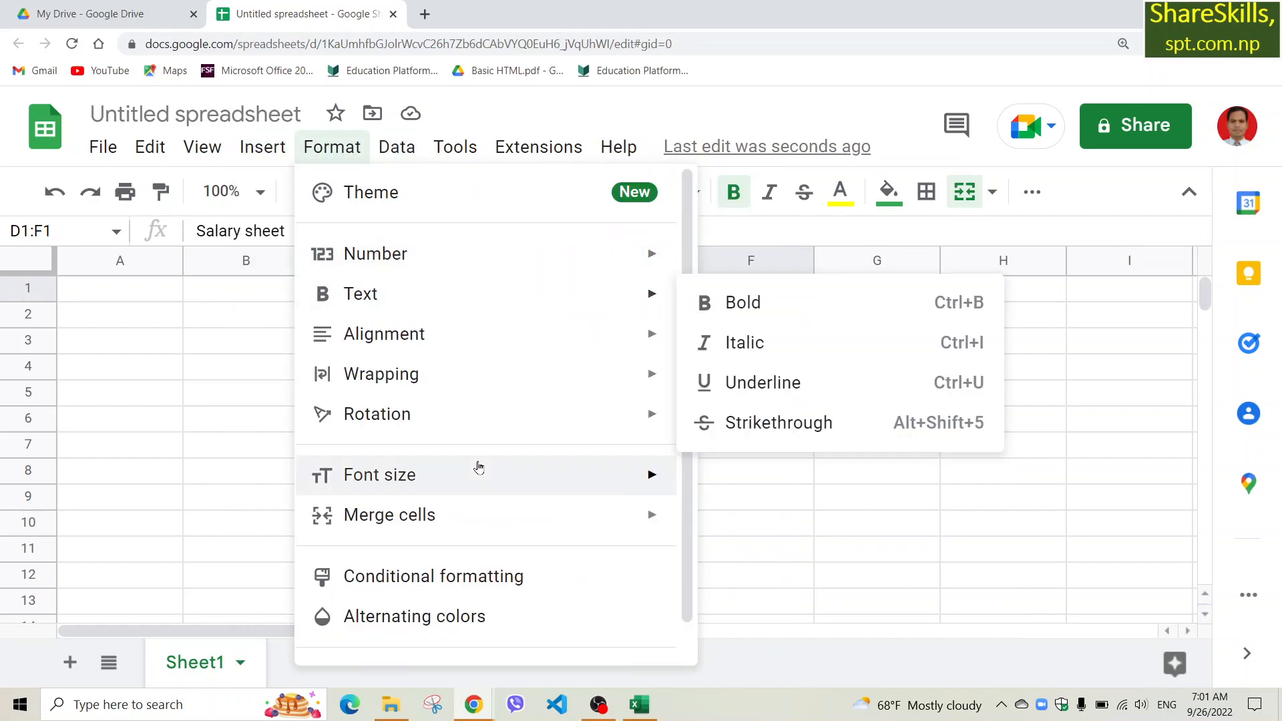
click(905, 392)
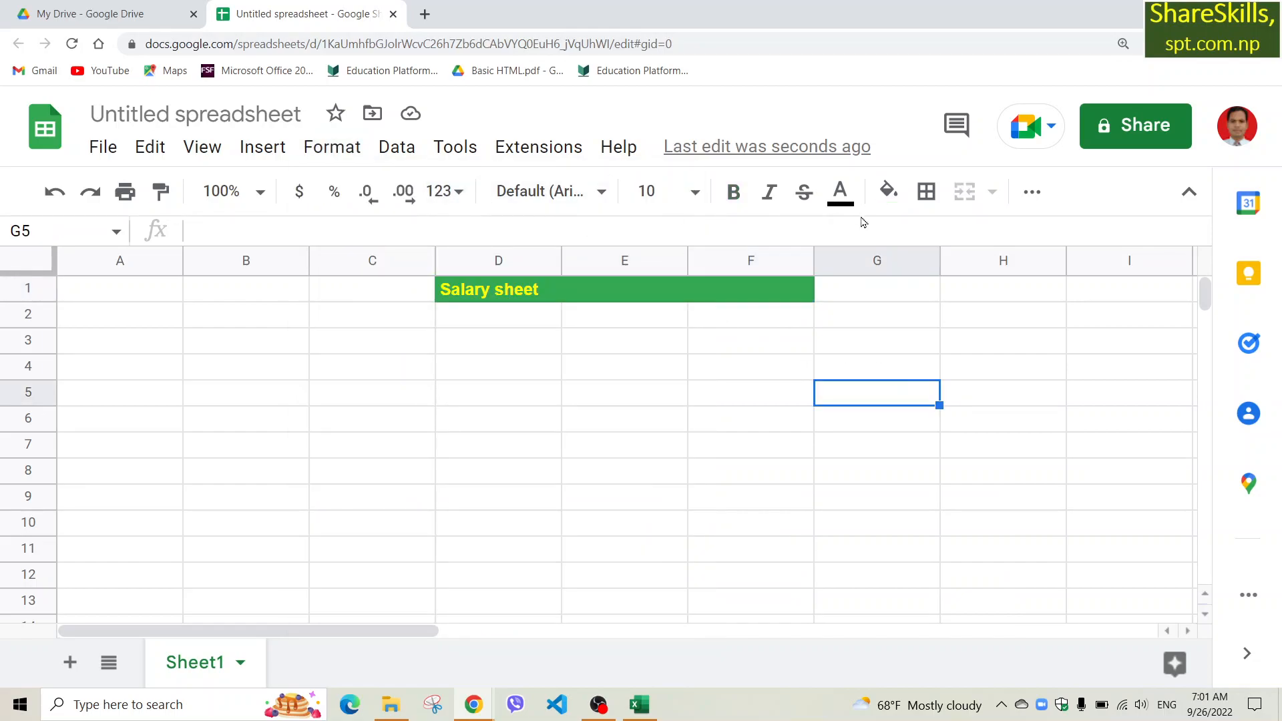
Step: Show the additional formatting options and increase row 1 to nearly double its height
click(1034, 193)
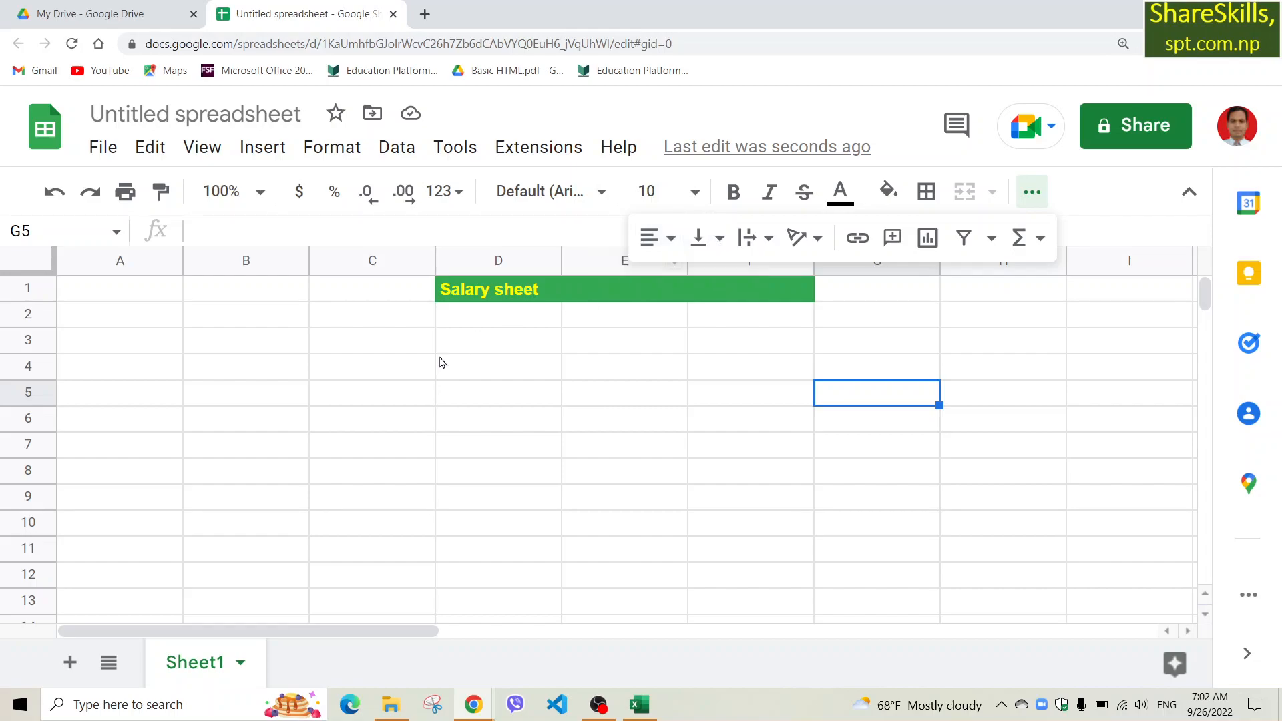
click(229, 372)
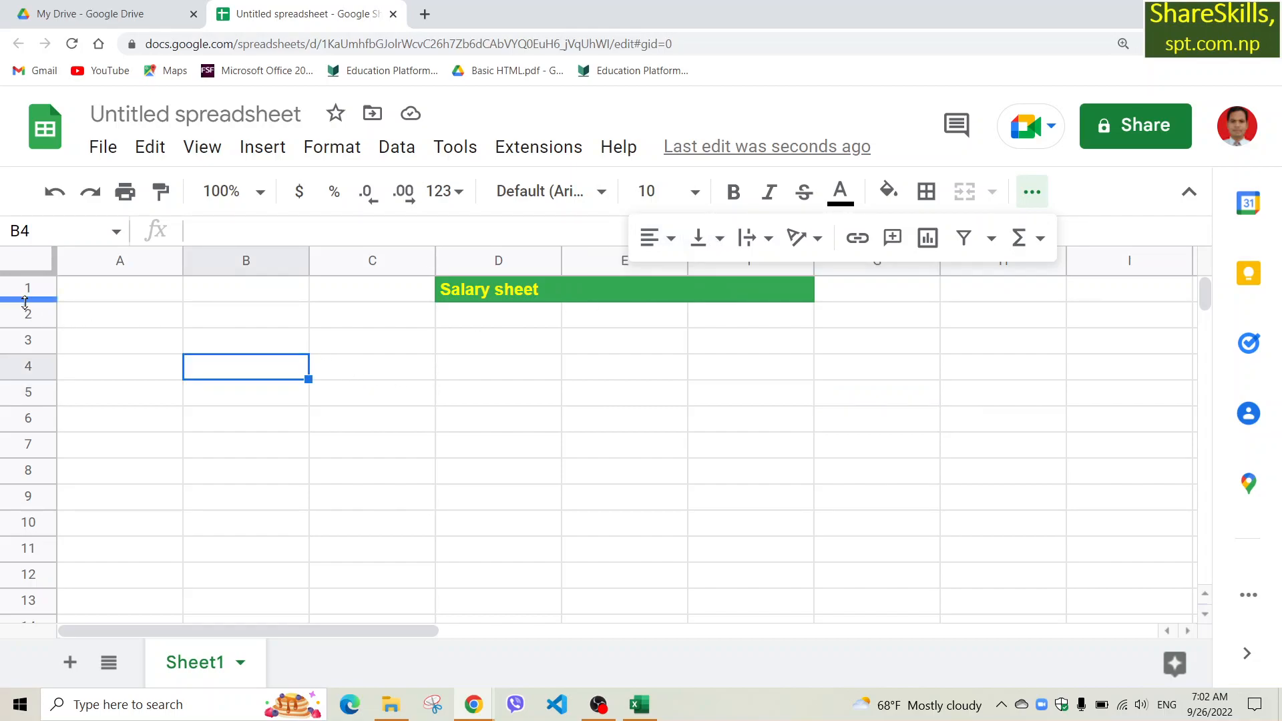
drag(25, 300, 27, 321)
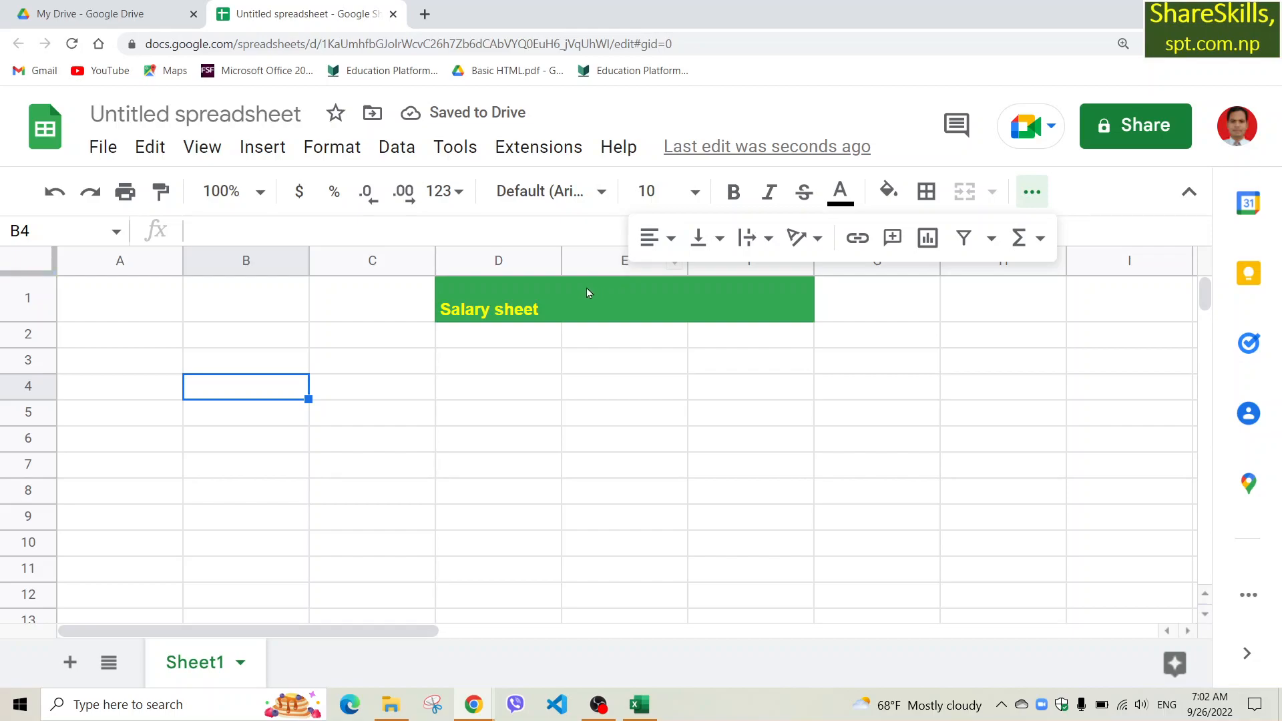
Step: Center the "Salary sheet" title horizontally in the merged cell D1:F1
click(667, 242)
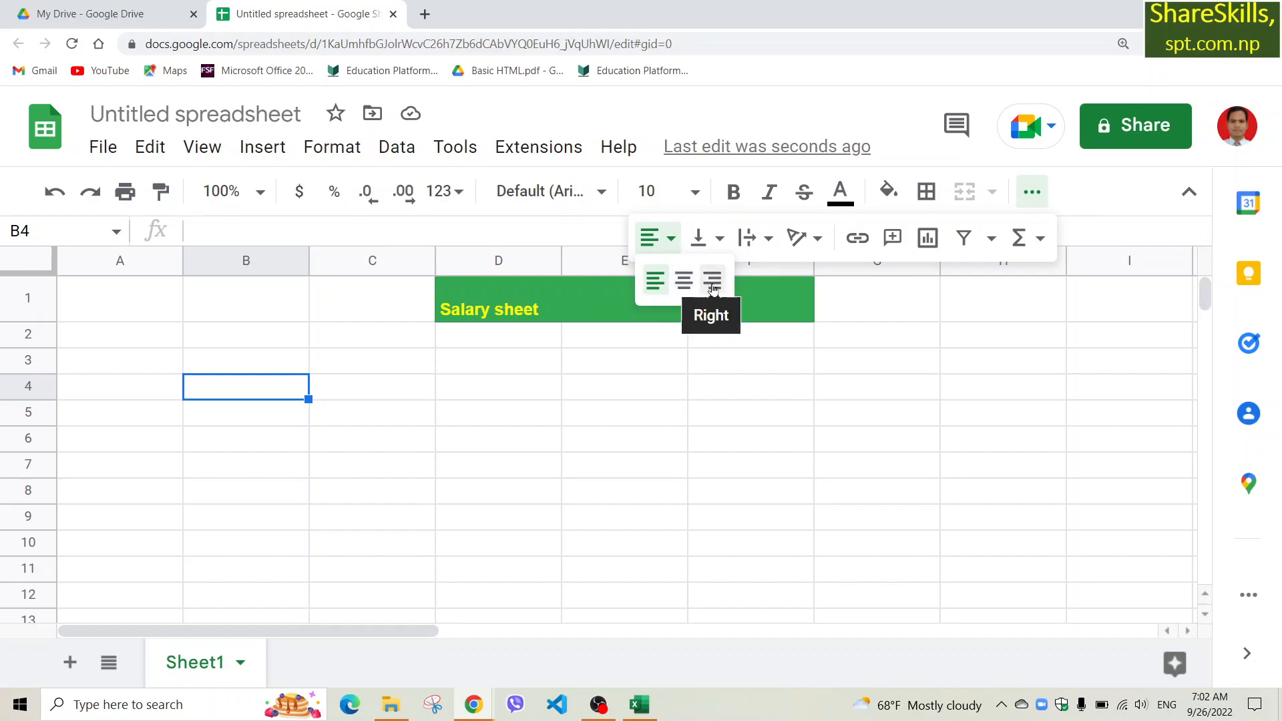
click(682, 286)
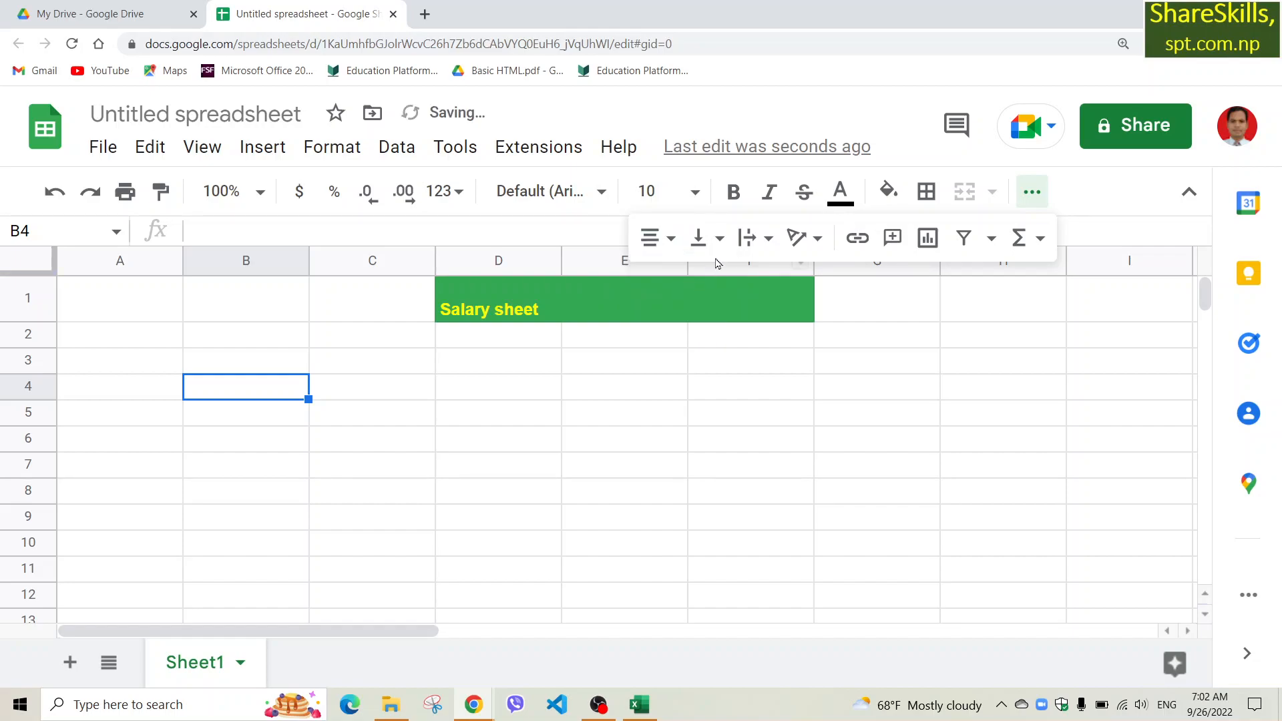
click(538, 298)
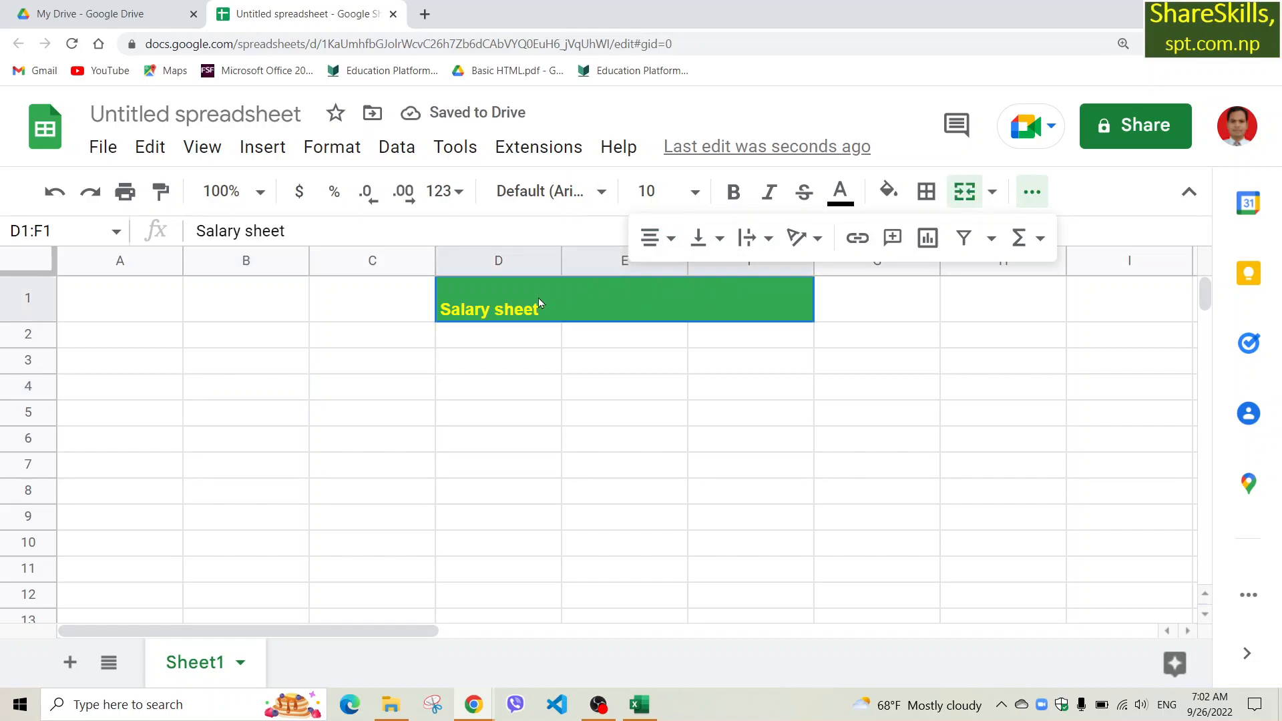
click(664, 237)
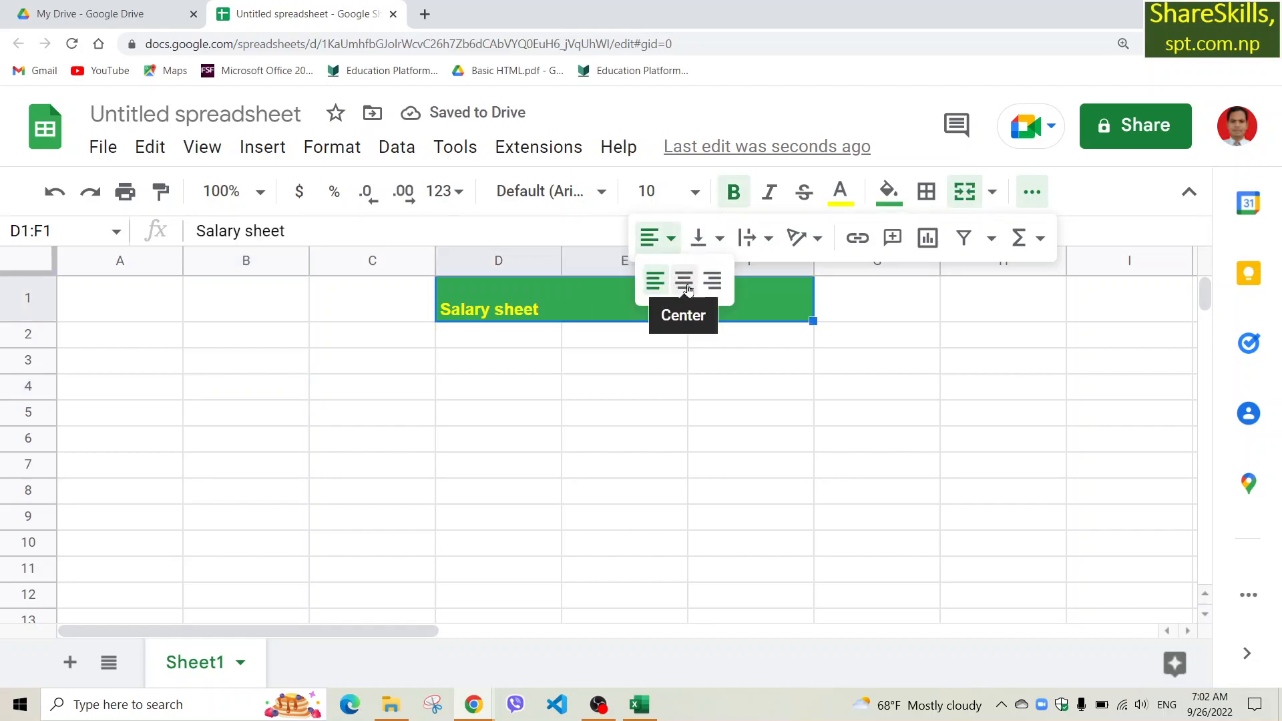
click(688, 289)
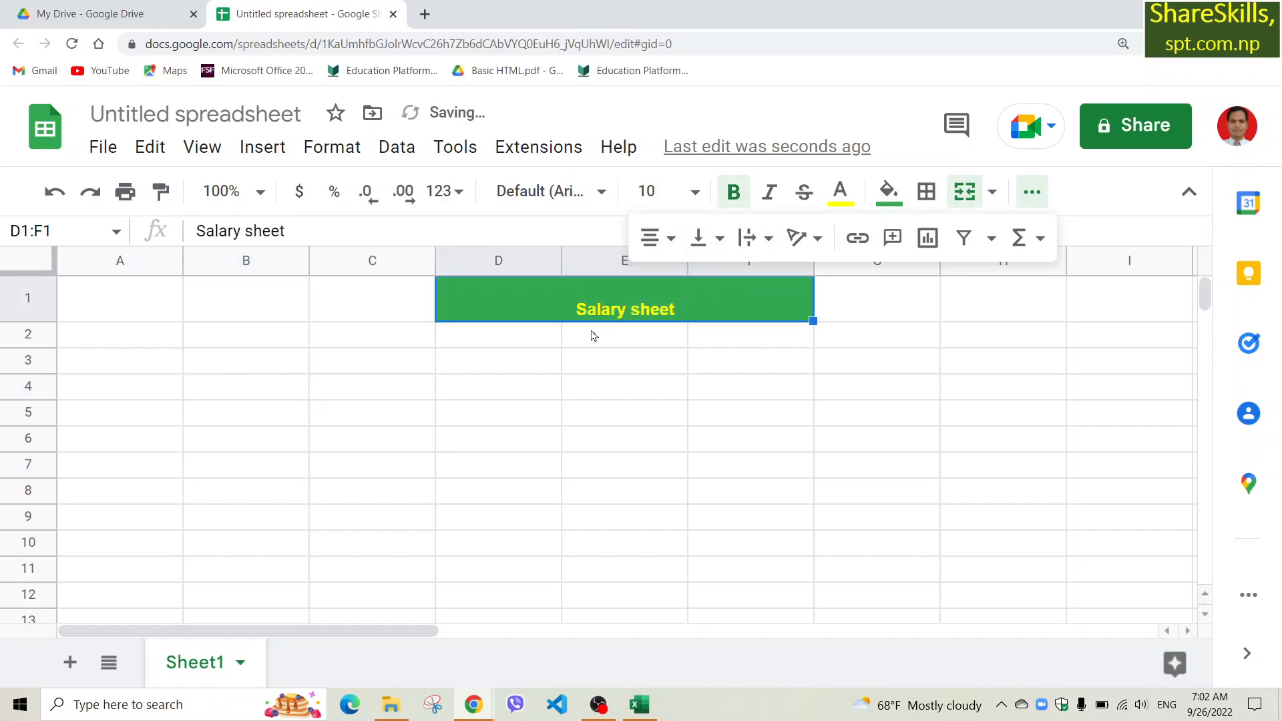
Step: Try top vertical alignment on the title in D1:F1 and settle on middle alignment
click(720, 240)
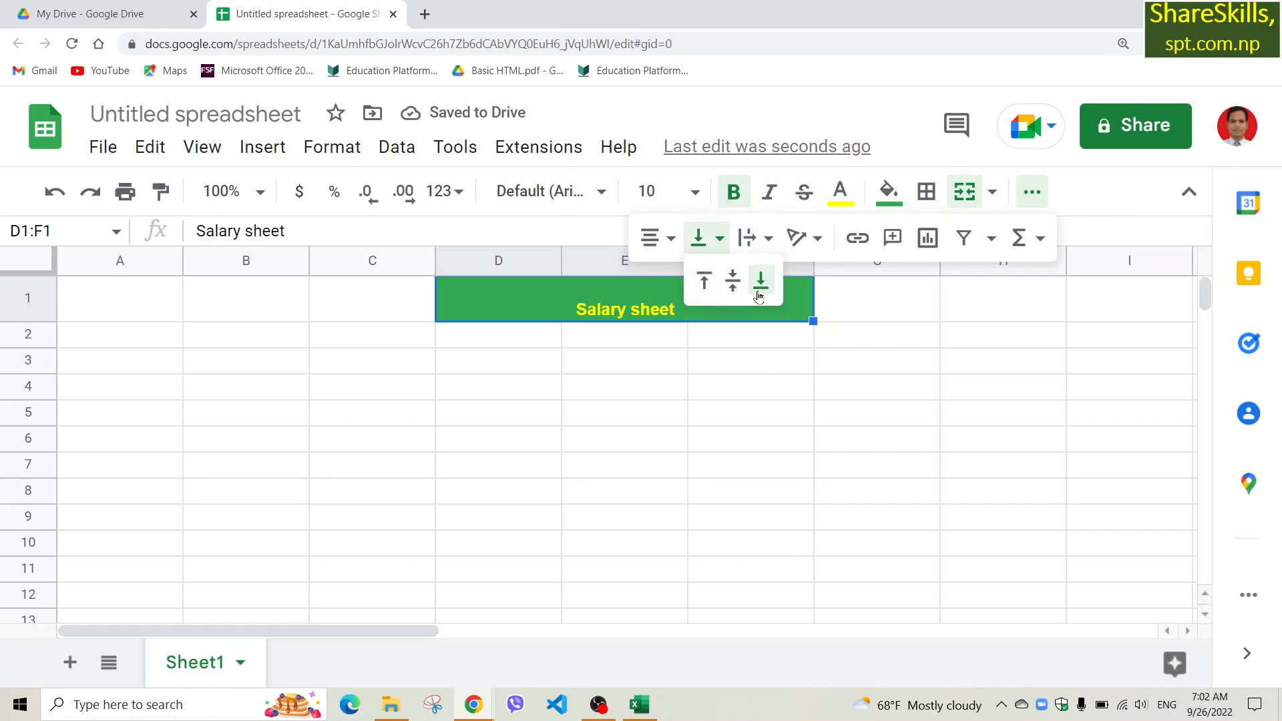
click(704, 284)
click(708, 238)
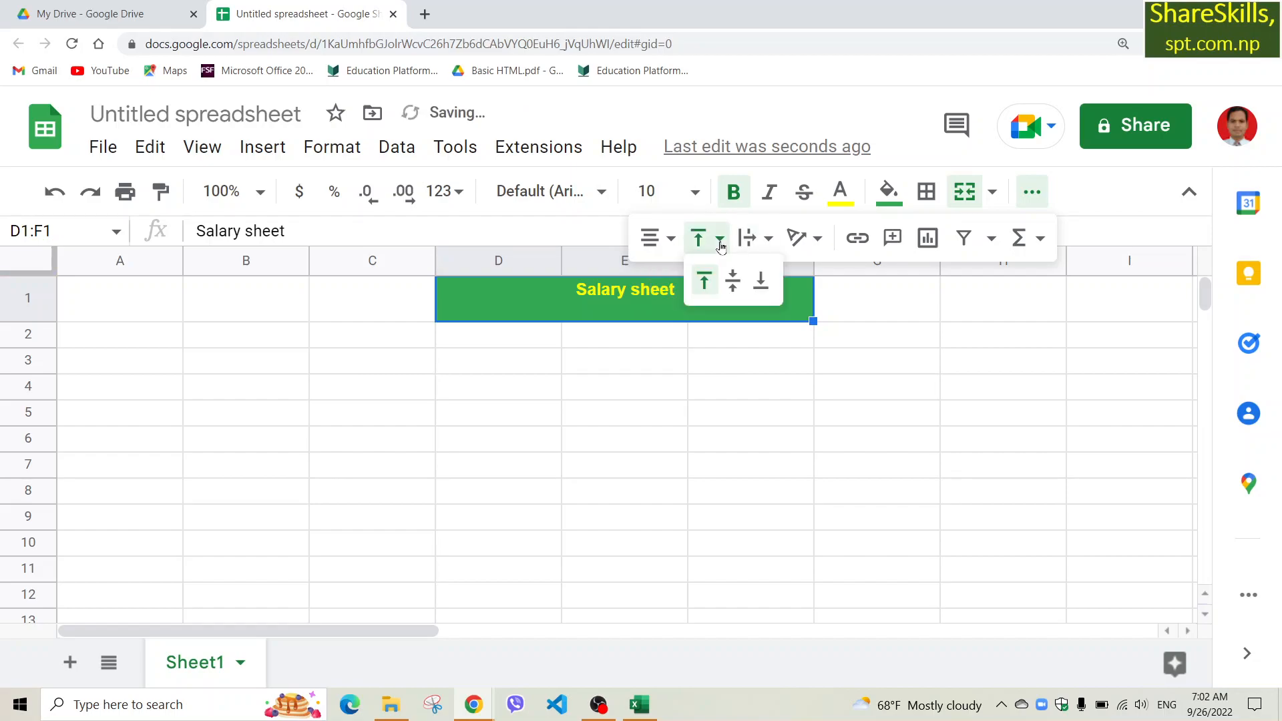
click(736, 278)
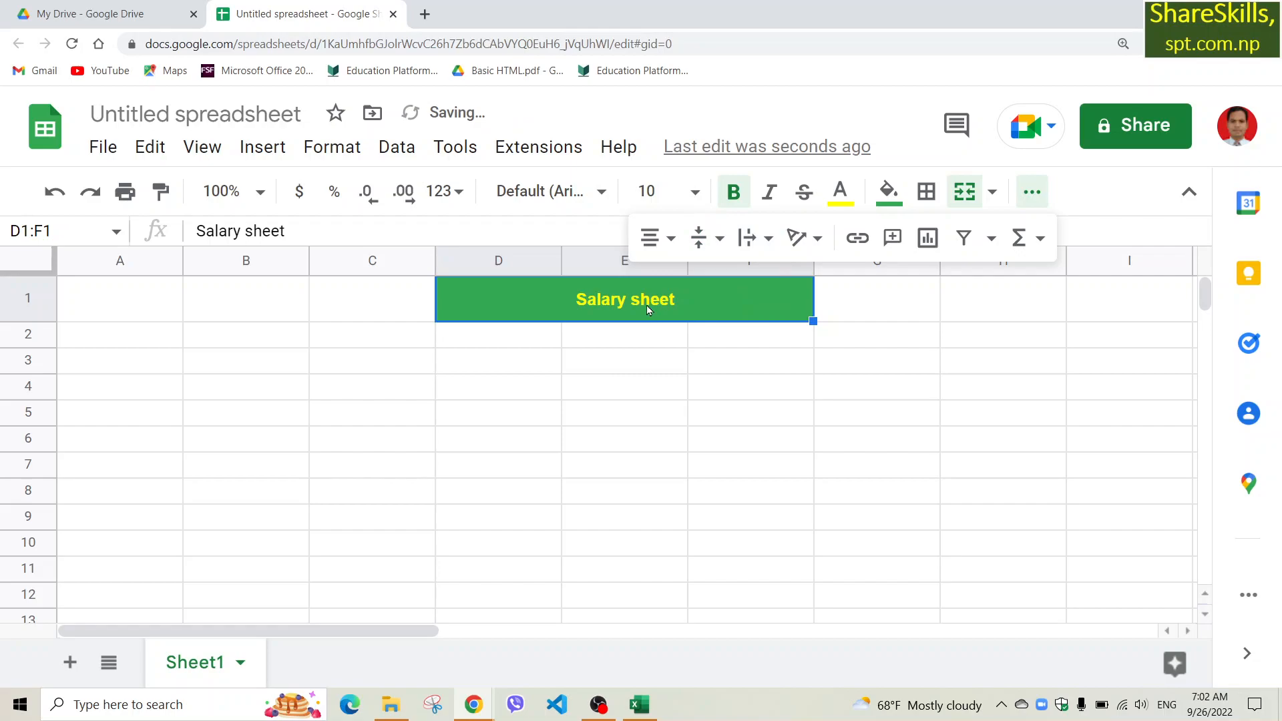
Step: Set the font size of the "Salary sheet" title to 14
click(448, 193)
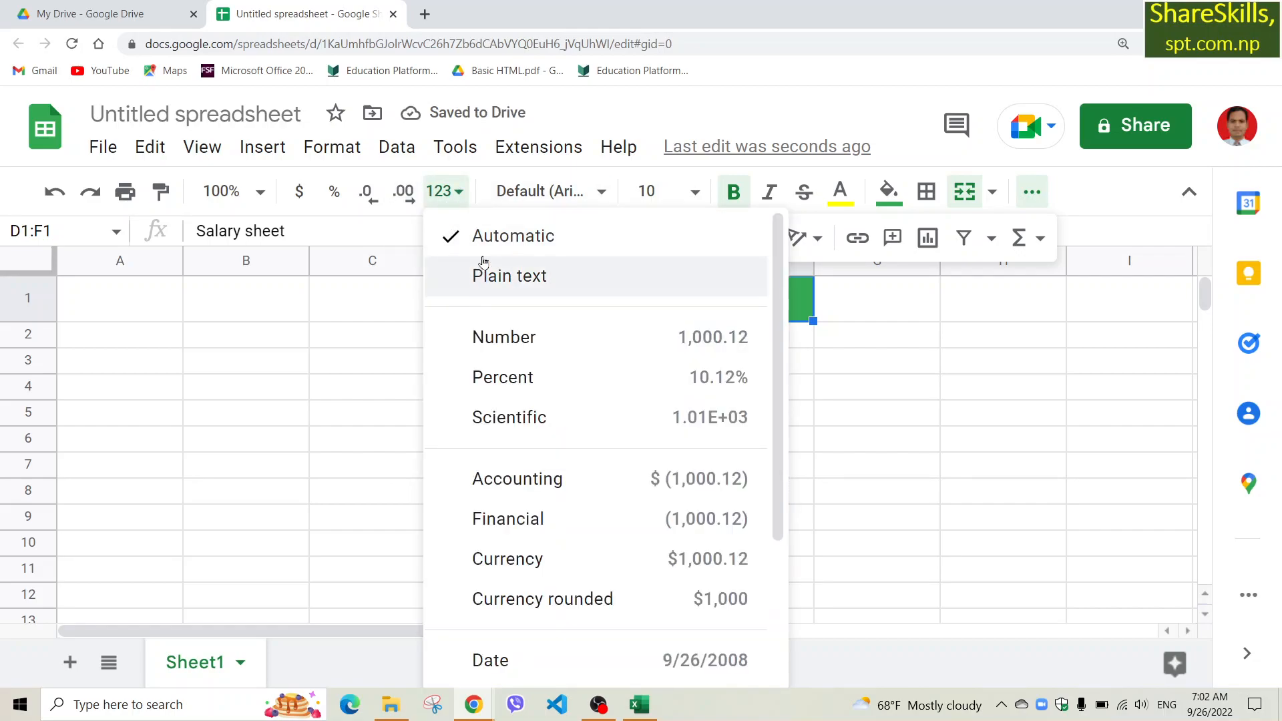
click(461, 195)
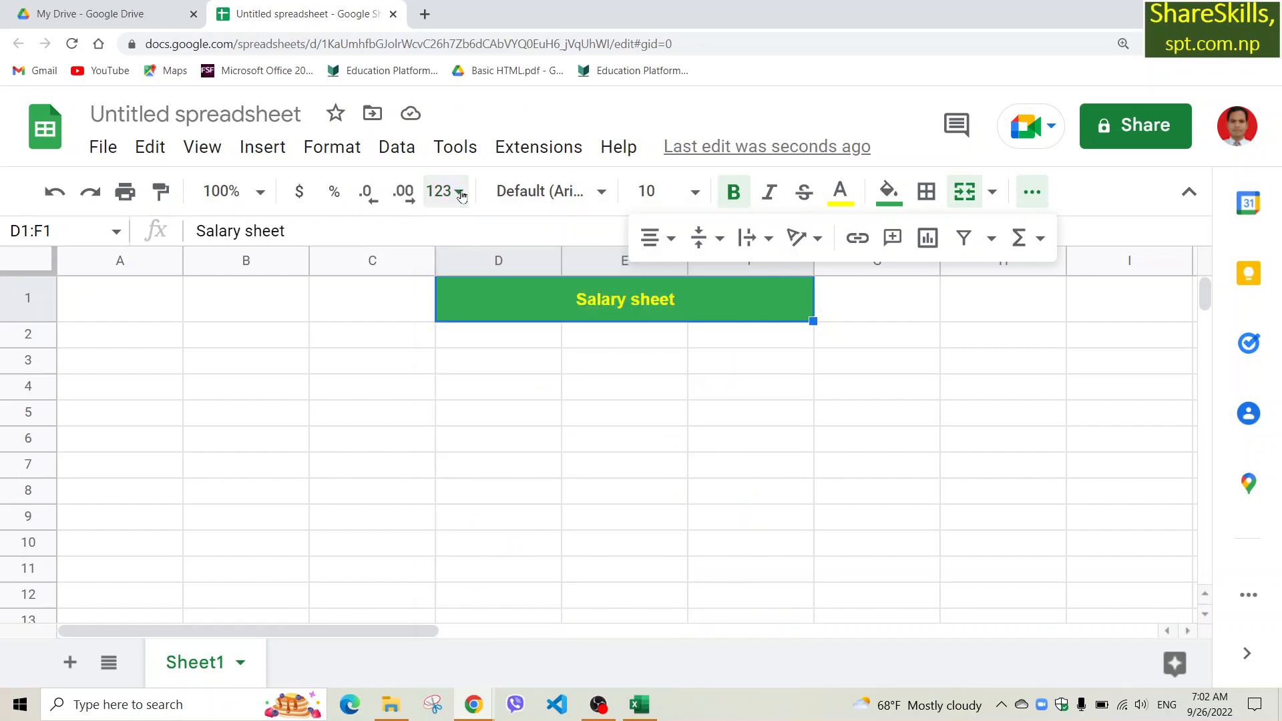
click(693, 195)
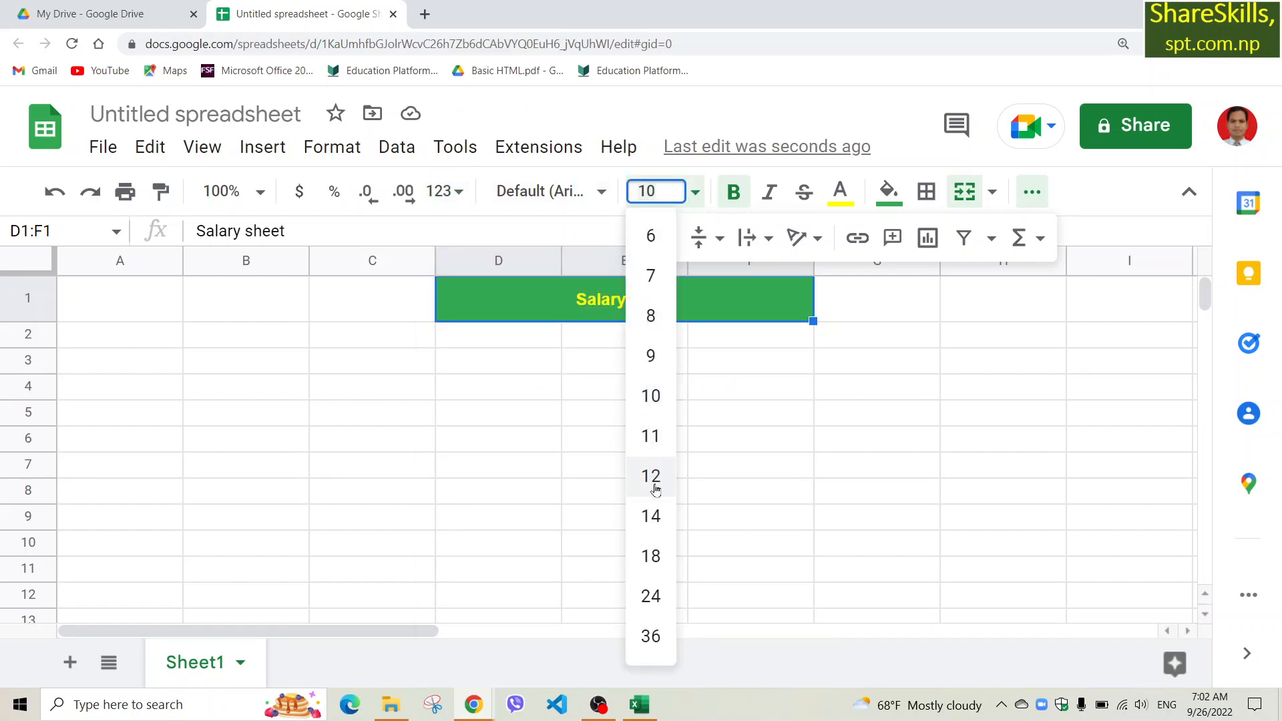
click(651, 516)
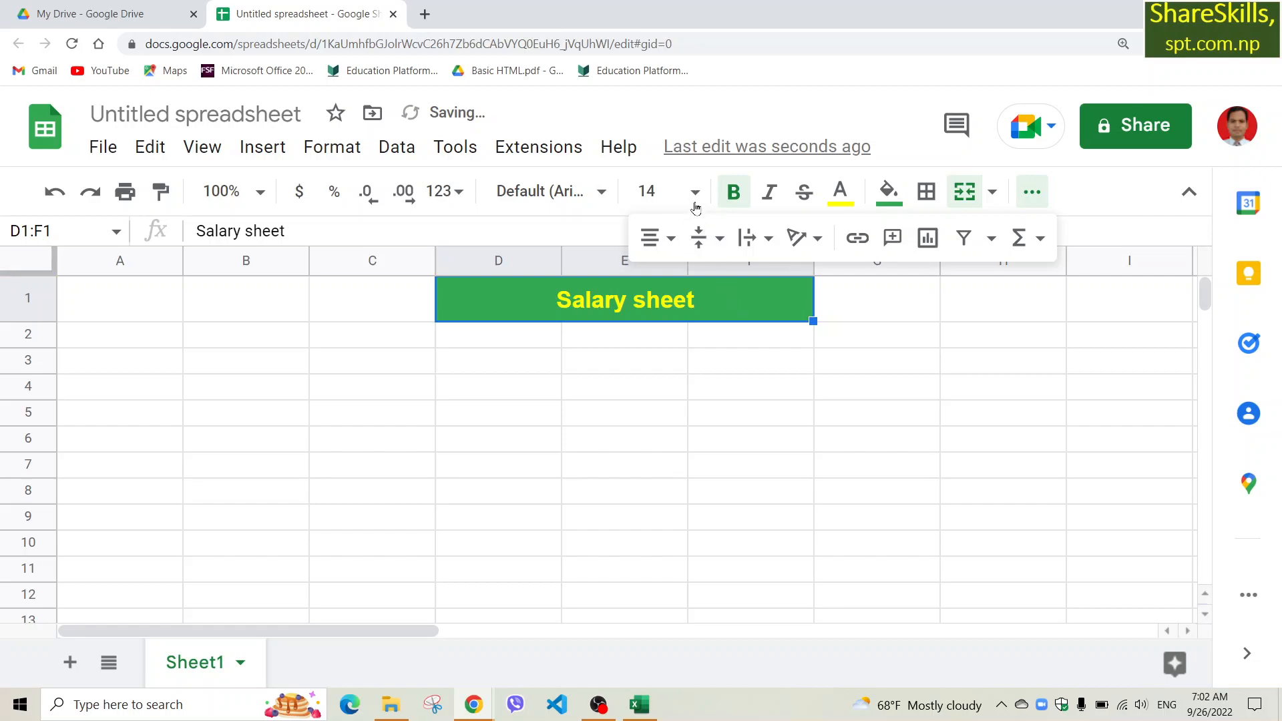
click(820, 338)
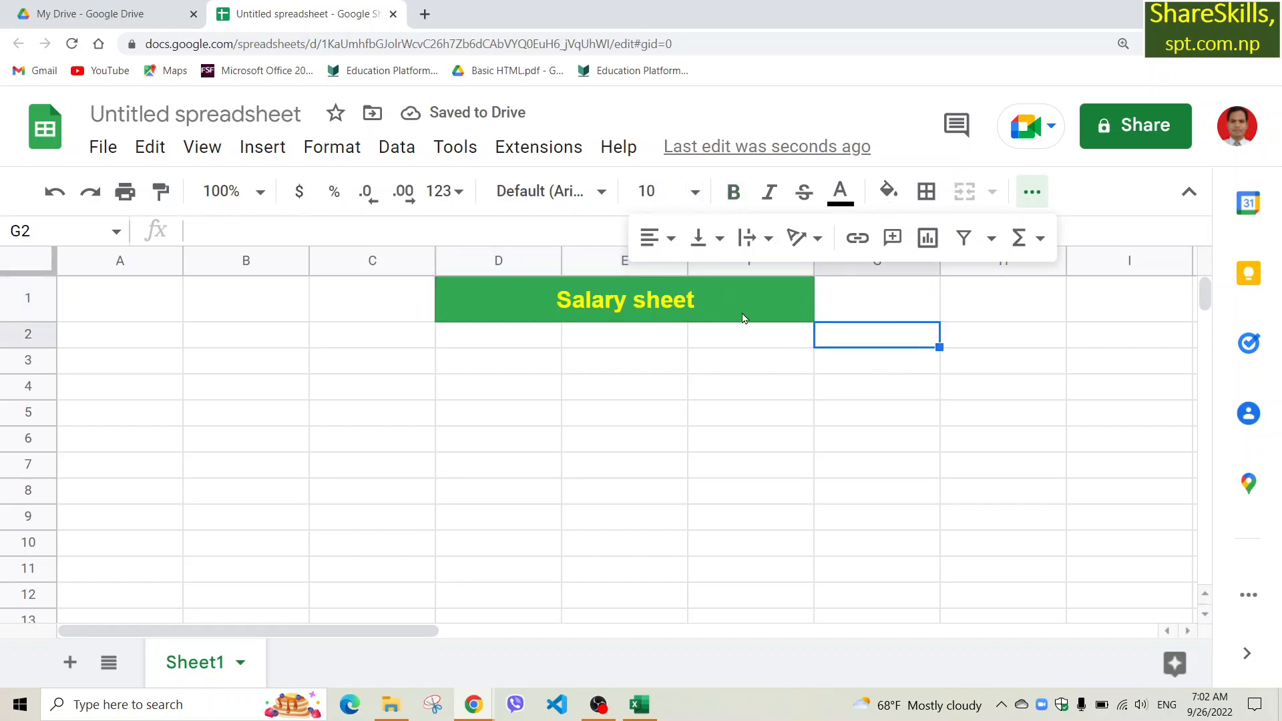
Step: Rename the untitled spreadsheet file as "salary"
click(94, 331)
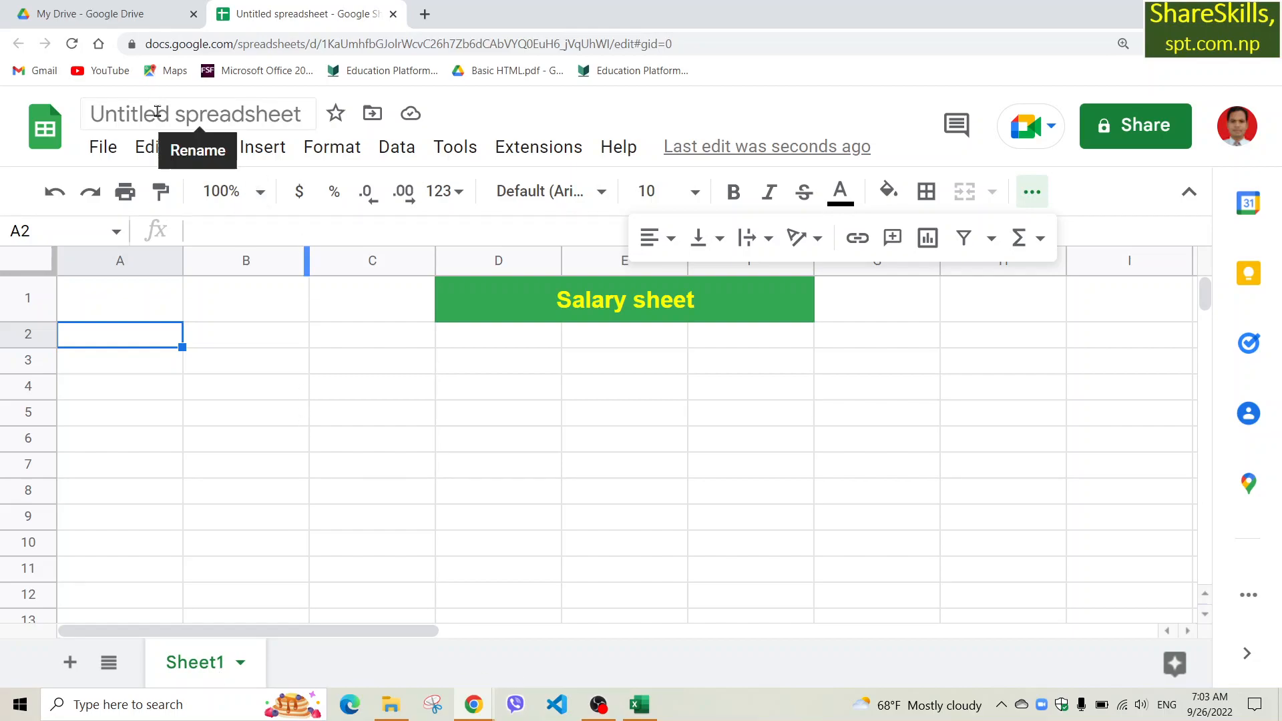
click(106, 114)
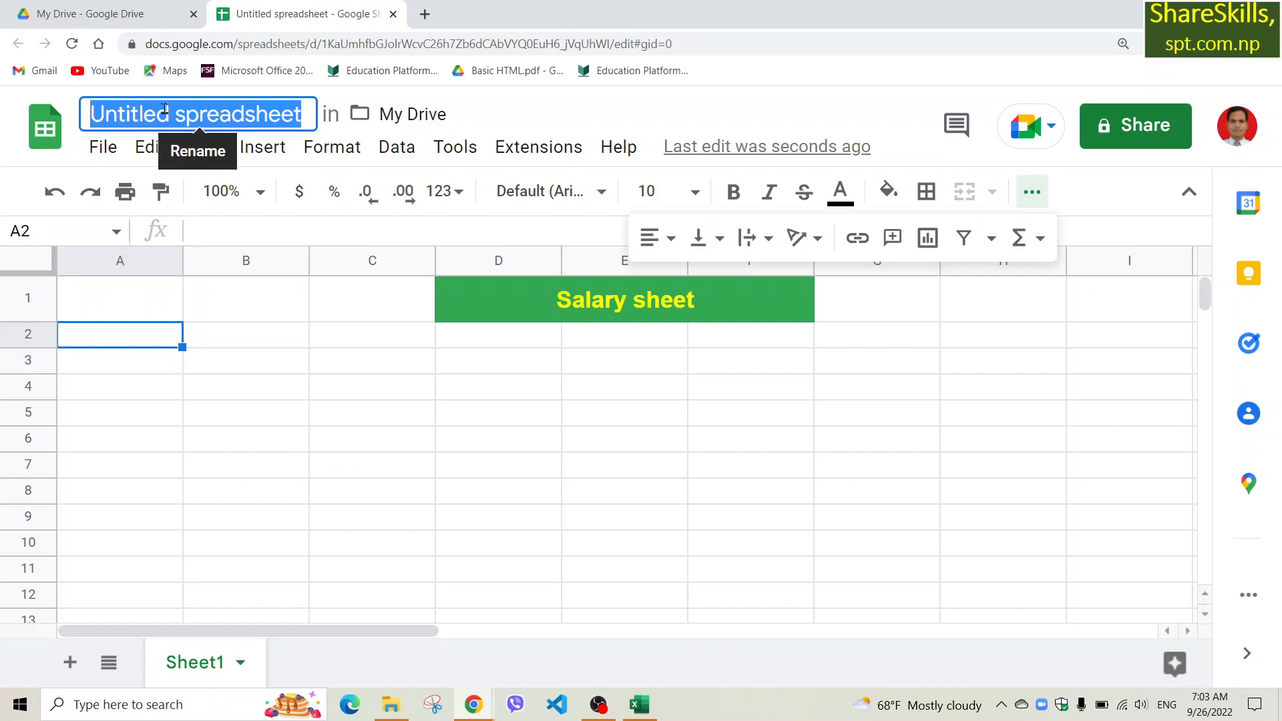
text(salary)
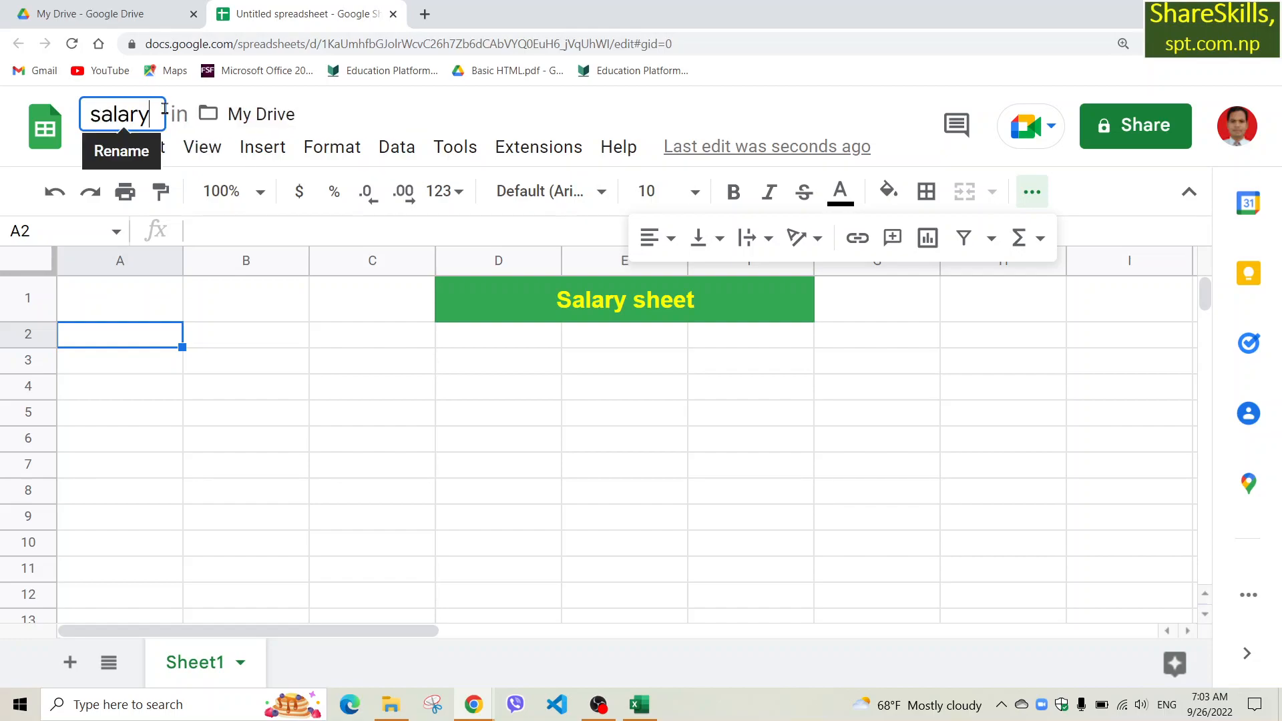
key(Return)
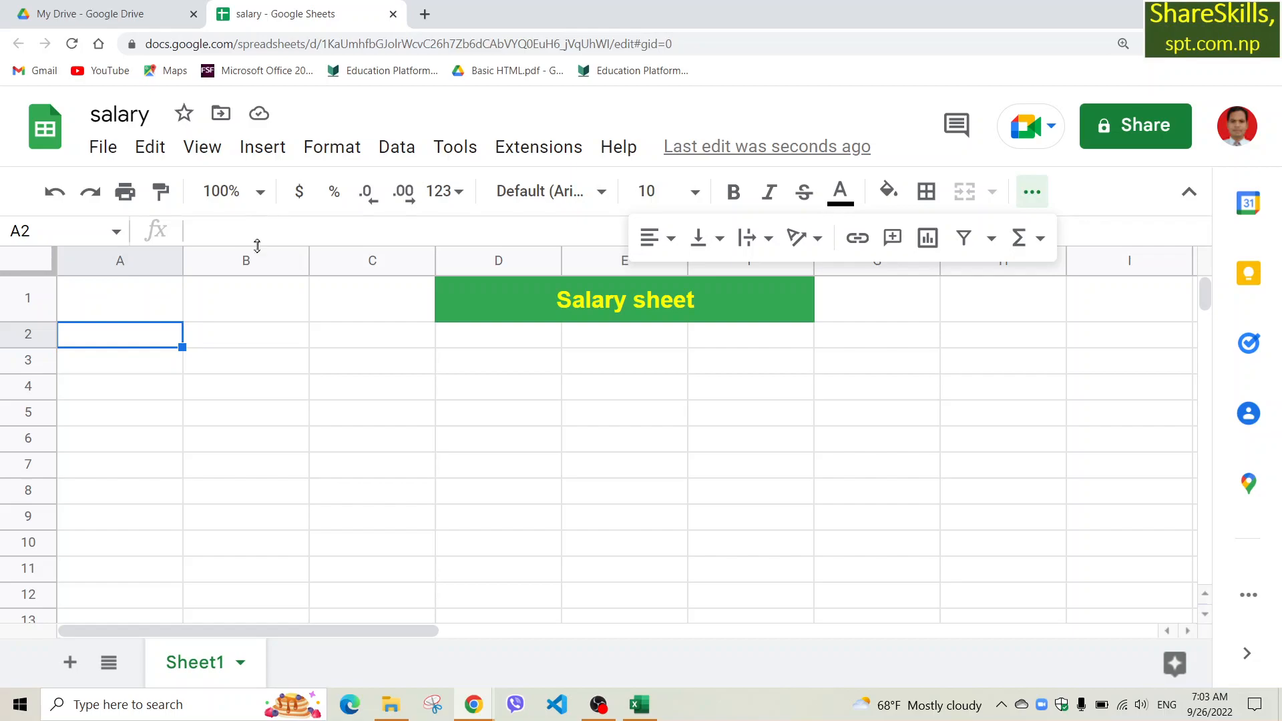
Step: Switch to Google Drive and select the salary spreadsheet among the suggested files in My Drive
click(78, 15)
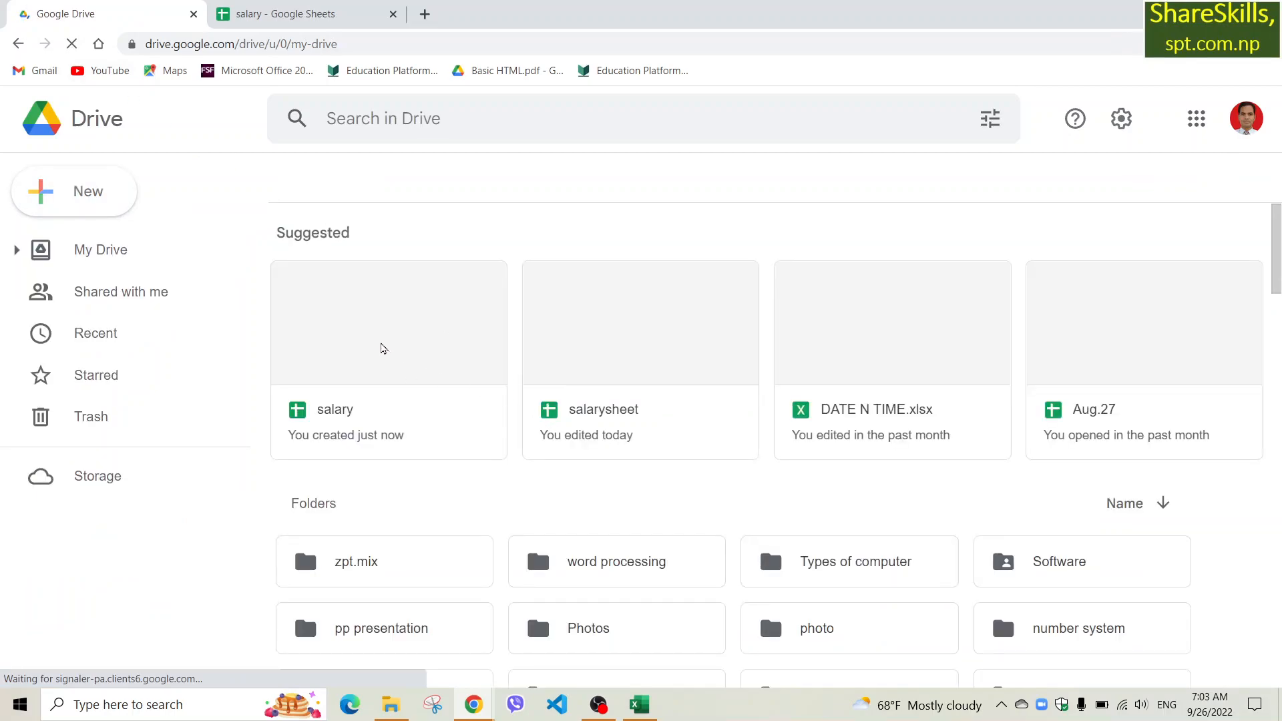
click(381, 344)
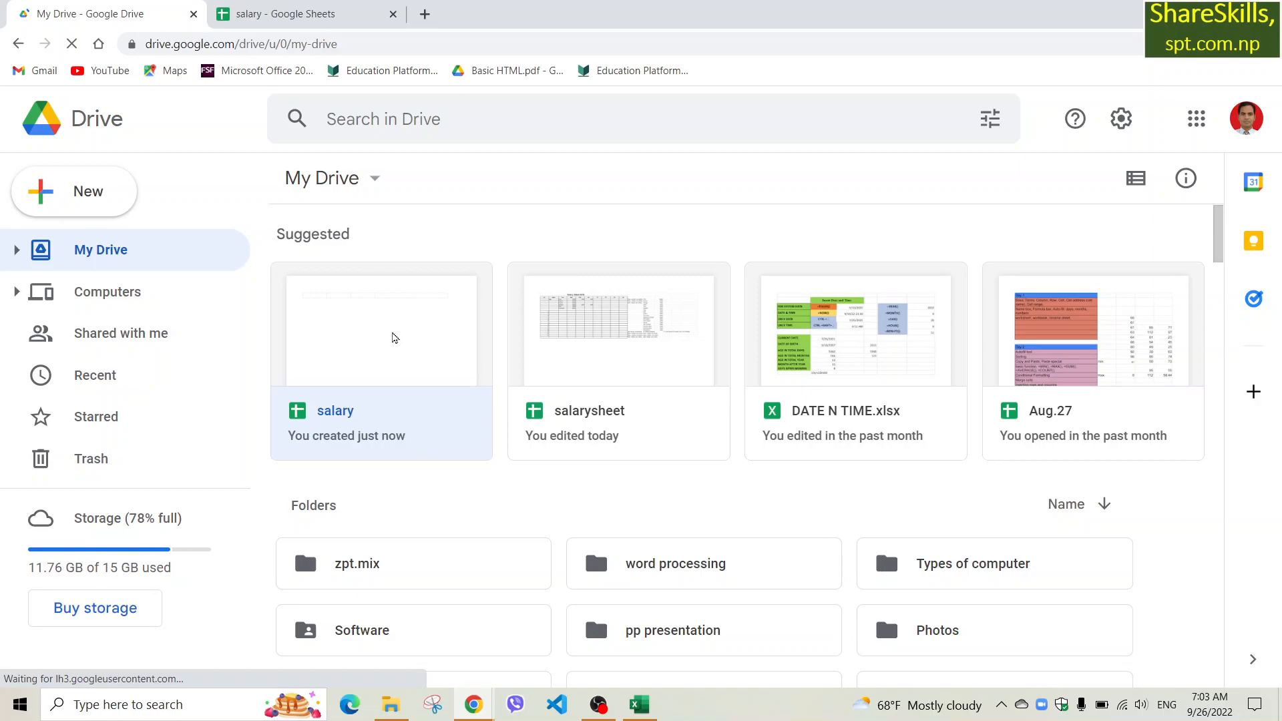
Step: Open the salary spreadsheet from Google Drive, return to Drive and open the salarysheet file to look over its table
double_click(394, 338)
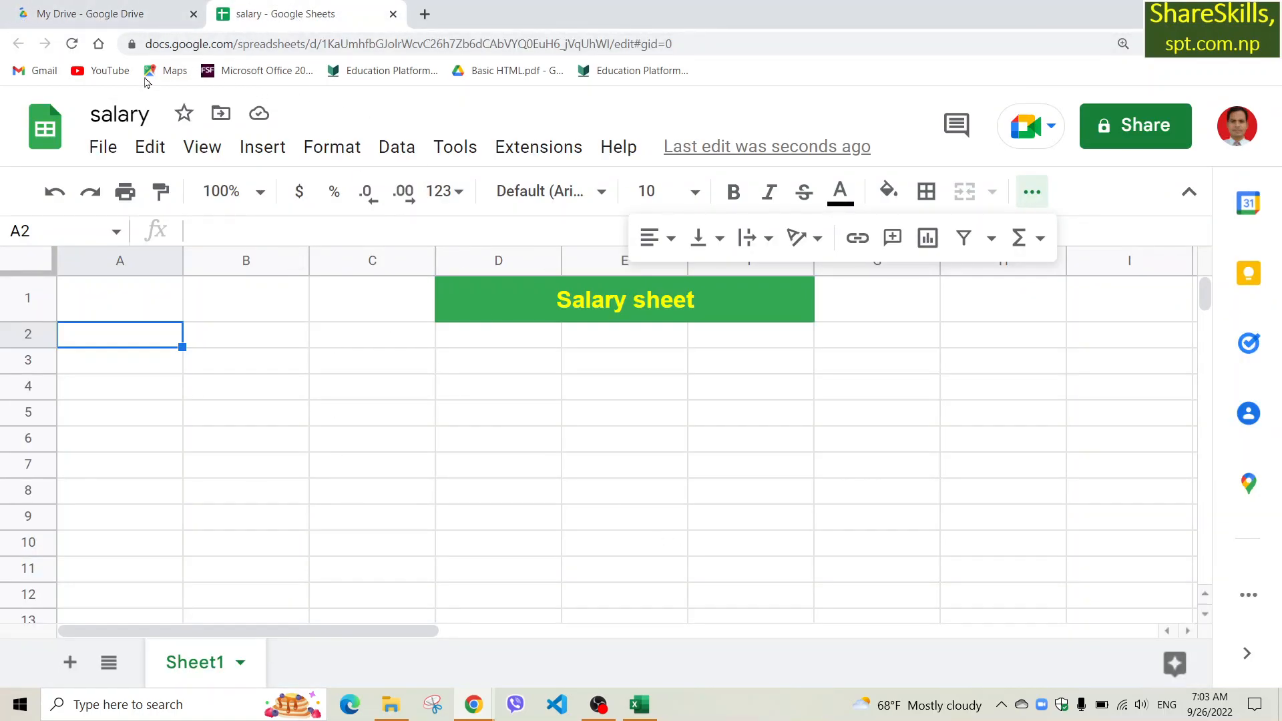
click(138, 12)
double_click(617, 354)
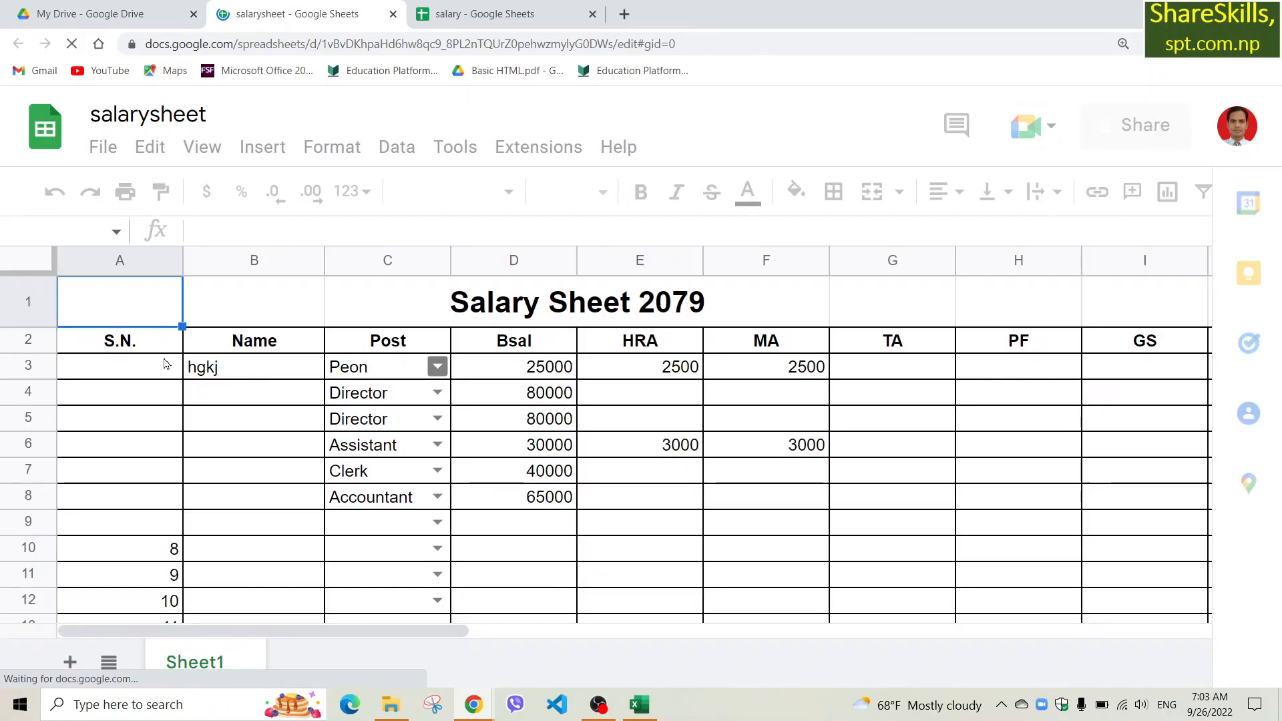
scroll(596, 469, down, 10)
scroll(601, 460, up, 10)
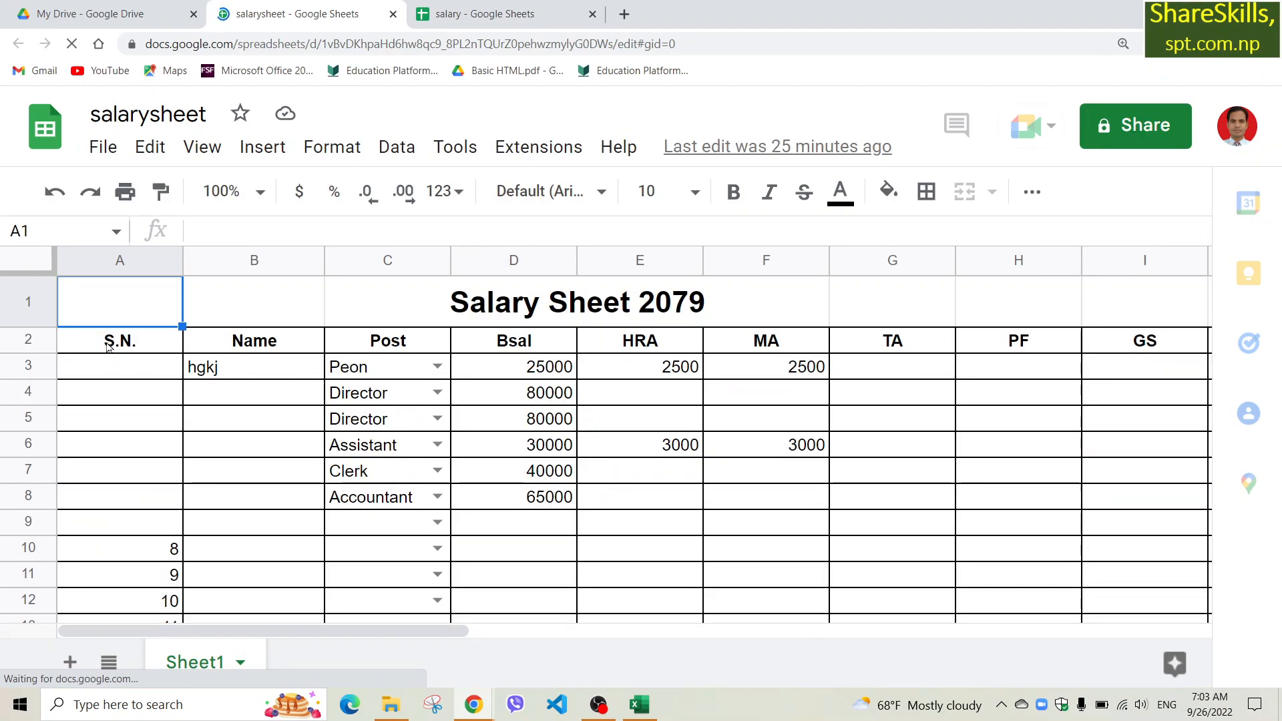
Step: Copy the heading row A2:J2, from S.N. to NS, in the salarysheet file
click(97, 346)
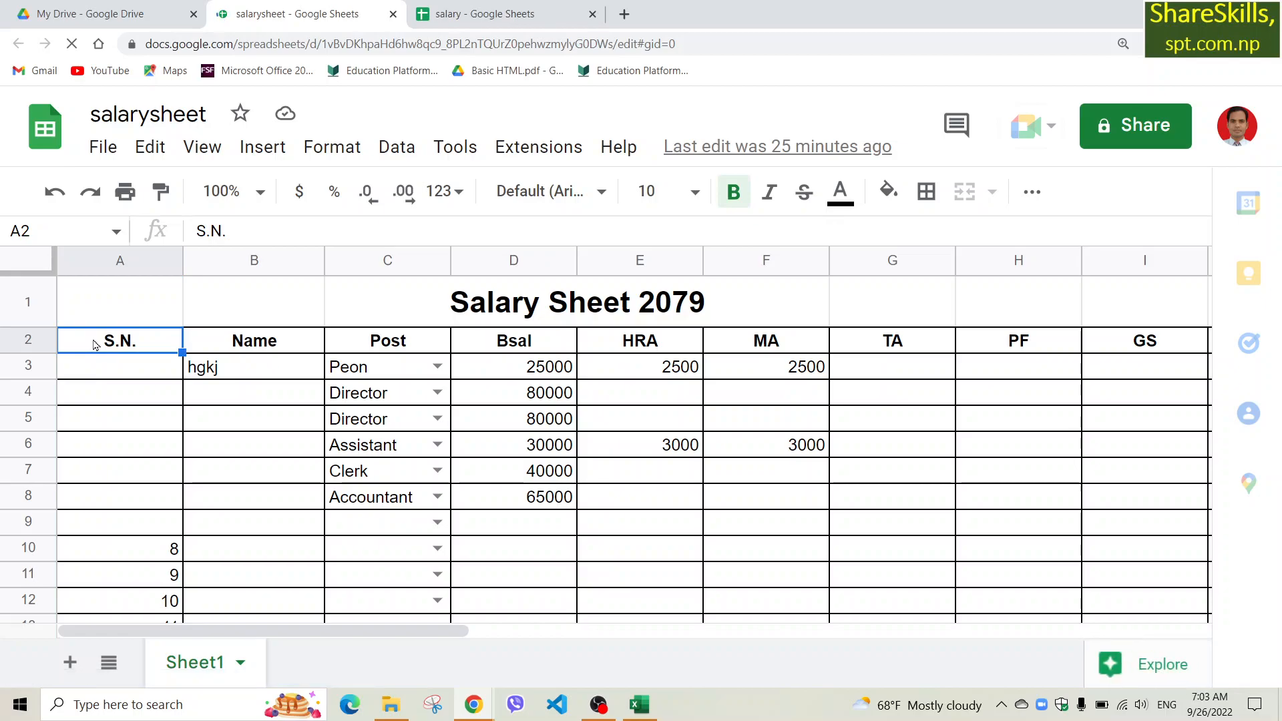
key(shift+Right)
key(shift+Right)
key(shift+Right)
key(shift+Right)
key(shift+Right)
key(shift+Right)
key(shift+Right)
key(shift+Right)
key(shift+Right)
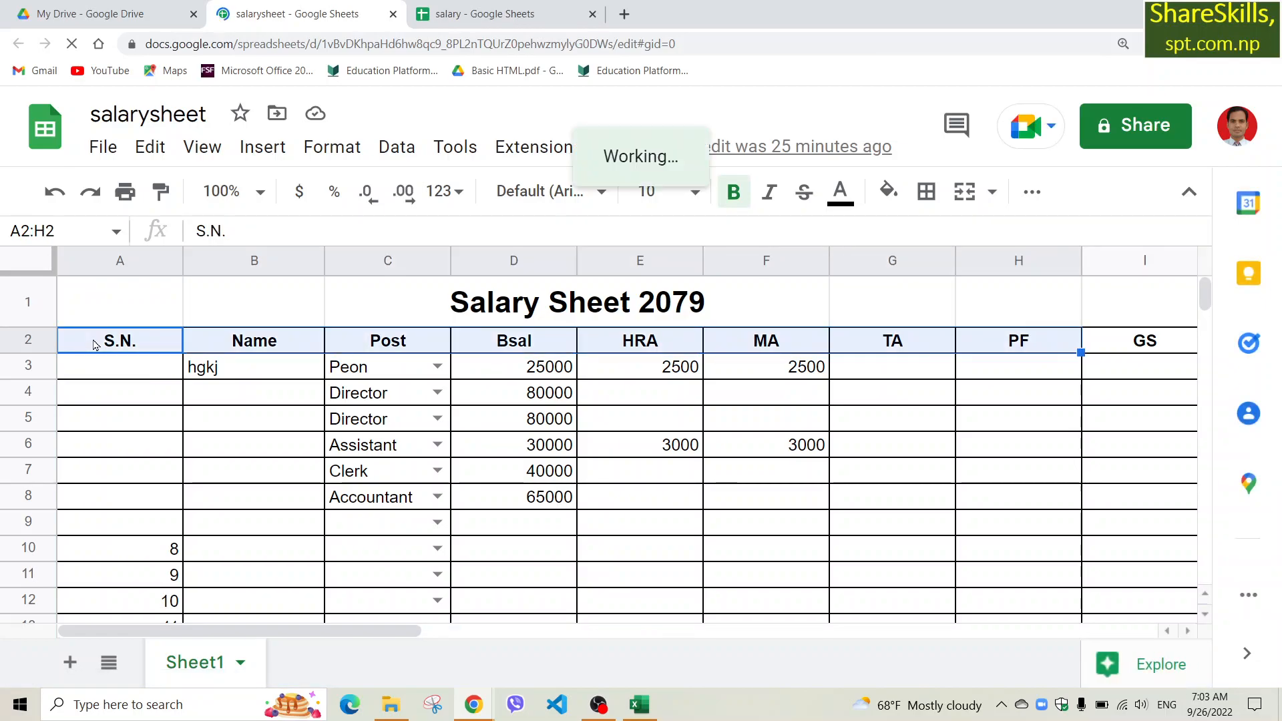
key(ctrl+c)
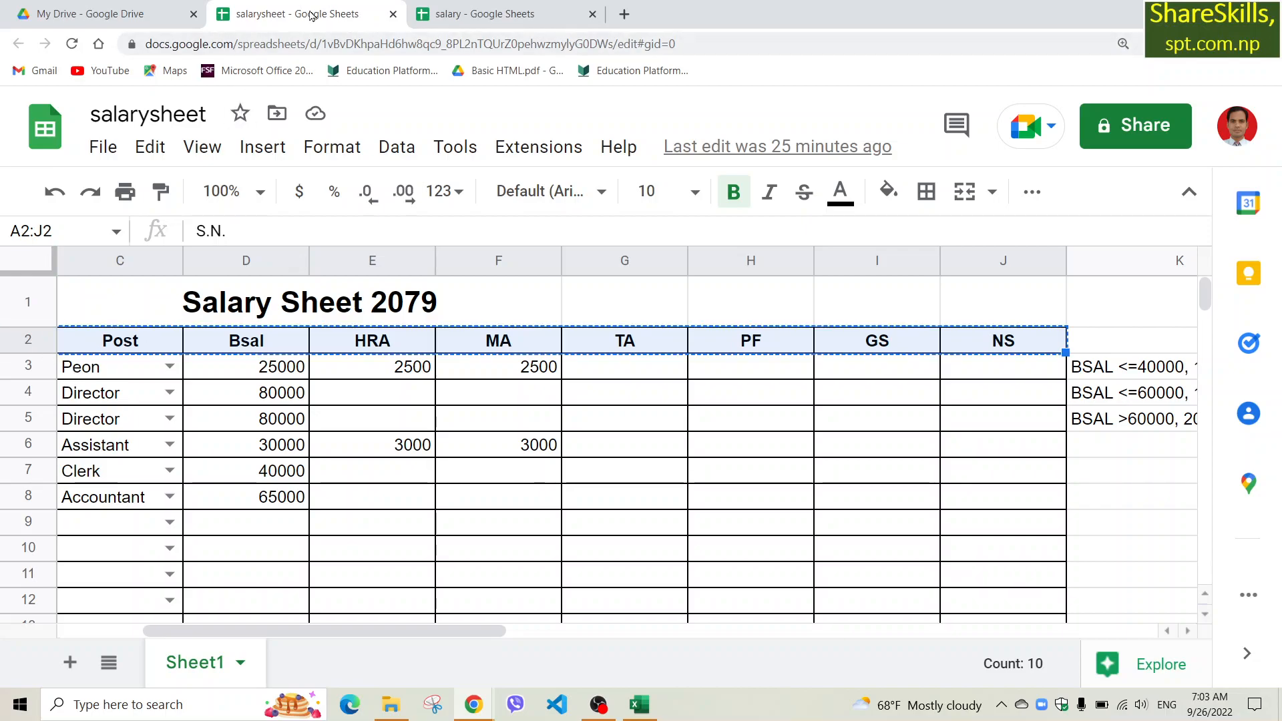
Step: Paste the copied headings at A2 of the salary spreadsheet and fit column A's width to its content
click(495, 16)
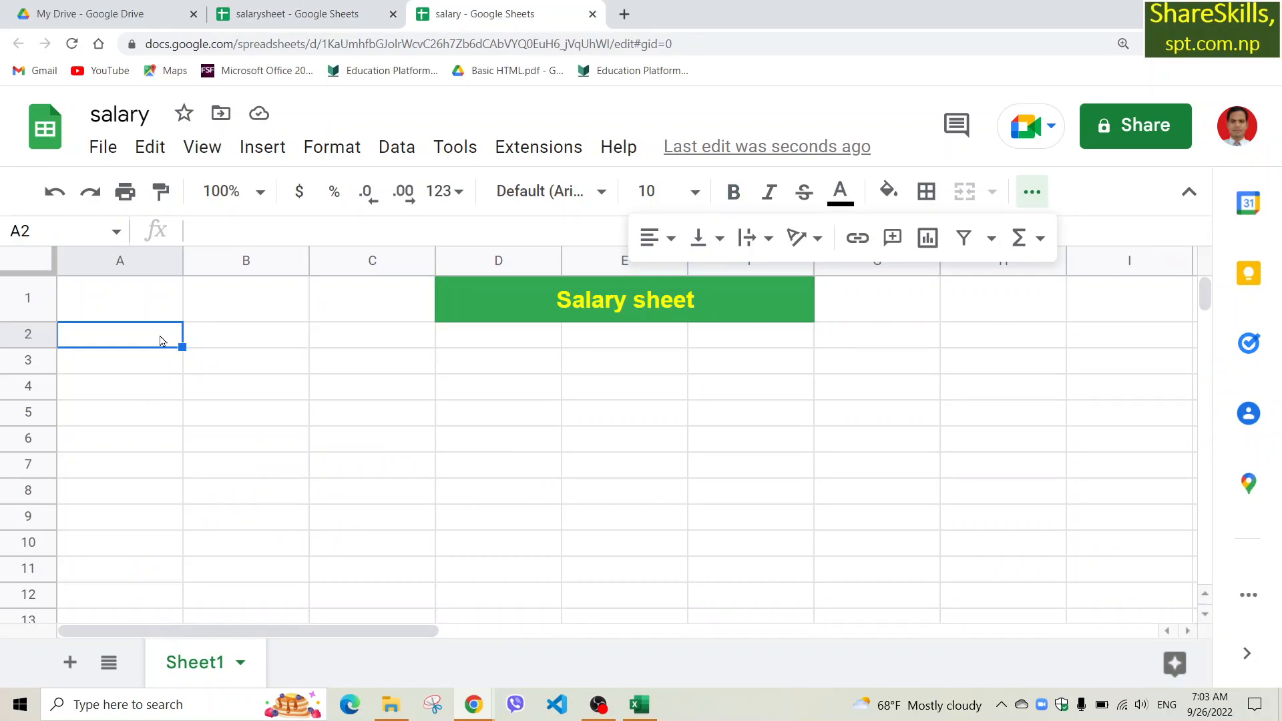
key(ctrl+v)
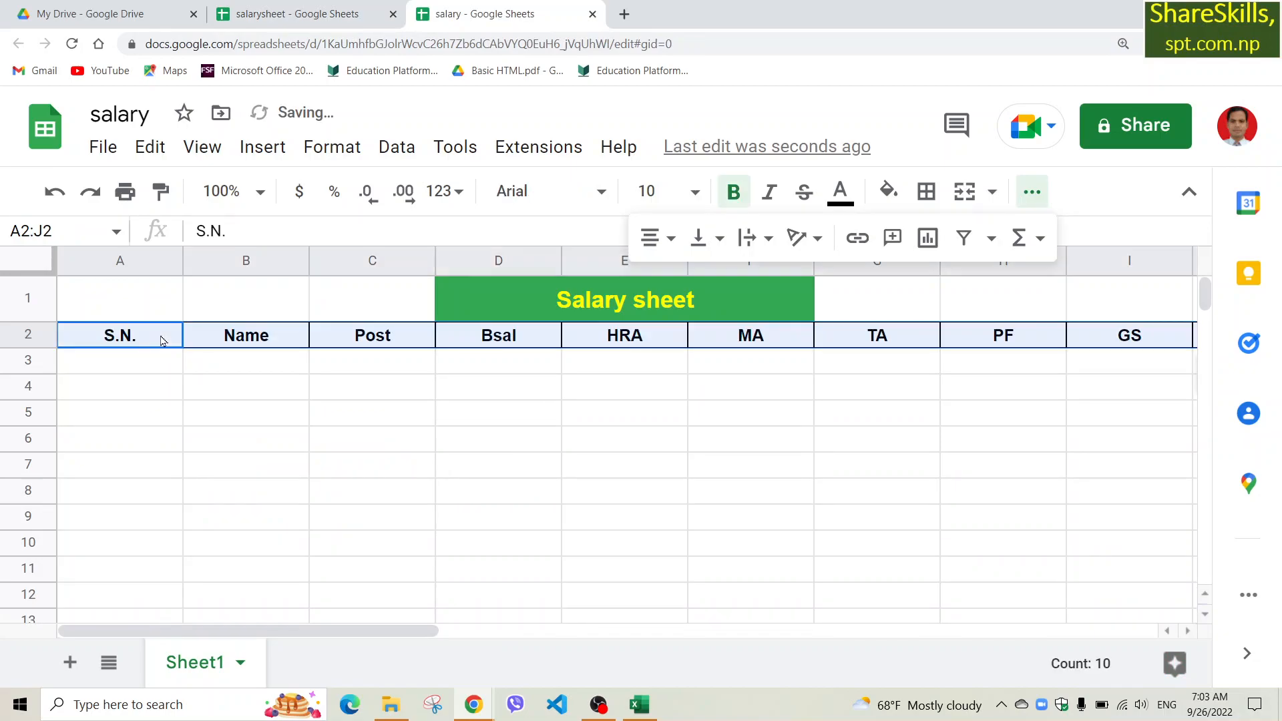
double_click(182, 261)
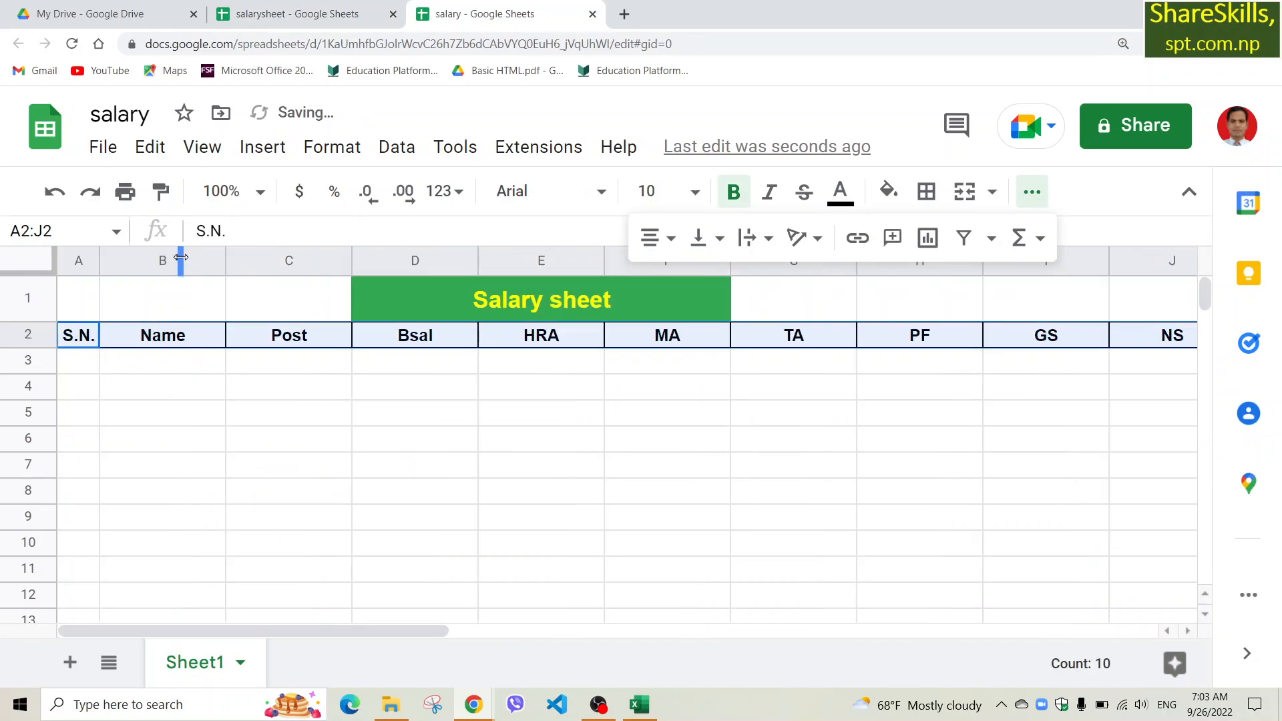
Step: Go through the salary table's columns one by one, from S.N. to NS, to review each heading
click(83, 364)
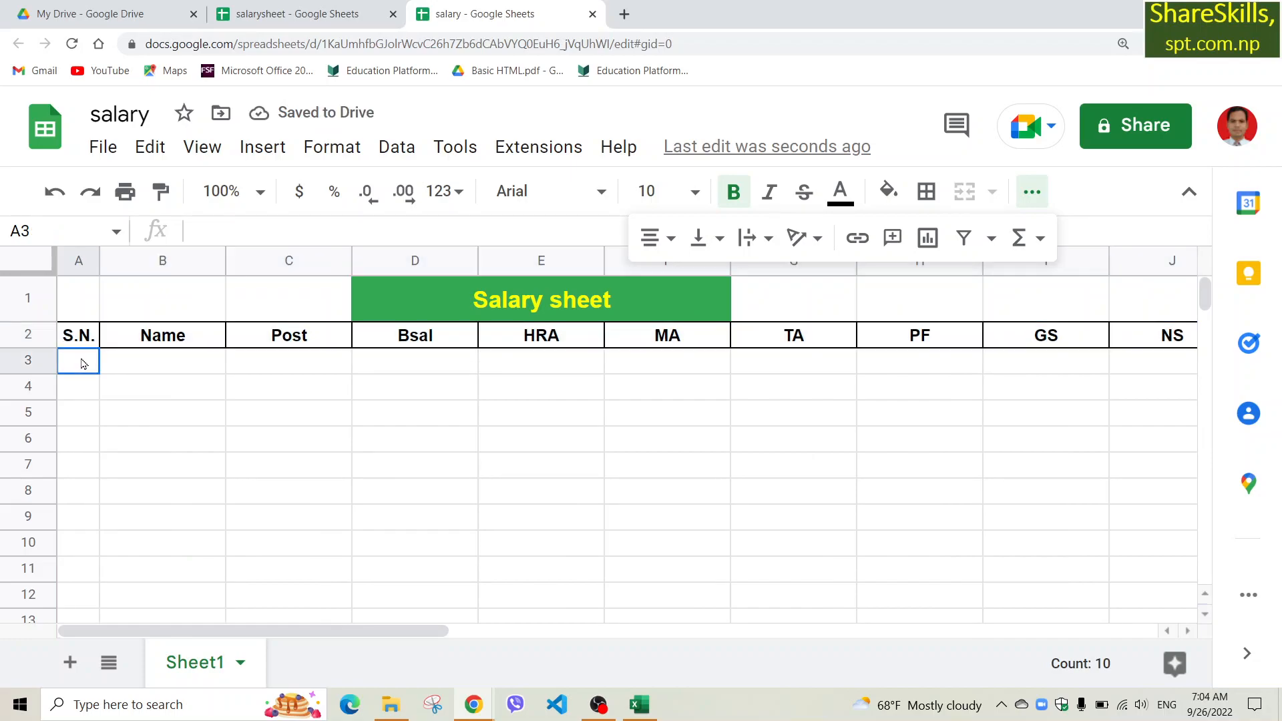
click(182, 362)
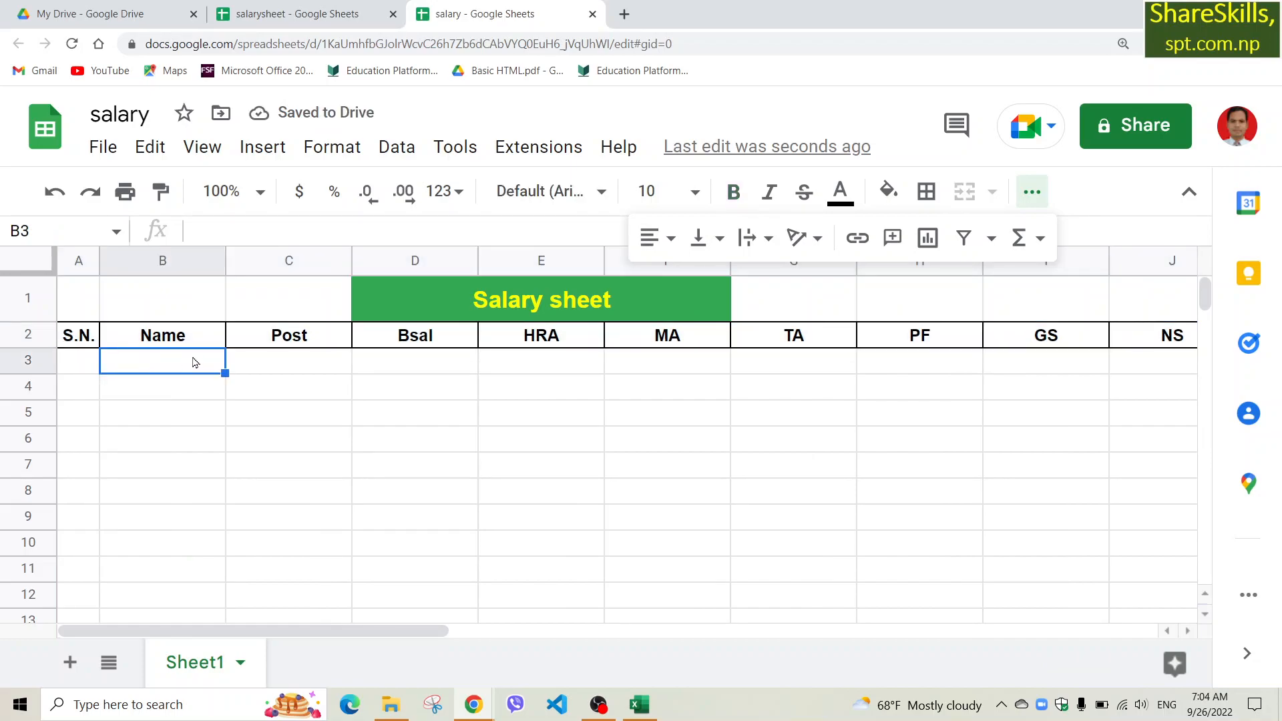
click(301, 345)
click(410, 364)
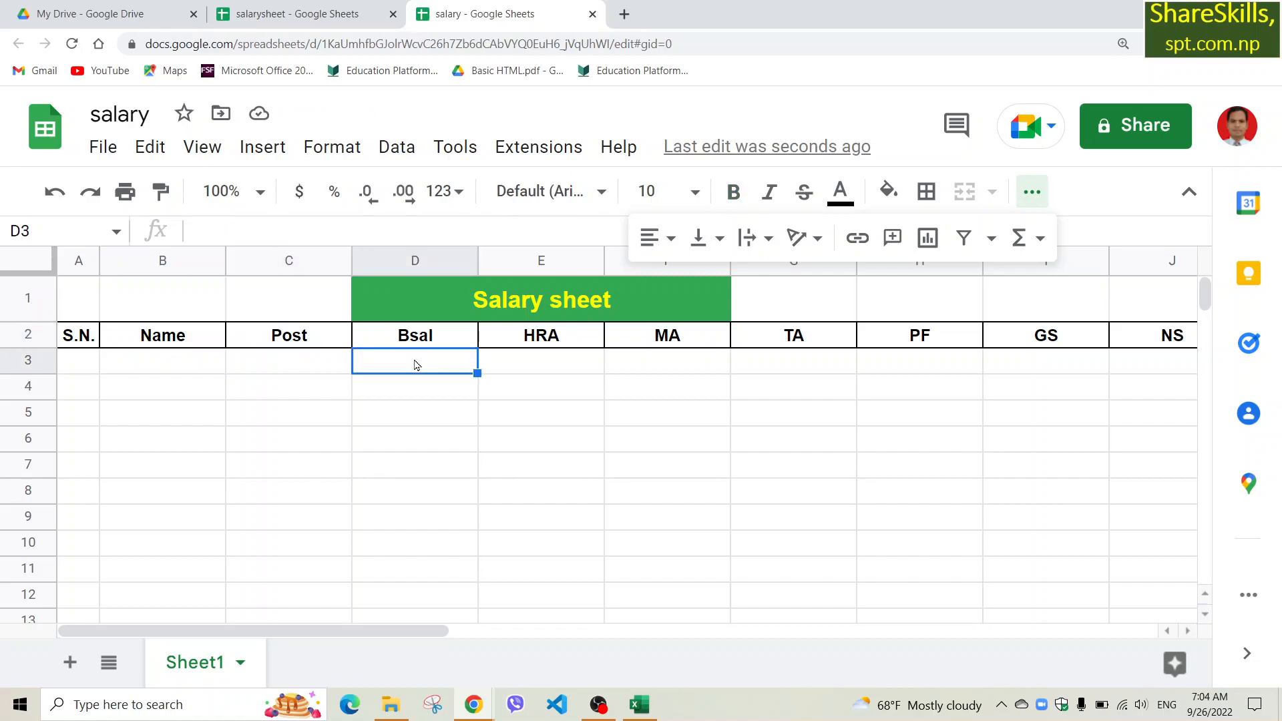
click(553, 359)
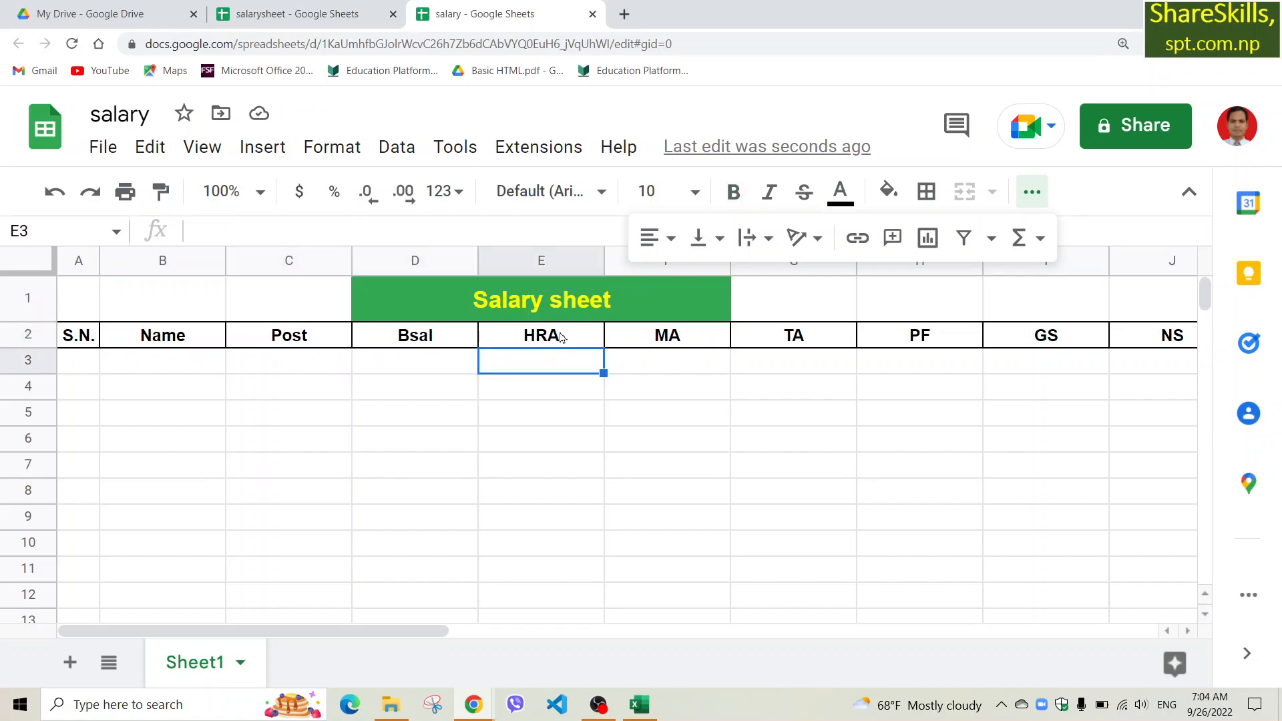
click(682, 344)
click(681, 361)
click(825, 341)
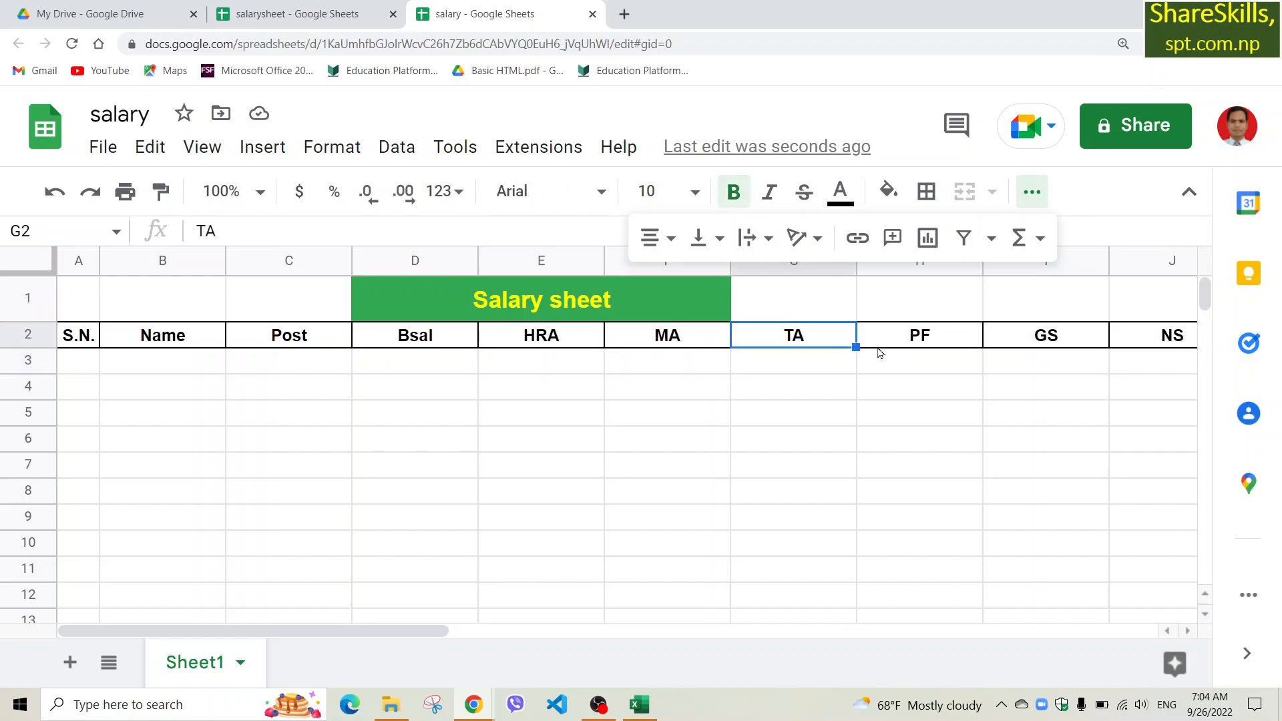
click(946, 340)
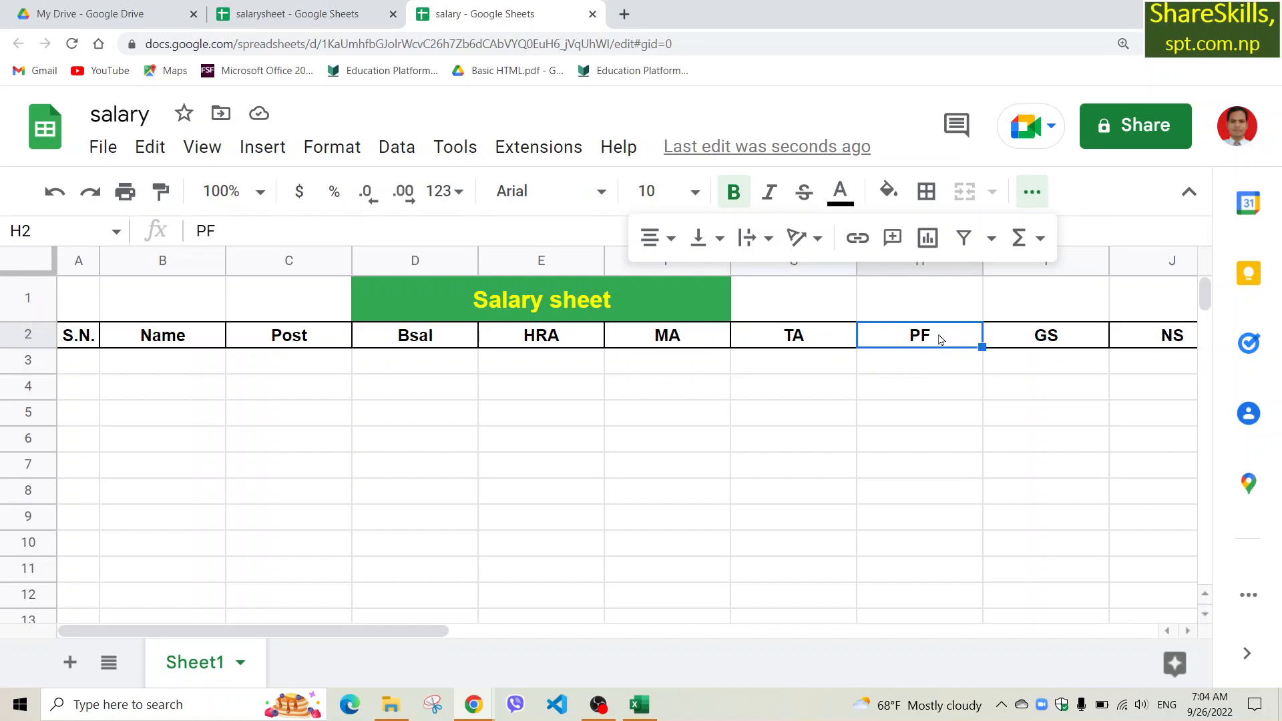
click(1057, 338)
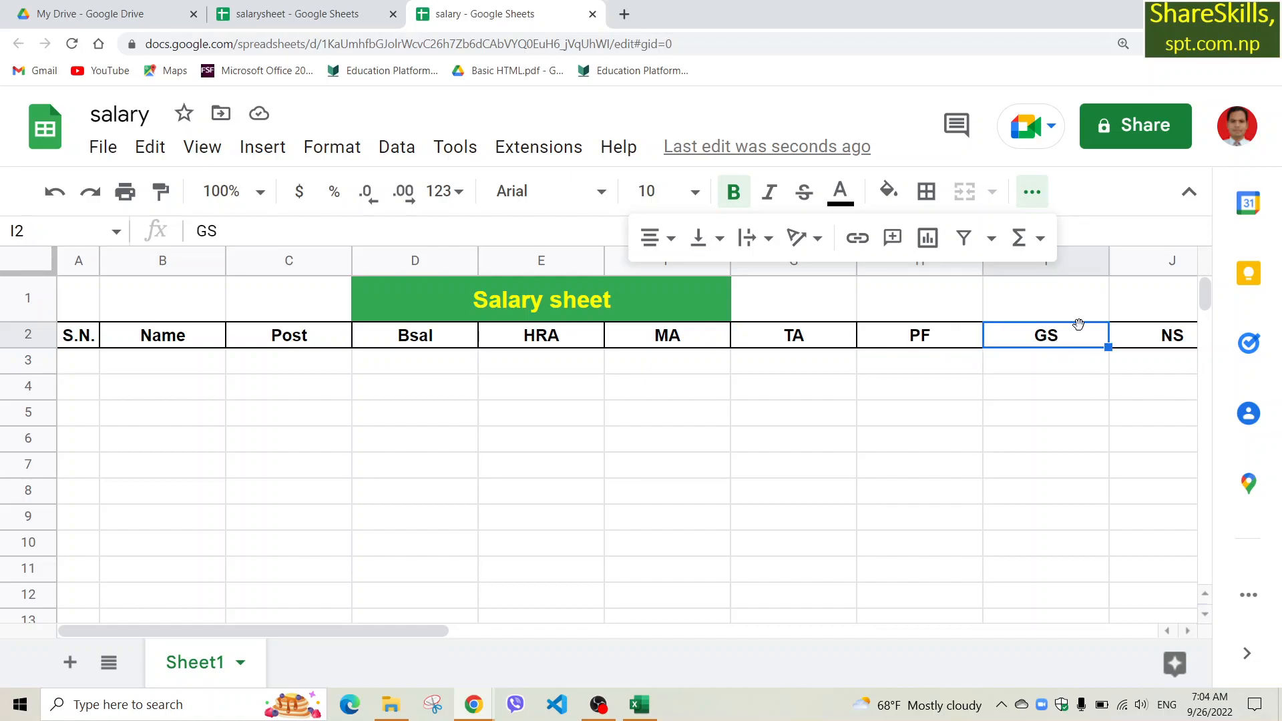
click(1158, 340)
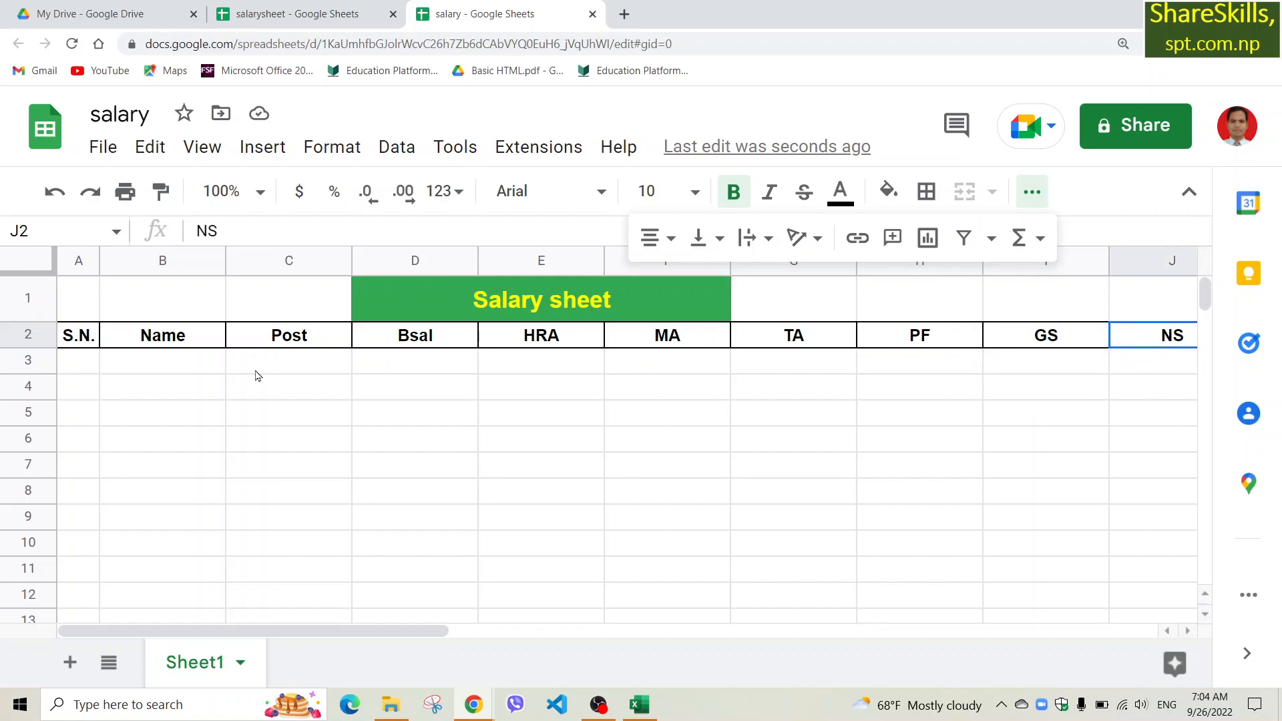
Step: Fit the Name and Post columns to their headings, and widen Post and slightly widen Name by hand
double_click(225, 263)
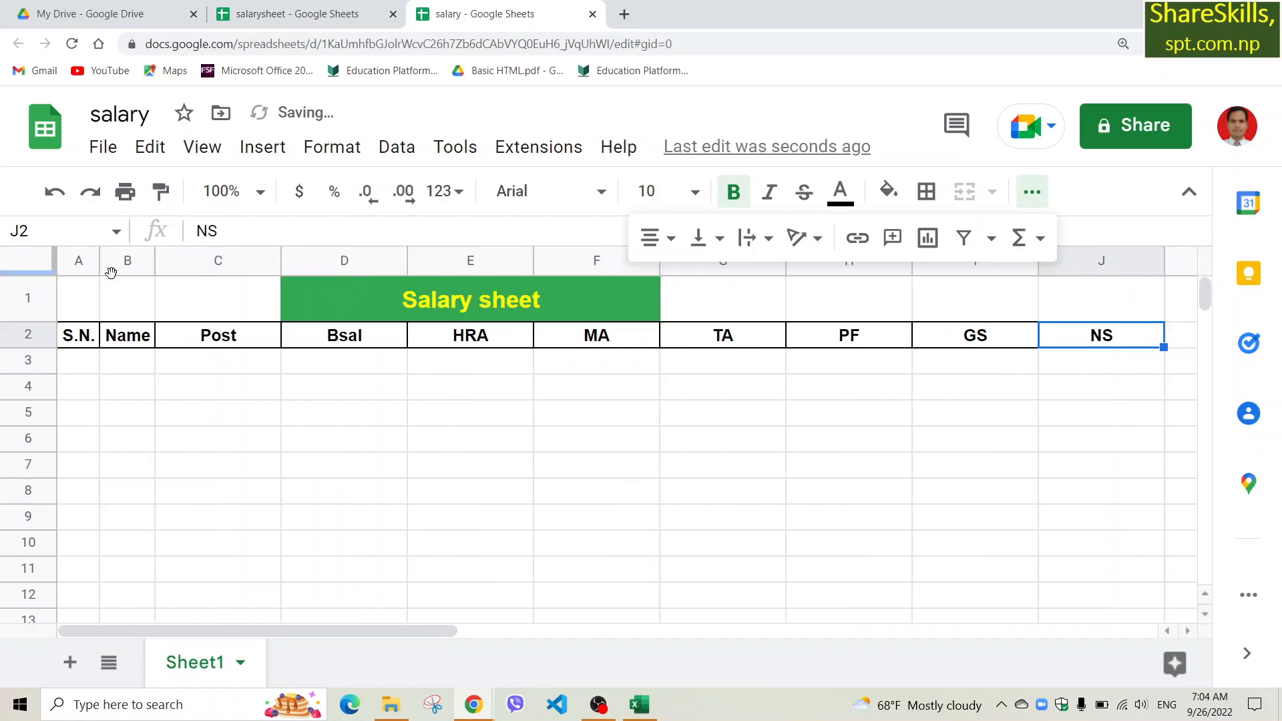
click(124, 366)
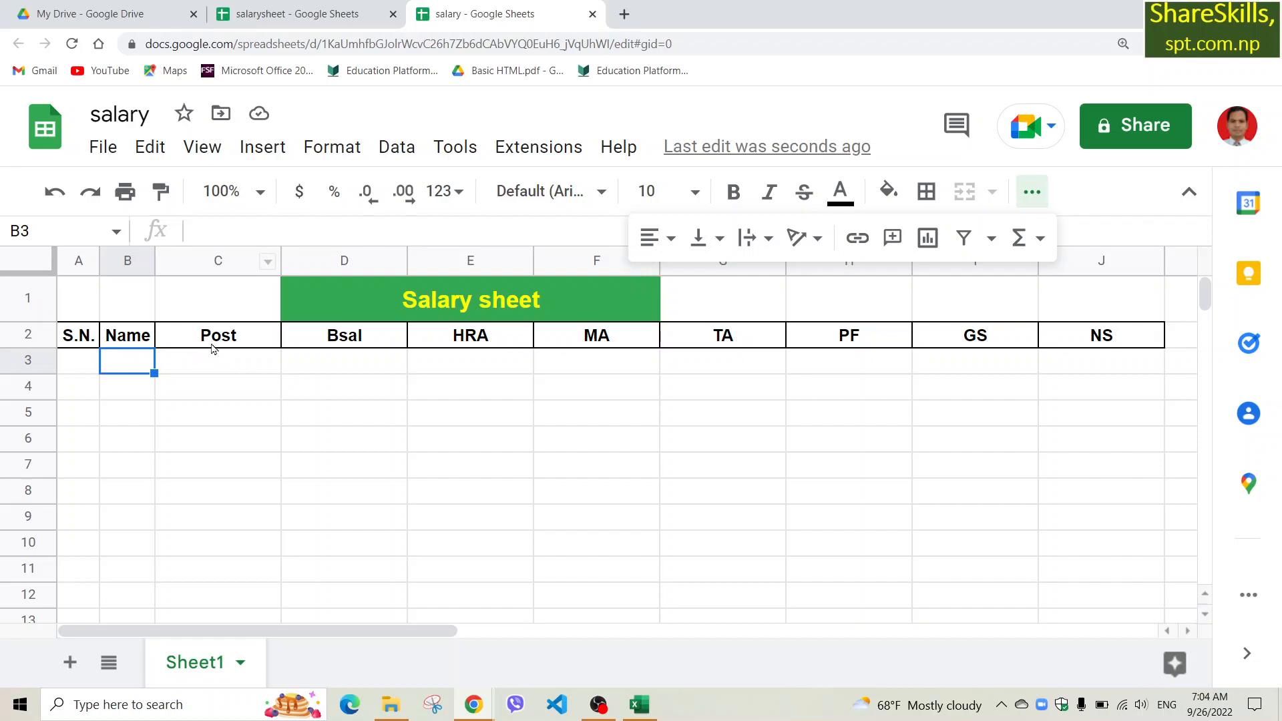
double_click(279, 258)
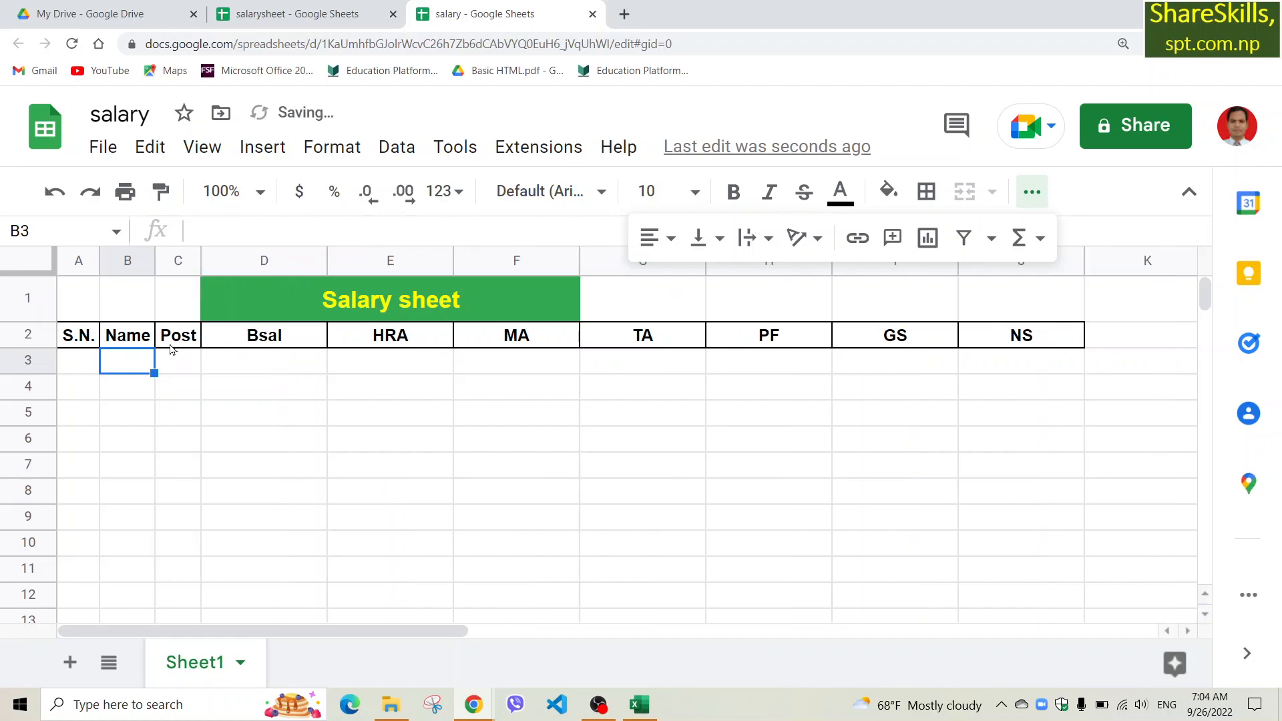
drag(200, 261, 255, 261)
mouse_move(152, 260)
mouse_down()
mouse_move(203, 261)
mouse_move(170, 261)
mouse_up()
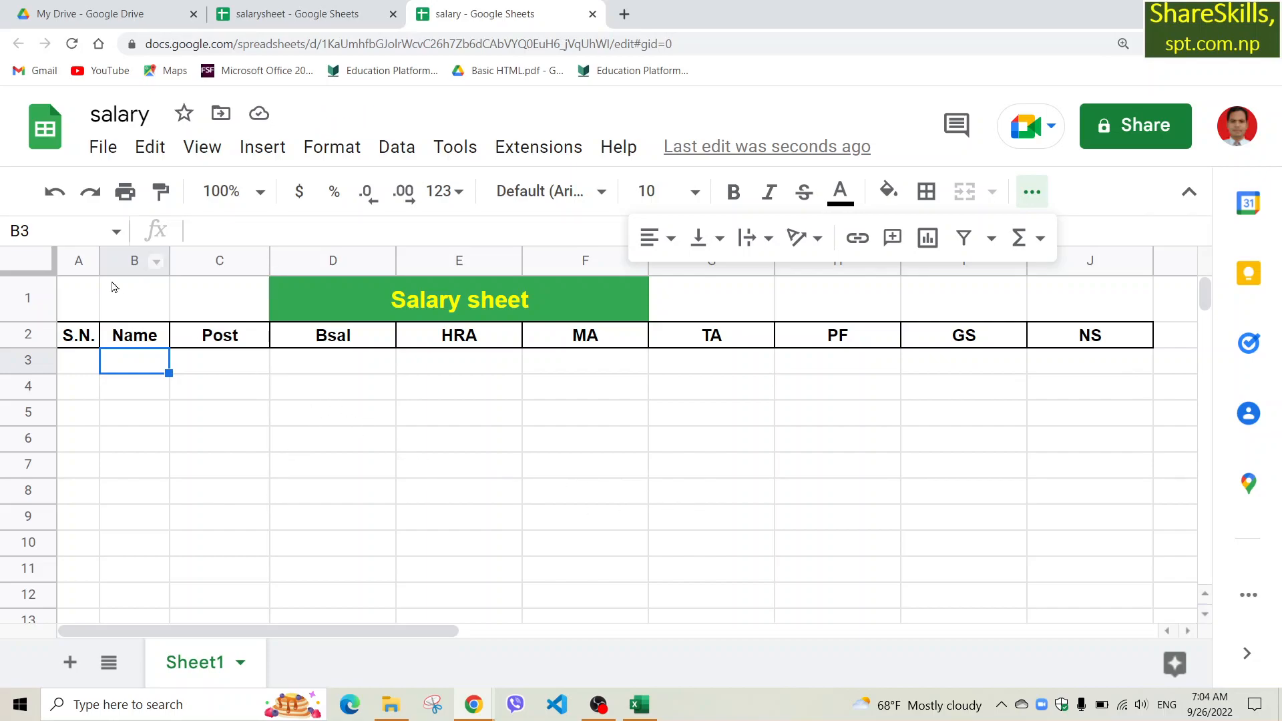
Step: Examine how whole rows and columns are selected, using rows 3 to 7 and columns A and B individually
click(10, 366)
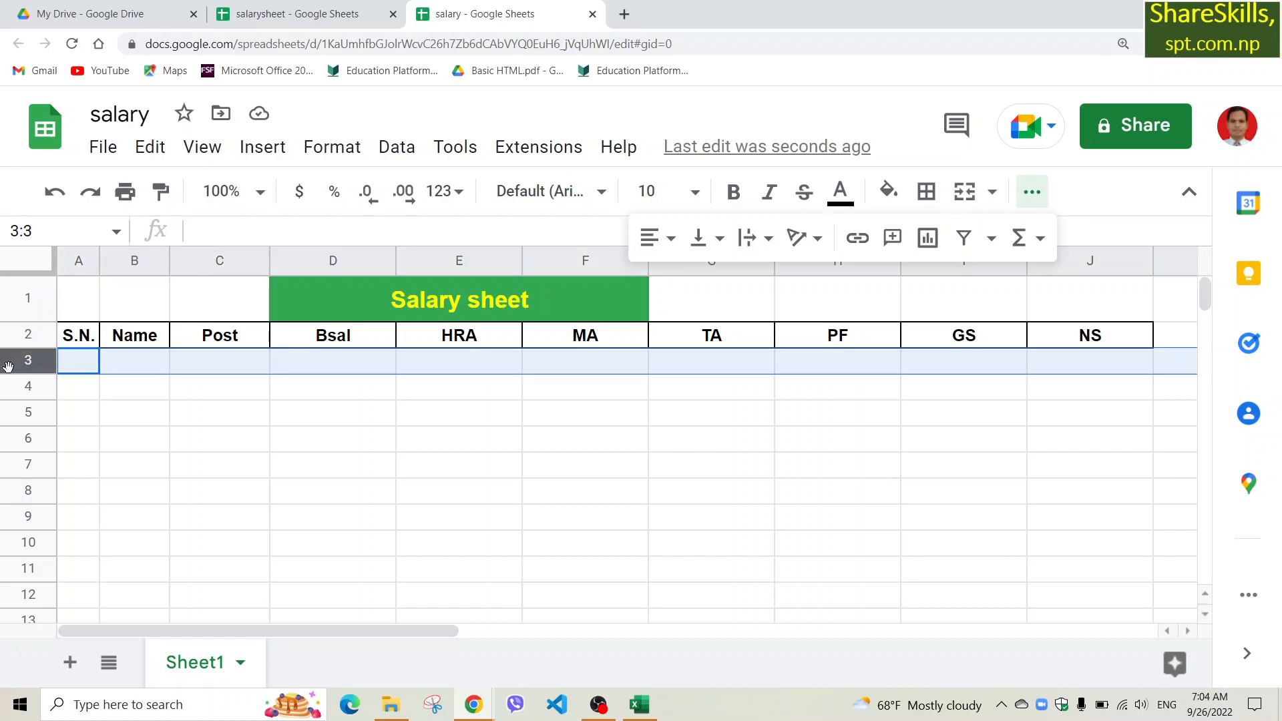
click(18, 438)
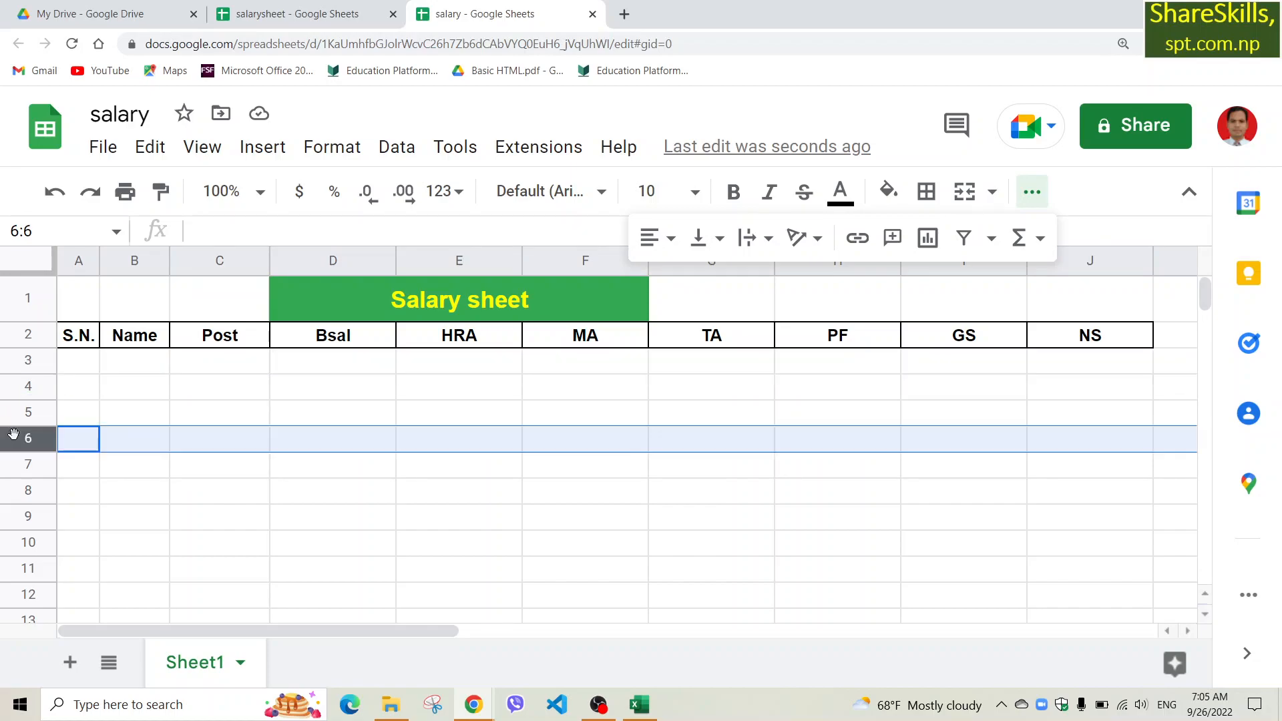
click(23, 412)
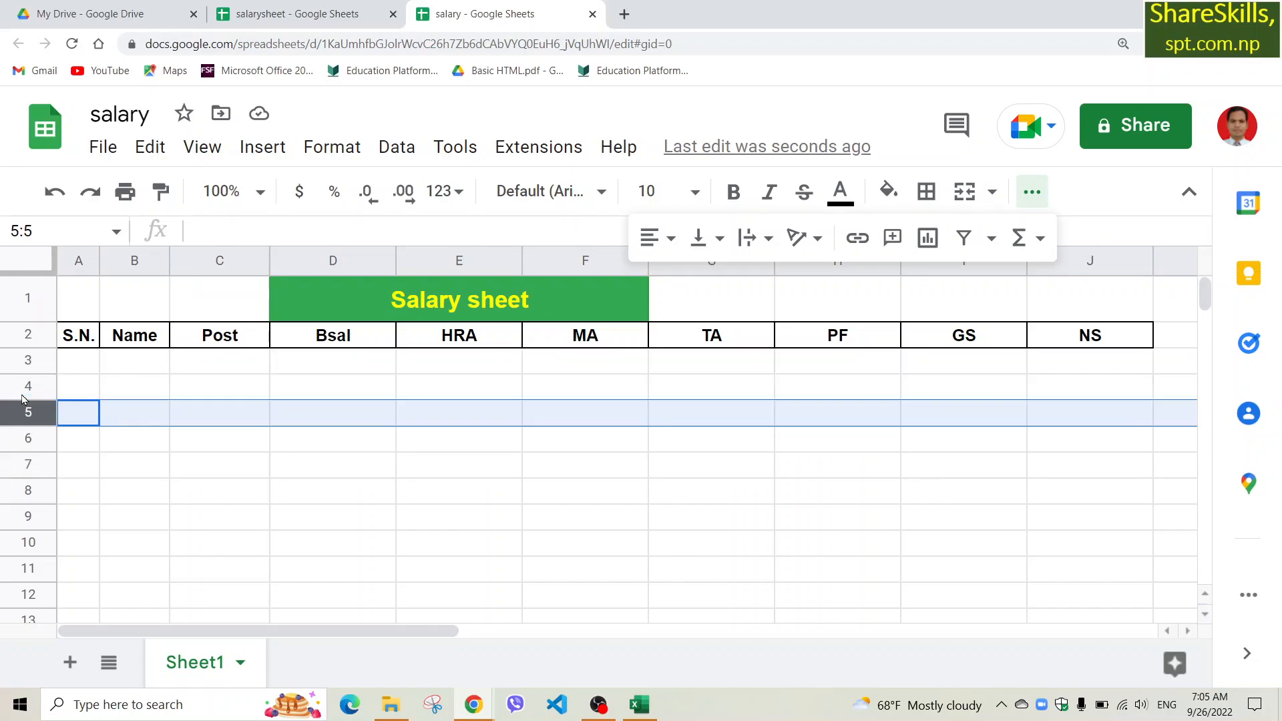
click(23, 389)
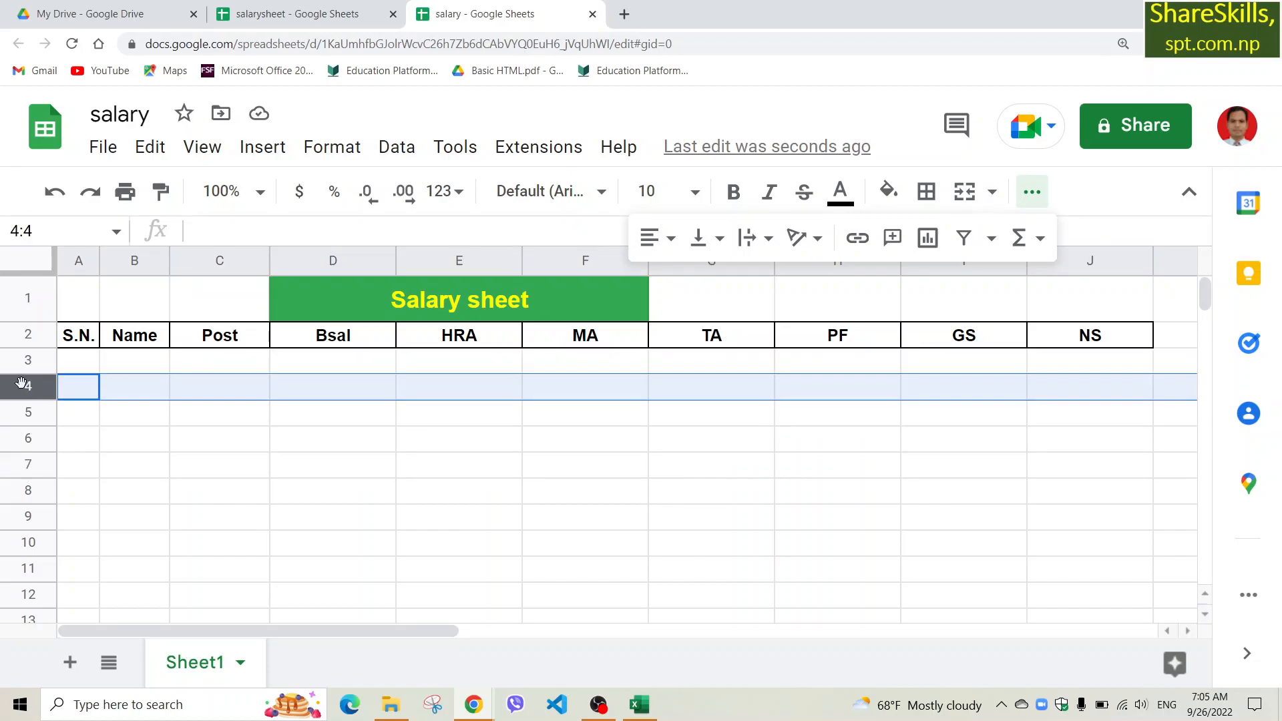
click(27, 462)
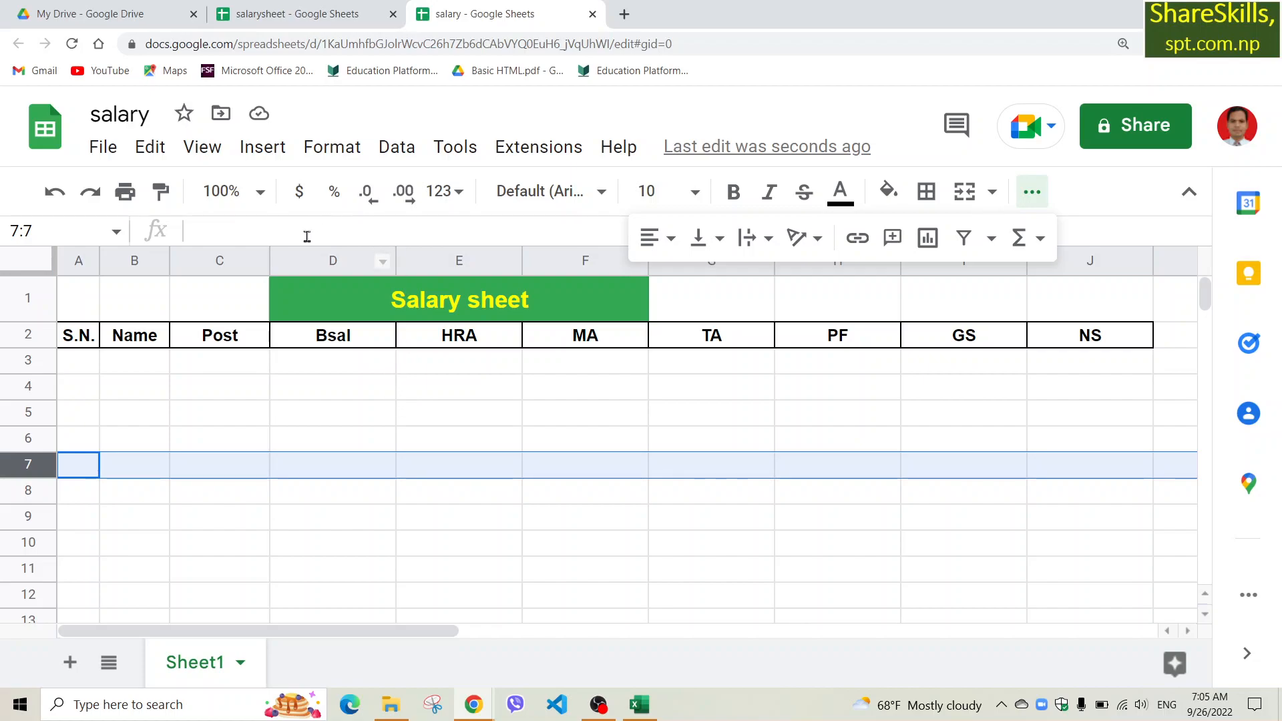
click(79, 262)
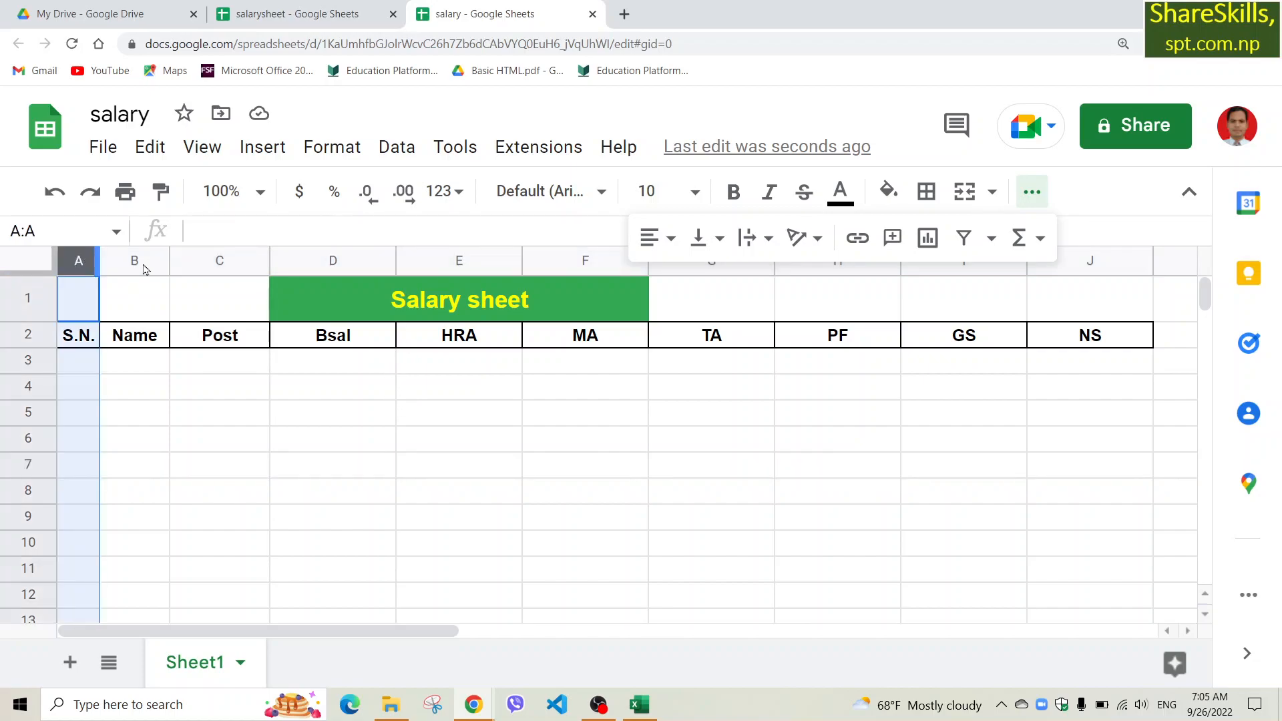
click(134, 260)
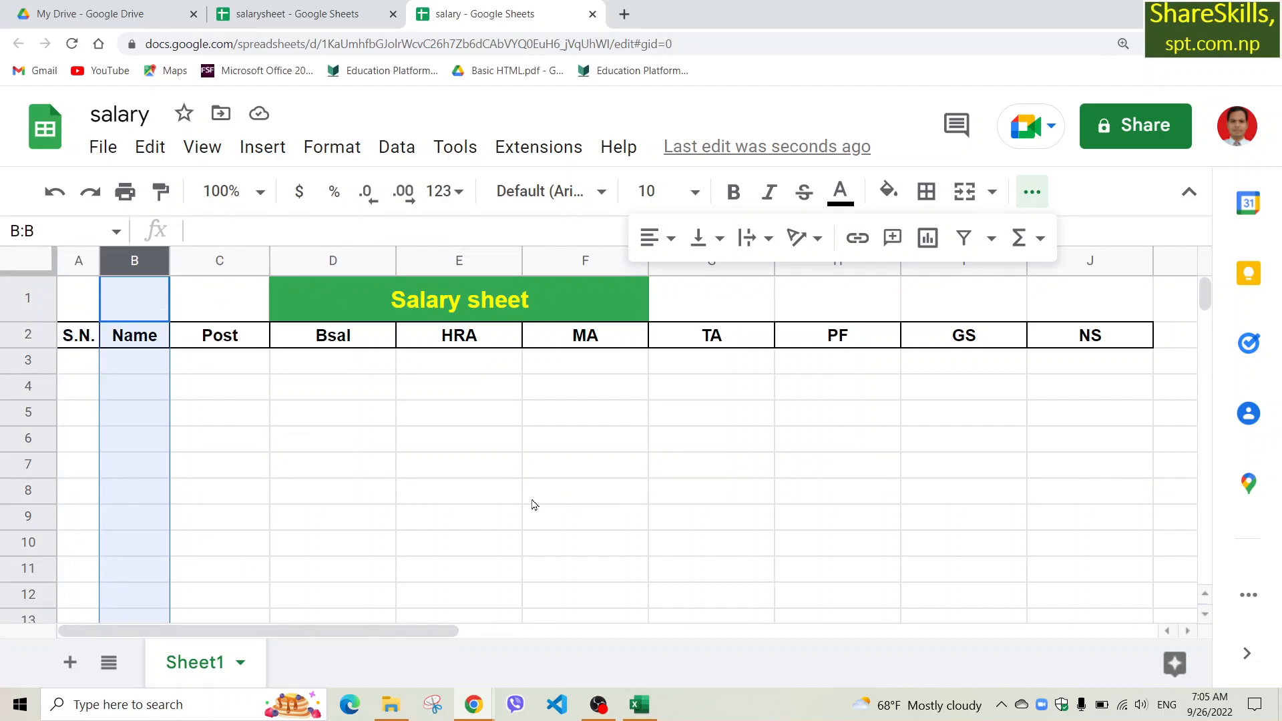
click(315, 398)
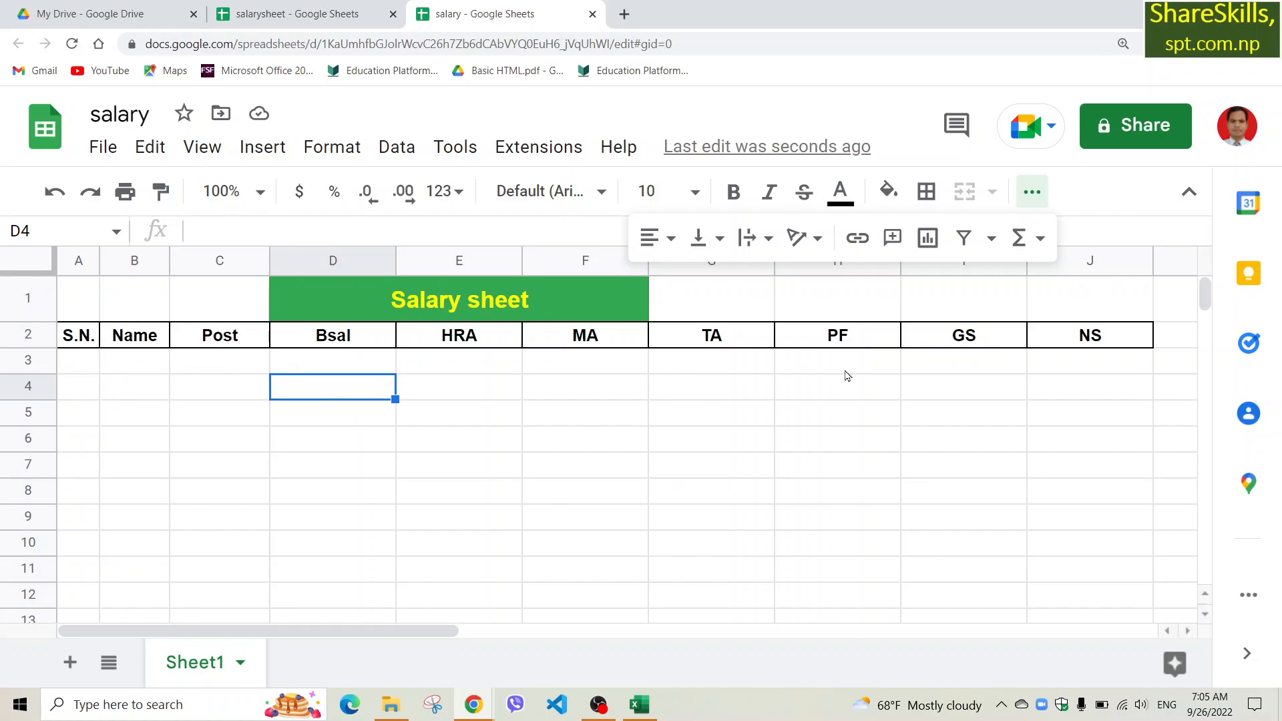
Step: Insert 10 rows above the selected rows 1 to 10 and check where the salary table ends up
drag(13, 300, 20, 438)
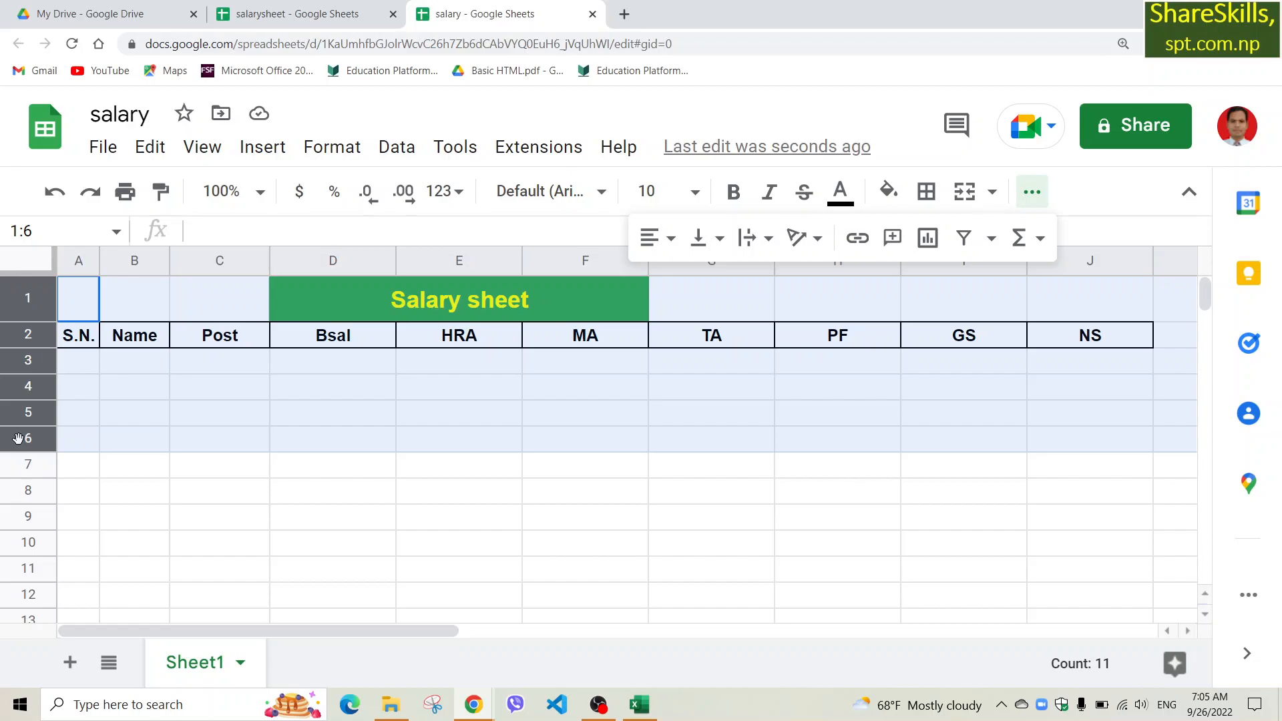
drag(18, 438, 22, 553)
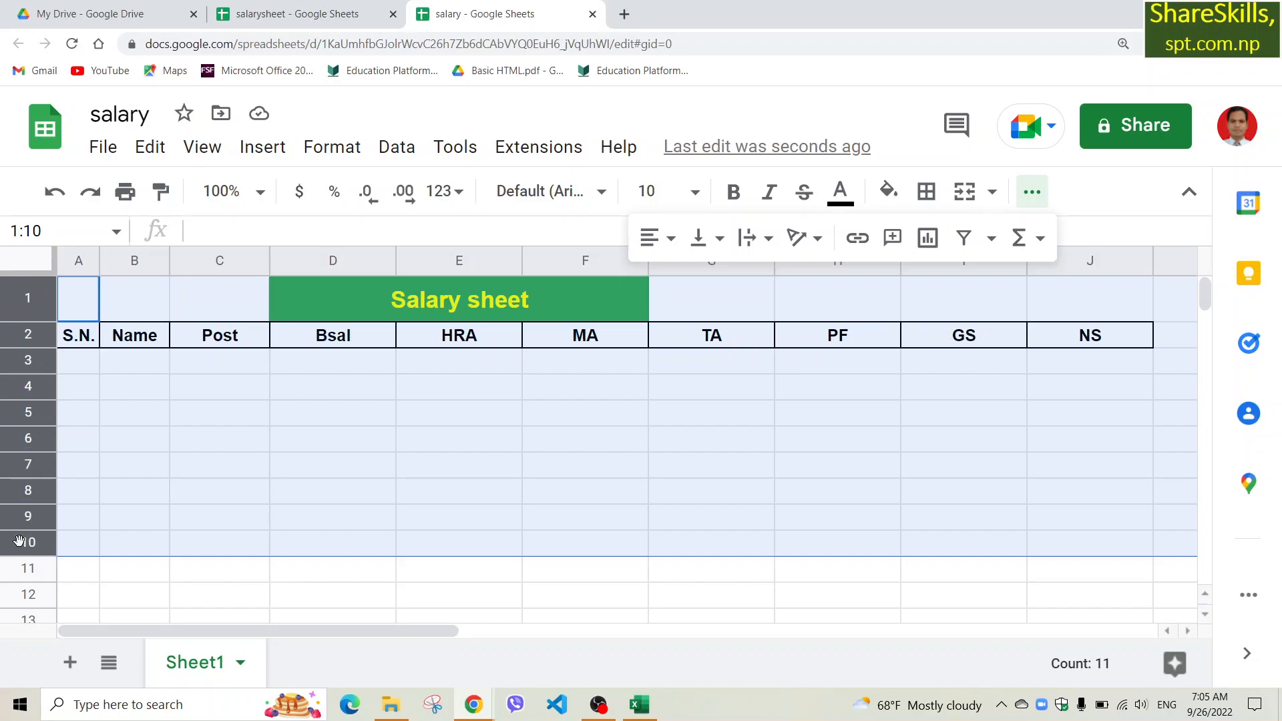
right_click(13, 298)
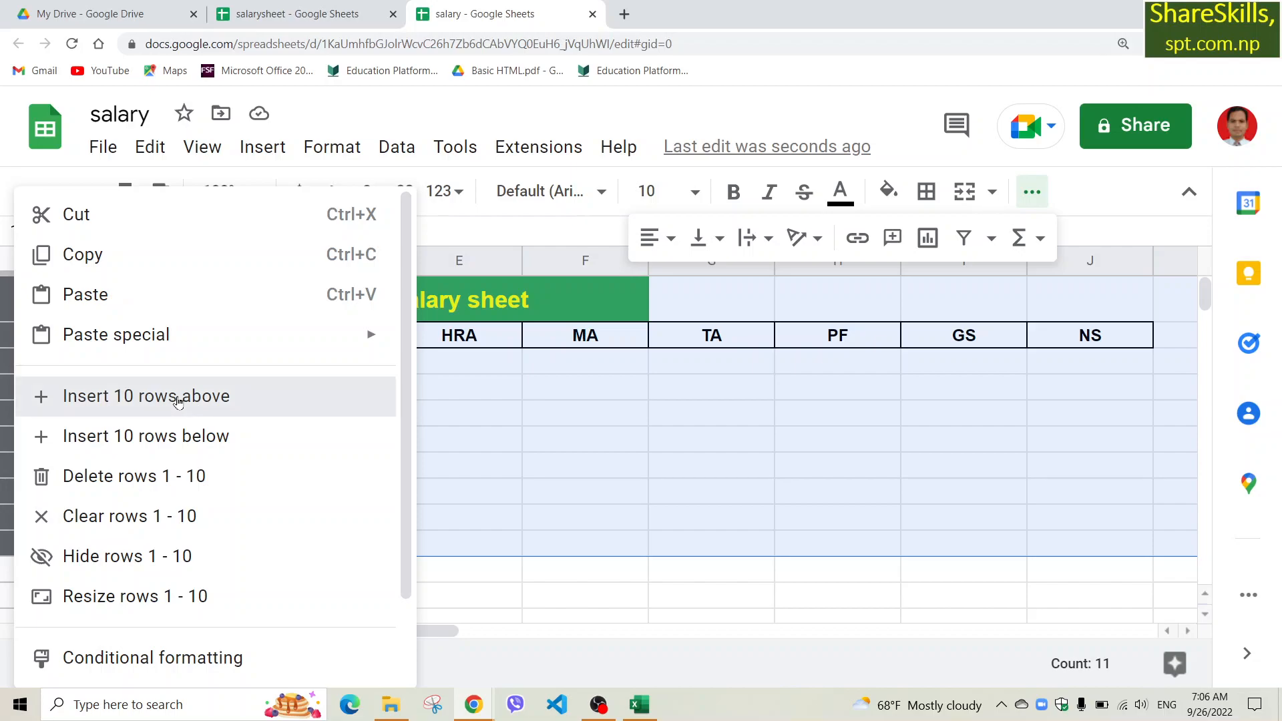
click(177, 400)
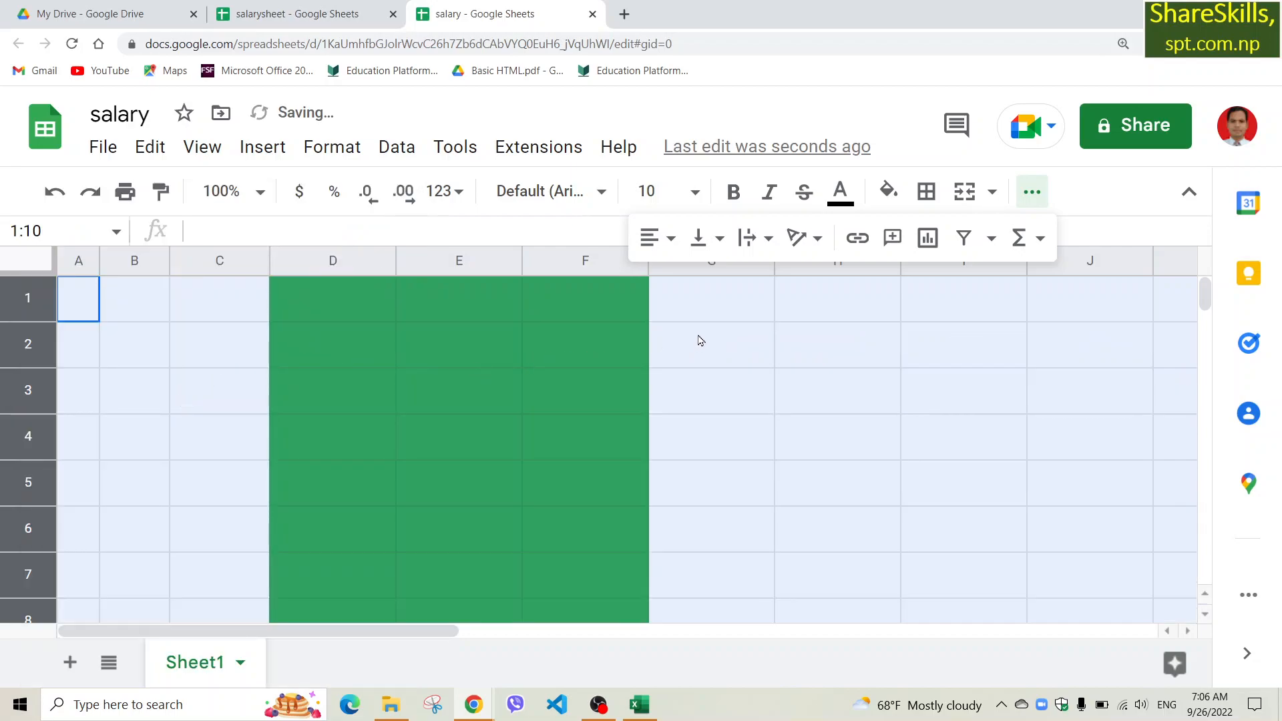
click(311, 411)
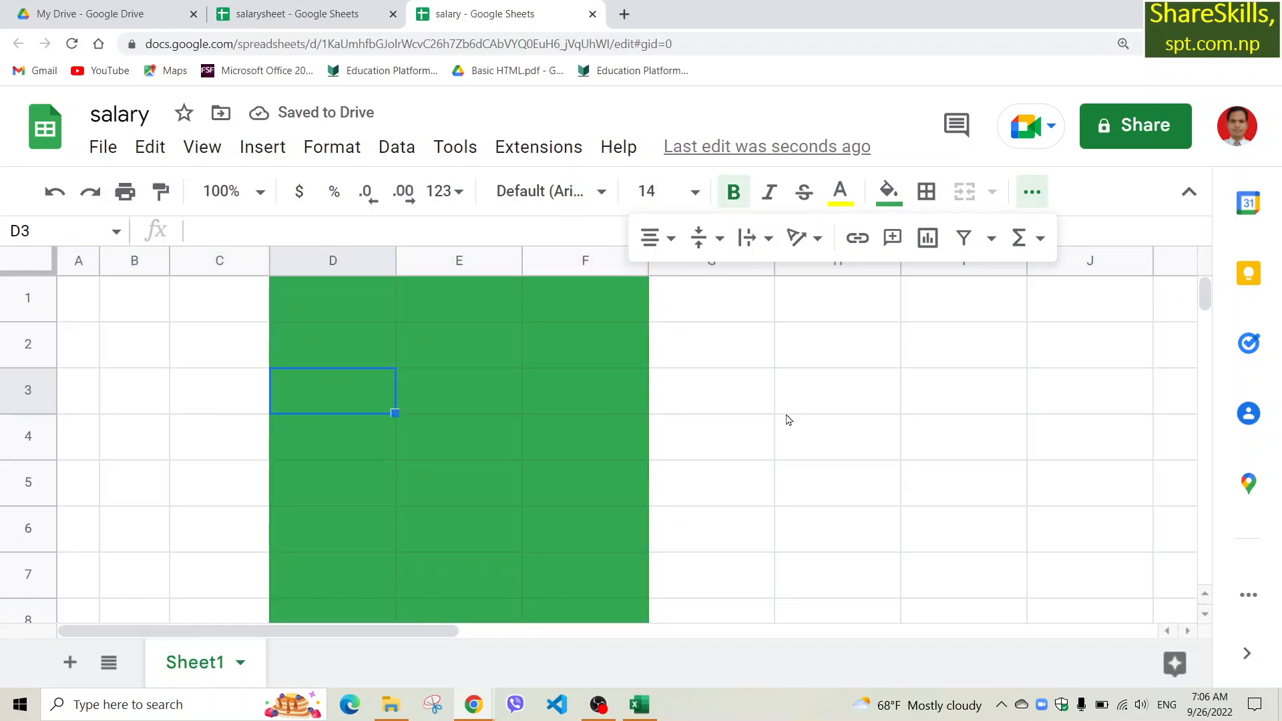
scroll(768, 448, down, 3)
scroll(781, 438, up, 2)
scroll(787, 444, down, 4)
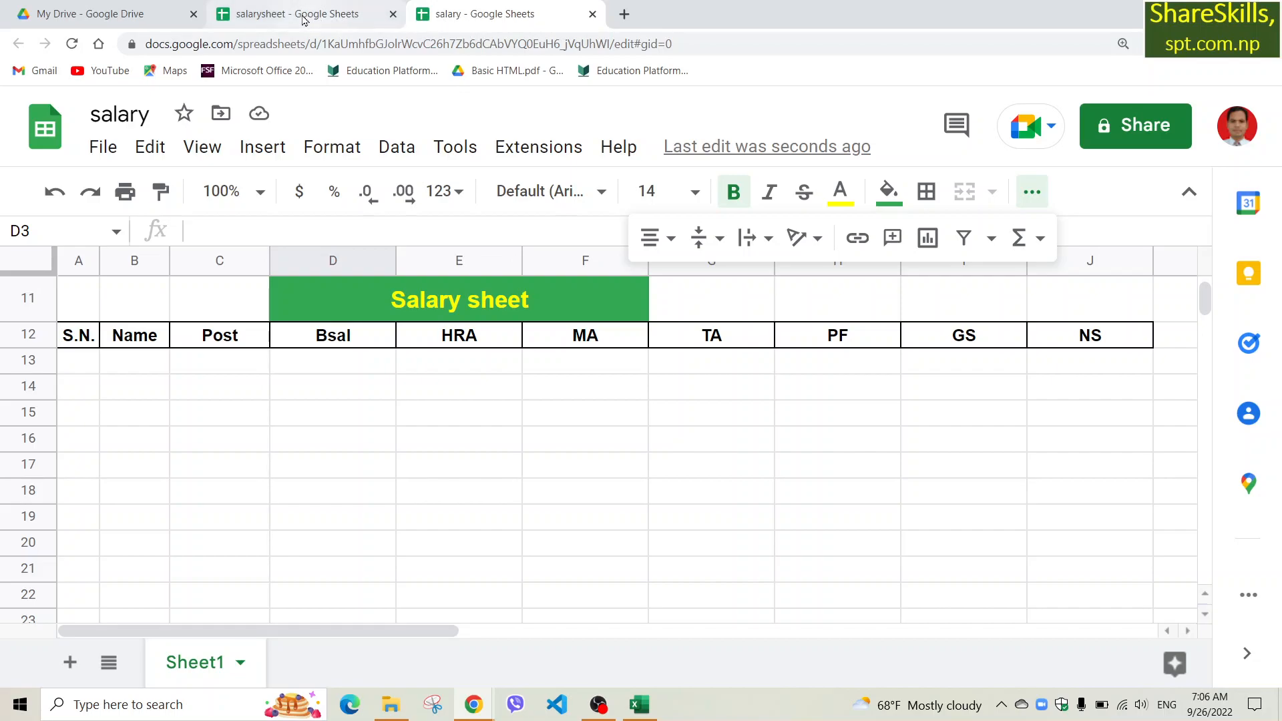
Step: Switch to the salarysheet file and copy the list of posts and their salaries, L3:M20
click(354, 24)
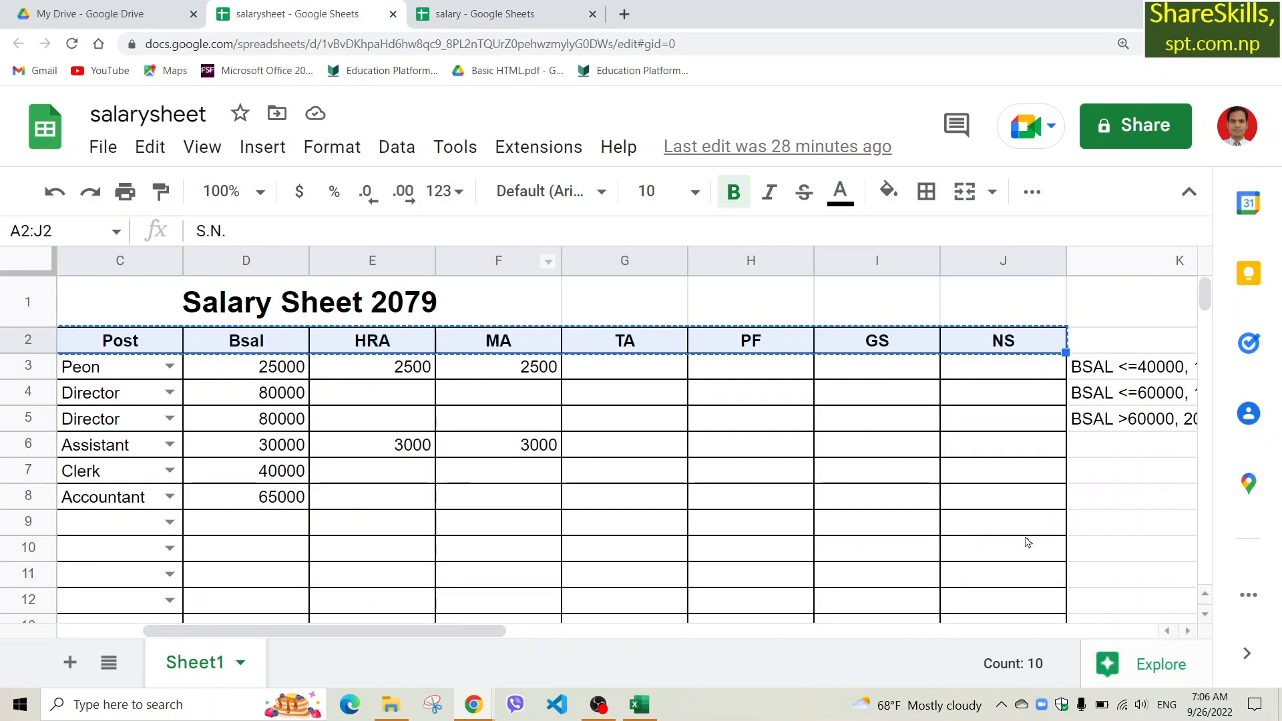
drag(444, 631, 651, 618)
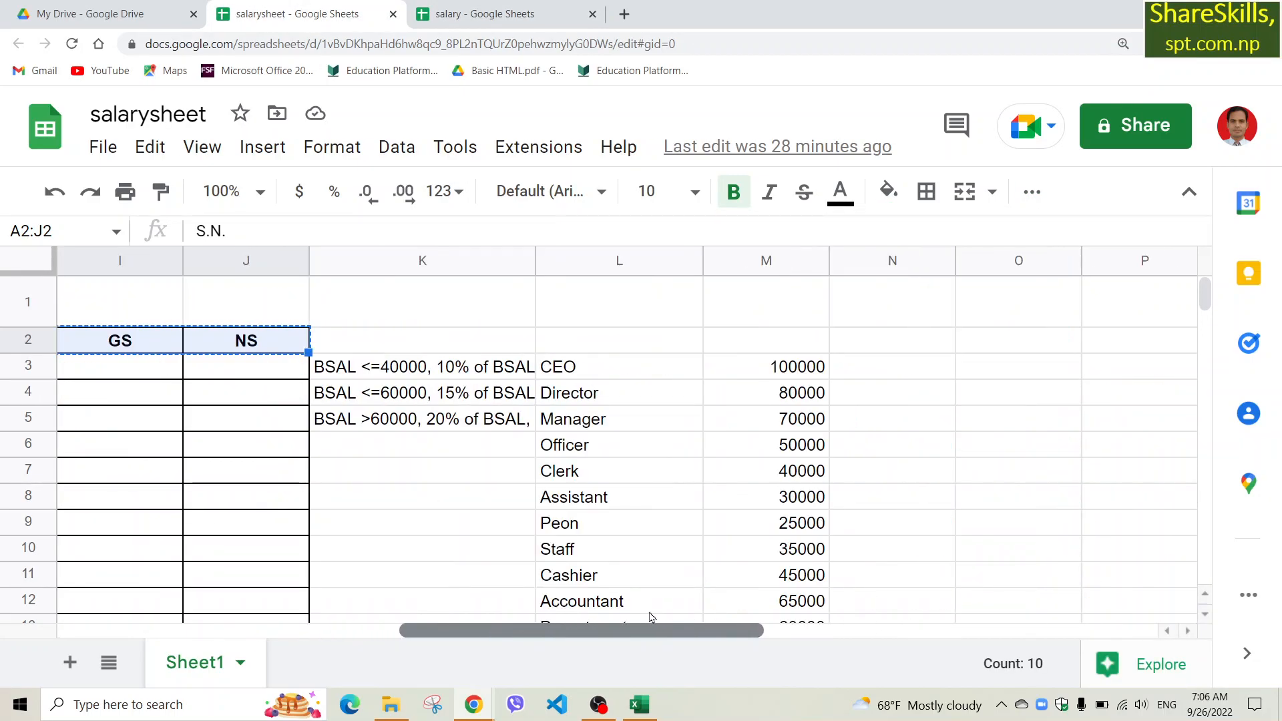
click(559, 371)
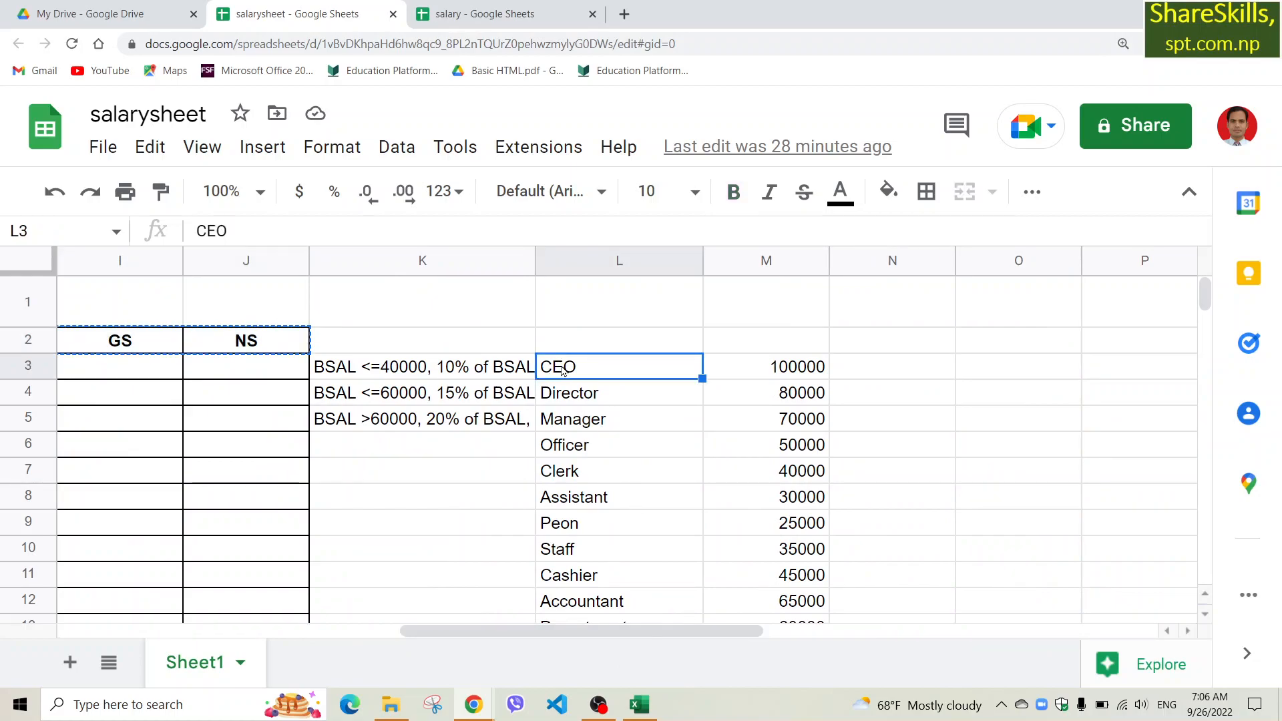
drag(573, 367, 815, 455)
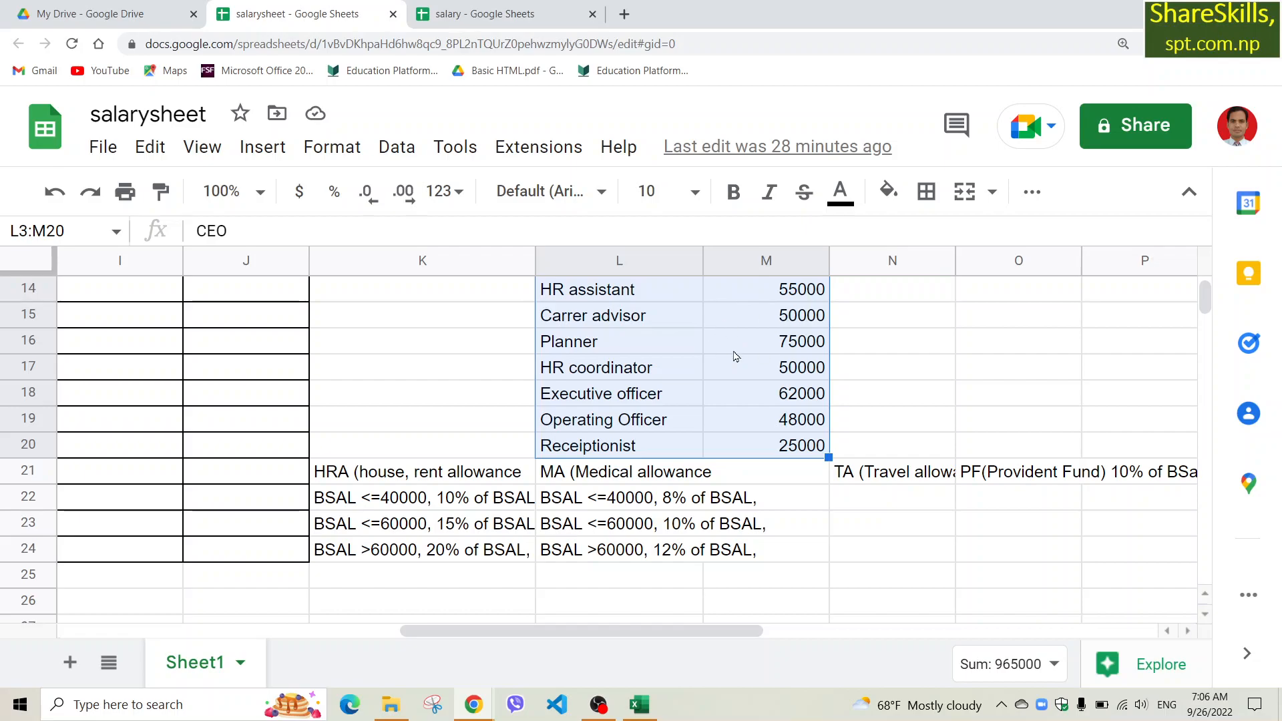
key(ctrl+c)
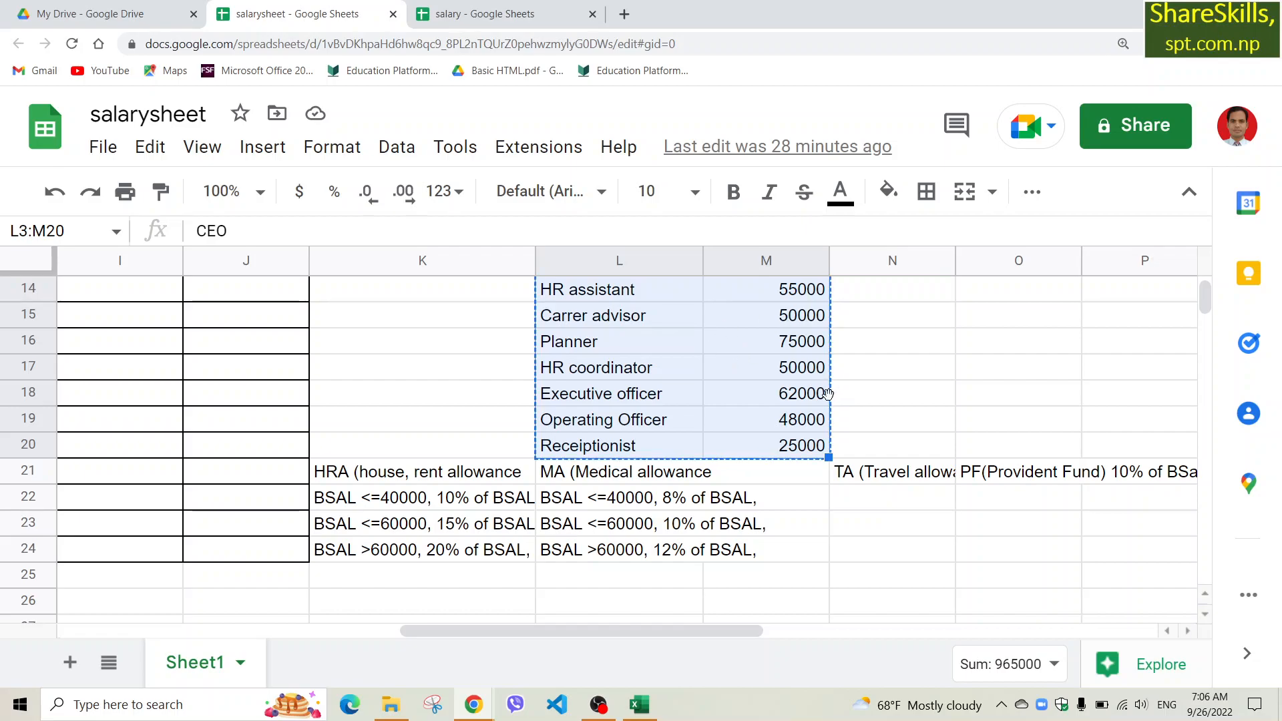
Step: Paste the copied post and salary list into the salary file starting at cell L12
click(496, 14)
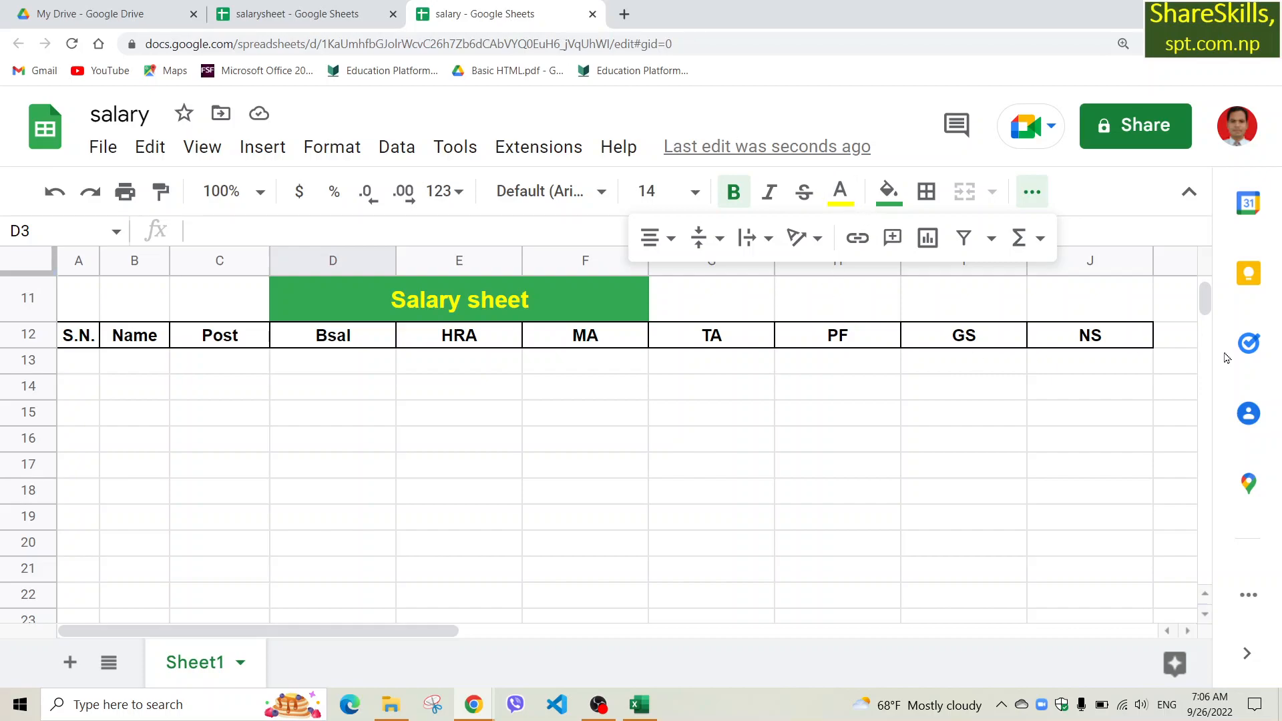
click(1180, 340)
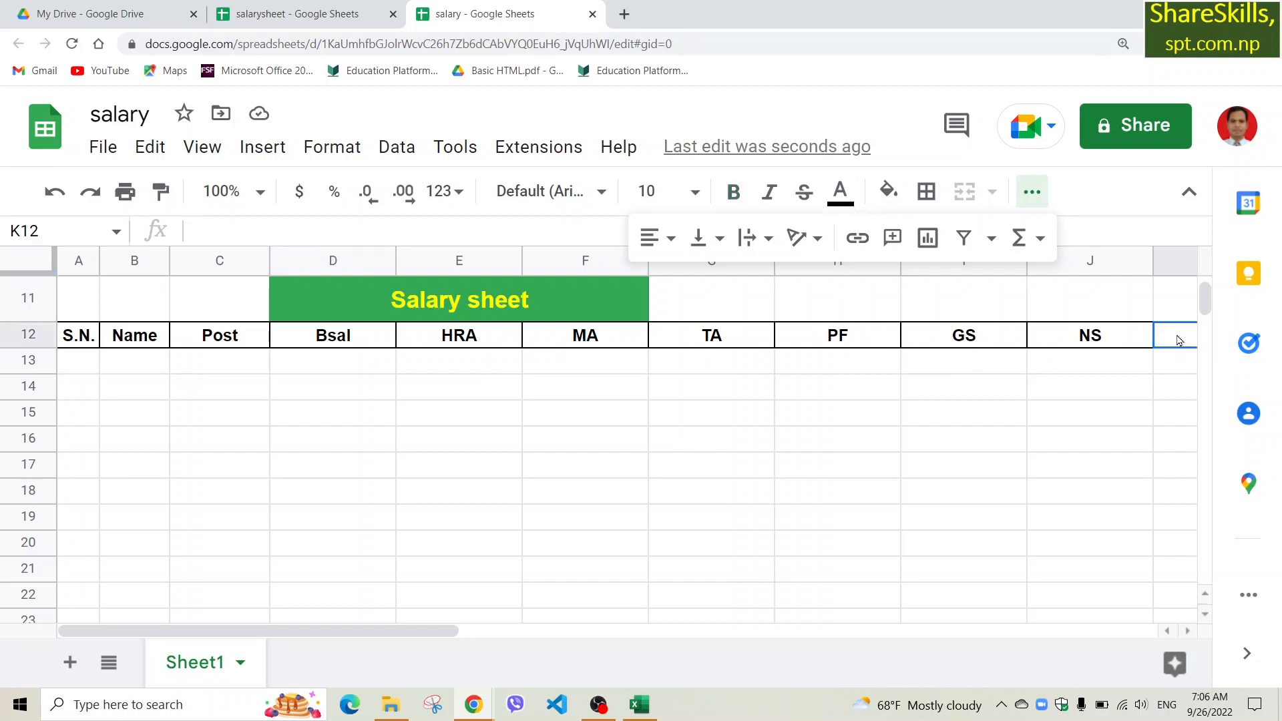
key(Right)
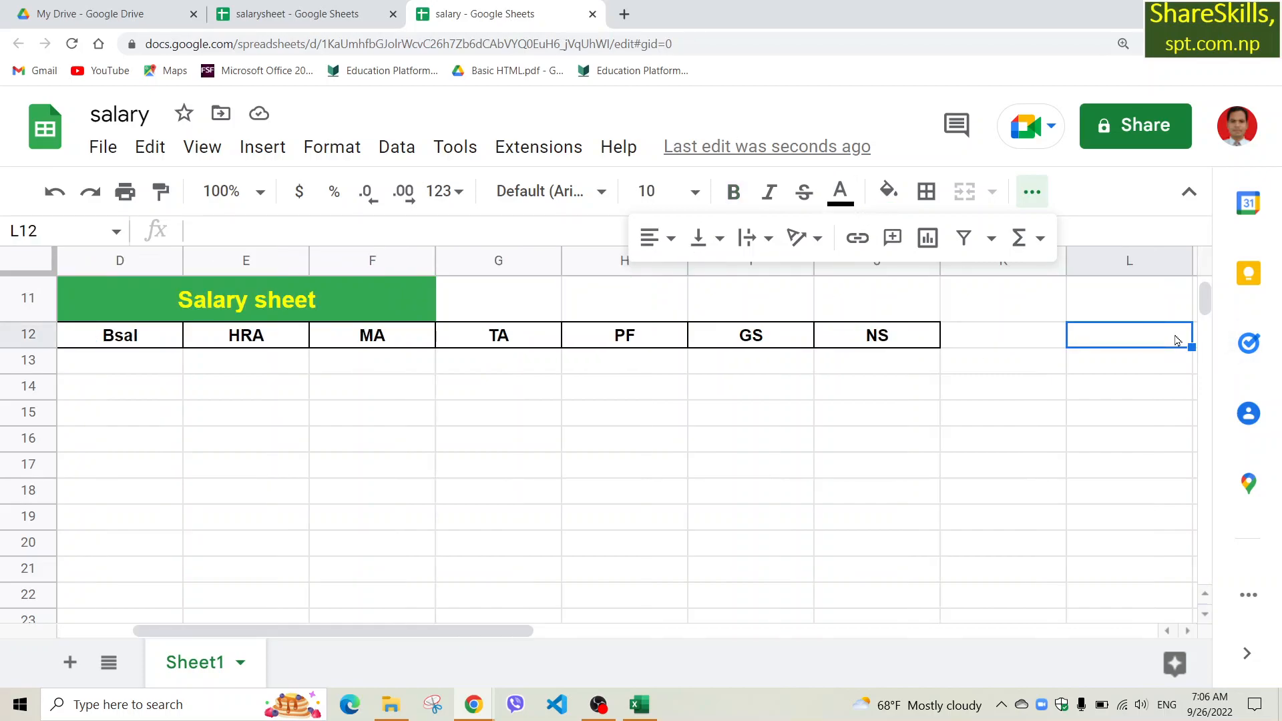
key(ctrl+v)
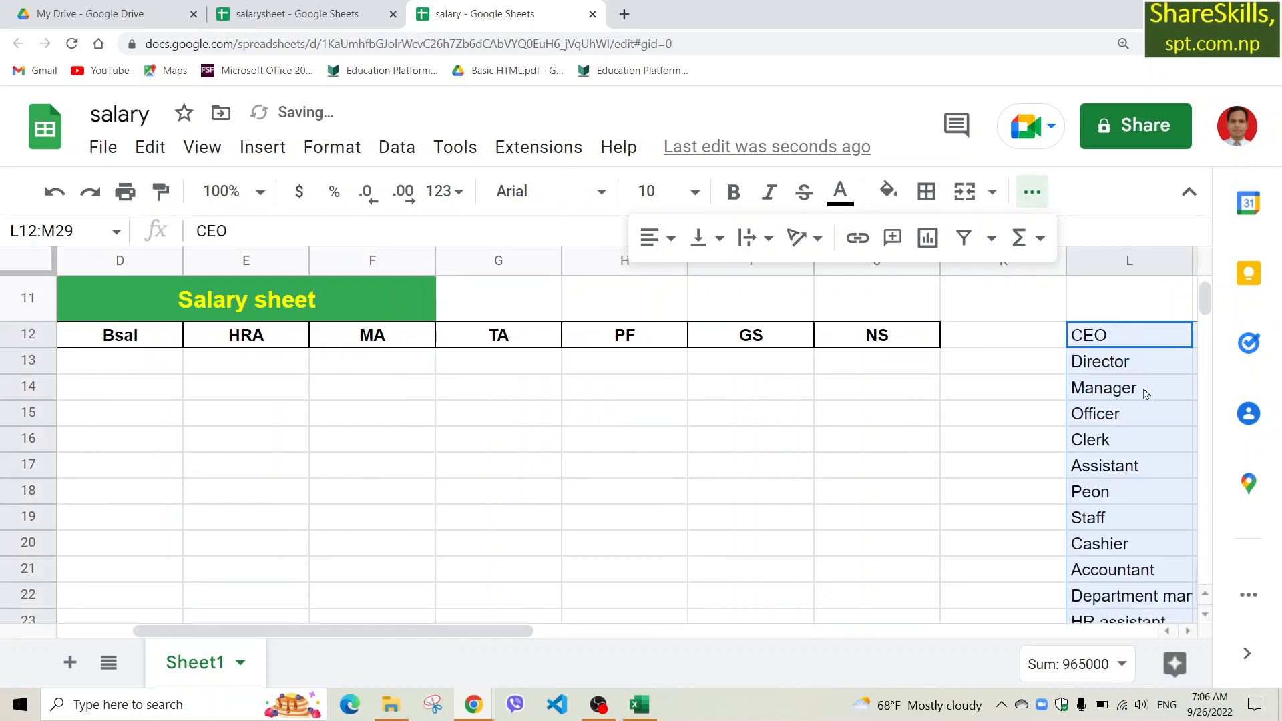
drag(496, 630, 587, 630)
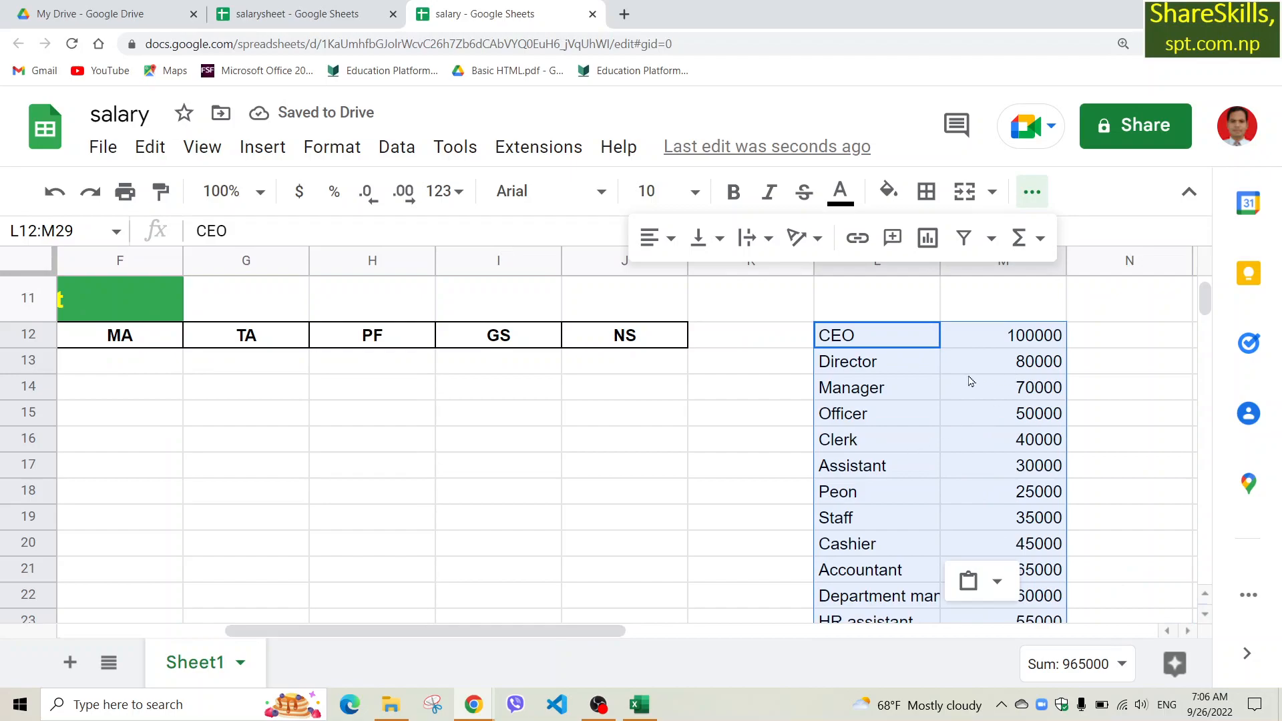
click(950, 351)
click(928, 462)
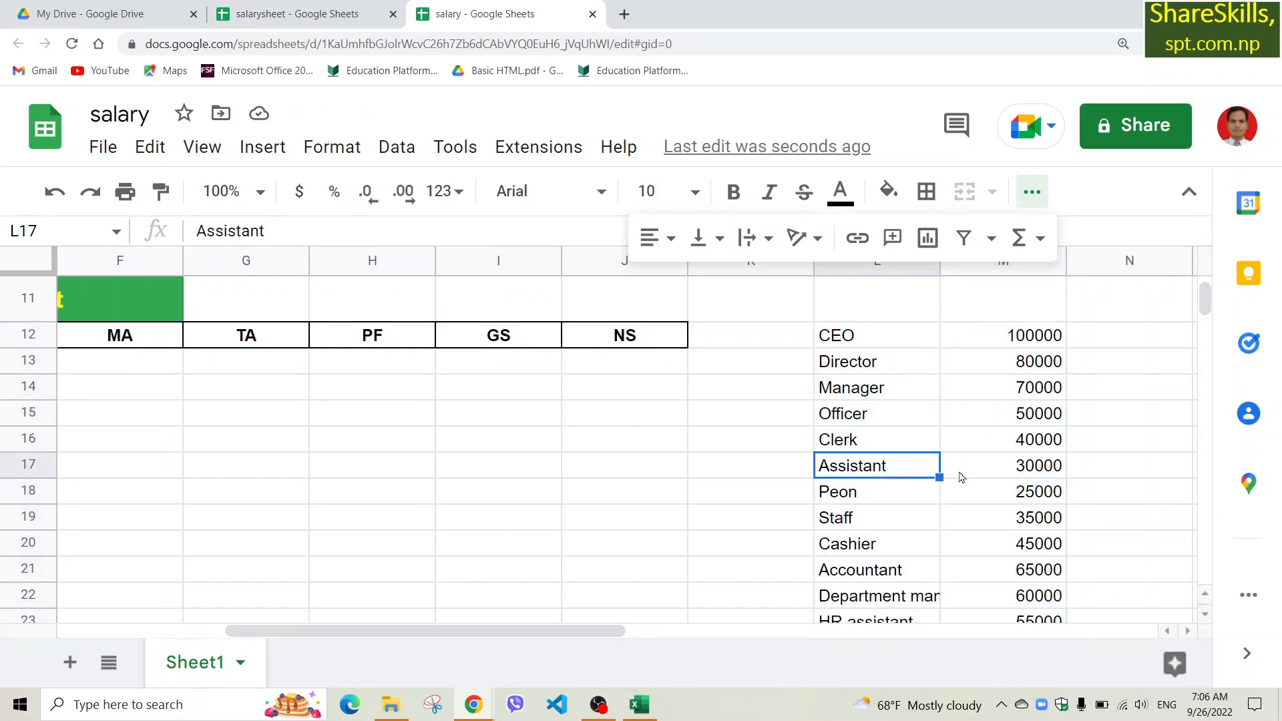
Step: Add the headings "Post" in L11 and "BSal" in M11 above the pasted list
click(871, 342)
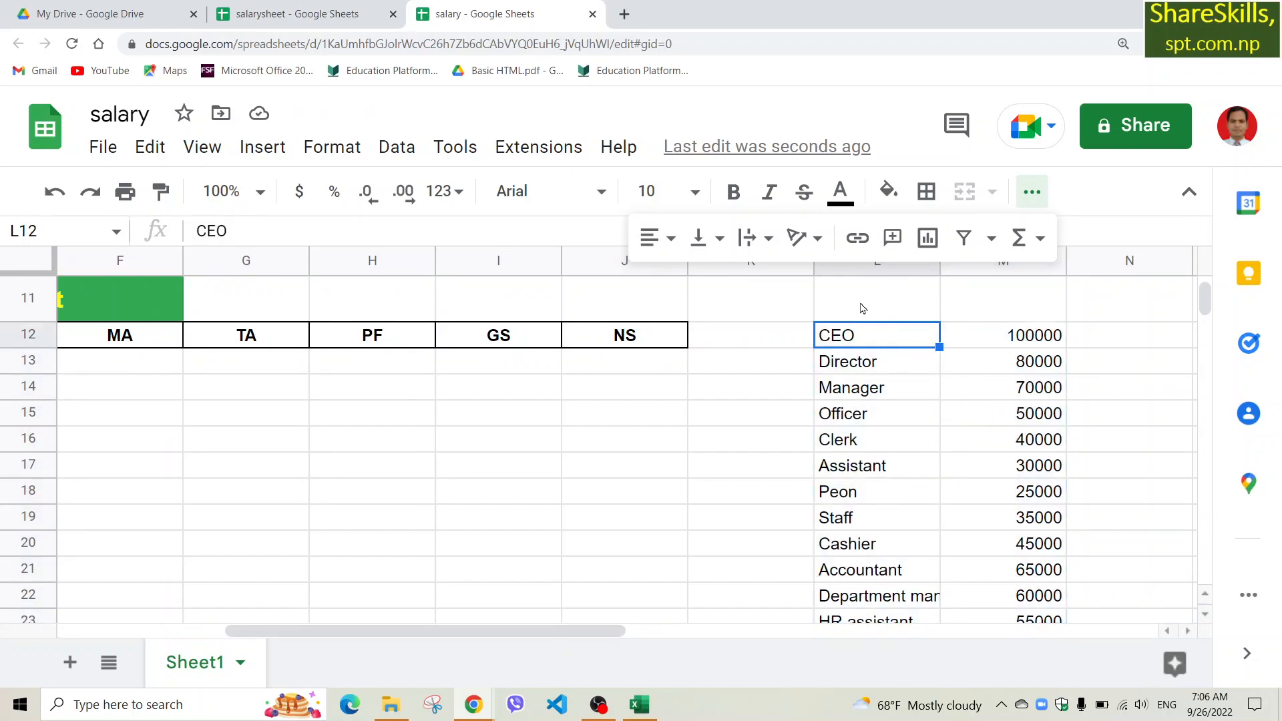
click(863, 309)
text(Post)
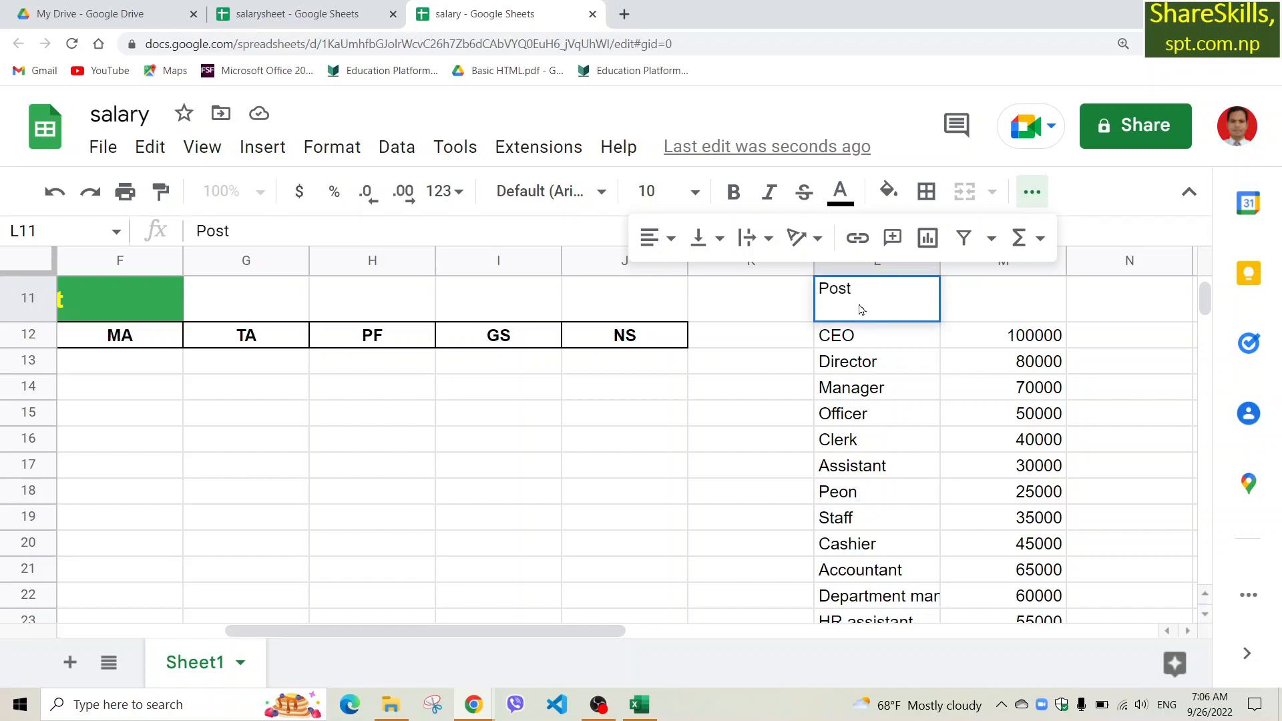
key(Tab)
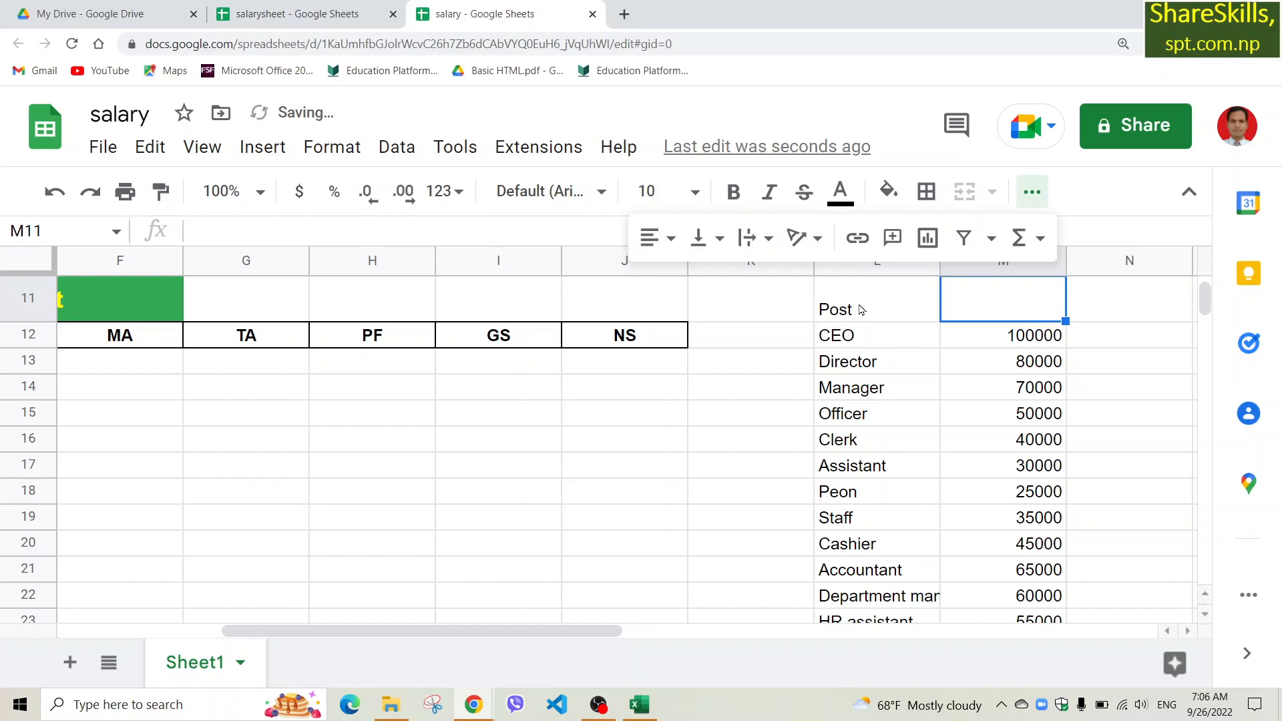
text(Sa)
key(BackSpace)
key(BackSpace)
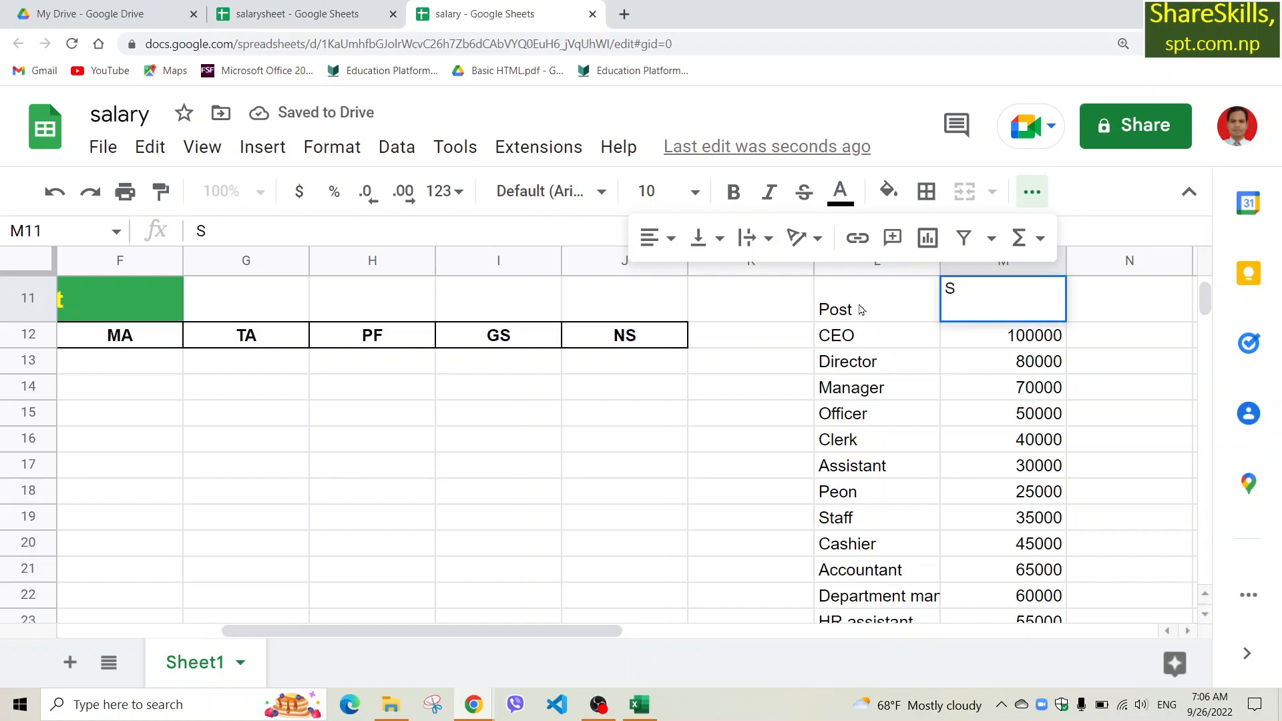
text(B)
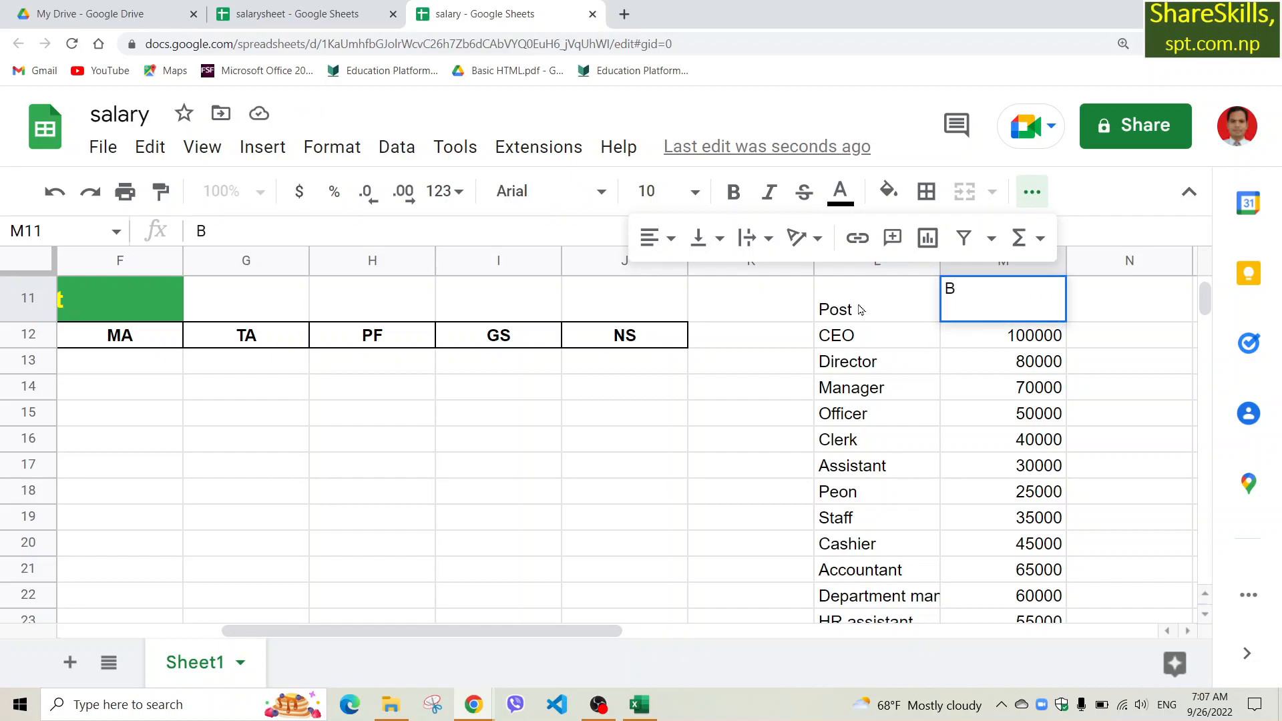
text(Sal)
key(Return)
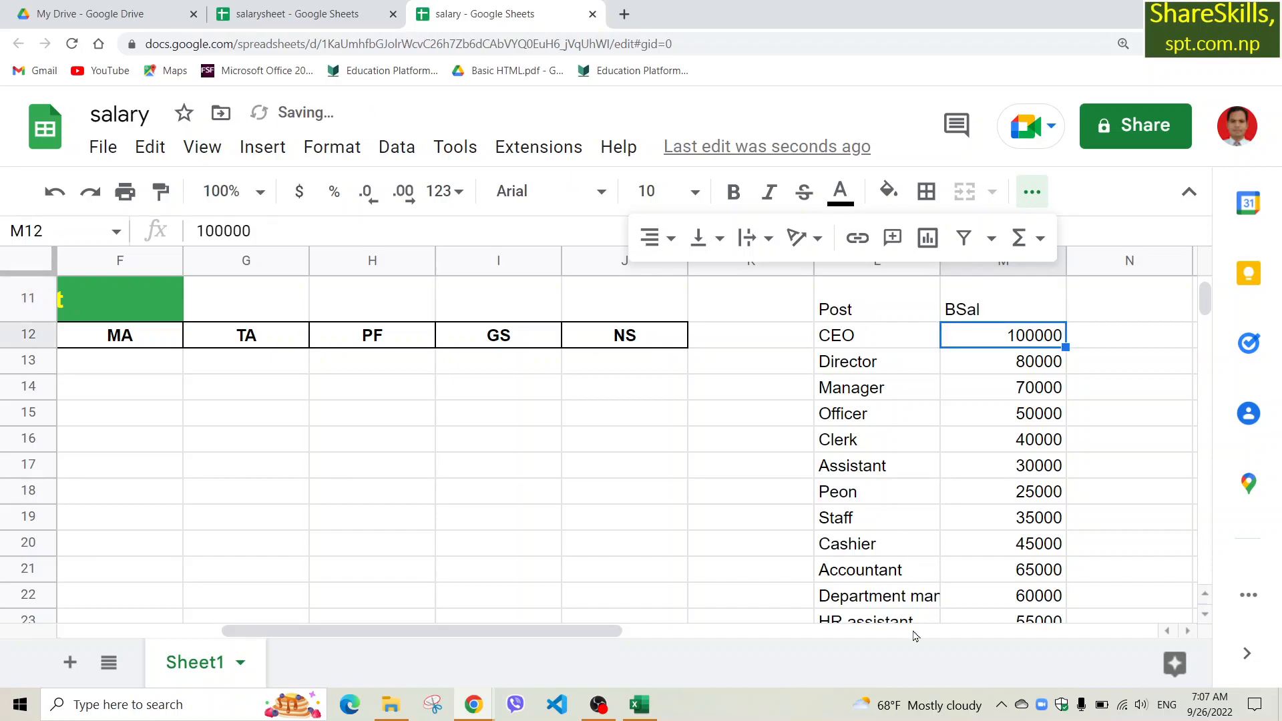
Step: Fit column L to its longest post name and check the list down to its last row
double_click(941, 261)
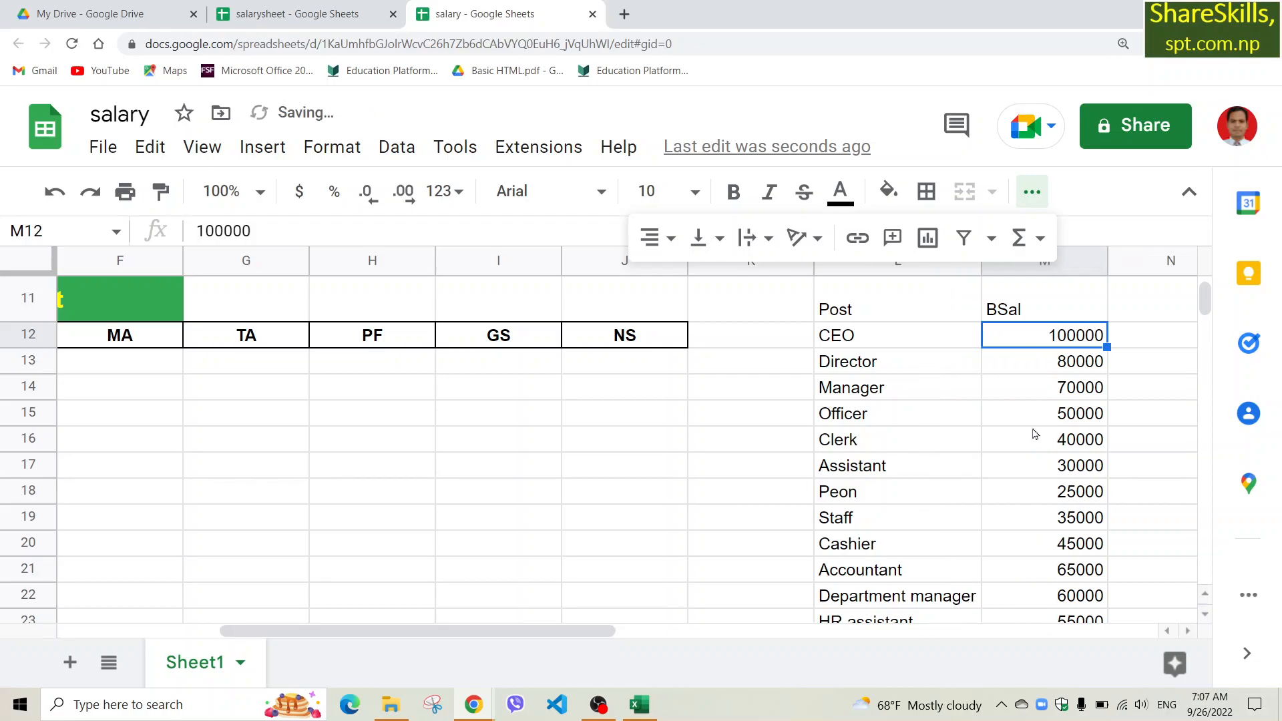
scroll(1031, 459, down, 4)
scroll(1030, 458, up, 3)
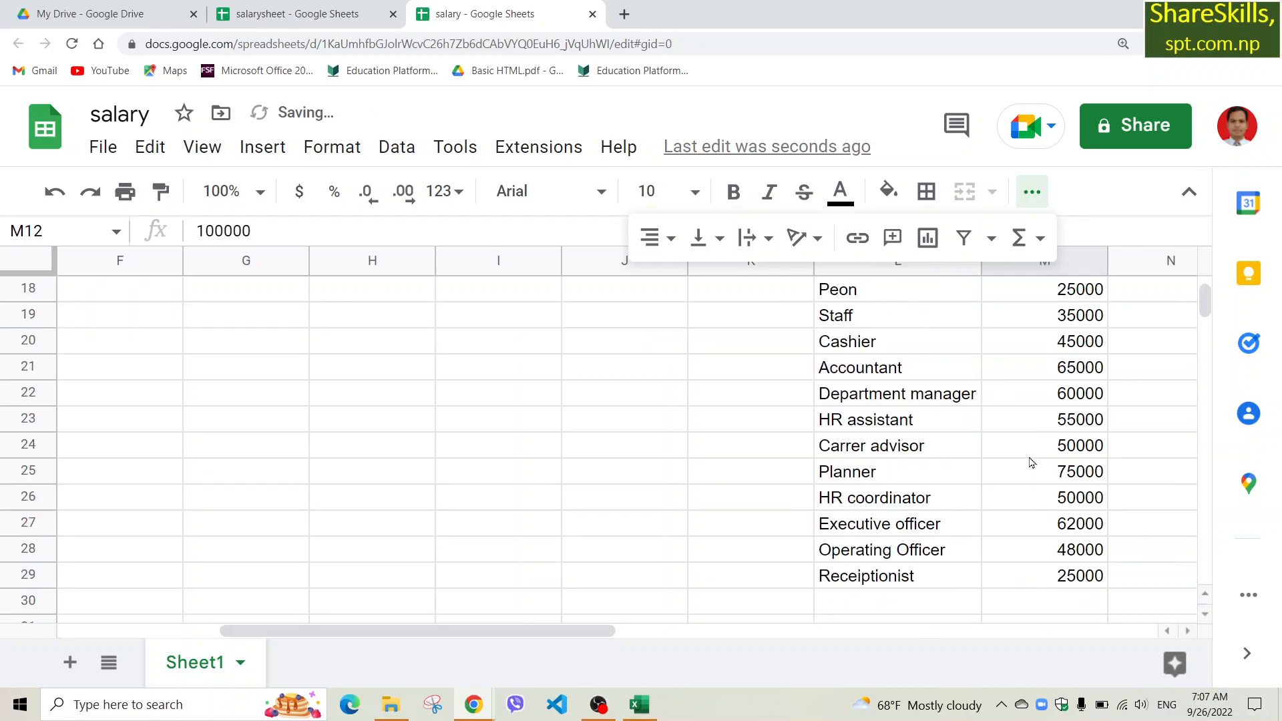
scroll(1032, 457, down, 4)
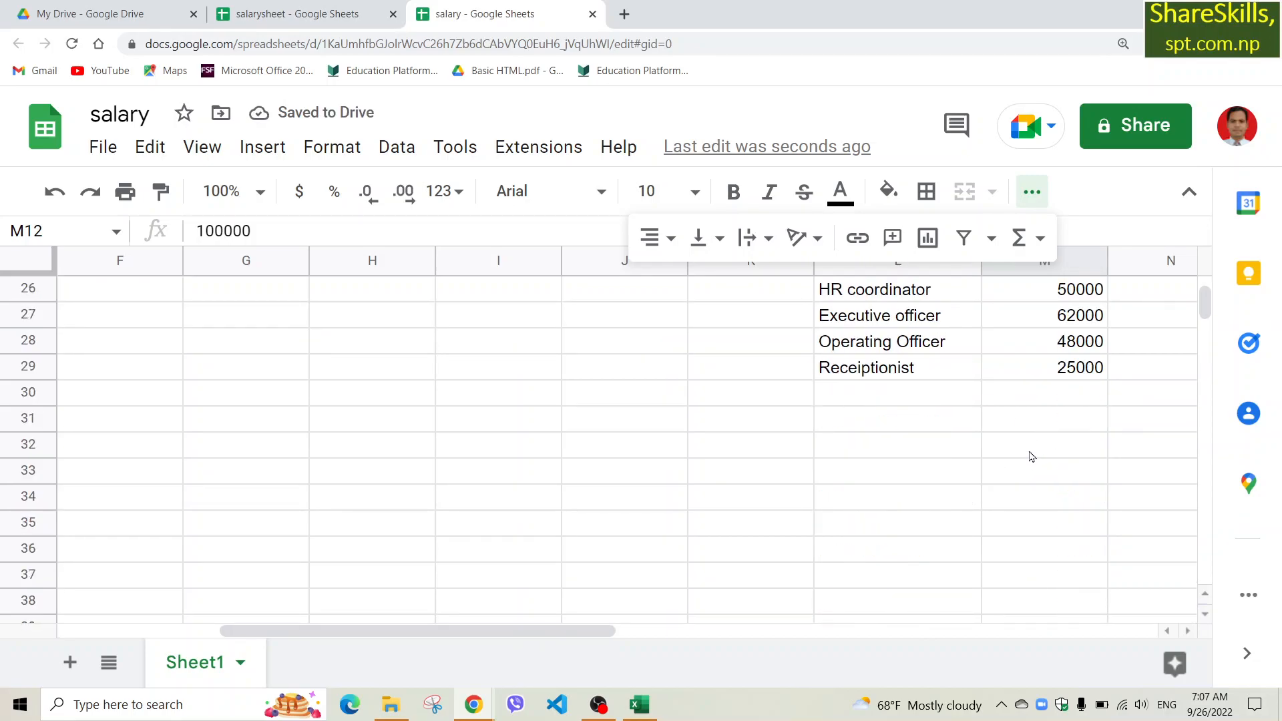
Step: Examine the whole post and basic salary list, from CEO to Receiptionist, at a smaller page zoom
key(ctrl+minus)
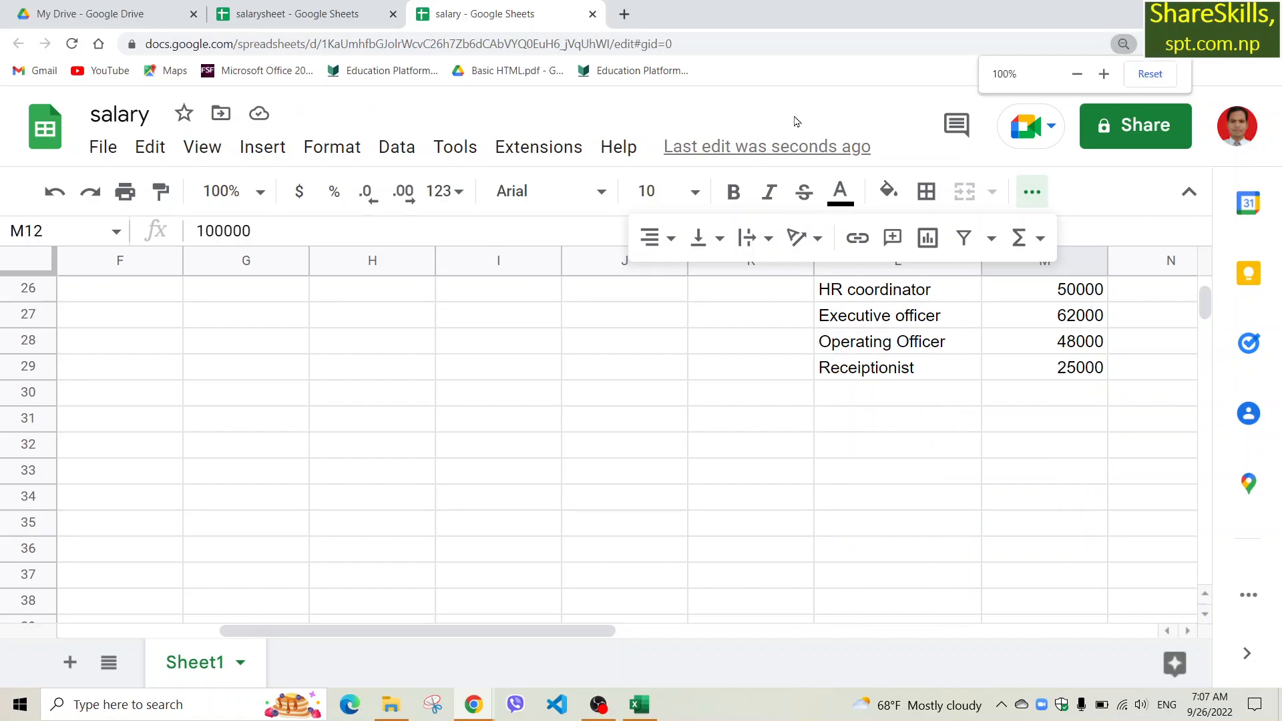
key(ctrl+minus)
key(ctrl+minus)
scroll(896, 381, up, 10)
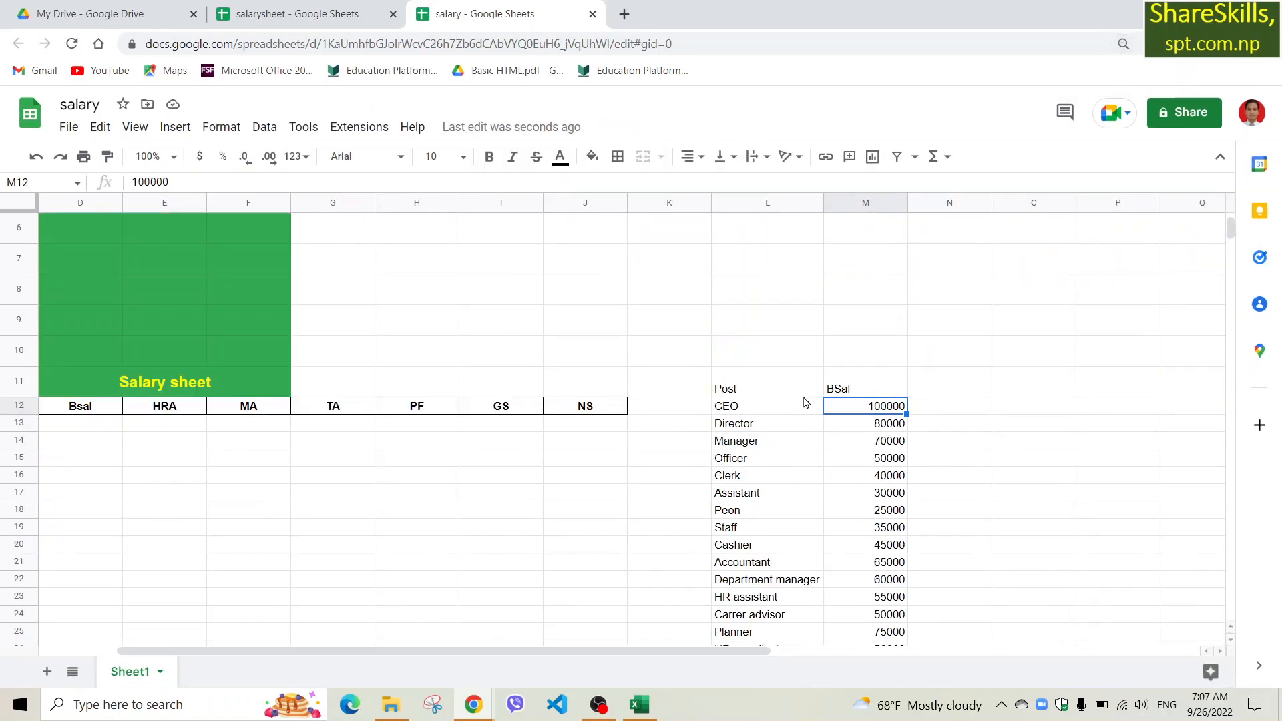
scroll(824, 406, down, 5)
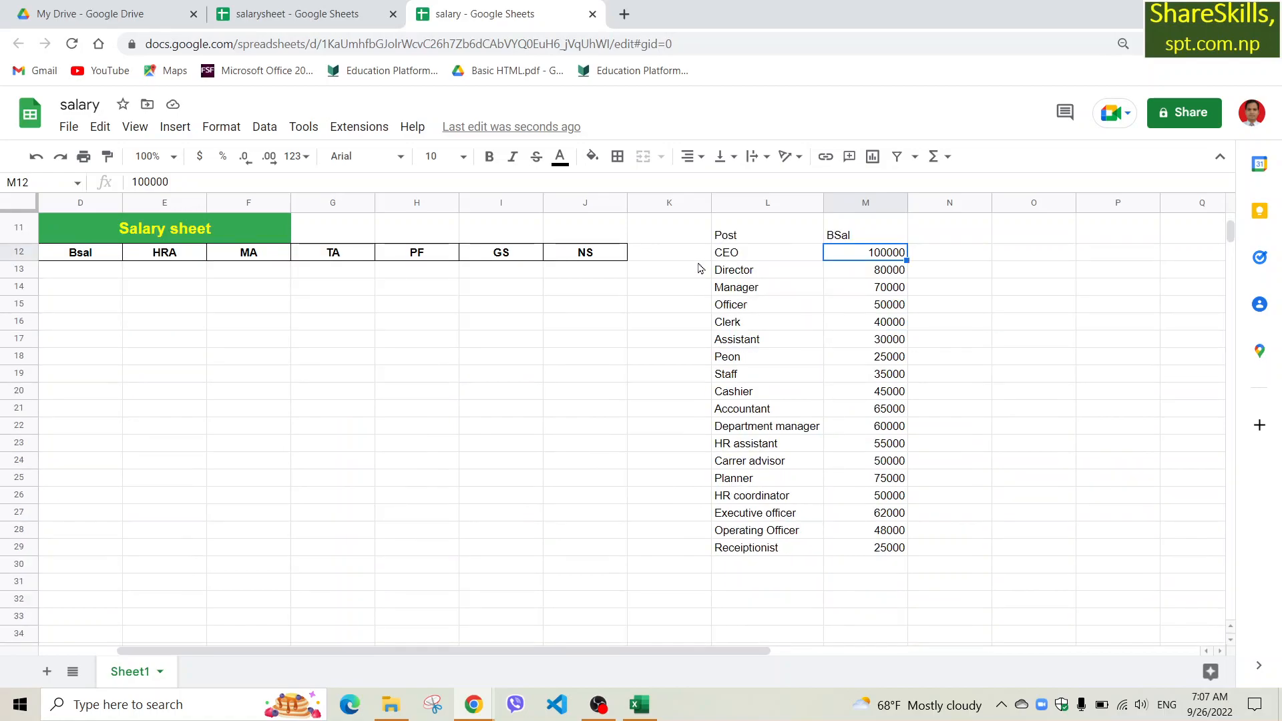
click(830, 342)
click(819, 475)
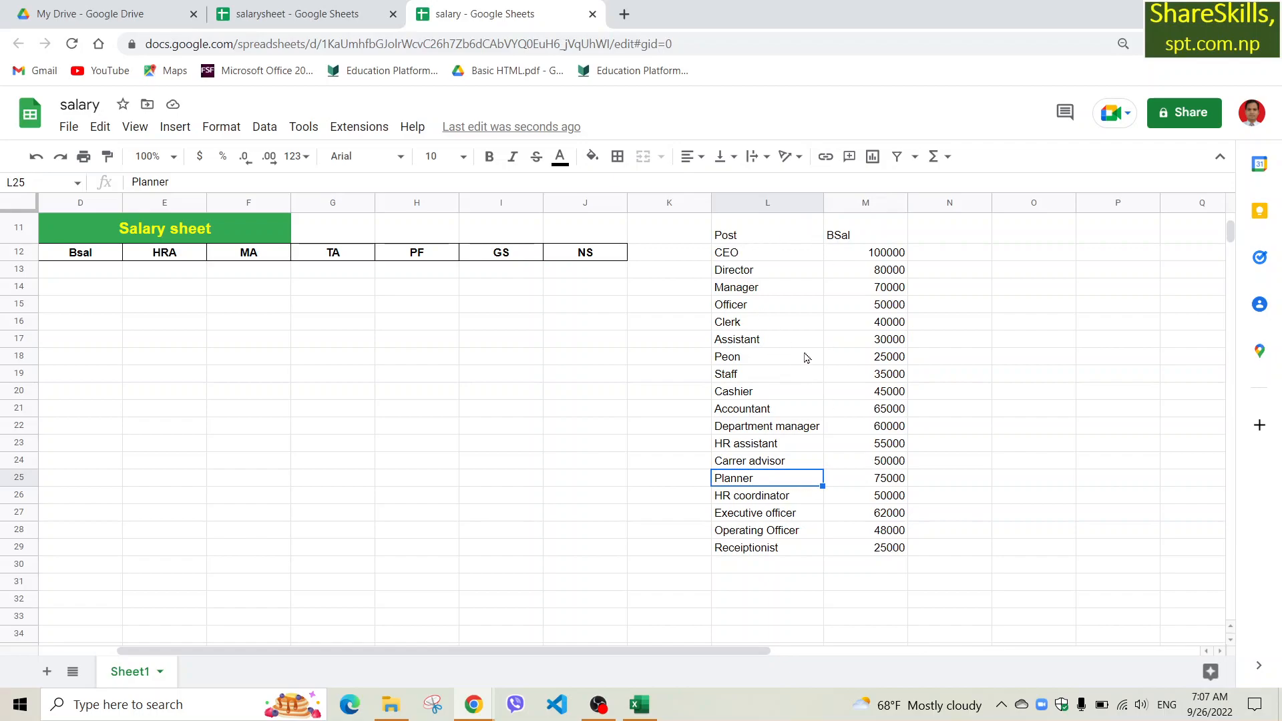
click(784, 328)
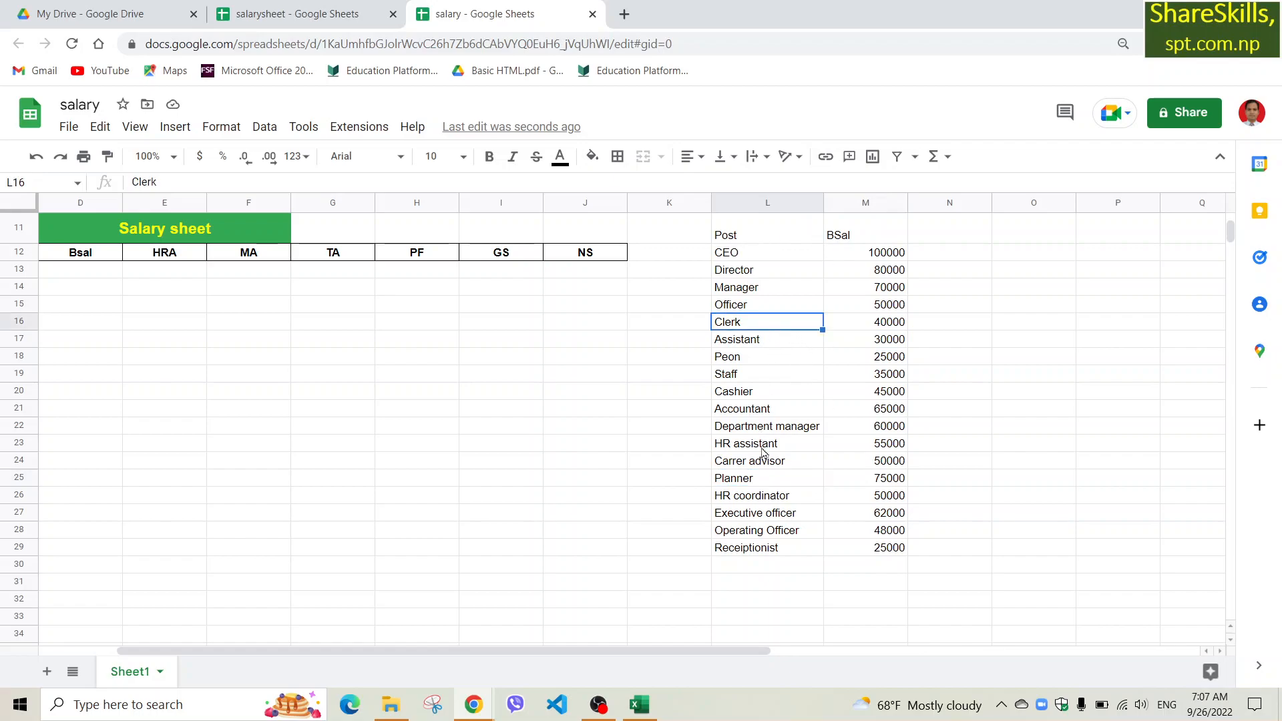
click(886, 274)
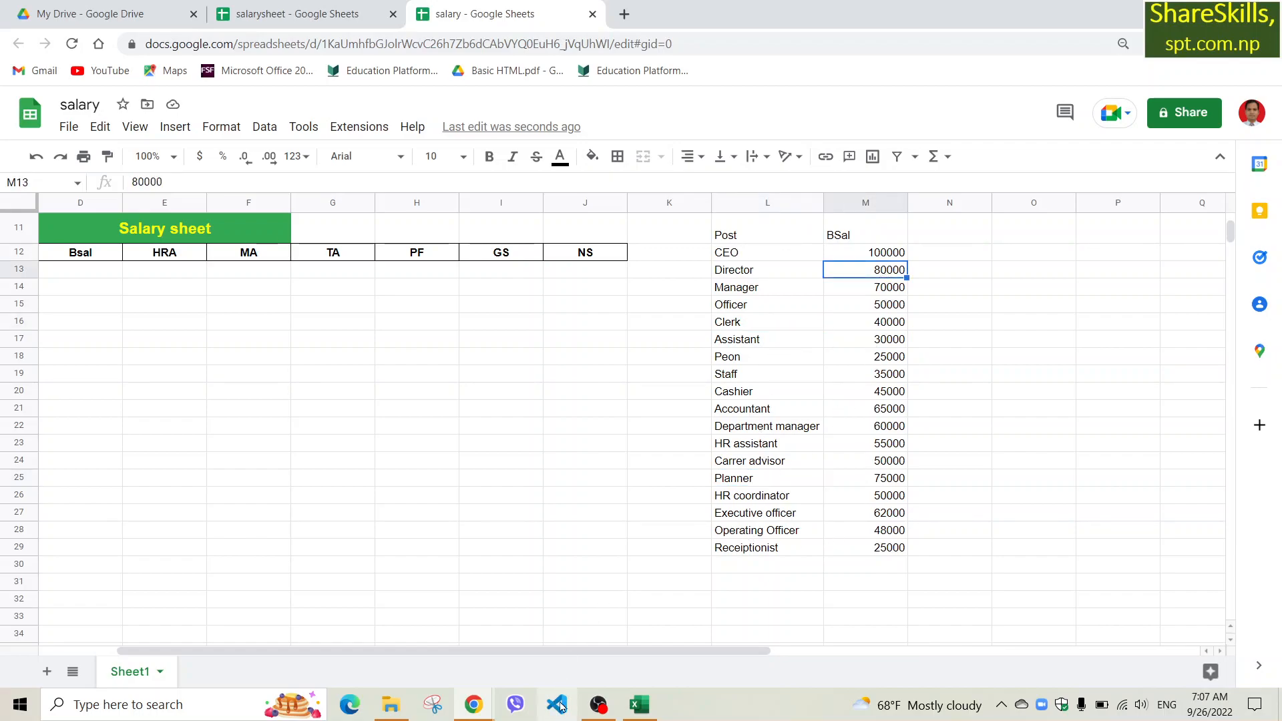
Step: In the salarysheet file, make the HRA, MA, TA and PF headings in K21, L21, N21 and O21 bold
click(281, 19)
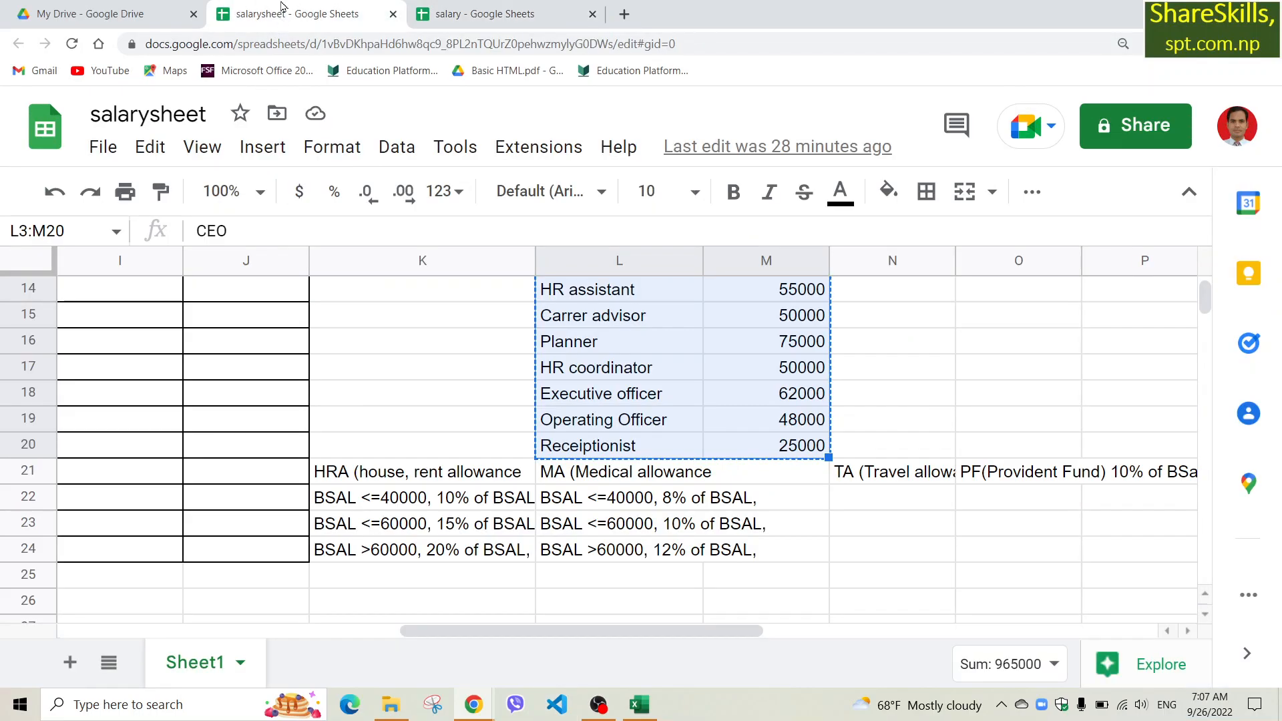
click(227, 344)
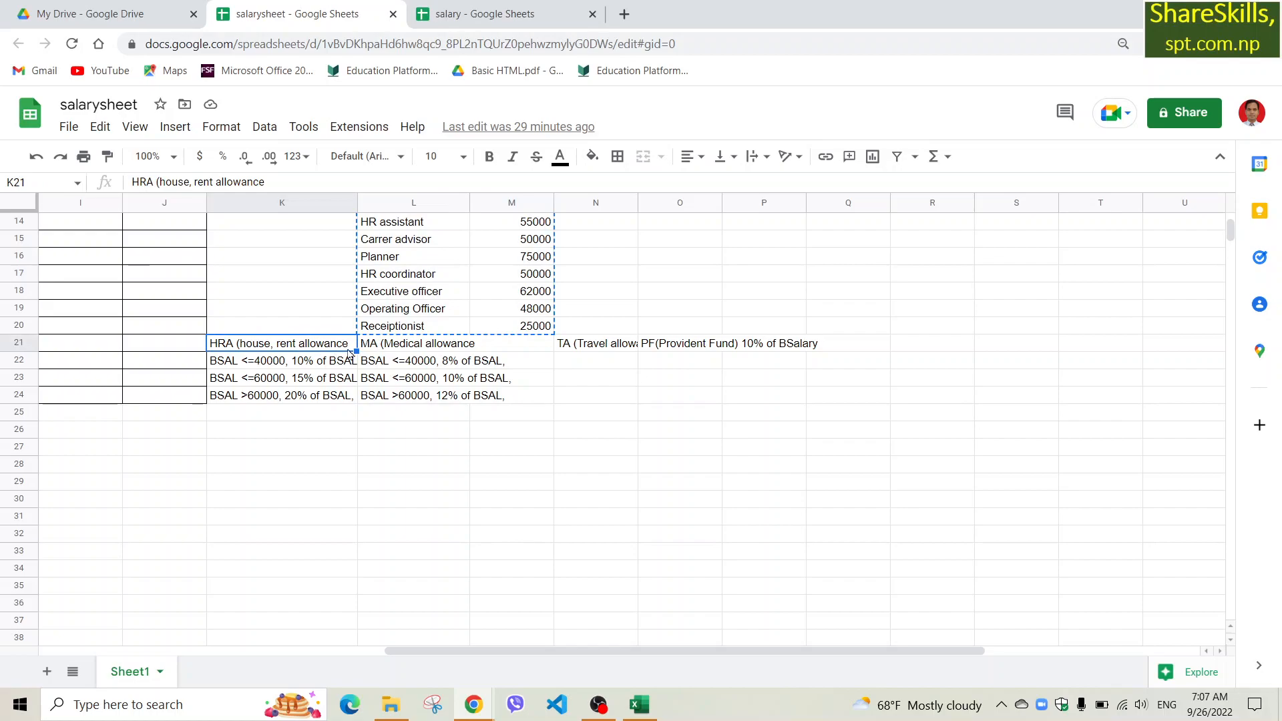
key(ctrl+b)
click(409, 344)
key(ctrl+b)
click(595, 347)
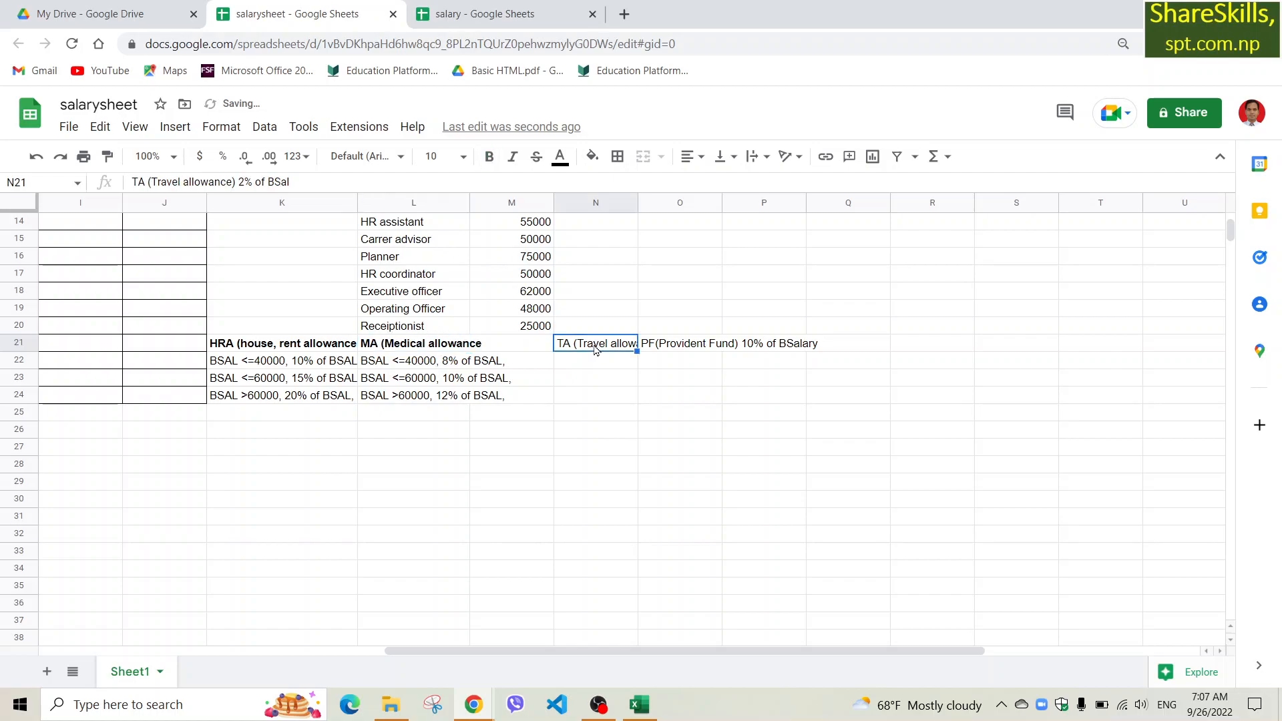
key(ctrl+b)
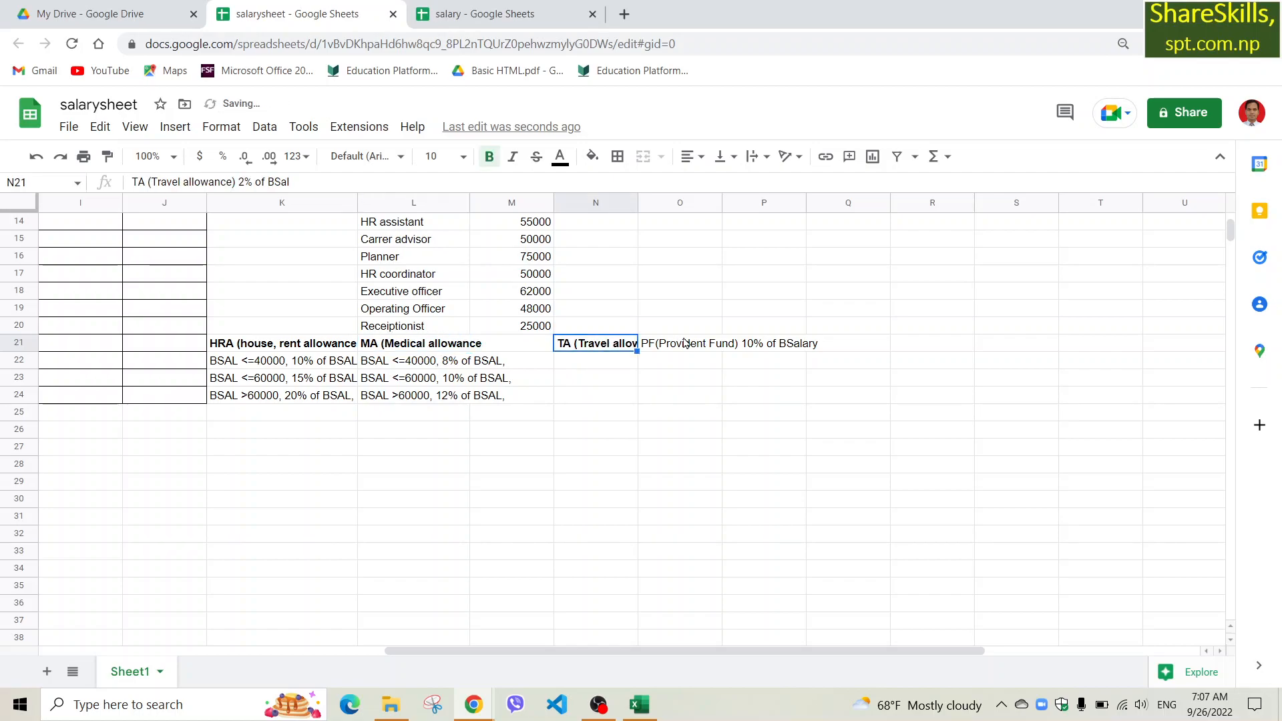
click(691, 343)
key(ctrl+b)
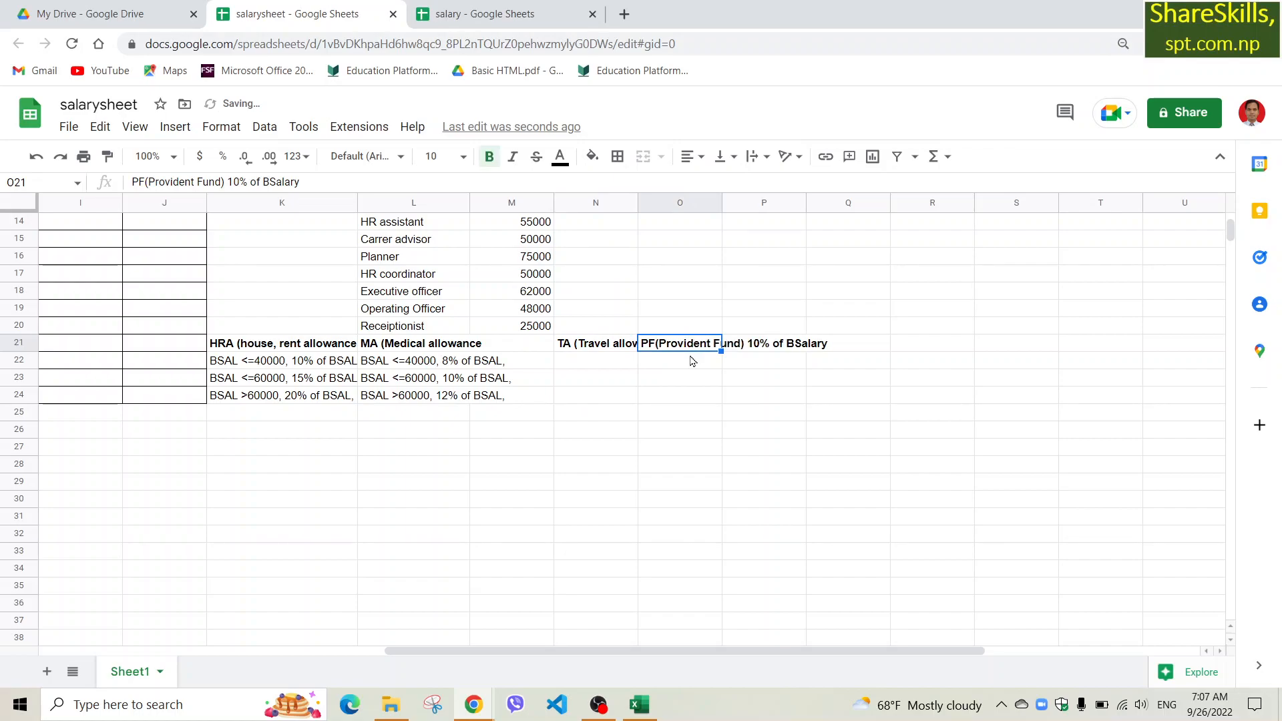
click(618, 413)
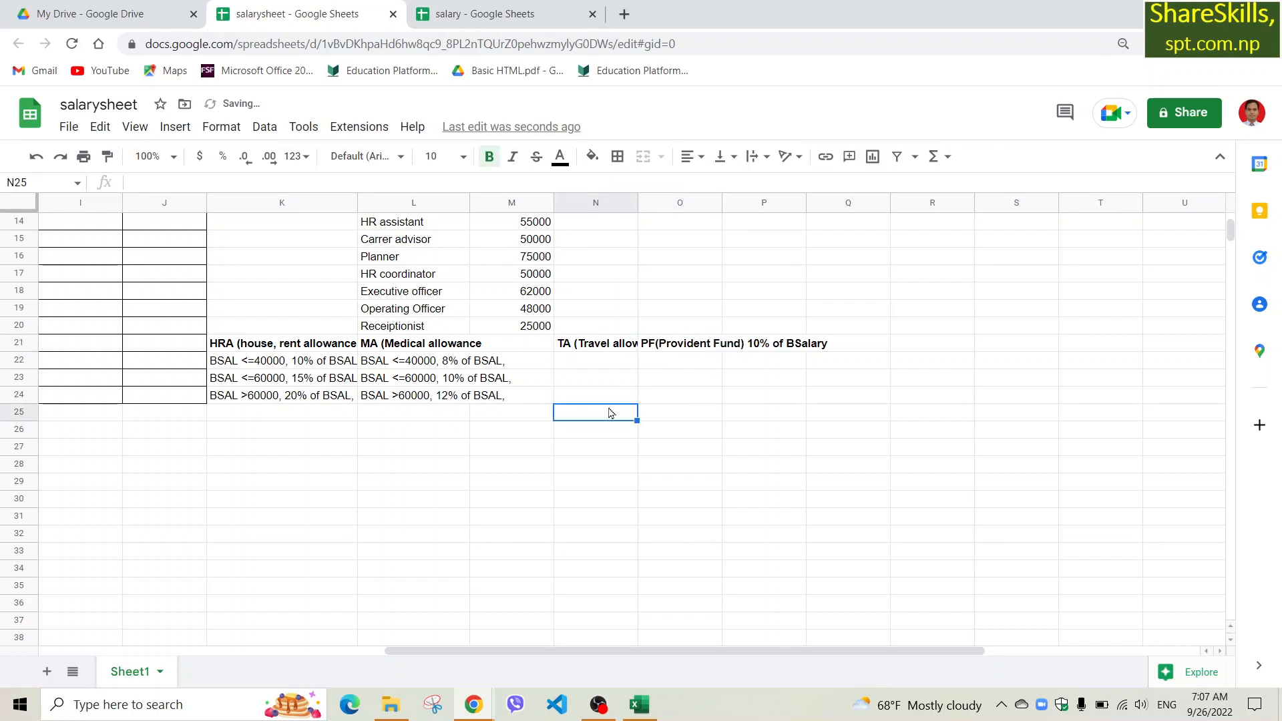
Step: Copy the HRA rules in K21:K24 of the salarysheet file and paste them at L31 in the salary file
drag(242, 347, 832, 348)
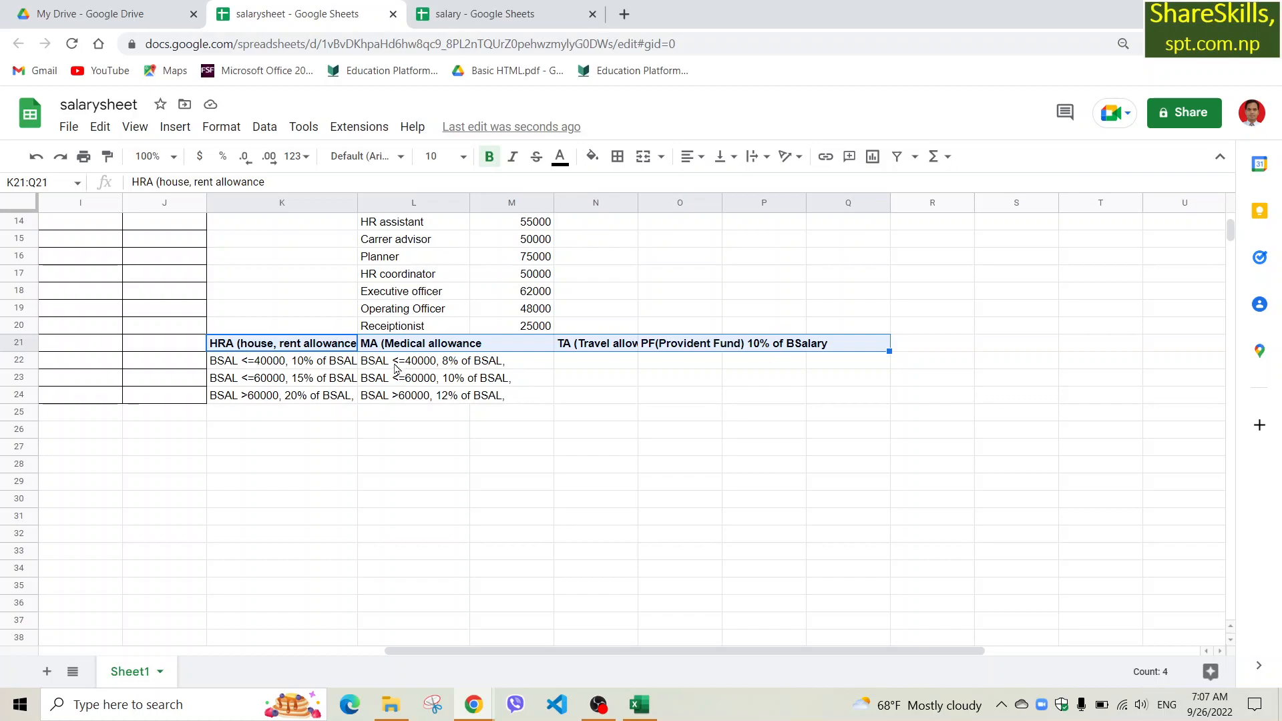
click(231, 354)
drag(228, 348, 257, 410)
key(ctrl+c)
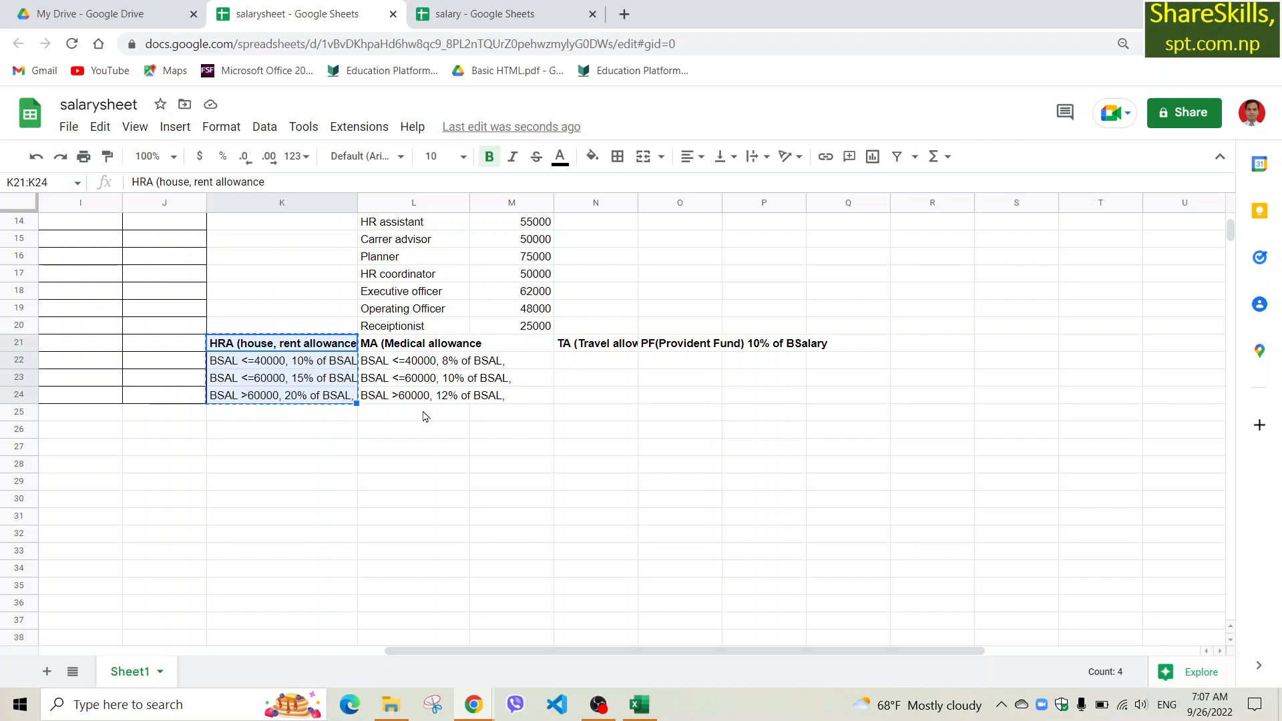
click(466, 20)
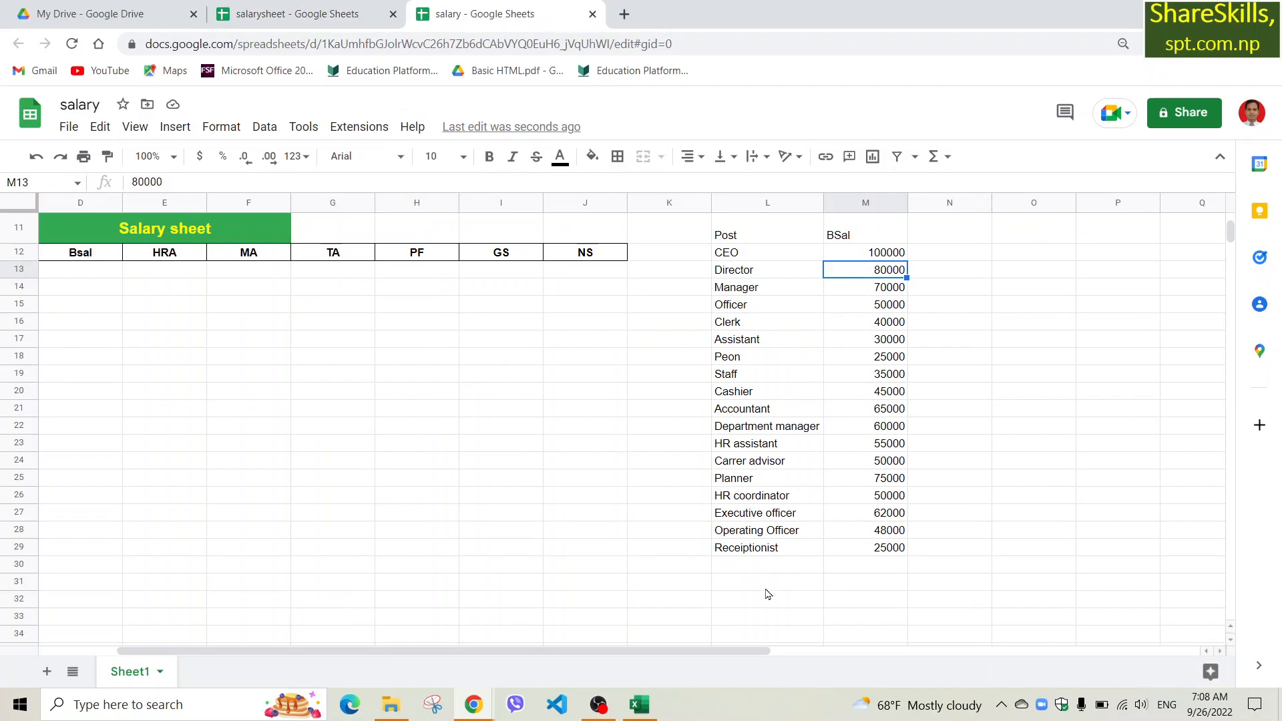
click(765, 587)
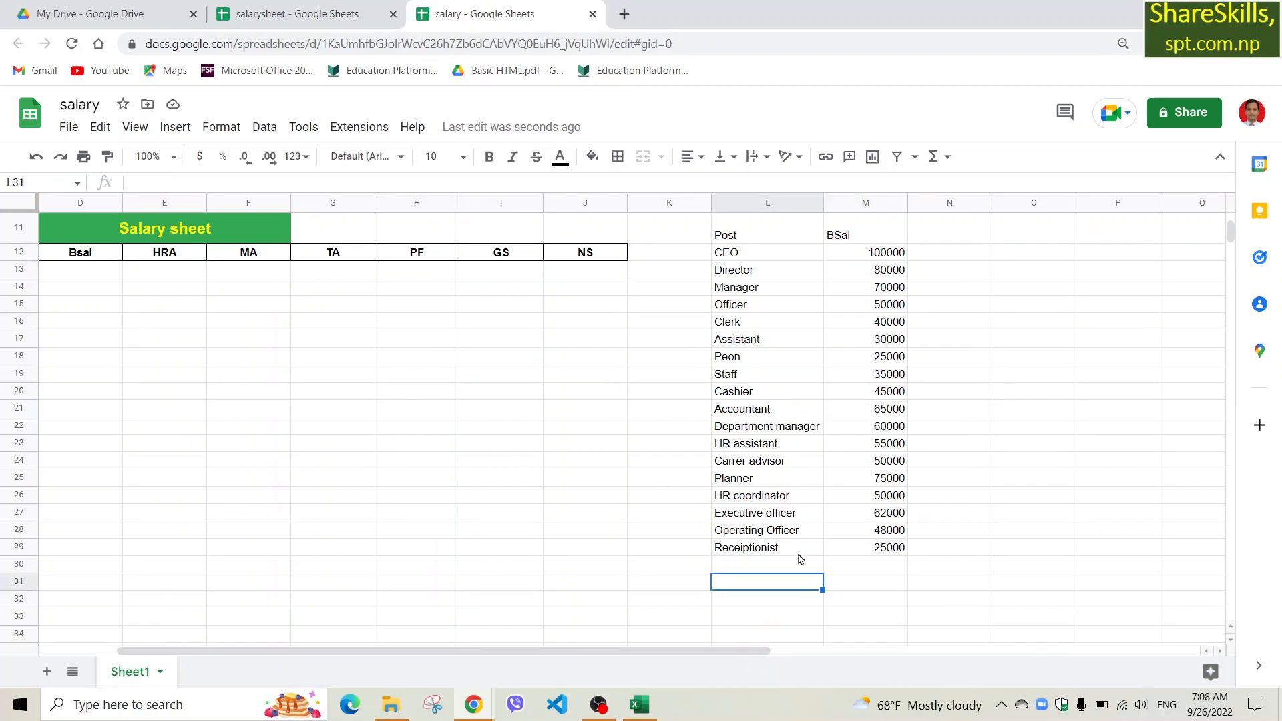
key(ctrl+v)
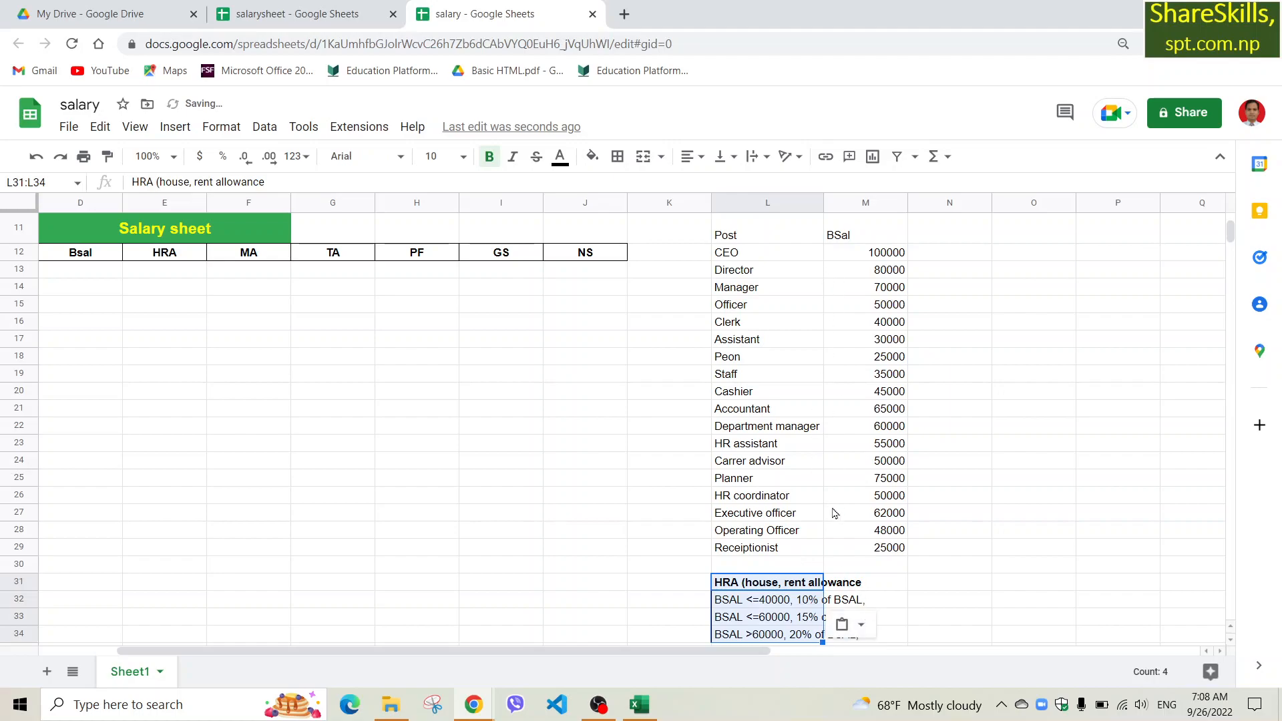
Step: Copy the pasted HRA rules from L31:L34 to D1 above the sheet title
key(ctrl+c)
scroll(130, 267, up, 5)
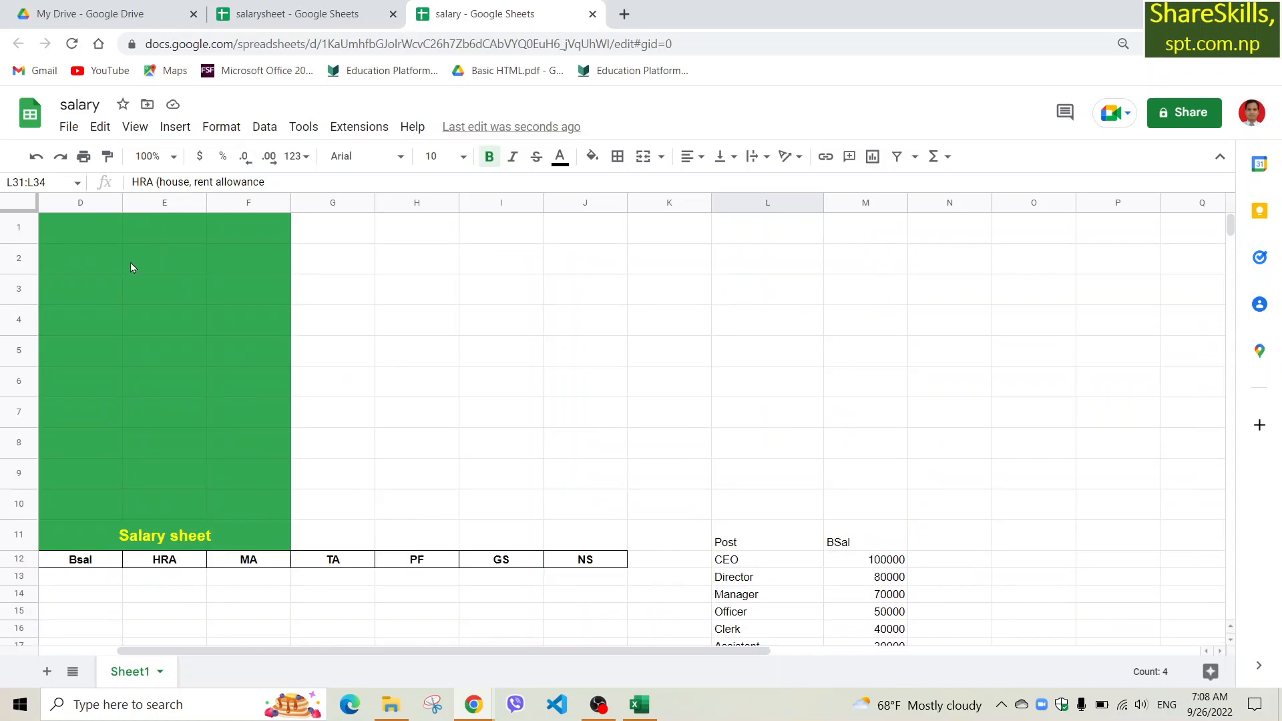
click(91, 228)
key(ctrl+v)
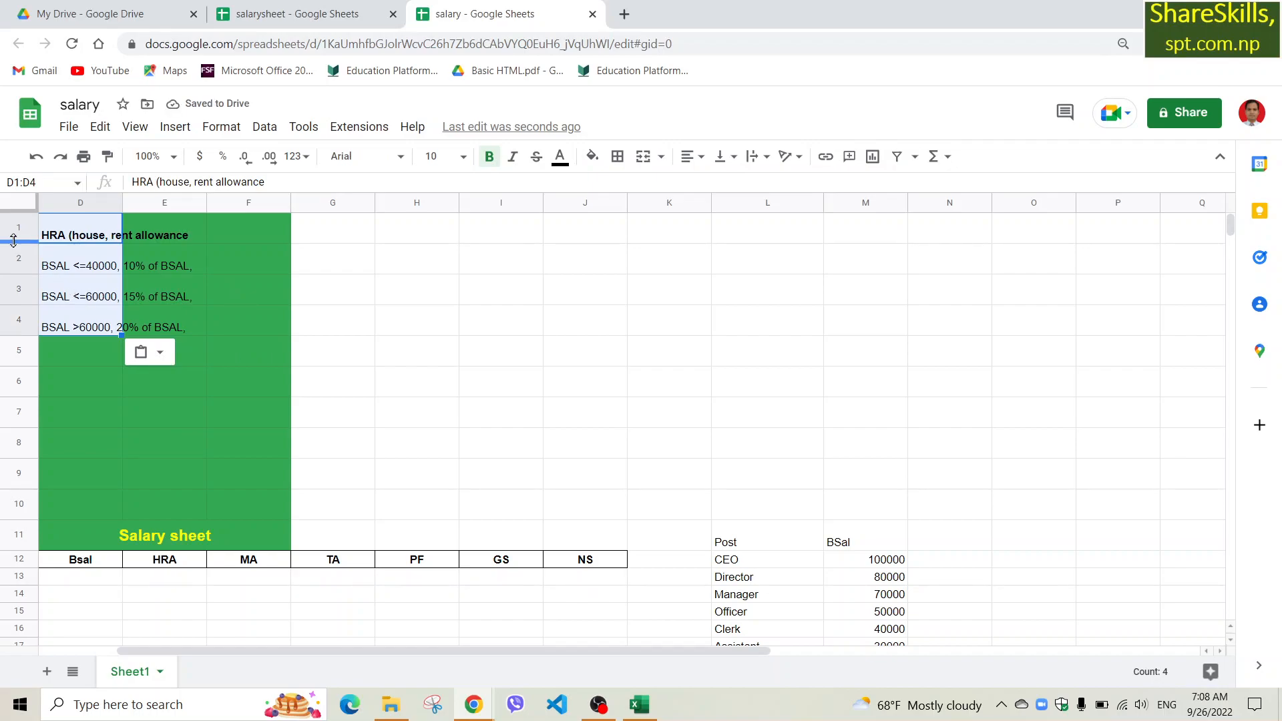
Step: Reduce the height of rows 1 to 4 to fit the HRA rules
click(16, 228)
mouse_move(16, 228)
mouse_down()
mouse_move(15, 298)
mouse_move(14, 230)
mouse_up()
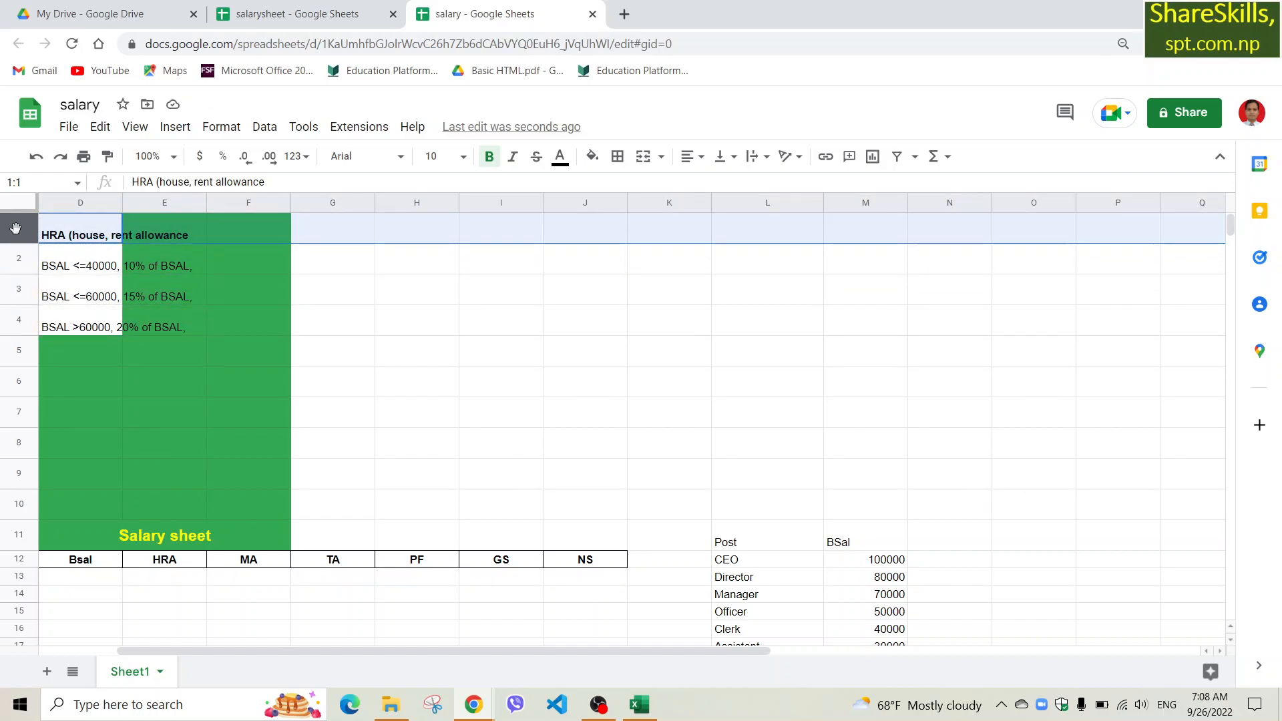
ctrl+click(18, 262)
ctrl+click(20, 293)
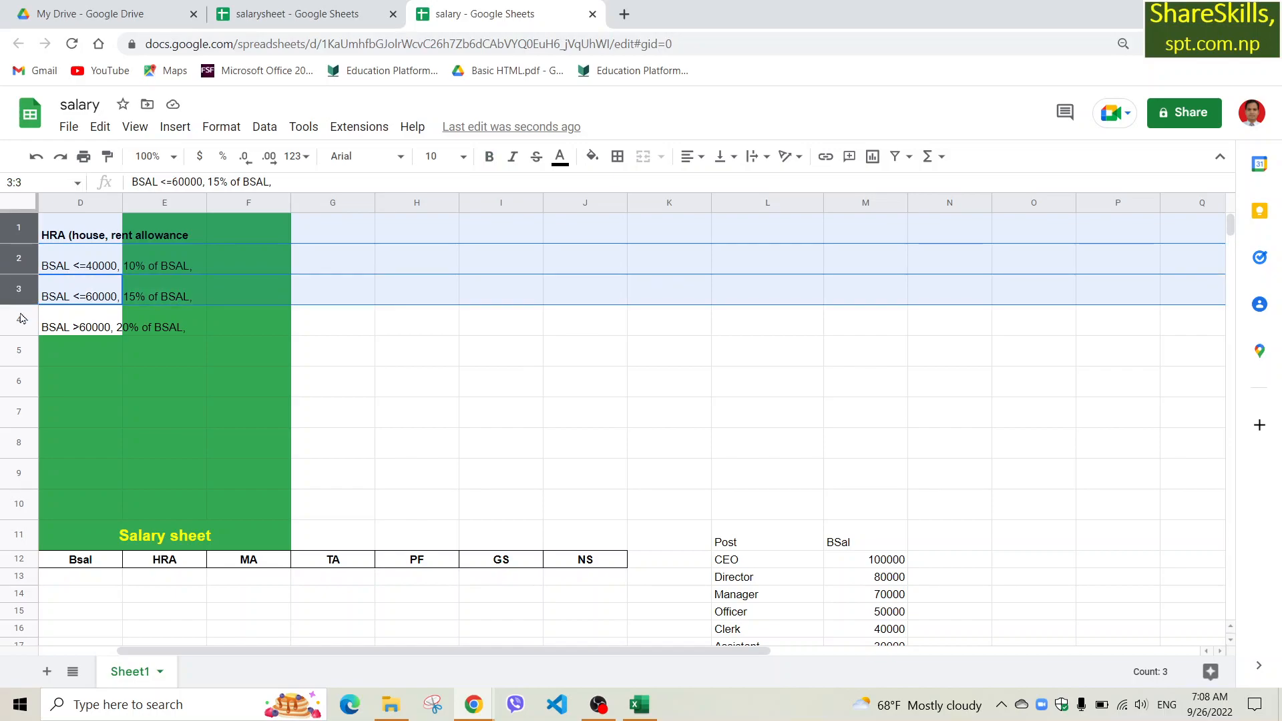
ctrl+click(22, 319)
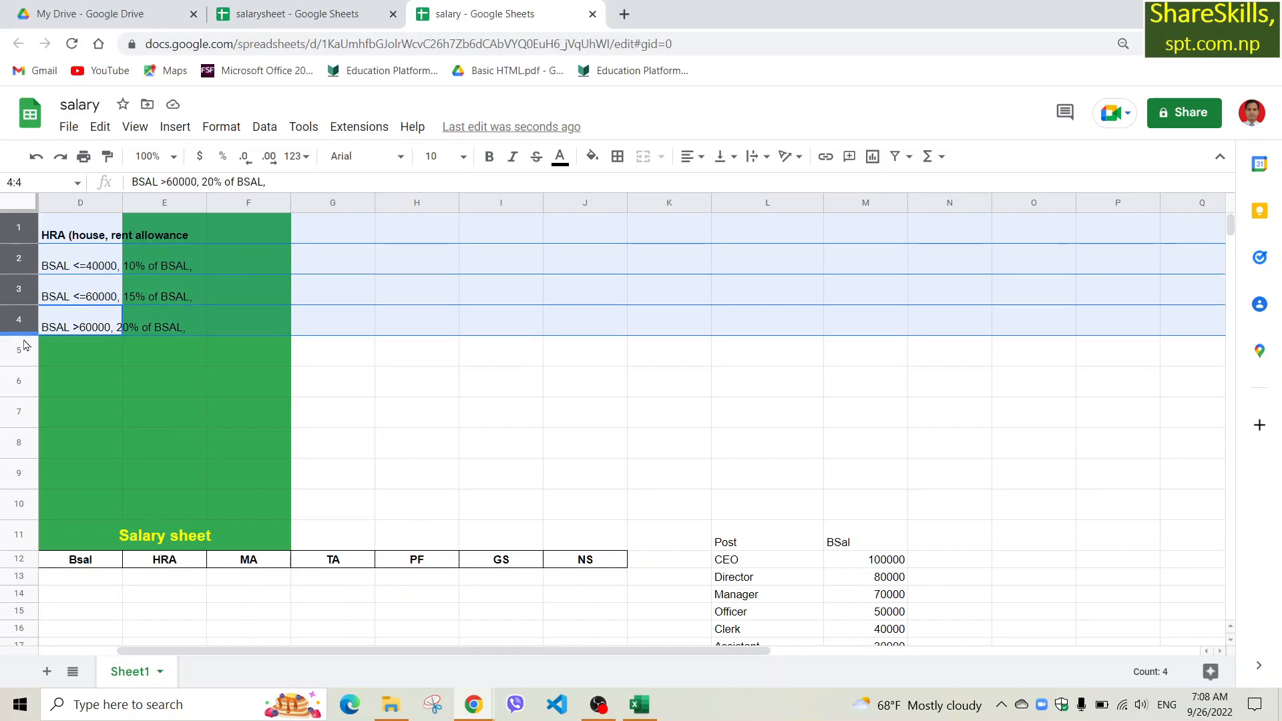
drag(22, 332, 22, 322)
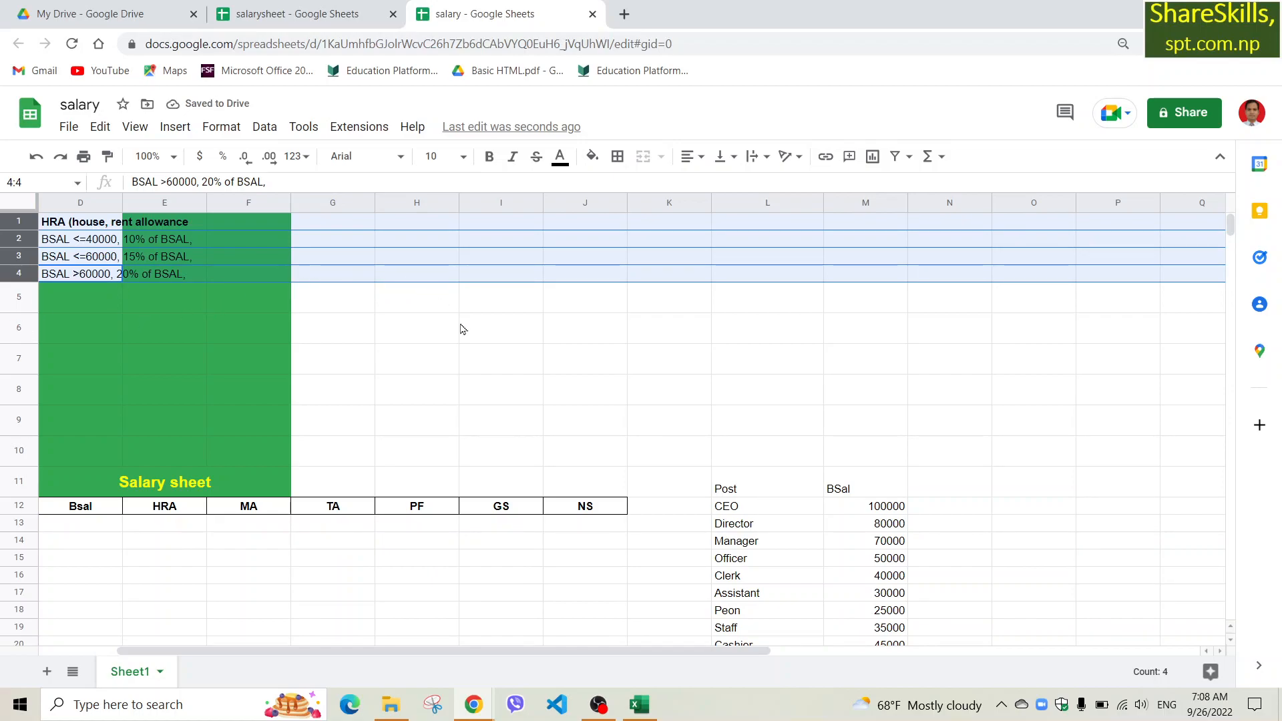
click(337, 239)
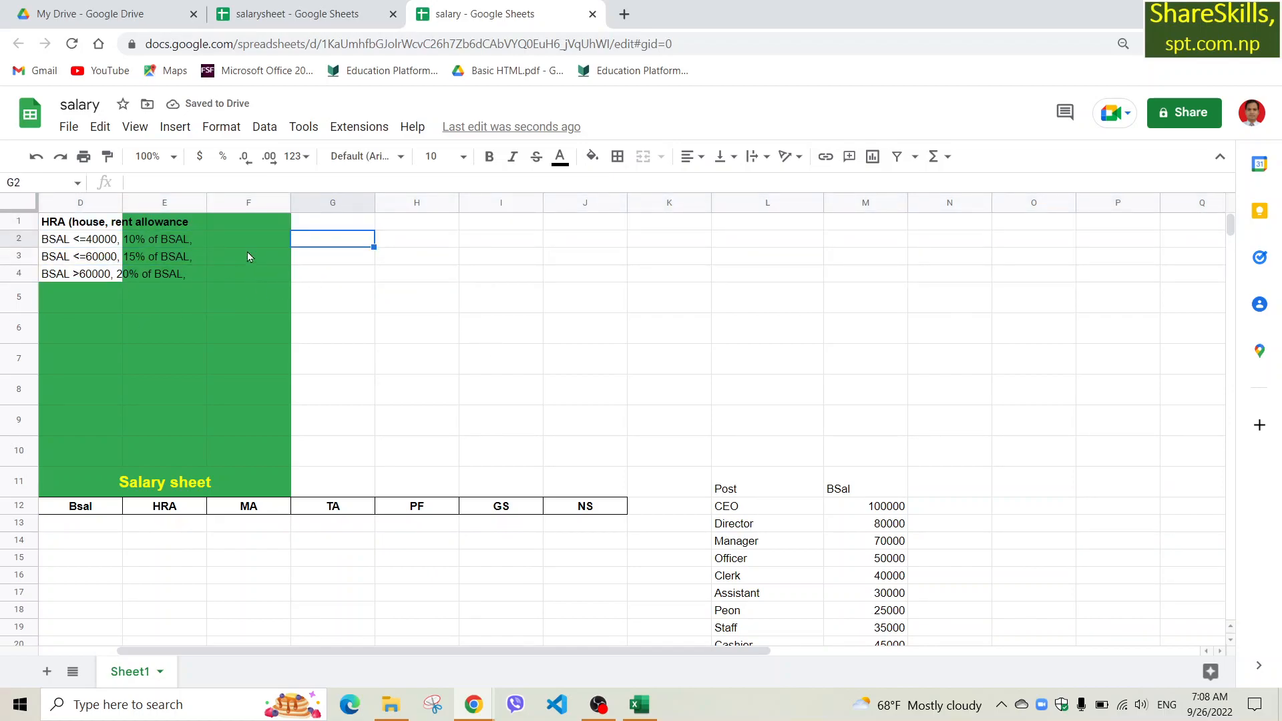
click(171, 300)
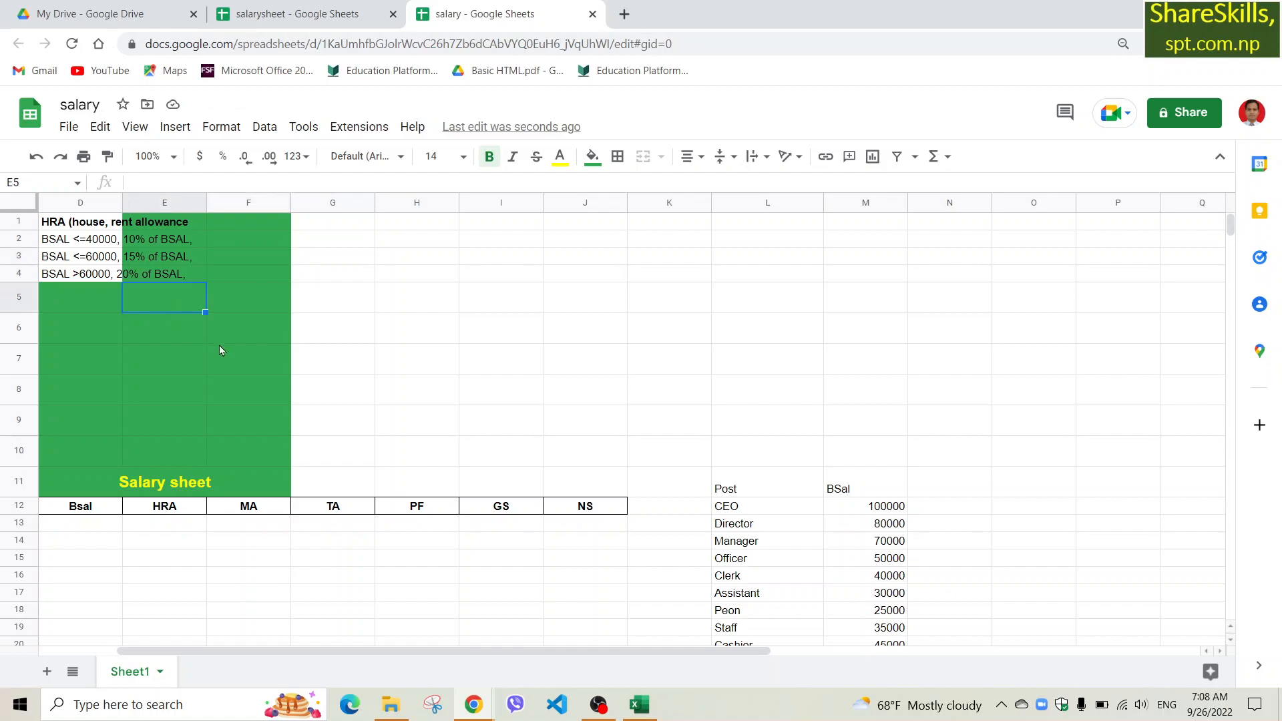
click(640, 710)
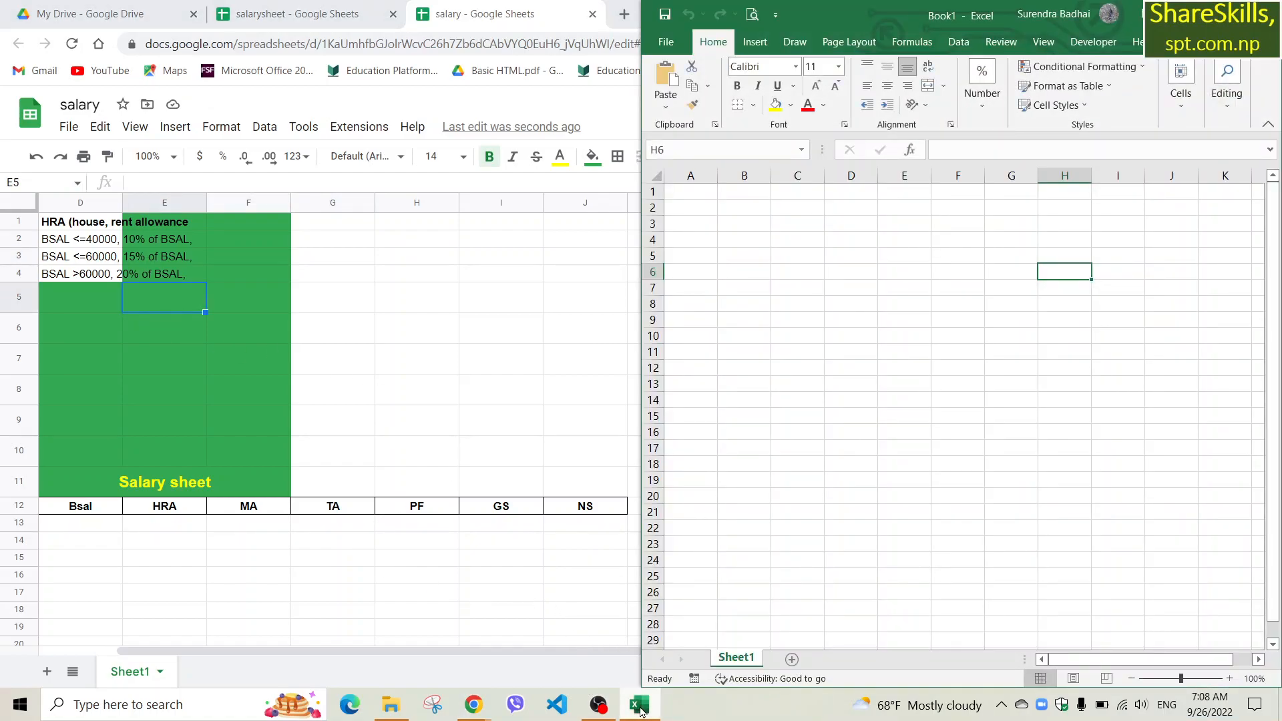
click(640, 710)
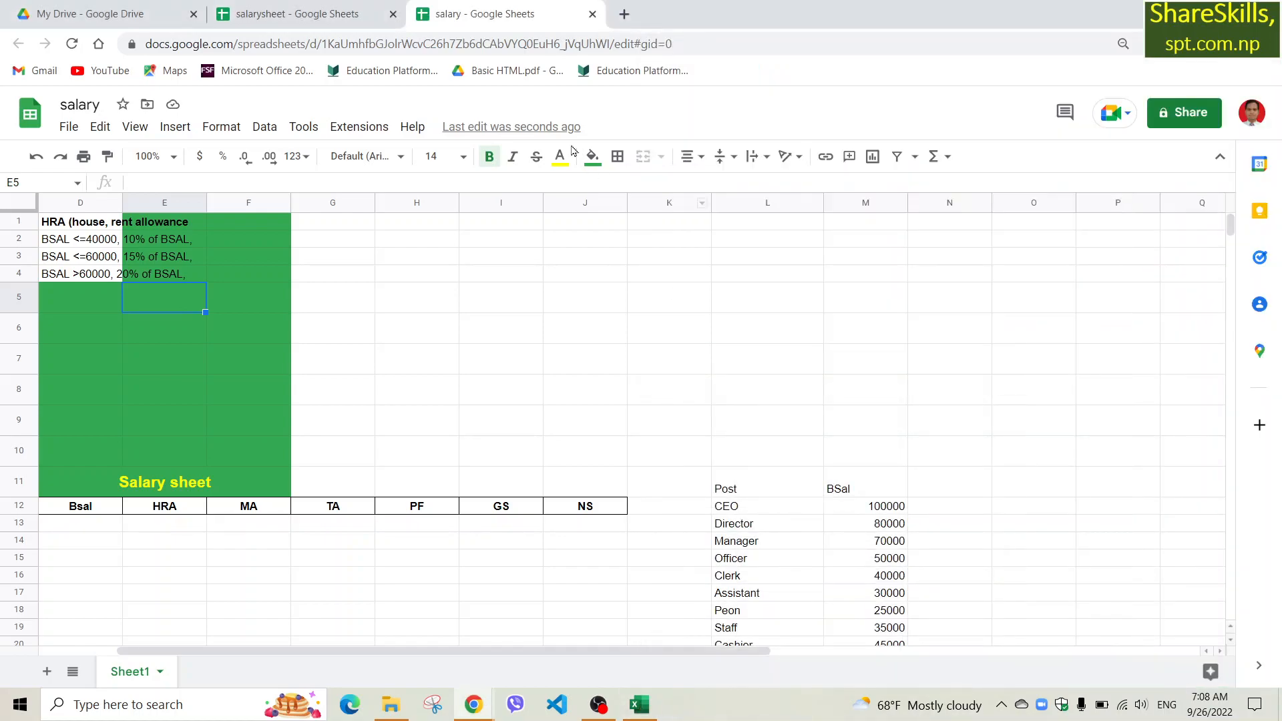
Step: Copy the MA rules in L21:L24 of the salarysheet file and paste them at D5 in the salary file
click(276, 15)
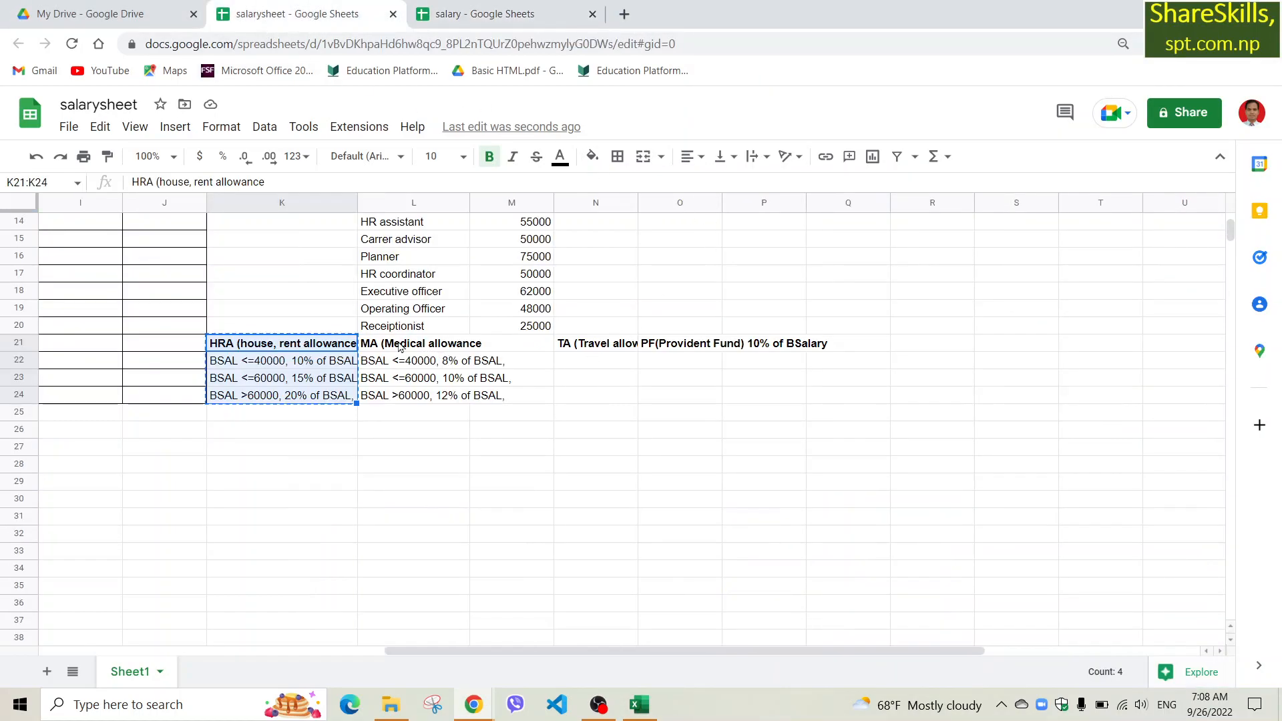
click(394, 345)
key(shift+Down)
key(shift+Down)
key(shift+Down)
key(ctrl+c)
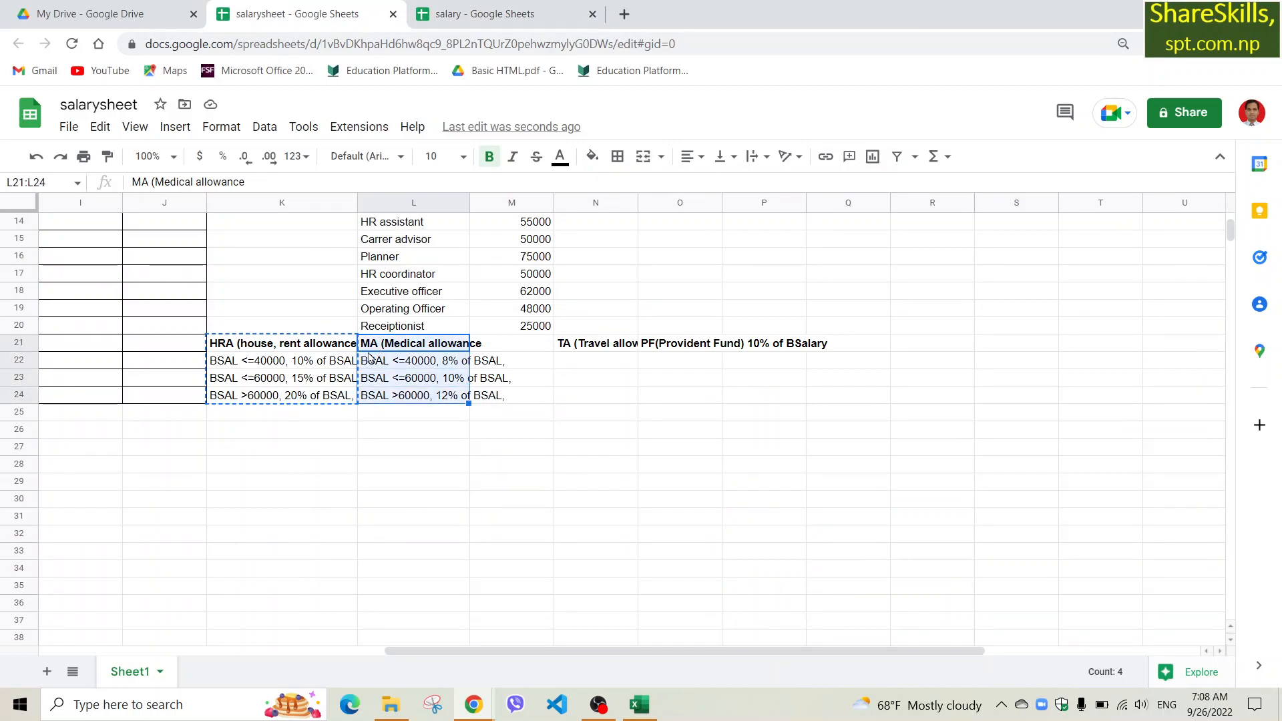
click(475, 16)
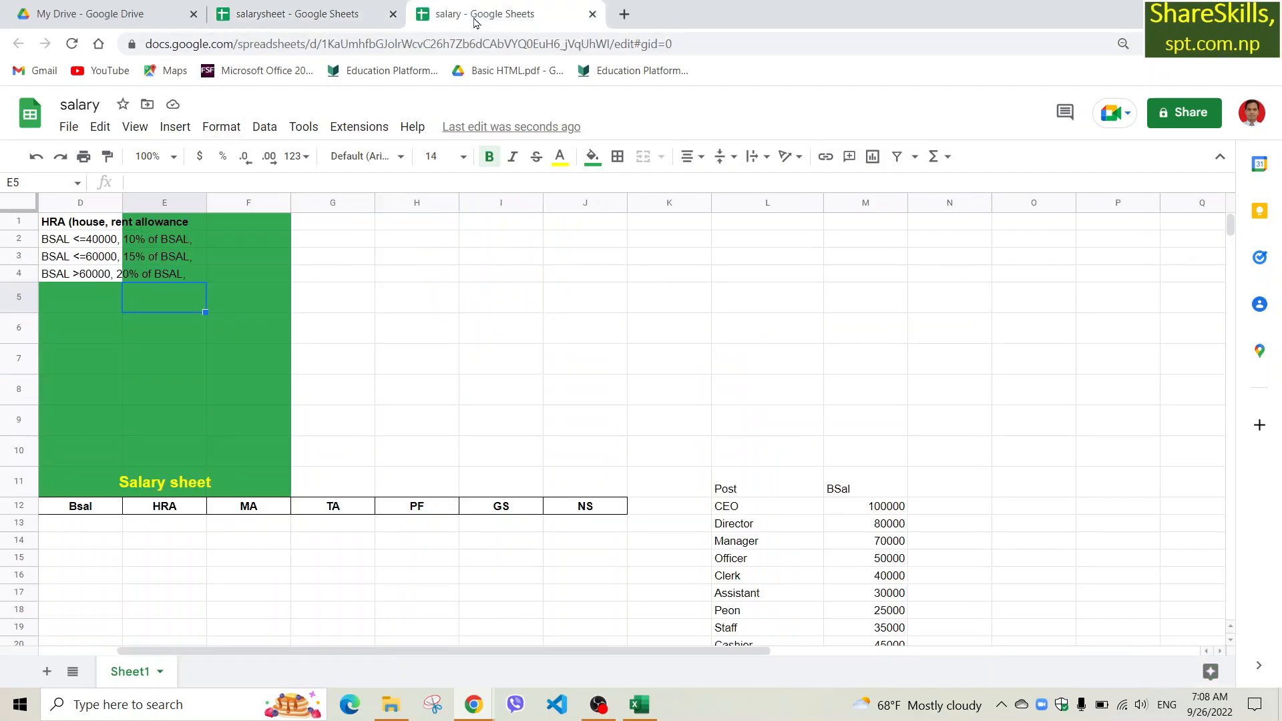
click(66, 305)
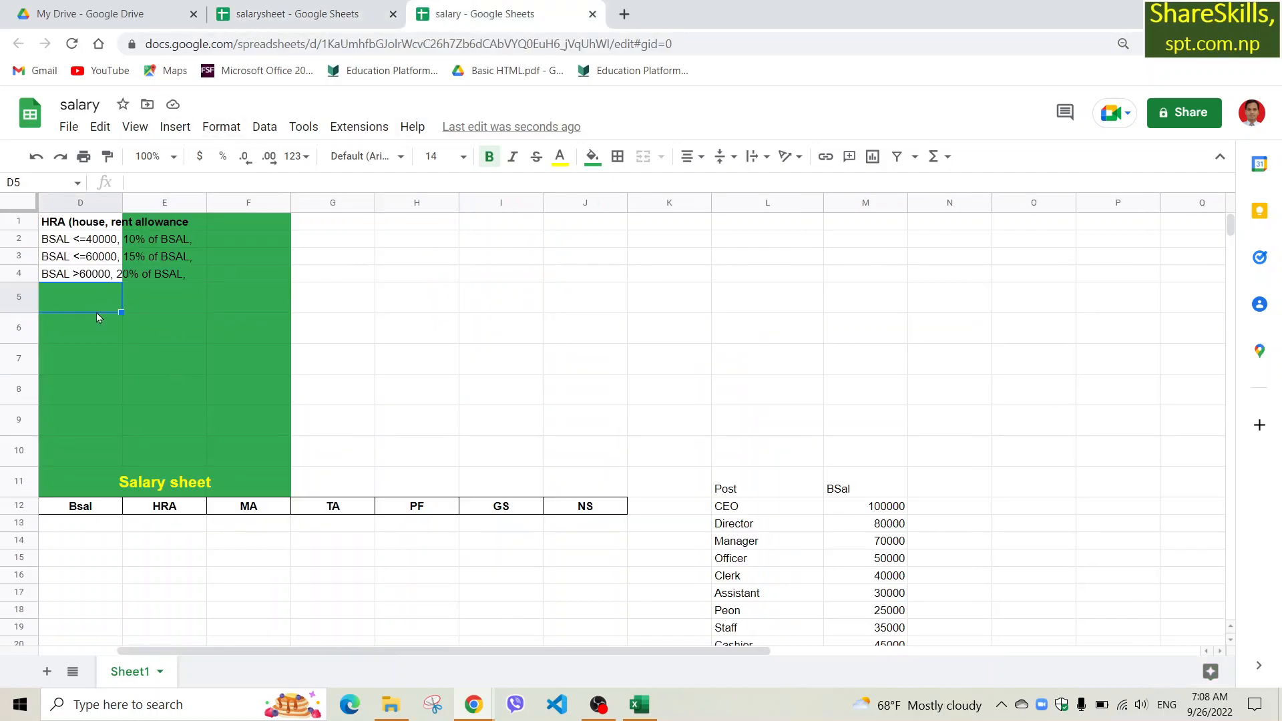
key(ctrl+v)
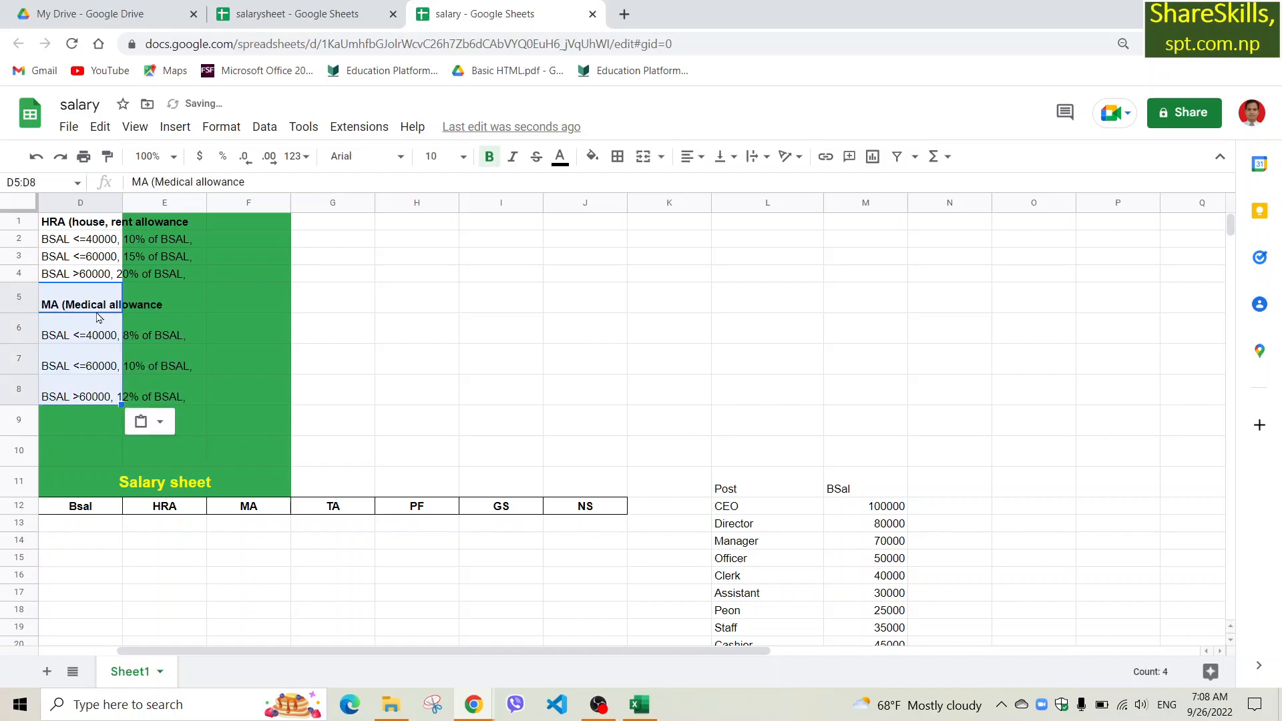
Step: Fit the height of rows 1 to 10 to their contents, leaving out the title row 11
click(9, 221)
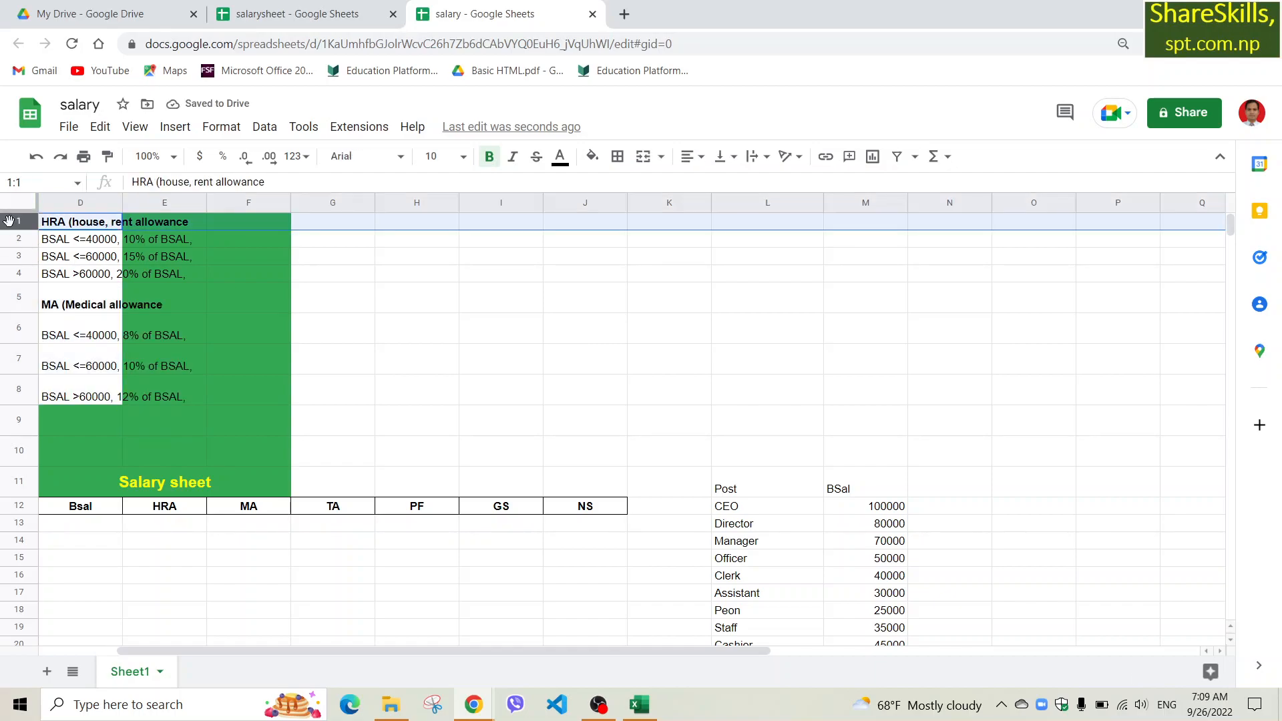
key(shift+Down)
key(shift+Down)
key(shift+Down)
key(shift+Down)
key(shift+Down)
key(shift+Down)
key(shift+Down)
key(shift+Down)
key(shift+Down)
key(shift+Down)
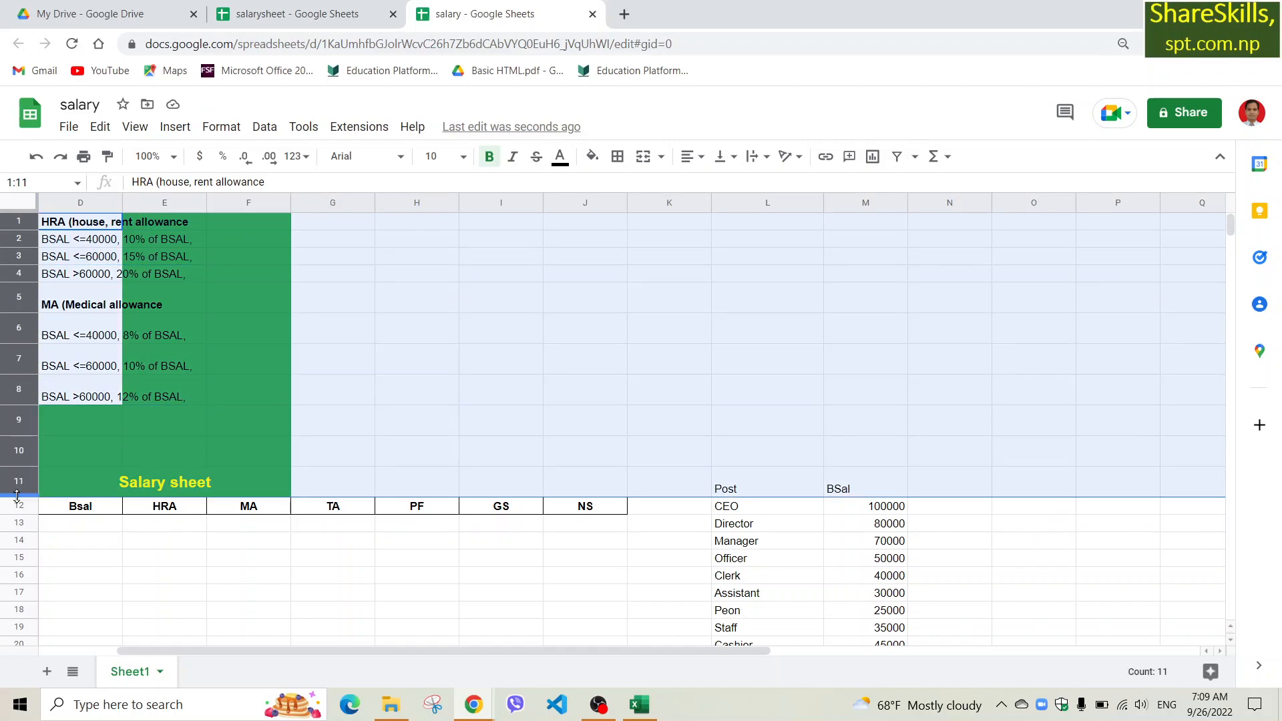
key(shift+Up)
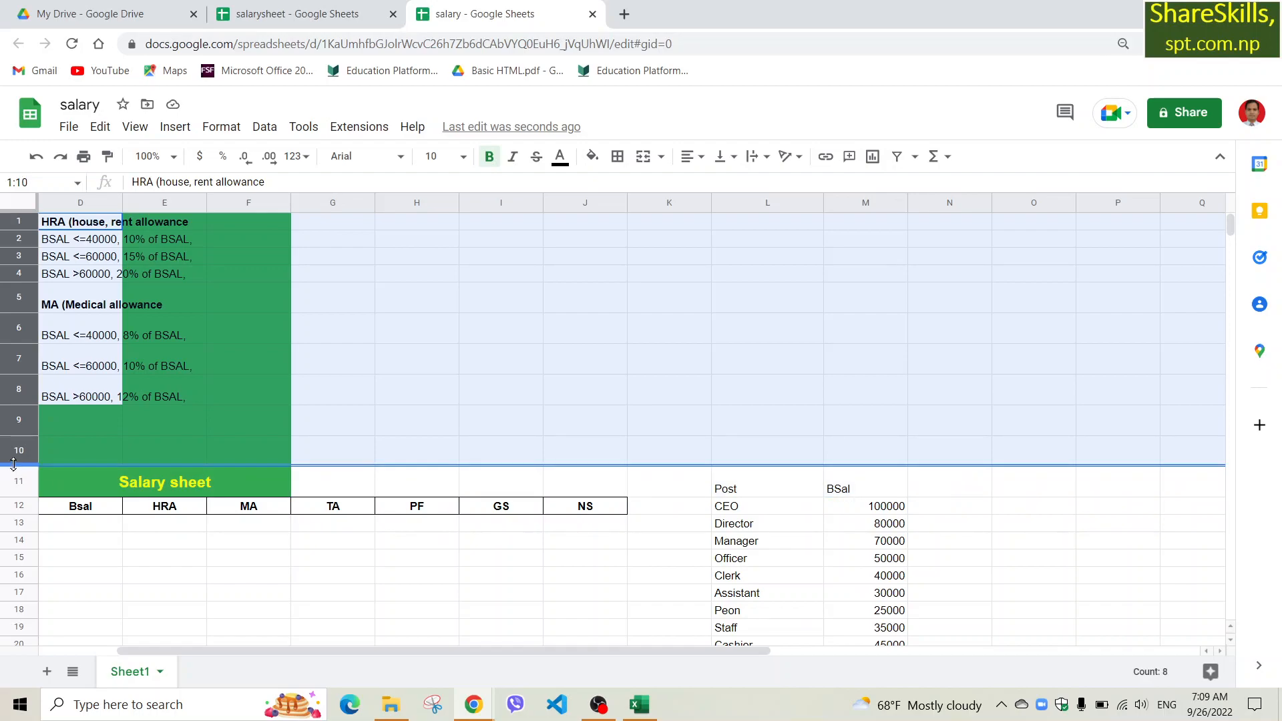
double_click(14, 463)
click(167, 406)
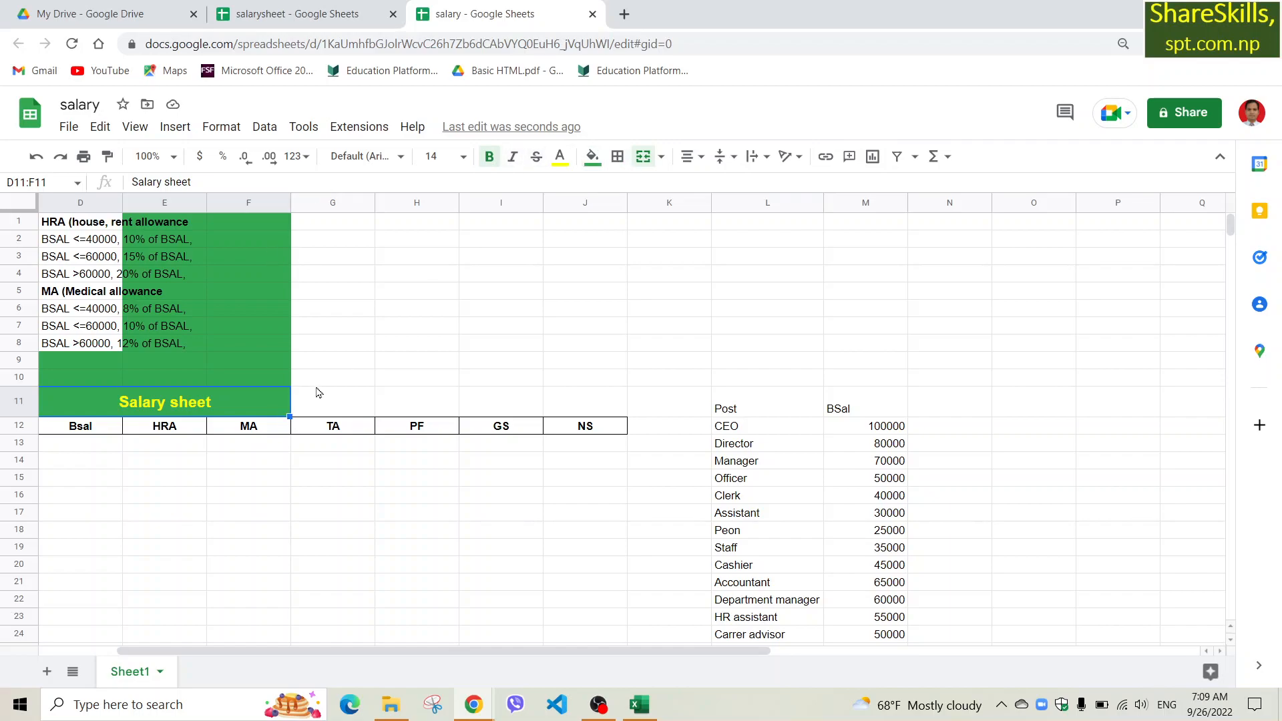
Step: Reset the fill color of D1:G10 to remove the green background around the allowance rules
click(342, 348)
drag(58, 223, 343, 353)
click(592, 157)
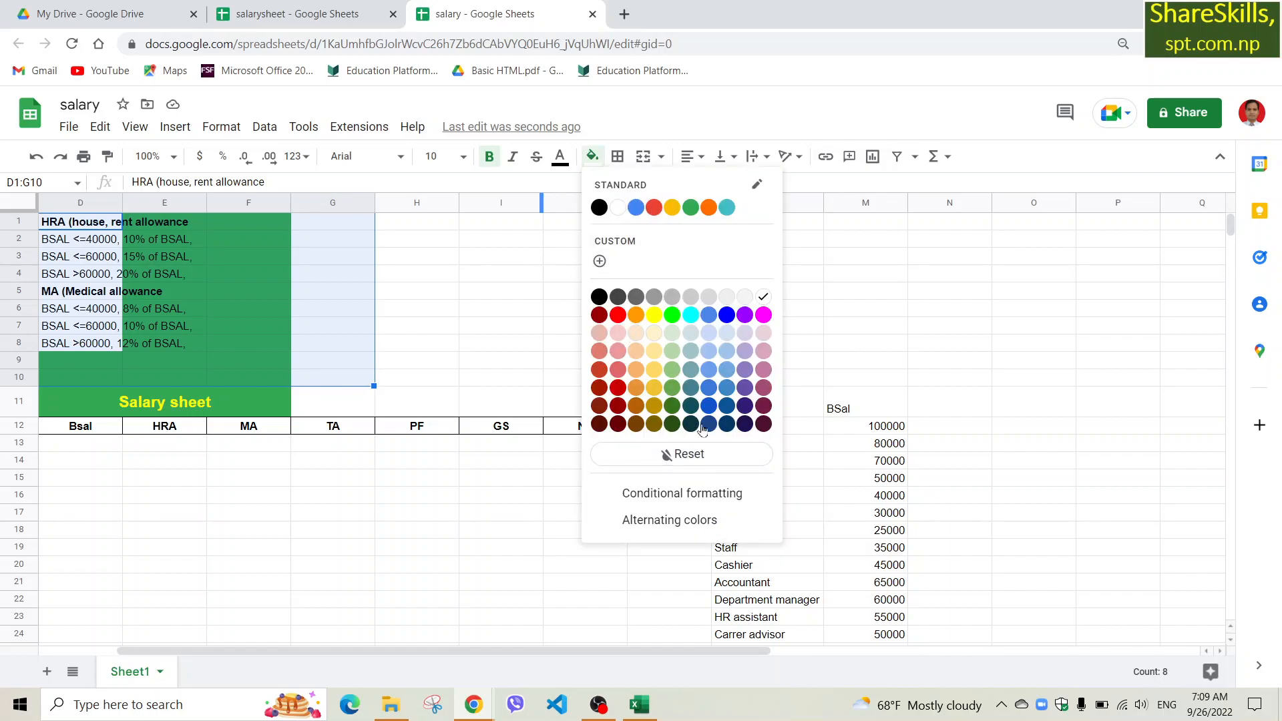
click(674, 454)
click(315, 263)
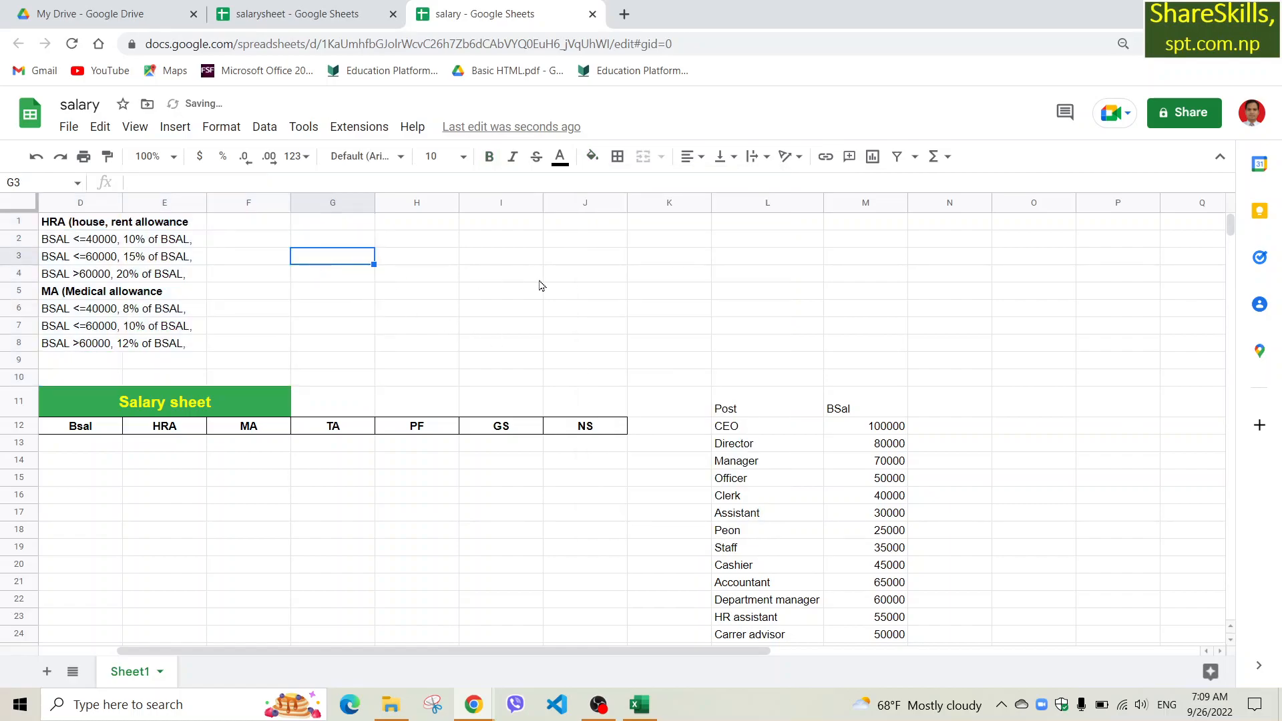
click(534, 275)
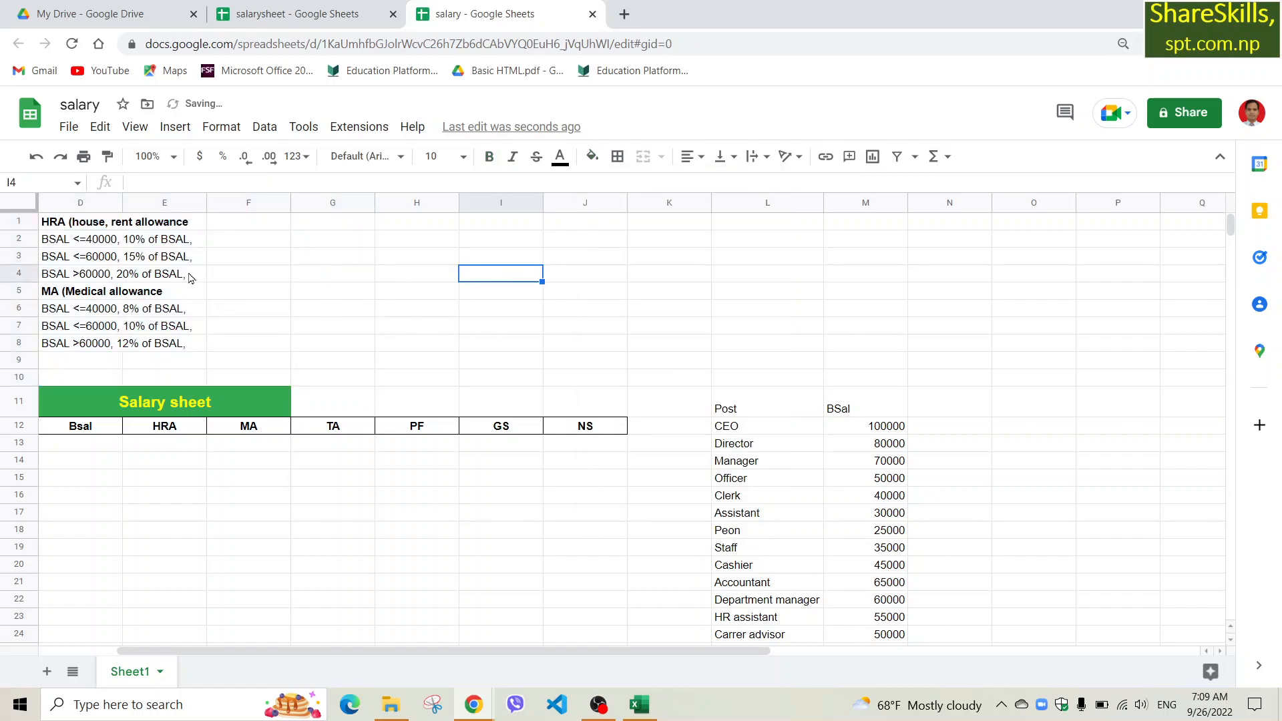
Step: Try to copy the TA and PF rules in N21:O21 of the salarysheet file and paste them transposed at F1 in the salary file
click(281, 224)
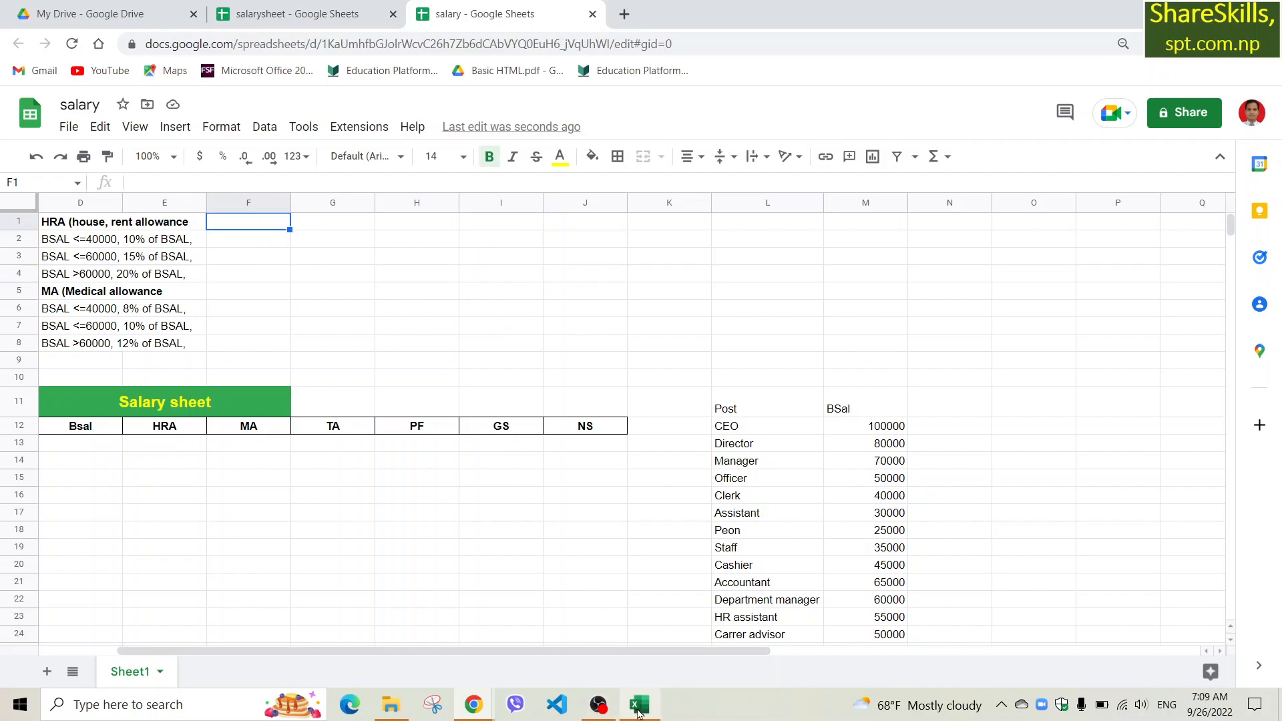
mouse_move(638, 710)
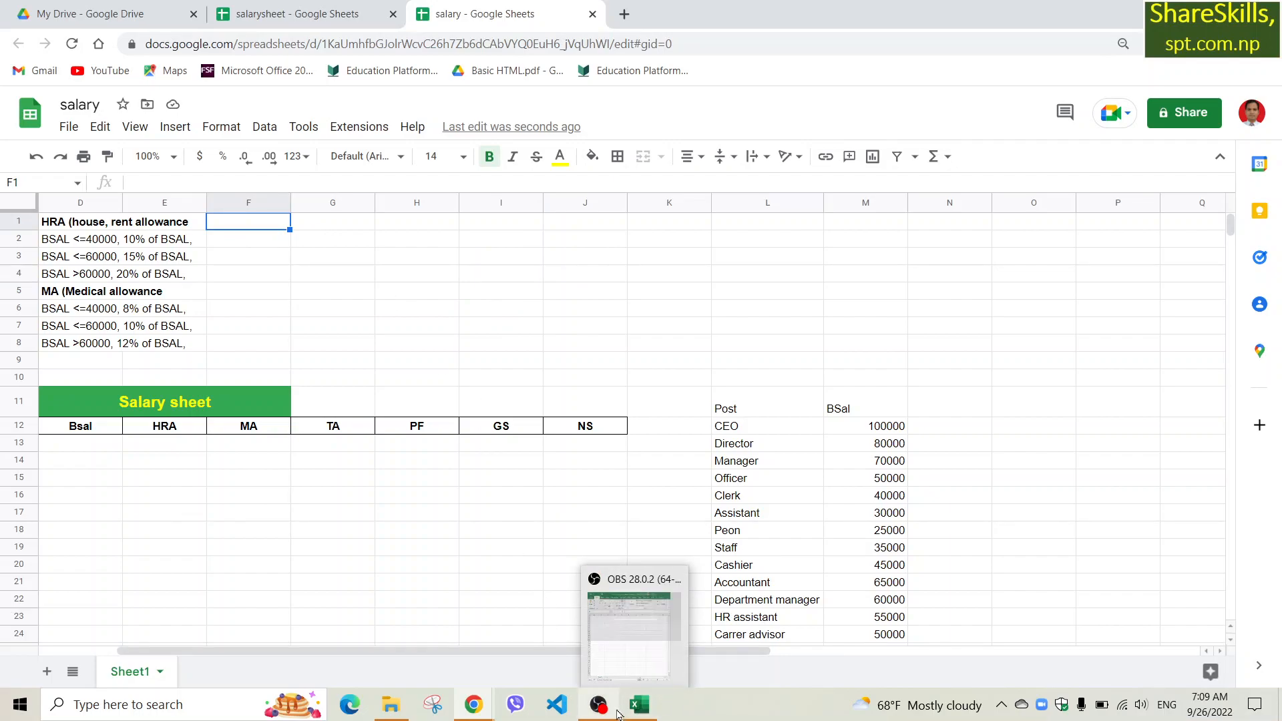
click(322, 17)
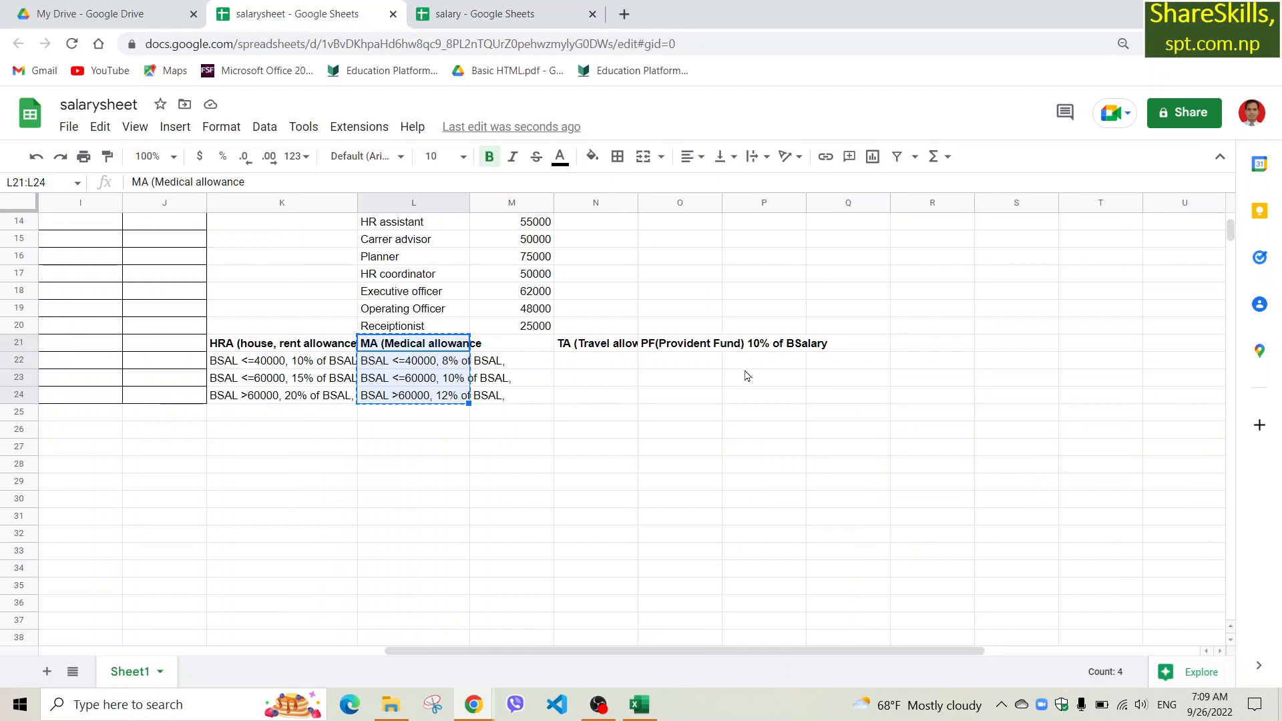
click(588, 349)
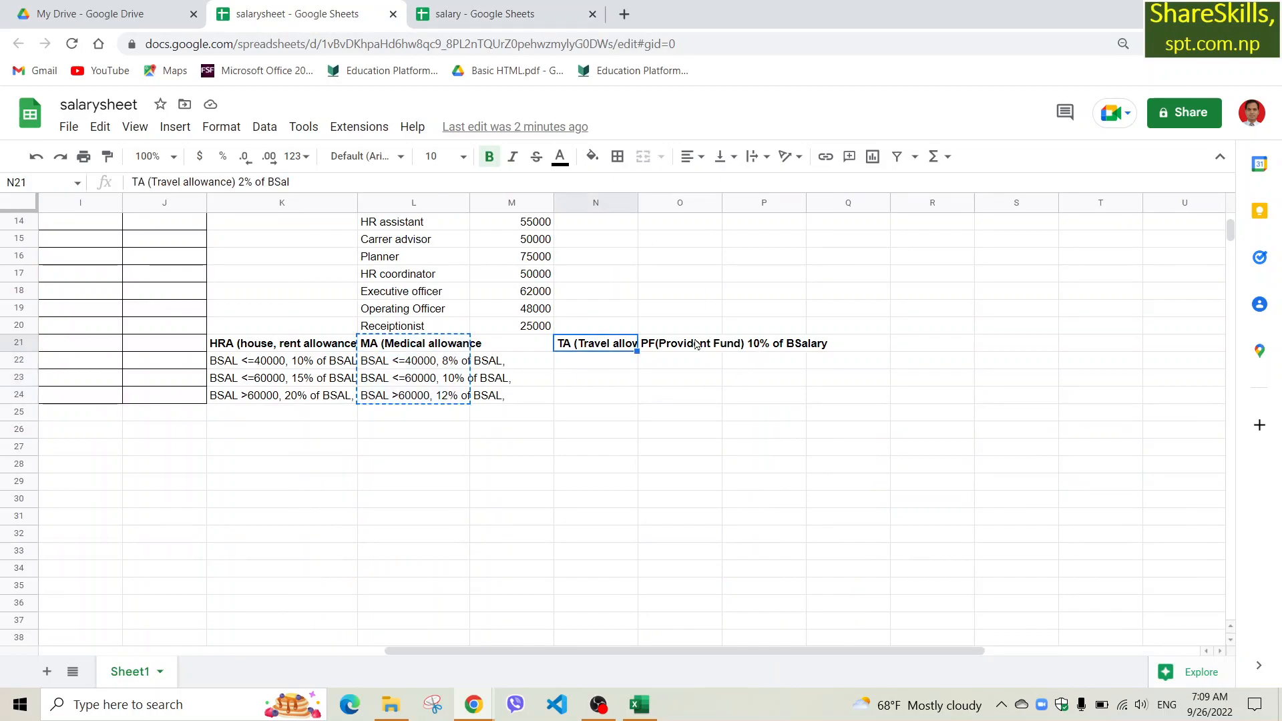
shift+click(660, 348)
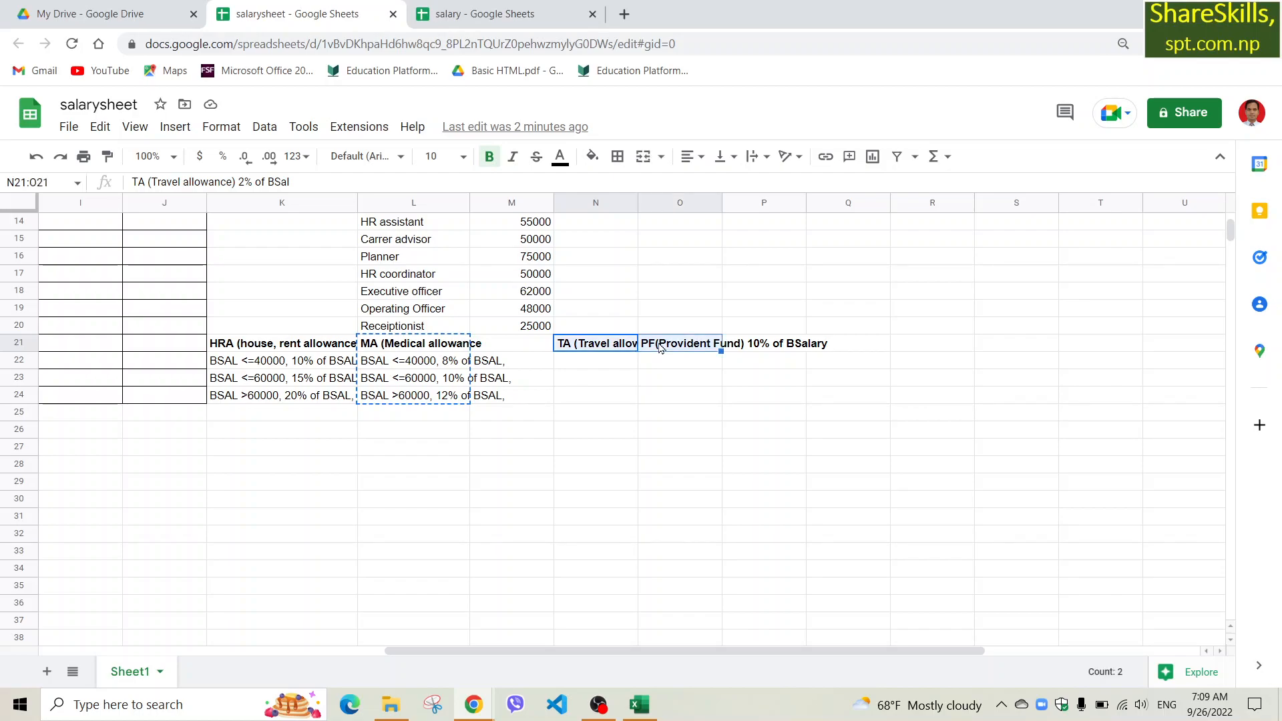
key(ctrl+c)
click(507, 14)
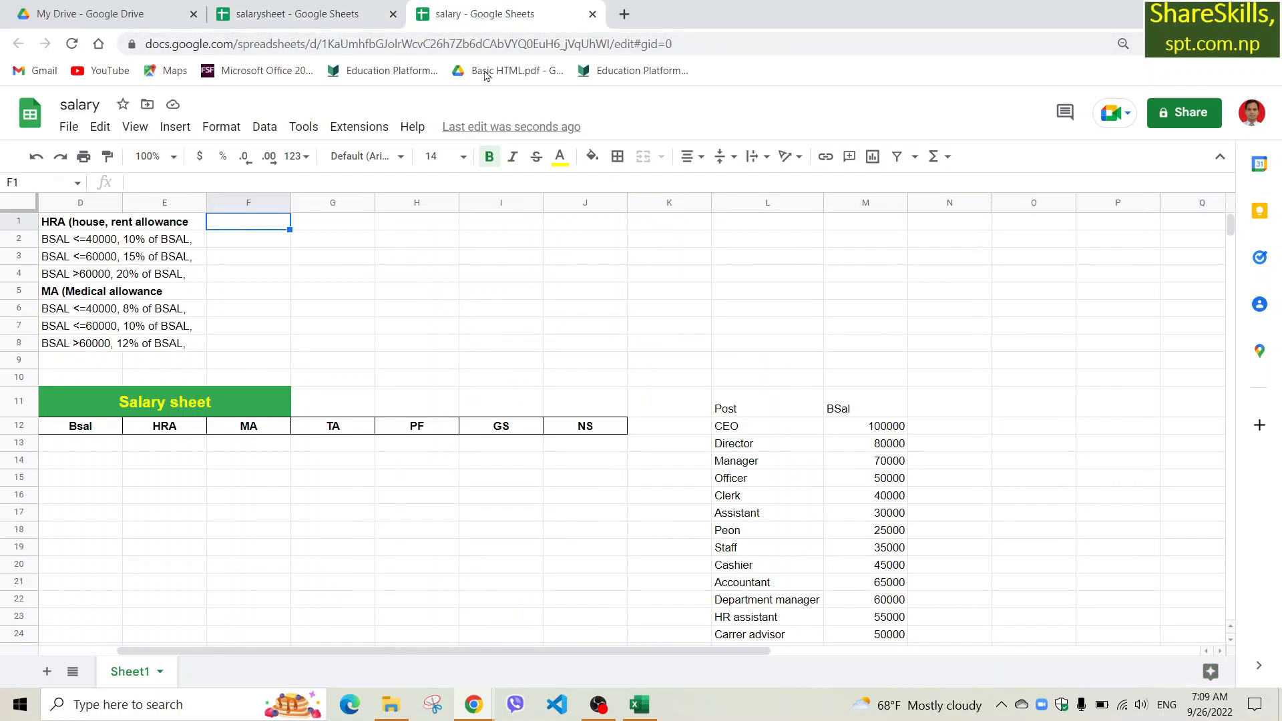
right_click(264, 227)
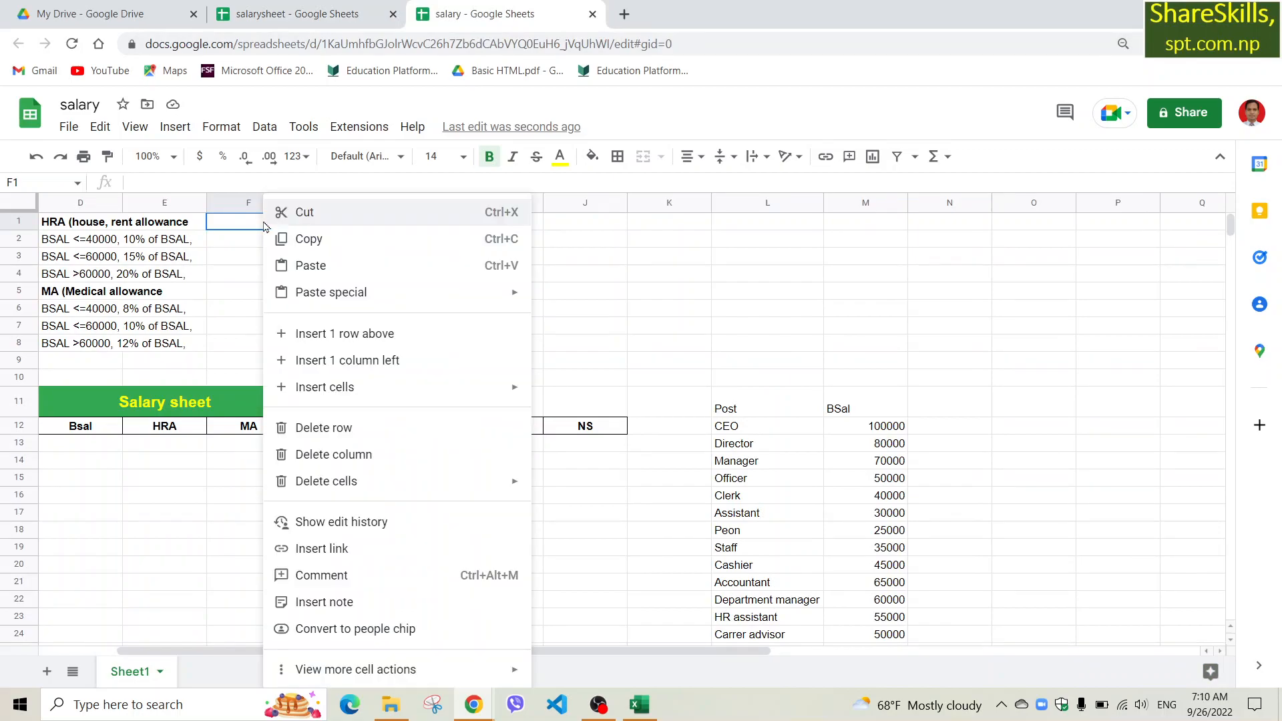
mouse_move(366, 300)
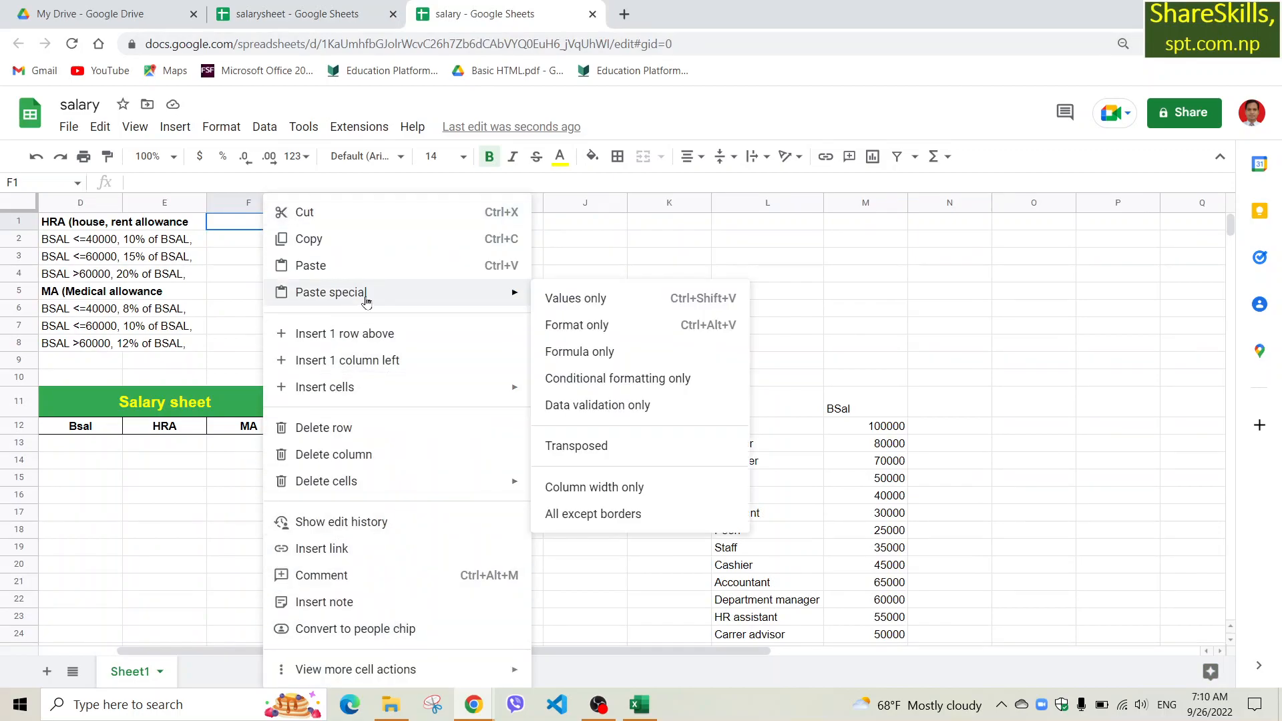
click(608, 453)
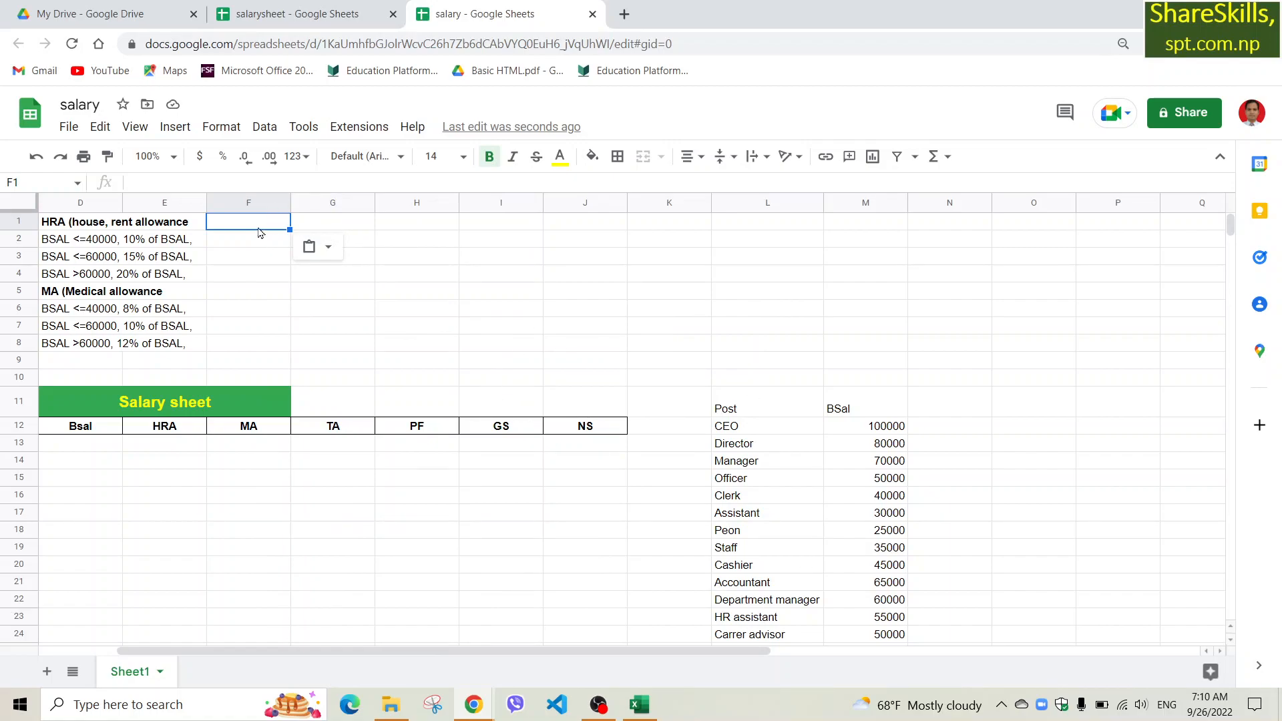
click(262, 257)
Step: Bring up the blank Book1 workbook in Excel and close it
click(639, 705)
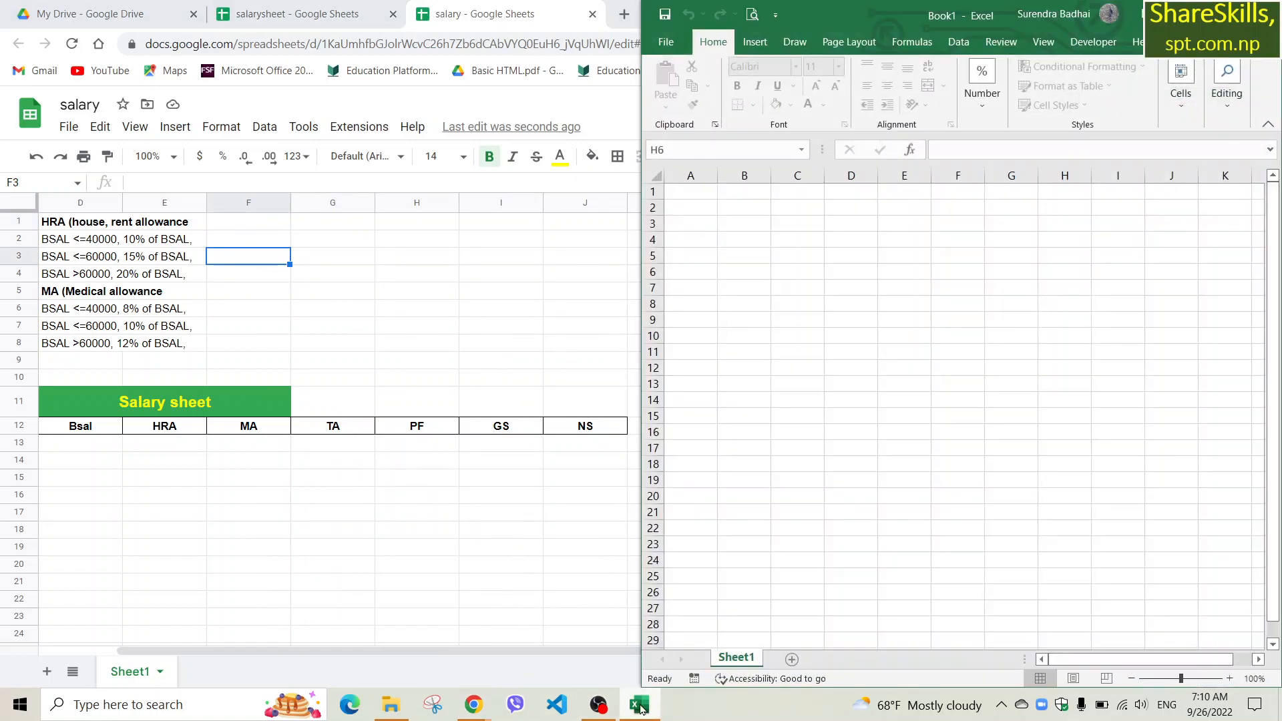
click(641, 705)
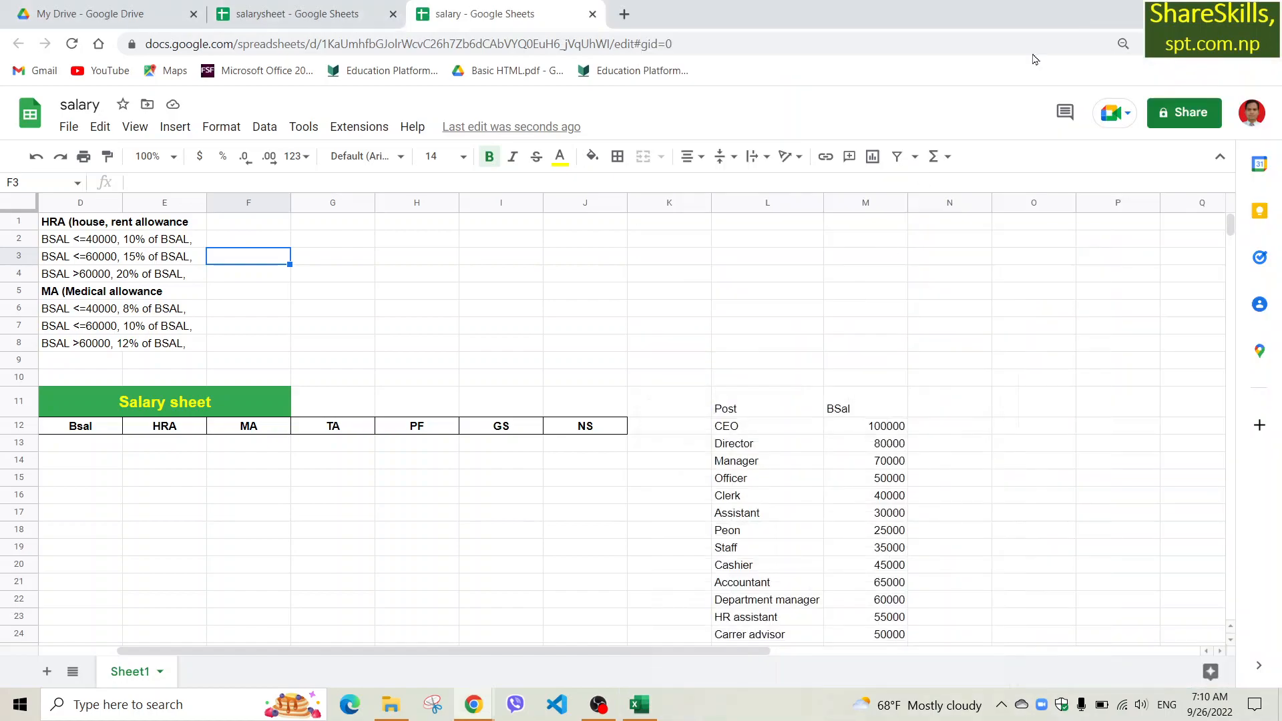
click(640, 705)
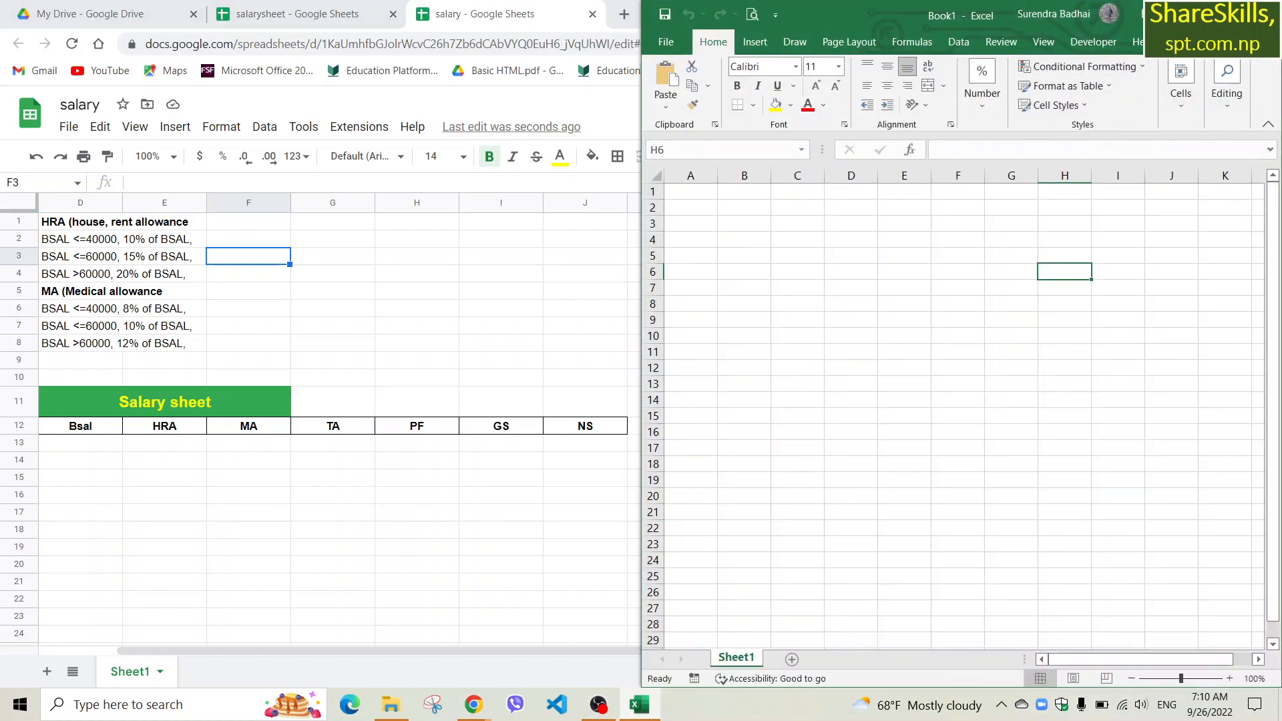
click(1264, 13)
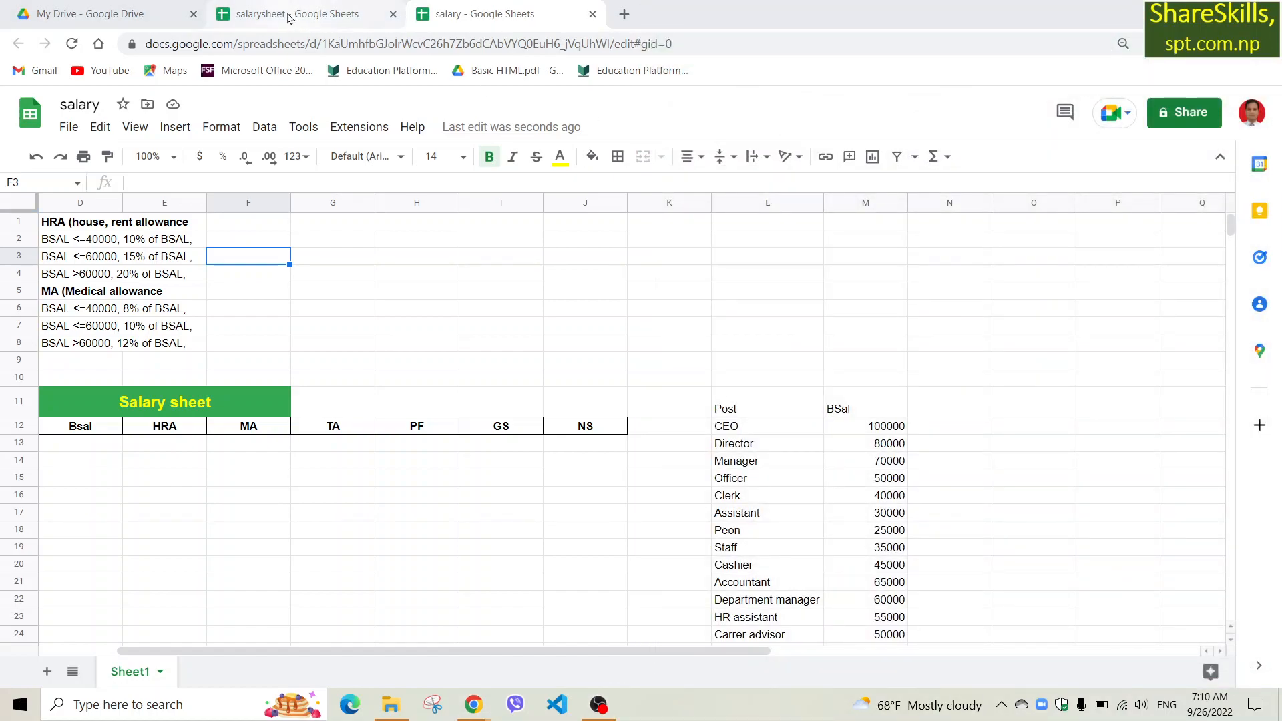
Step: Try to copy N21:P21 of the salarysheet file and paste it transposed at F1 in the salary file
click(289, 17)
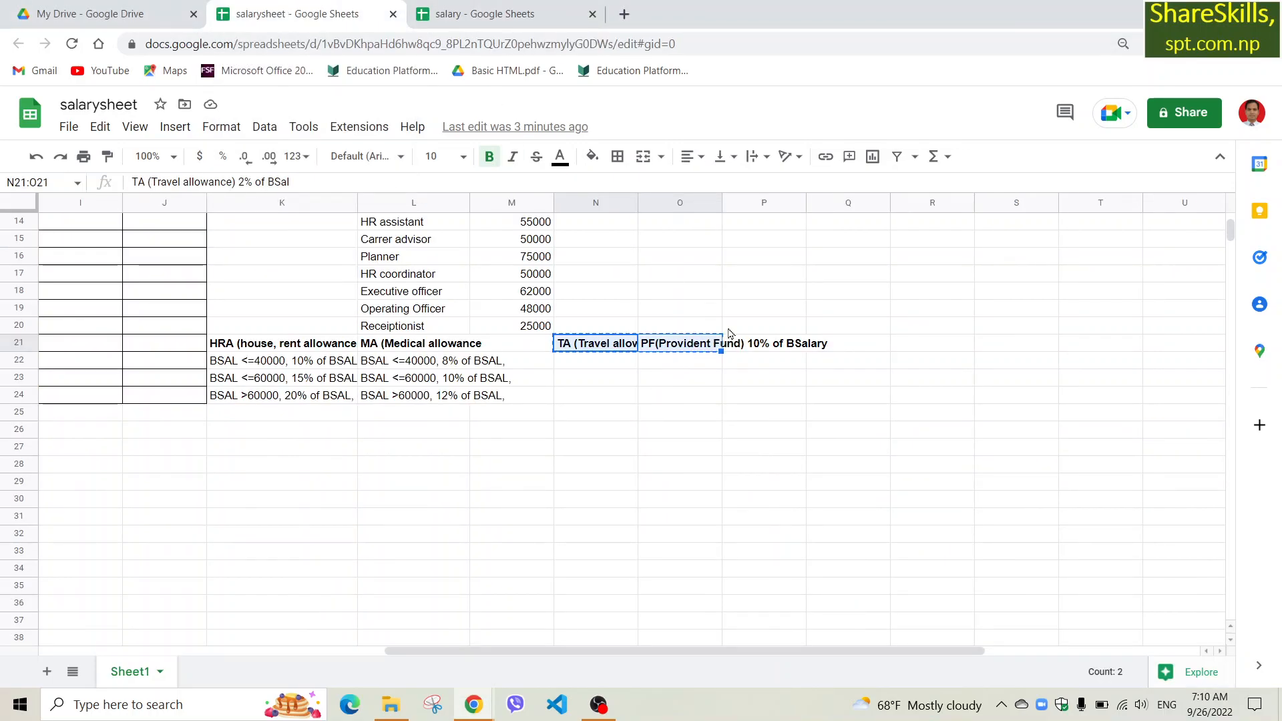
key(shift+Right)
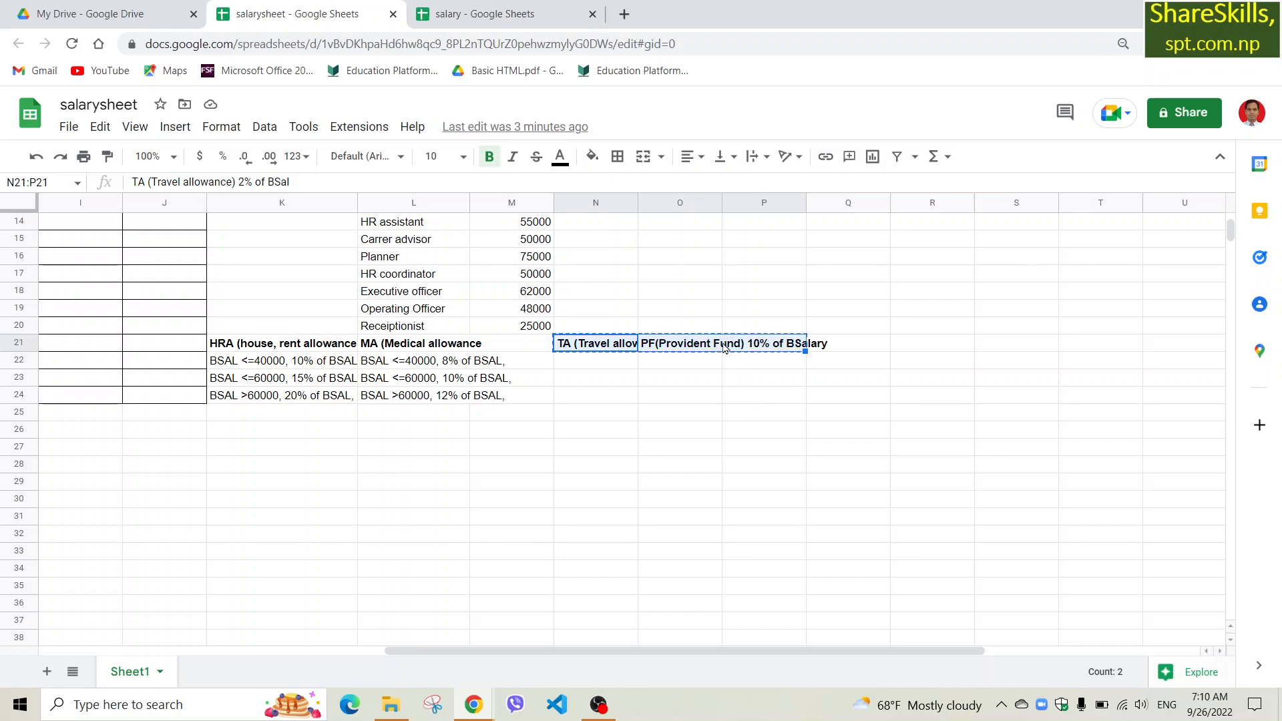
click(447, 15)
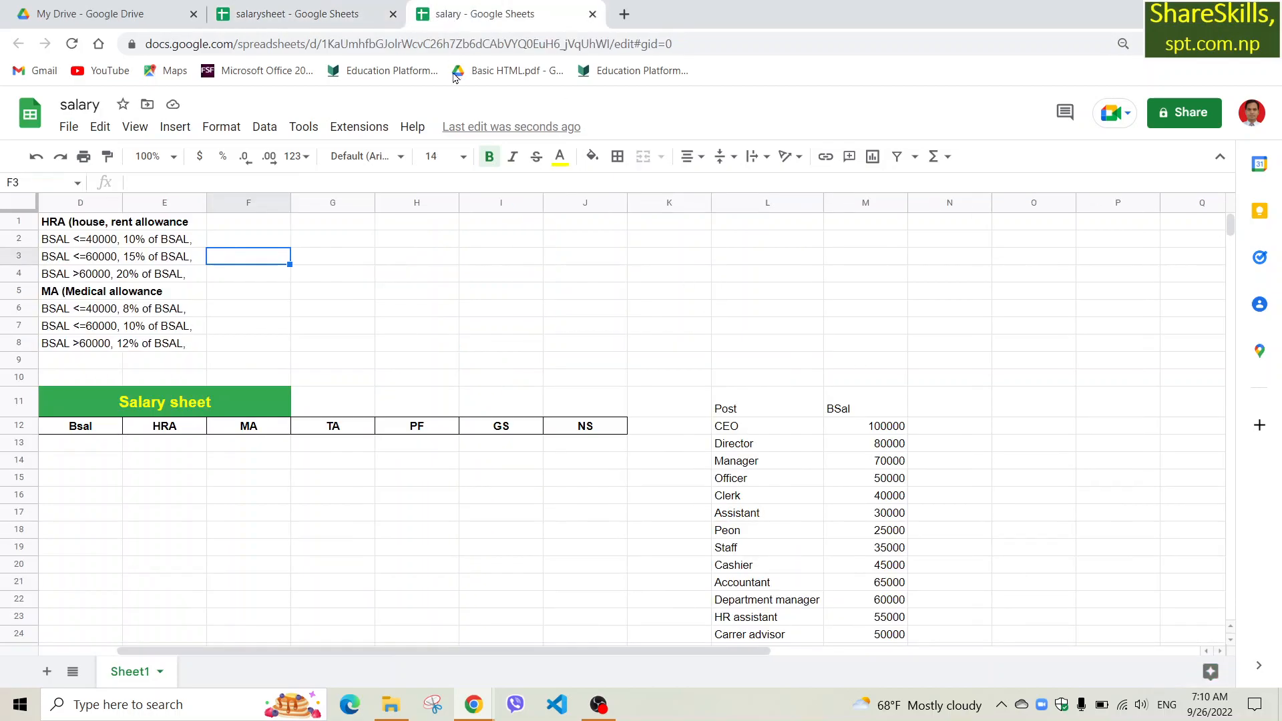
click(263, 227)
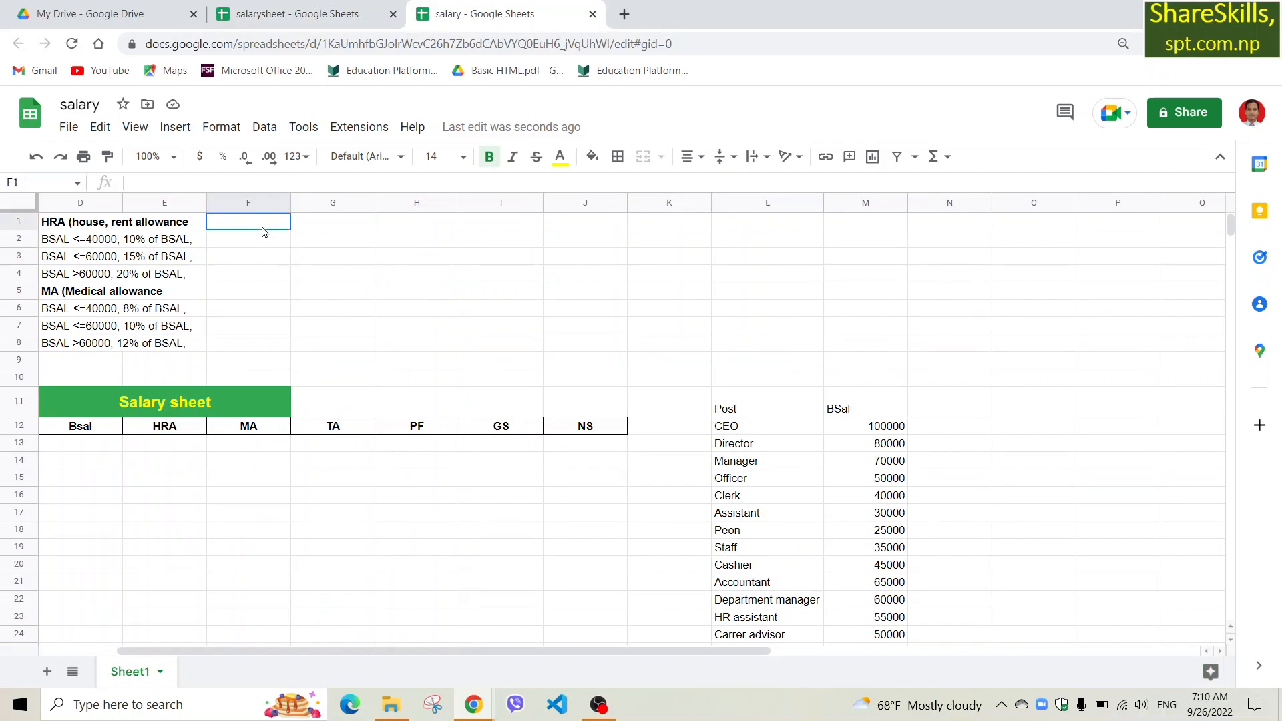
right_click(256, 225)
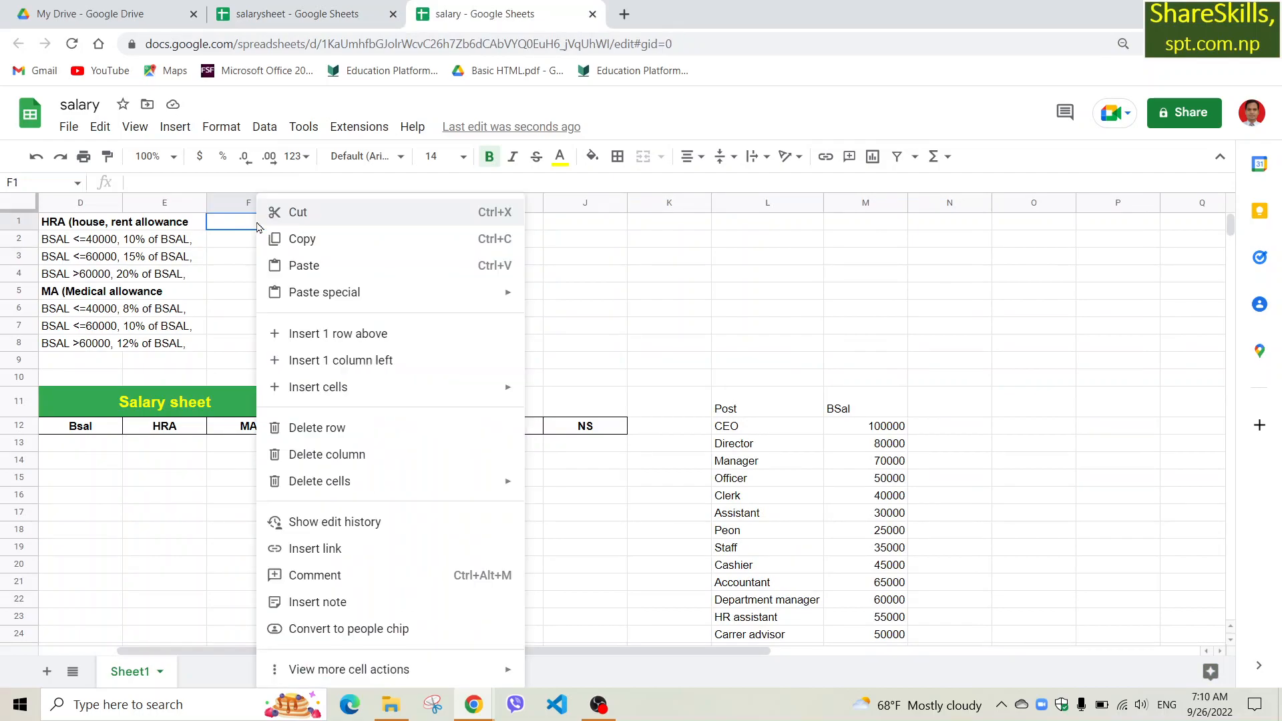
mouse_move(331, 298)
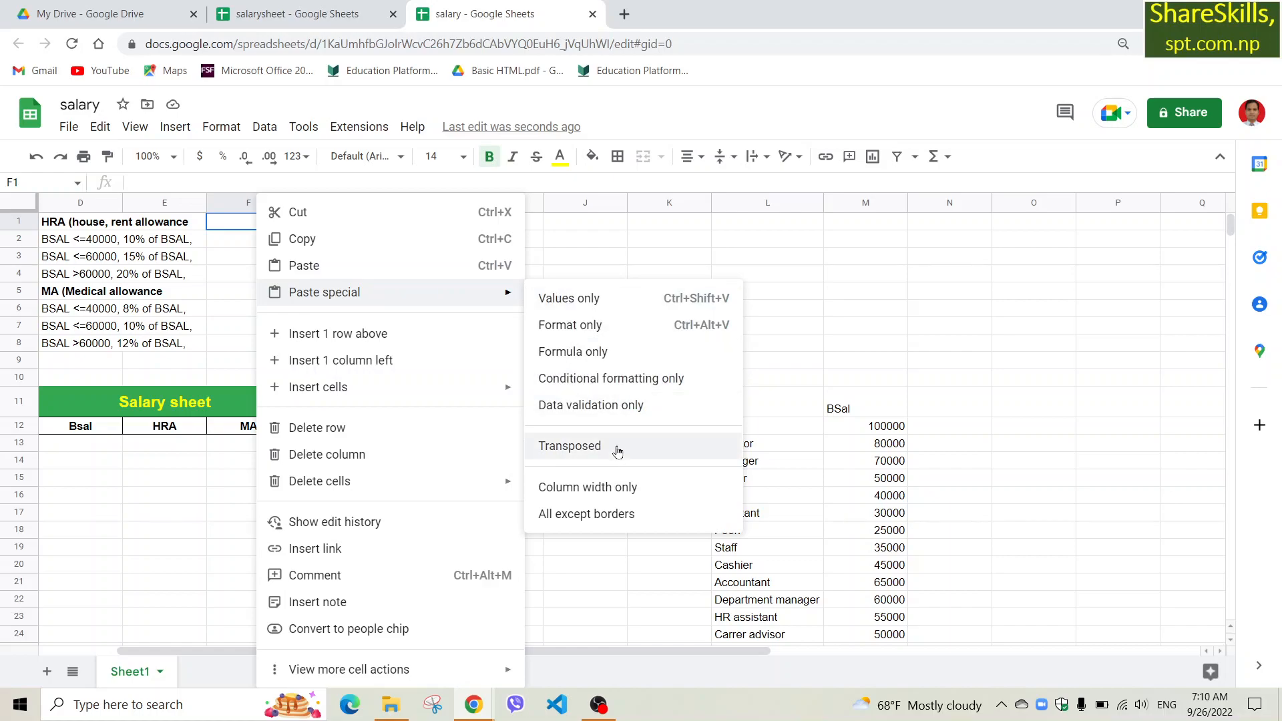
click(588, 446)
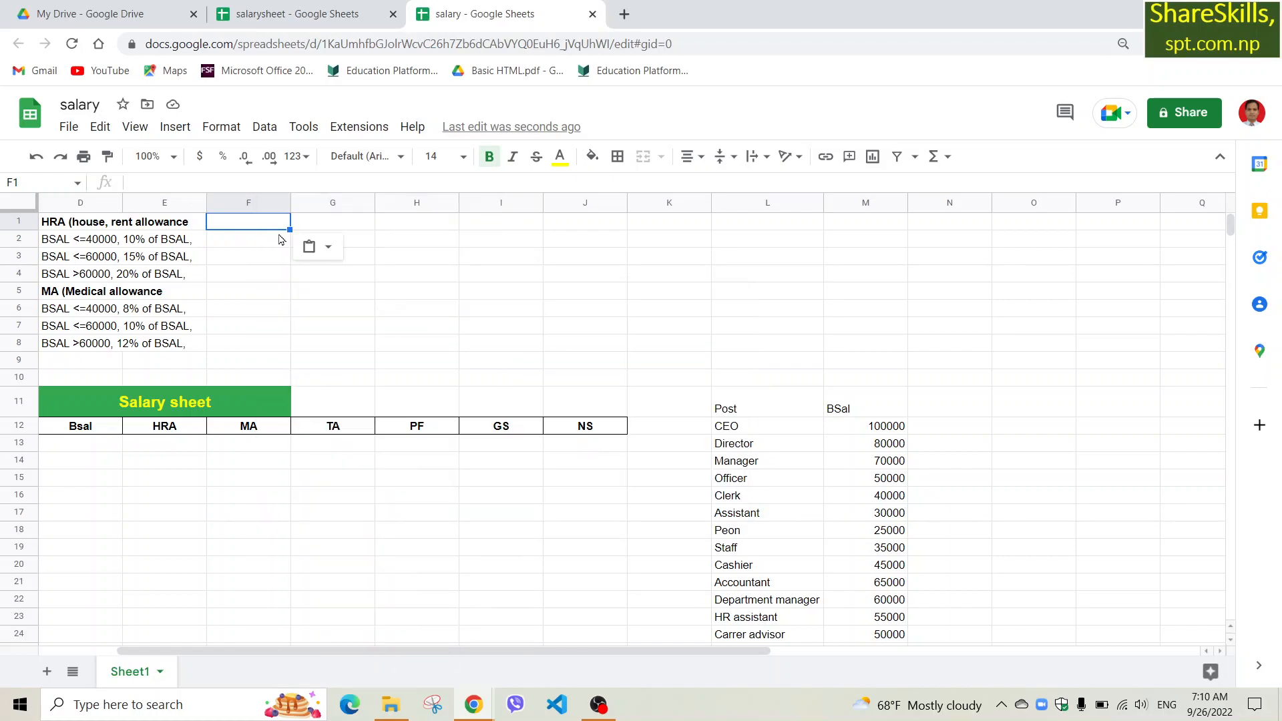
Step: Try the values-only paste option at F1 and undo the resulting paste
click(325, 248)
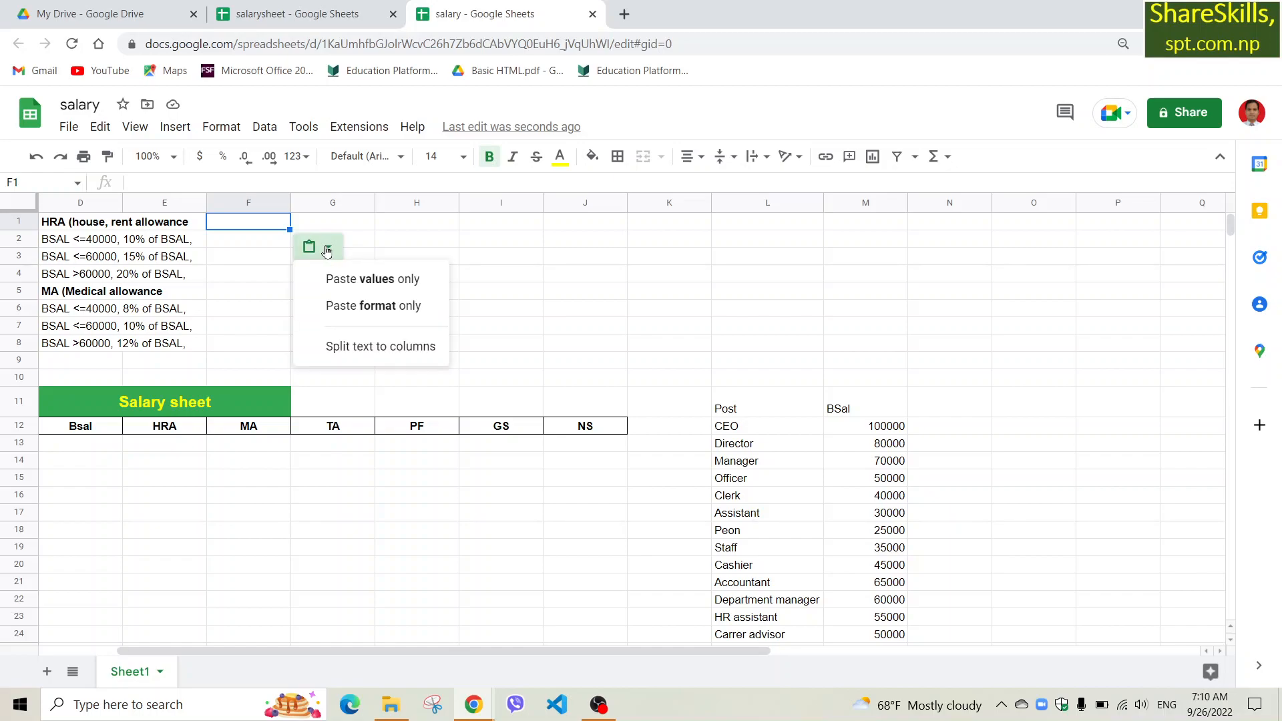
click(402, 280)
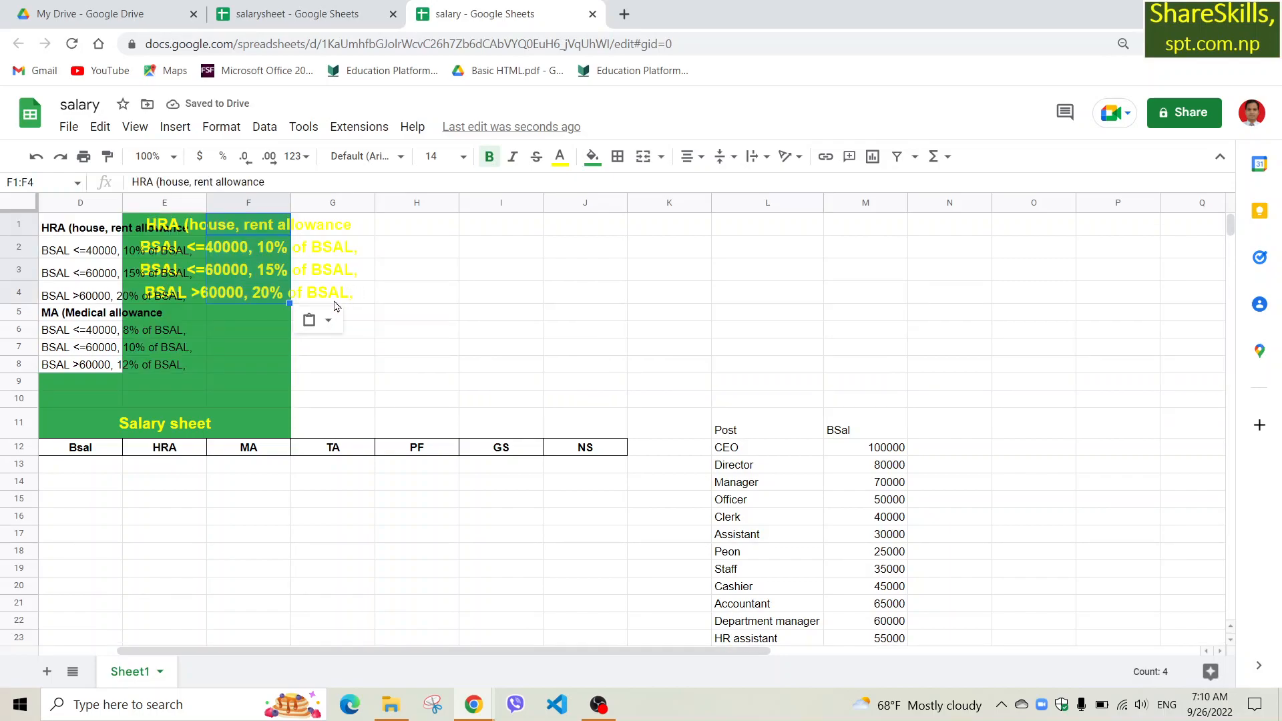
key(ctrl+z)
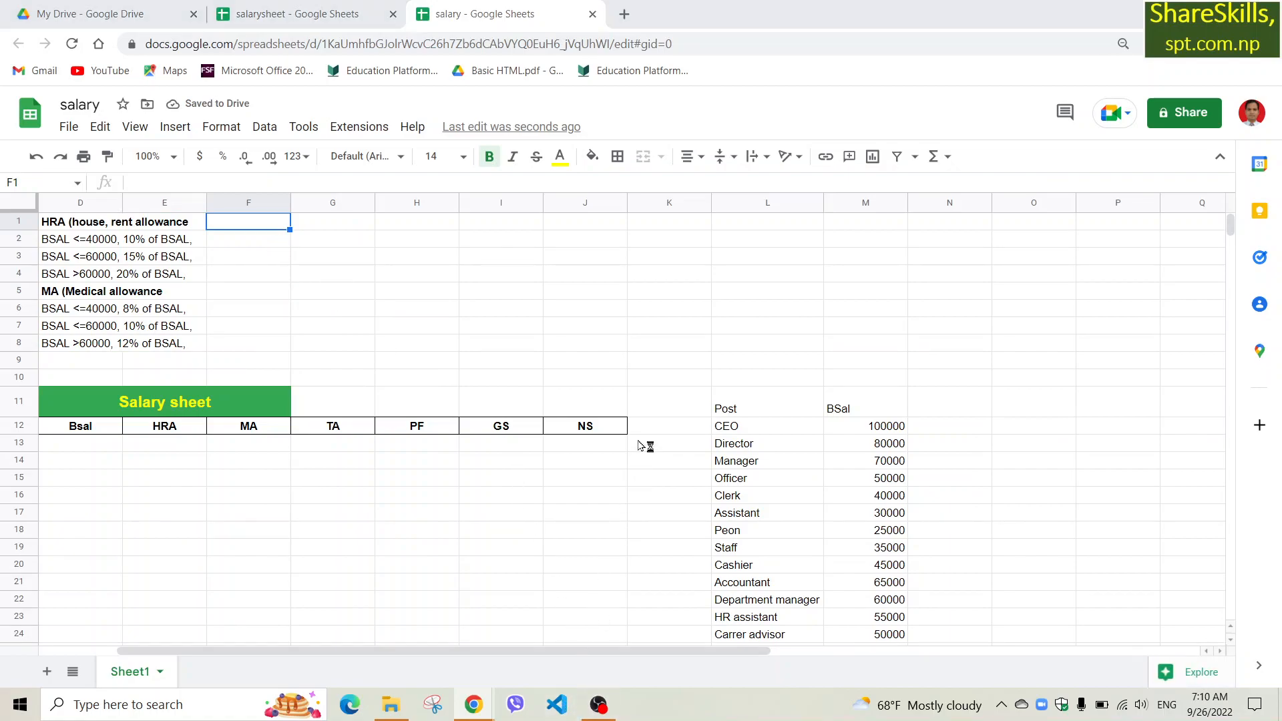
Step: Bring up the Visual Studio Code window and close it
click(563, 703)
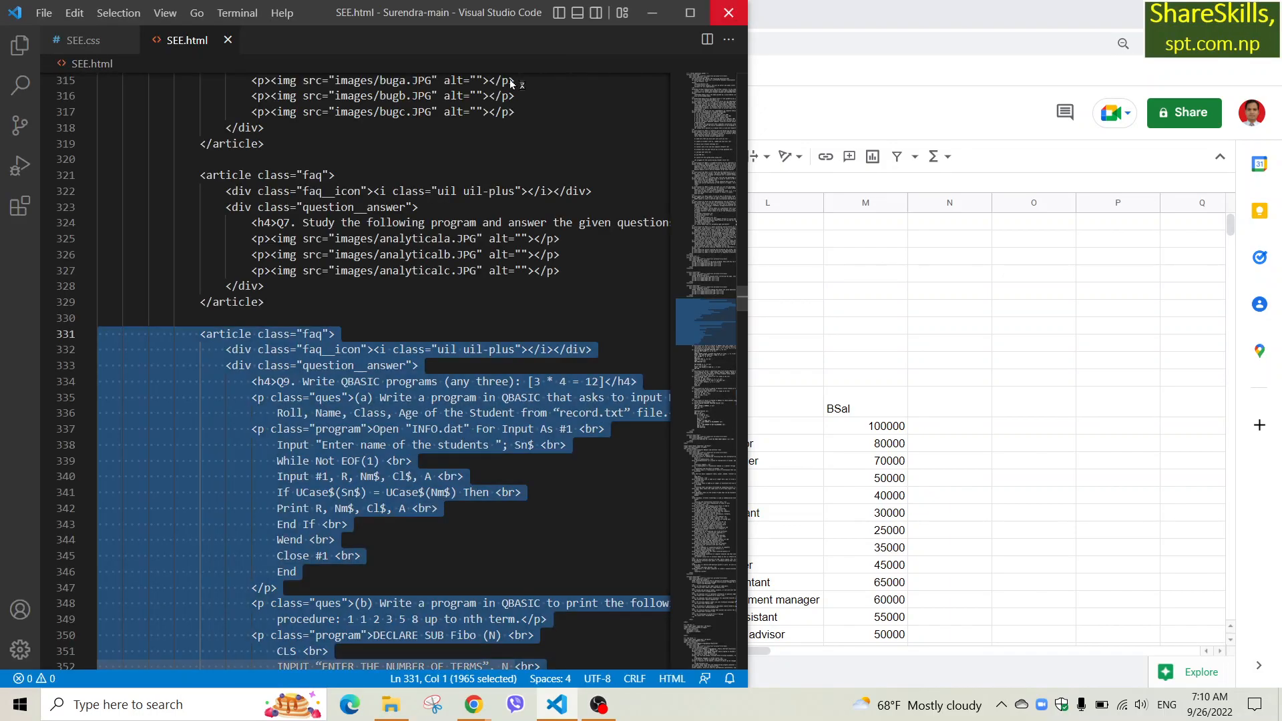
click(720, 11)
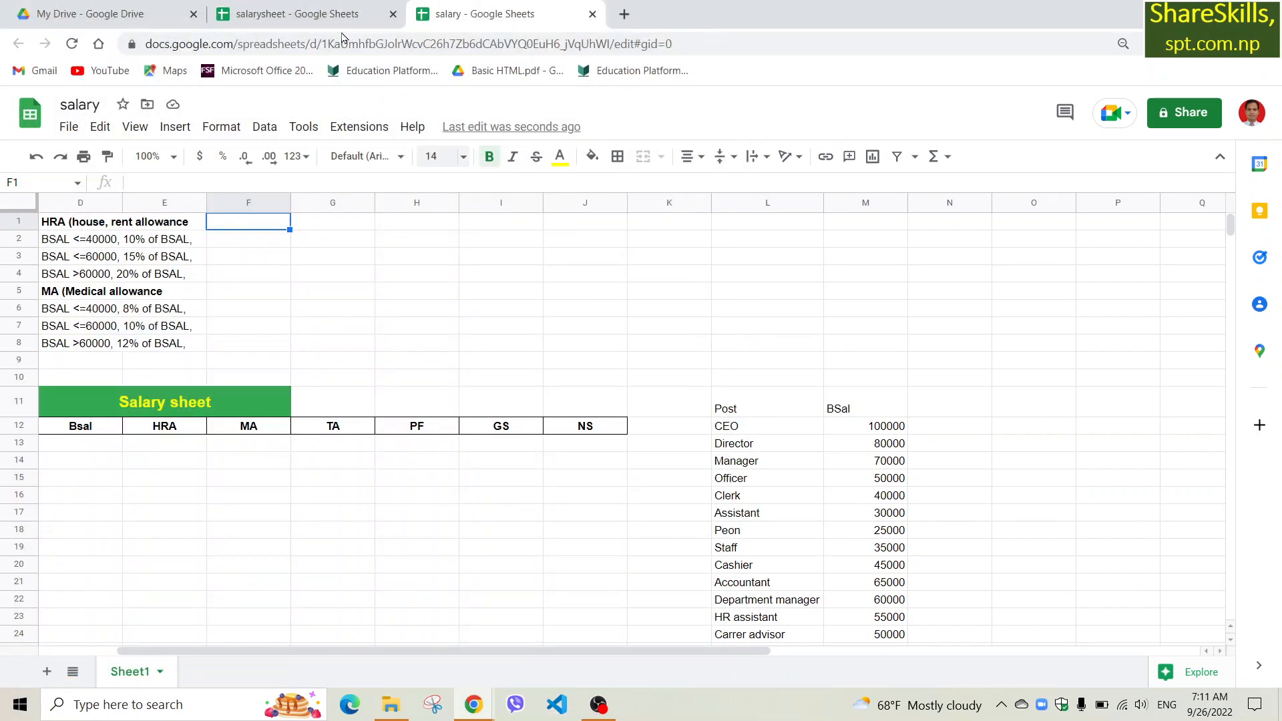
Step: Copy the TA (Travel allowance) rule in N21 of the salarysheet file and paste it at F1 in the salary file
click(298, 15)
scroll(595, 388, up, 5)
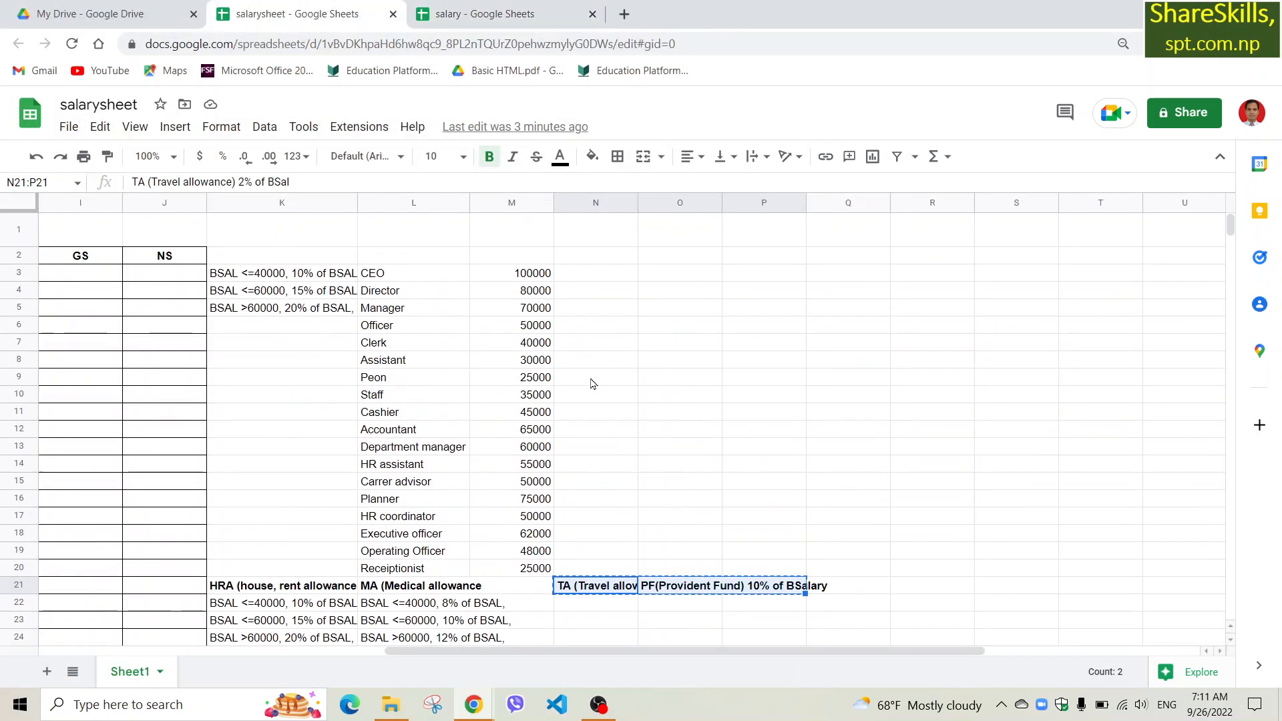
scroll(461, 517, down, 4)
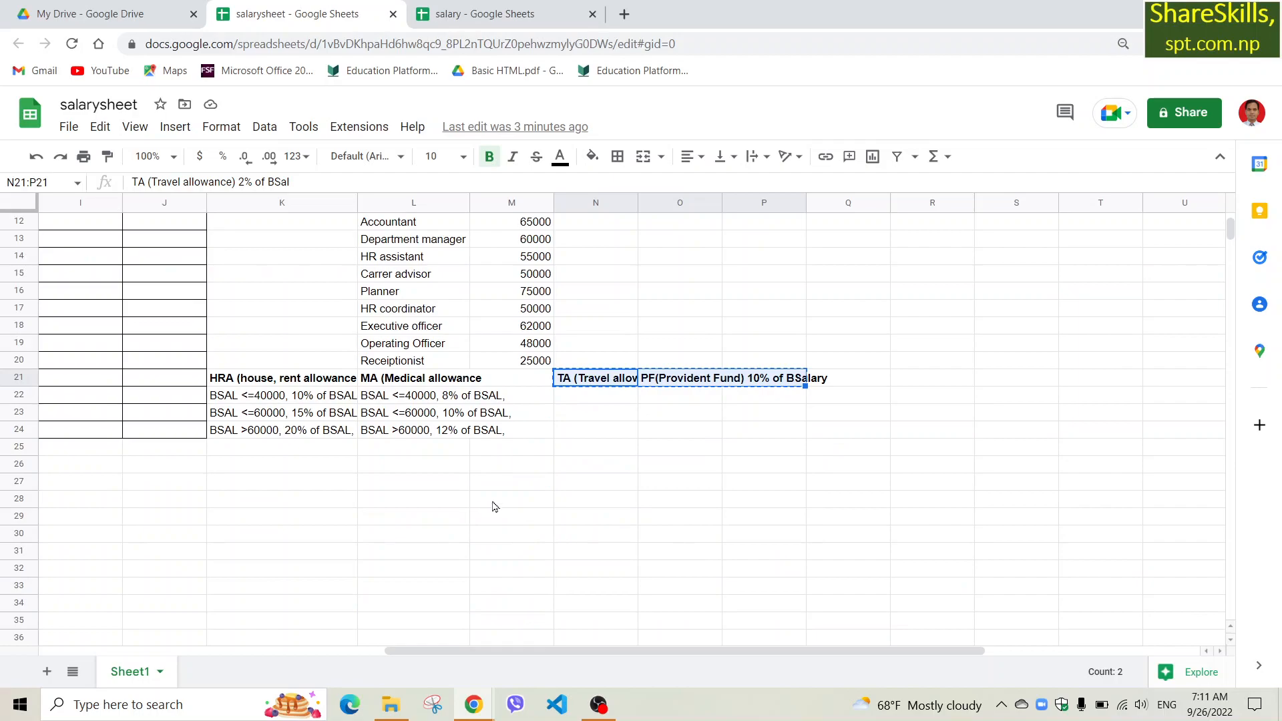
click(599, 384)
click(588, 417)
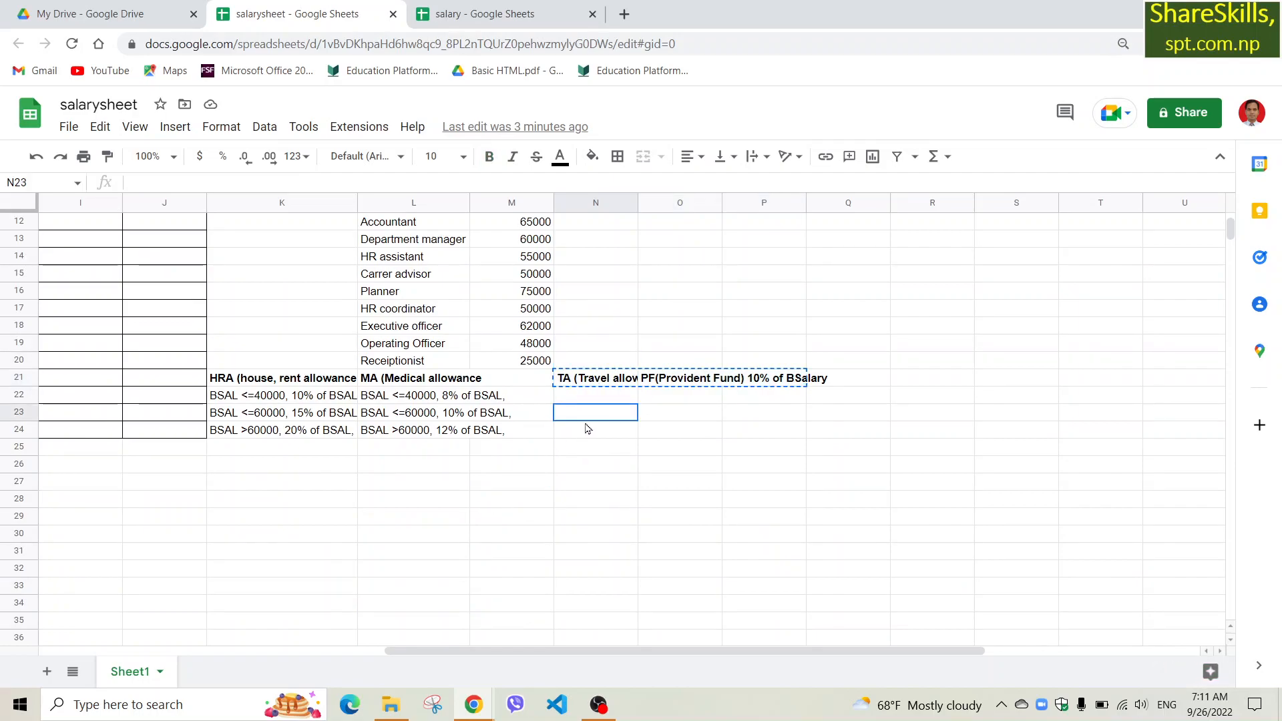
click(596, 381)
key(ctrl+c)
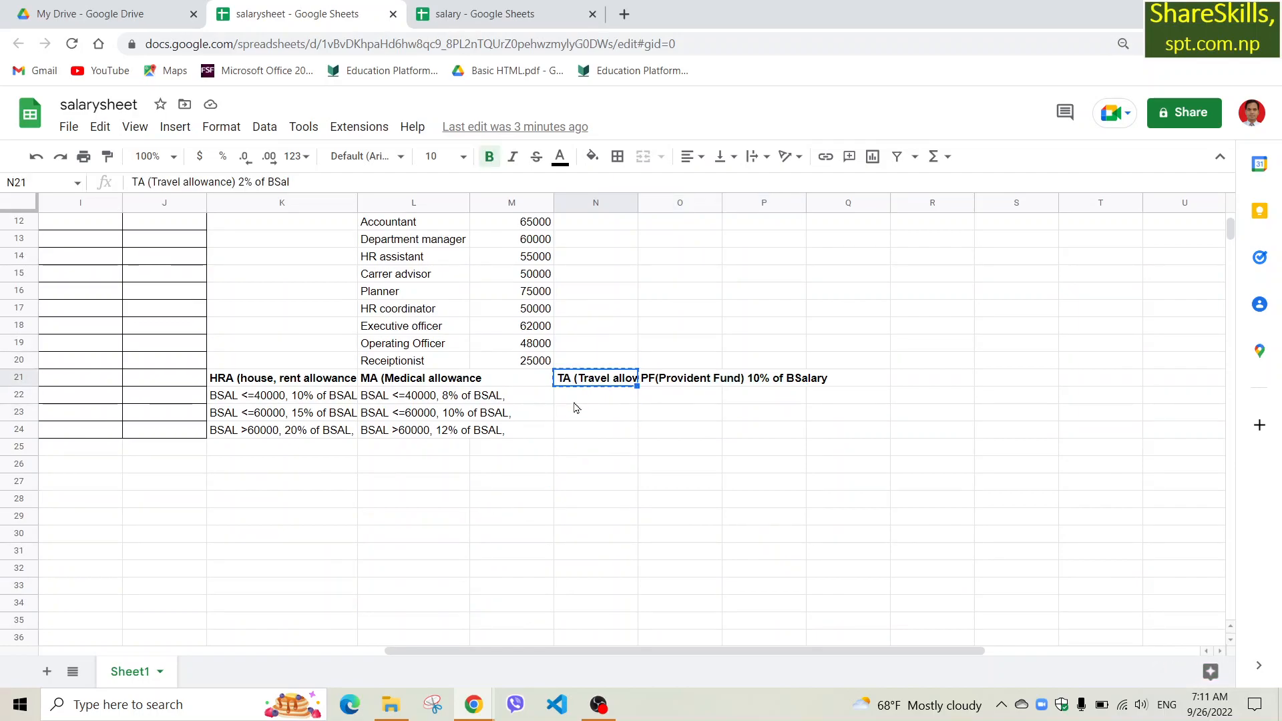
click(471, 20)
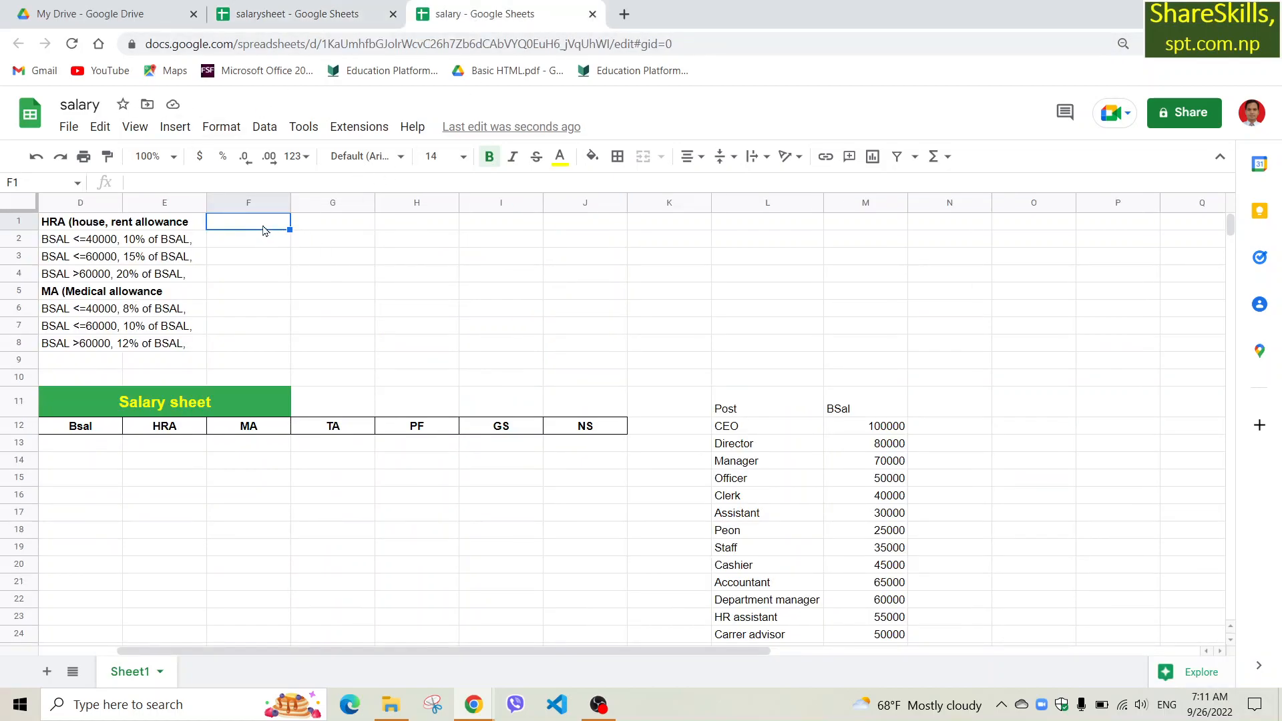
key(ctrl+v)
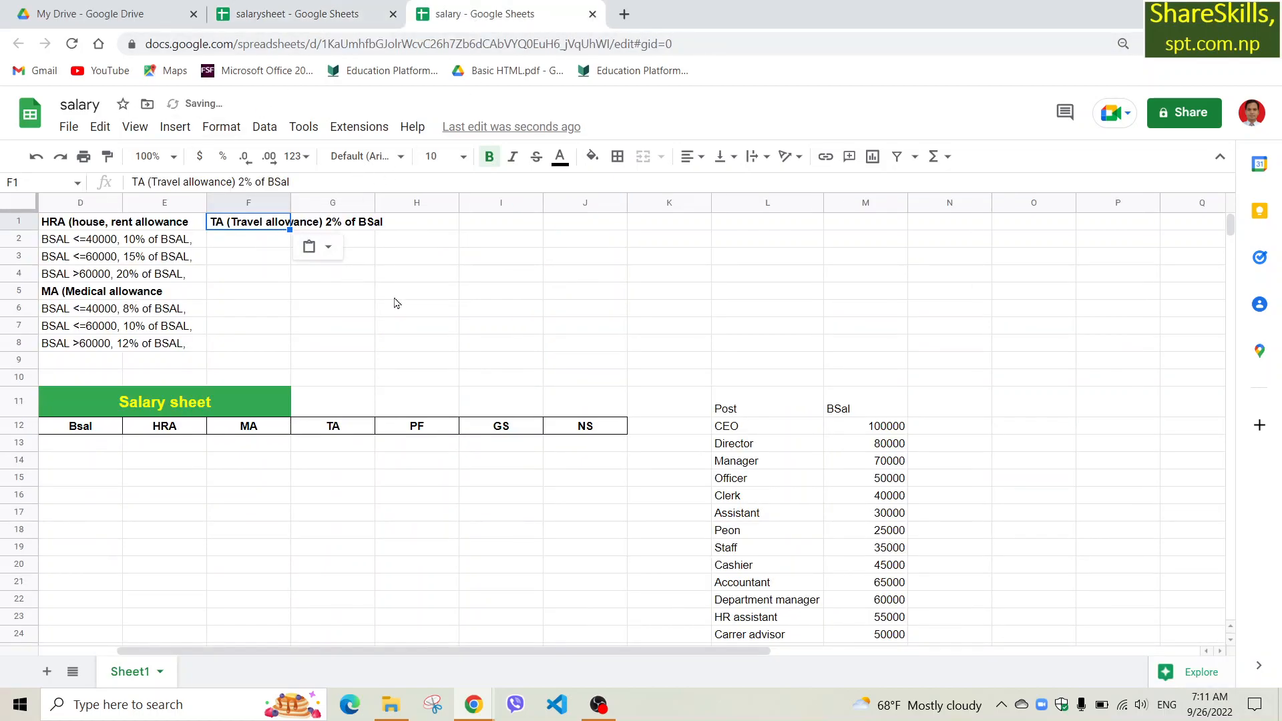
Step: Copy the PF (Provident Fund) rule in O21 of the salarysheet file and paste it at F2 in the salary file
click(234, 247)
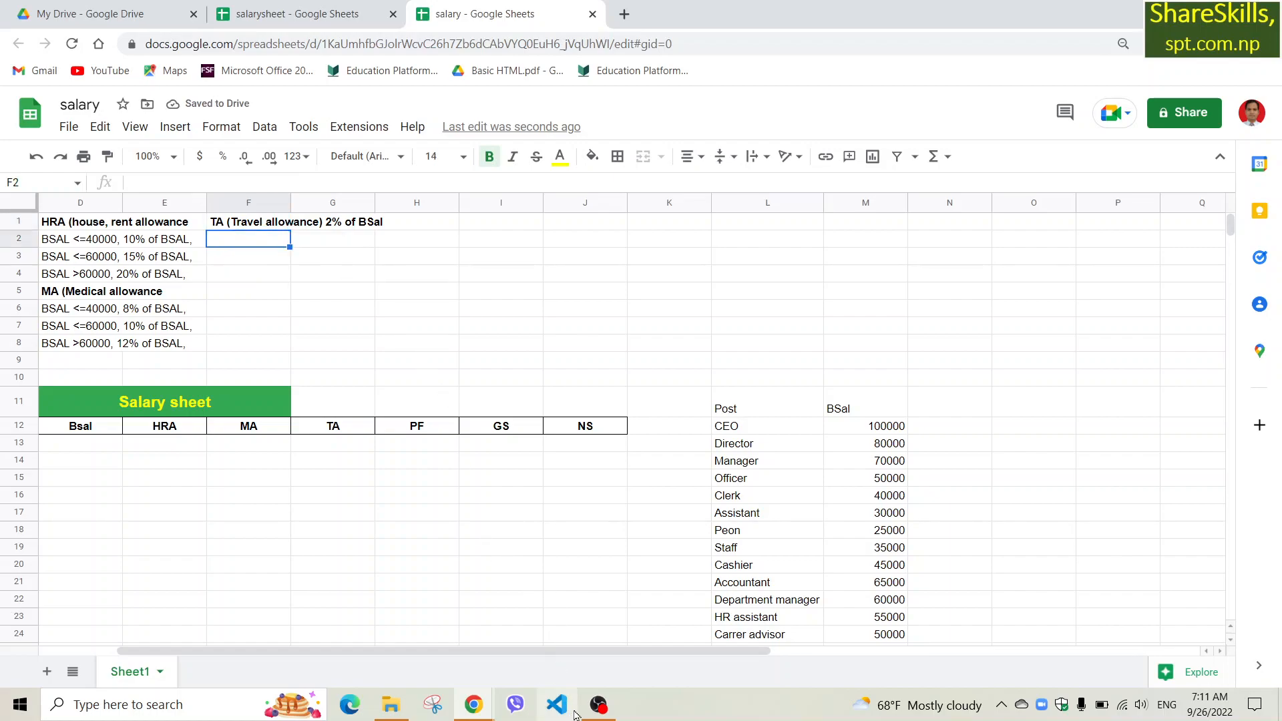
click(292, 16)
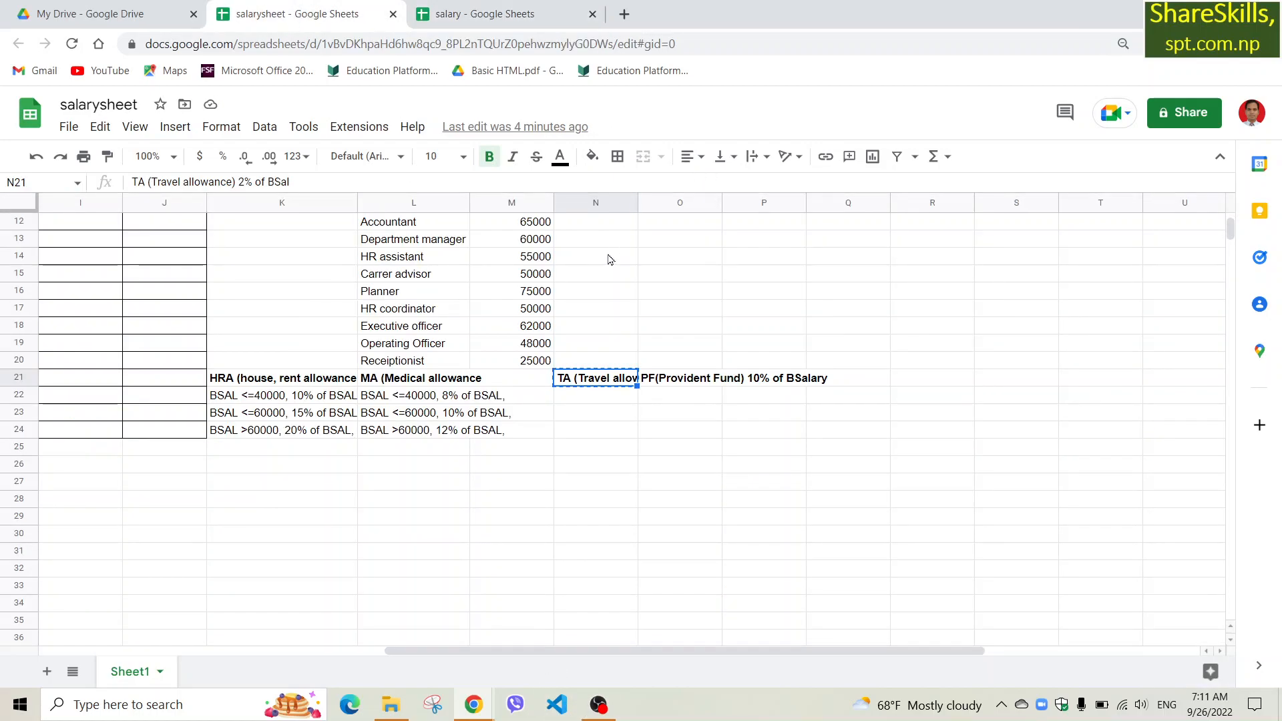
click(702, 382)
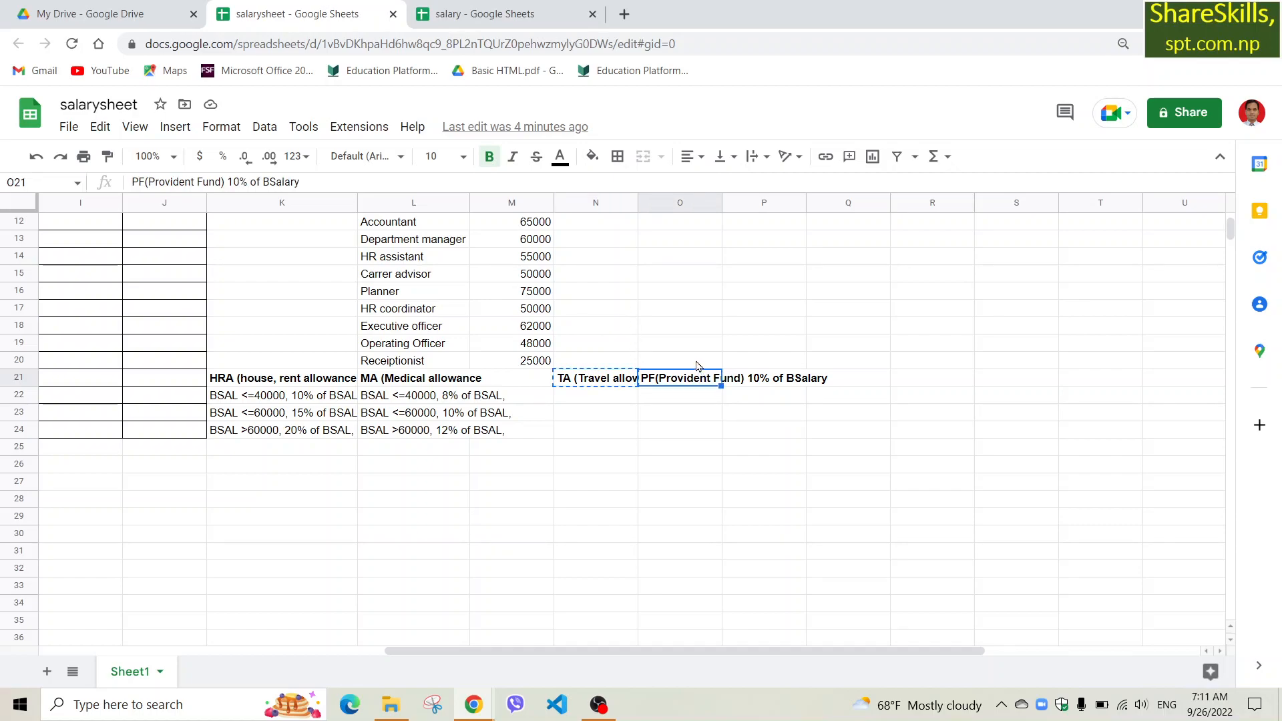
key(ctrl+c)
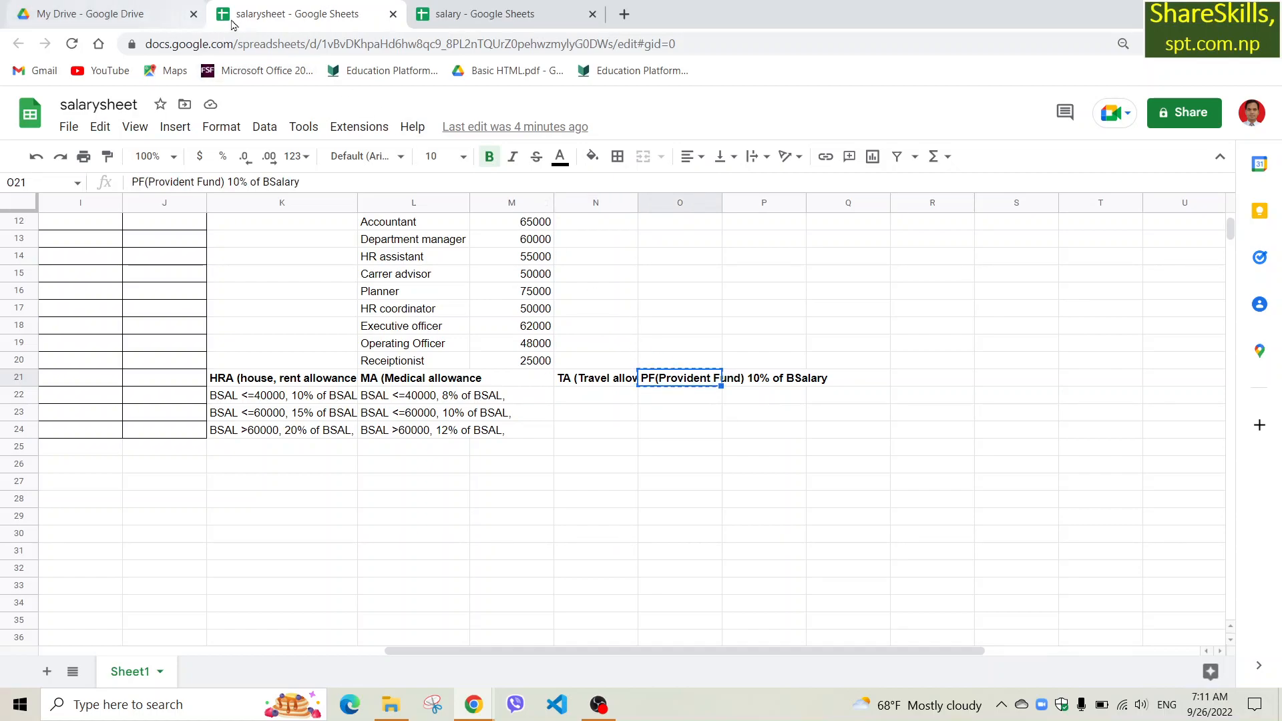
click(506, 16)
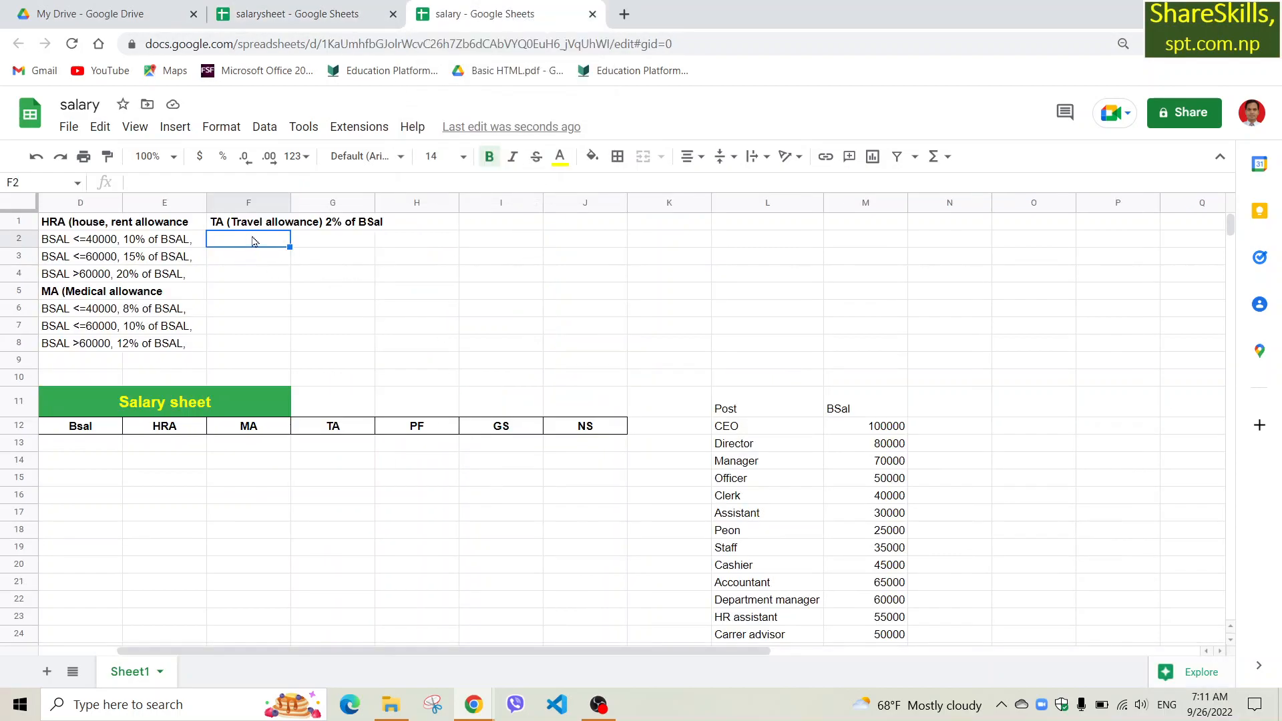
key(ctrl+v)
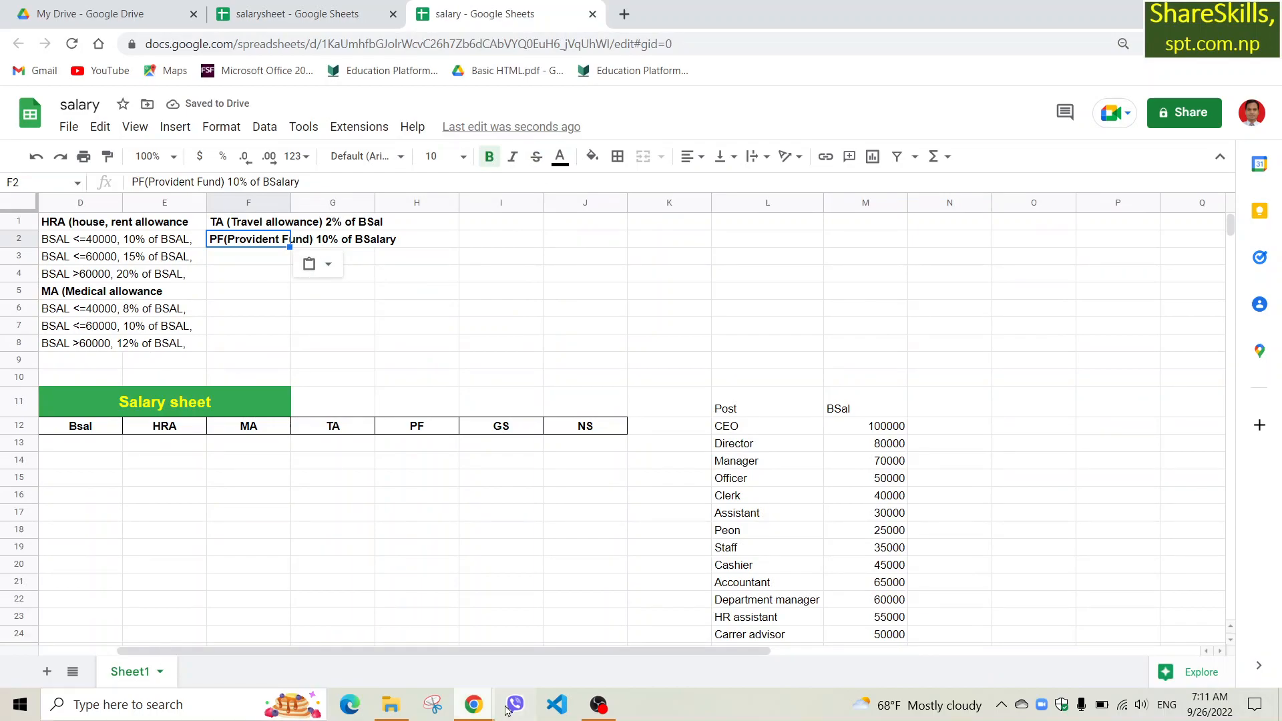
Step: Apply all borders to the salary table range A12:J42
drag(369, 651, 290, 663)
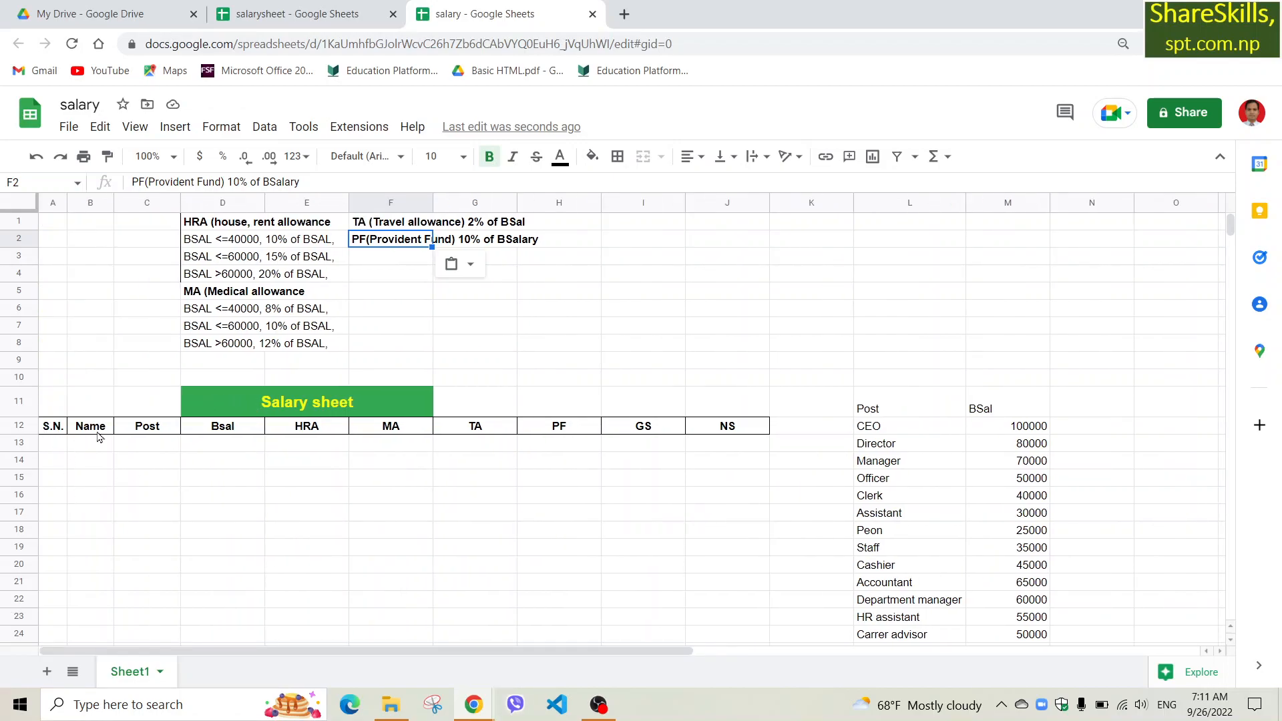
drag(56, 431, 734, 600)
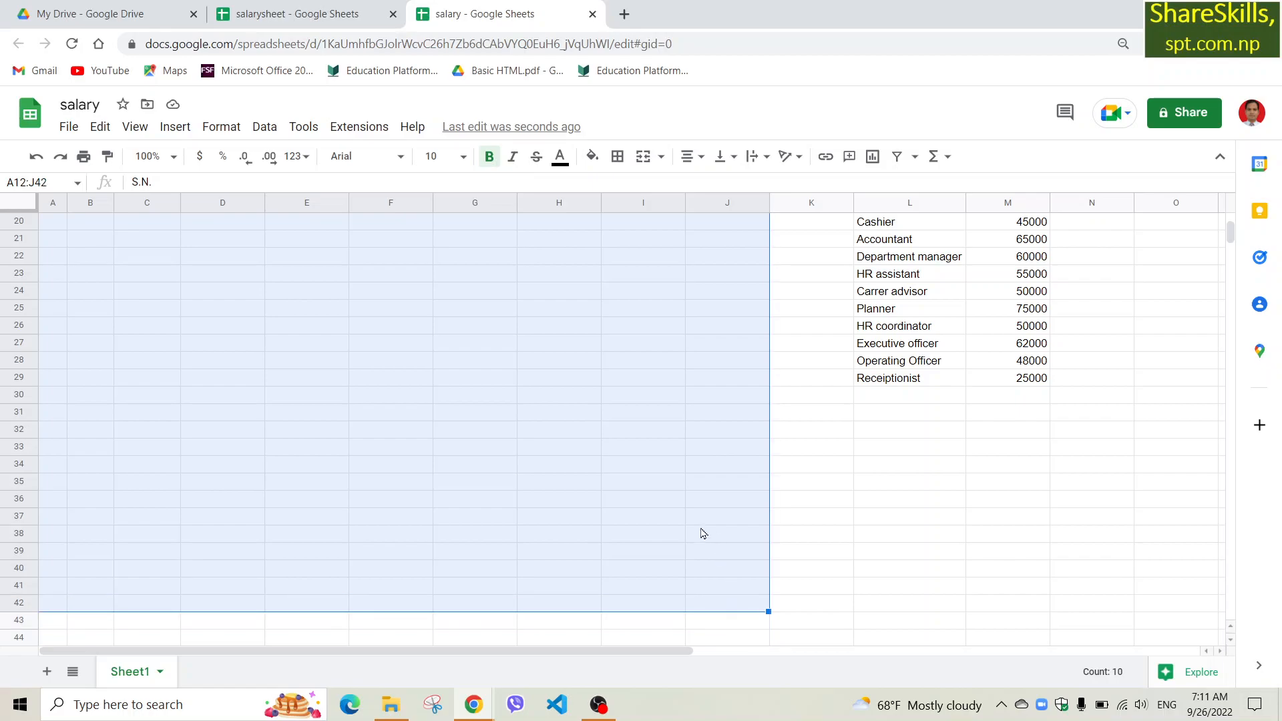
click(617, 157)
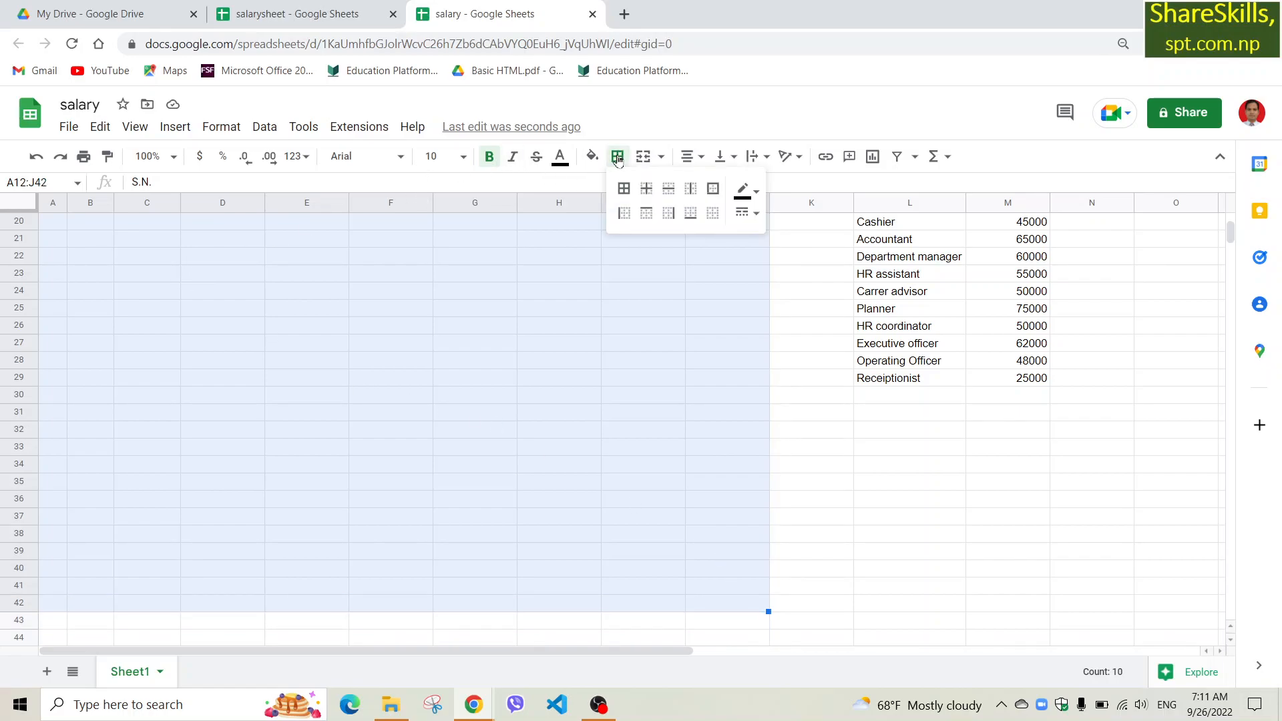
click(624, 191)
scroll(269, 486, up, 5)
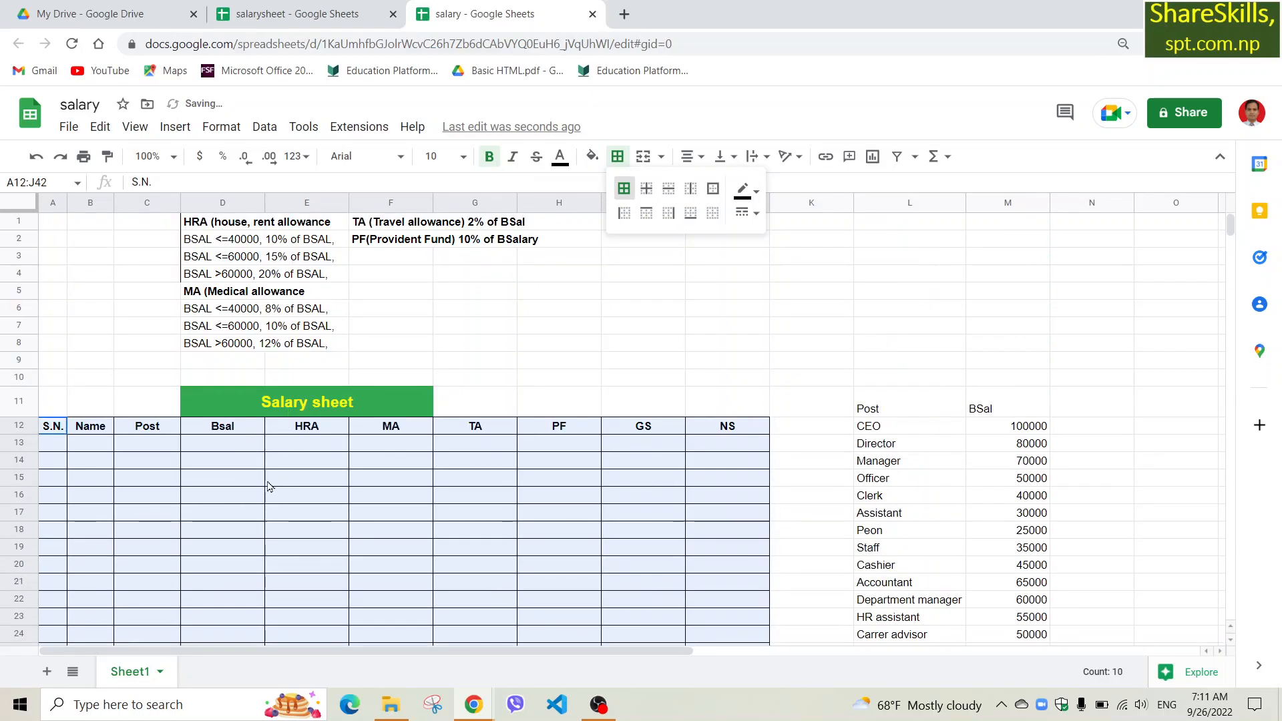
scroll(304, 481, down, 5)
scroll(335, 478, up, 5)
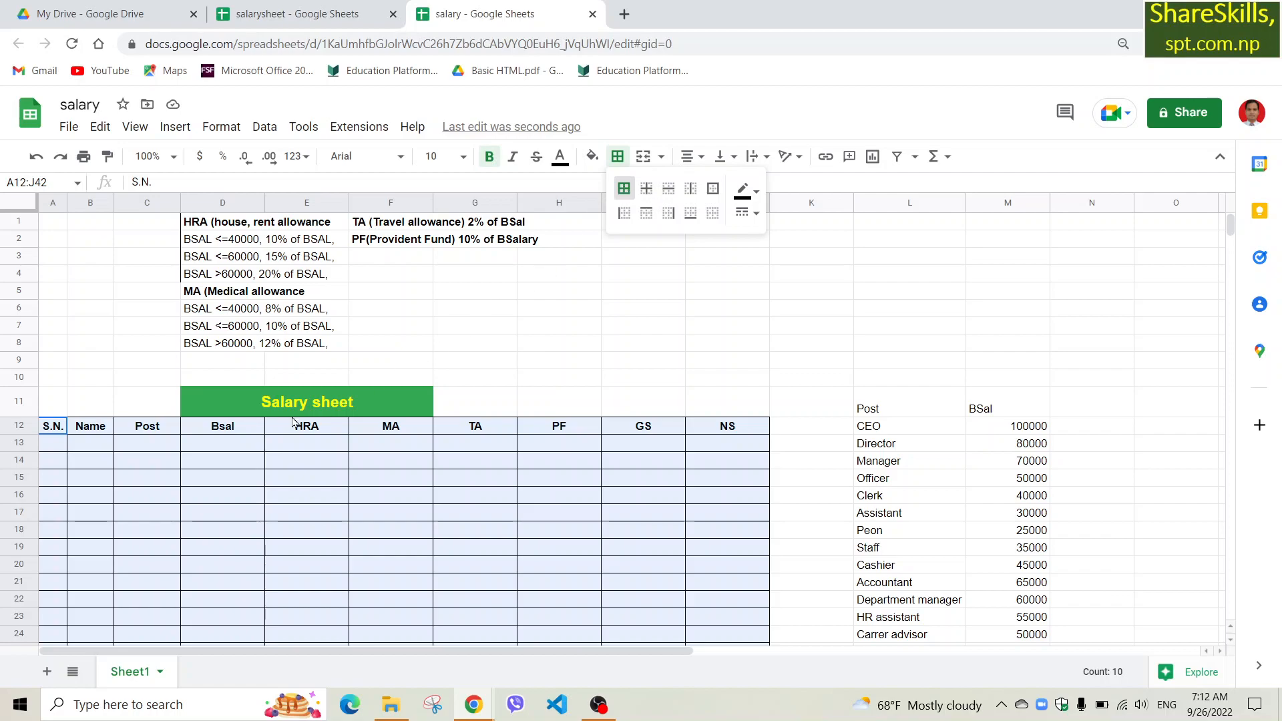
click(487, 658)
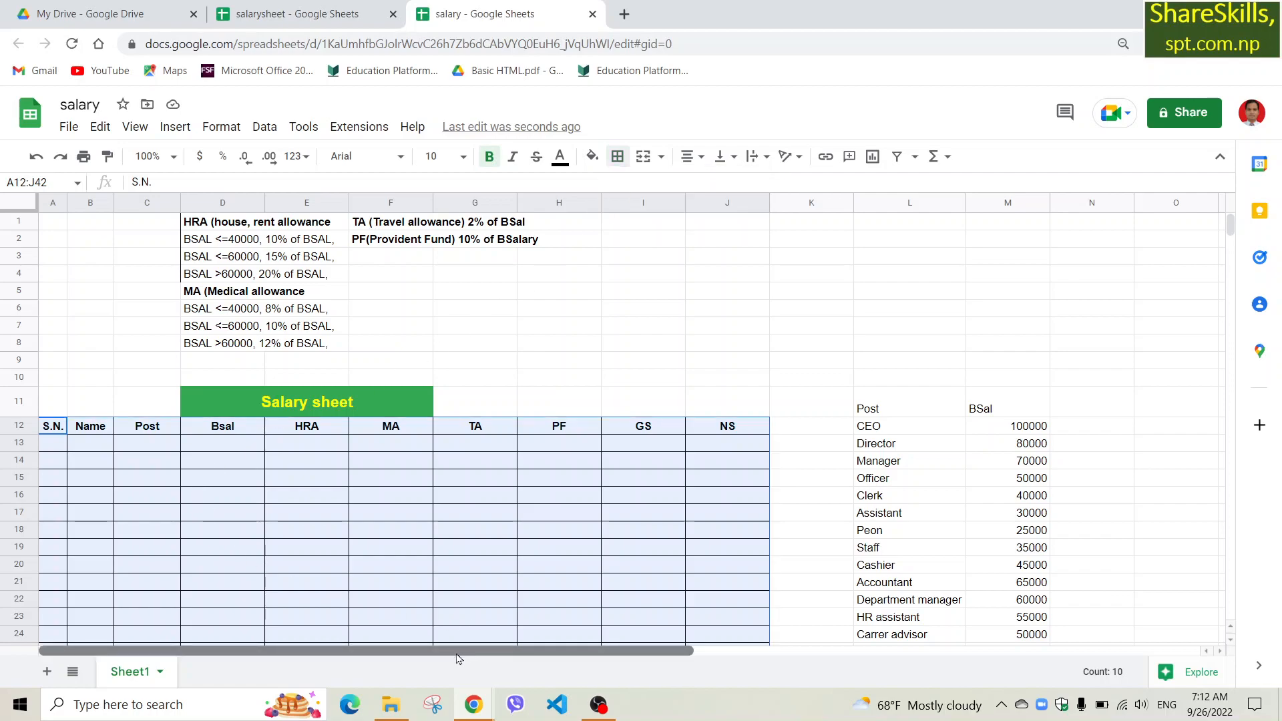
click(55, 446)
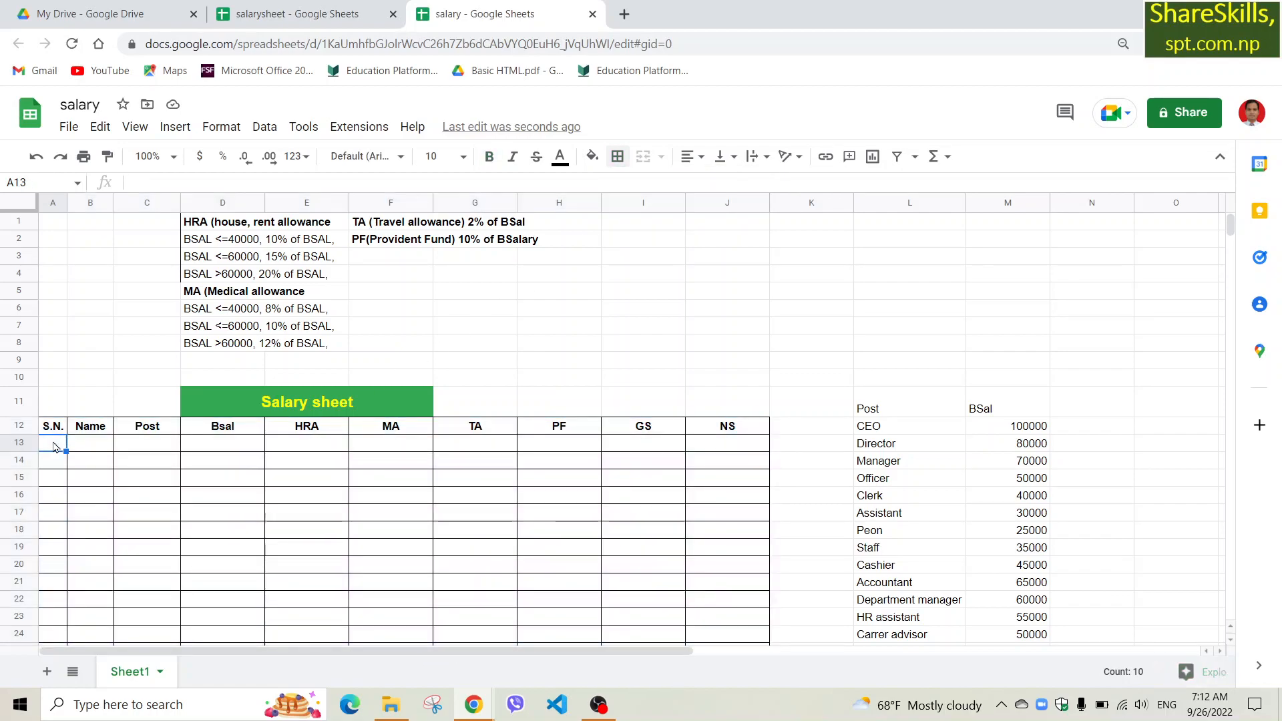
click(451, 311)
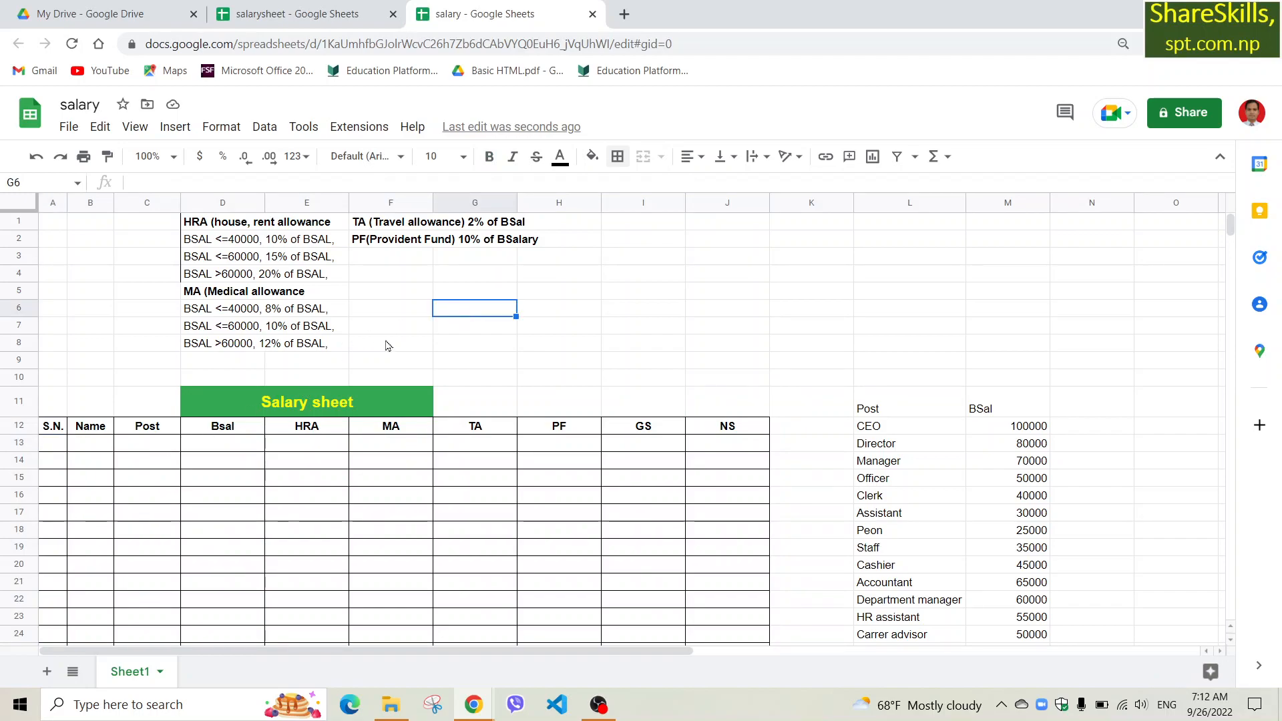
drag(391, 361, 147, 222)
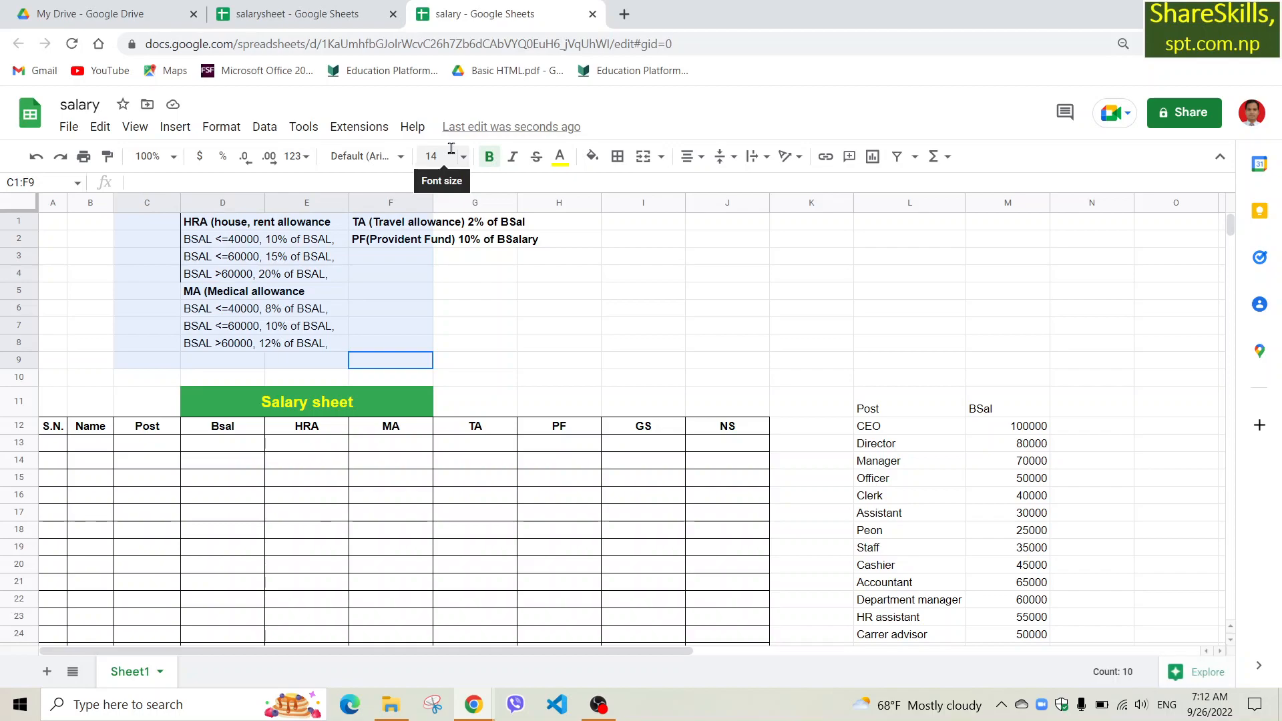
key(shift+Right)
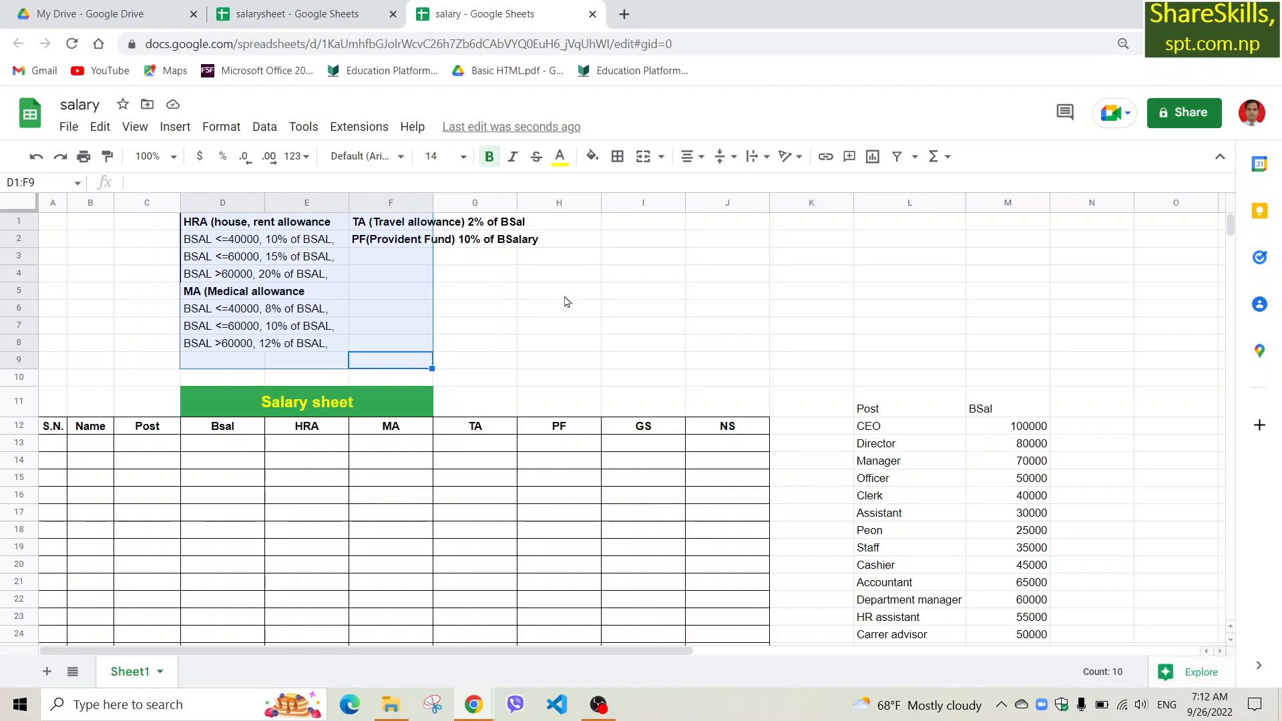
key(Left)
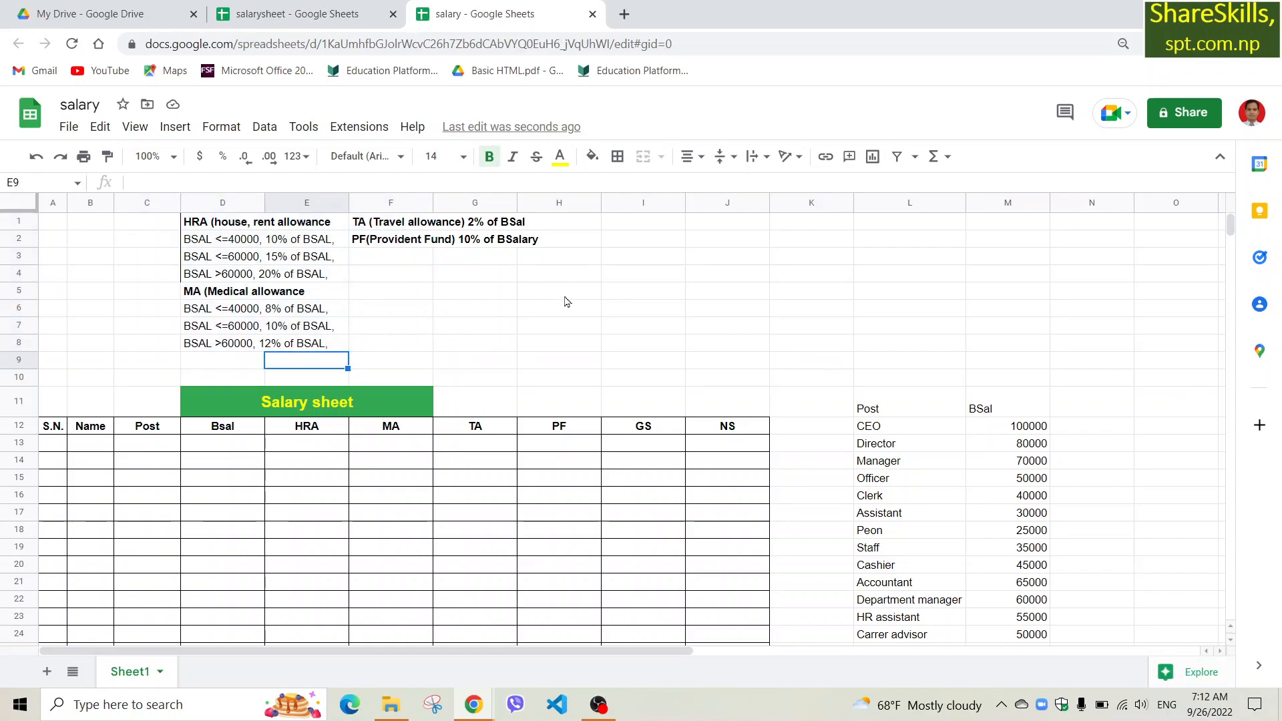
Step: Move the HRA, MA, TA and PF rules block from C1:H9 to L33, below the post and basic salary list
click(188, 225)
key(Left)
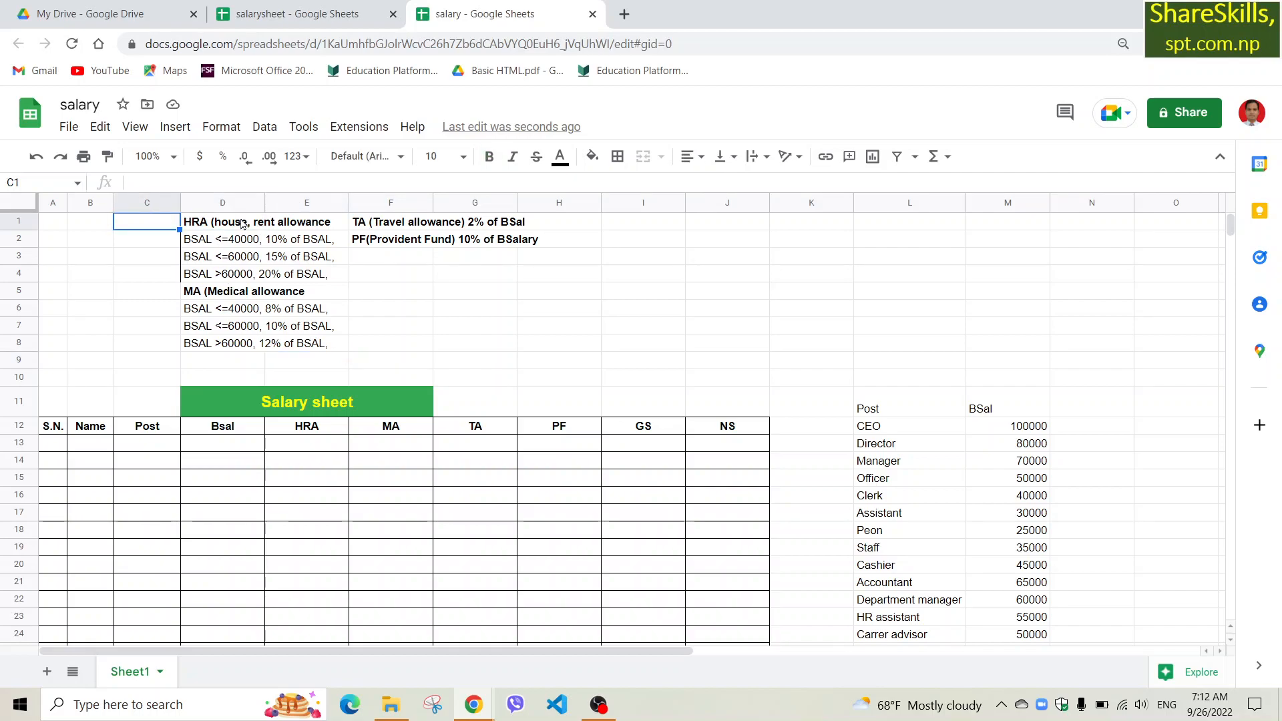
key(shift+Right)
key(shift+Right)
key(shift+Right)
key(shift+Right)
key(shift+Right)
key(shift+Down)
key(shift+Down)
key(shift+Down)
key(shift+Down)
key(shift+Down)
key(shift+Down)
key(shift+Down)
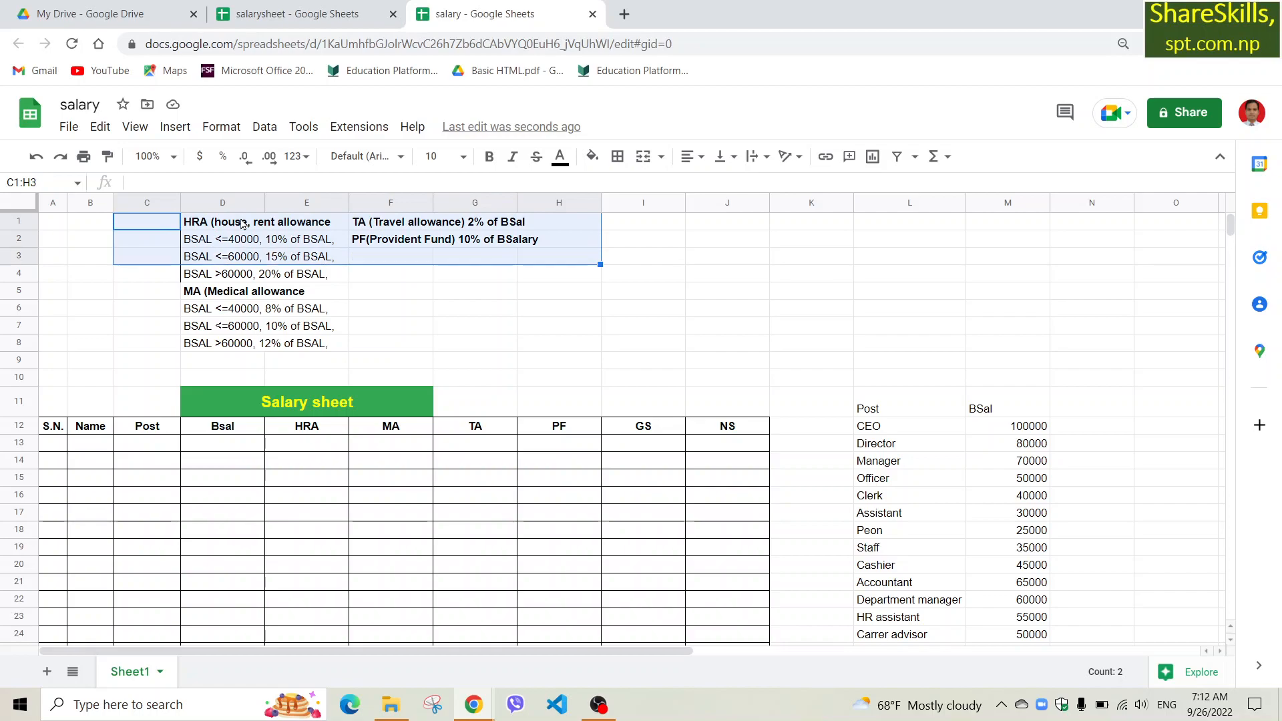
key(shift+Down)
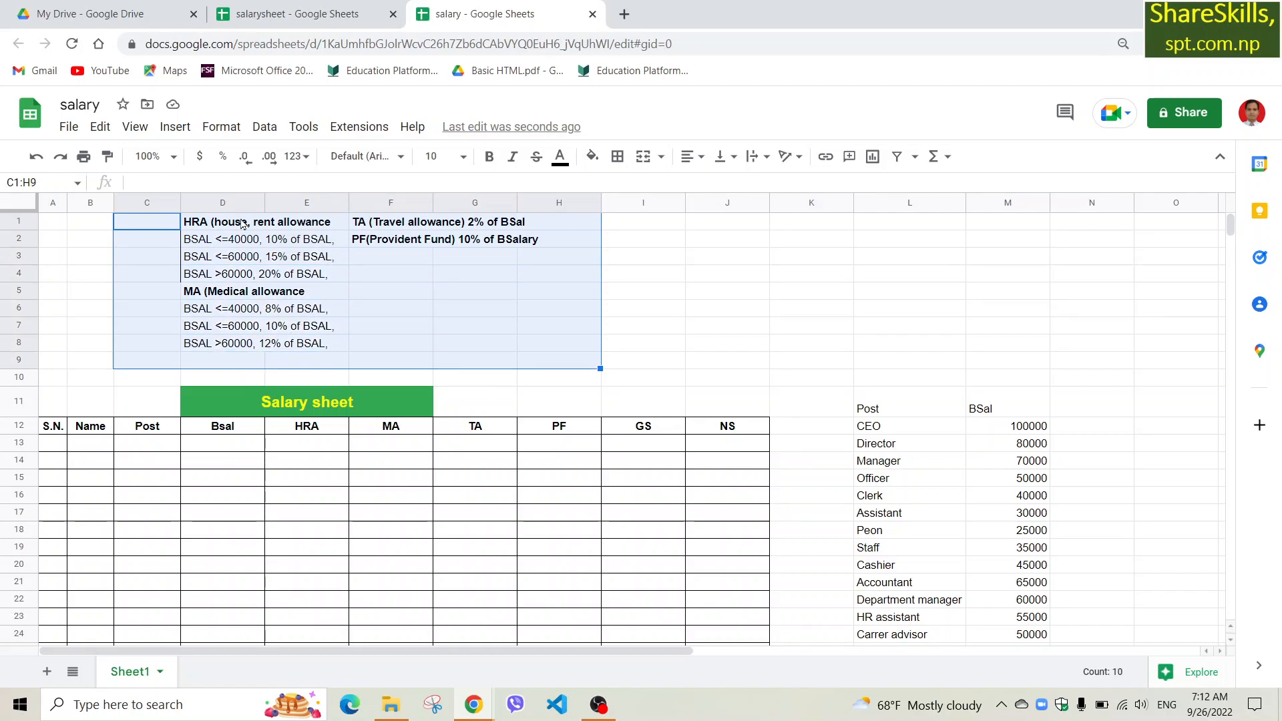
key(ctrl+c)
scroll(768, 377, down, 7)
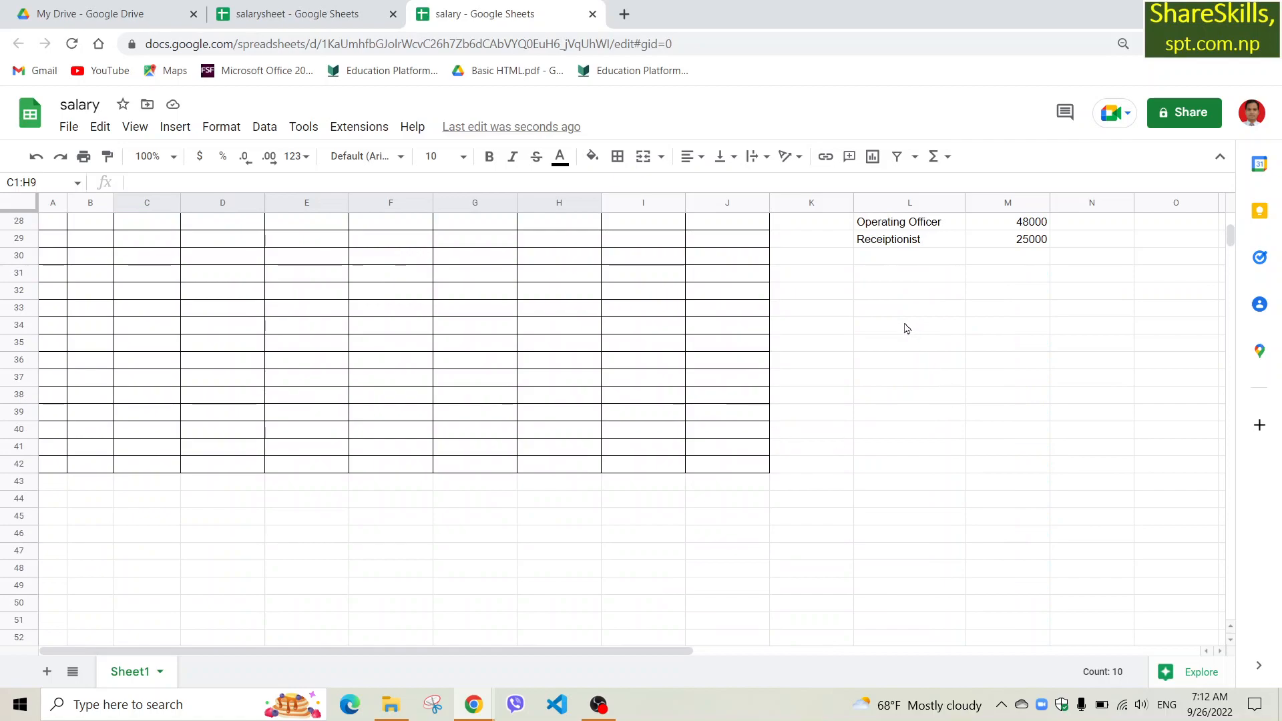
click(940, 313)
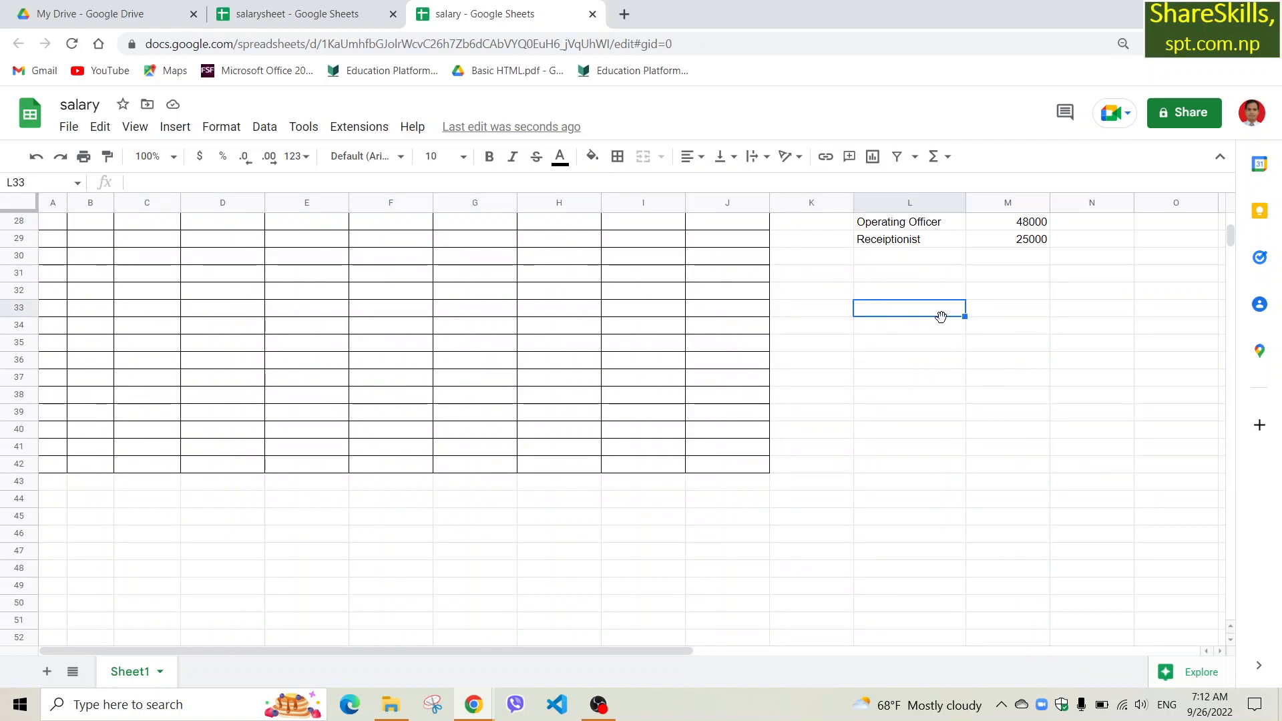
key(ctrl+v)
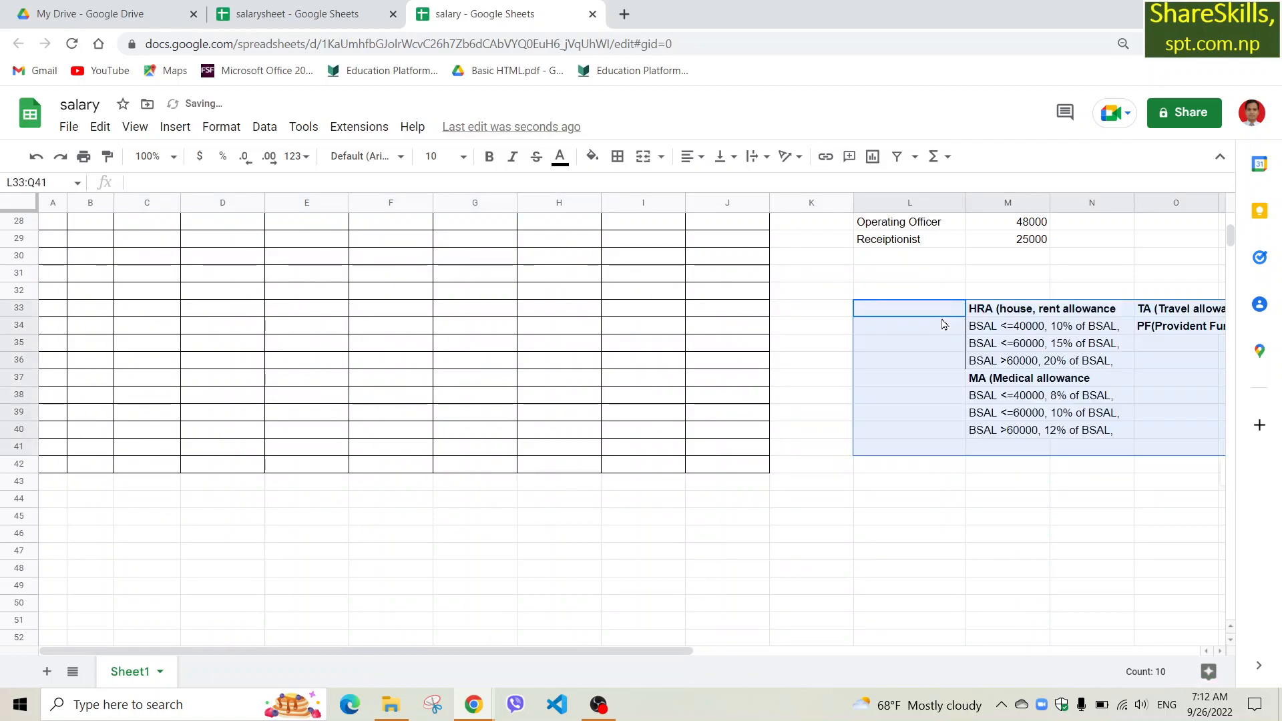
click(1076, 483)
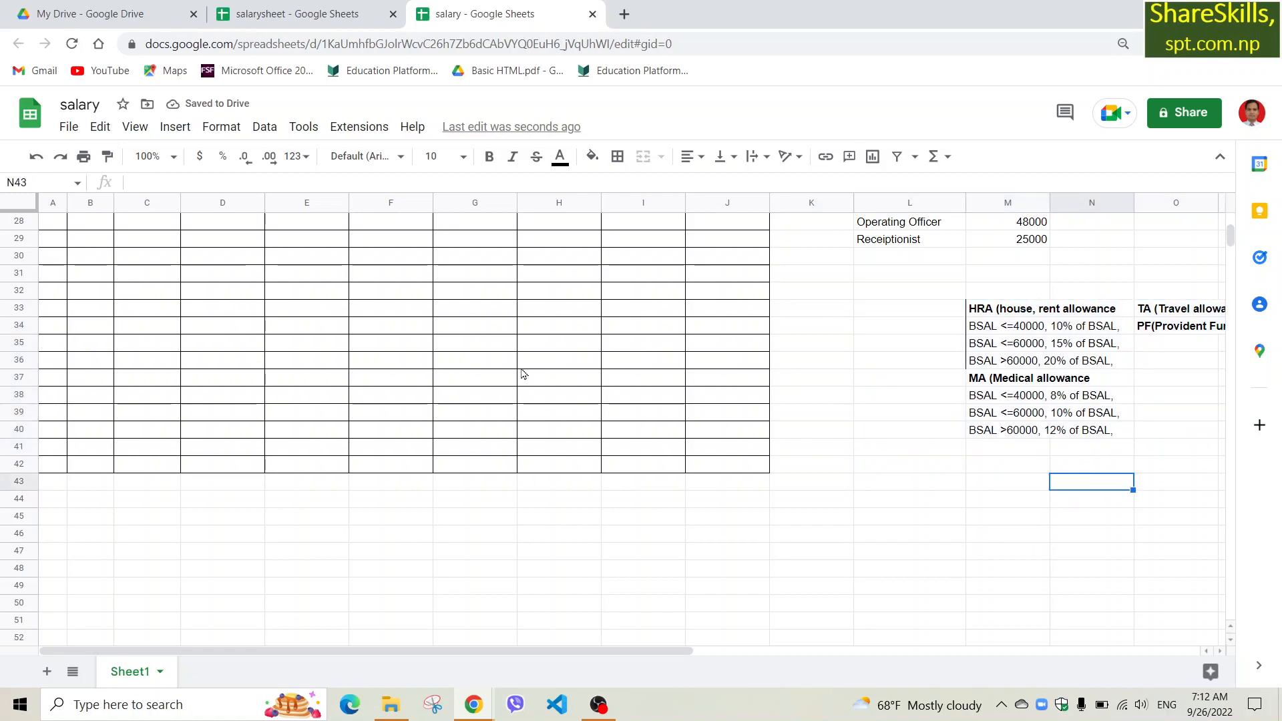
scroll(251, 310, up, 9)
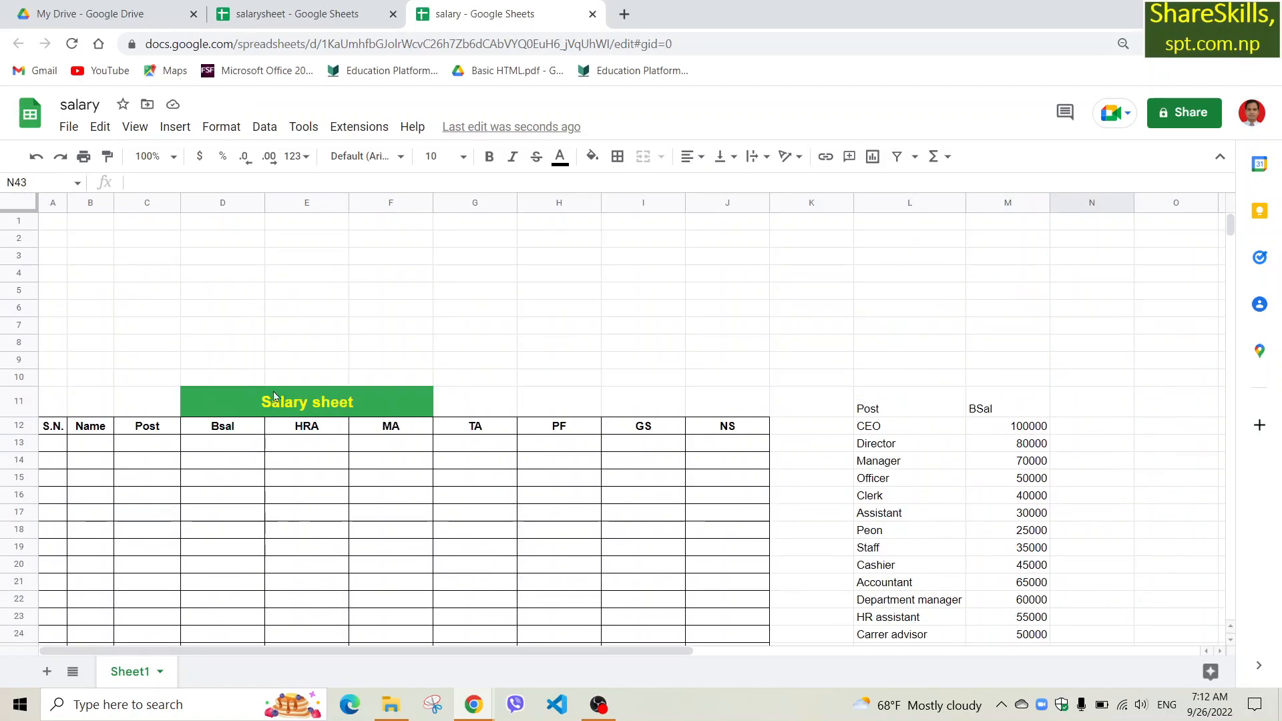
Step: Delete the ten empty rows 1 to 10 above the Salary sheet title
scroll(273, 388, down, 3)
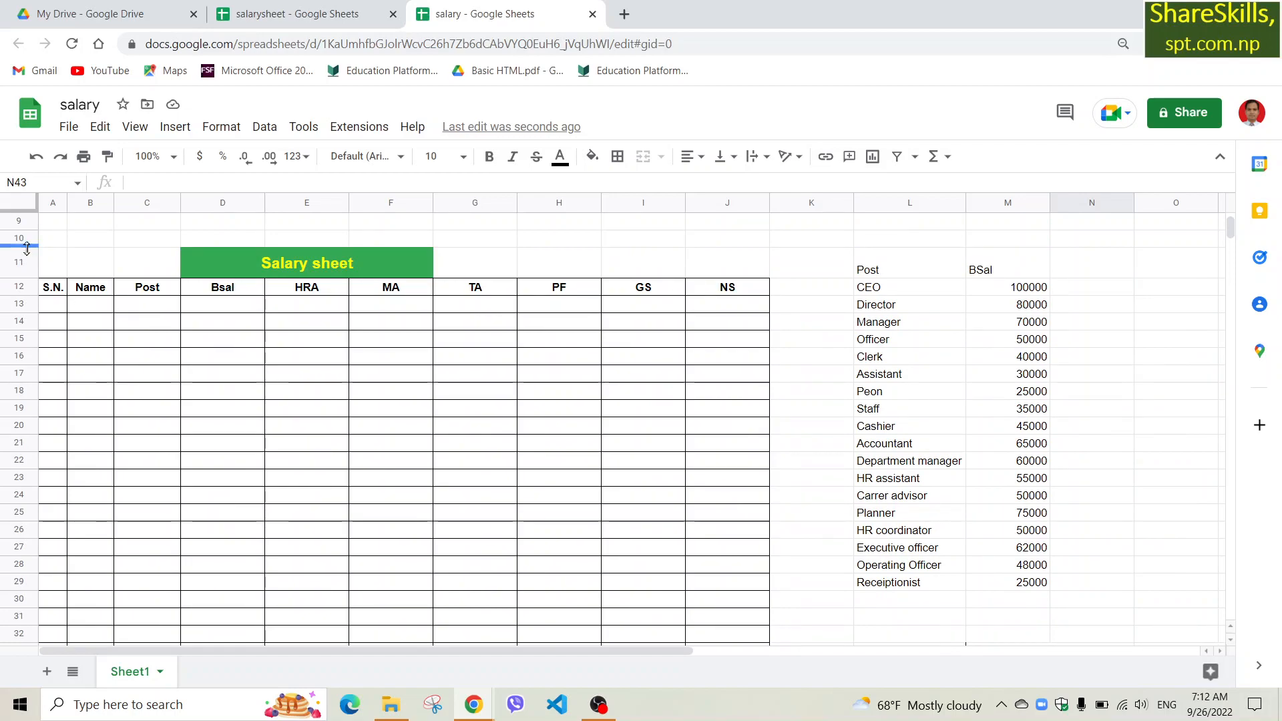
click(6, 237)
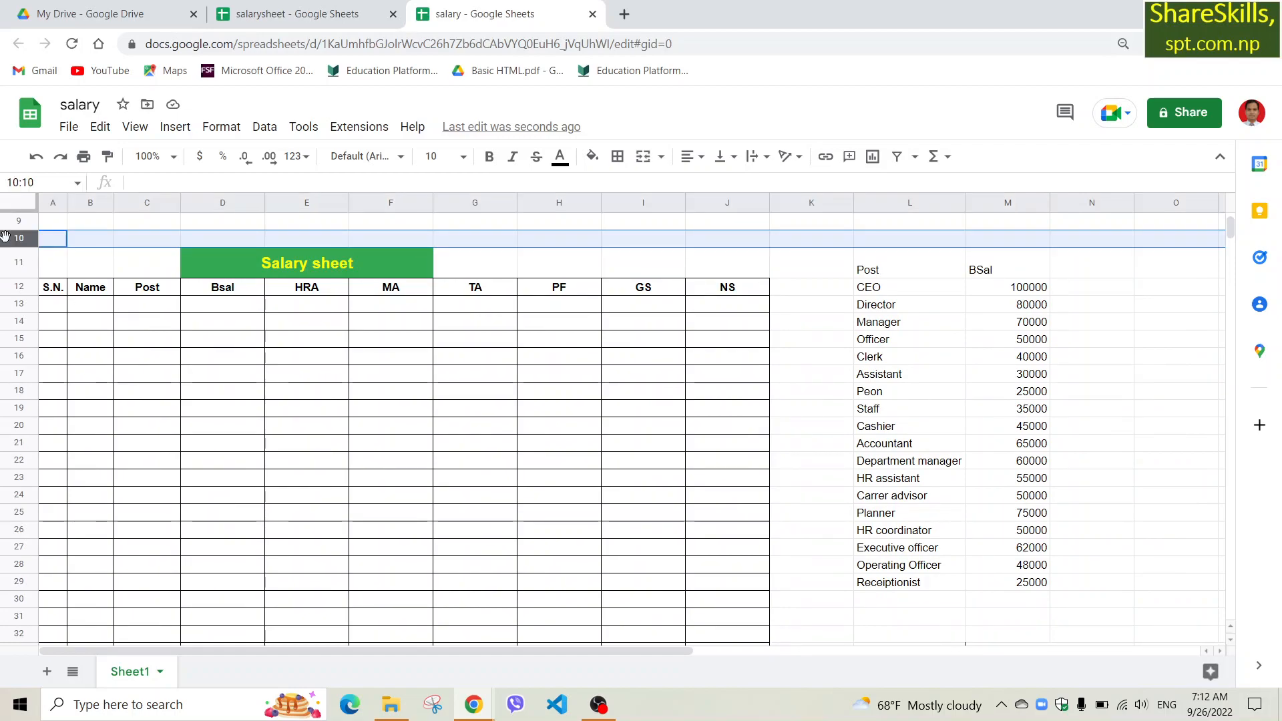
key(shift+Up)
key(shift+Up)
key(shift+Up)
key(shift+Up)
key(shift+Up)
key(shift+Up)
key(shift+Up)
key(shift+Up)
key(shift+Up)
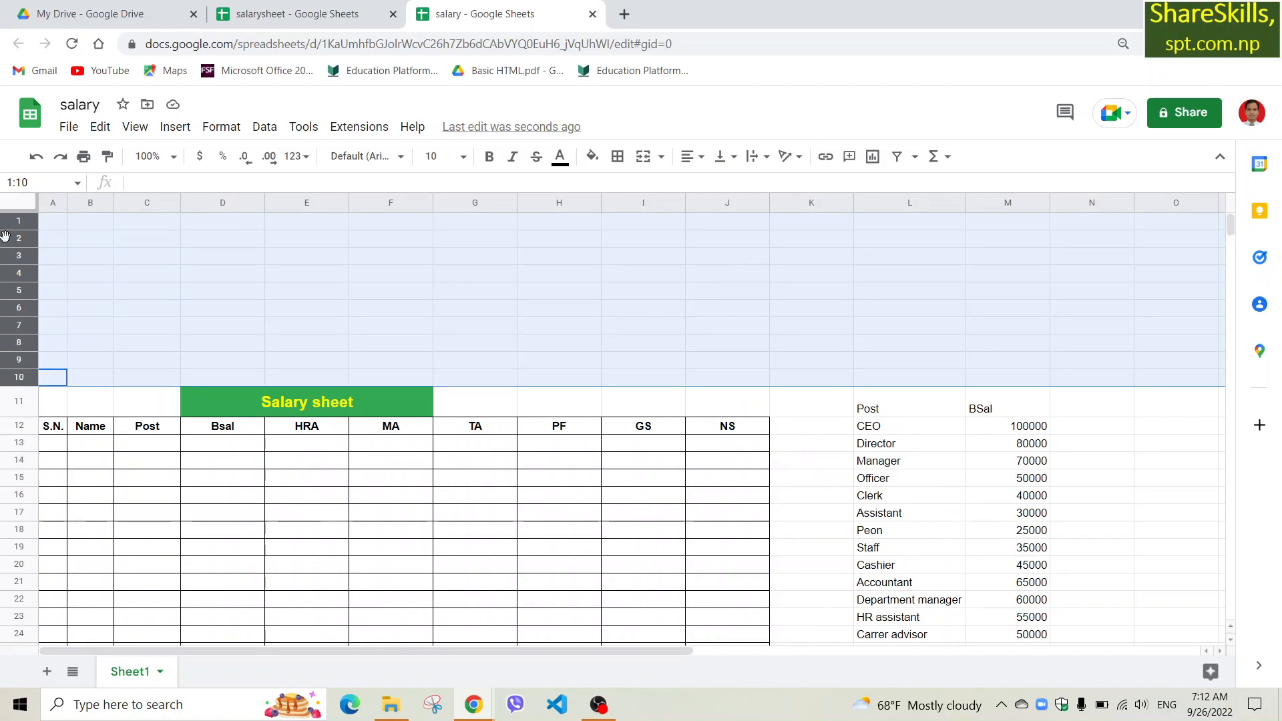
drag(5, 237, 11, 229)
right_click(14, 222)
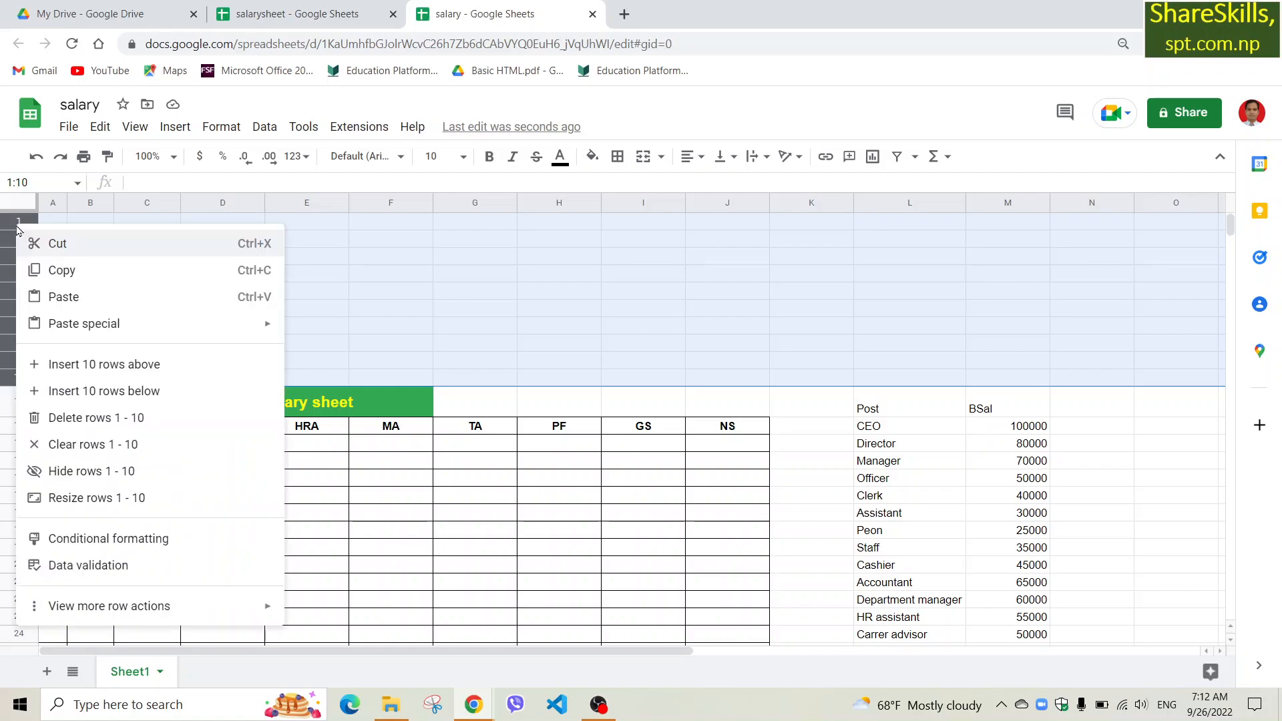
click(94, 420)
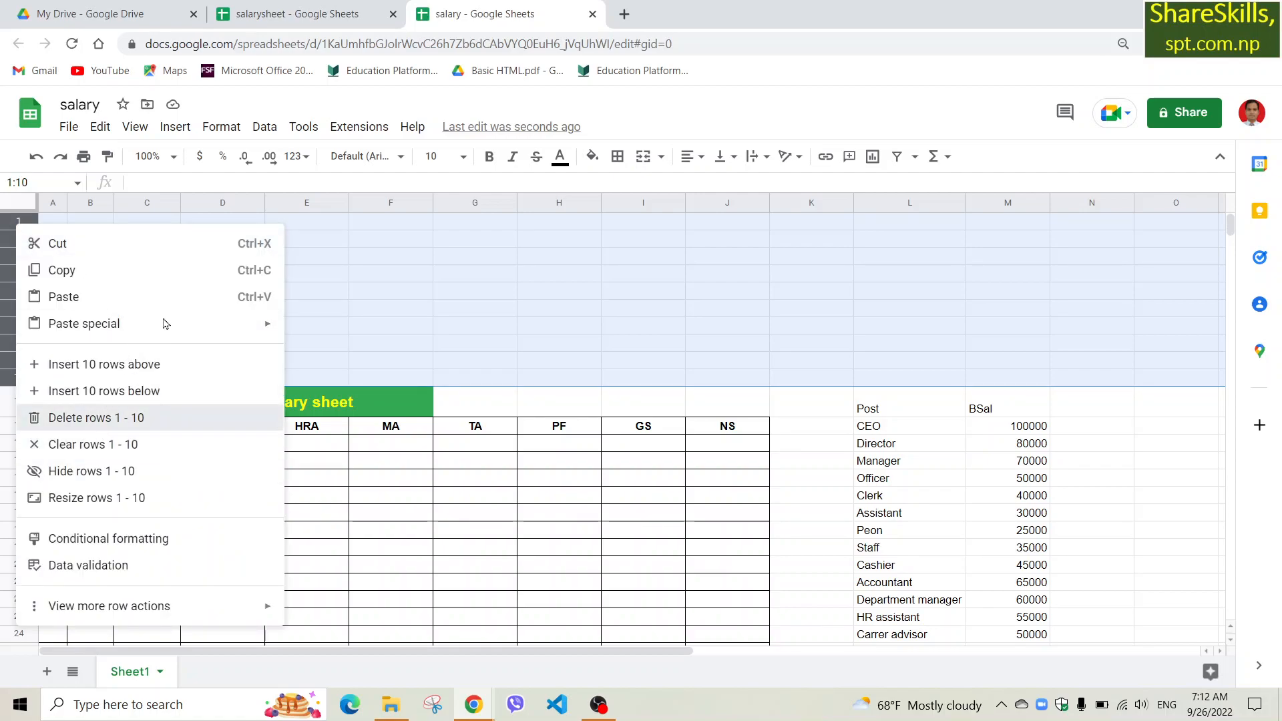
click(458, 338)
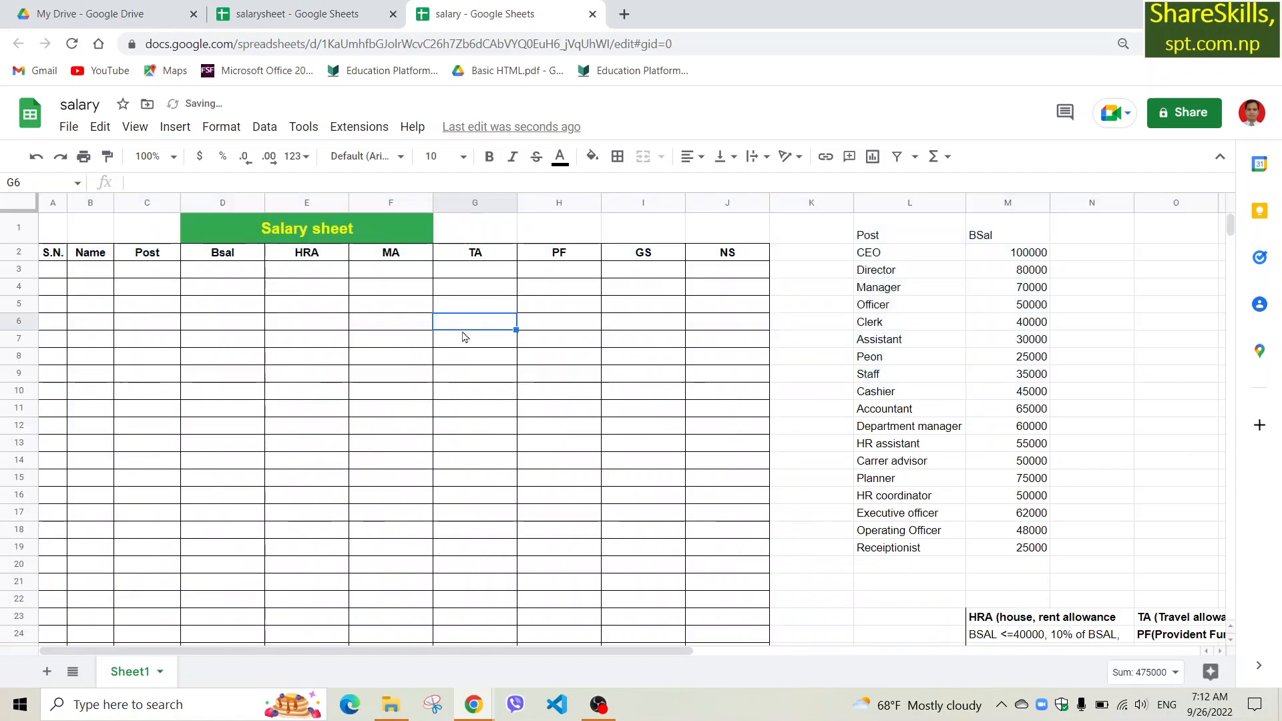
click(812, 227)
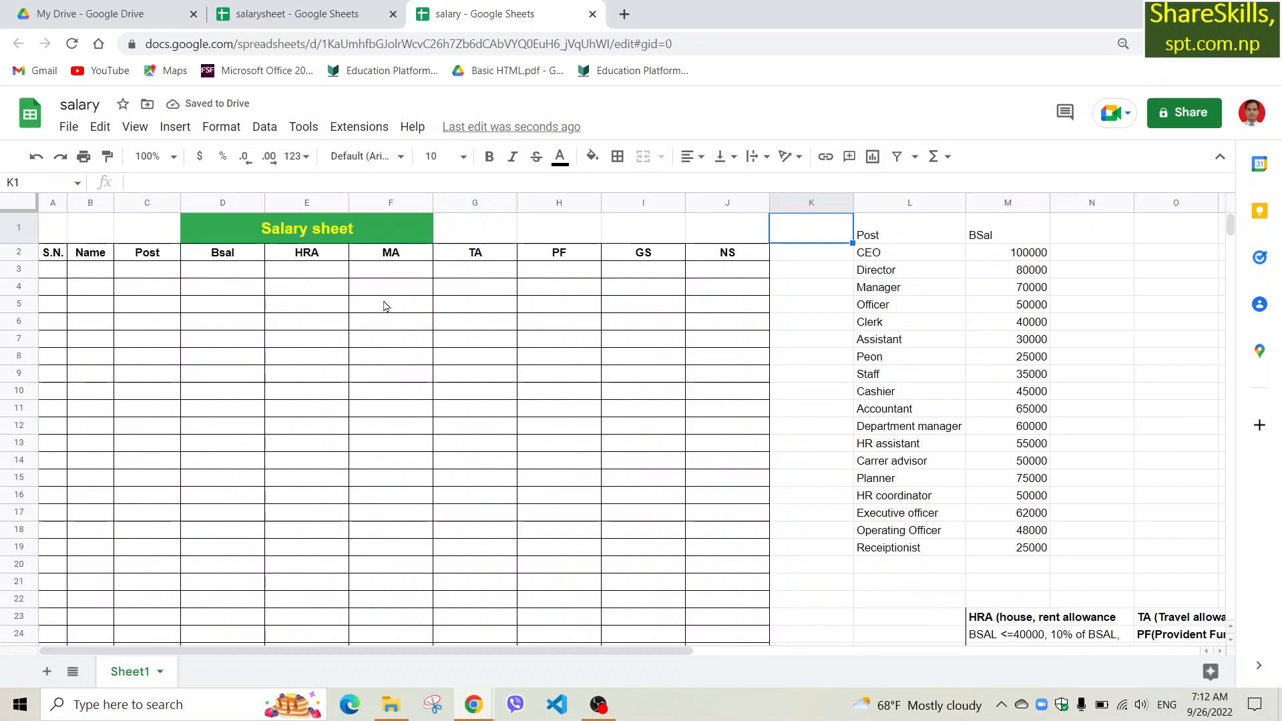
Step: Move the Salary sheet title row below the column header row
click(19, 228)
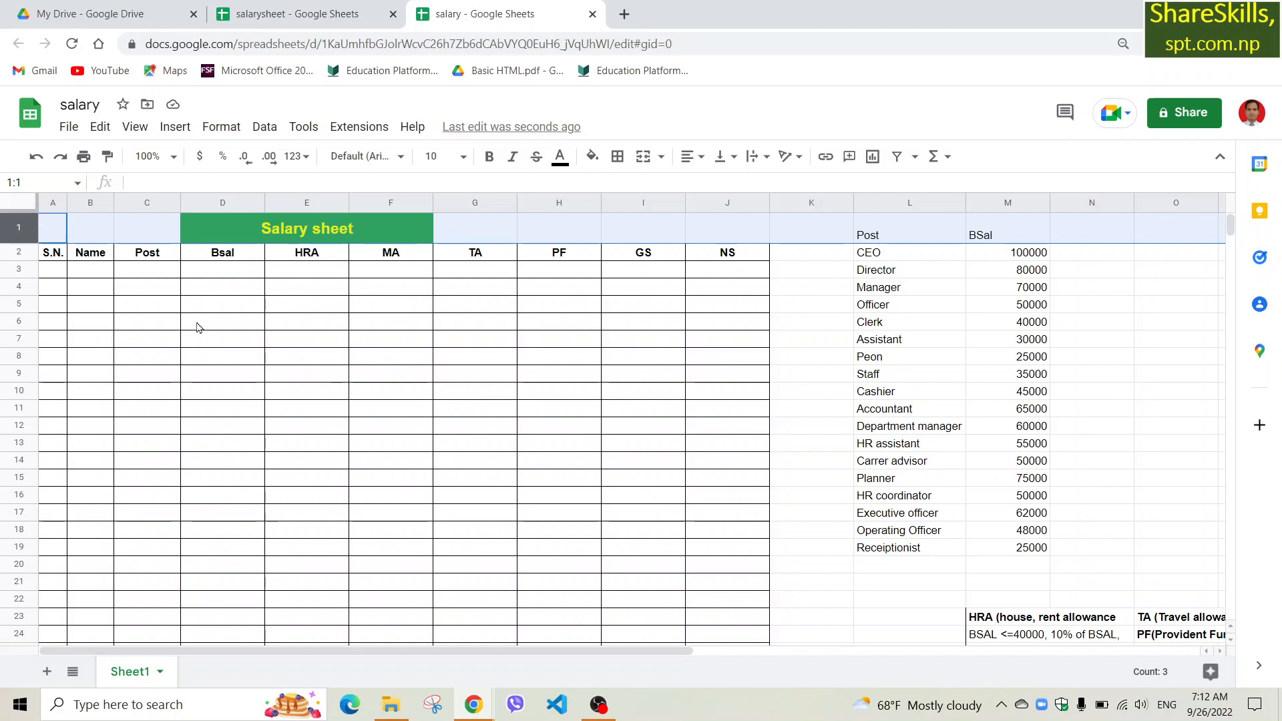
scroll(263, 343, down, 7)
scroll(262, 345, up, 7)
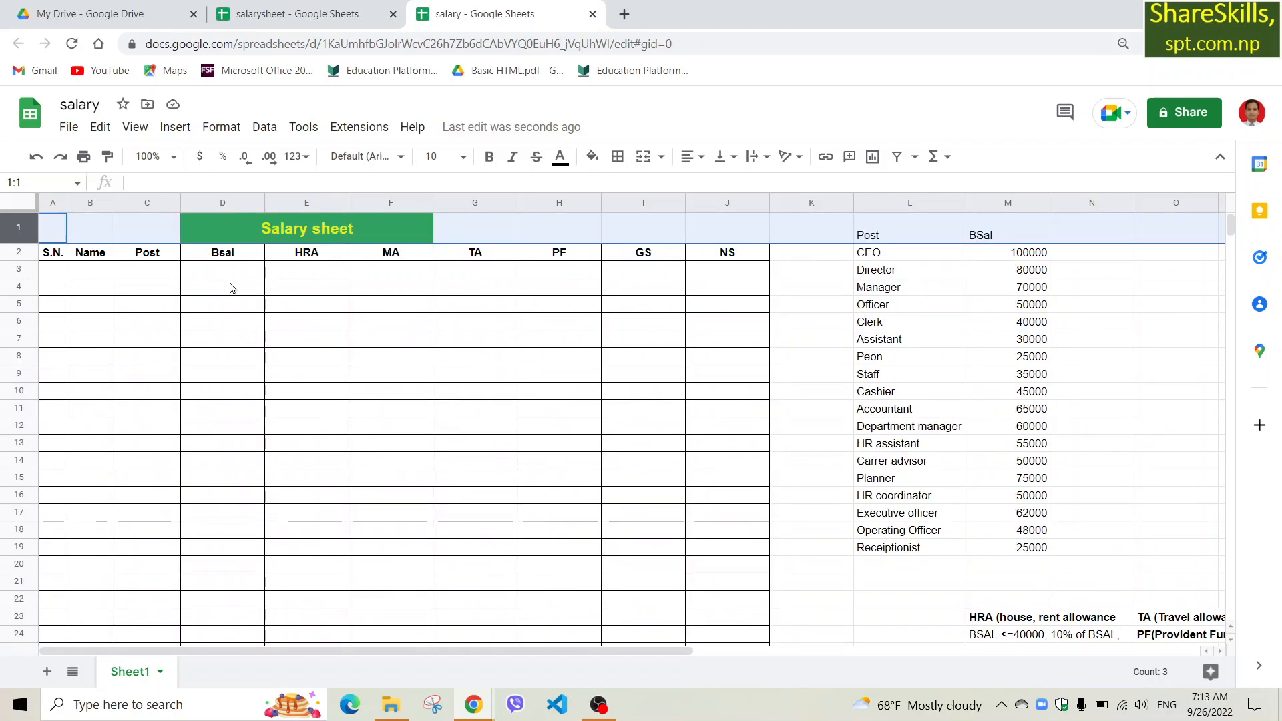
scroll(300, 372, down, 8)
scroll(300, 374, up, 8)
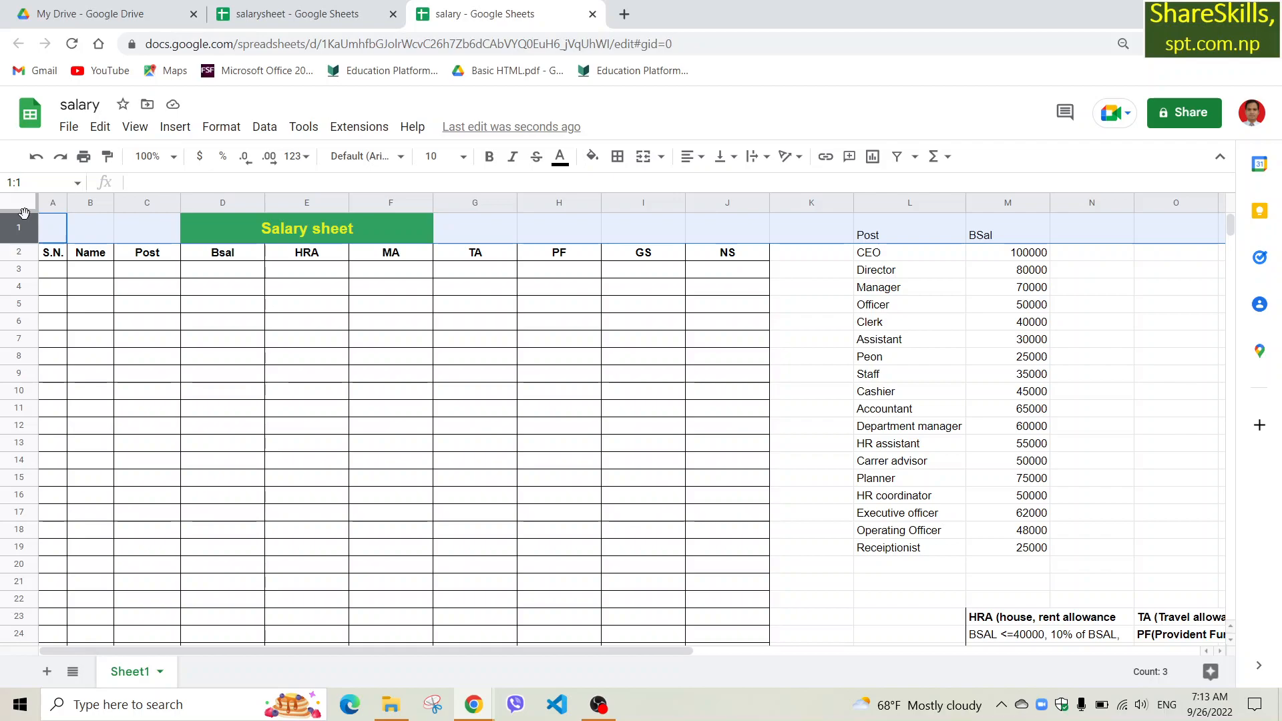
drag(24, 213, 28, 254)
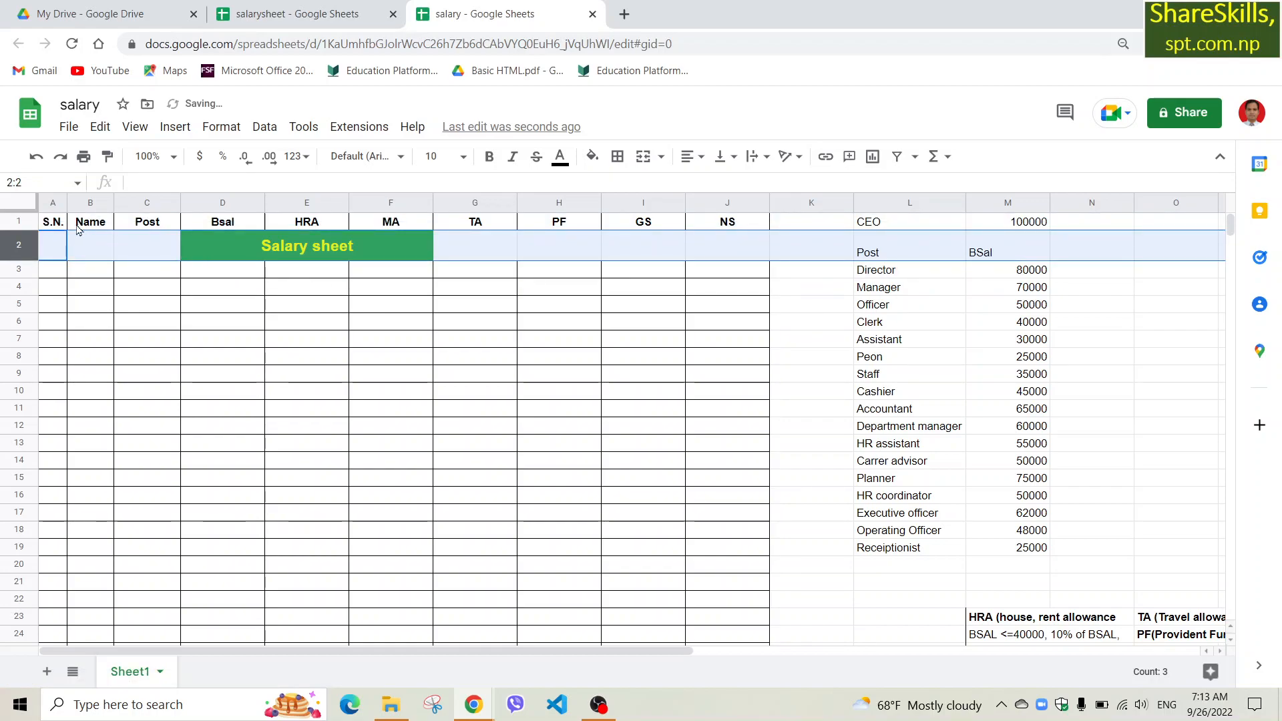
scroll(197, 305, down, 5)
scroll(200, 305, up, 5)
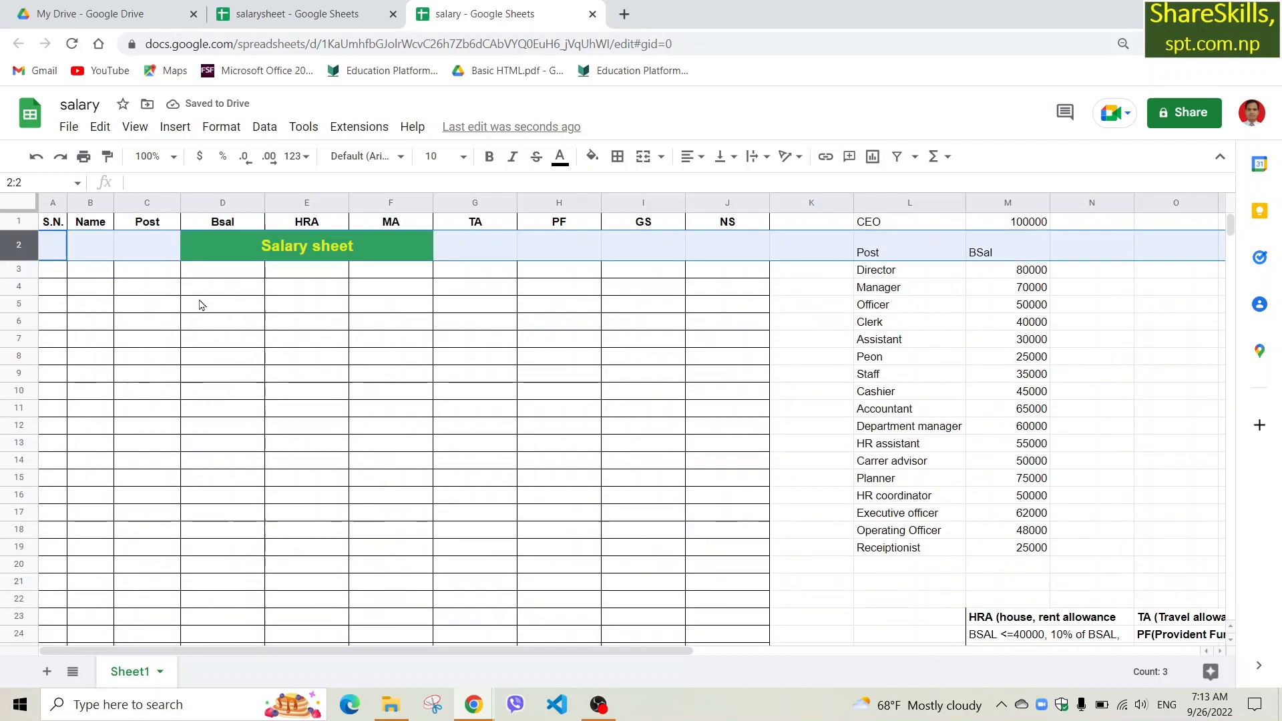
click(23, 209)
click(128, 338)
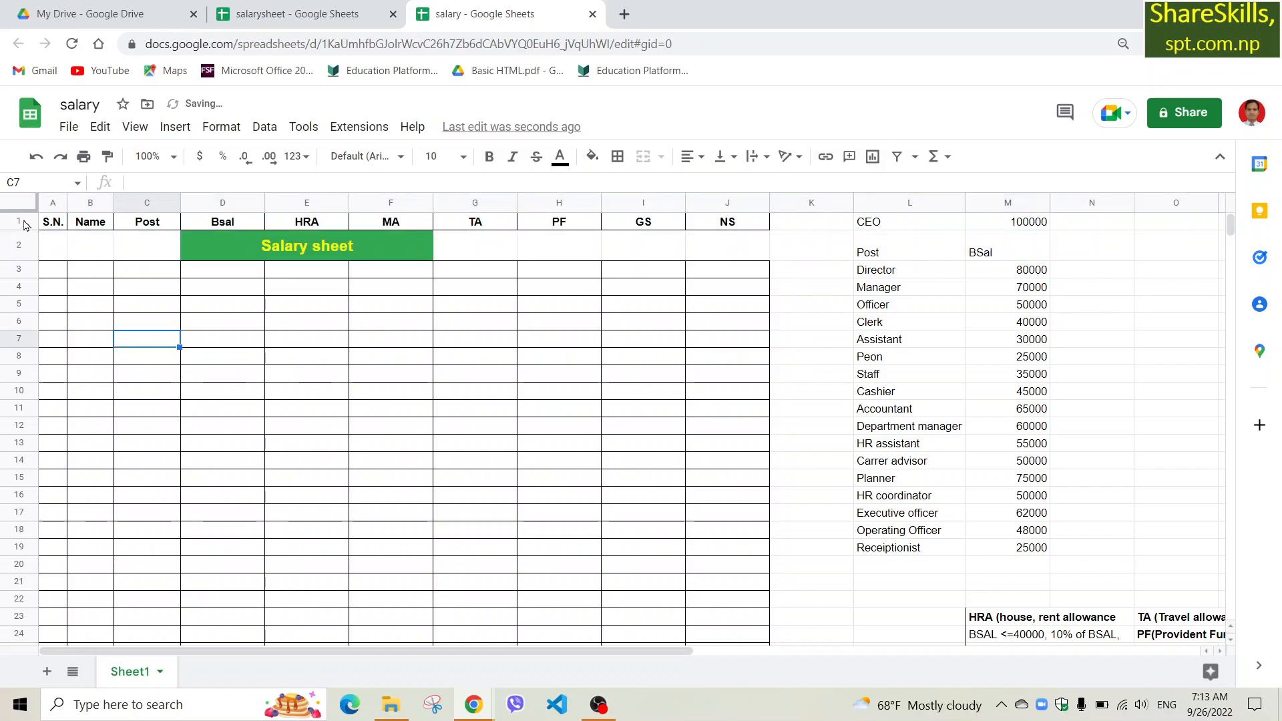
Step: Freeze the first two rows and try to move the column header row below the frozen section
drag(27, 211, 31, 262)
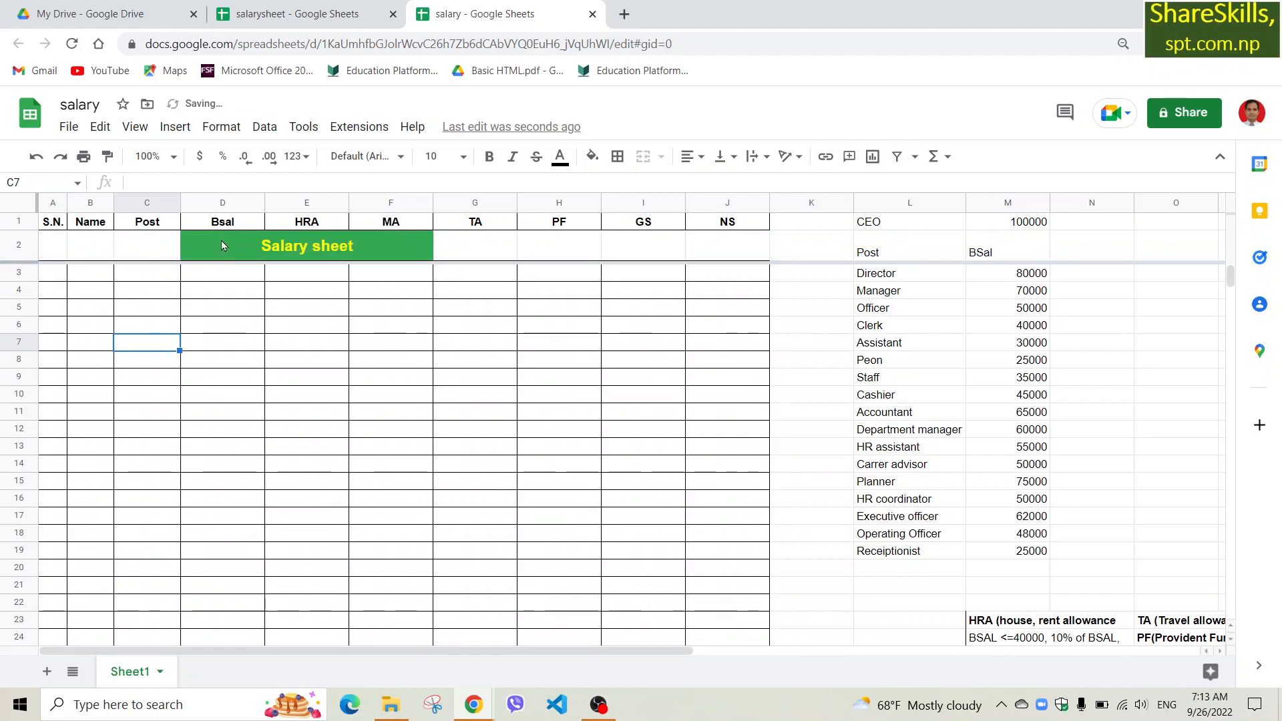
click(222, 246)
click(22, 246)
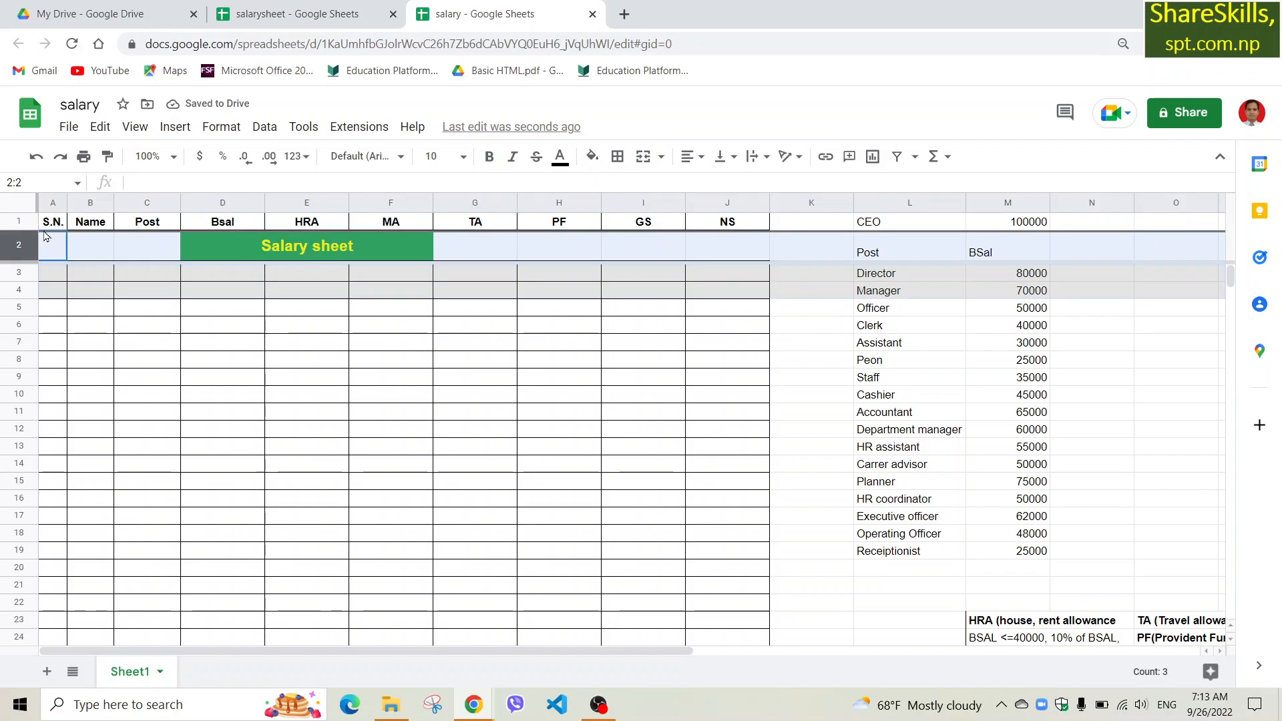
click(23, 222)
drag(23, 222, 173, 344)
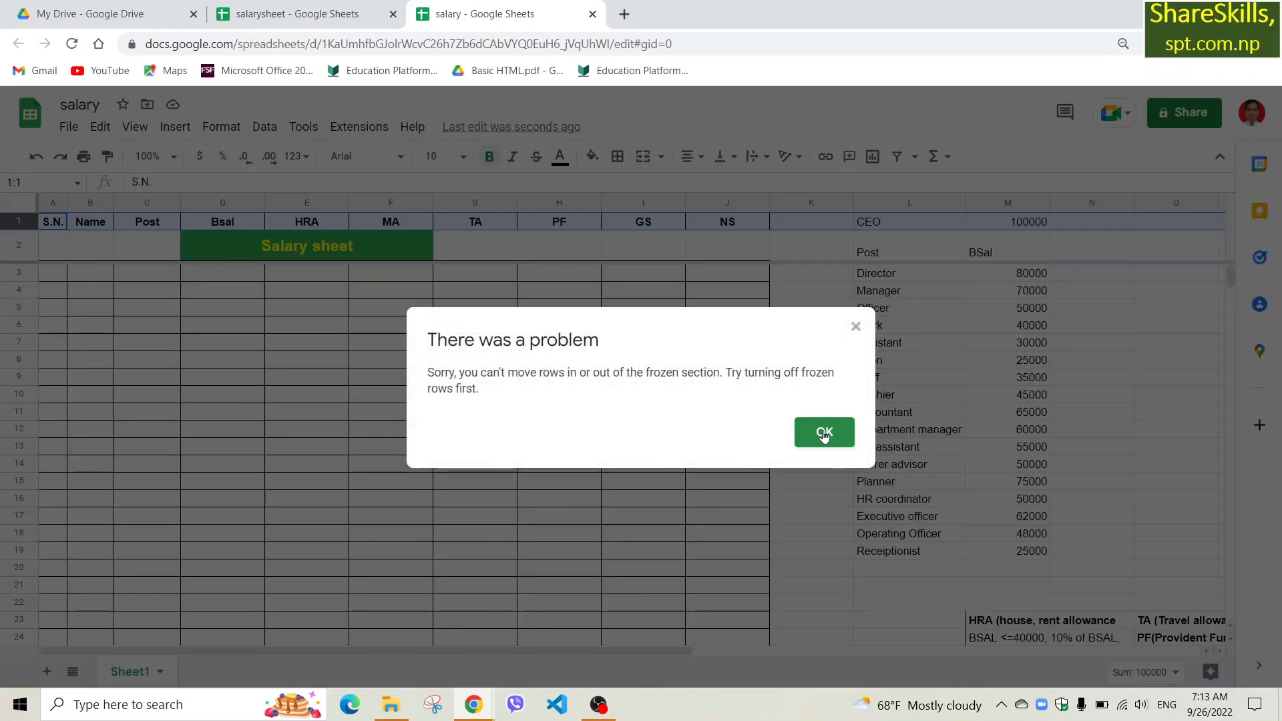
click(825, 433)
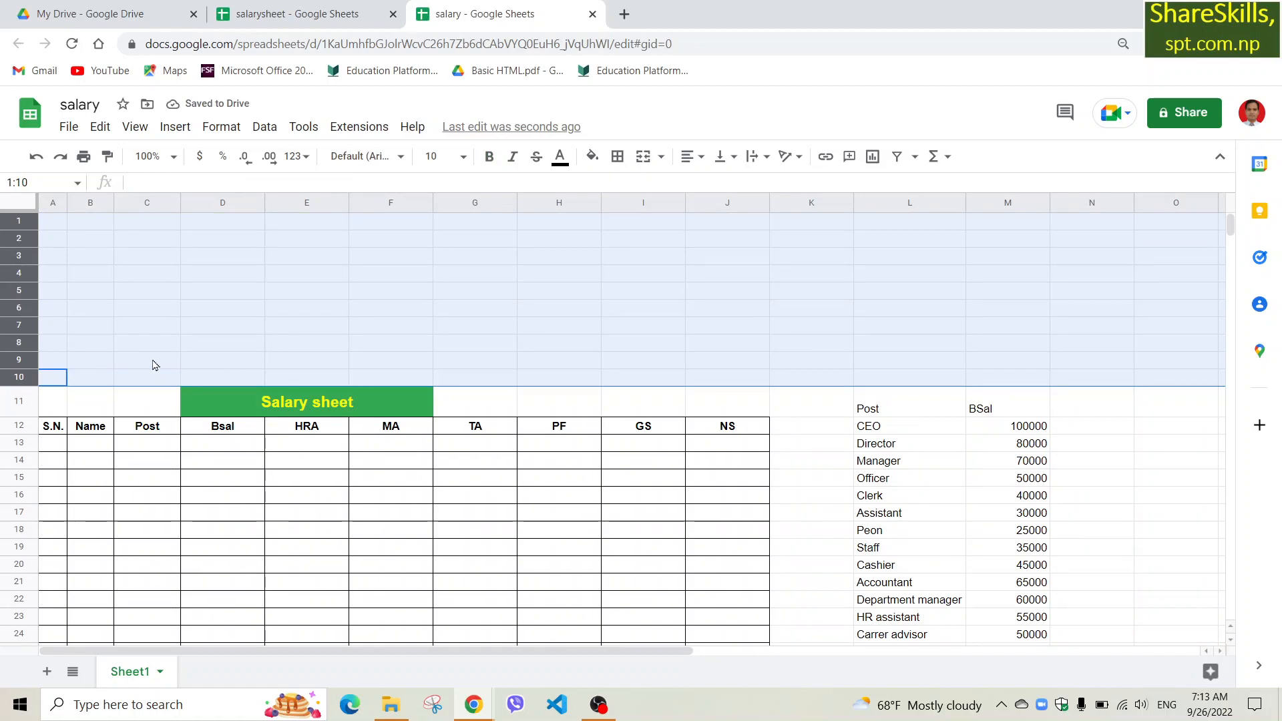
Step: Undo the freeze and the row move, and freeze rows 1 and 2 with the title above the column headers
key(ctrl+z)
click(147, 287)
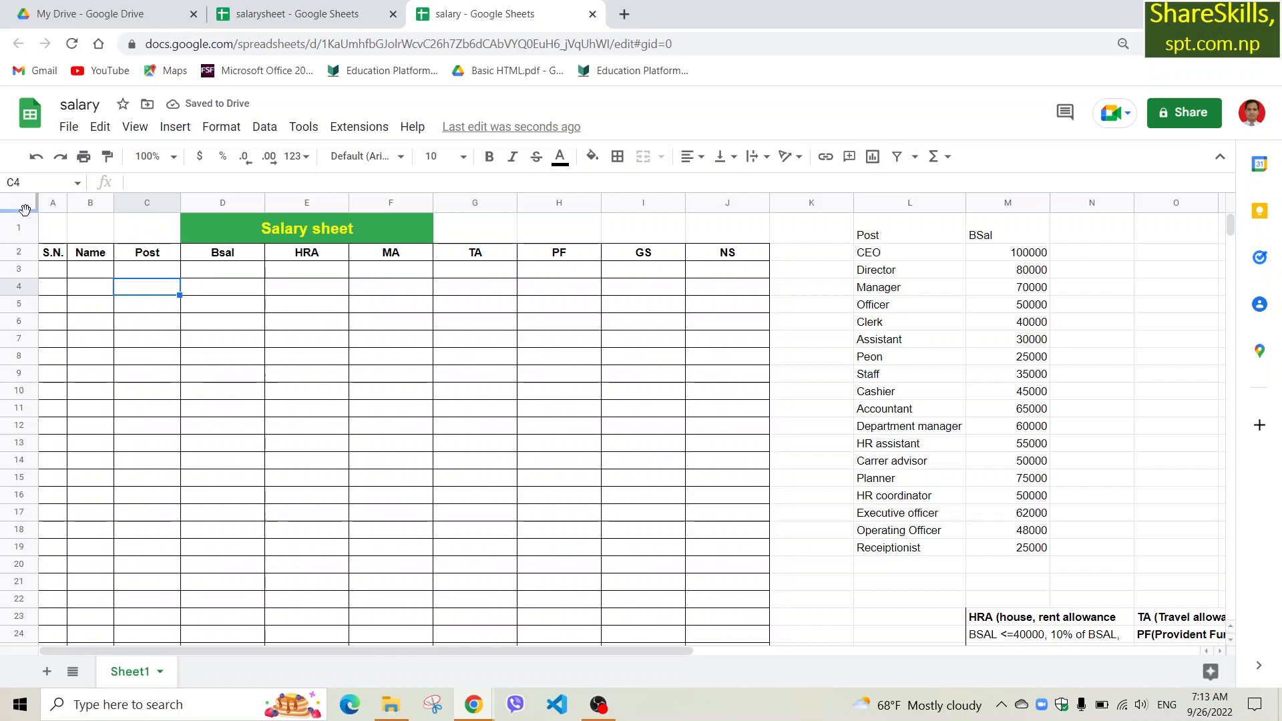
drag(25, 210, 26, 262)
Step: Check whether the title and column header rows stay in place while browsing the lower rows
scroll(476, 368, down, 8)
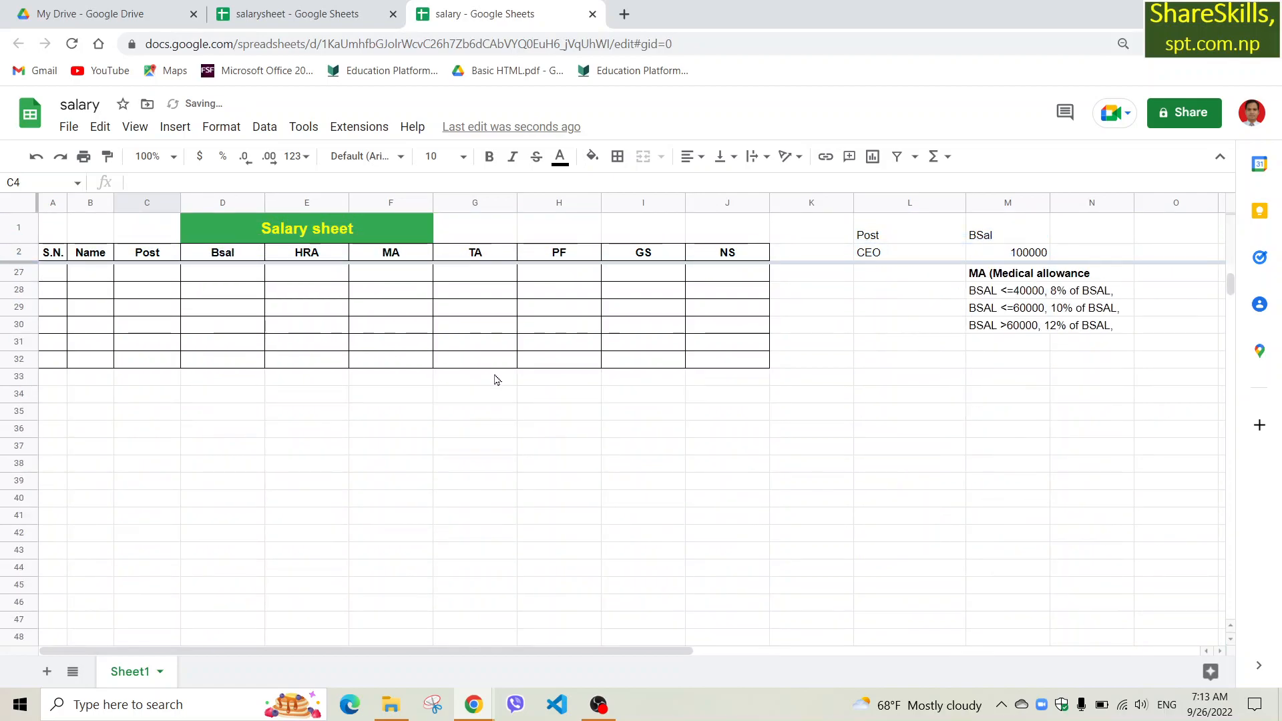
scroll(496, 375, up, 8)
scroll(521, 342, down, 8)
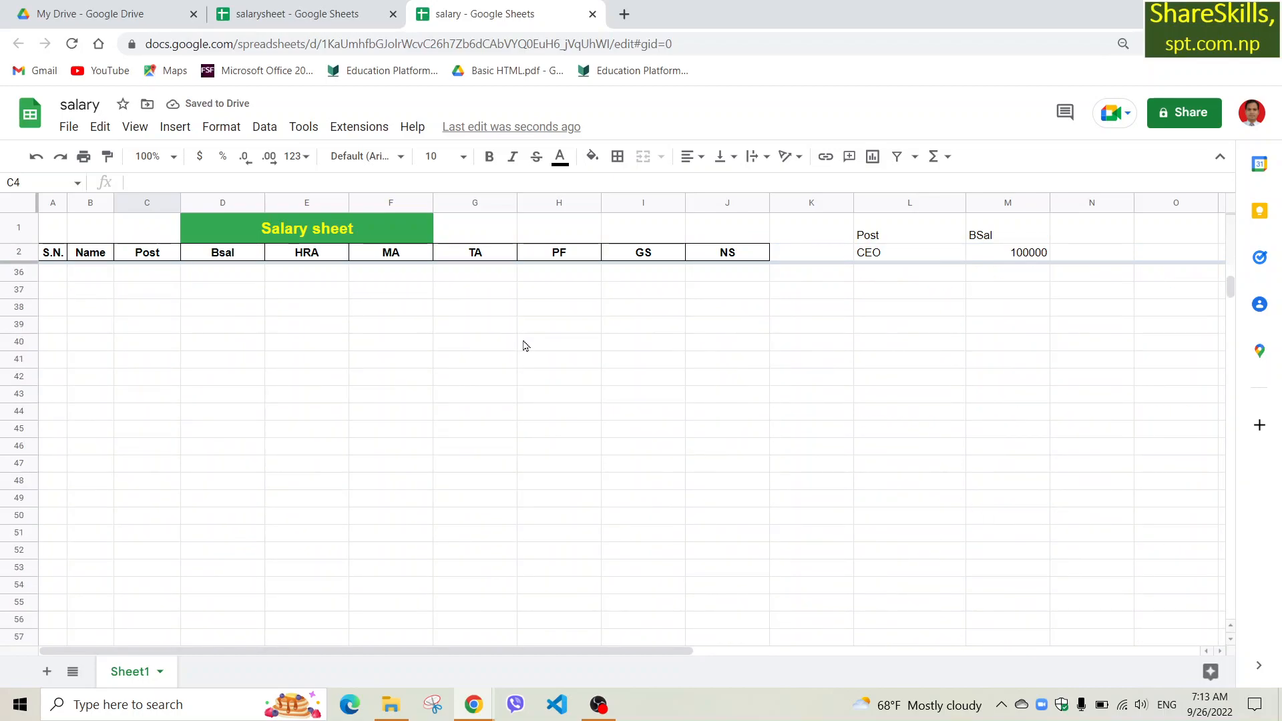
scroll(524, 345, up, 8)
scroll(527, 343, down, 7)
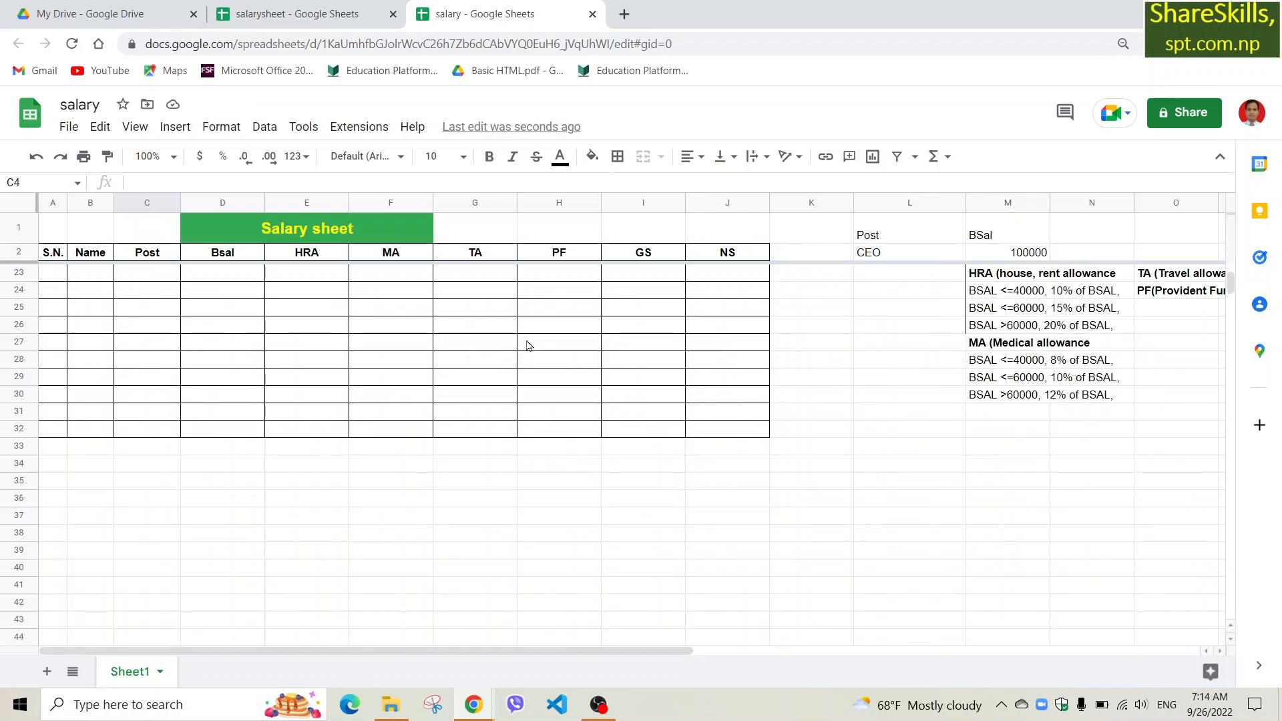
scroll(527, 343, up, 7)
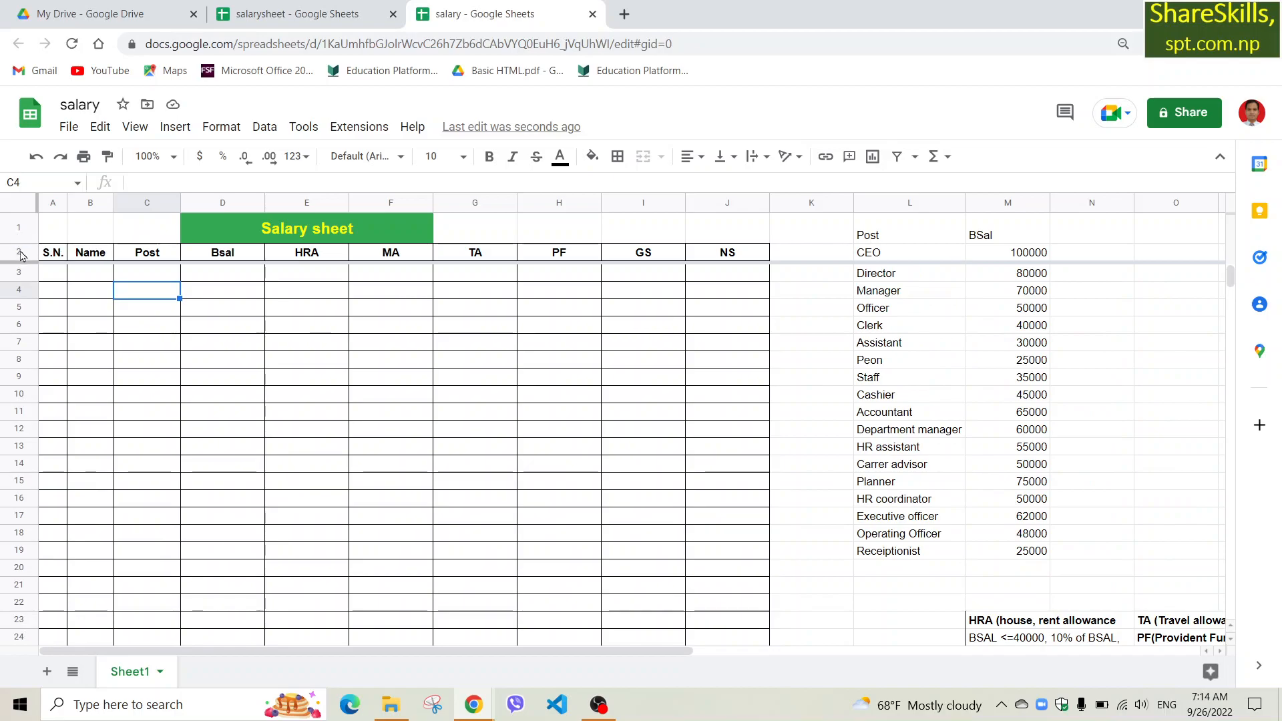
scroll(381, 369, down, 3)
scroll(384, 364, down, 5)
scroll(394, 359, up, 8)
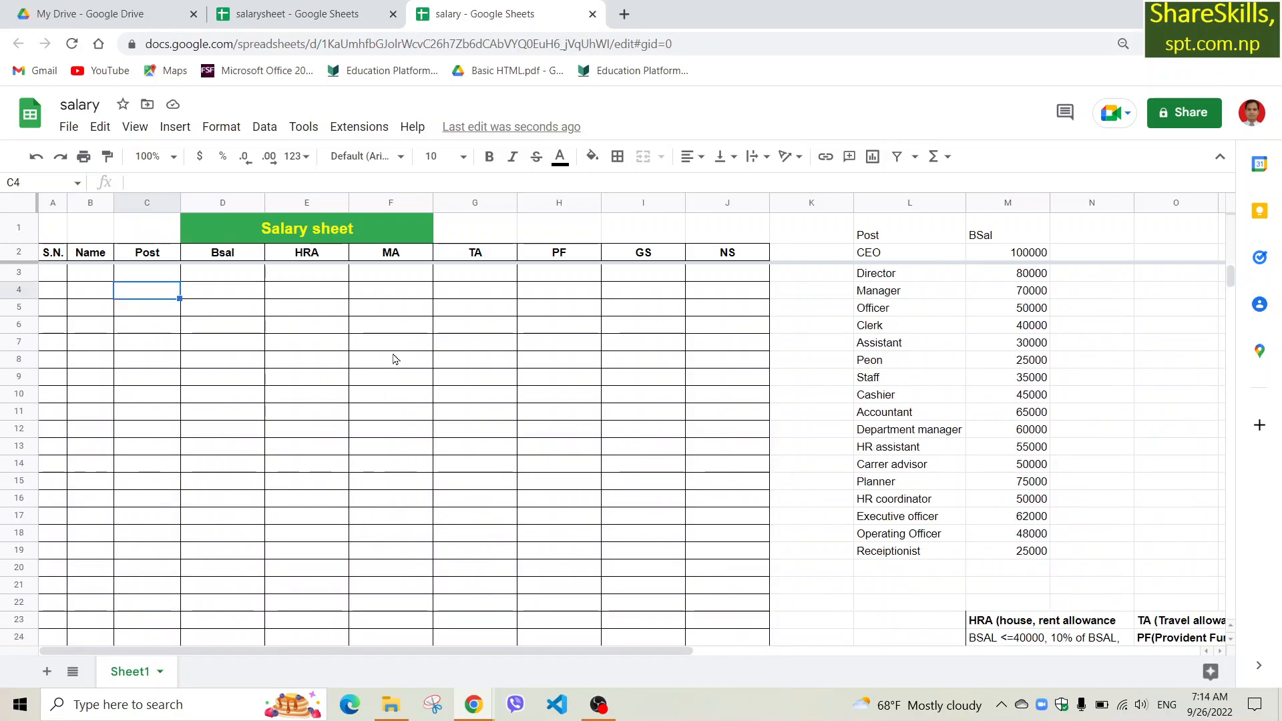
scroll(415, 338, down, 5)
scroll(421, 332, up, 5)
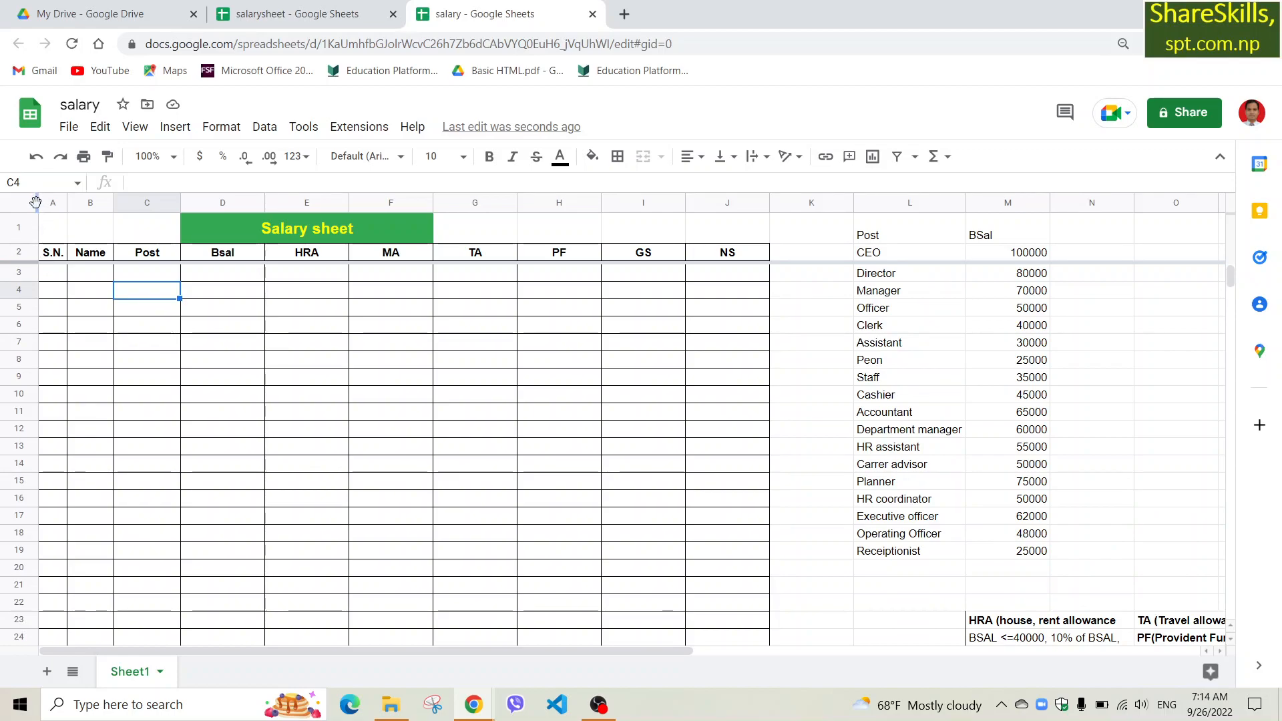
Step: Freeze the S.N. and Name columns and enter "Sp" in the first Name cell, B3
drag(37, 203, 115, 200)
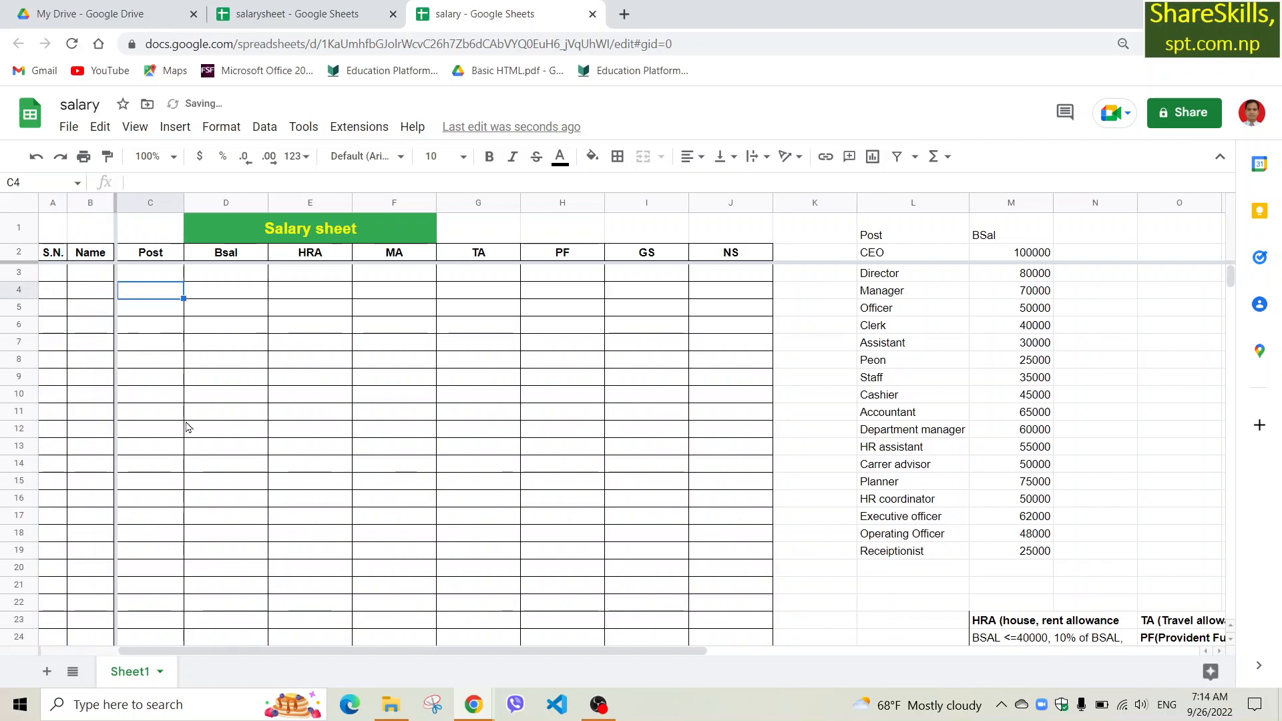
click(90, 274)
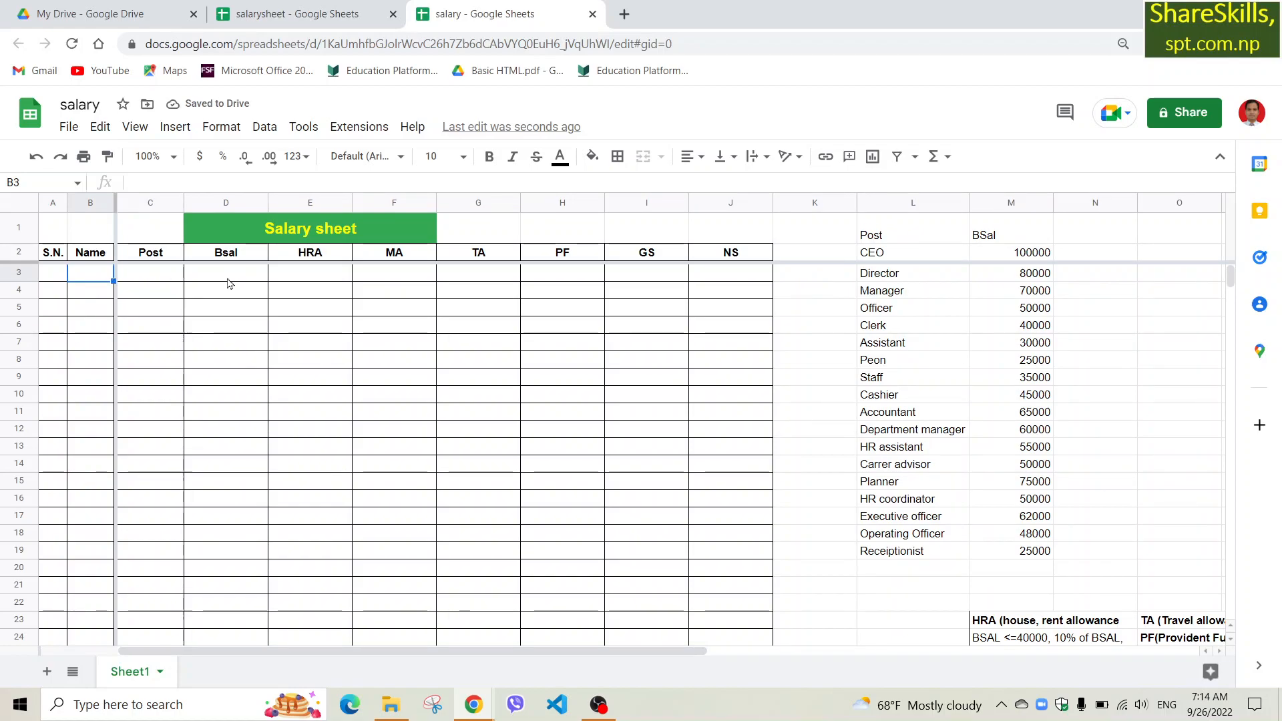
text(S)
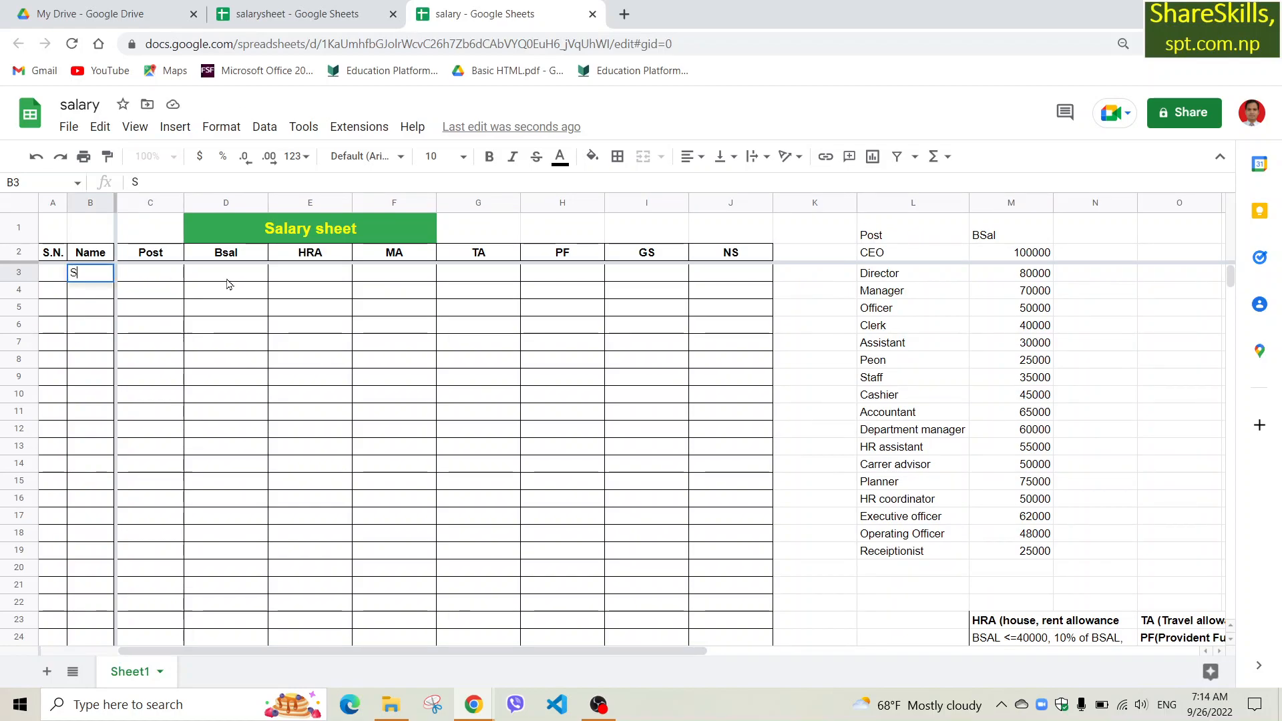
text(p)
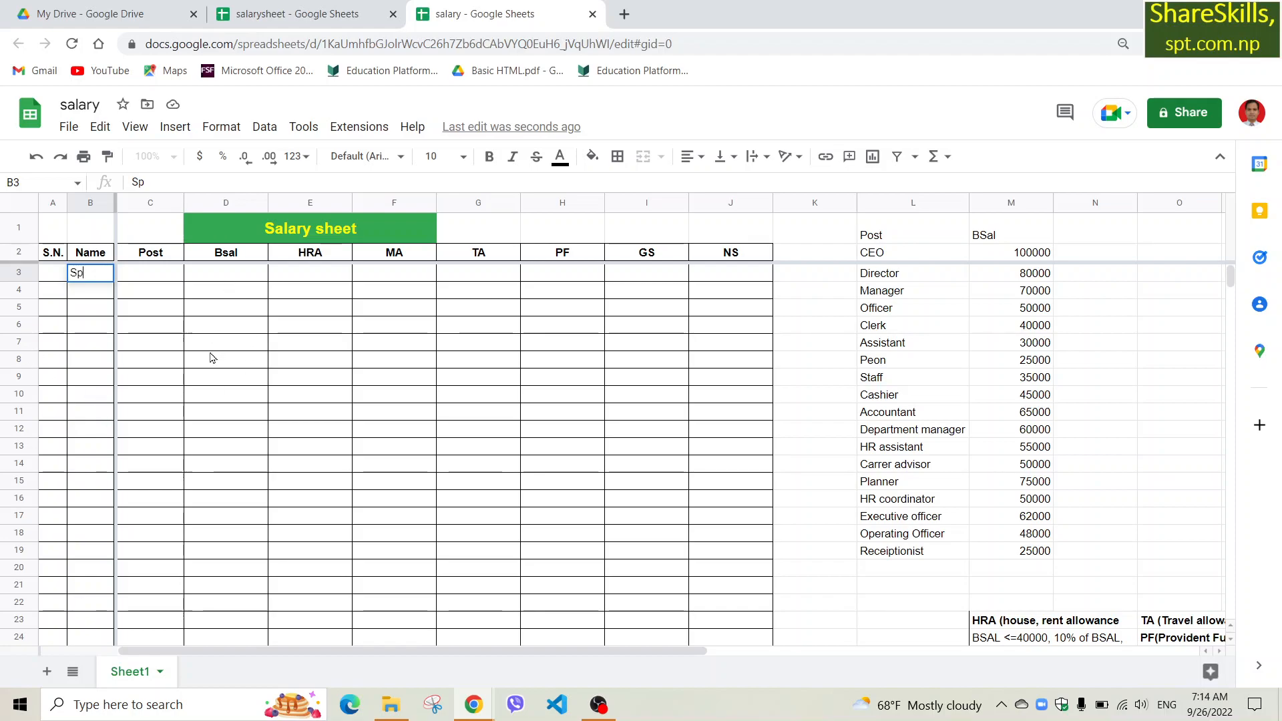
click(257, 348)
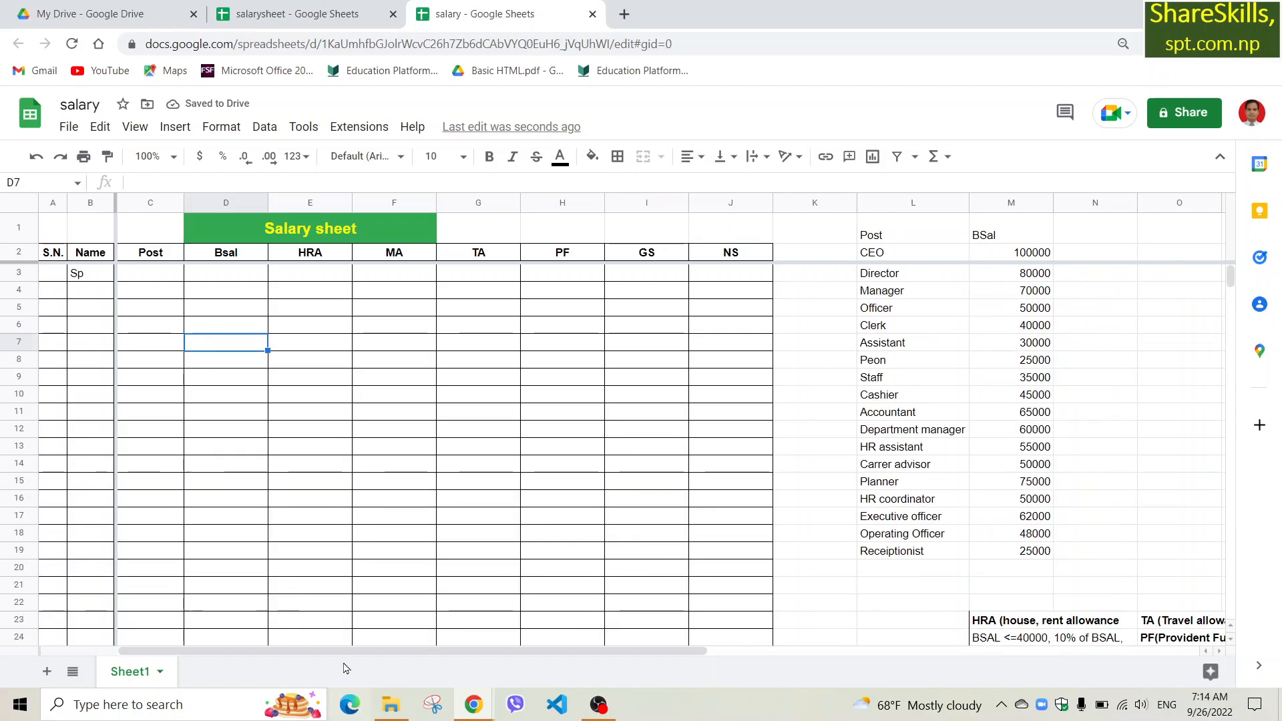
scroll(341, 654, right, 1)
drag(342, 653, 155, 629)
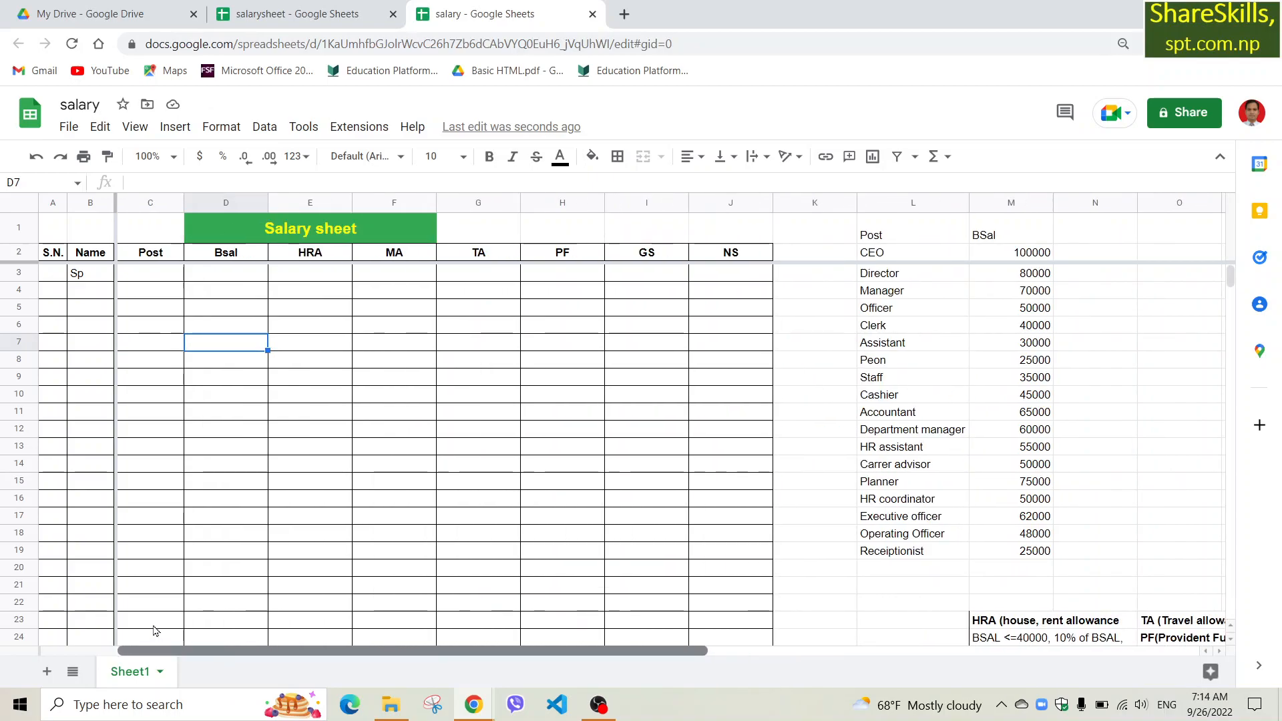
Step: Widen the Post column to roughly twice its width
click(149, 273)
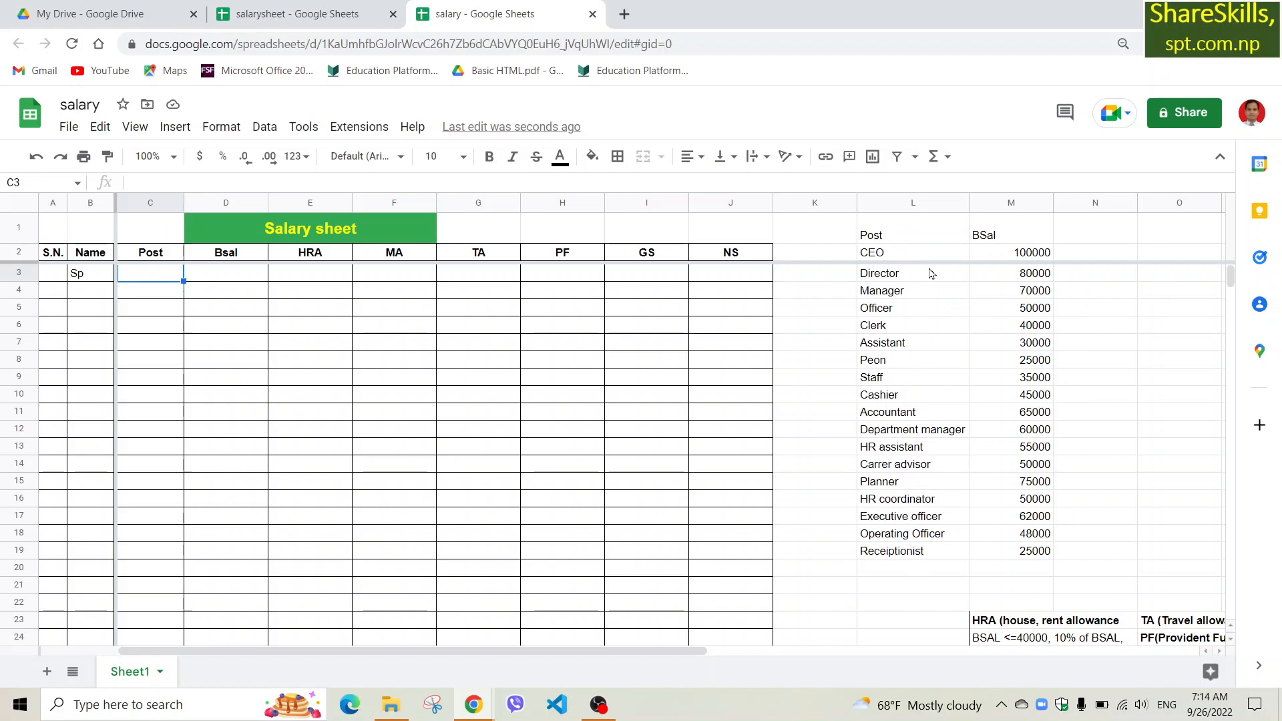
drag(182, 198, 267, 202)
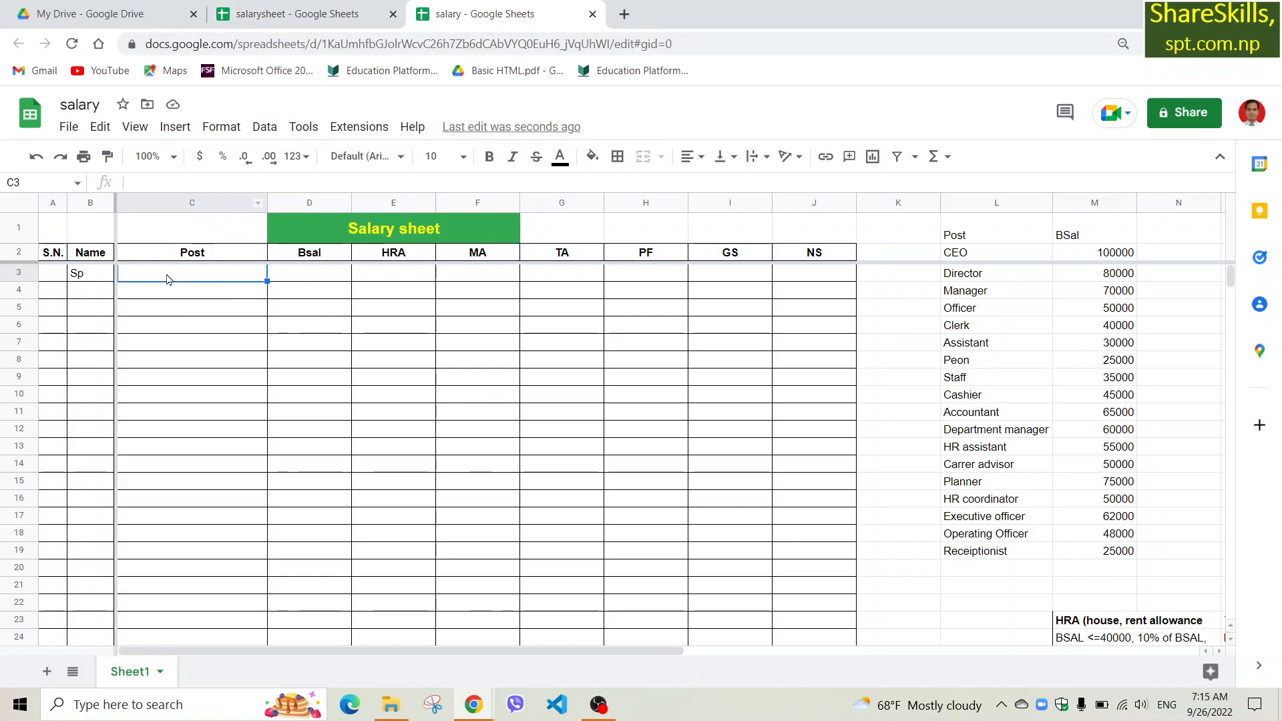
Step: Start a data validation rule for Post cells C3:C32 with "List from a range" as the criteria
drag(149, 275, 201, 418)
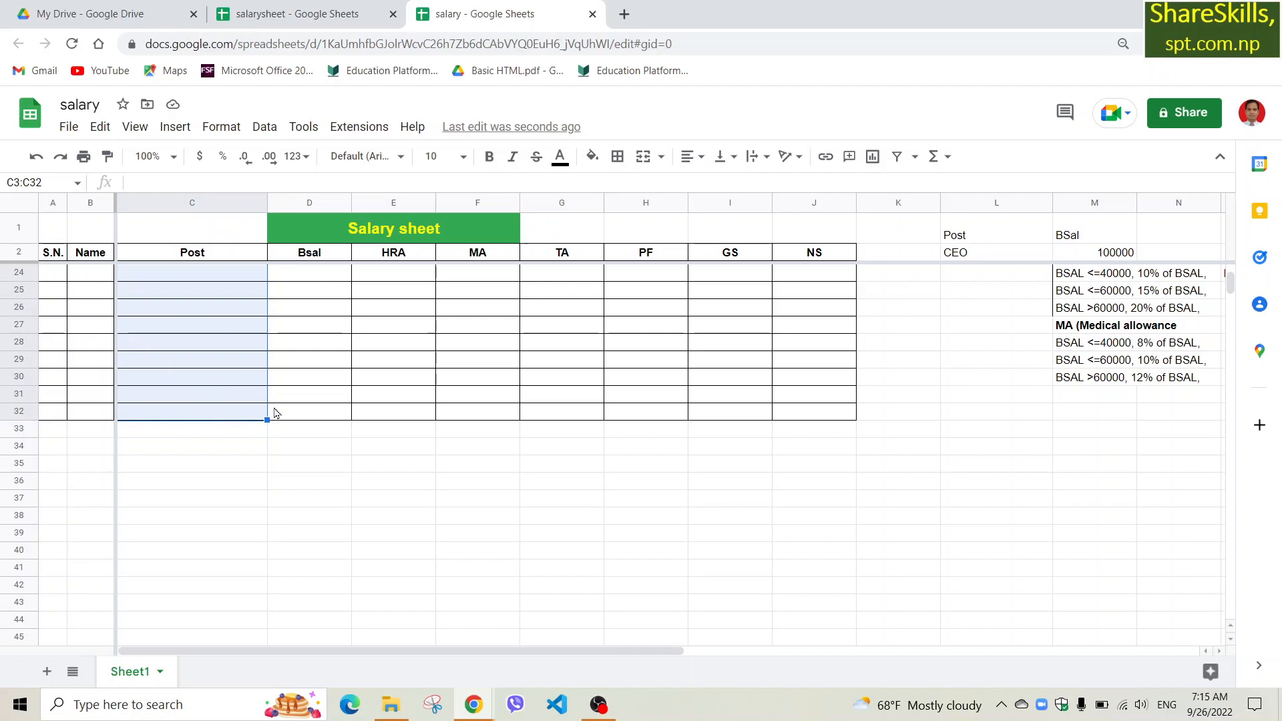
click(263, 129)
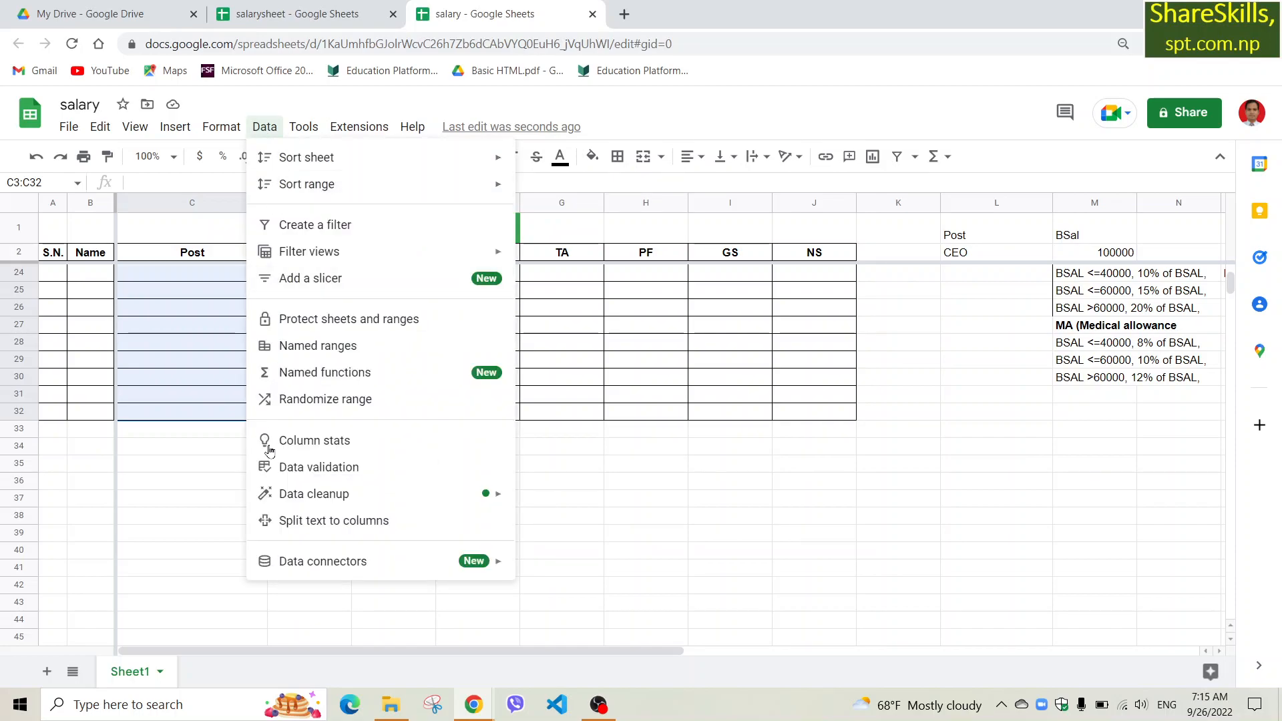
click(309, 469)
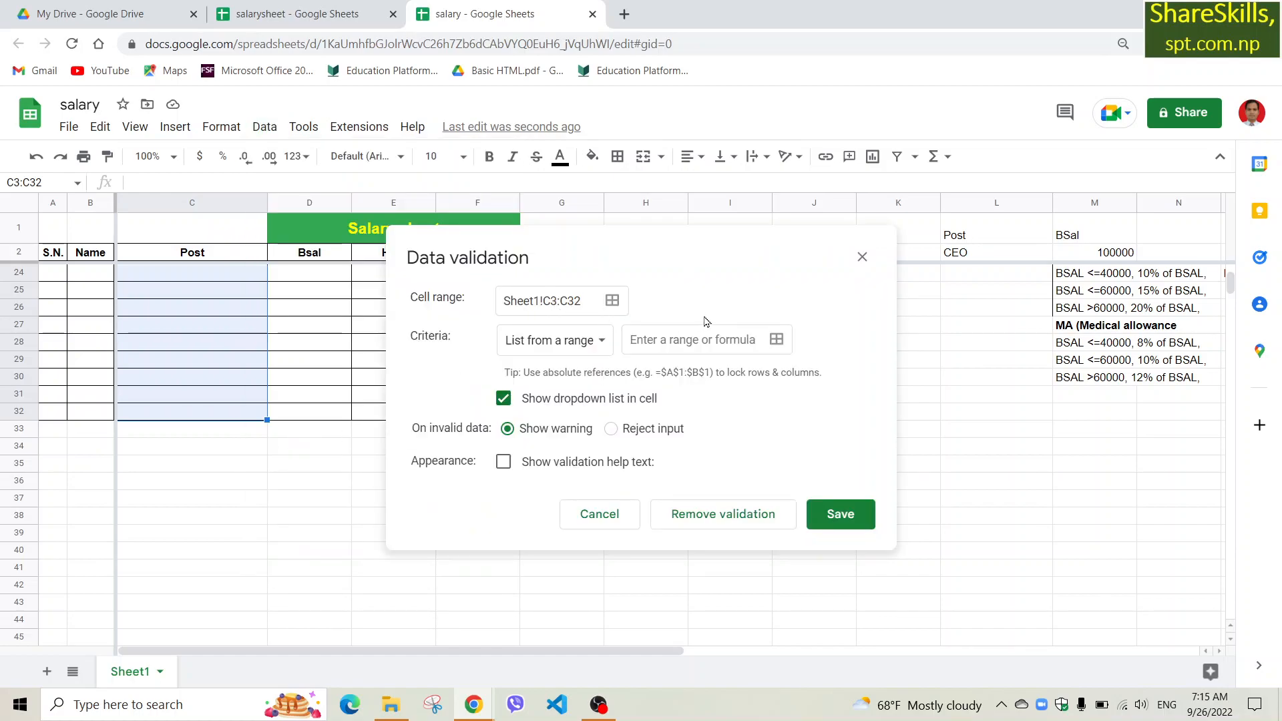
right_click(191, 326)
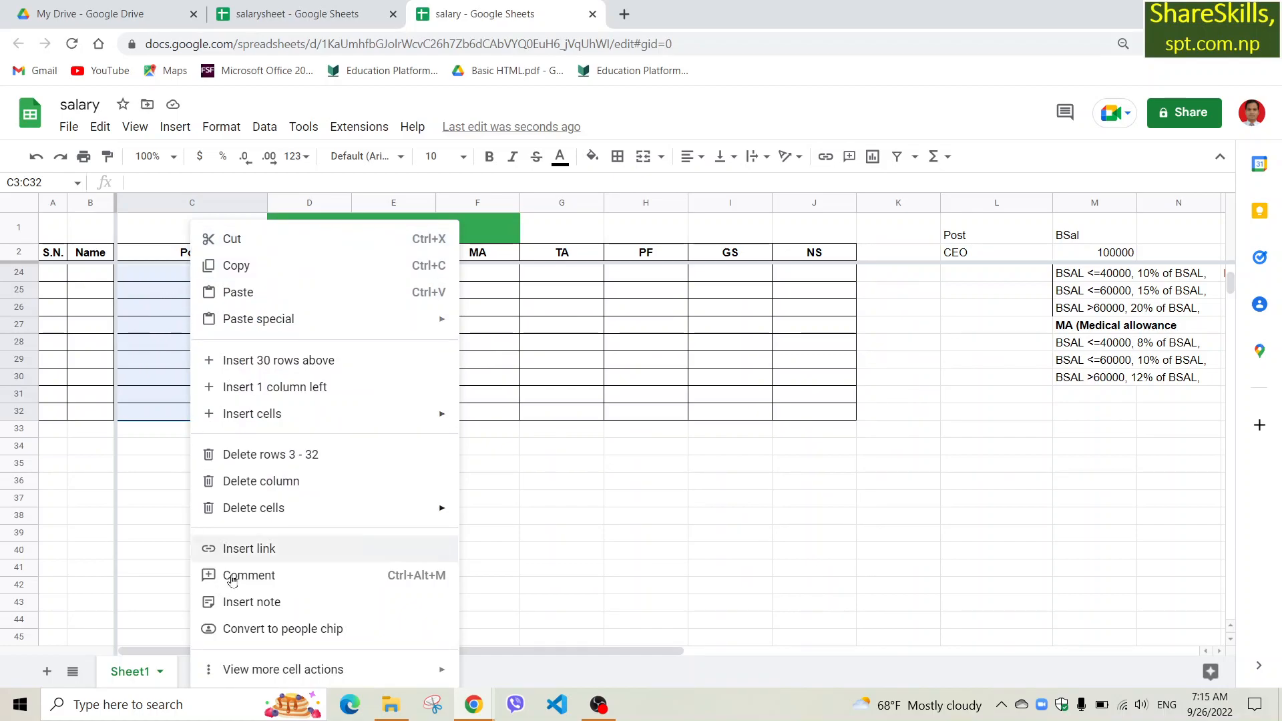
mouse_move(245, 673)
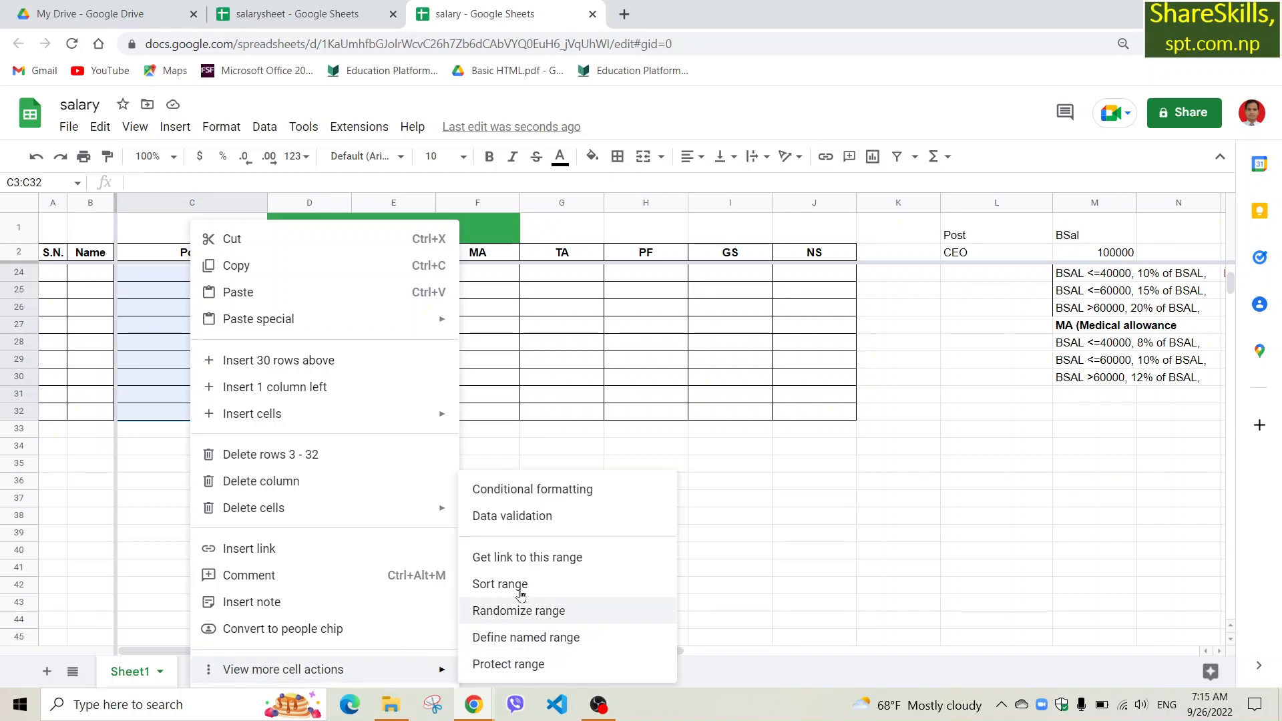
click(512, 516)
drag(671, 246, 769, 218)
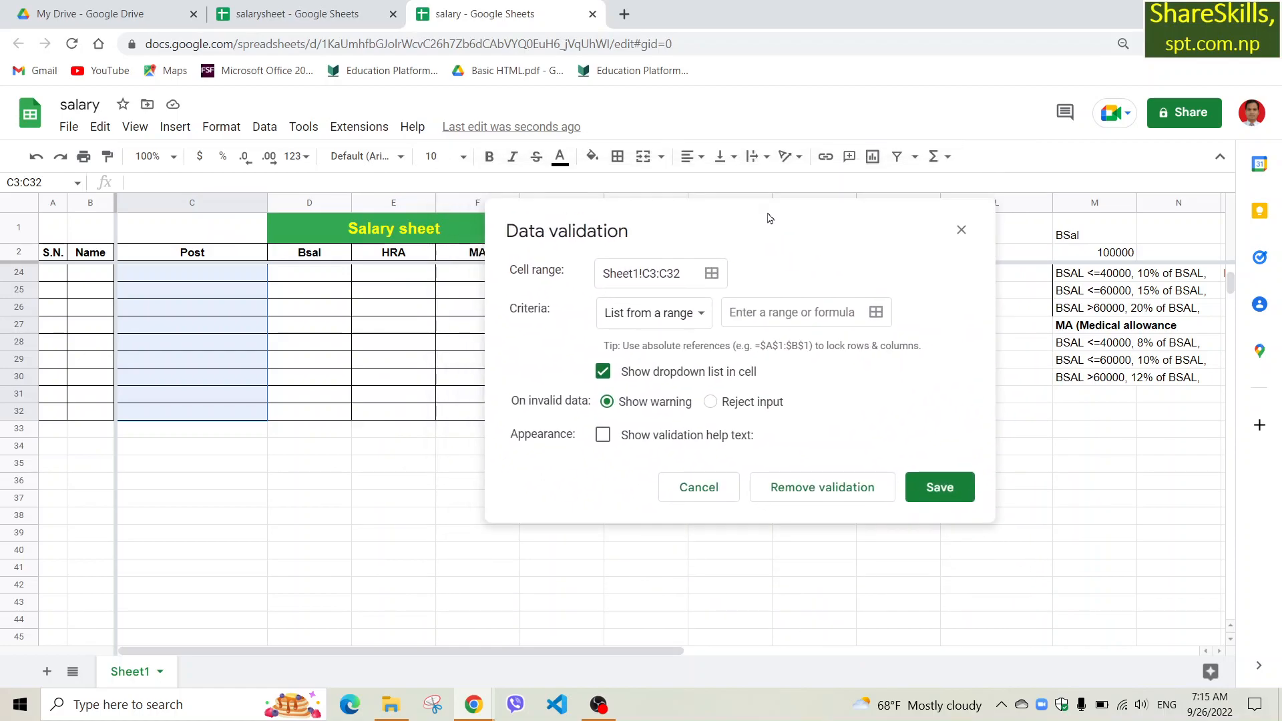
key(XF86MonBrightnessDown)
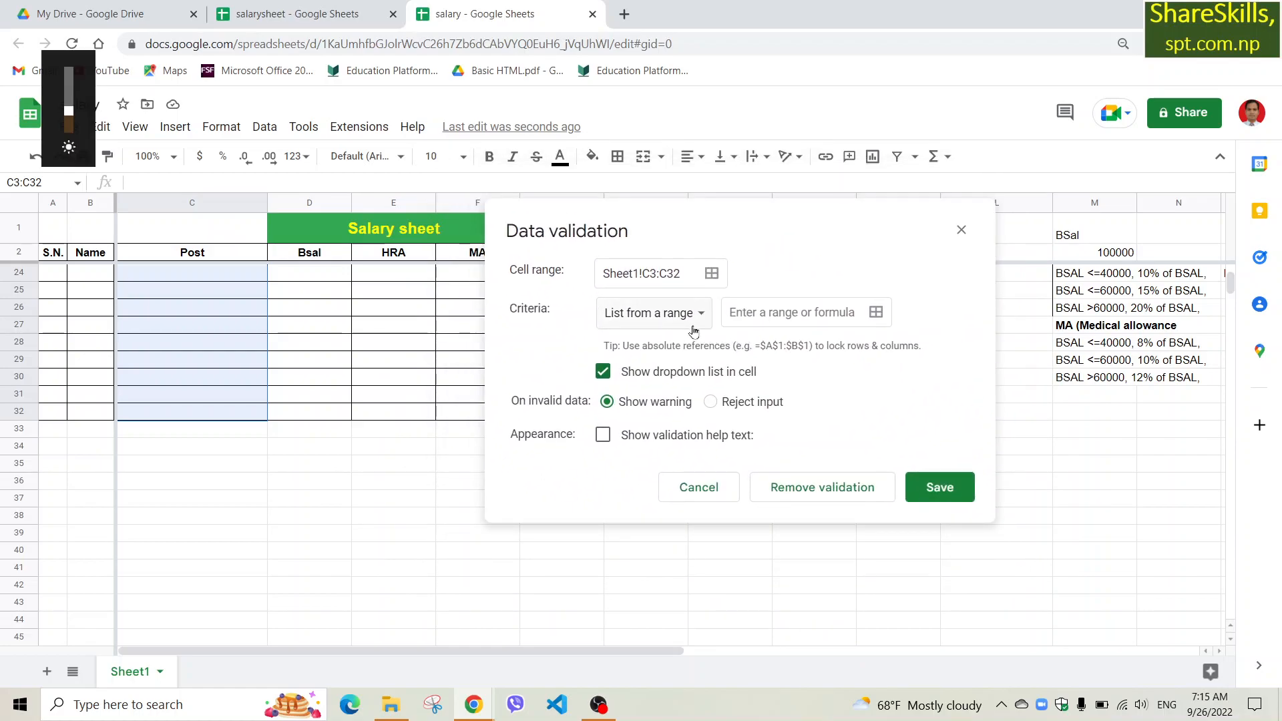
click(774, 313)
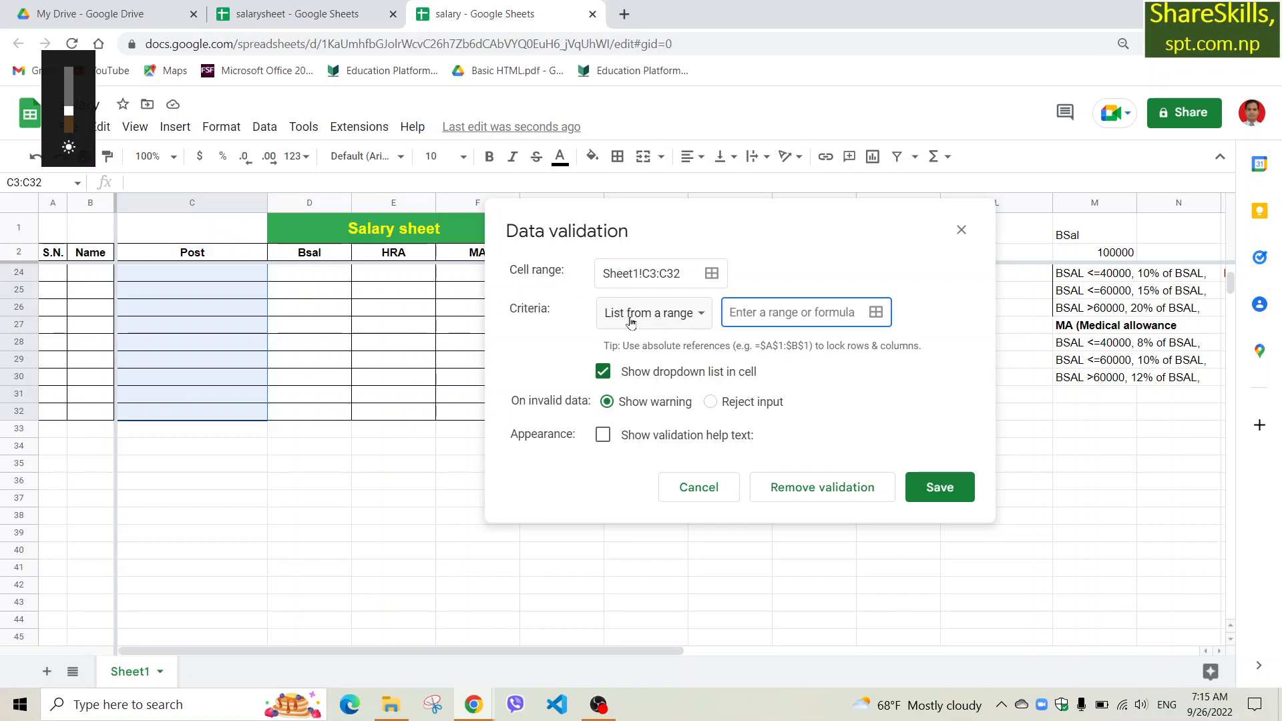
click(700, 320)
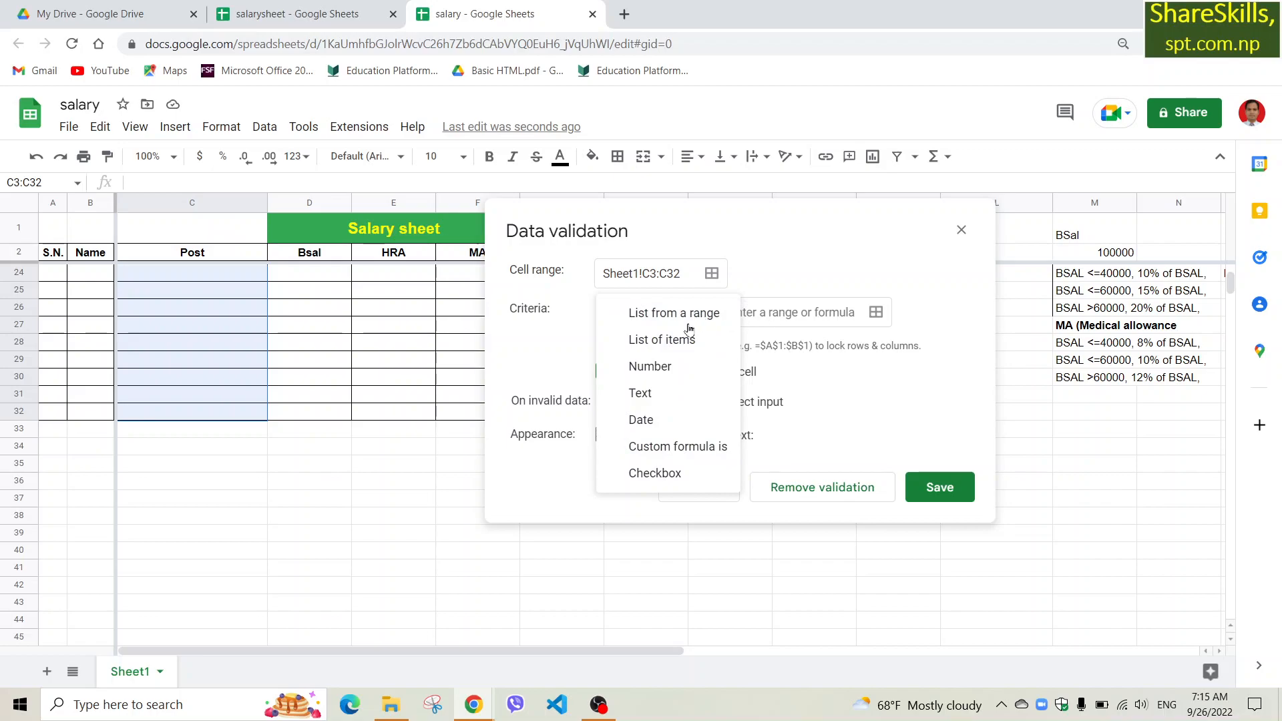
click(666, 318)
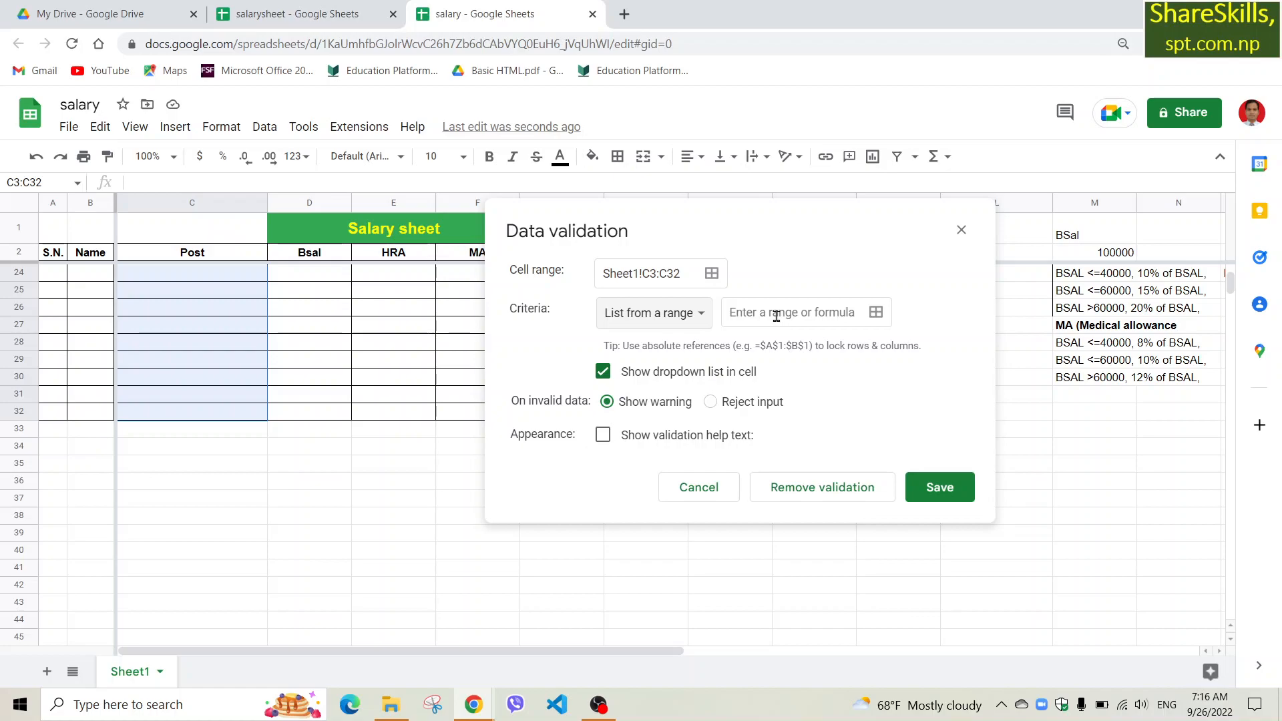
Step: Use the post names in L2:L19 as the dropdown's source range and save the validation rule
click(875, 313)
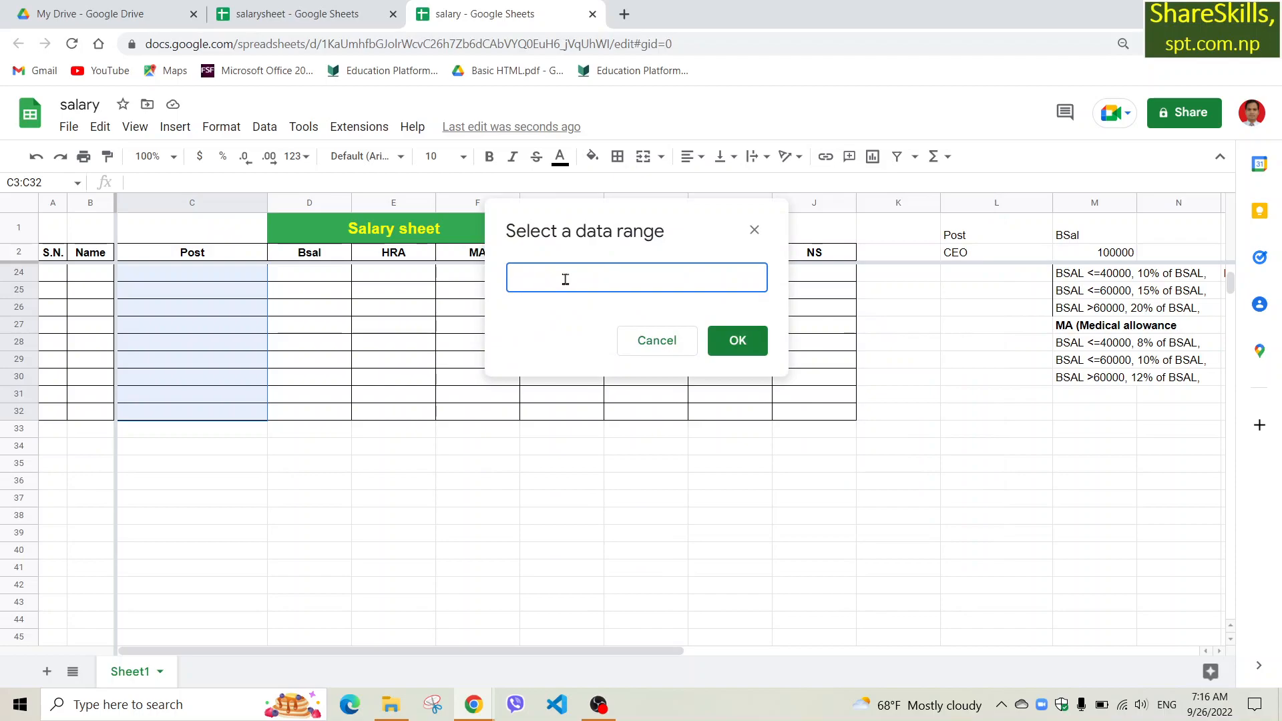
scroll(1139, 317, up, 5)
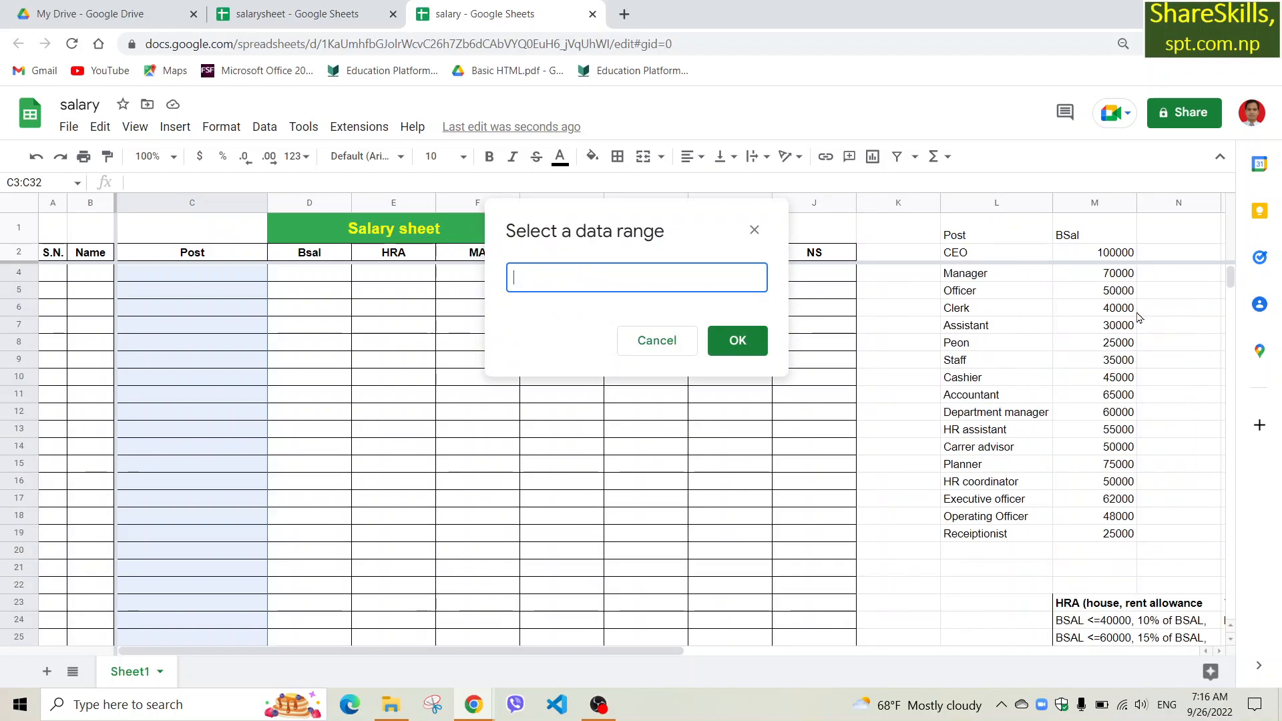
scroll(1138, 318, up, 1)
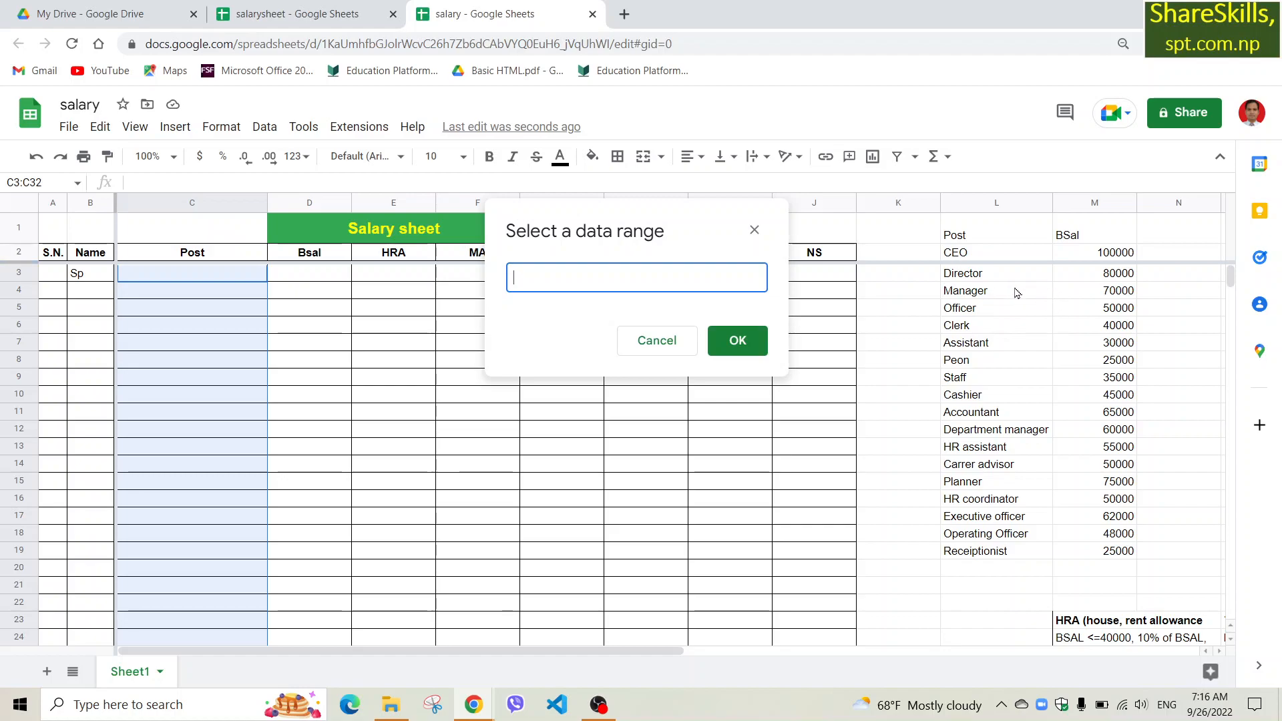
drag(953, 257, 986, 555)
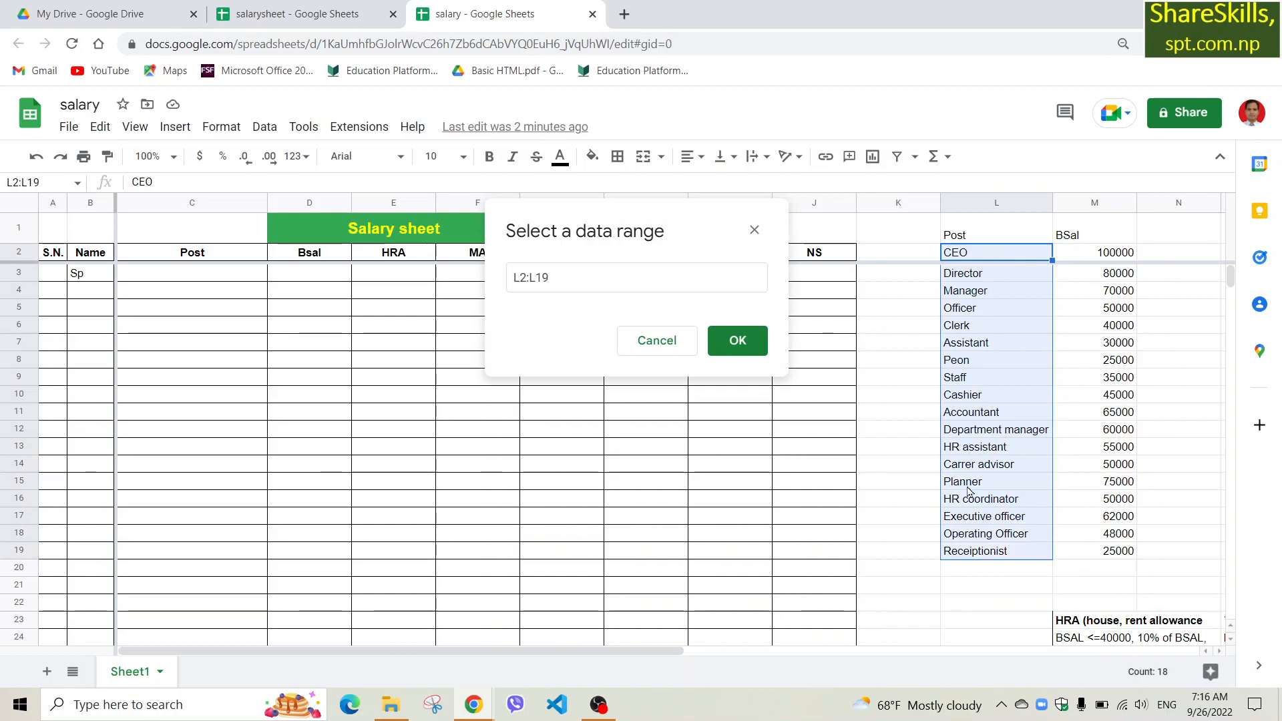
click(737, 341)
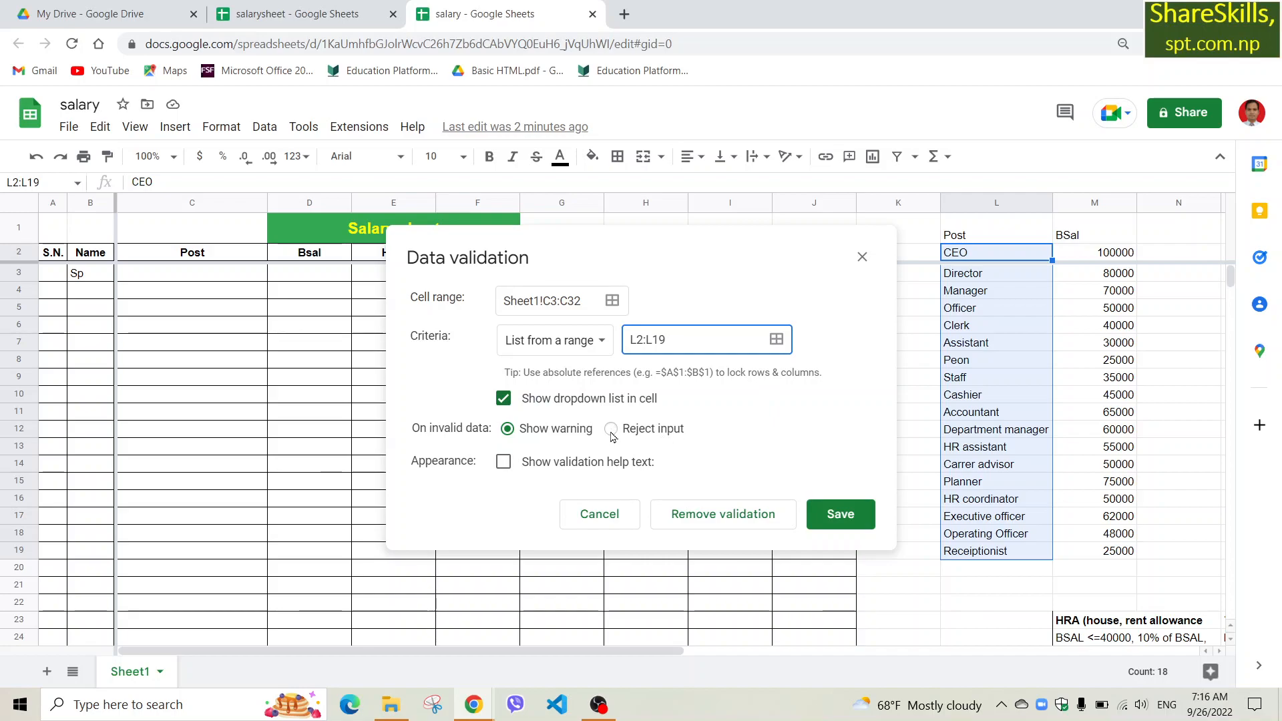
click(837, 520)
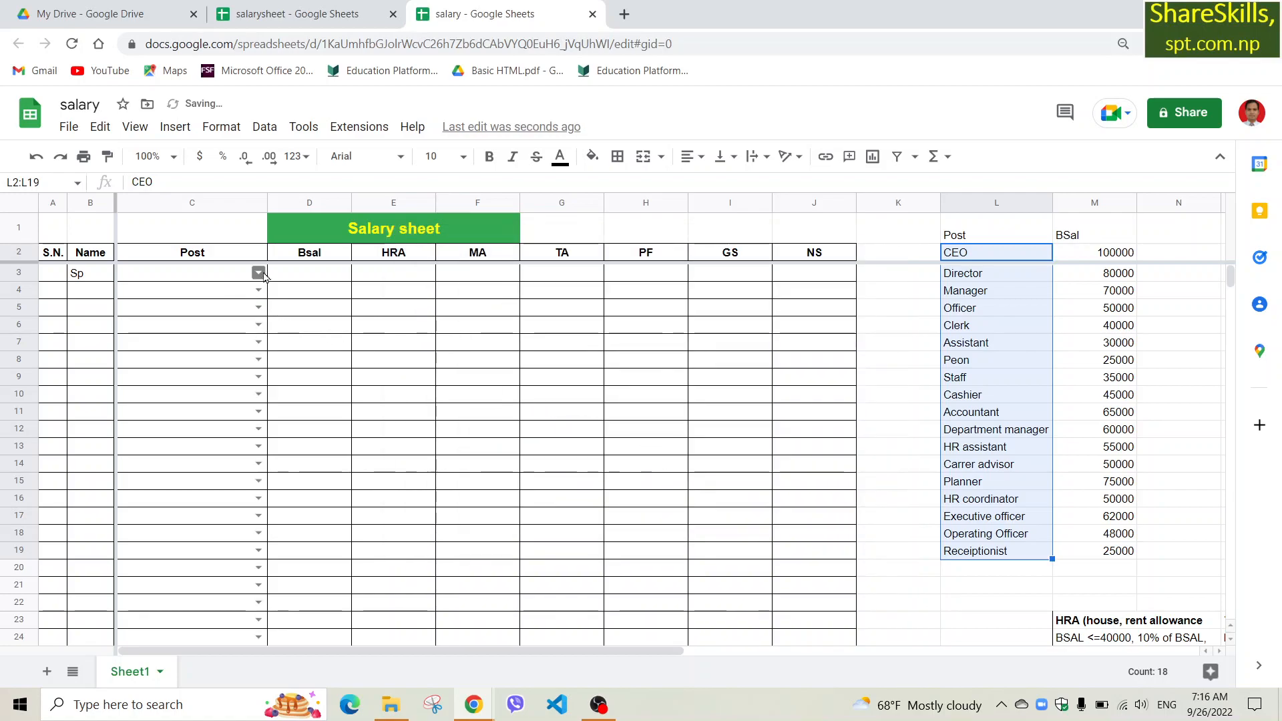
Step: Choose CEO as the post in C3 and Director in C4 from the dropdown suggestions
click(258, 272)
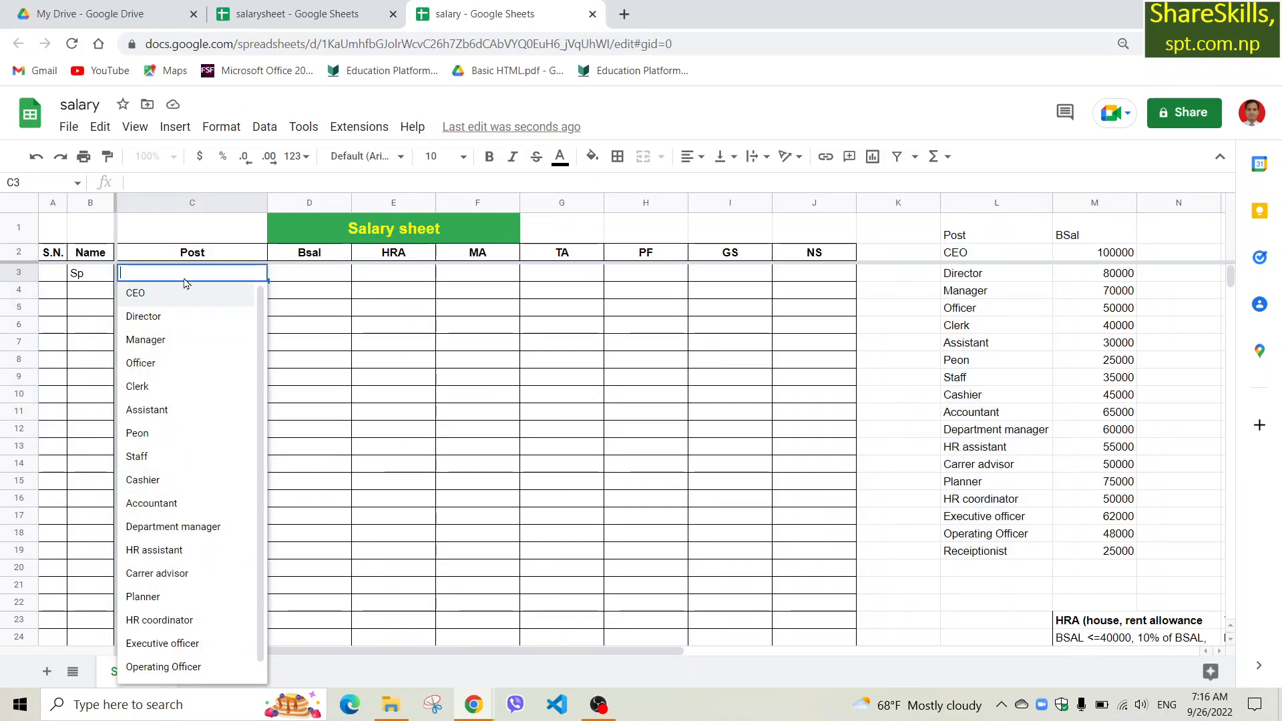
scroll(156, 458, down, 1)
scroll(177, 408, up, 1)
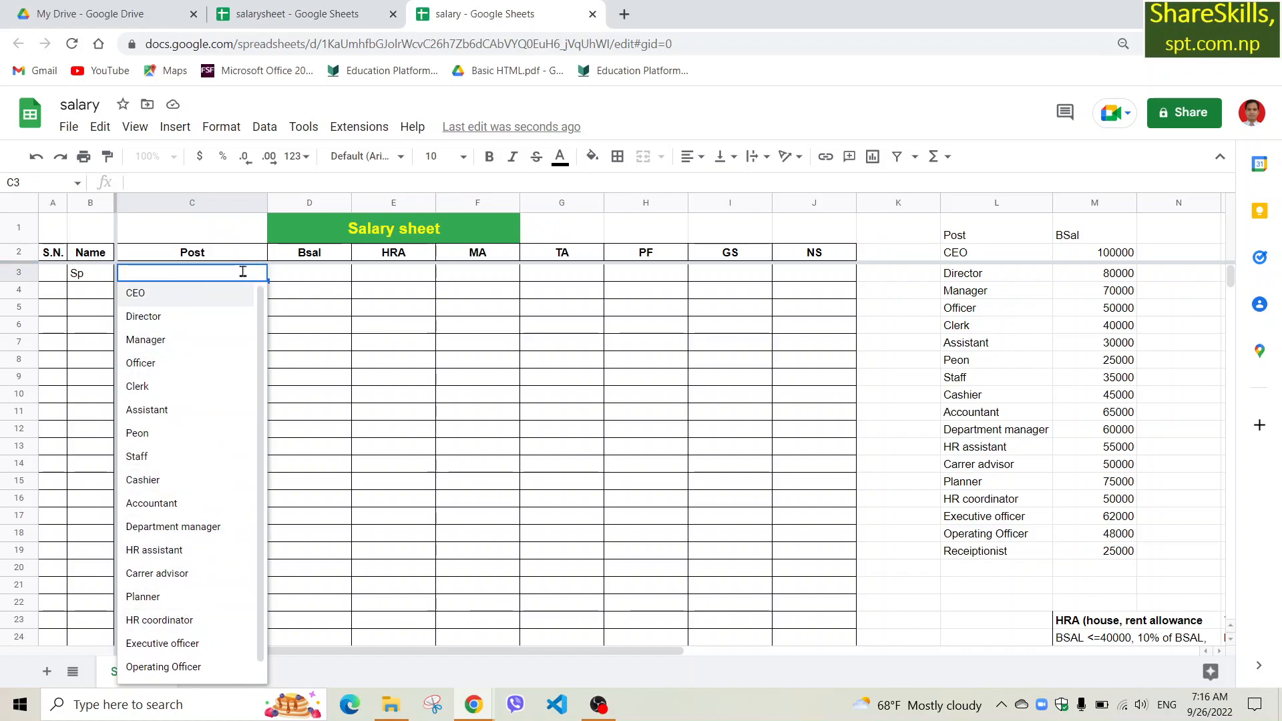
key(Return)
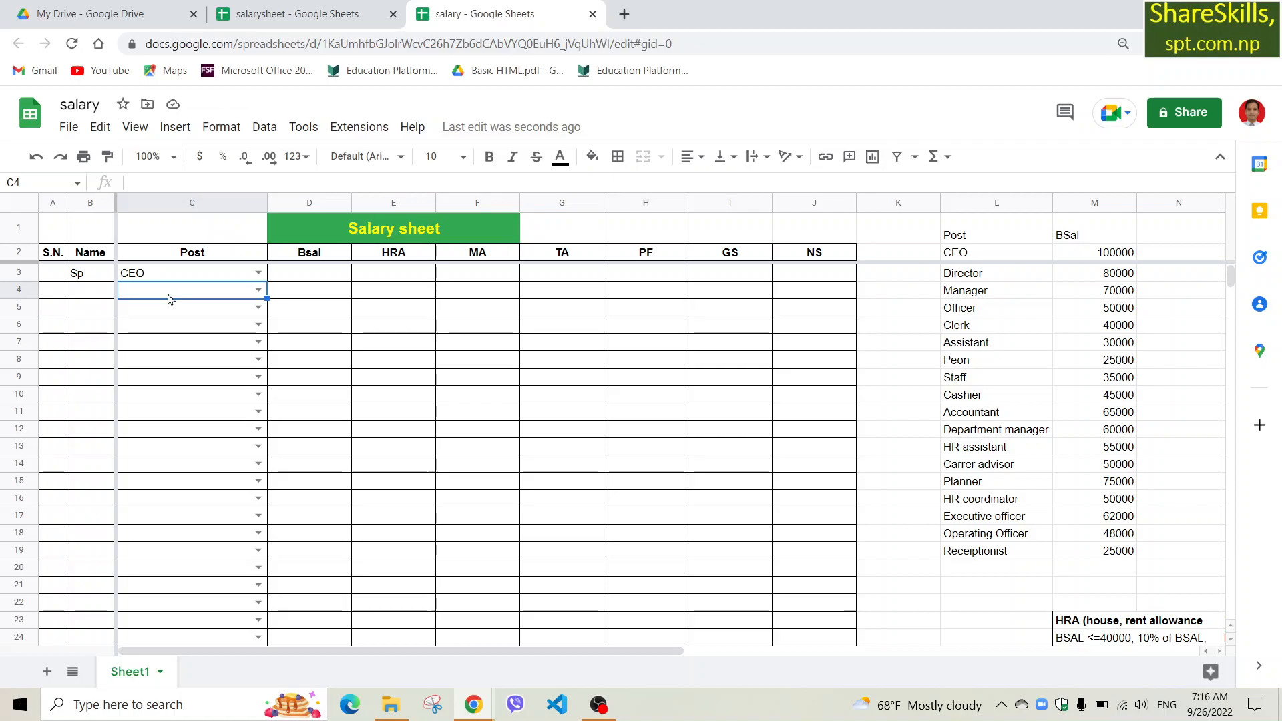
text(dire)
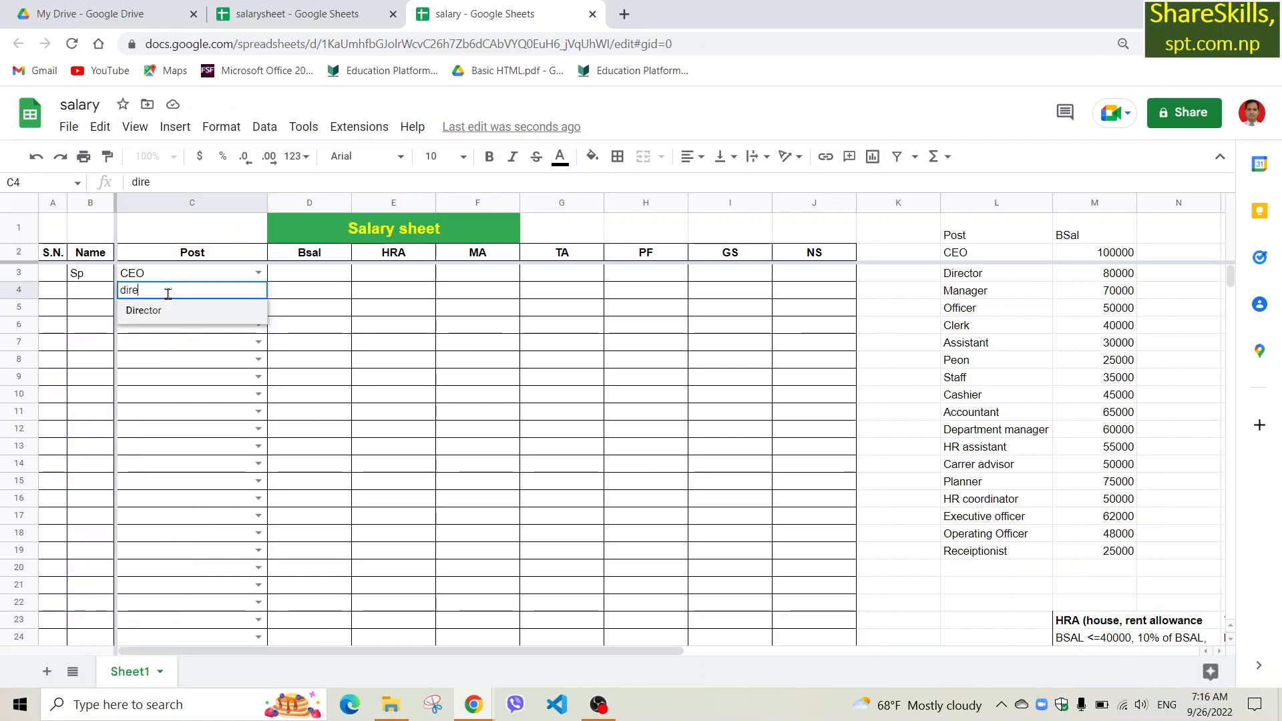
click(143, 311)
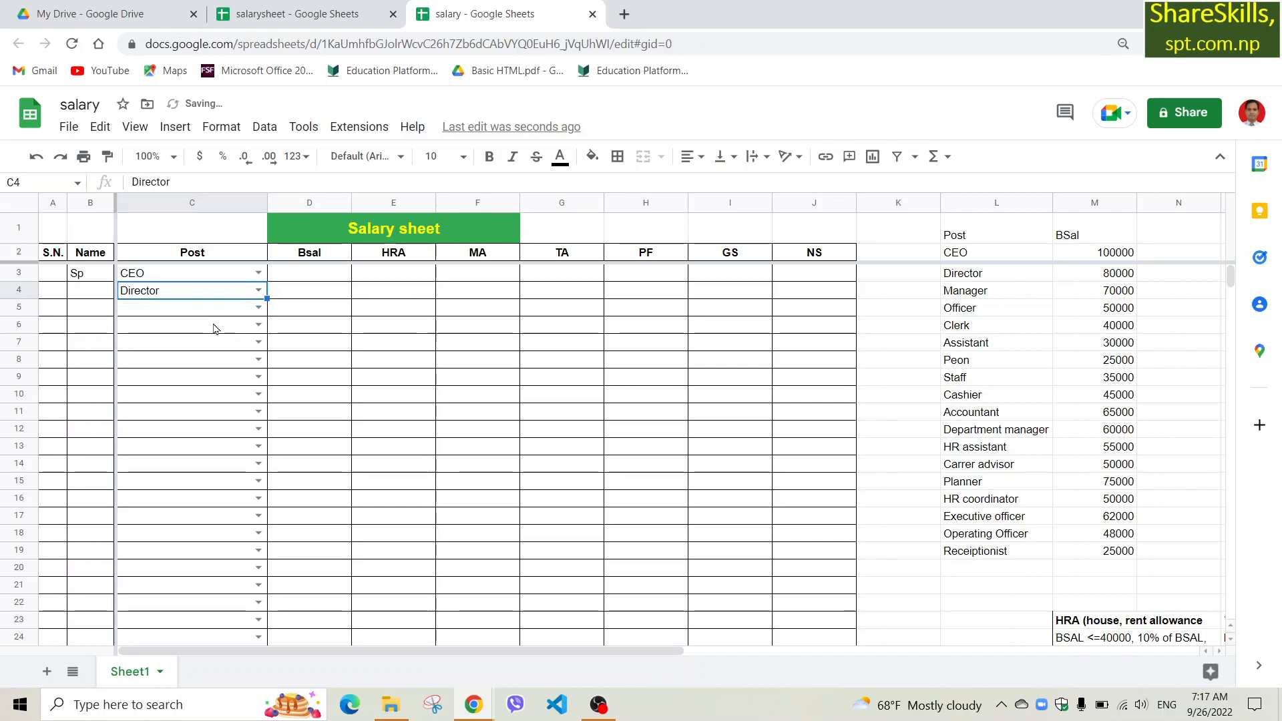
Step: Fill in the post Staff in C5 and HR assistant in C6 from the dropdown suggestions
click(154, 314)
double_click(155, 314)
text(st)
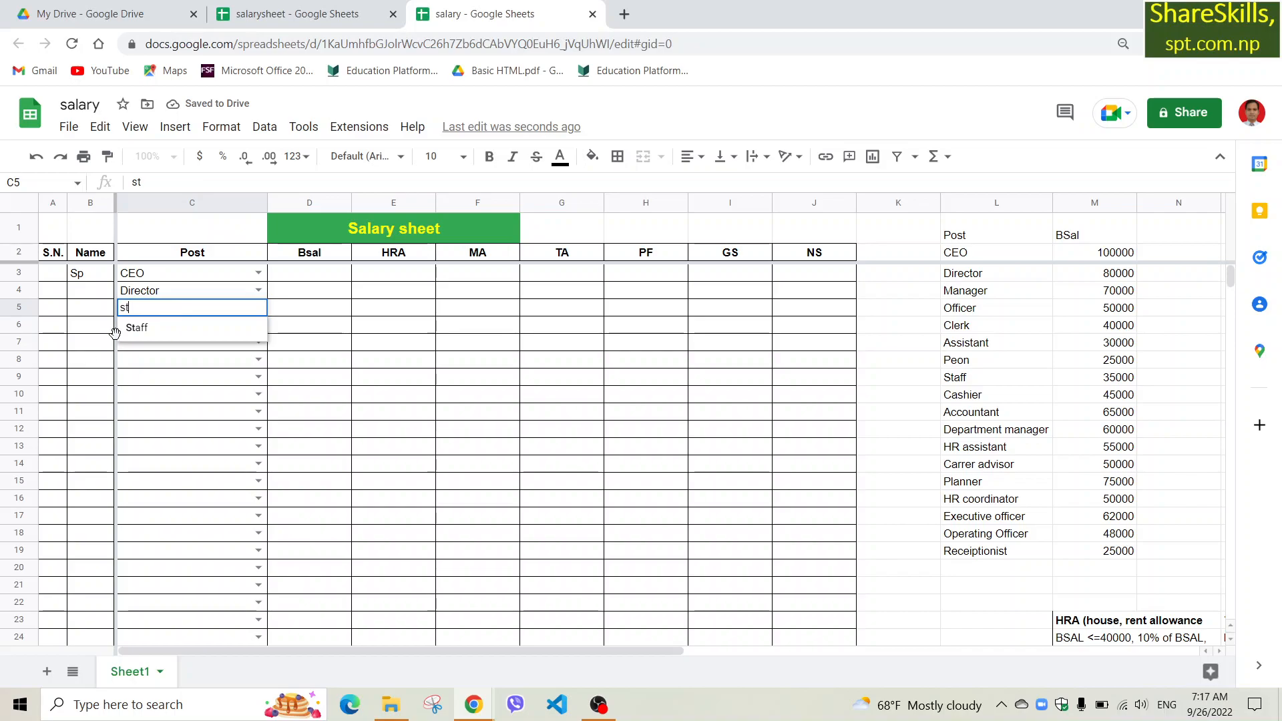
click(134, 328)
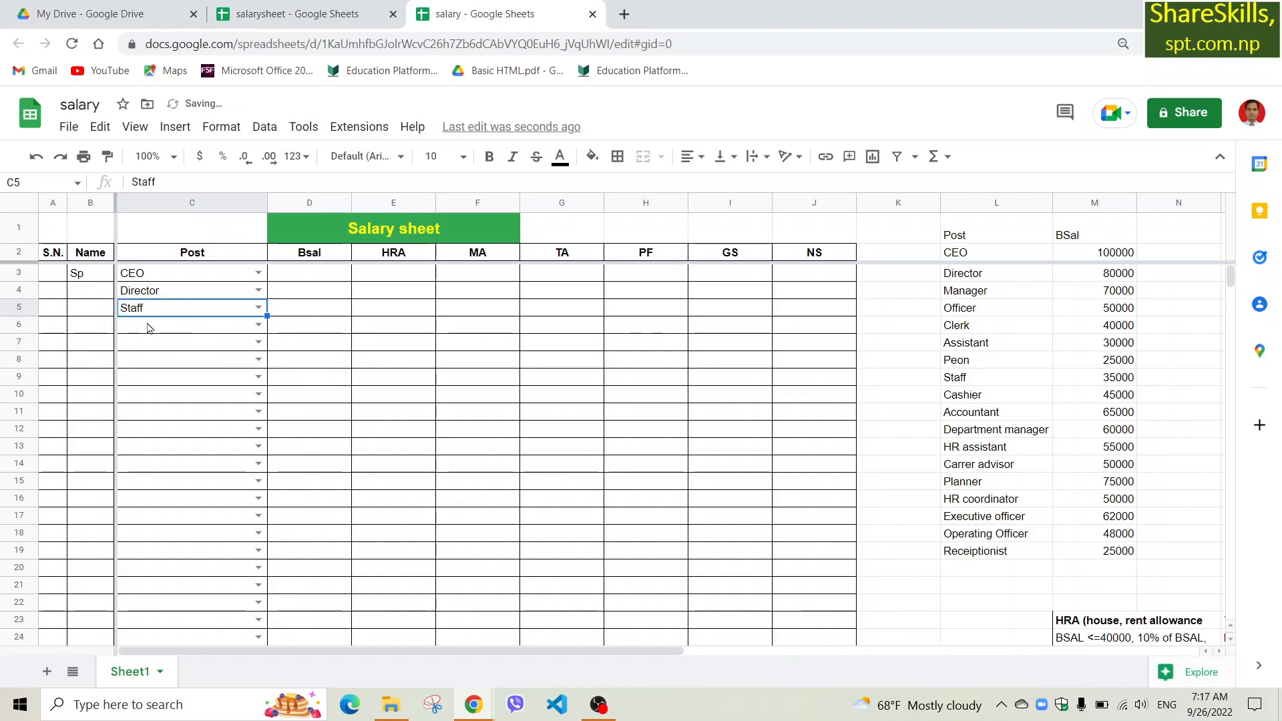
click(151, 332)
text(h)
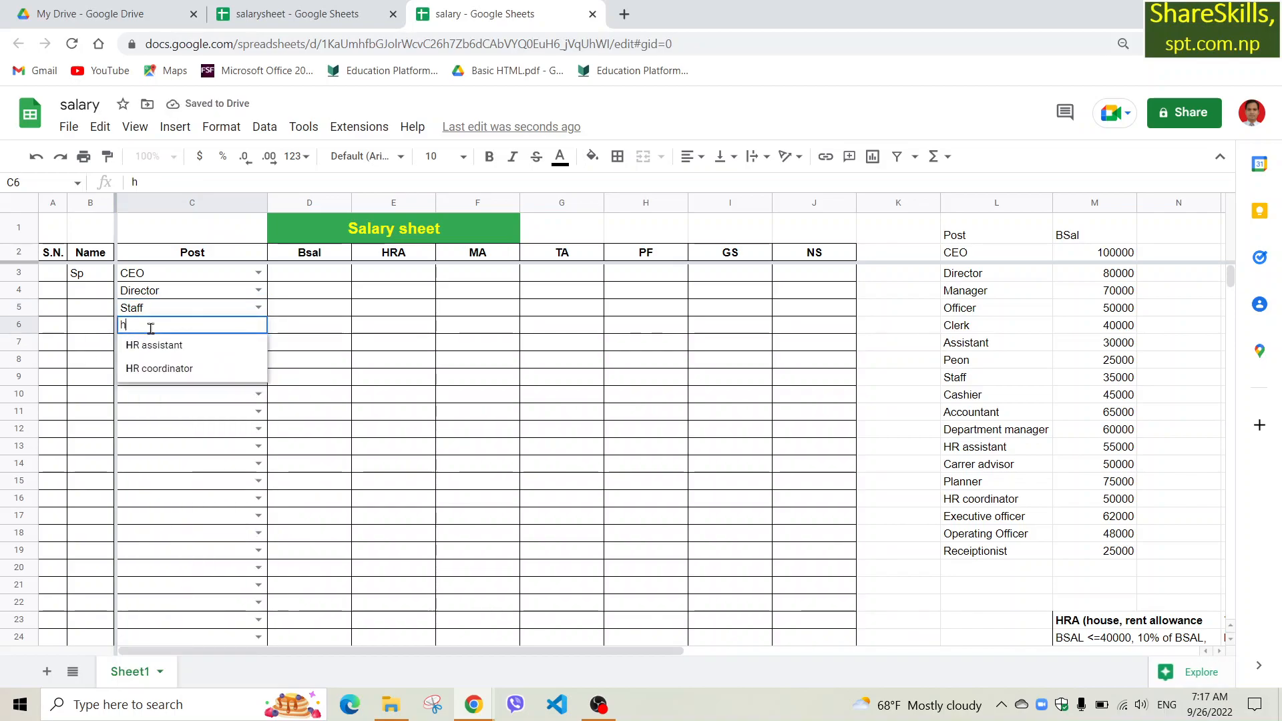
click(171, 348)
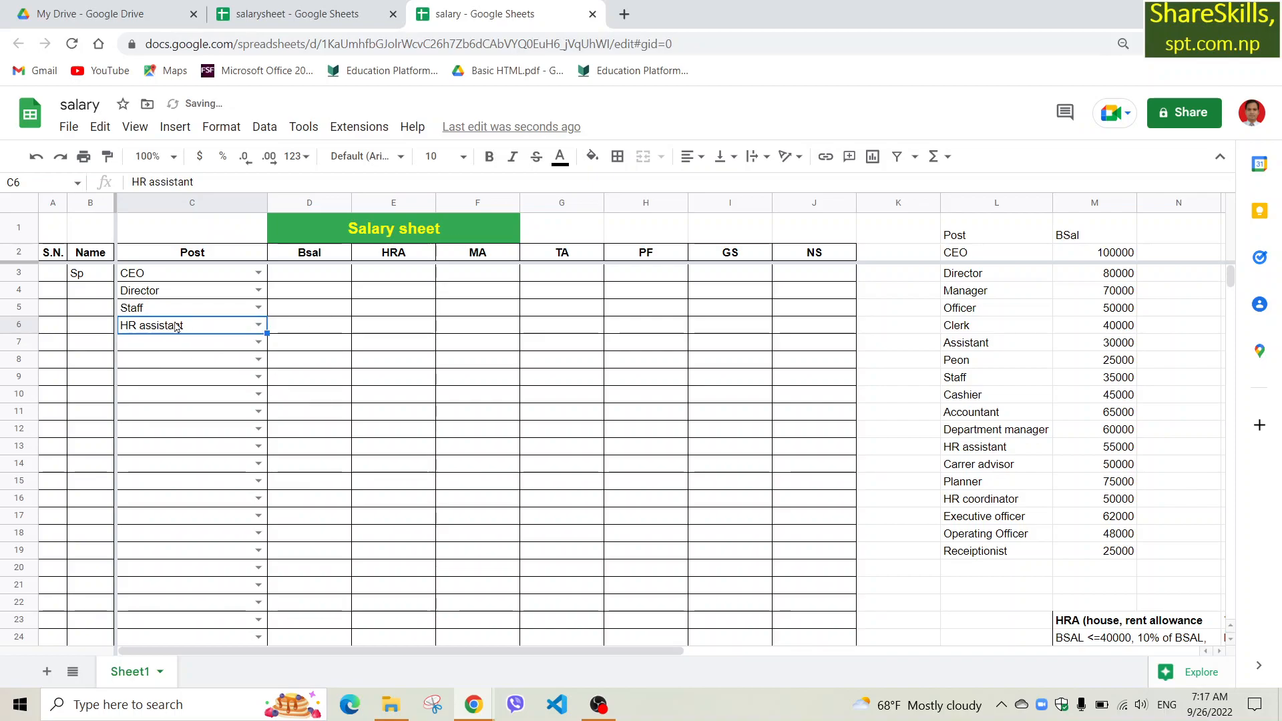
click(171, 346)
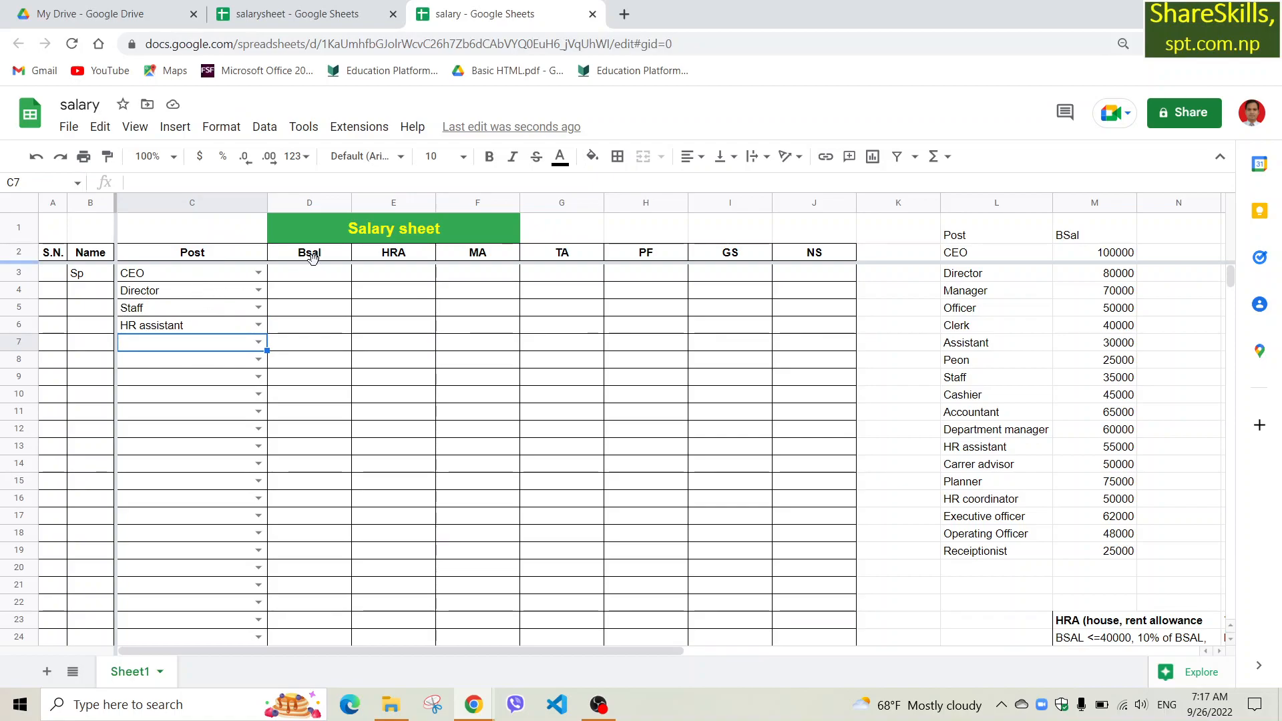
Step: Start a VLOOKUP formula in Bsal cell D3 with the post in C3 as the search key
click(310, 279)
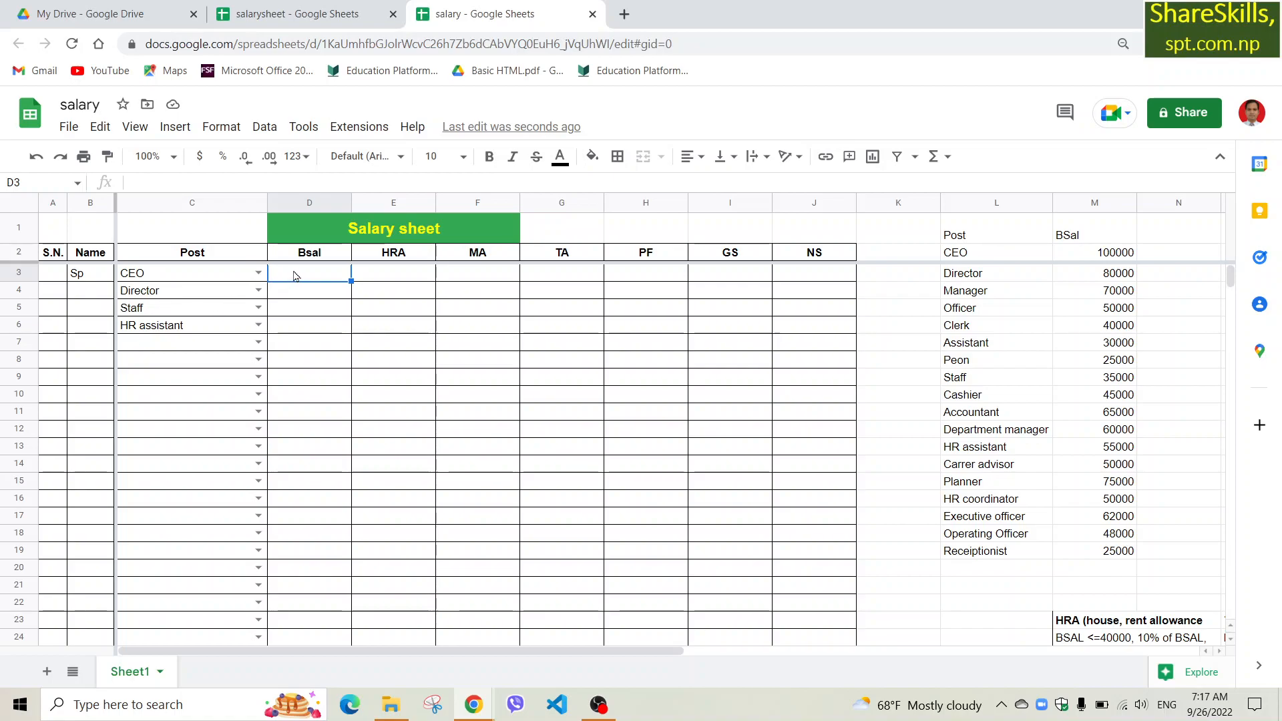
text(=)
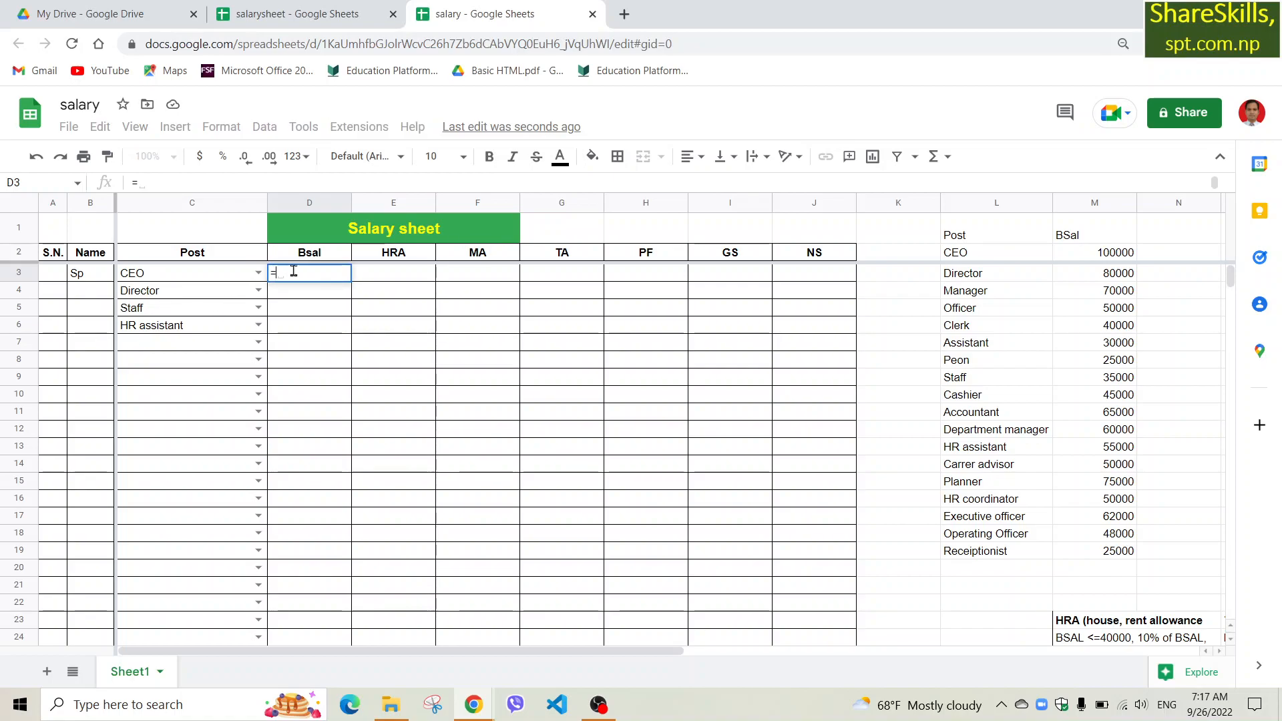
key(ctrl+plus)
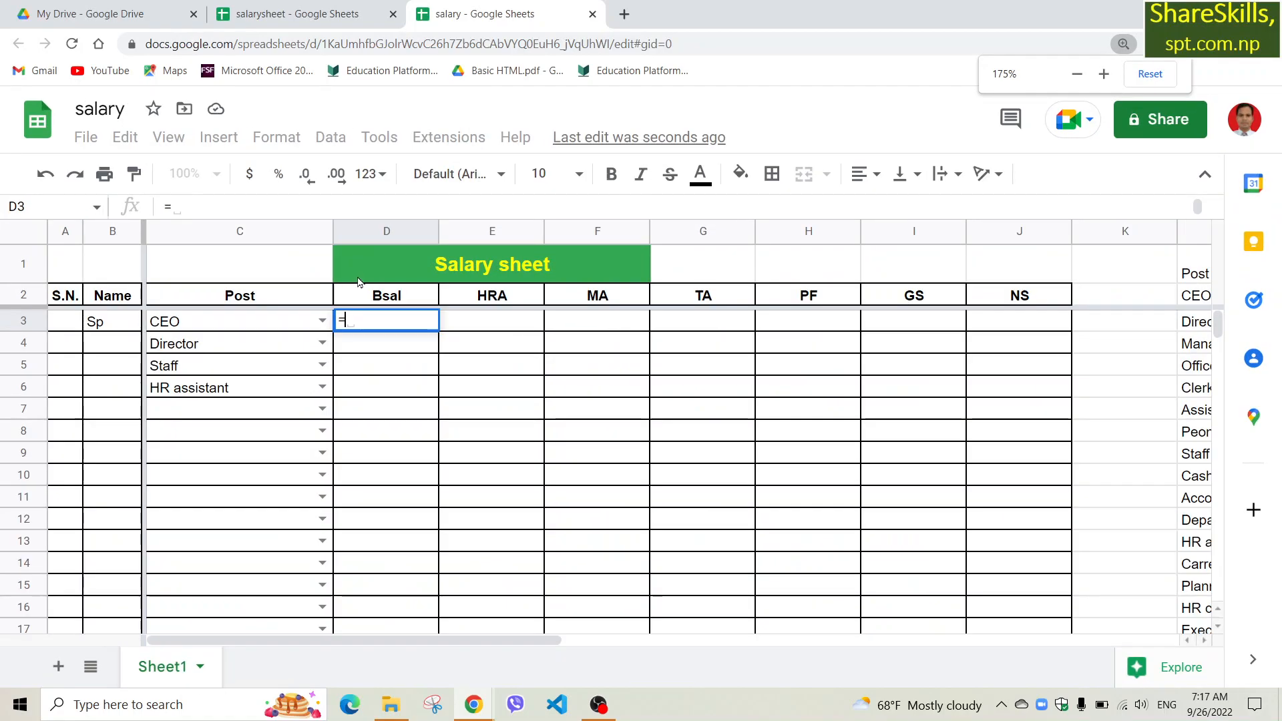
key(ctrl+plus)
key(ctrl+plus)
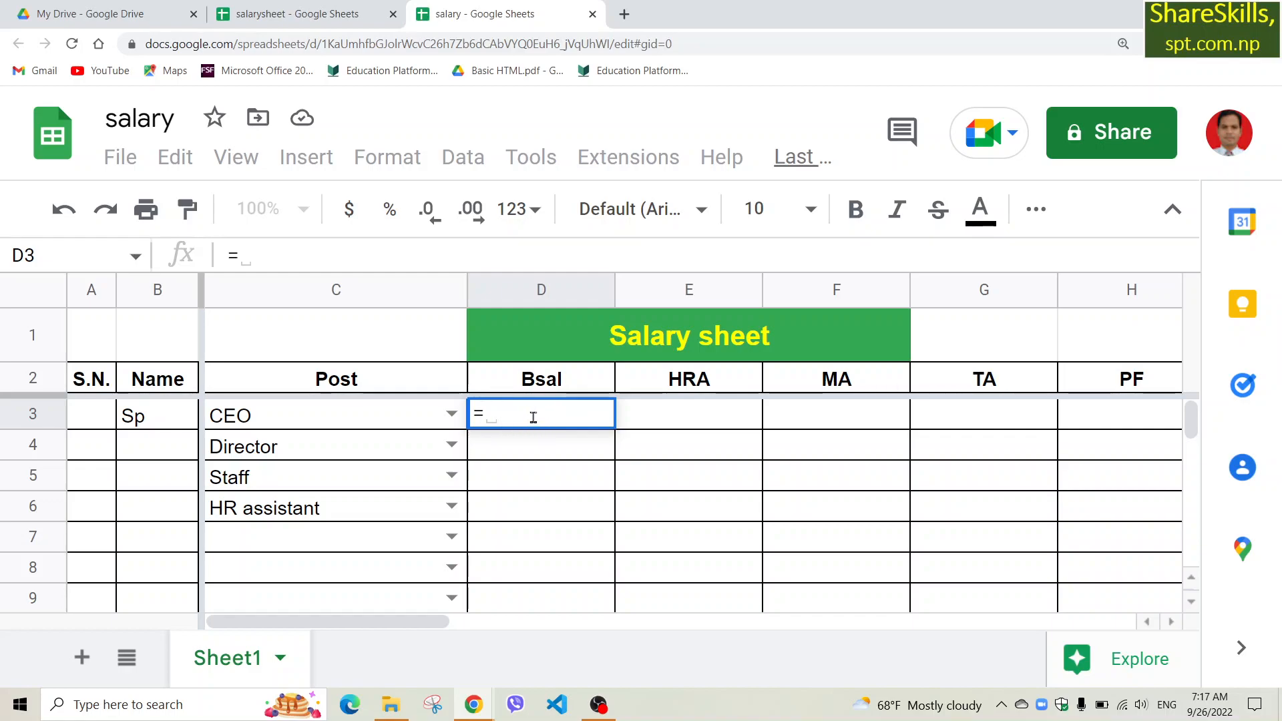
text(v)
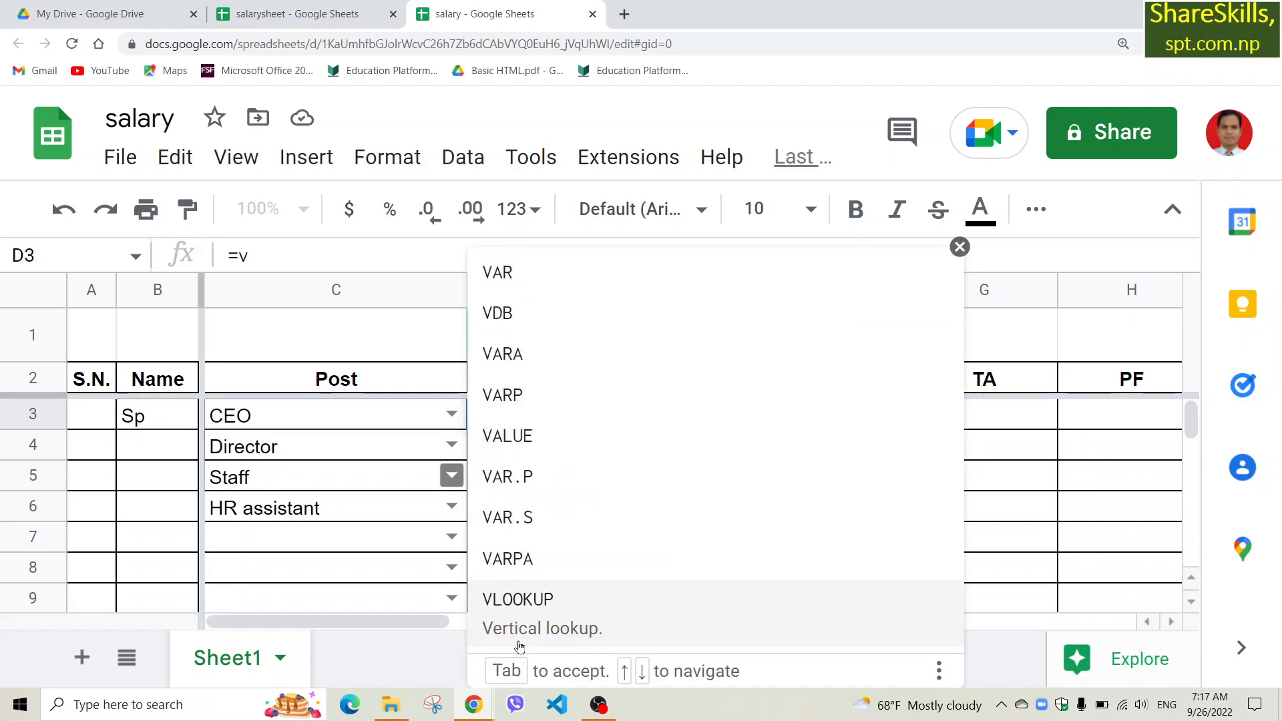
click(527, 604)
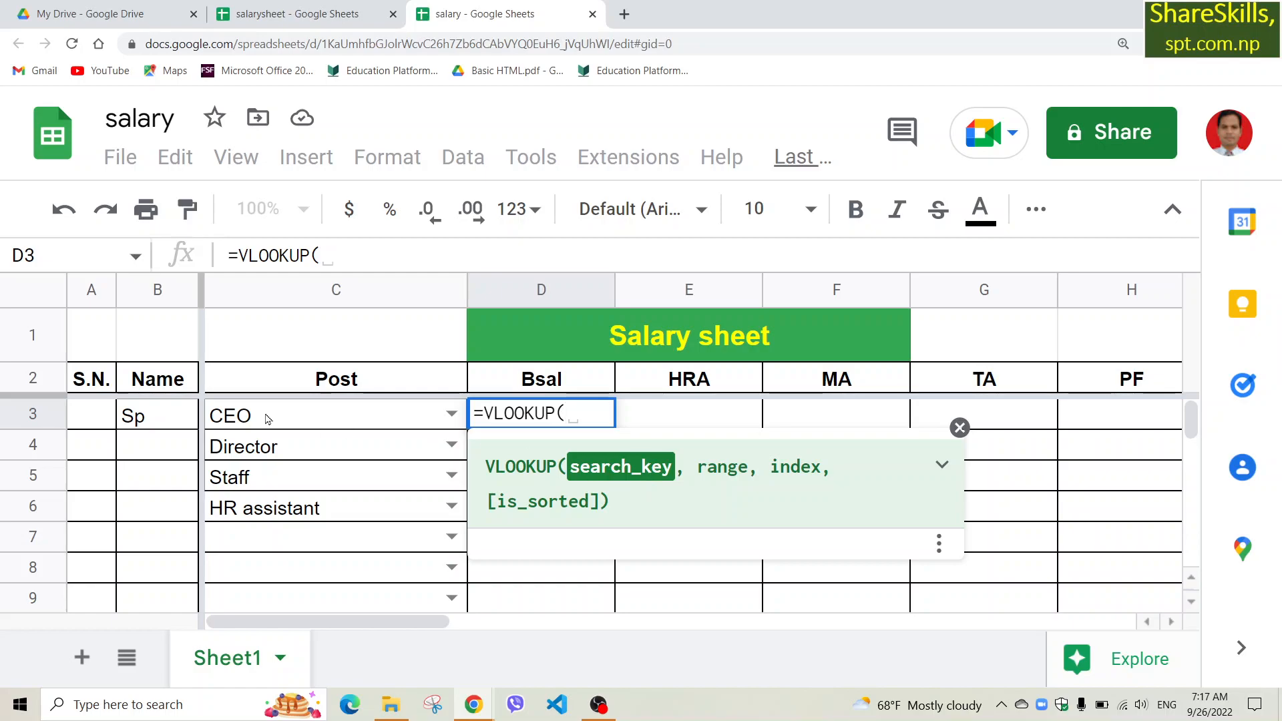
click(269, 419)
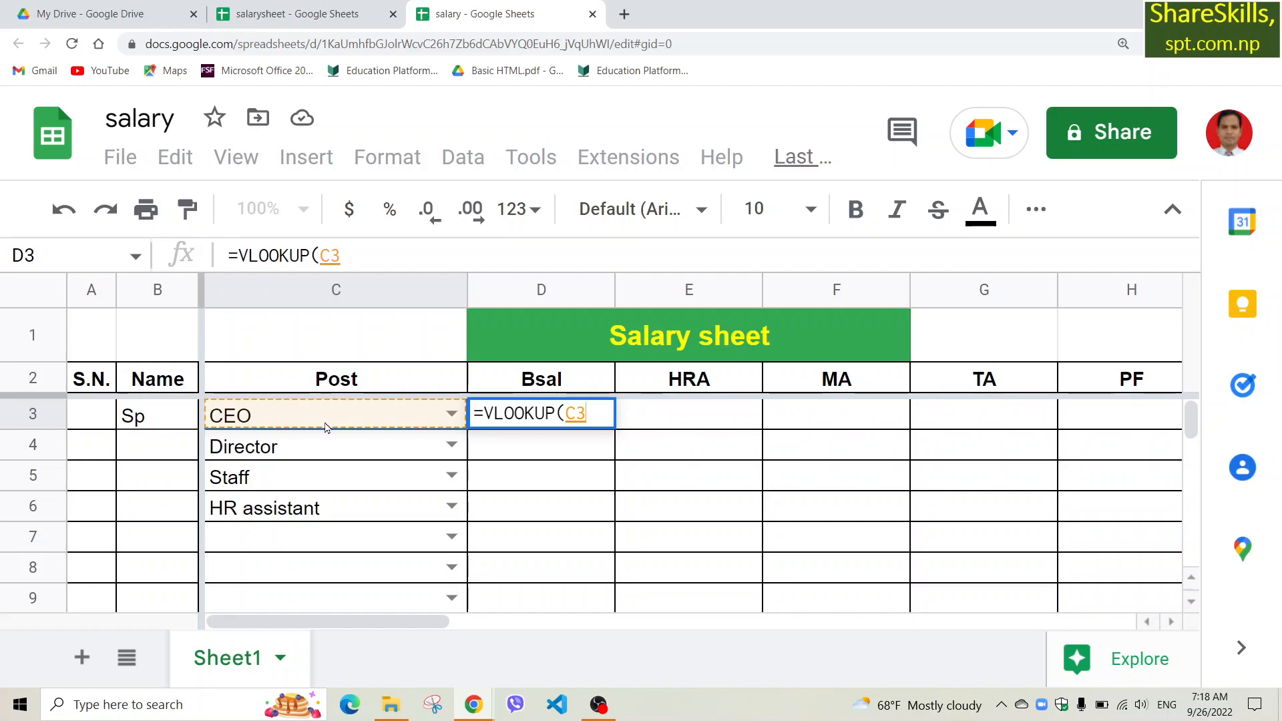
text(,)
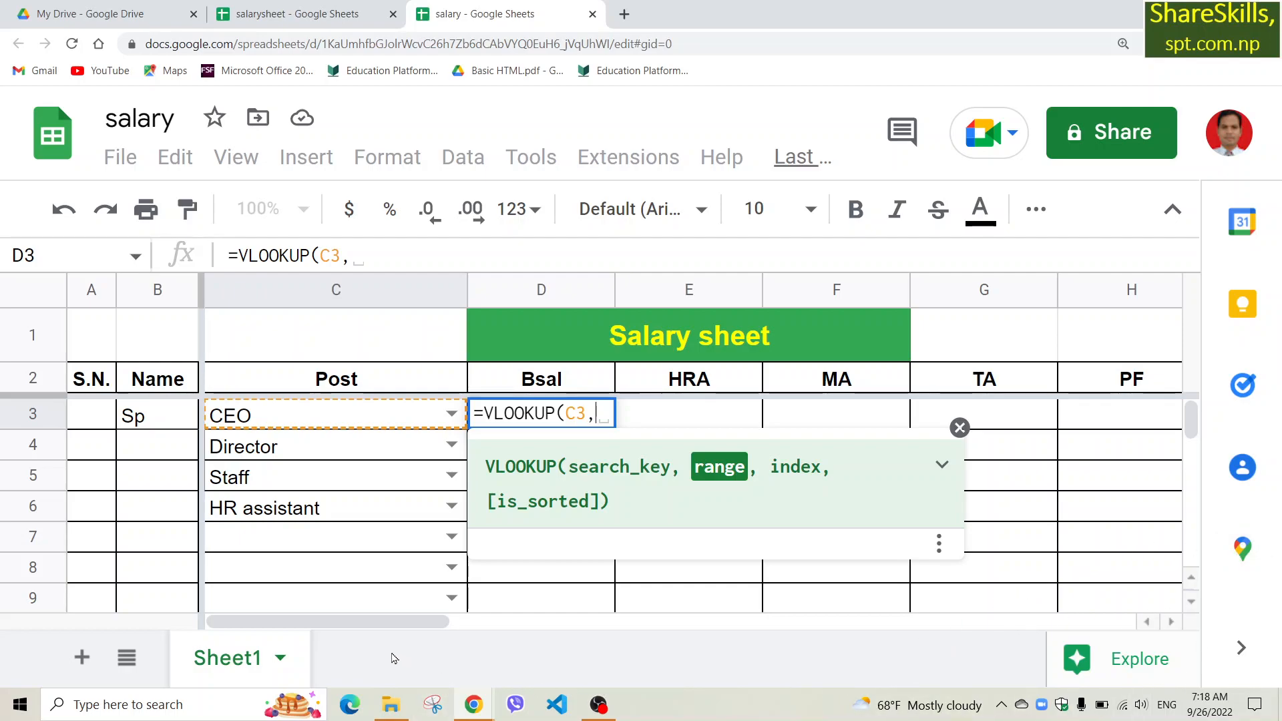
Step: Give the D3 VLOOKUP the post and basic salary table L2:M19 as its range
drag(401, 622, 651, 622)
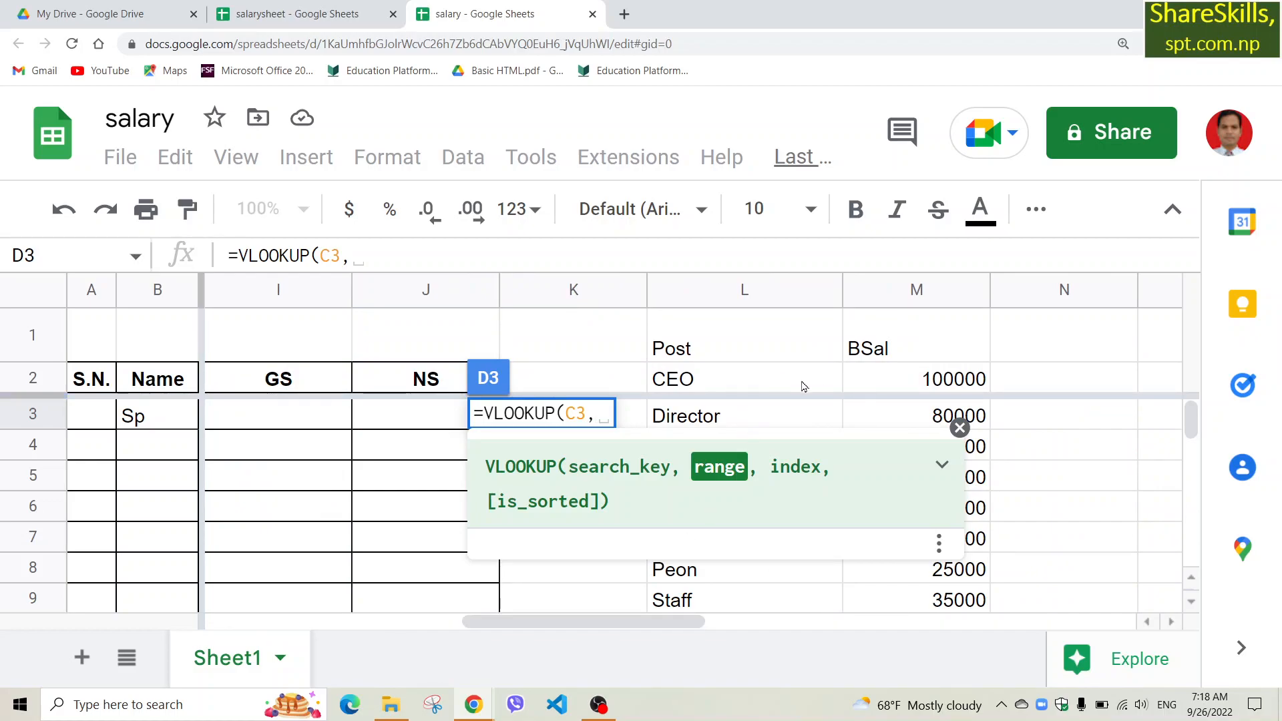
click(743, 380)
drag(743, 380, 919, 443)
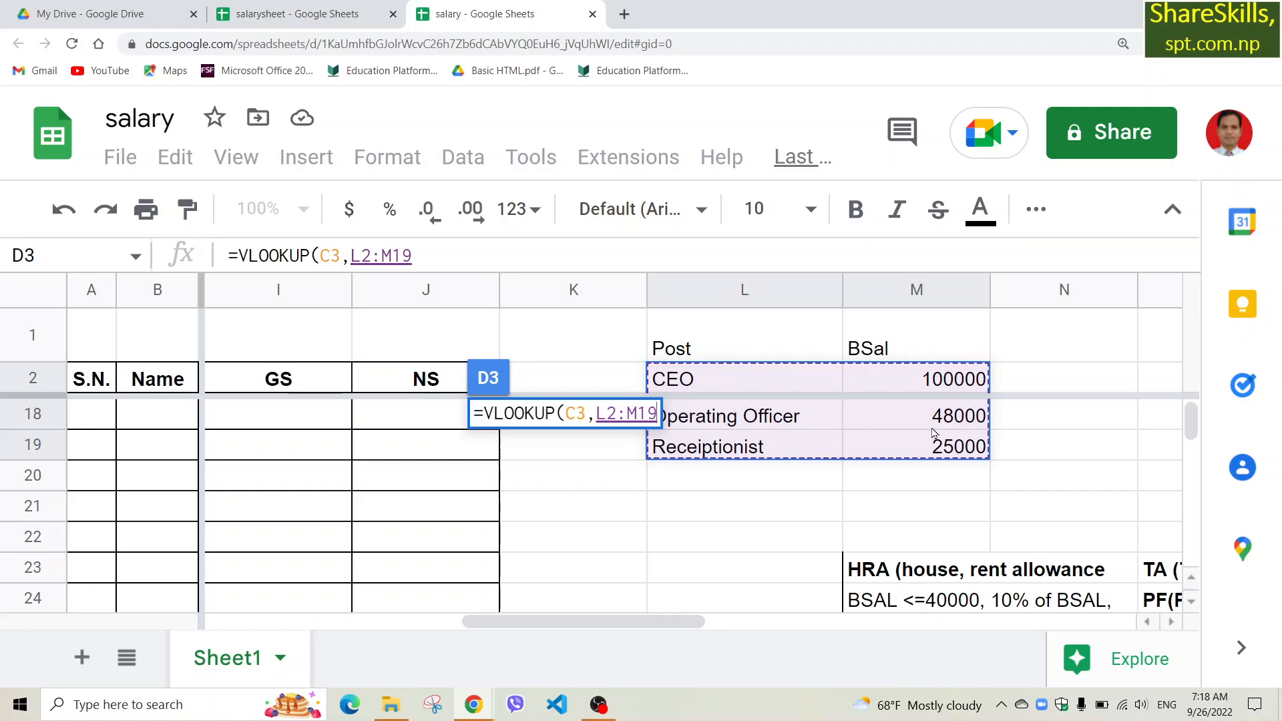
text(,)
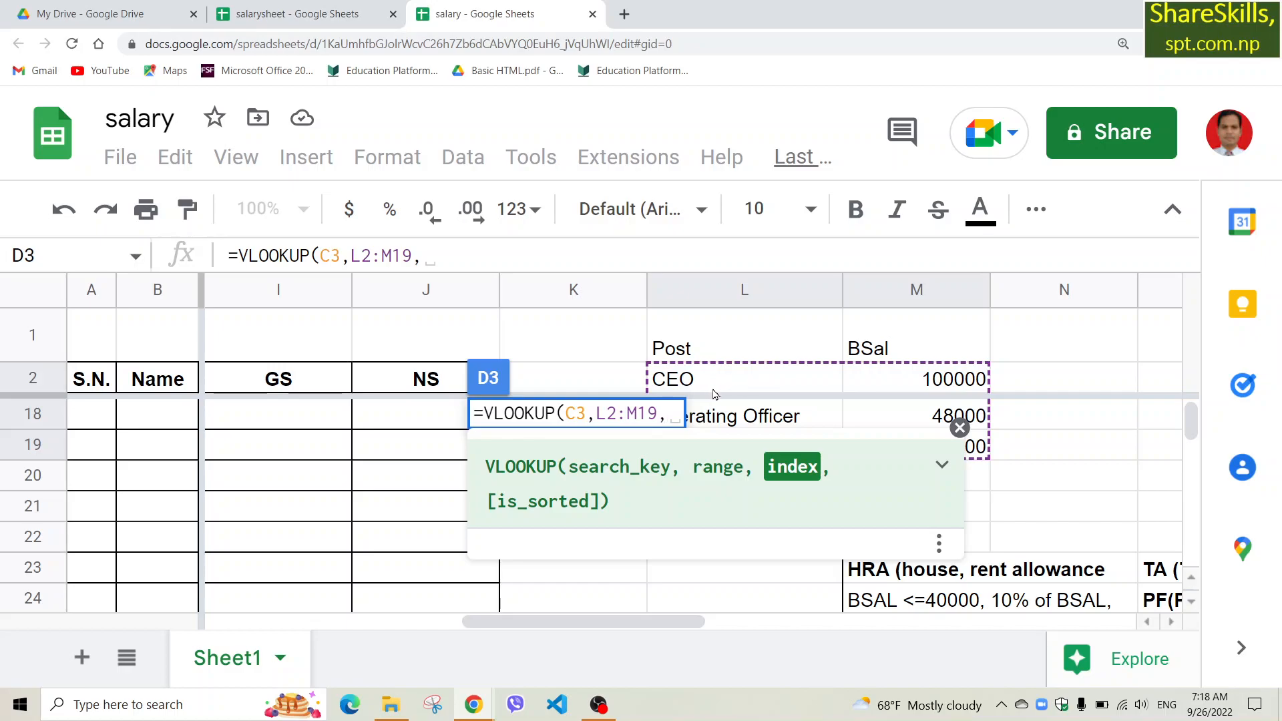
Step: Complete the VLOOKUP in D3 with column index 2 and 0 for is_sorted, and enter the formula
scroll(790, 406, up, 4)
scroll(800, 427, down, 4)
scroll(803, 428, up, 5)
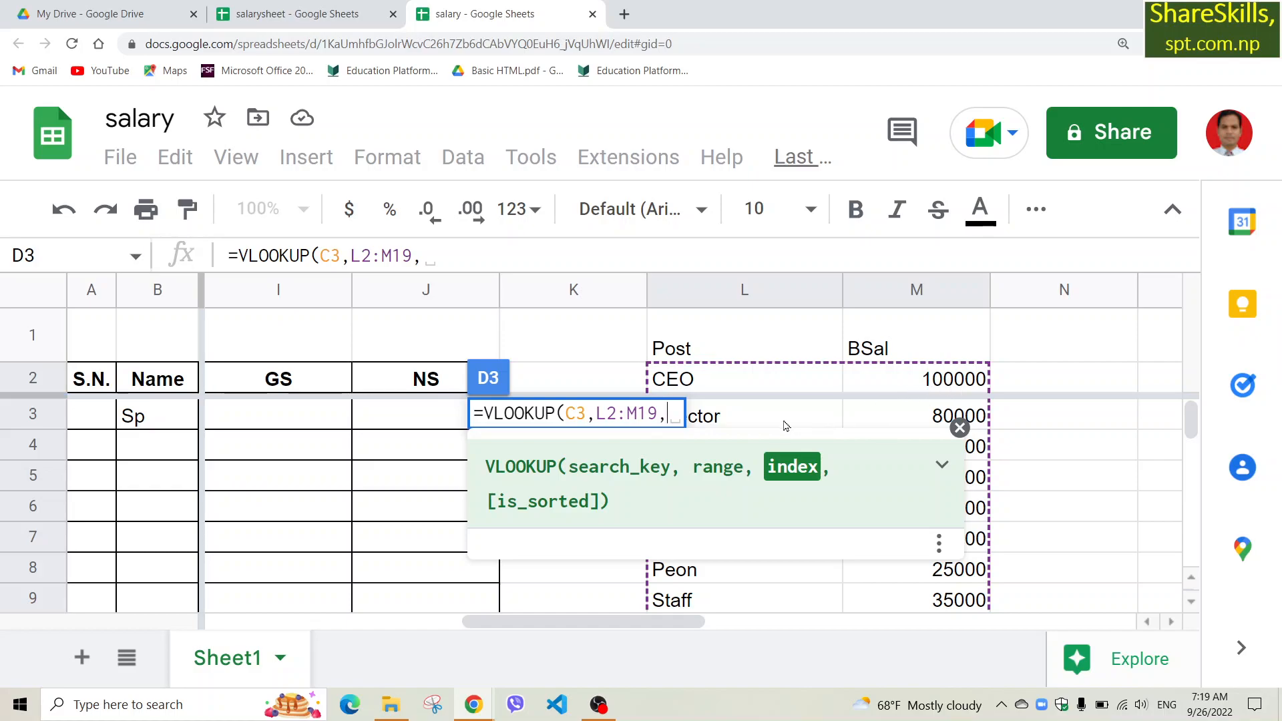
text(2)
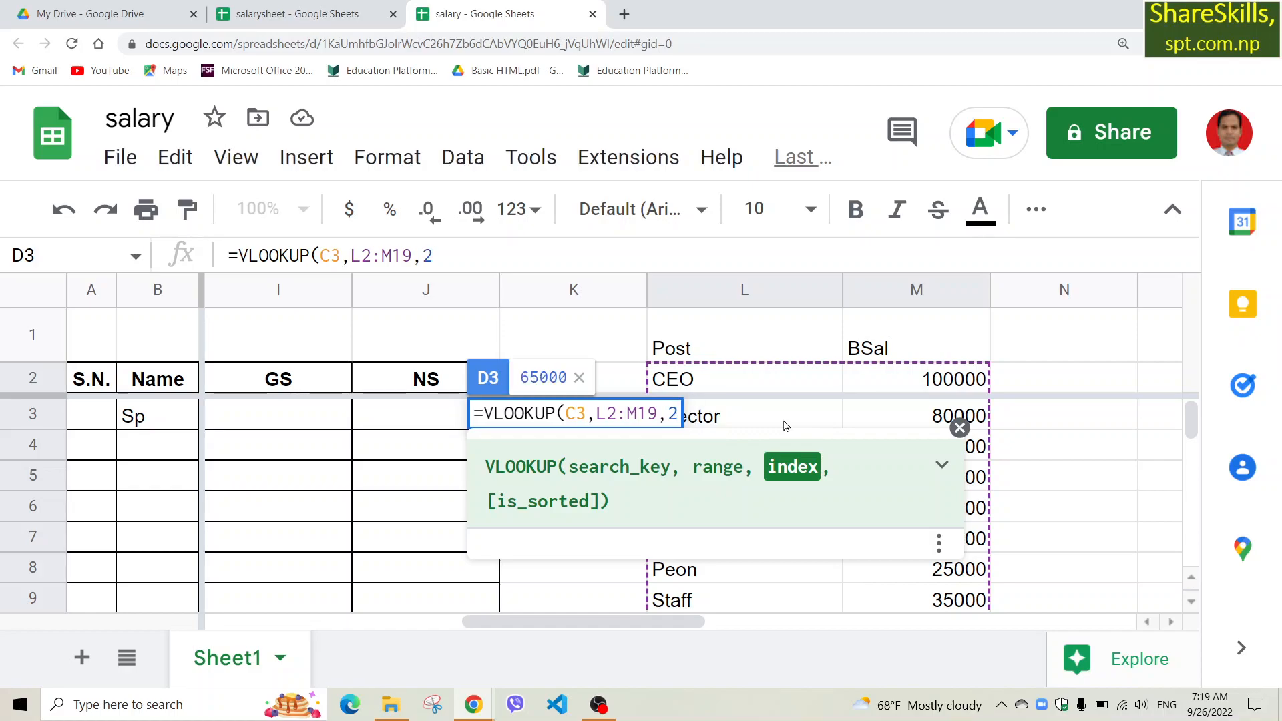
text(,)
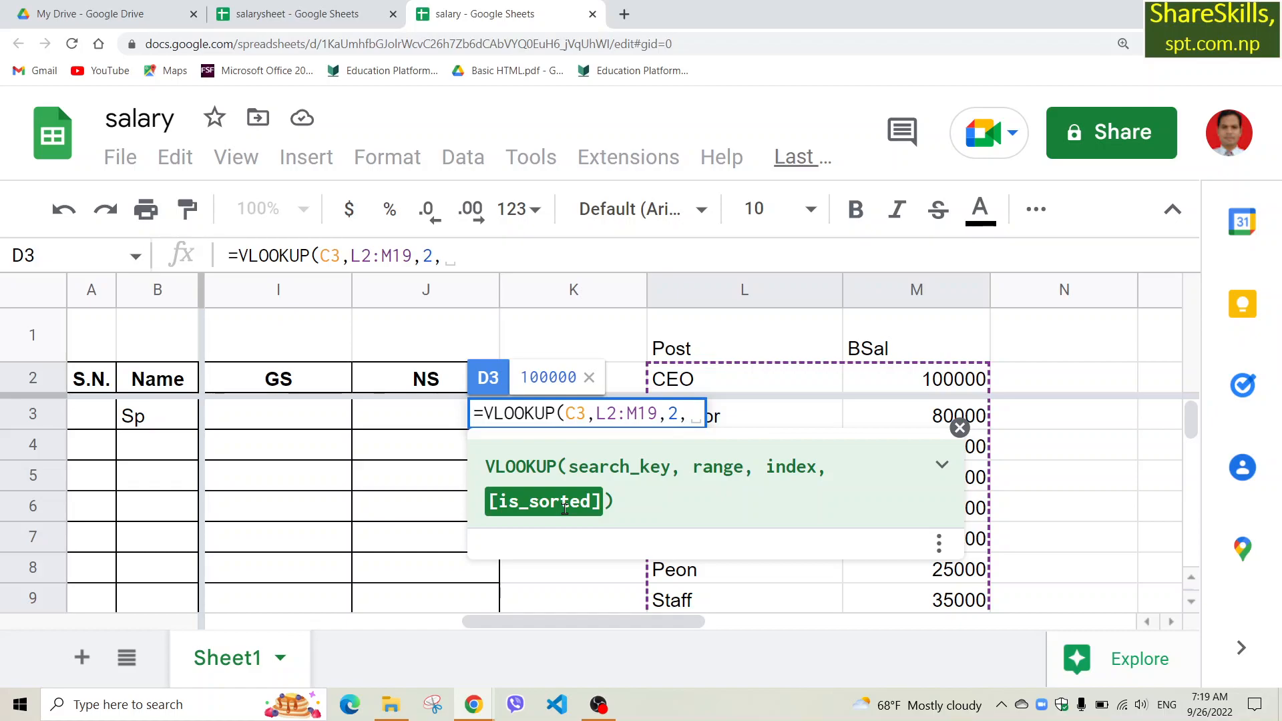
text(0)
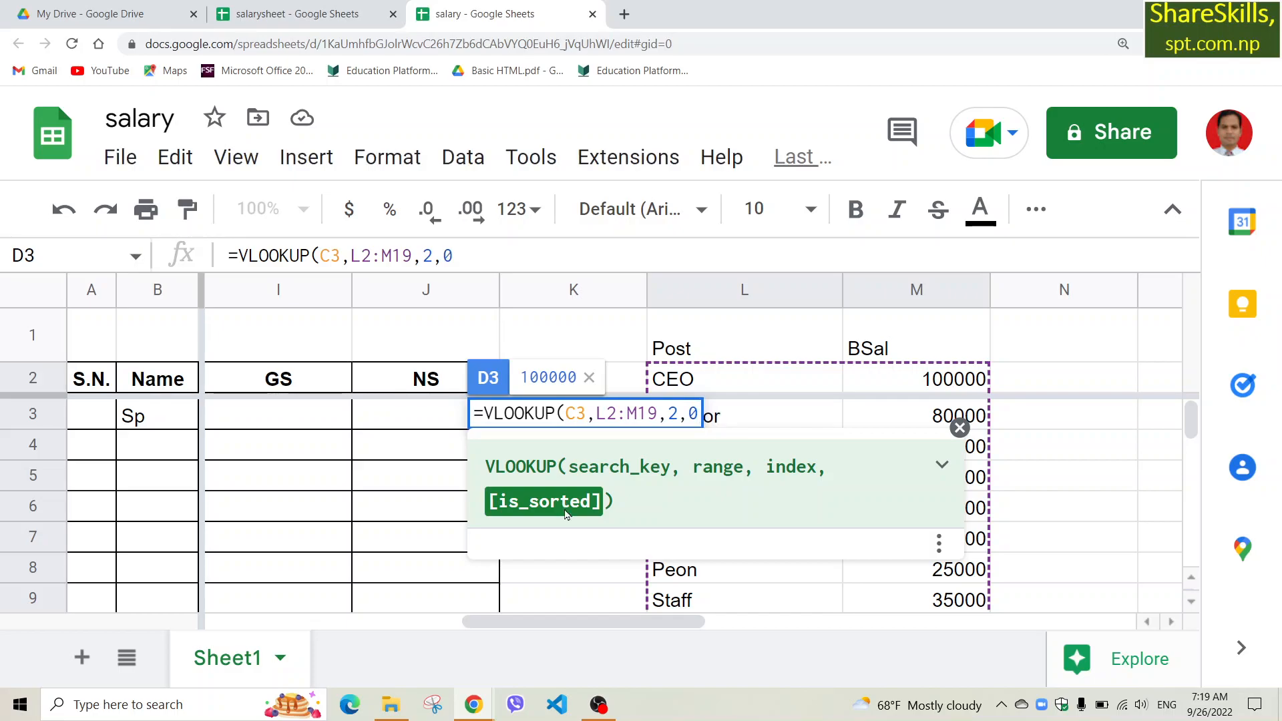
key(Return)
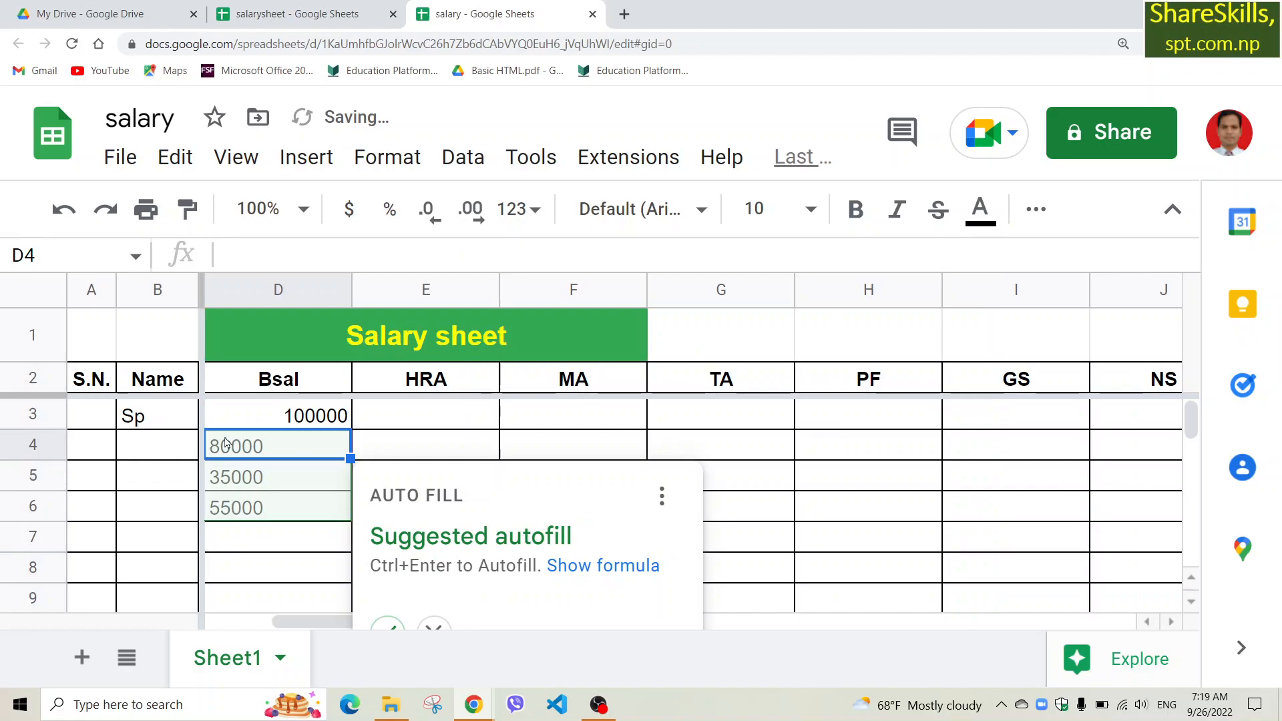
Step: Fill the VLOOKUP formula from D3 down the Bsal column to D26
click(271, 421)
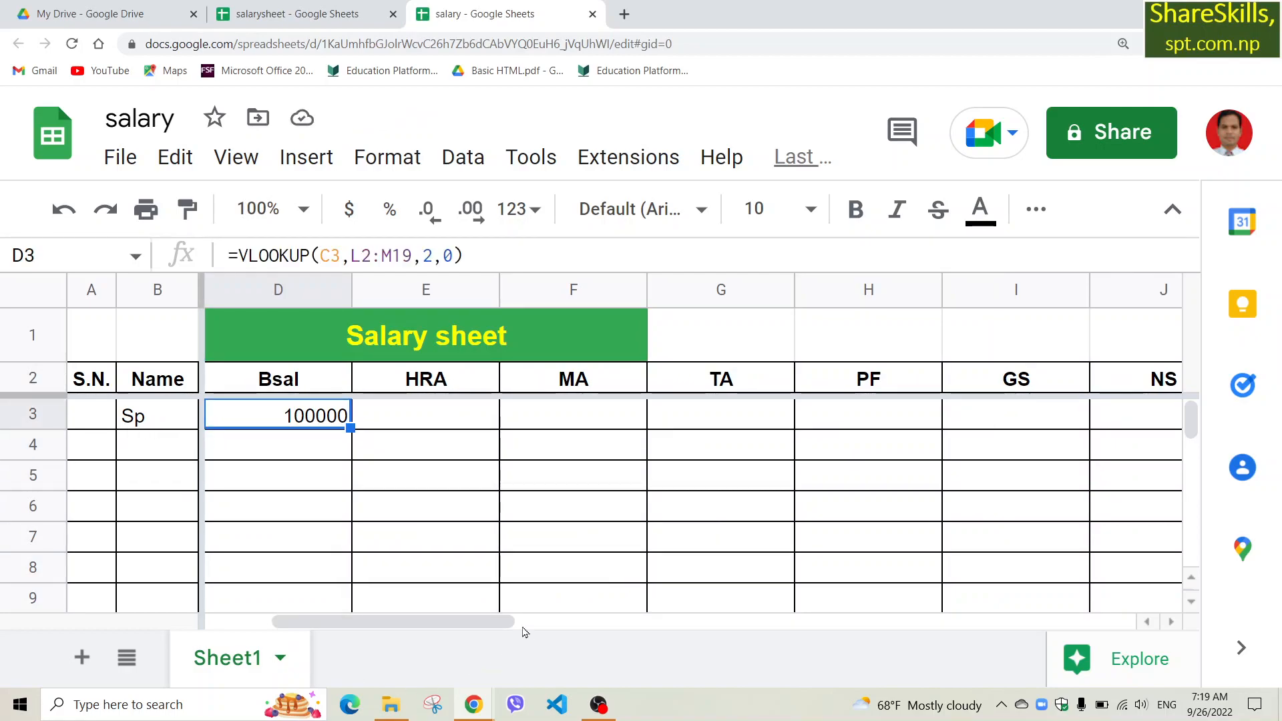
drag(470, 621, 272, 643)
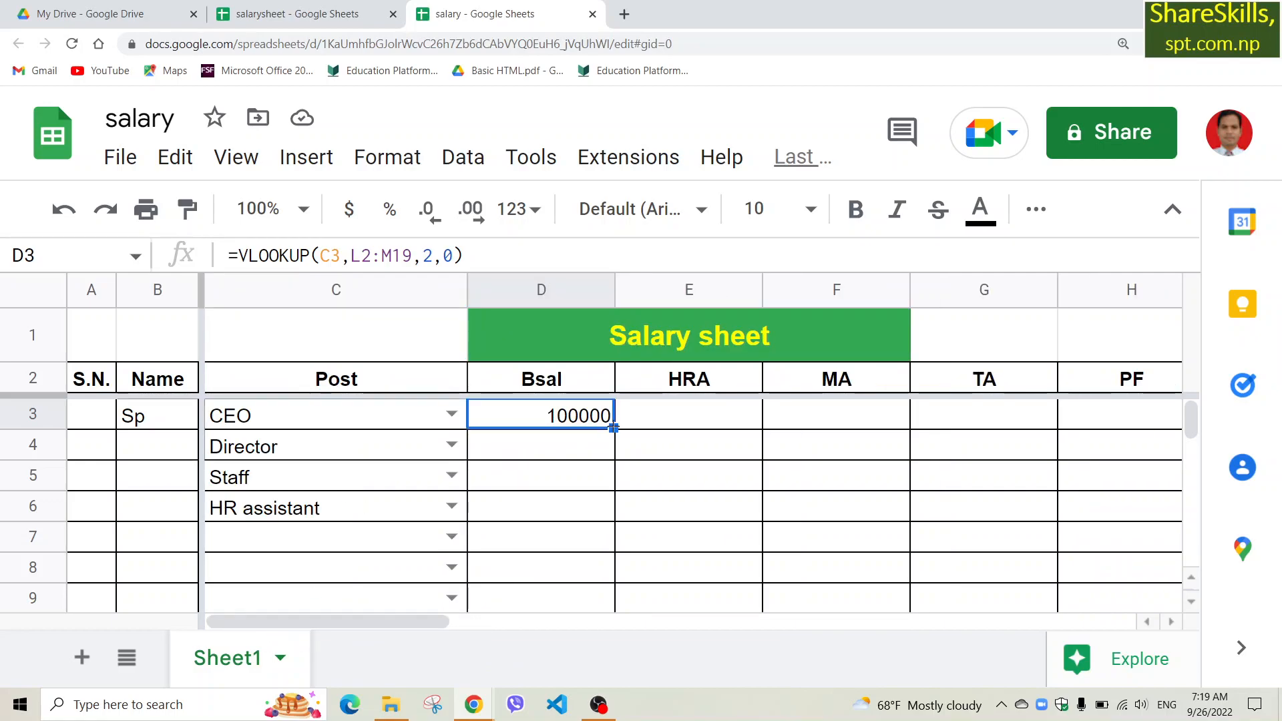
drag(613, 428, 609, 568)
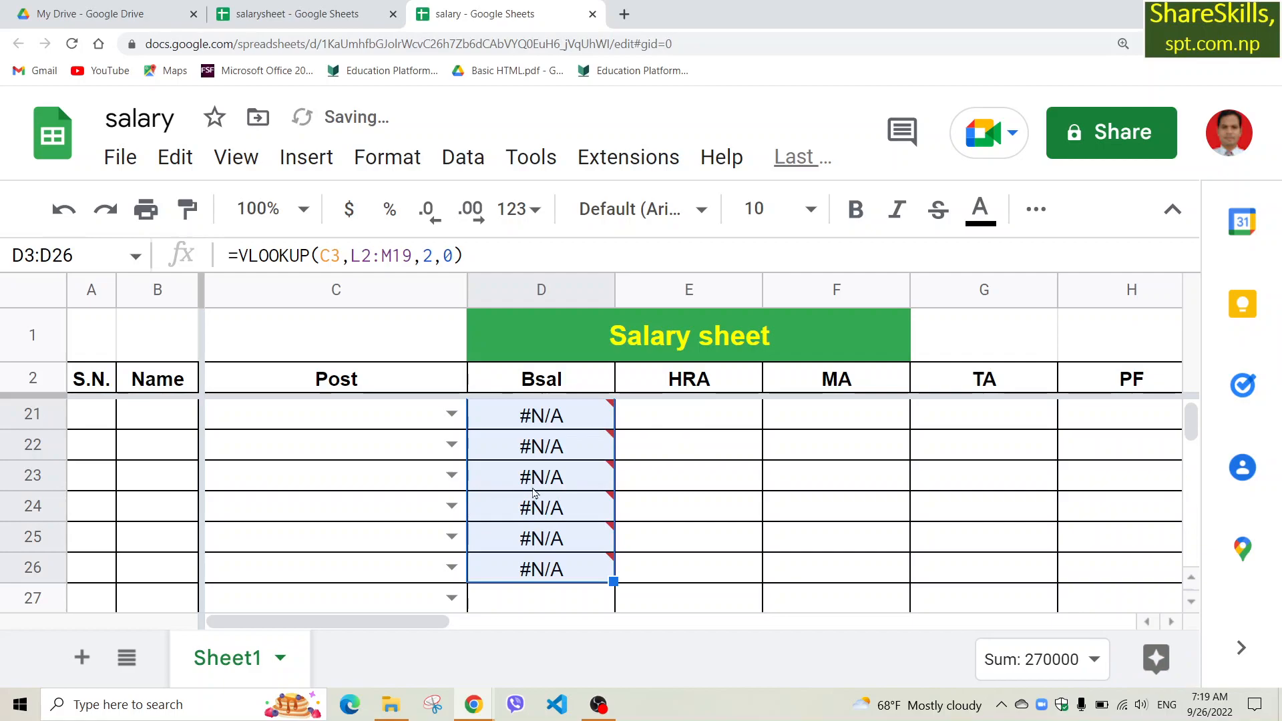
scroll(563, 491, up, 8)
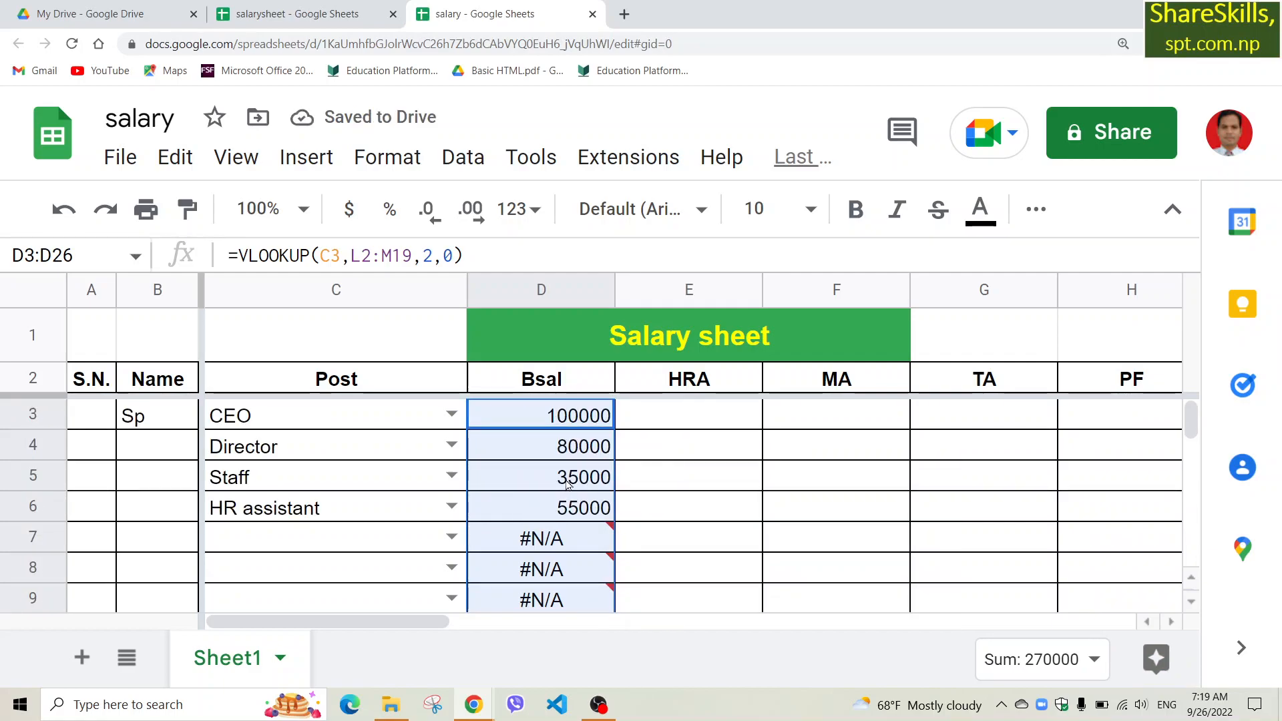
scroll(574, 480, down, 2)
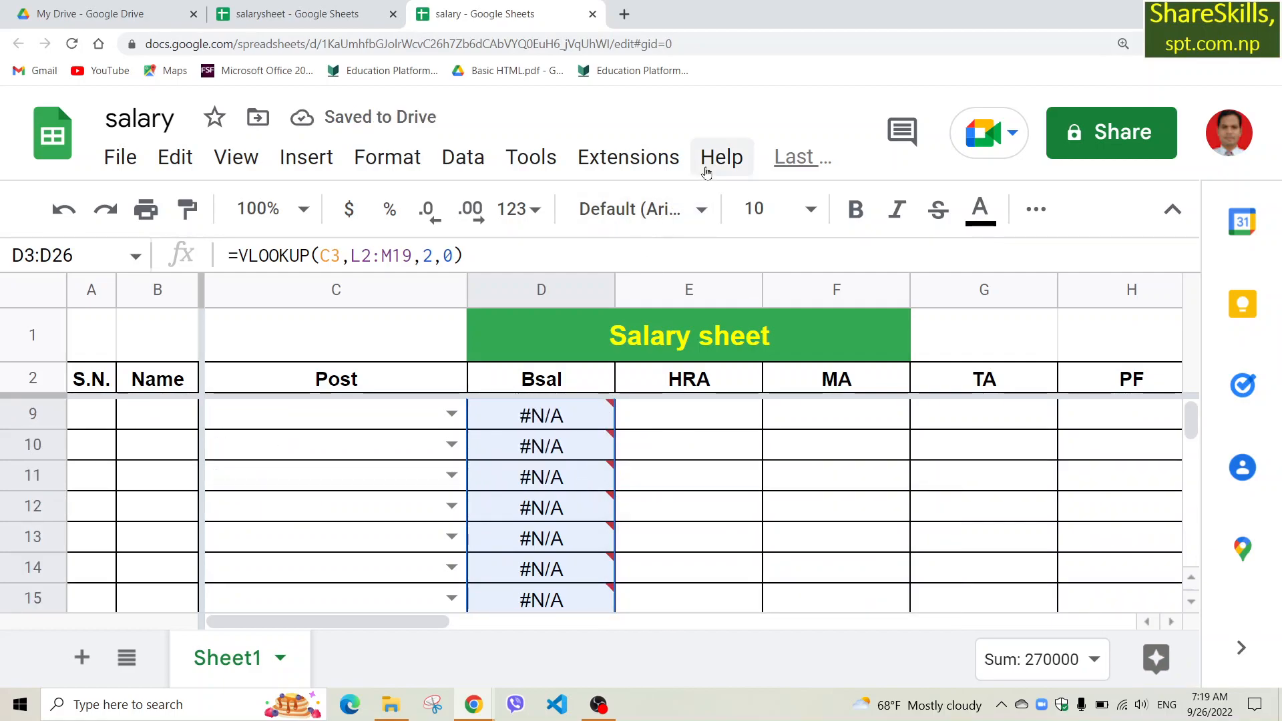
Step: Choose Cashier as the post in C7 from the dropdown to test the salary lookup
key(ctrl+minus)
key(ctrl+minus)
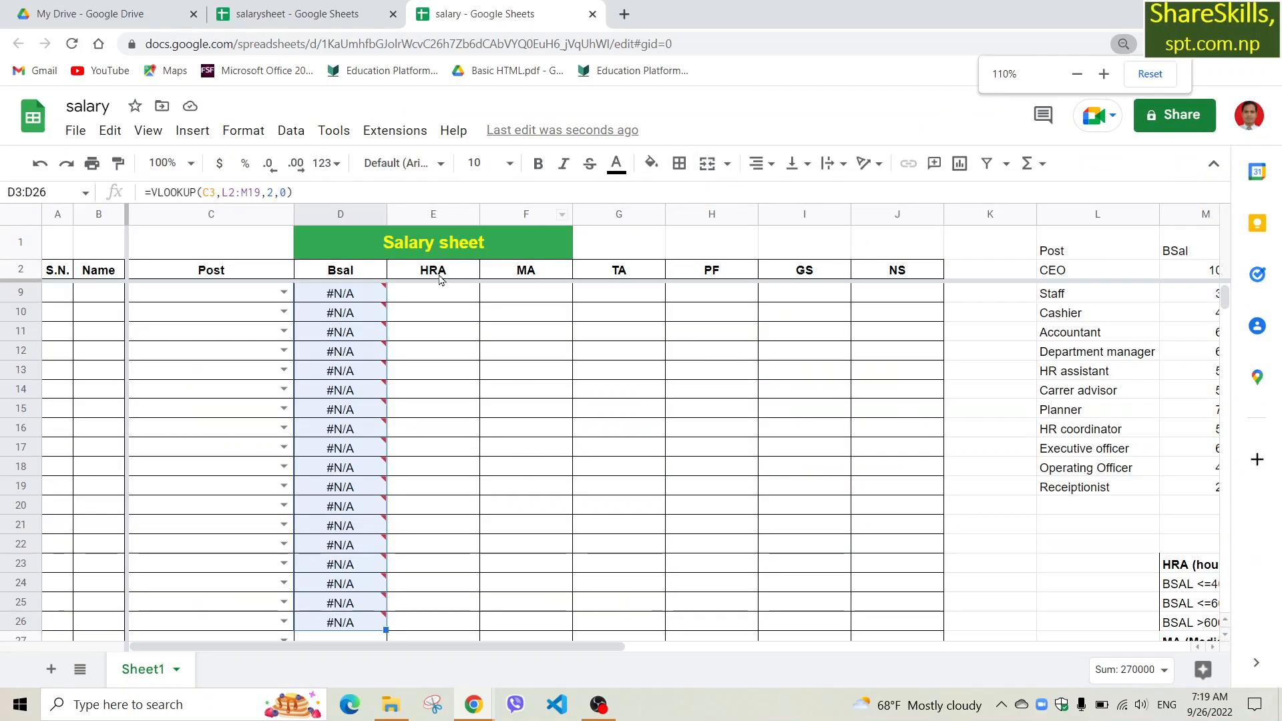
scroll(340, 391, up, 2)
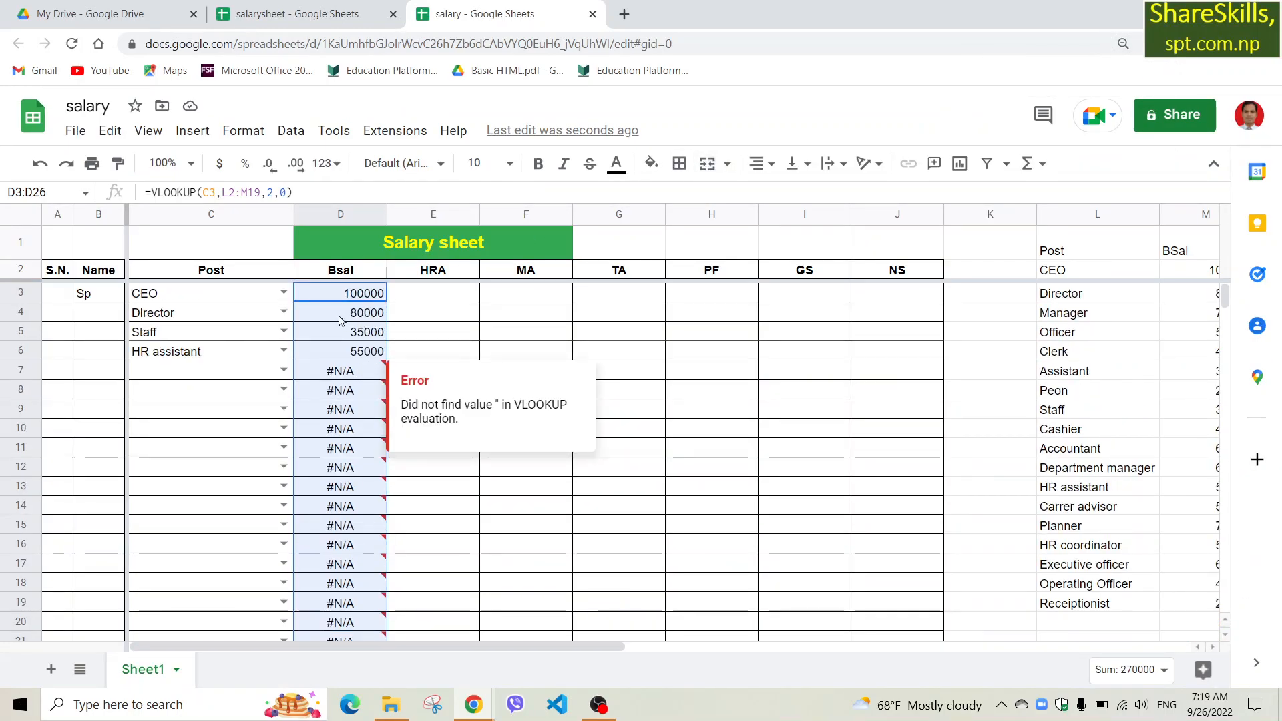
click(179, 371)
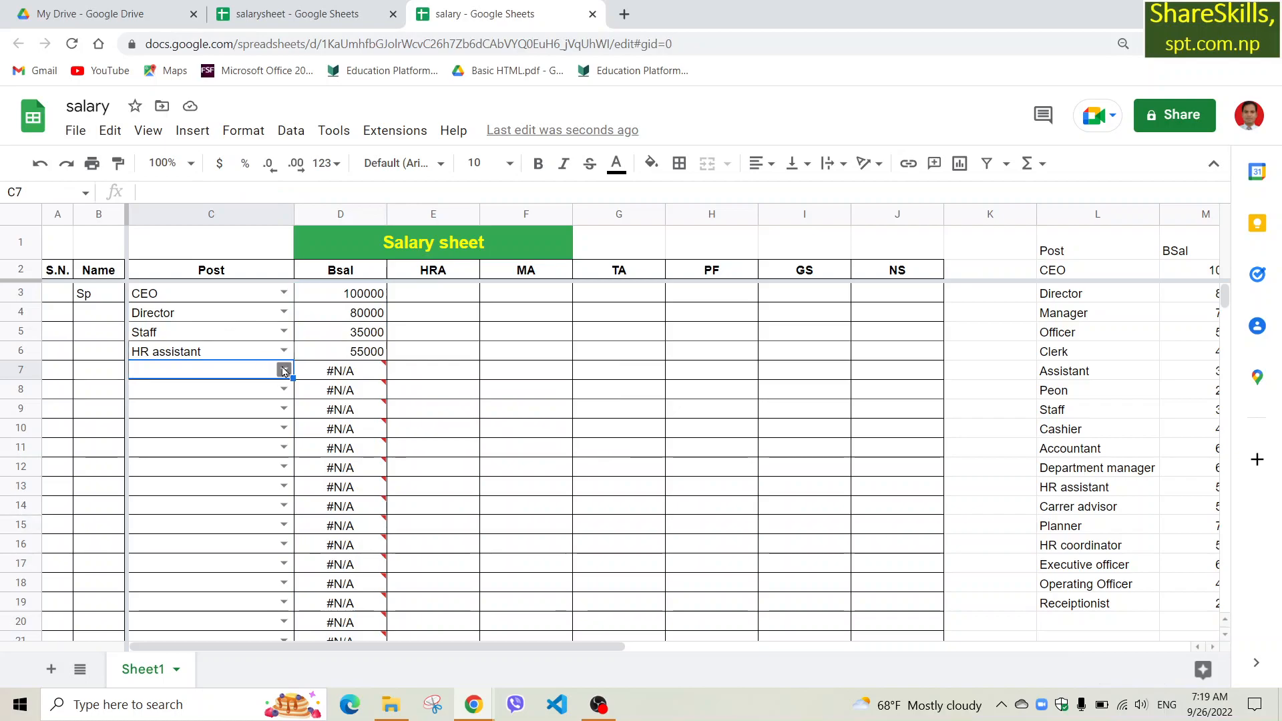
click(285, 372)
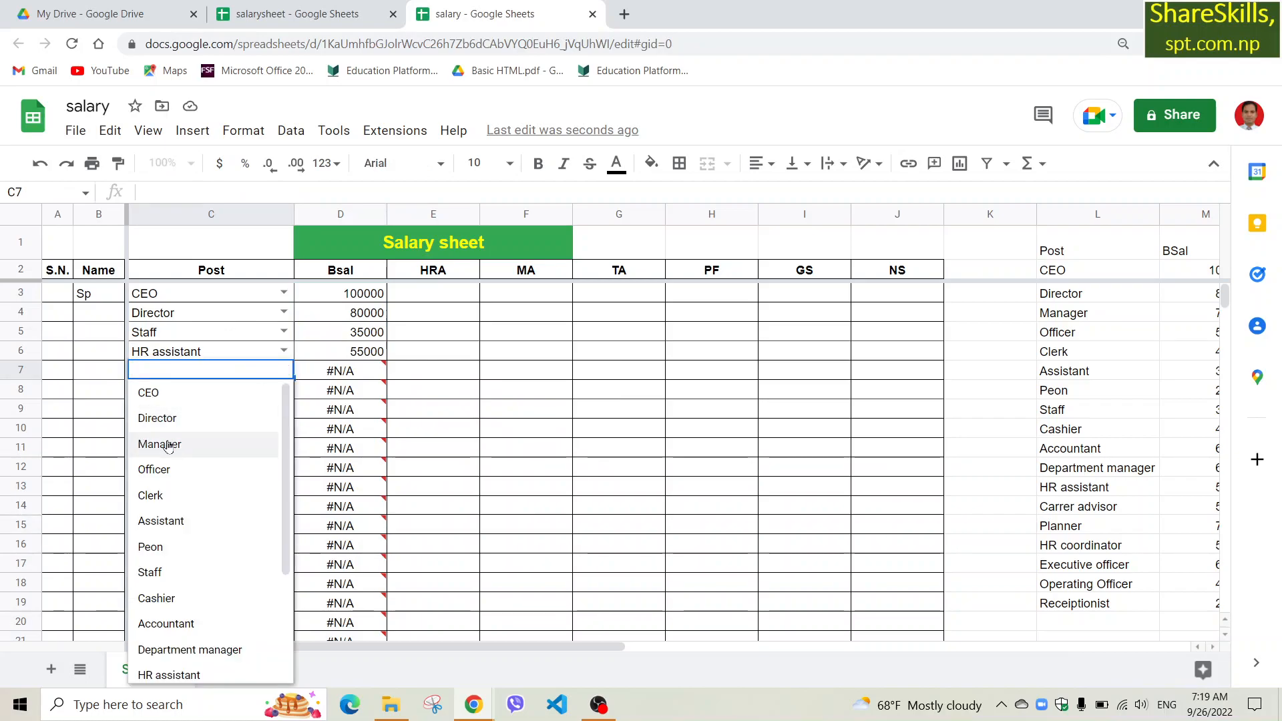
click(166, 601)
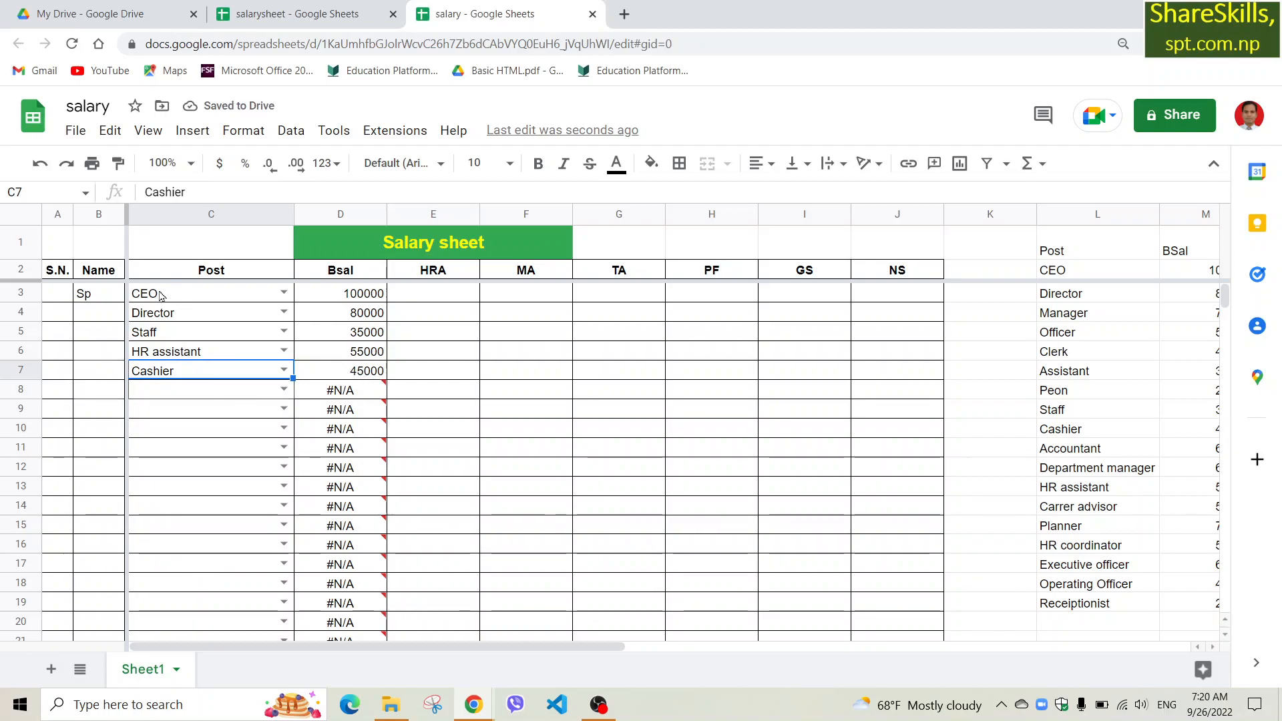
Step: Clear the posts from C3:C7
drag(147, 295, 176, 365)
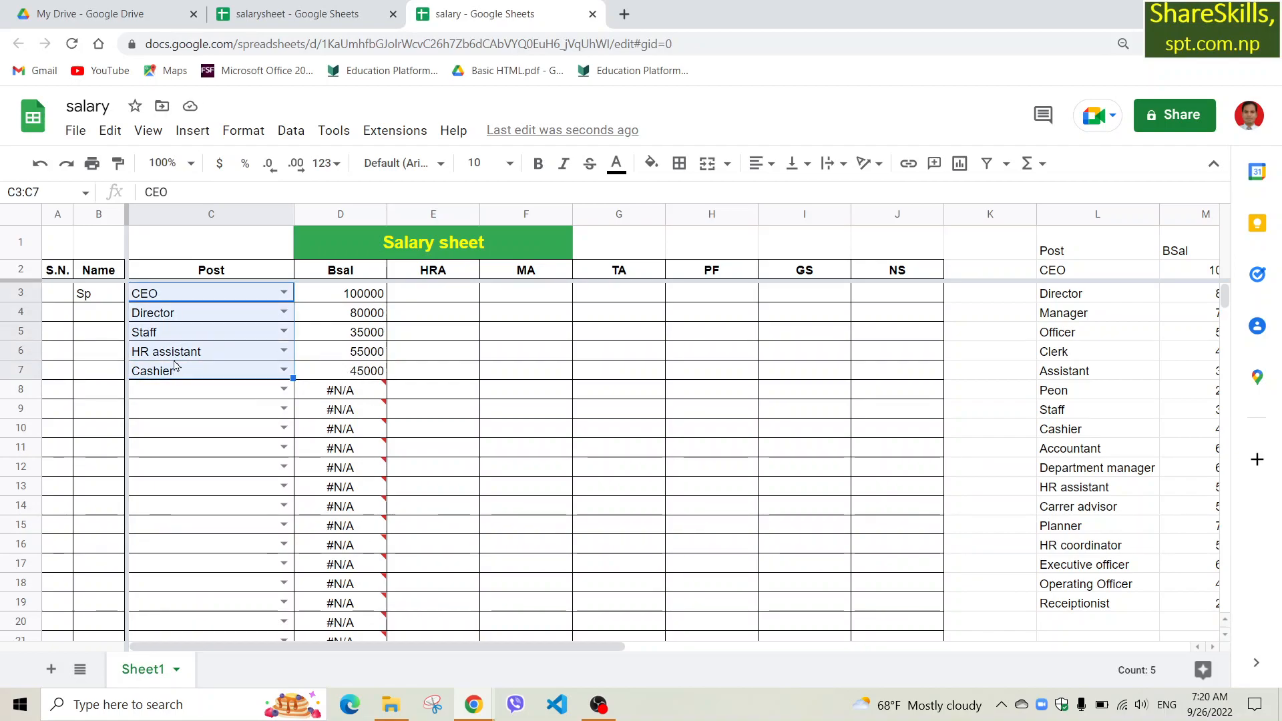
key(Delete)
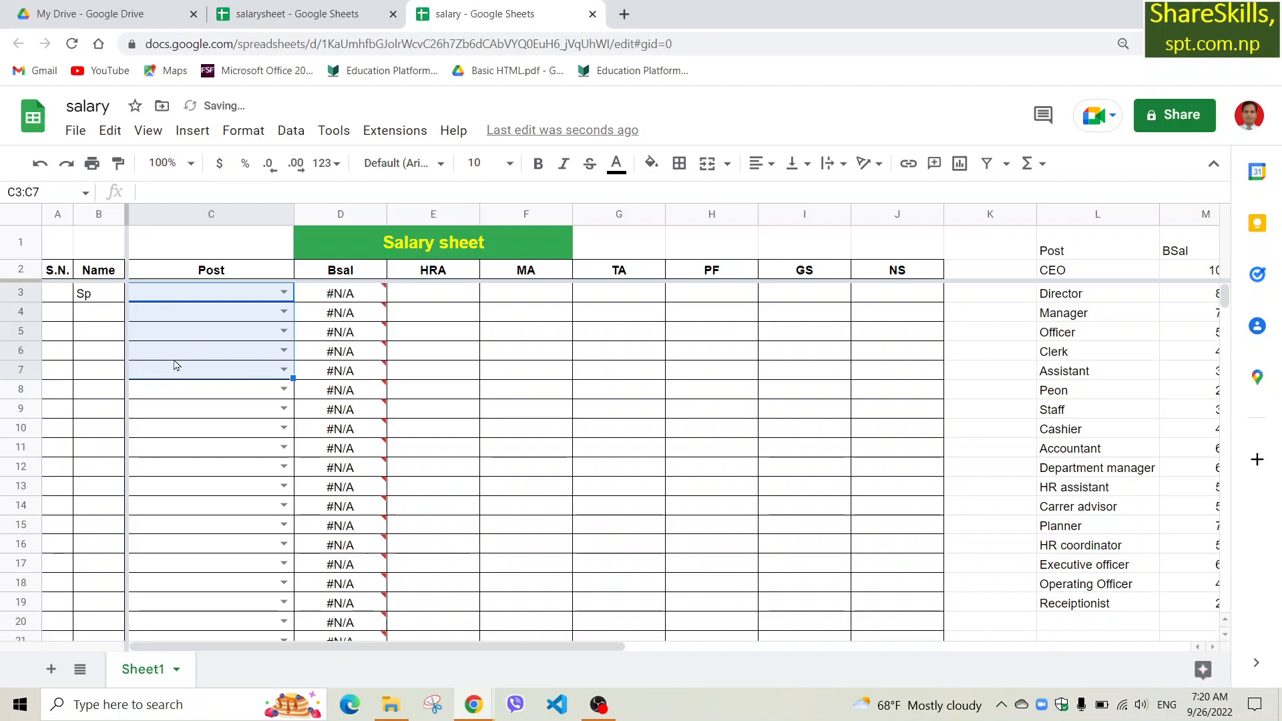
Step: Wrap the VLOOKUP in D3 in IFERROR with "" as the value on error, giving =iferror(VLOOKUP(C3,L2:M19,2,0),"")
mouse_move(344, 295)
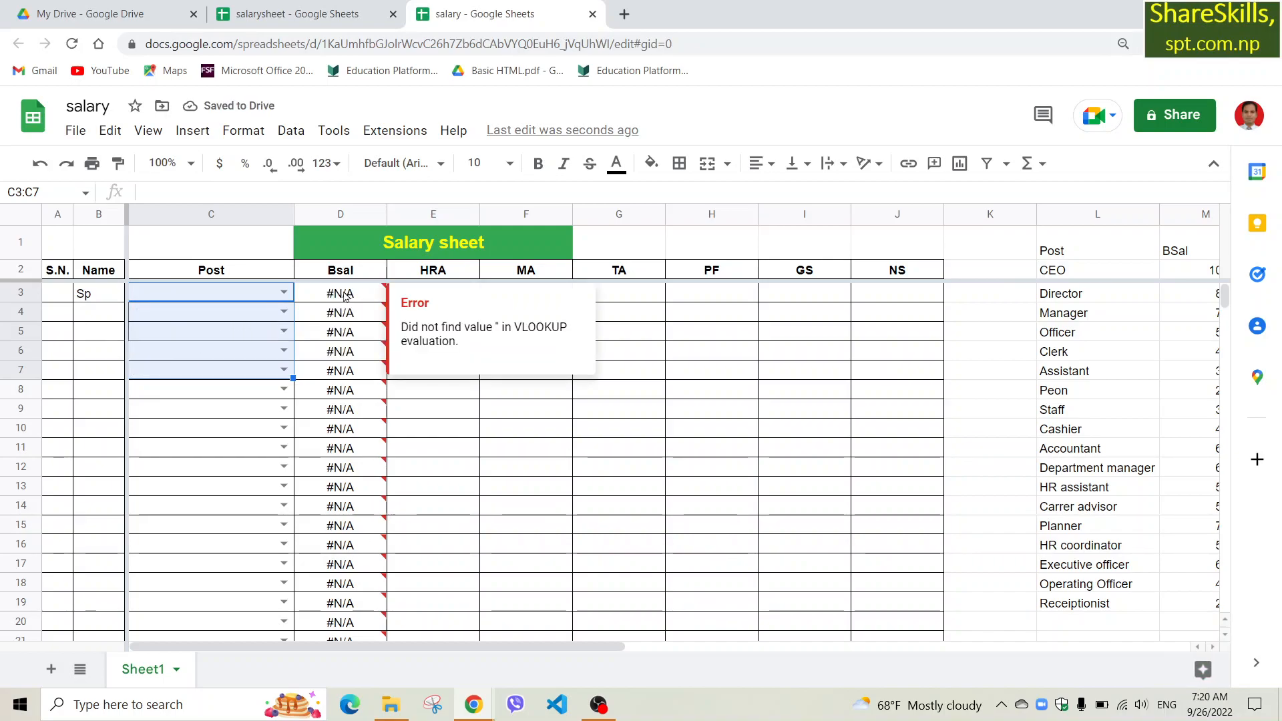
click(342, 295)
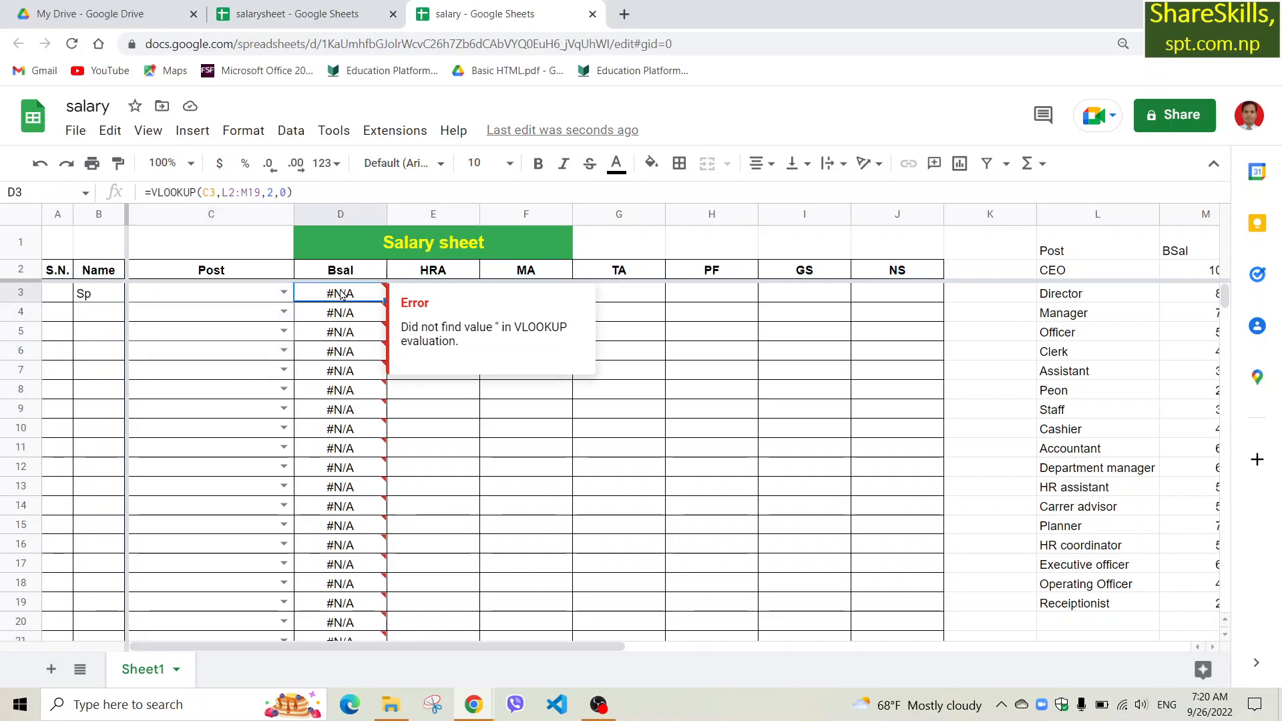
click(151, 194)
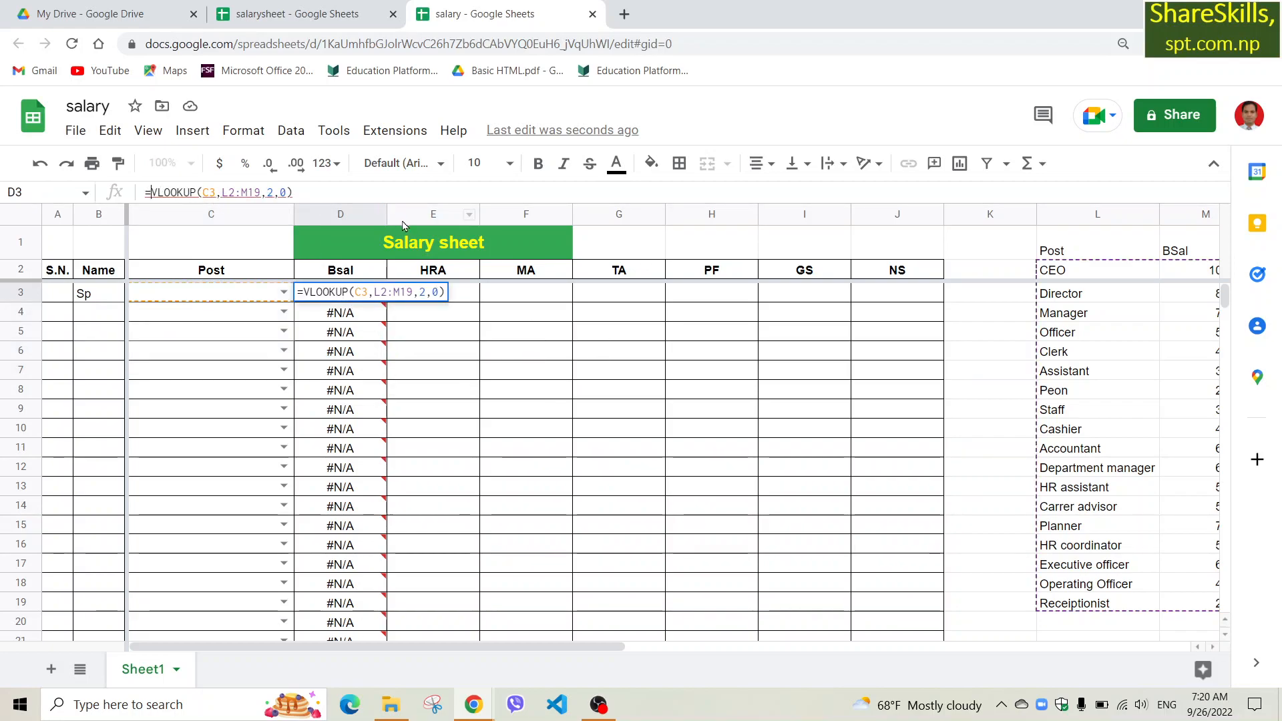
text(ife)
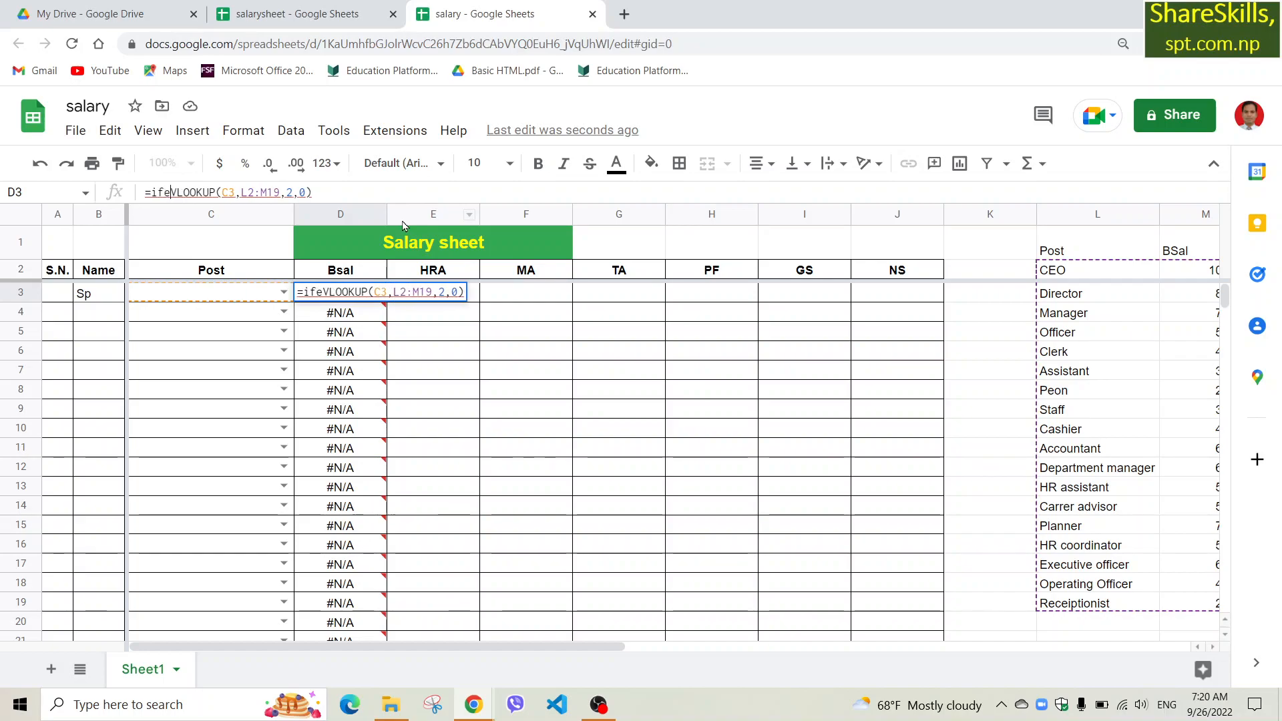
text(rror)
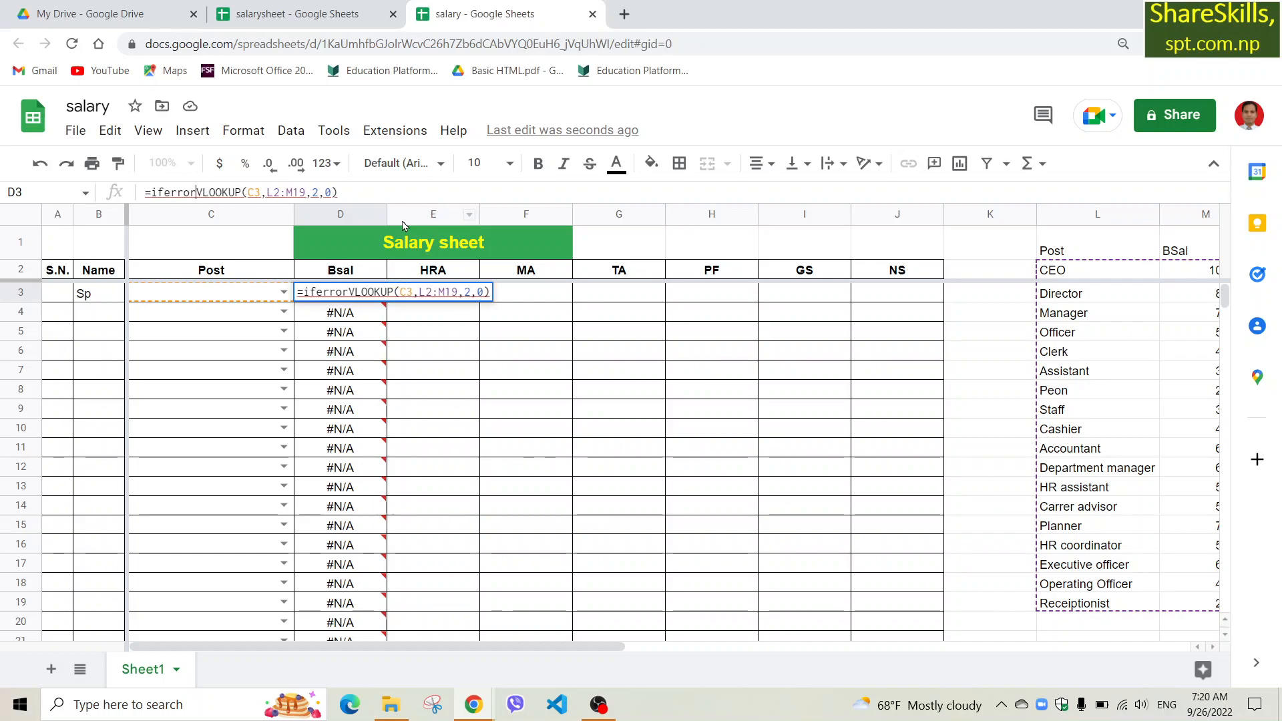
text(()
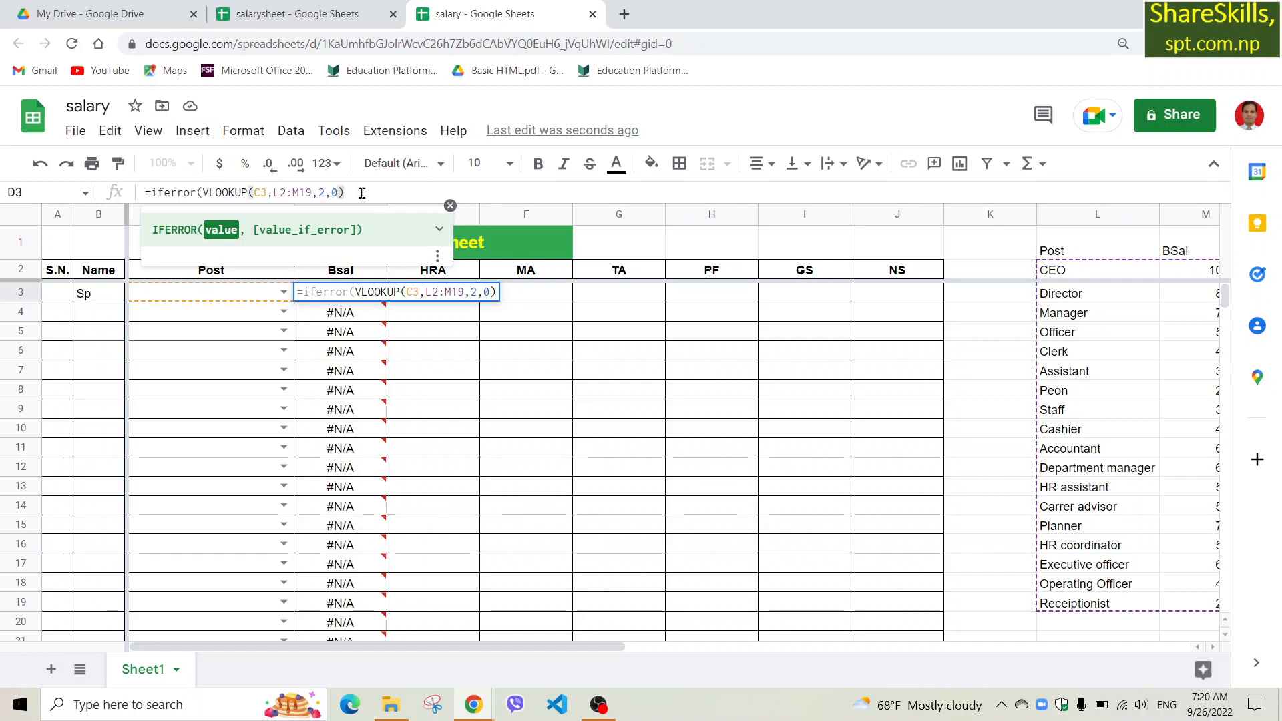
text(<)
key(BackSpace)
text(,)
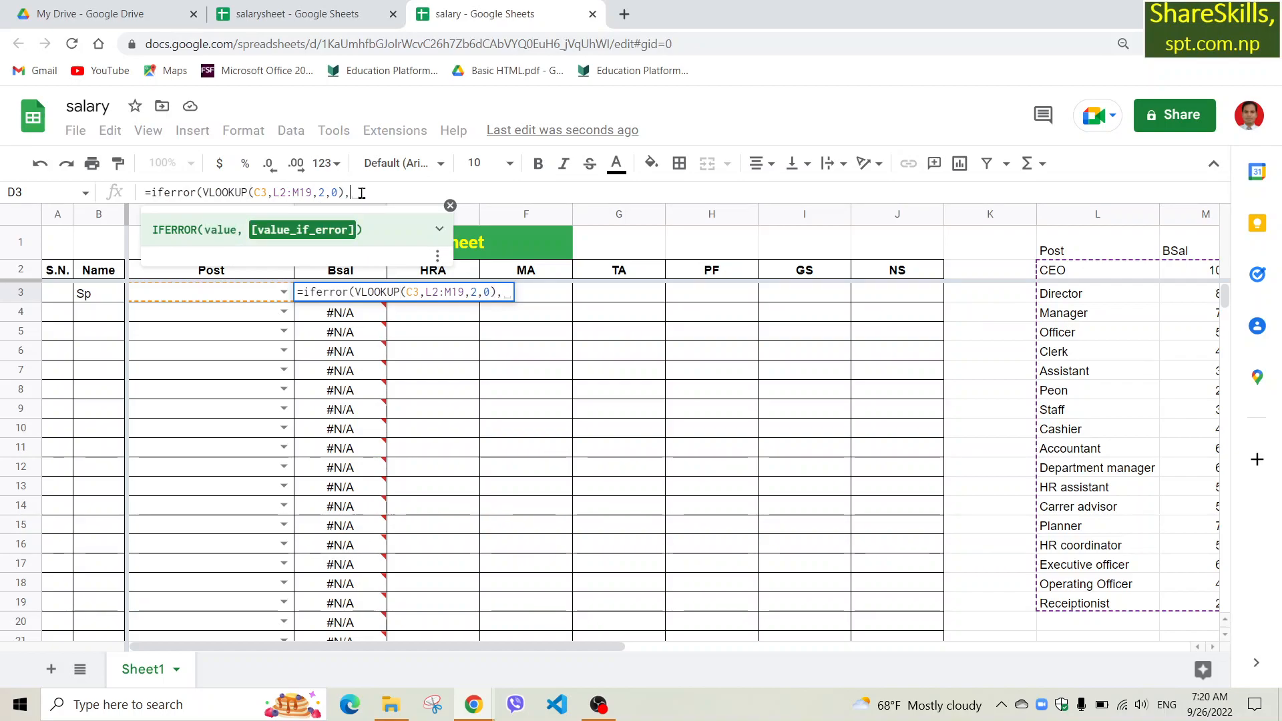
text("")
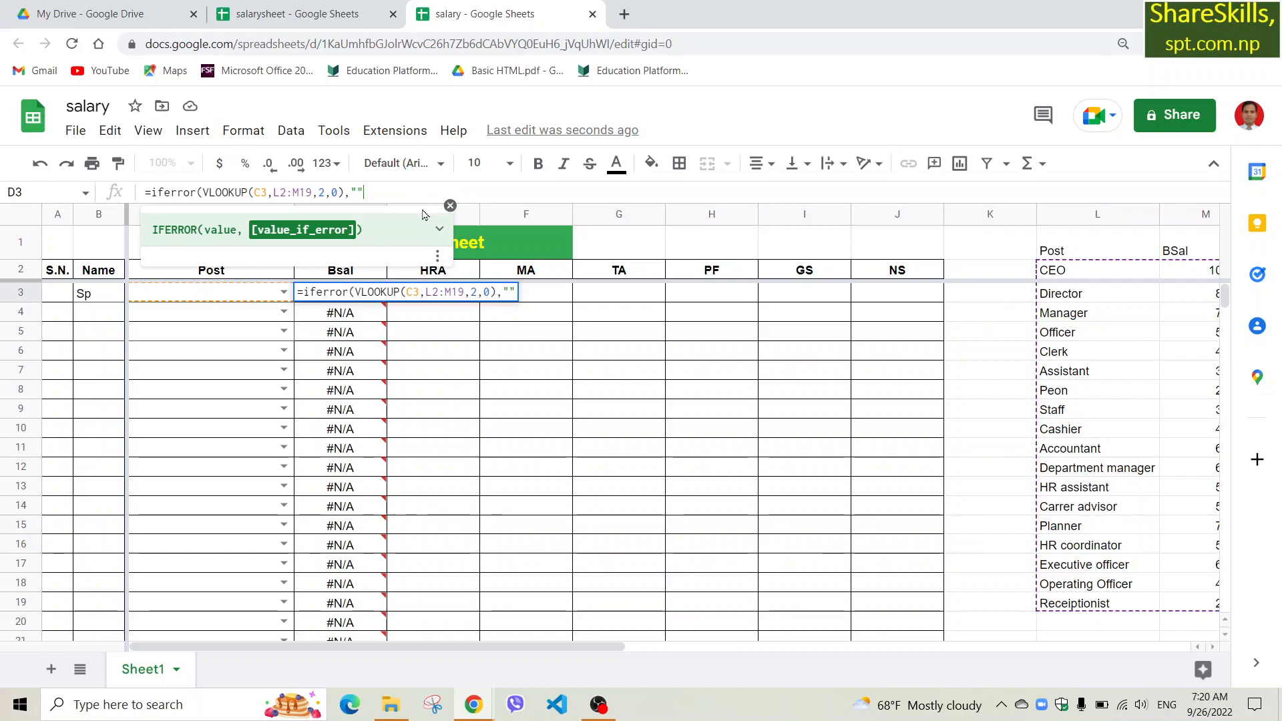
text())
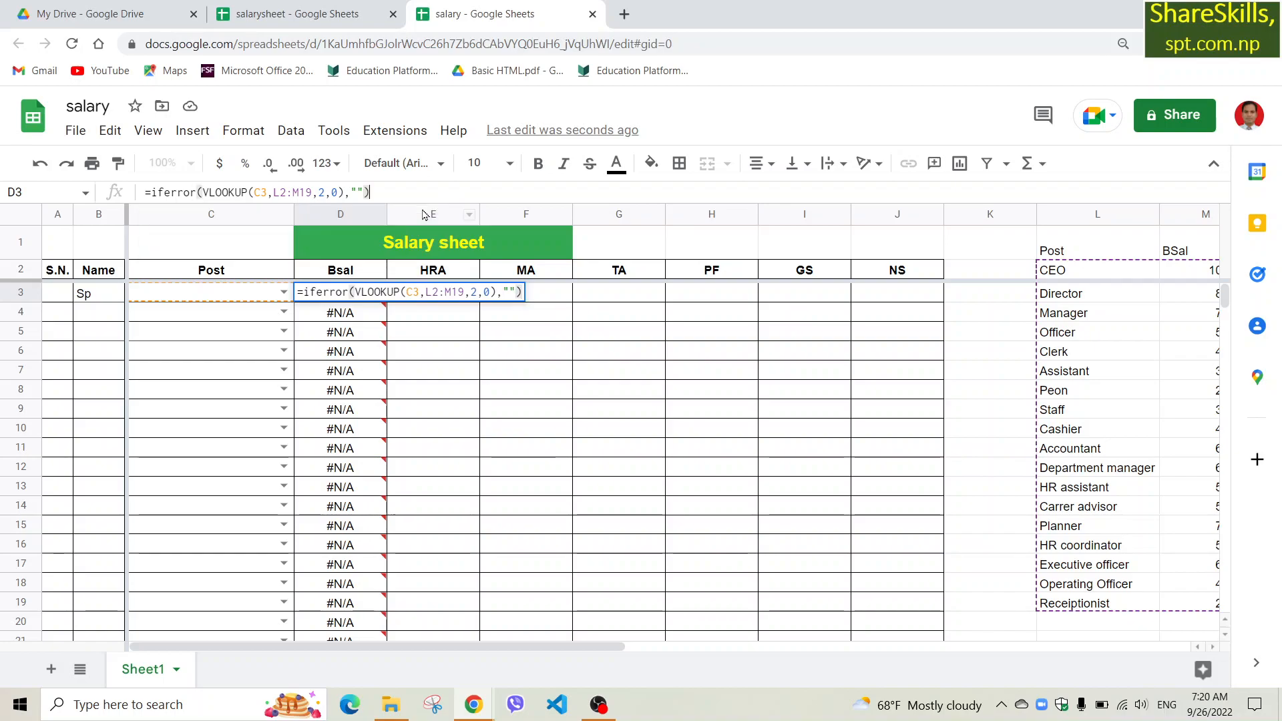
key(Return)
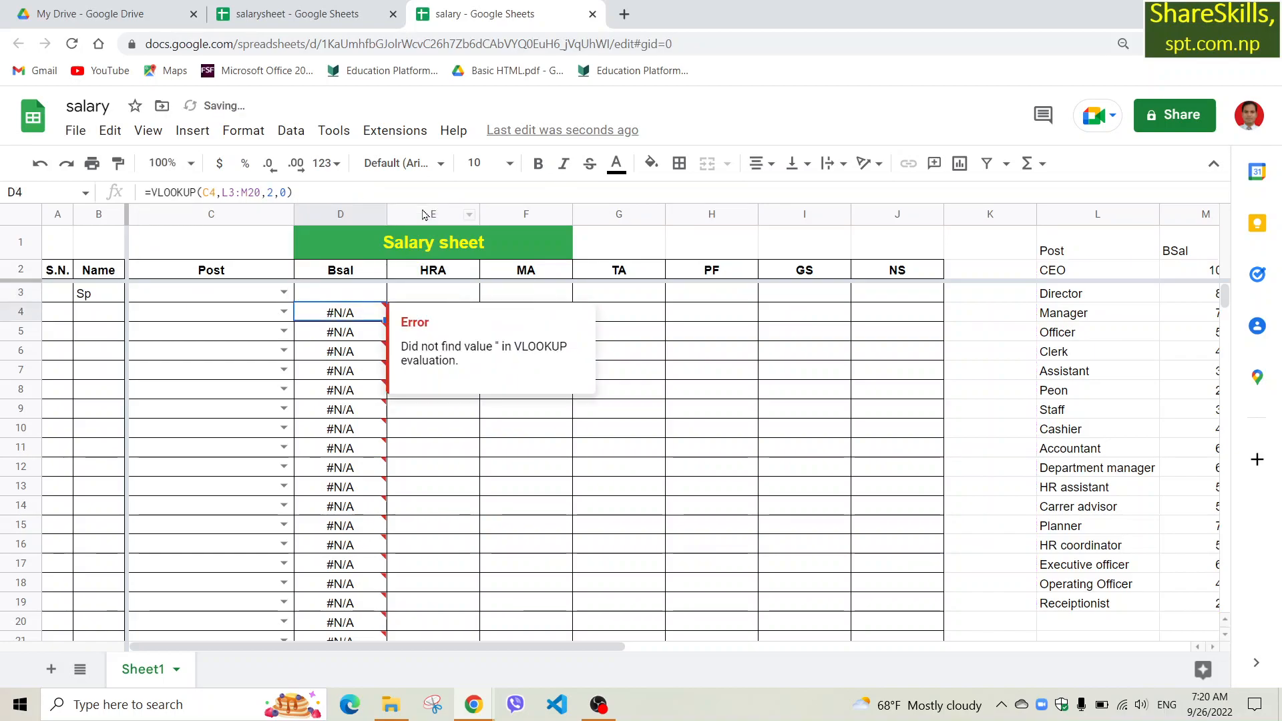
Step: Fill the IFERROR formula from D3 down the Bsal column to D32
click(344, 296)
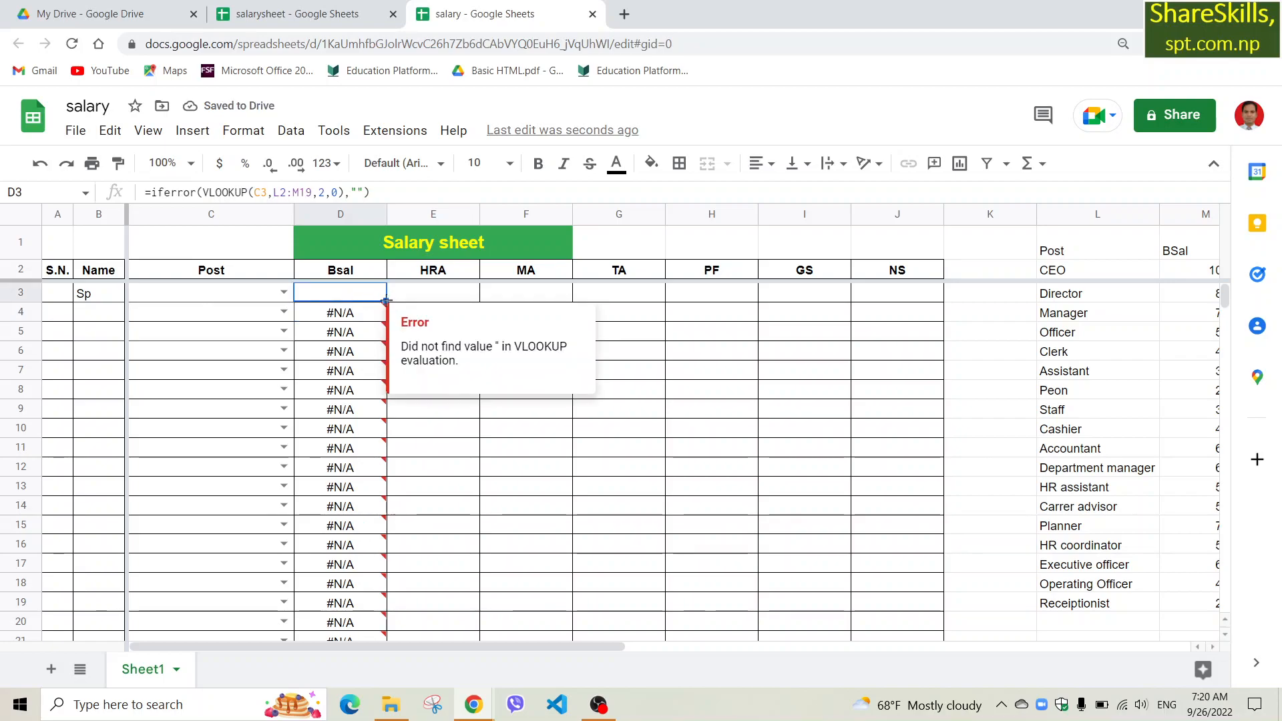
drag(386, 302, 374, 628)
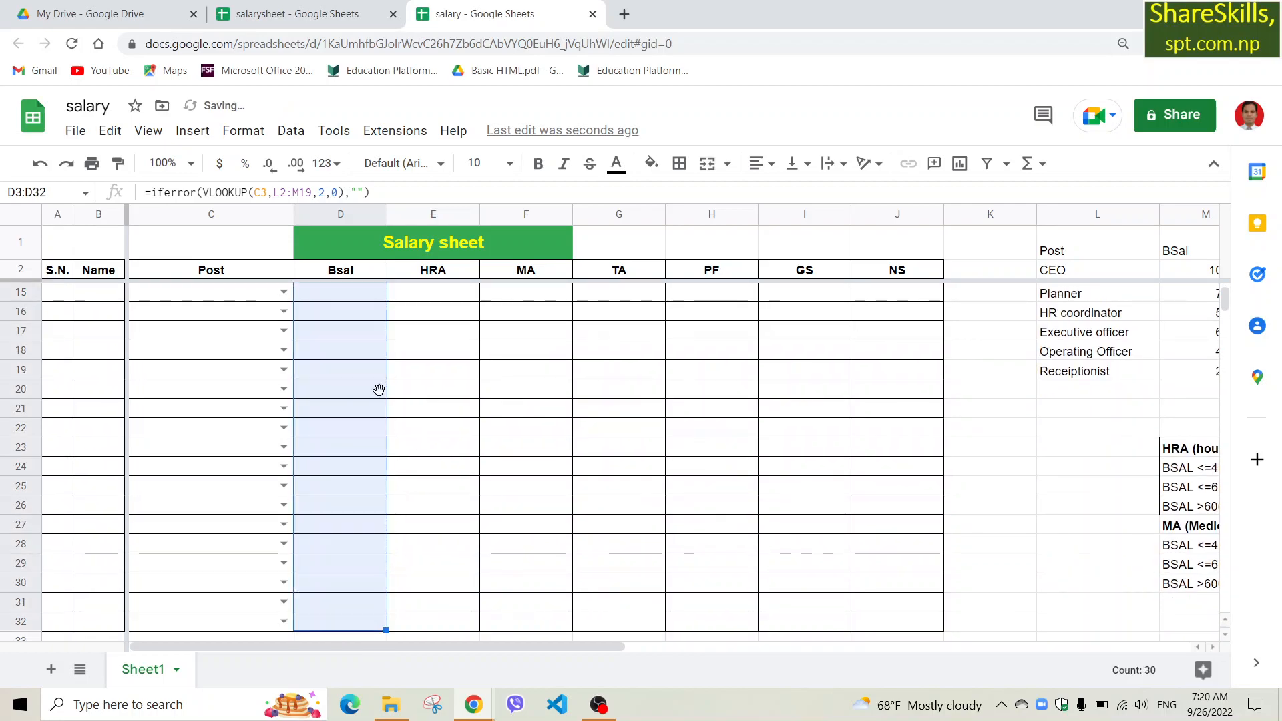
Step: Test the salary lookup by choosing Peon as the post in C3 and Officer in C4
scroll(389, 314, up, 4)
click(253, 297)
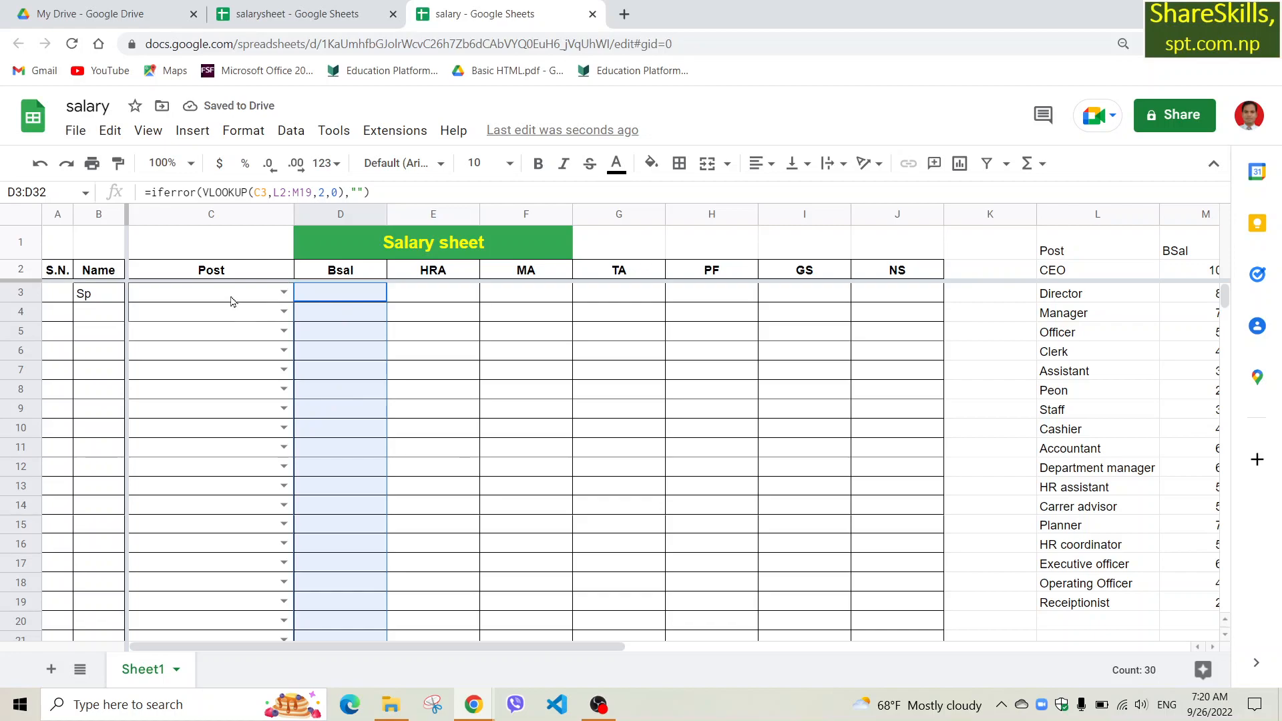
click(283, 293)
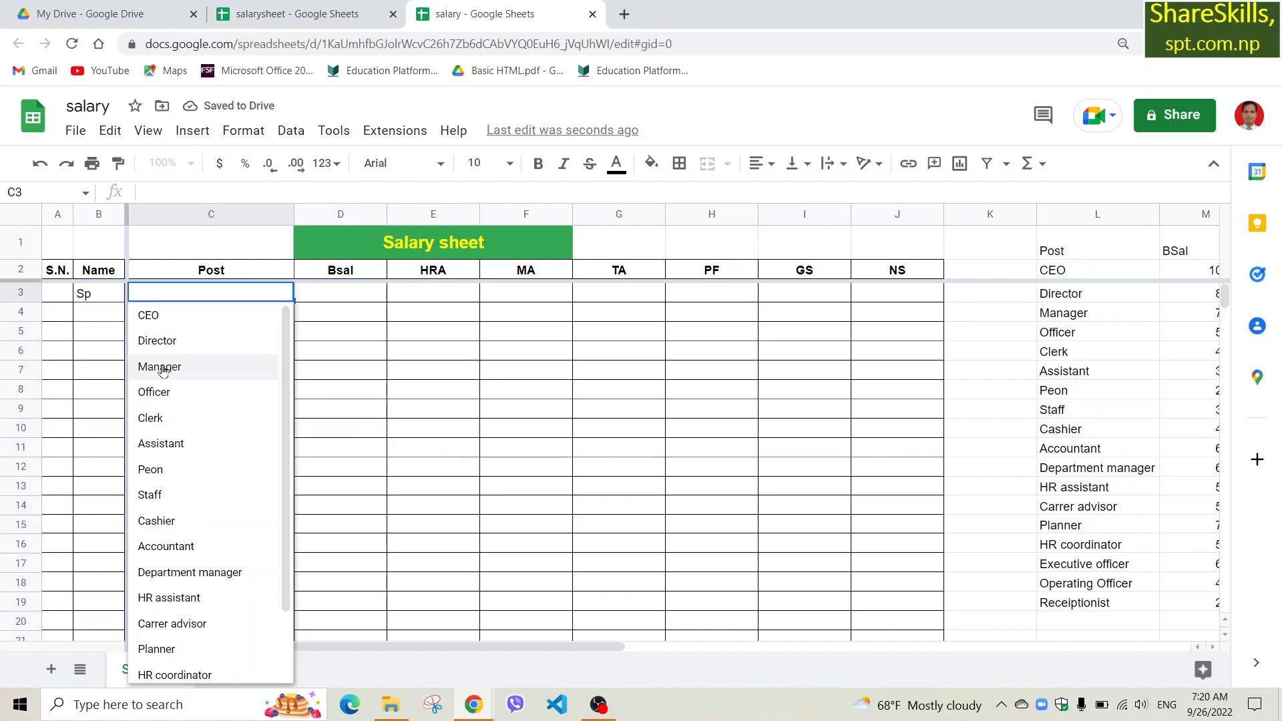
click(160, 469)
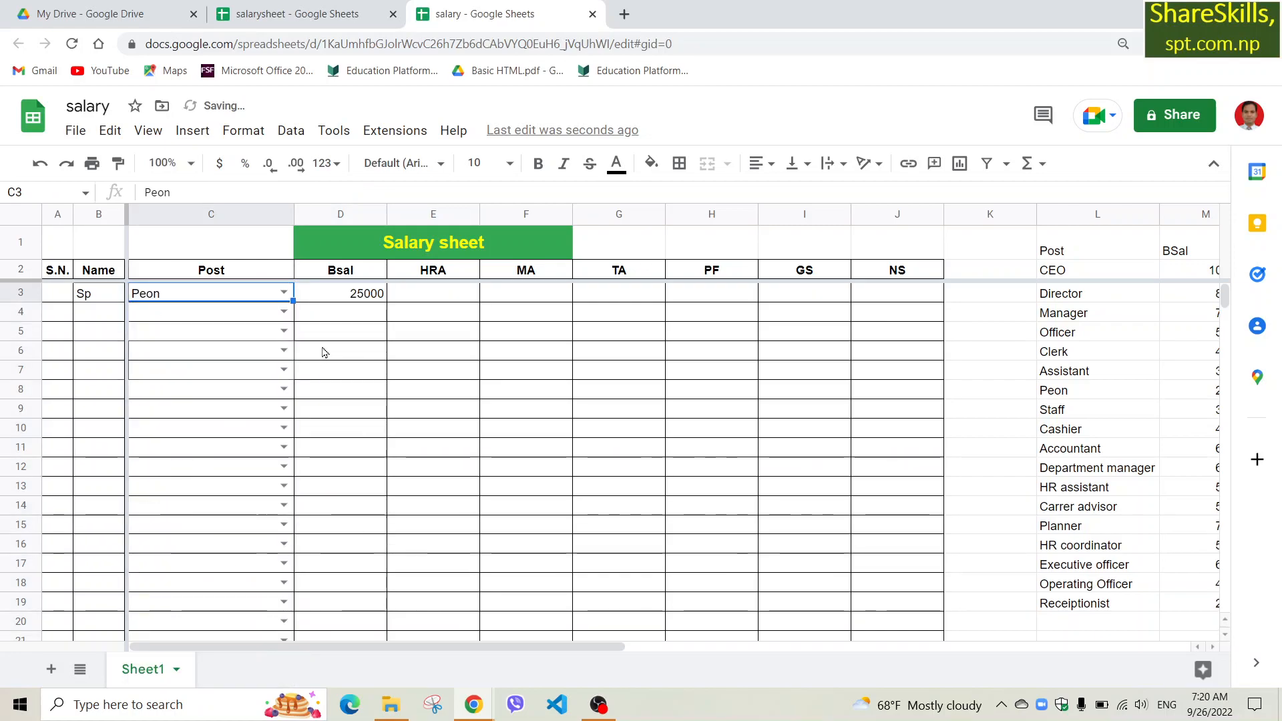
click(270, 313)
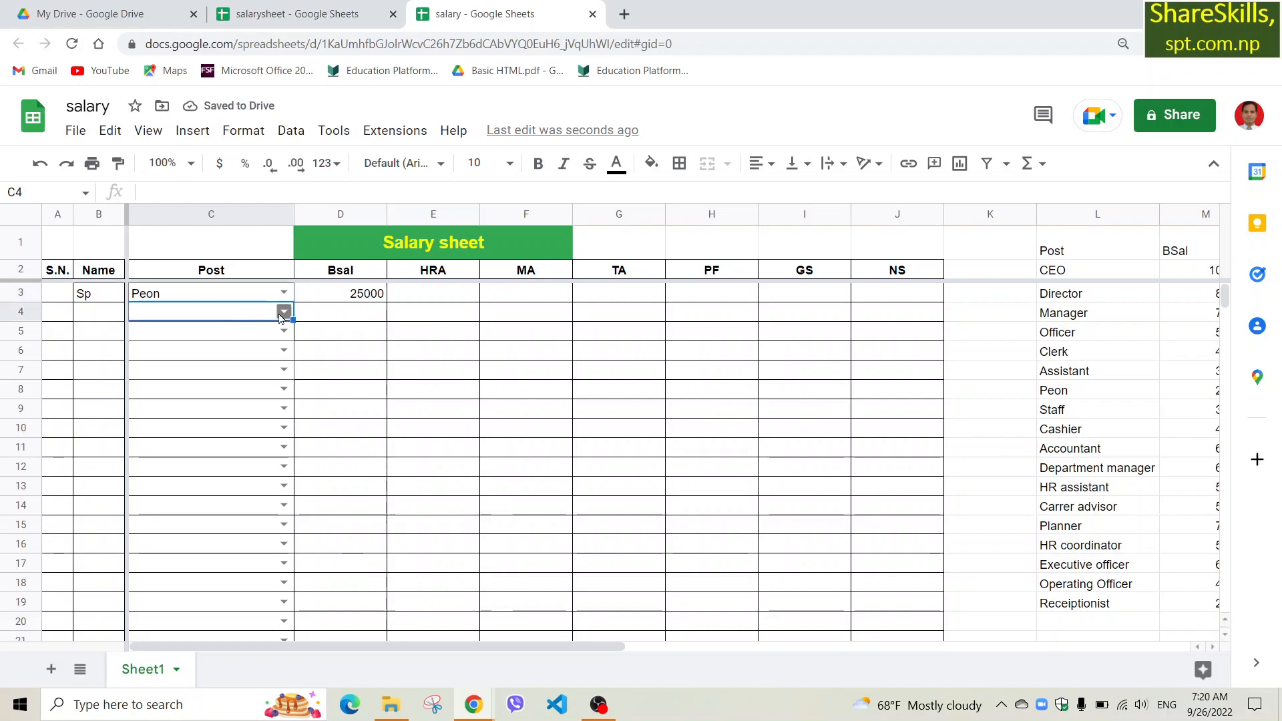
click(283, 312)
click(164, 412)
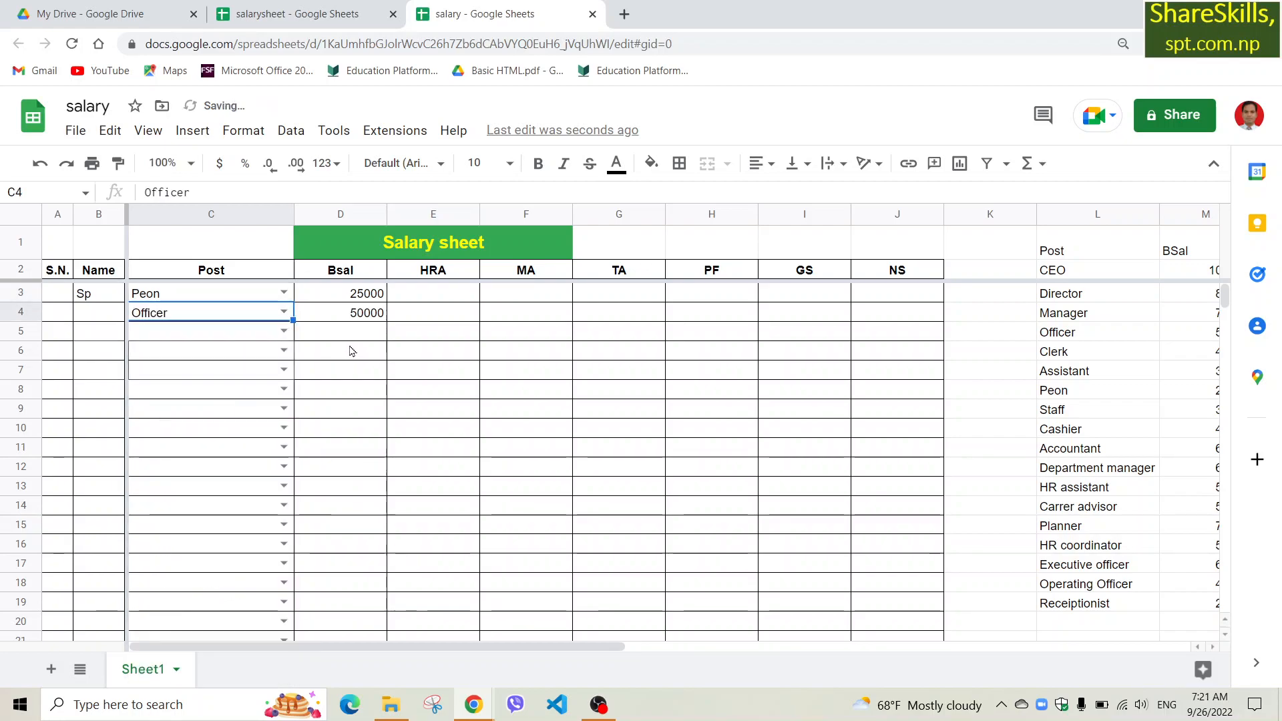
Step: Clear the test posts from C3:C5 and choose Director as the post in C3
drag(199, 297, 200, 335)
key(Delete)
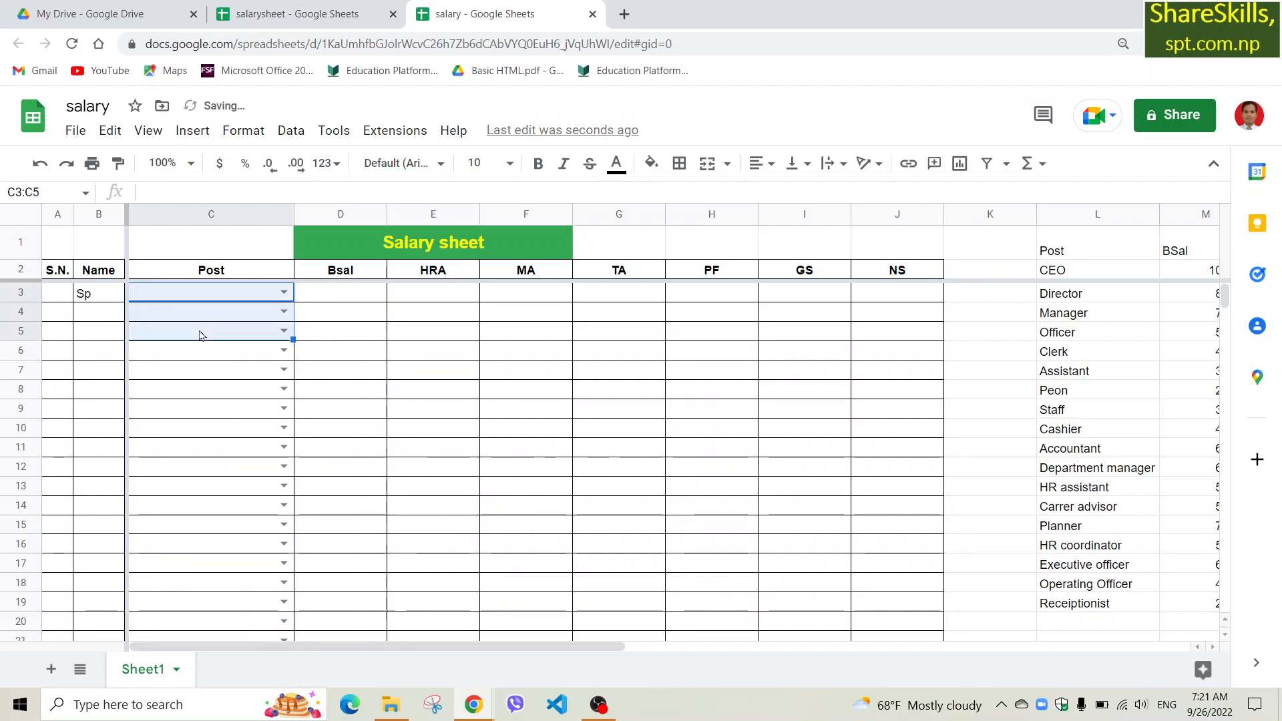
click(283, 292)
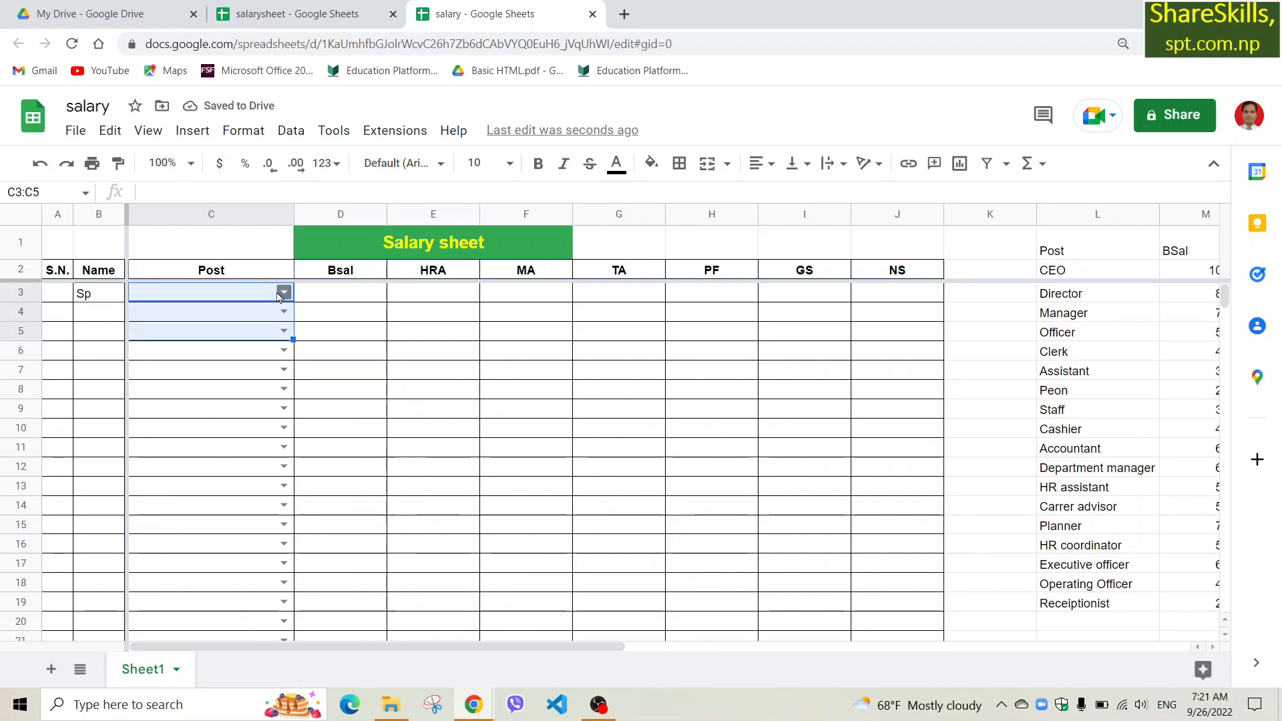
click(168, 343)
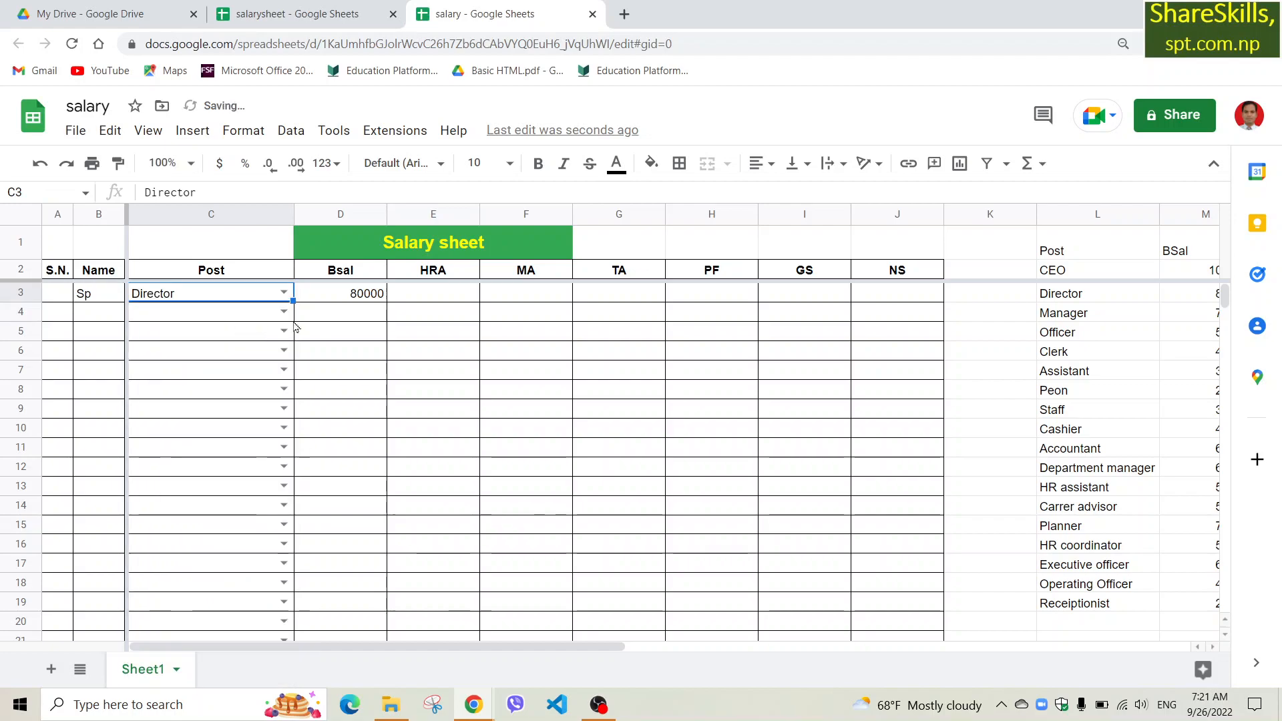
Step: Check the HRA rules beside the table and begin an IF formula in E3 that tests the basic salary in D3
click(439, 294)
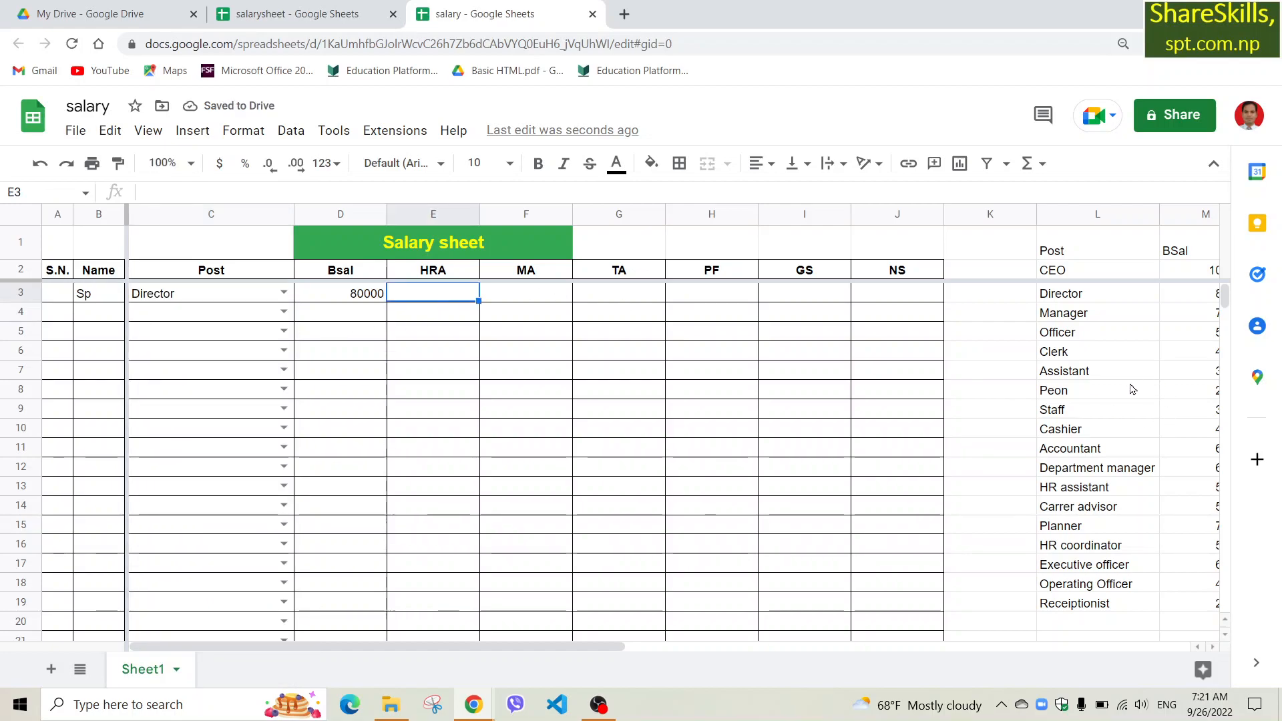
scroll(1150, 445, down, 5)
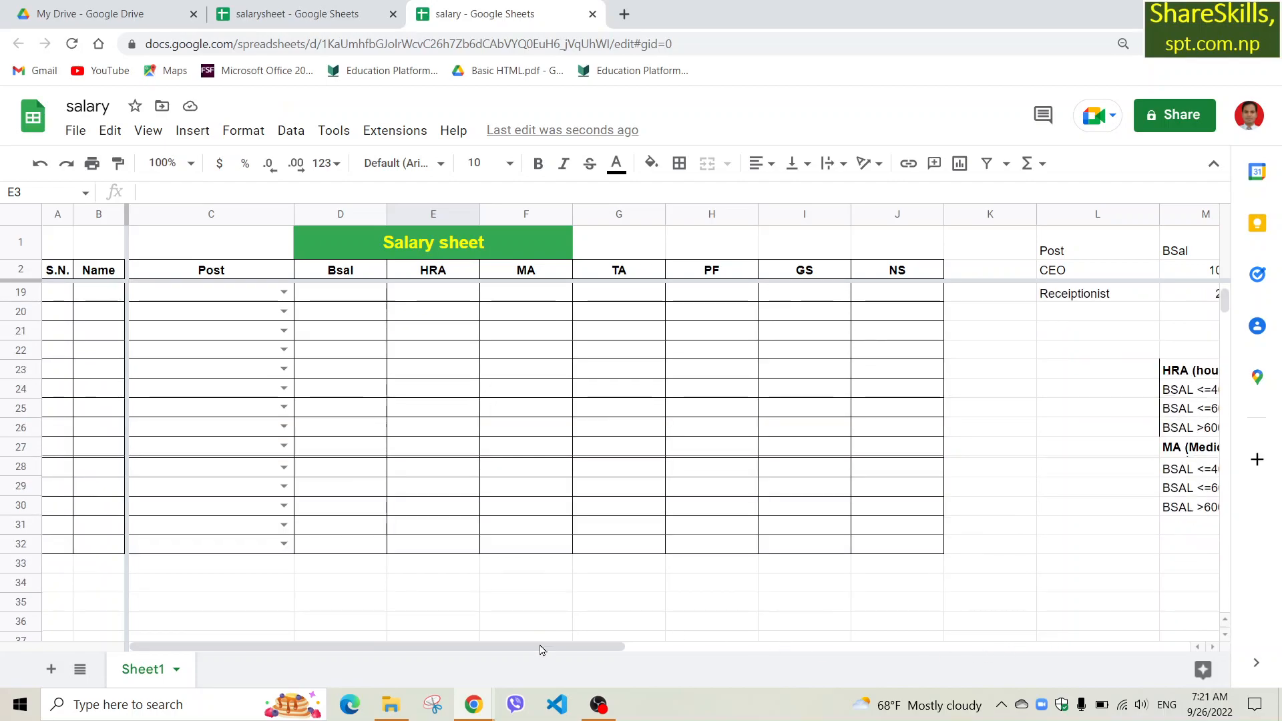
drag(541, 647, 745, 640)
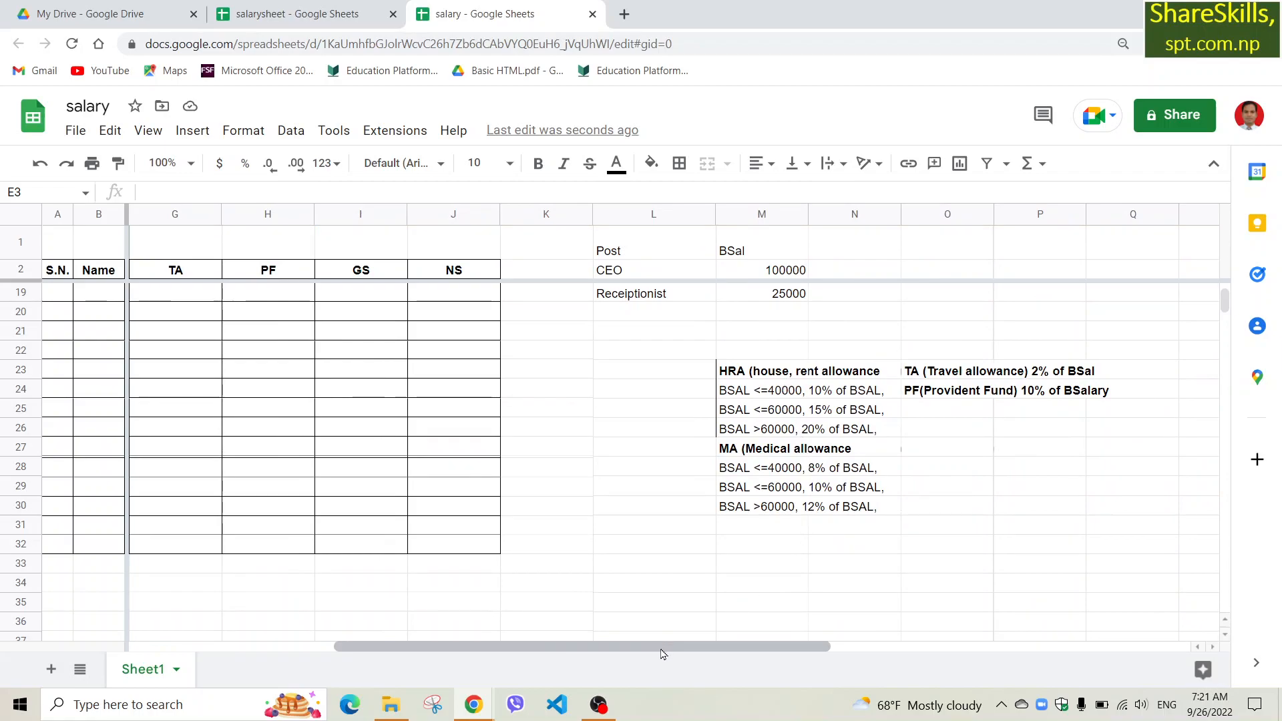
drag(661, 653, 363, 630)
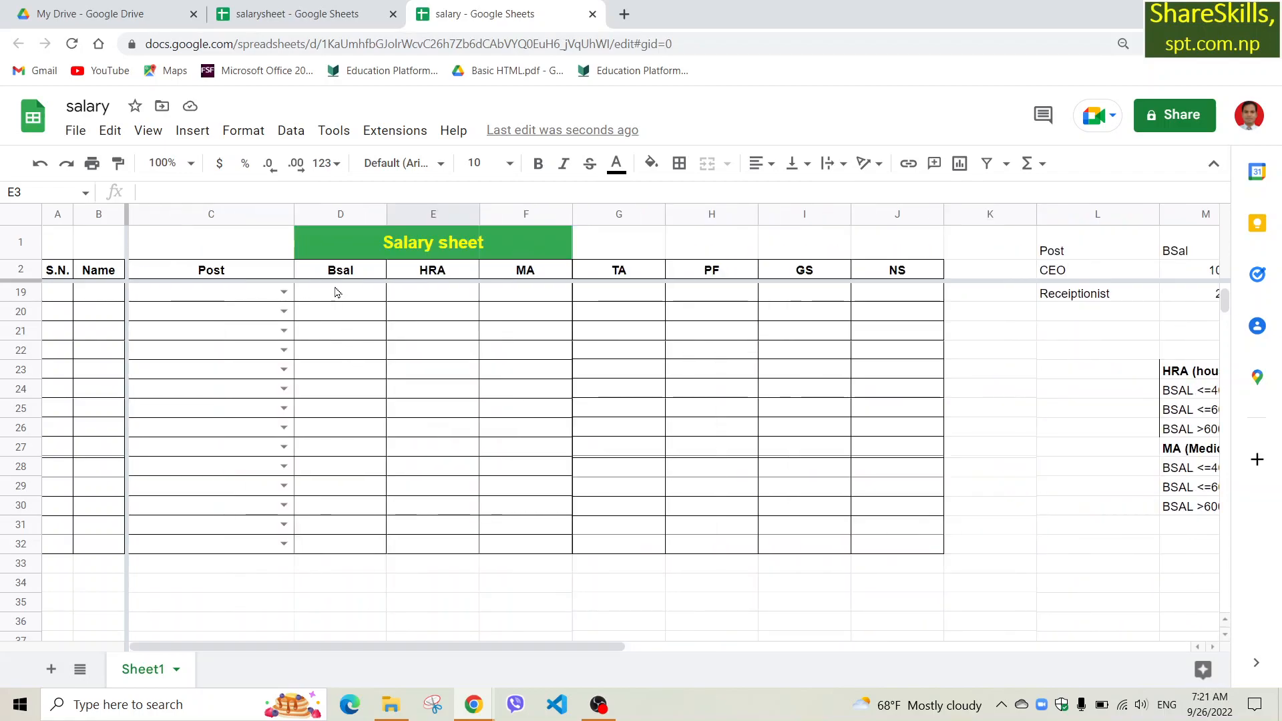
scroll(444, 332, up, 5)
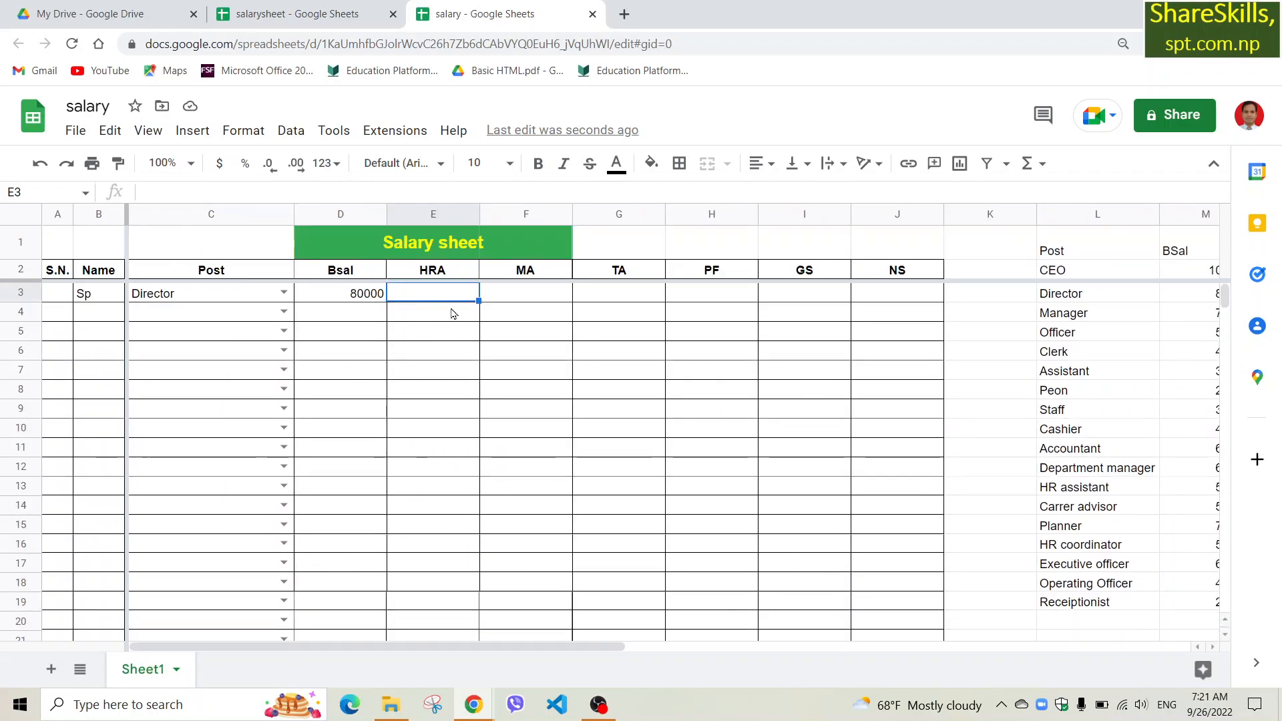
text(=)
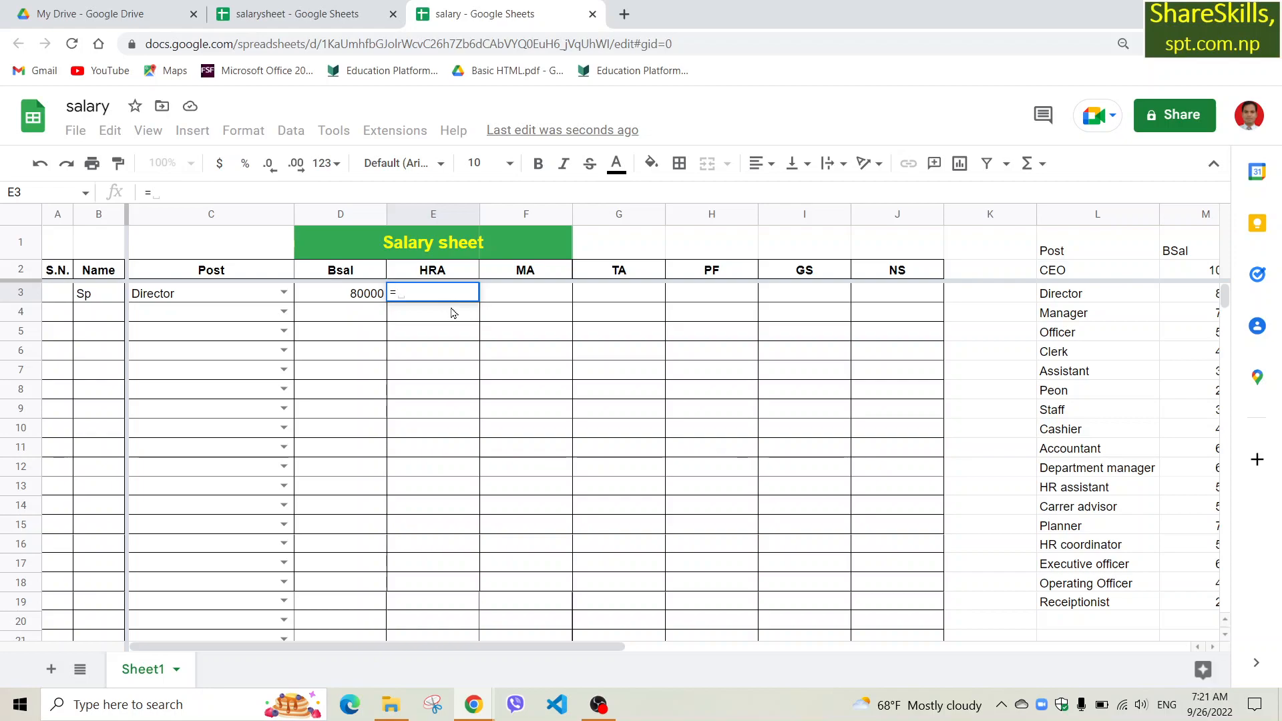
text(if)
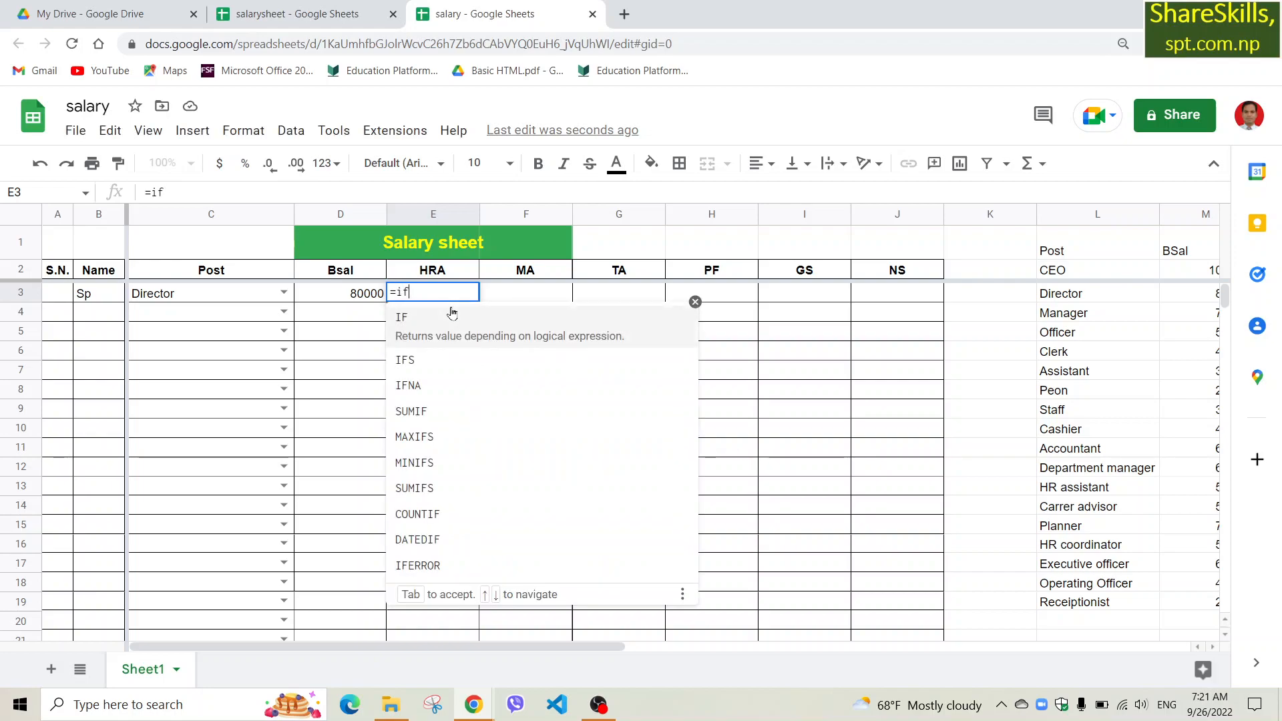
text(()
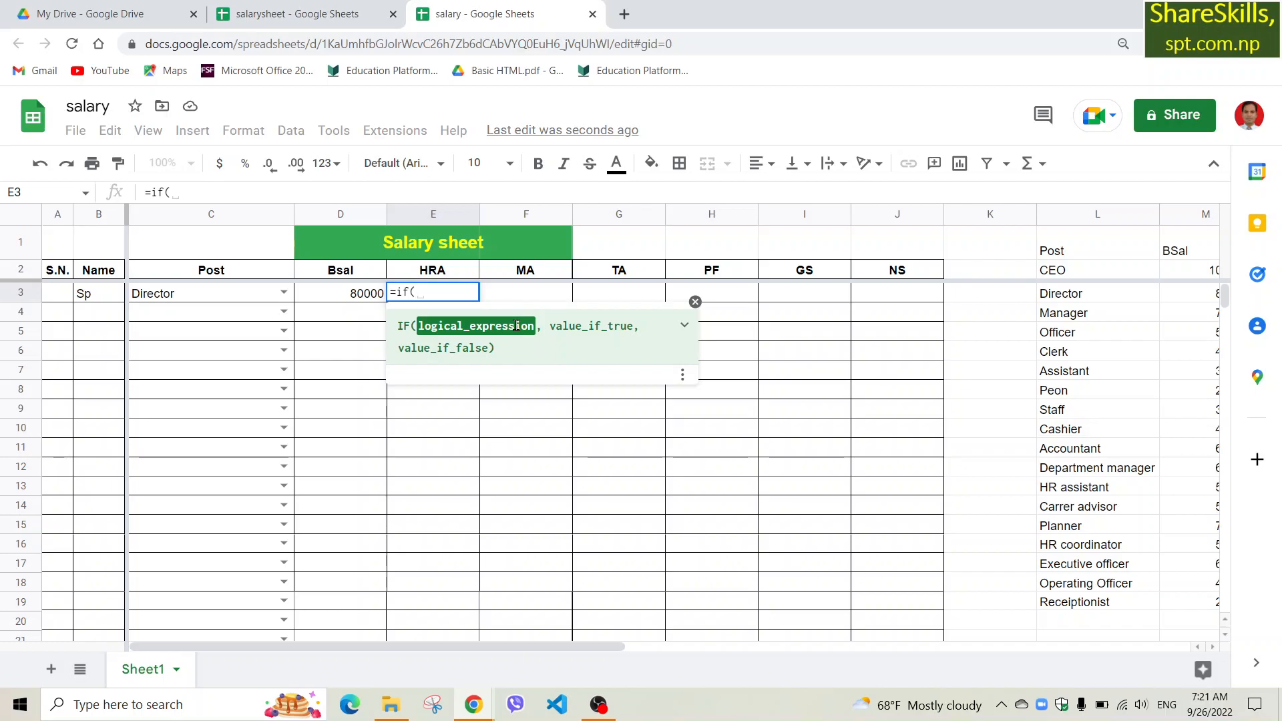
click(334, 297)
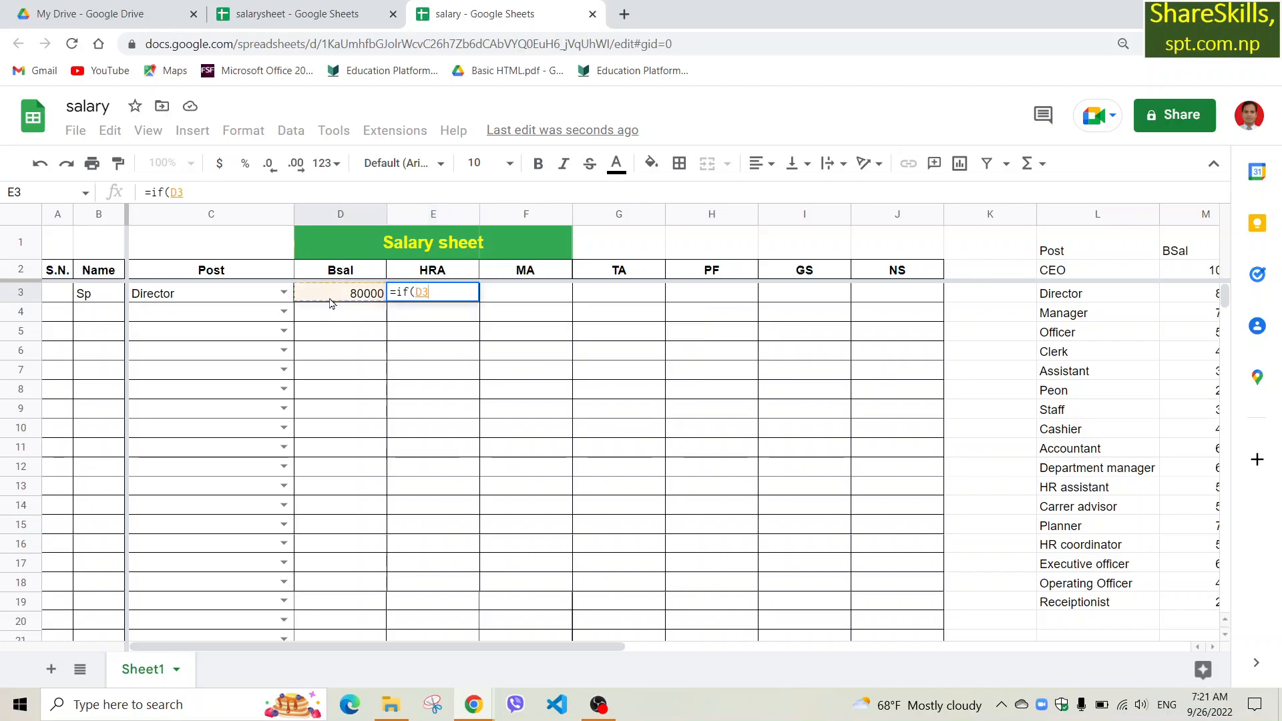
Step: Check the HRA rules and continue the IF formula in E3 so a basic salary of D3<=40000 returns 10%*D3
drag(541, 653, 775, 677)
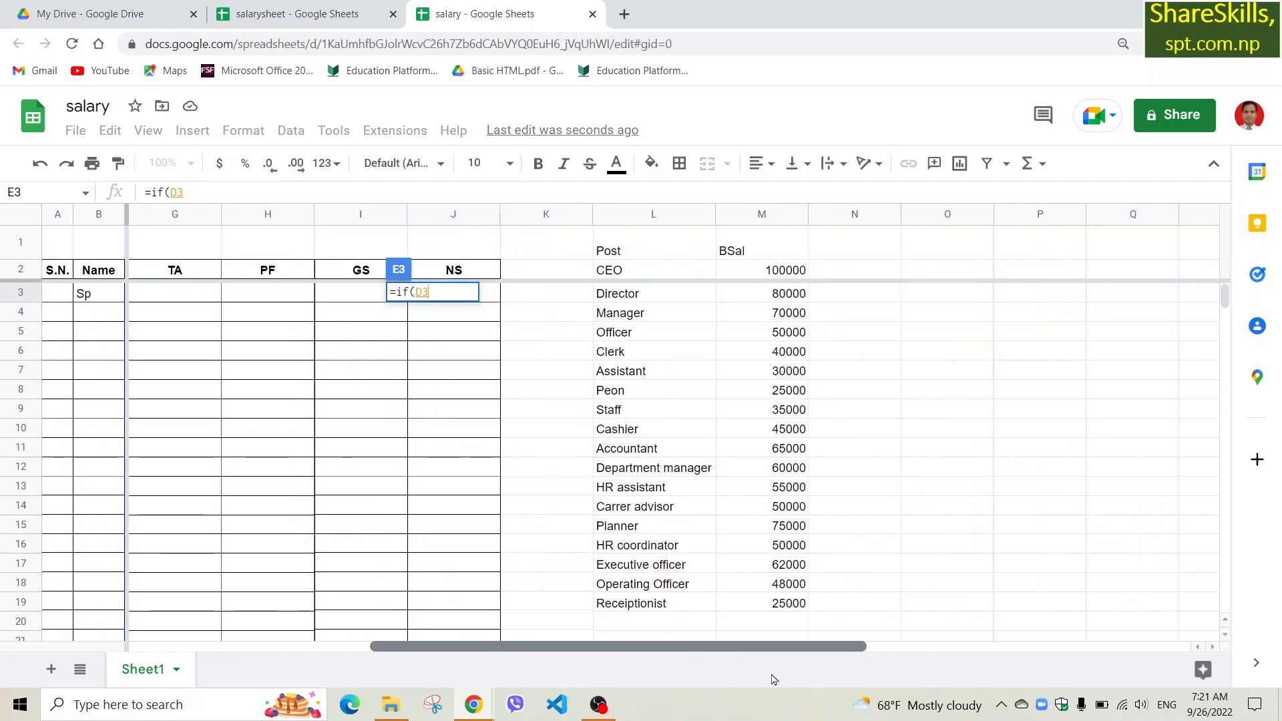
scroll(898, 581, down, 5)
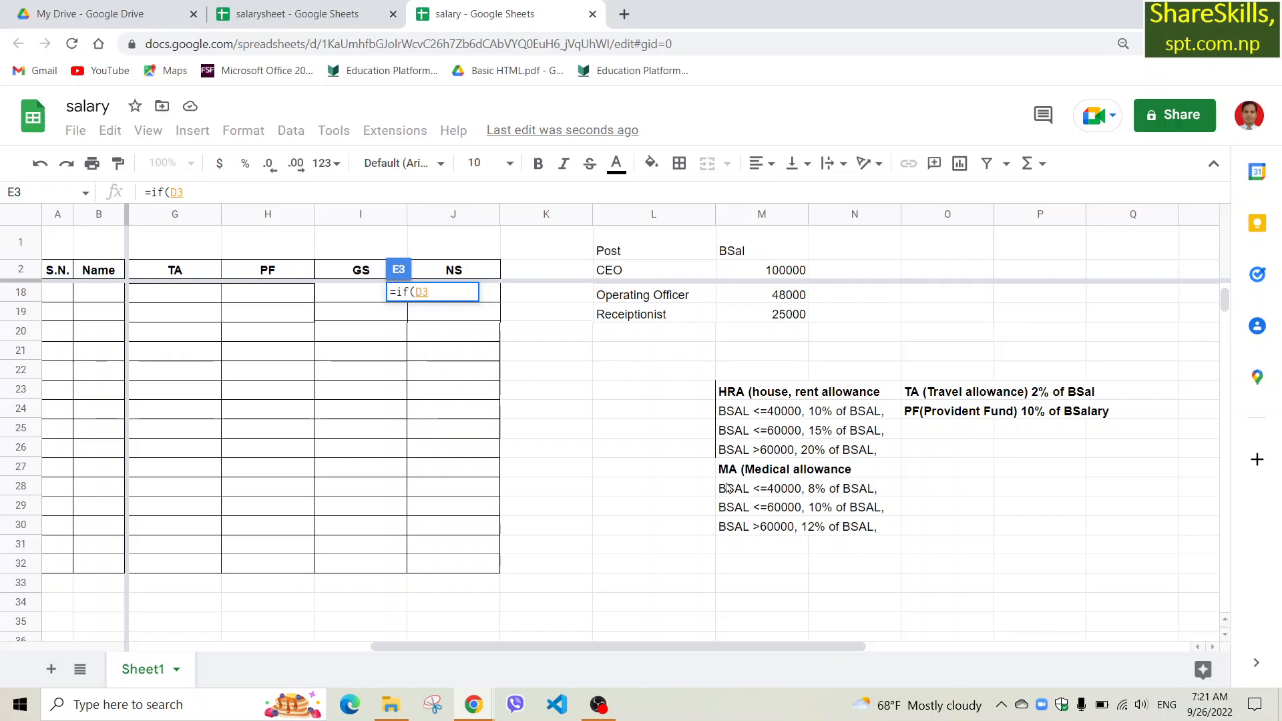
drag(651, 648, 399, 652)
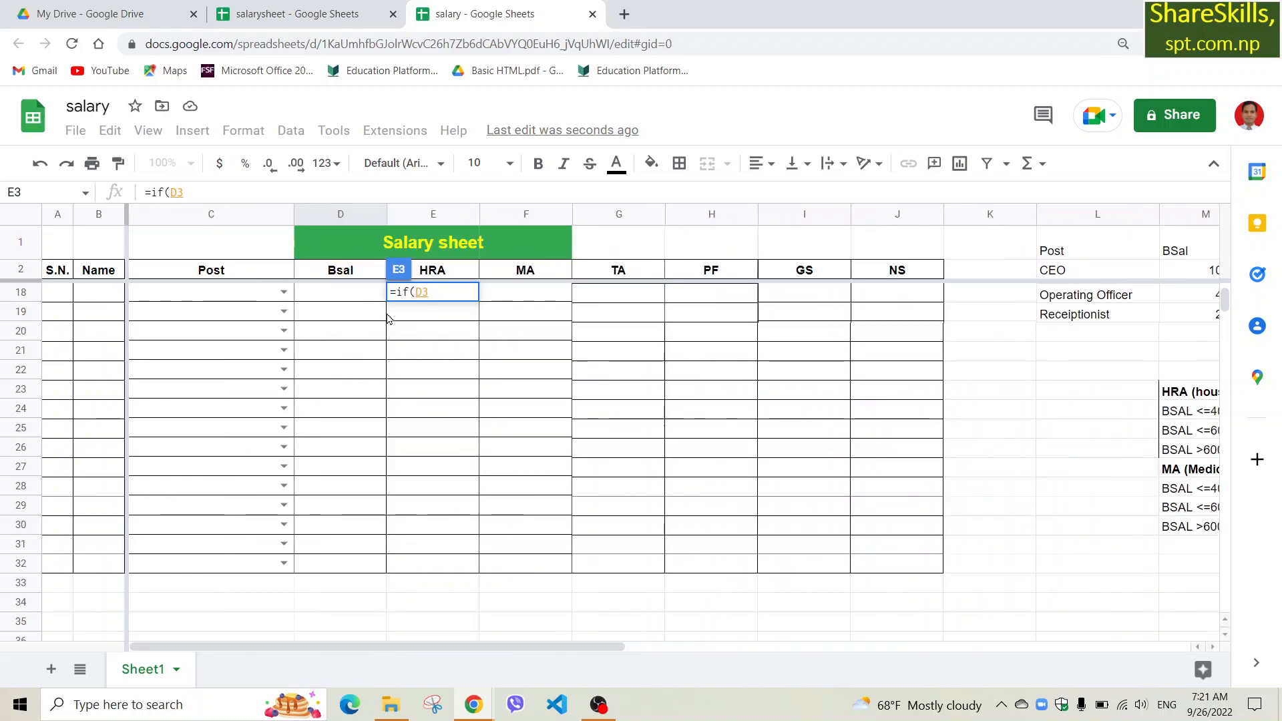
scroll(389, 319, up, 5)
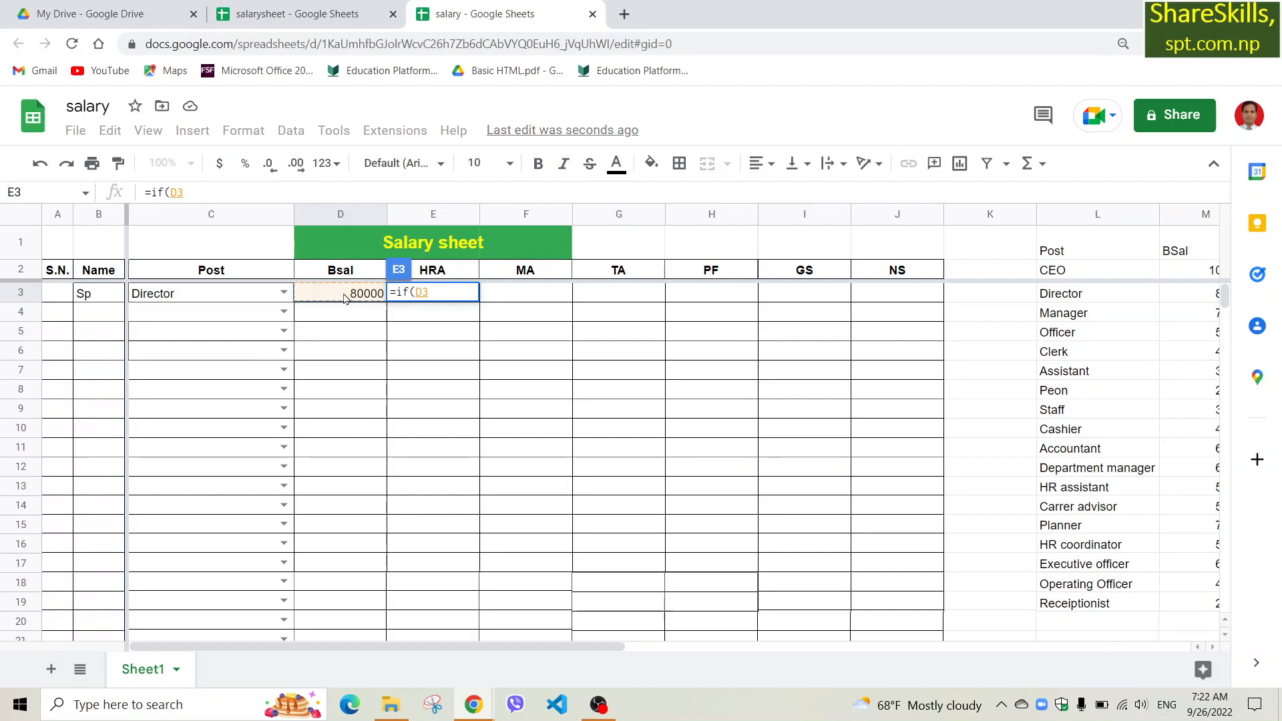
text(<)
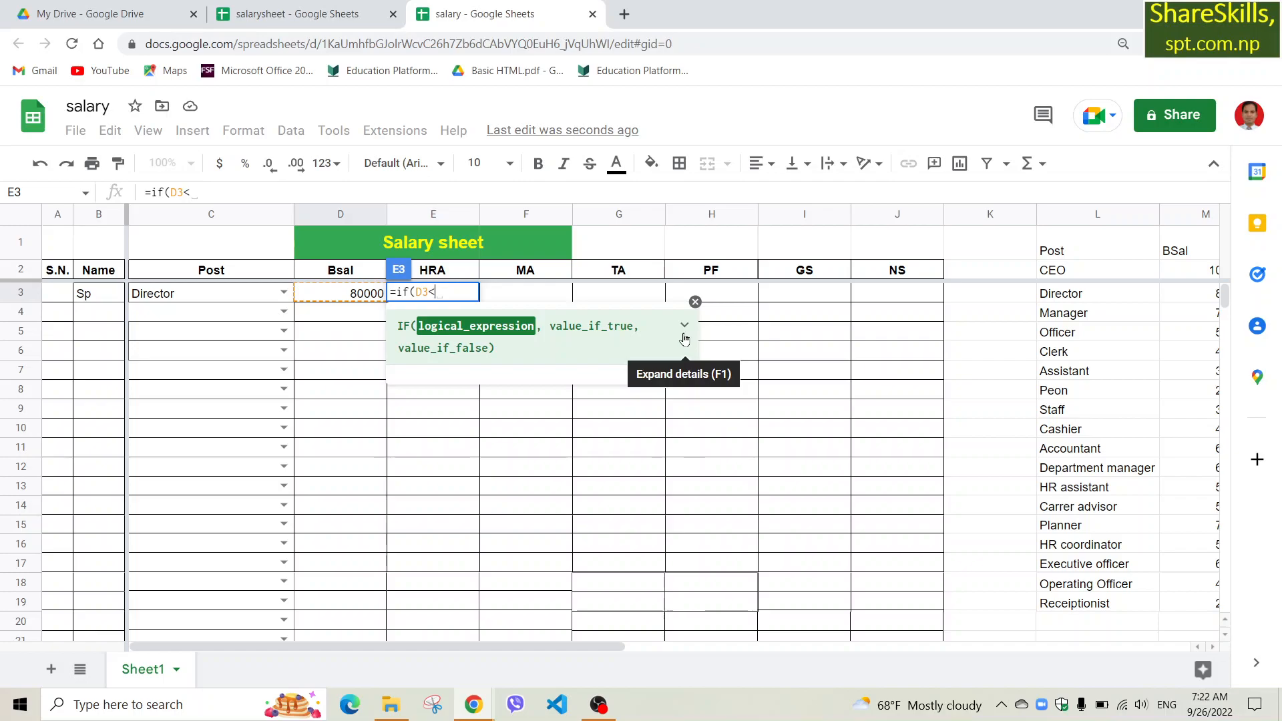
text(=)
text(400)
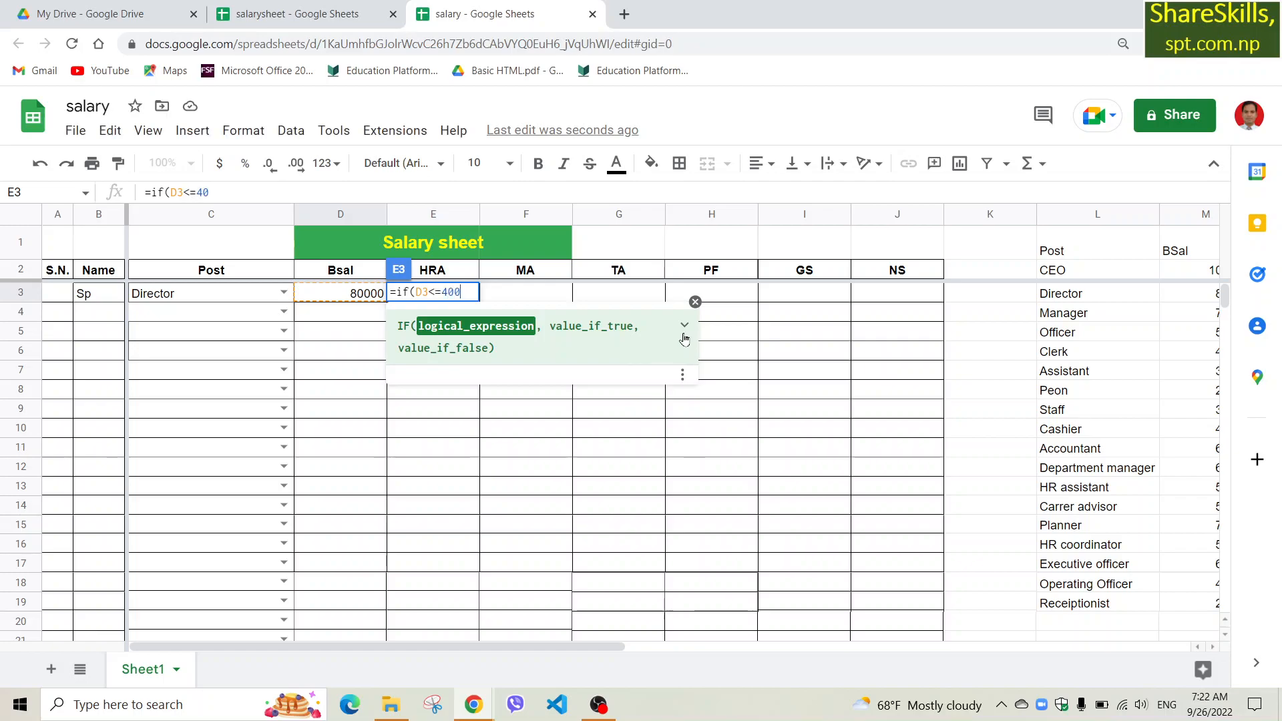
text(00, )
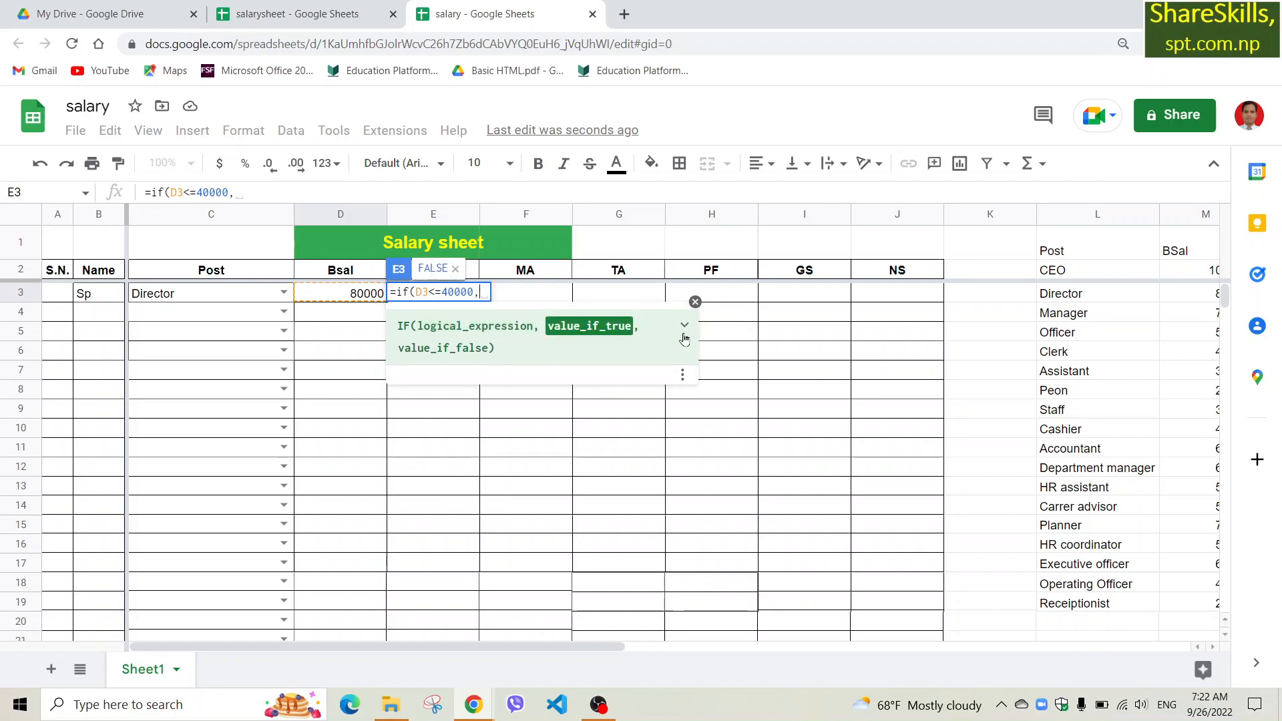
text(1)
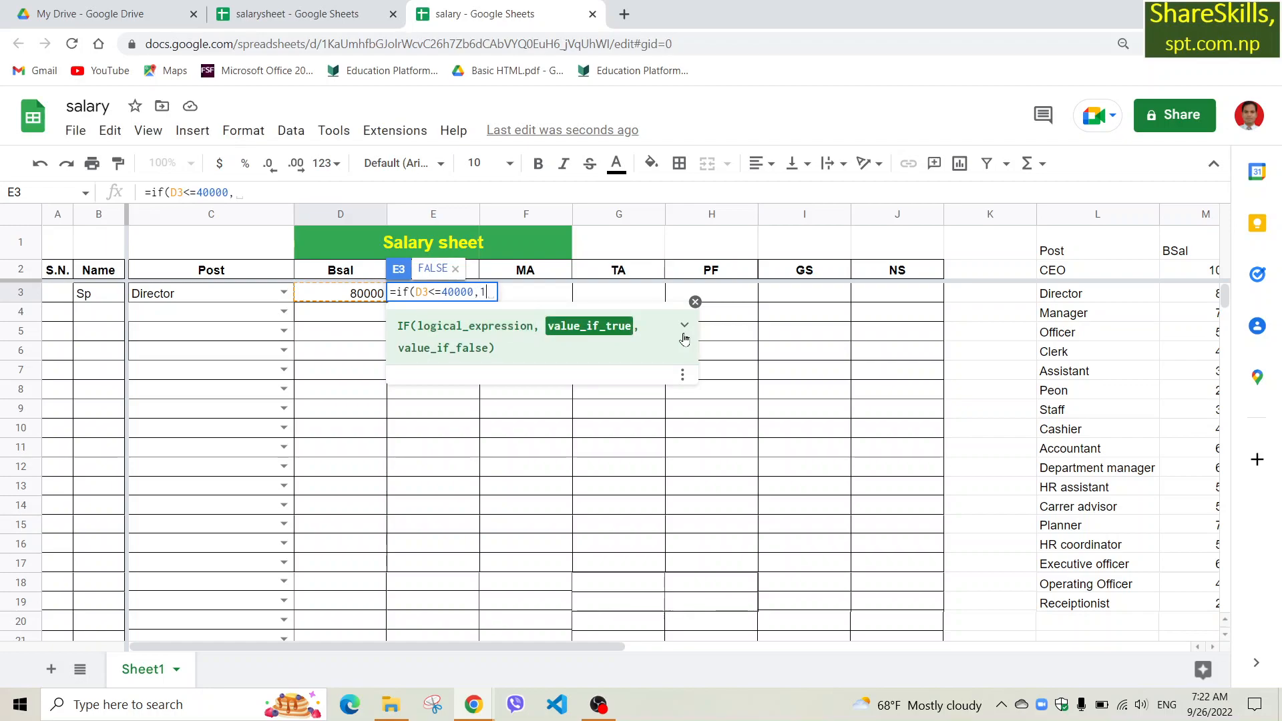
text(0%*)
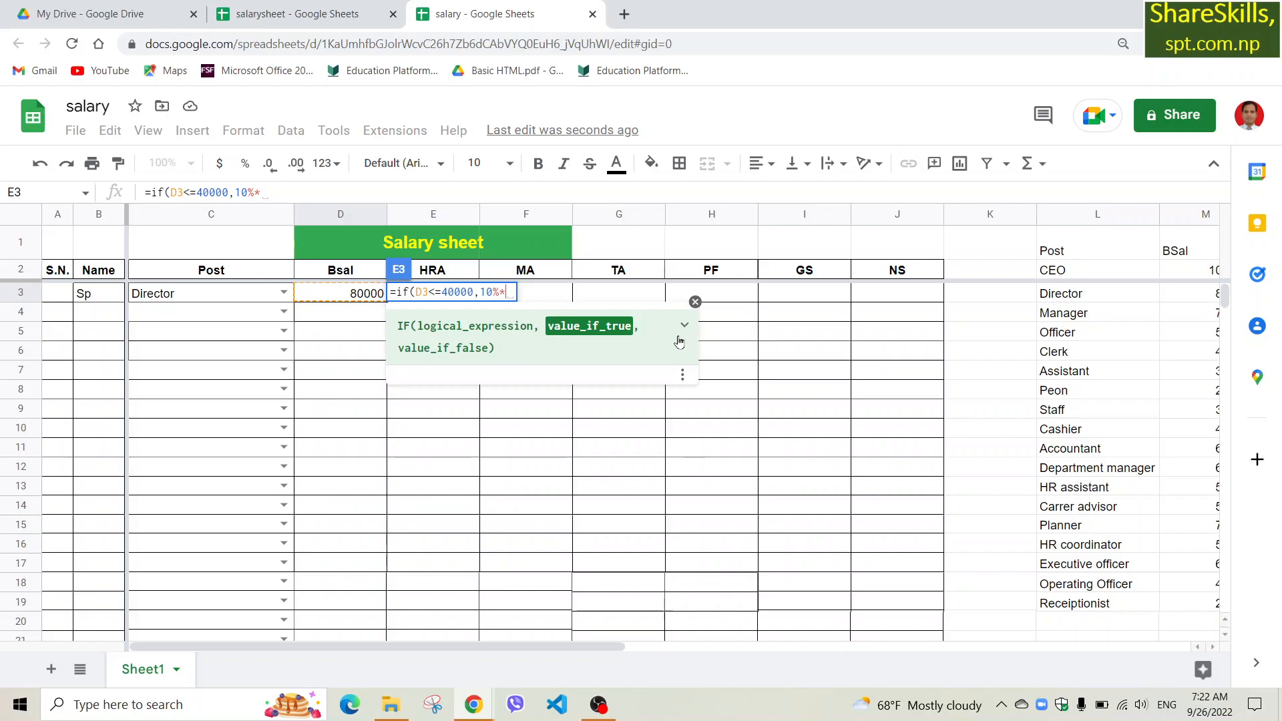
click(339, 298)
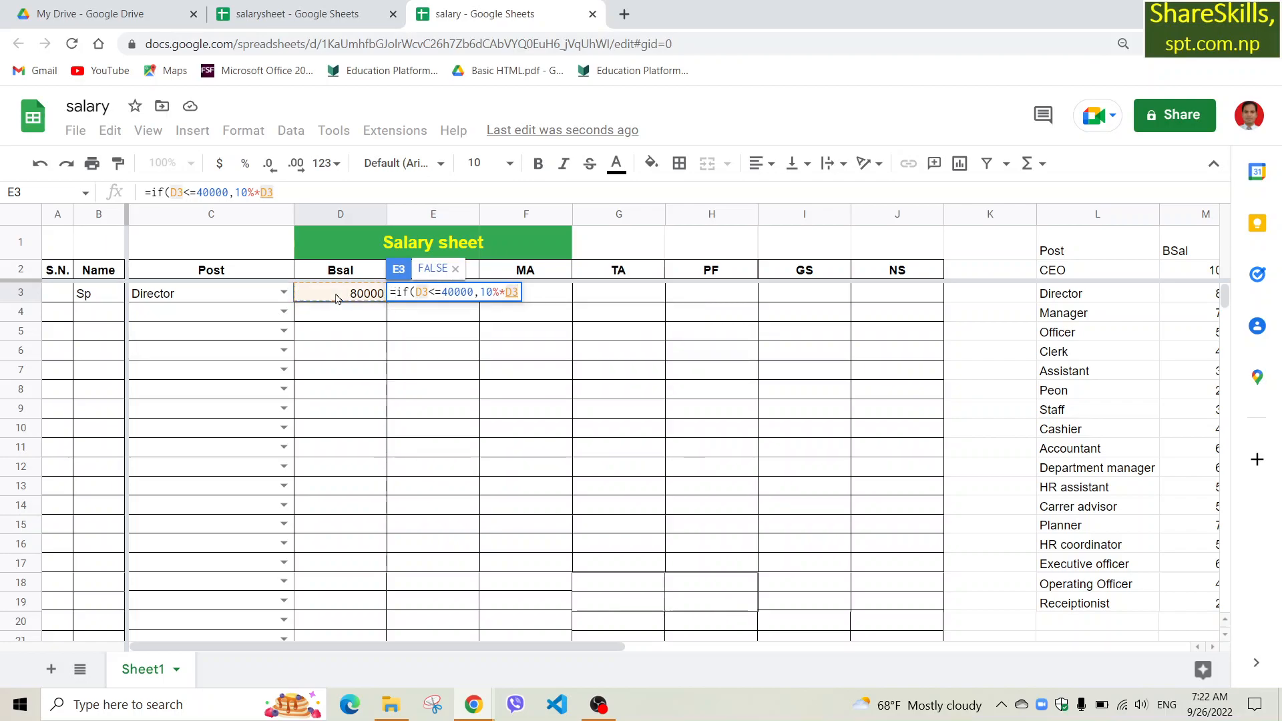
text(,)
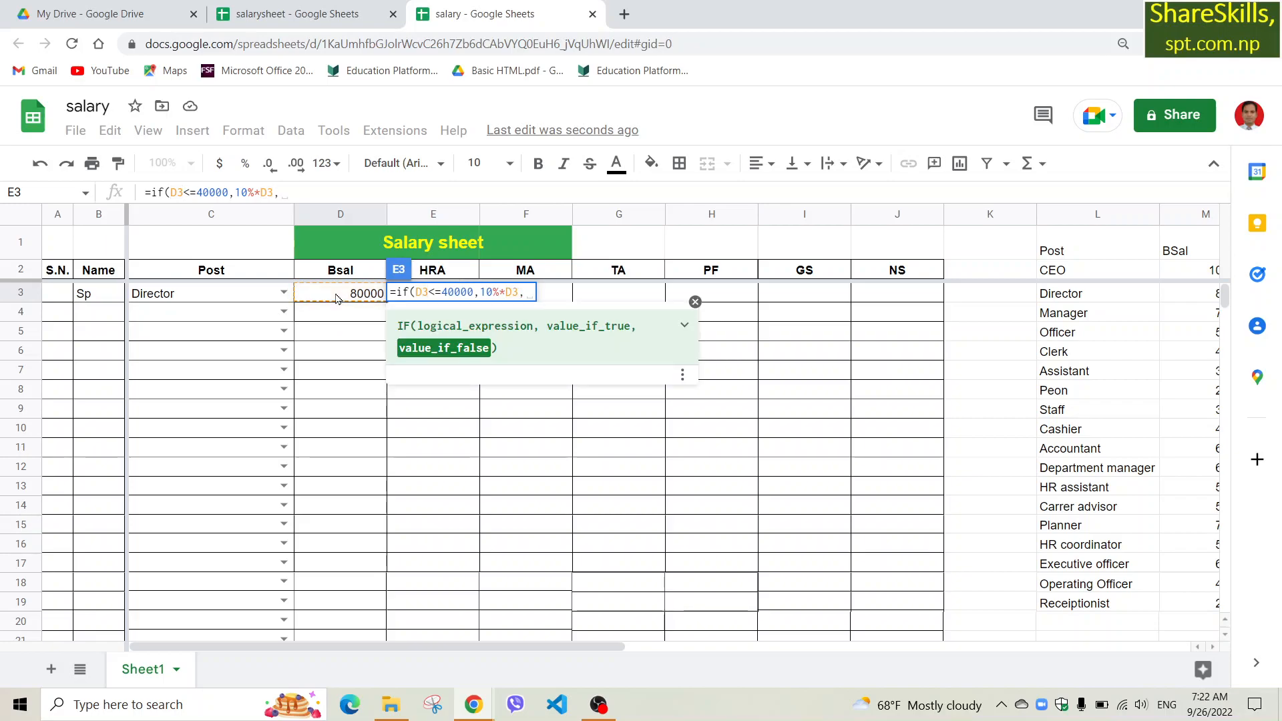
Step: Begin a nested IF as the false value of the E3 formula and check the HRA rule for the next salary band
text(if()
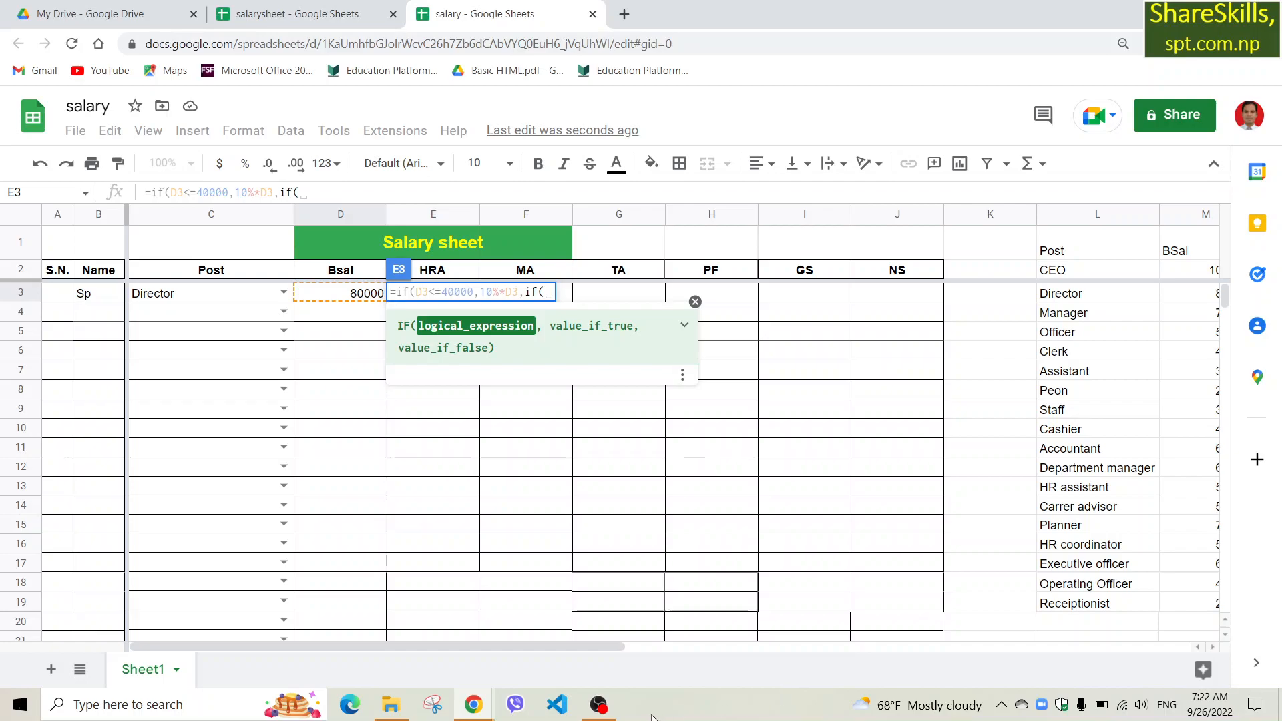
scroll(1108, 531, down, 3)
scroll(1108, 531, down, 3)
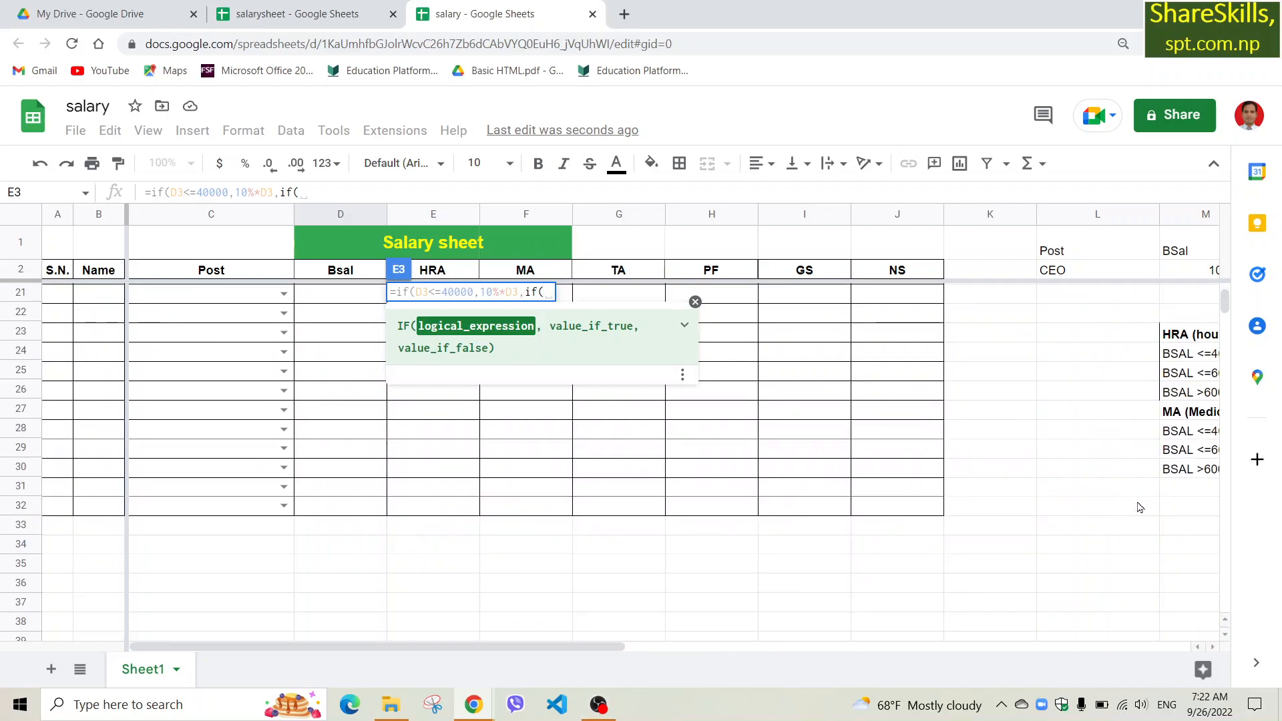
drag(487, 653, 664, 653)
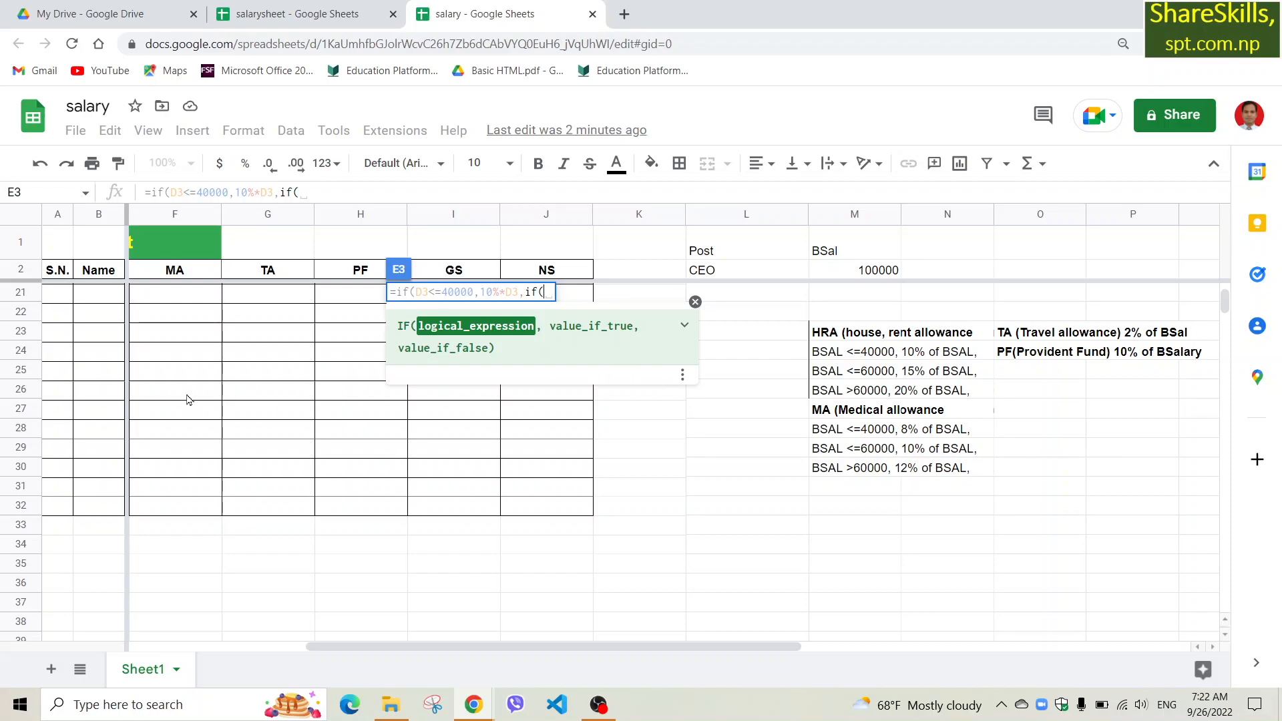
scroll(187, 399, up, 5)
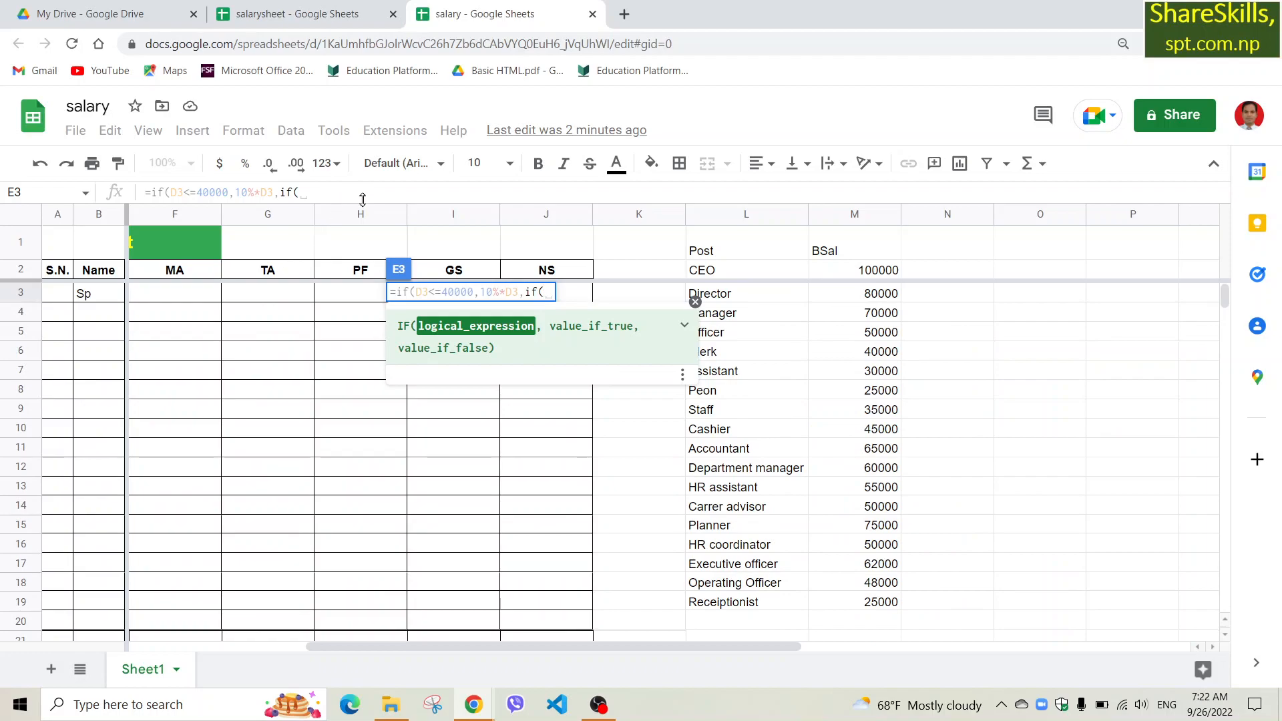
Step: Enlarge the page view and hide the formula suggestions covering the sheet while keeping the E3 formula open for editing
key(ctrl+plus)
key(ctrl+plus)
key(ctrl+plus)
key(ctrl+plus)
key(ctrl+plus)
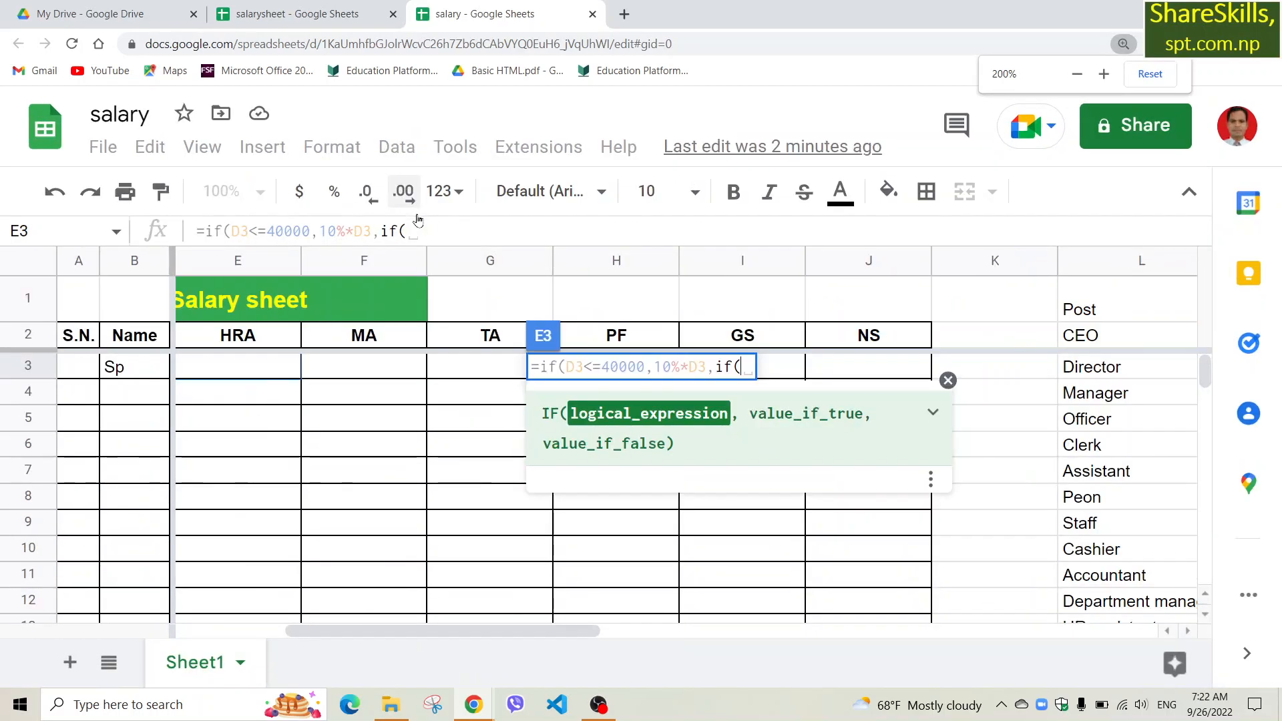
key(ctrl+plus)
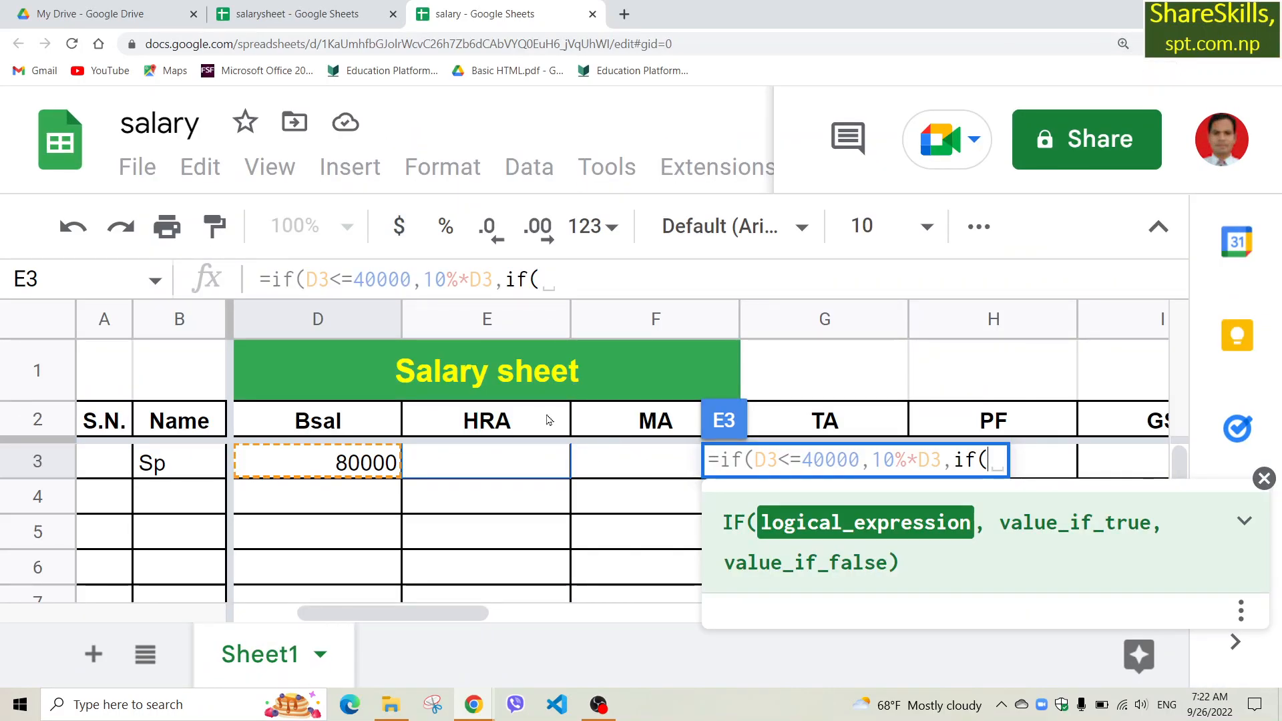
click(556, 281)
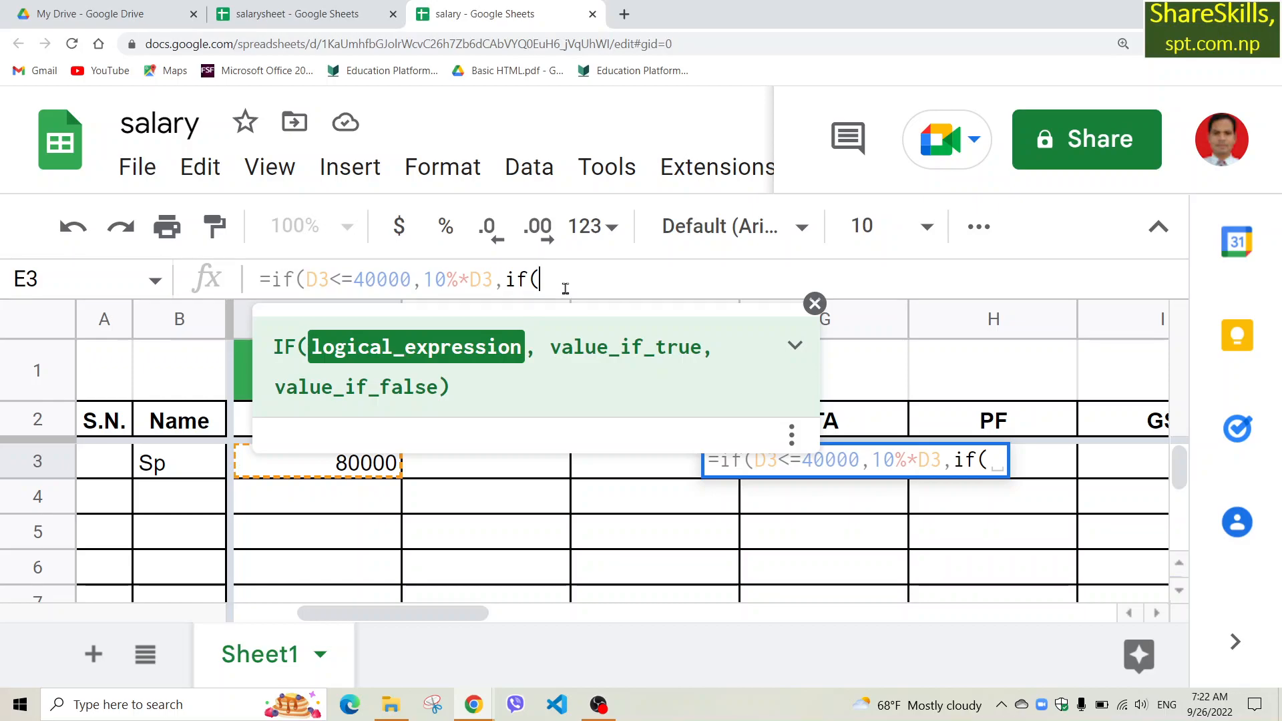
key(ctrl+minus)
key(ctrl+minus)
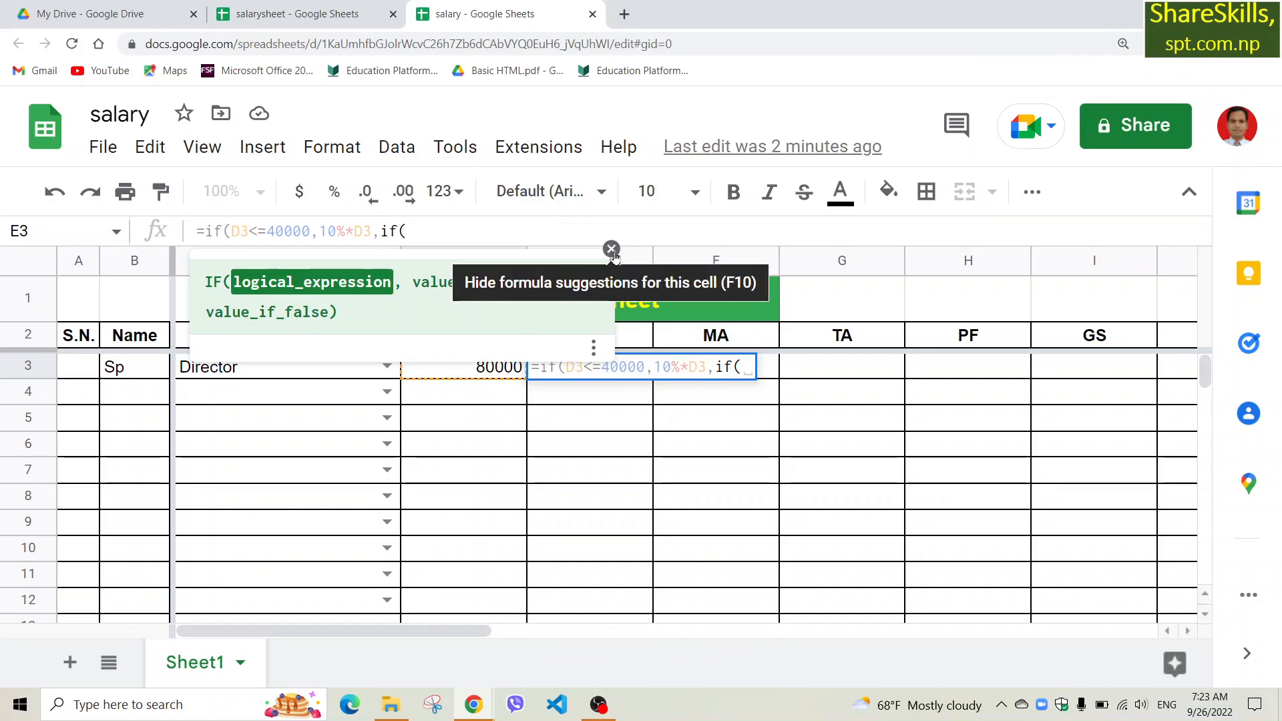
click(612, 249)
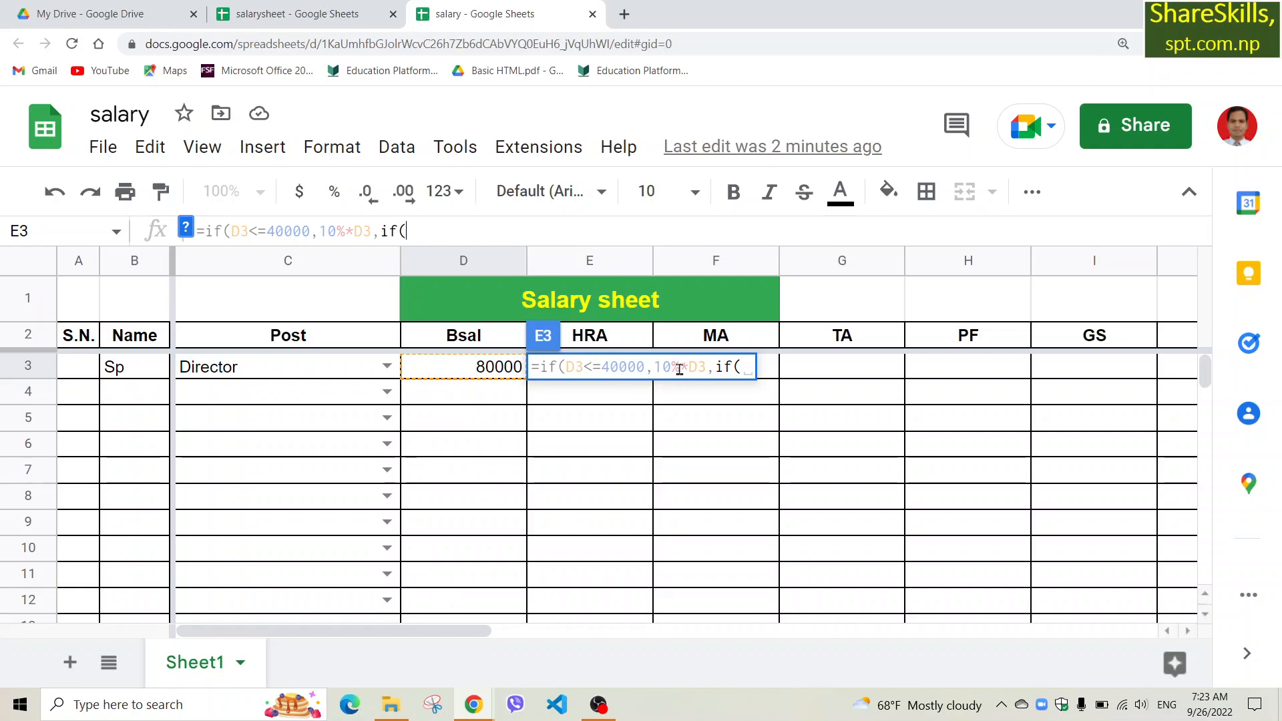
Step: Make the nested IF in E3 return 15%*D3 when D3<=60000
click(456, 368)
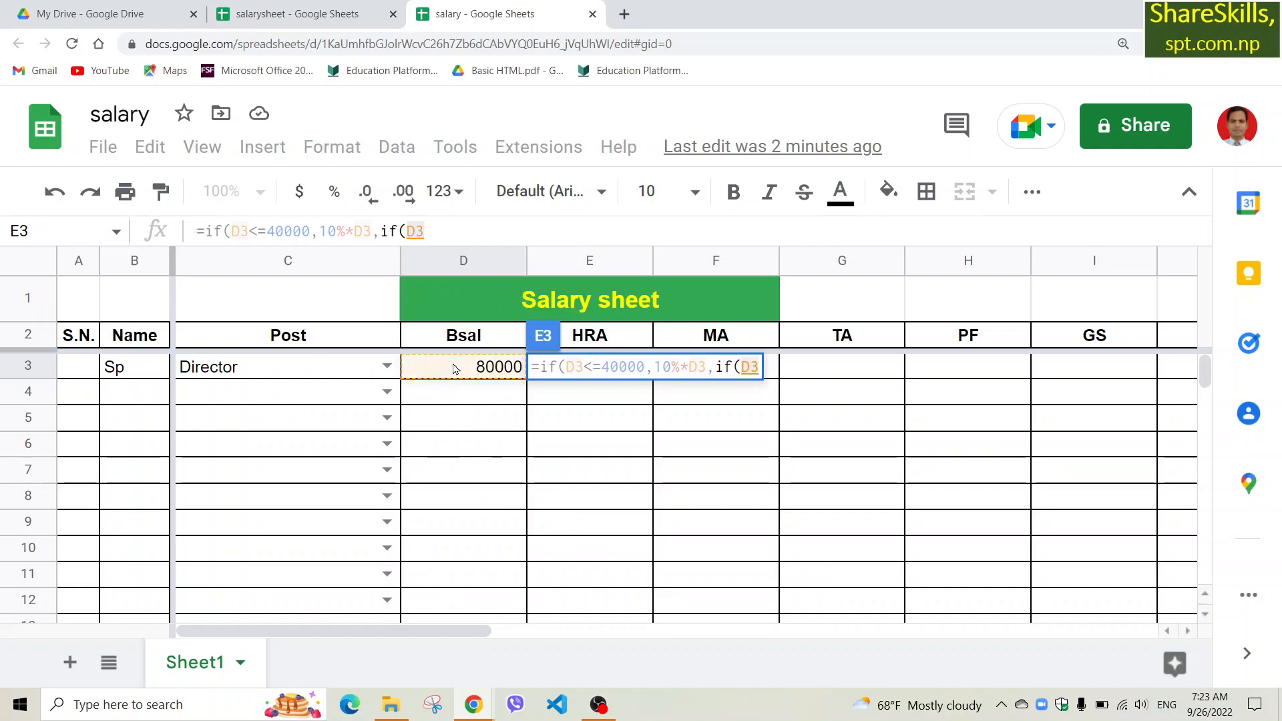
text(<)
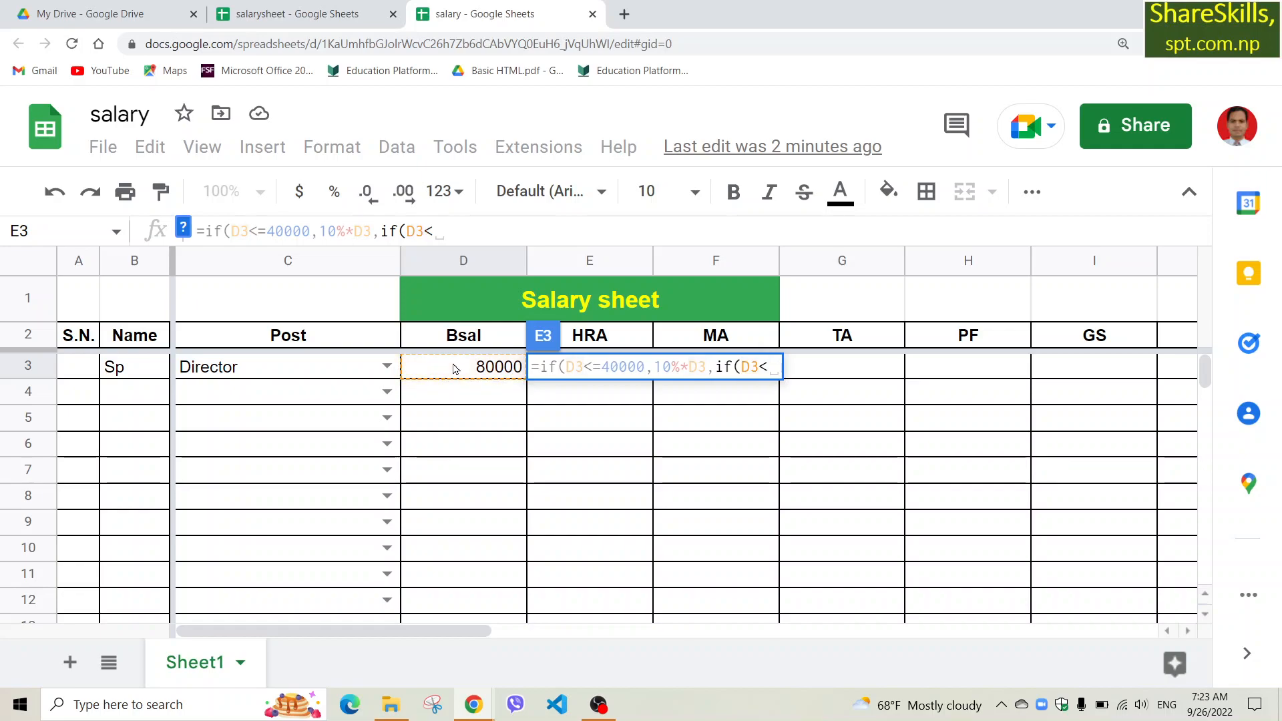
text(=6)
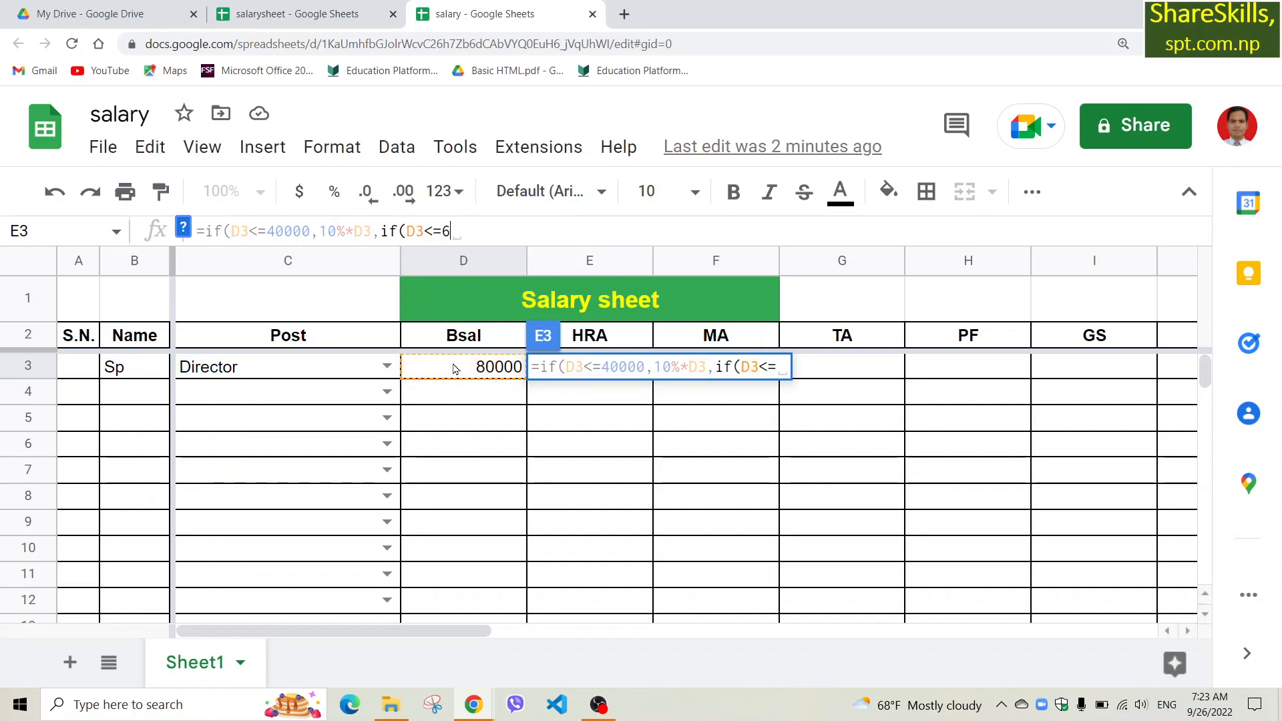
text(0000)
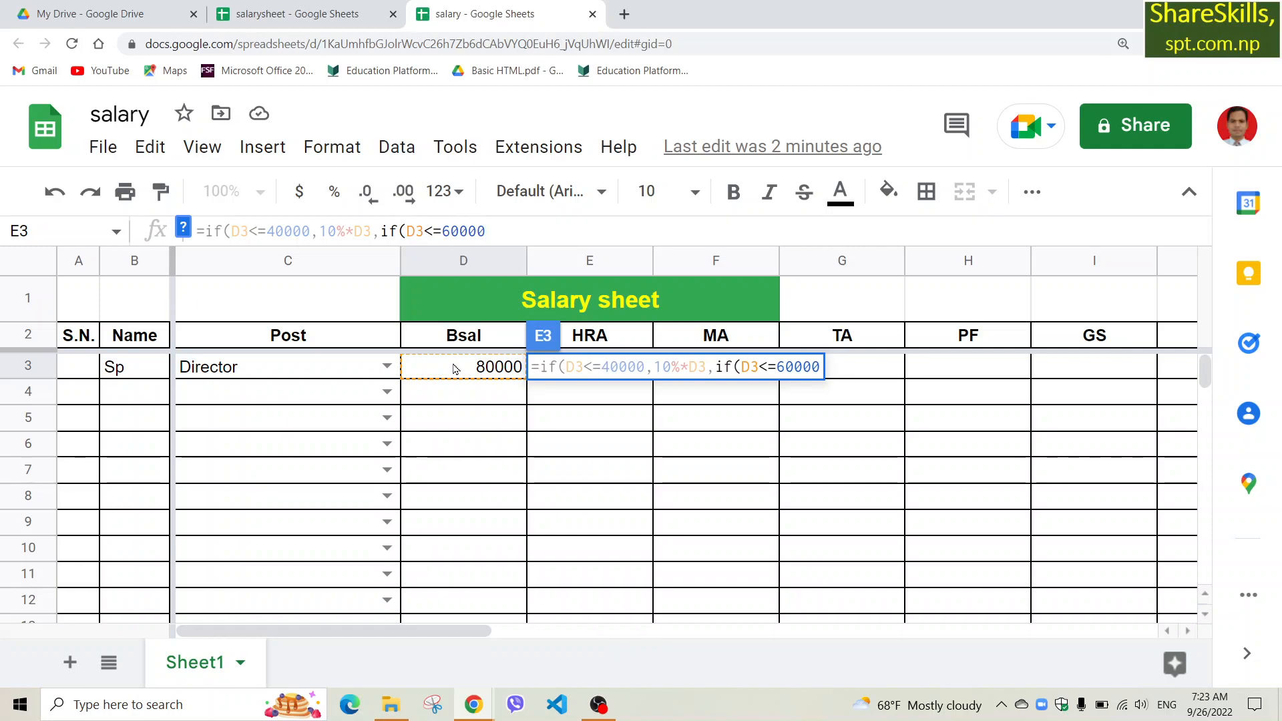
text(,)
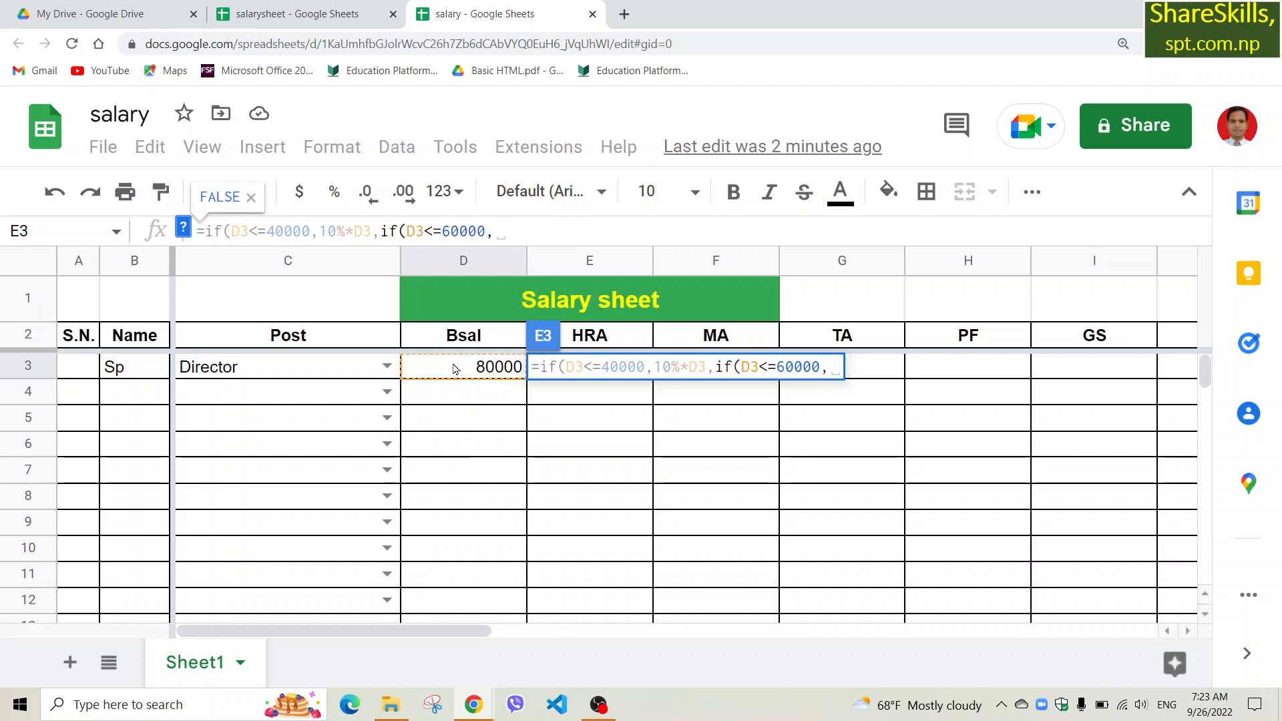
text(15%)
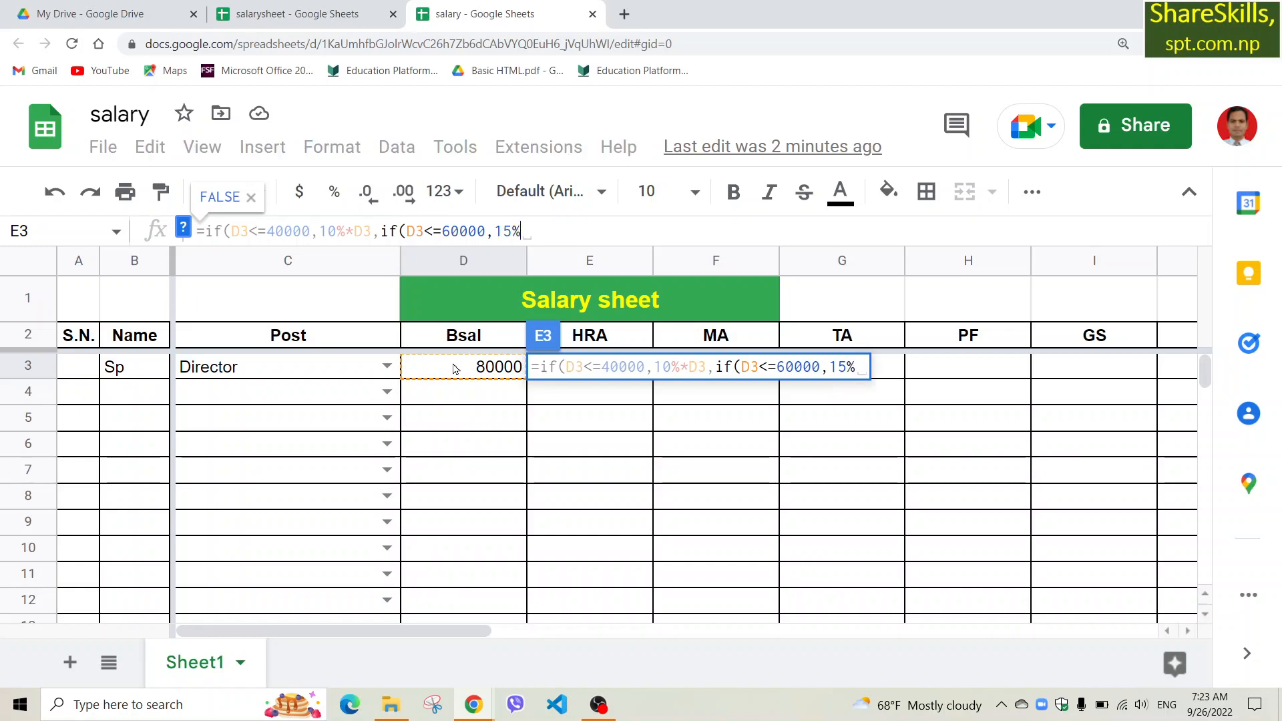
text(*)
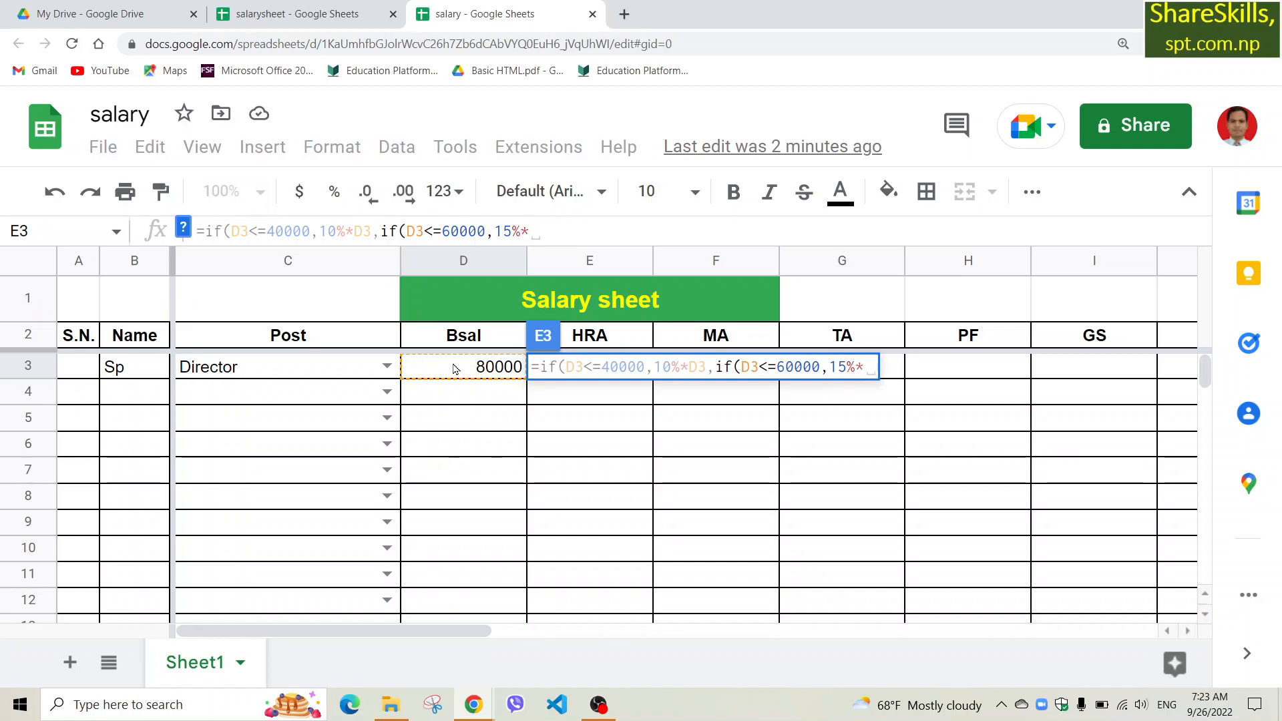
click(422, 366)
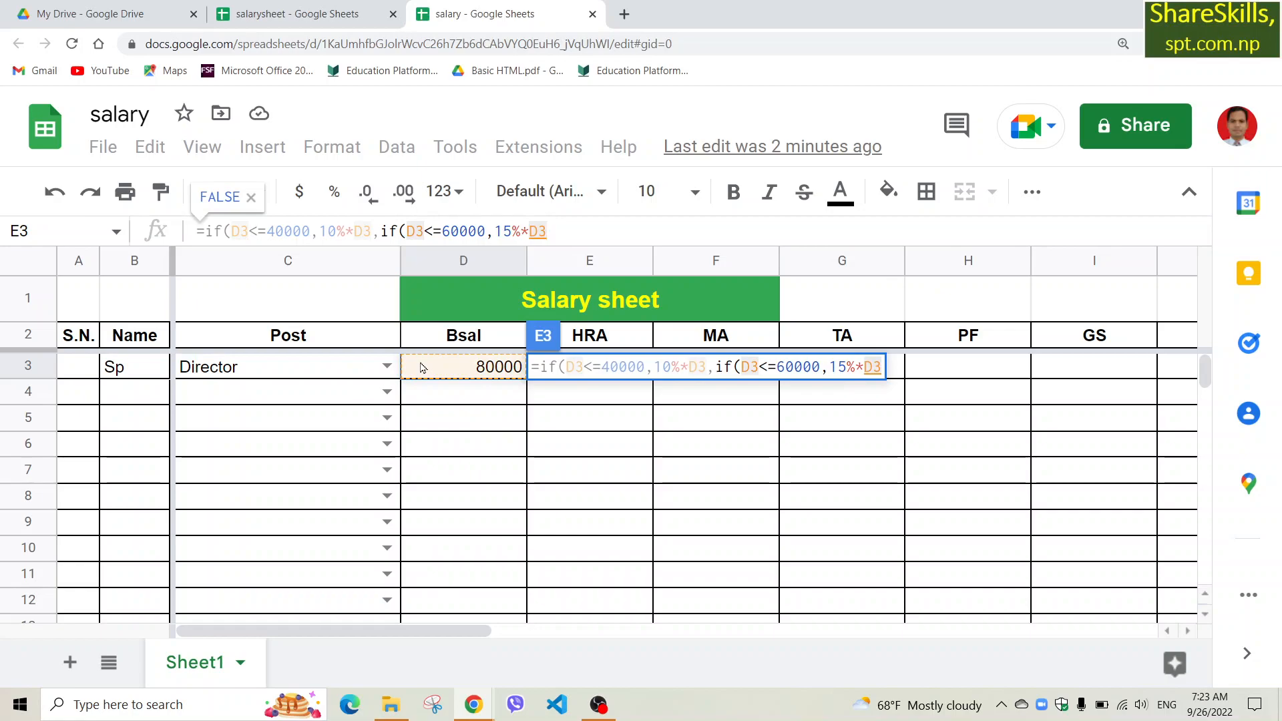
text(,)
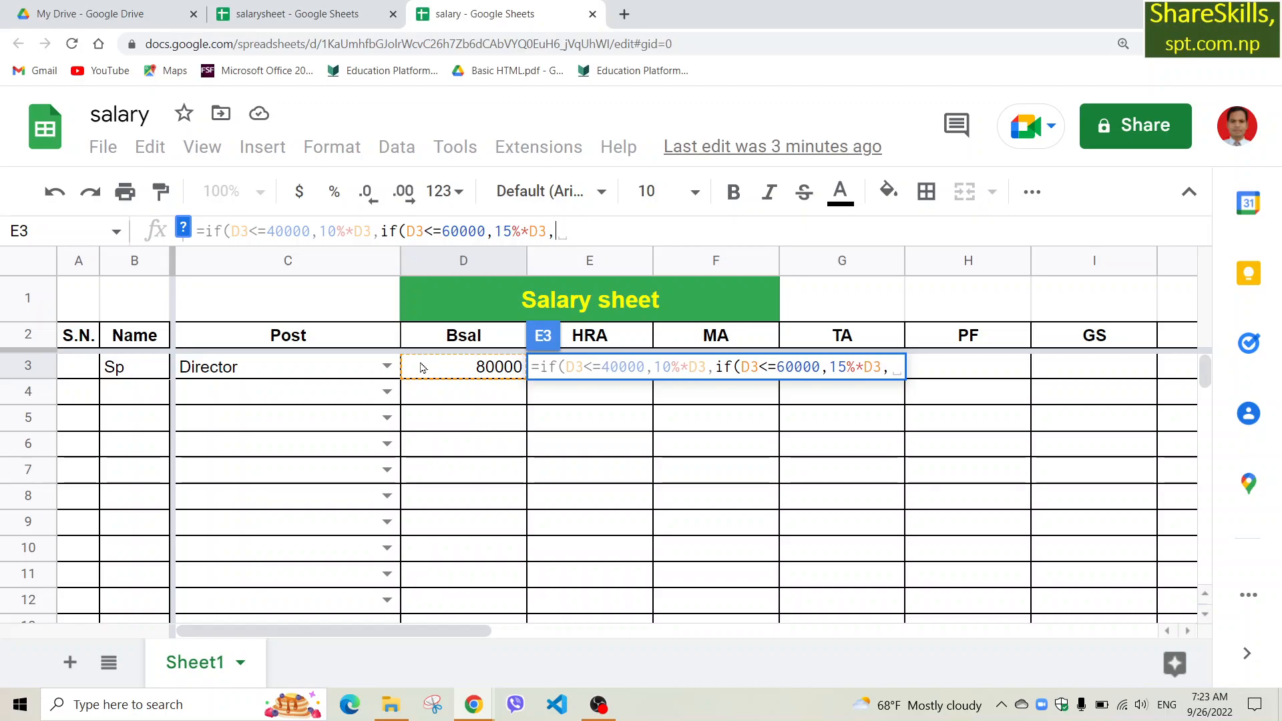
Step: Complete the HRA formula in E3 with 20%*D3 as the nested IF's false value and select the cell
text(20)
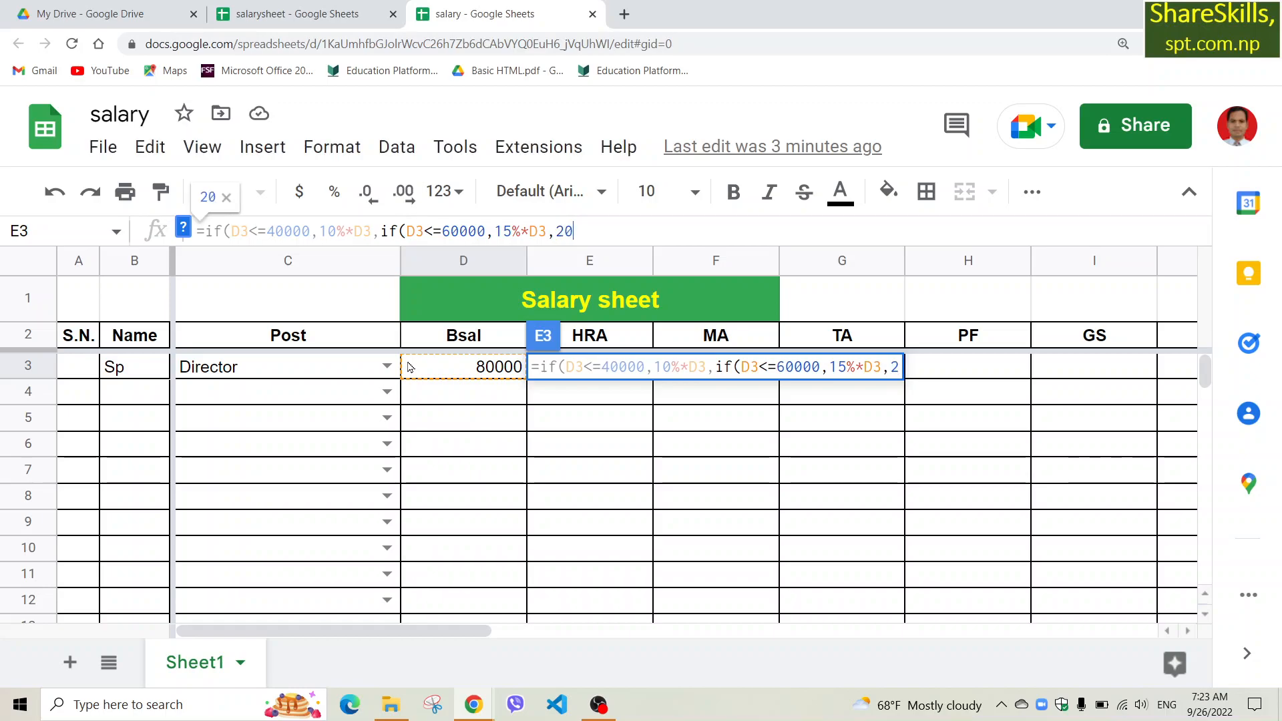
text(%)
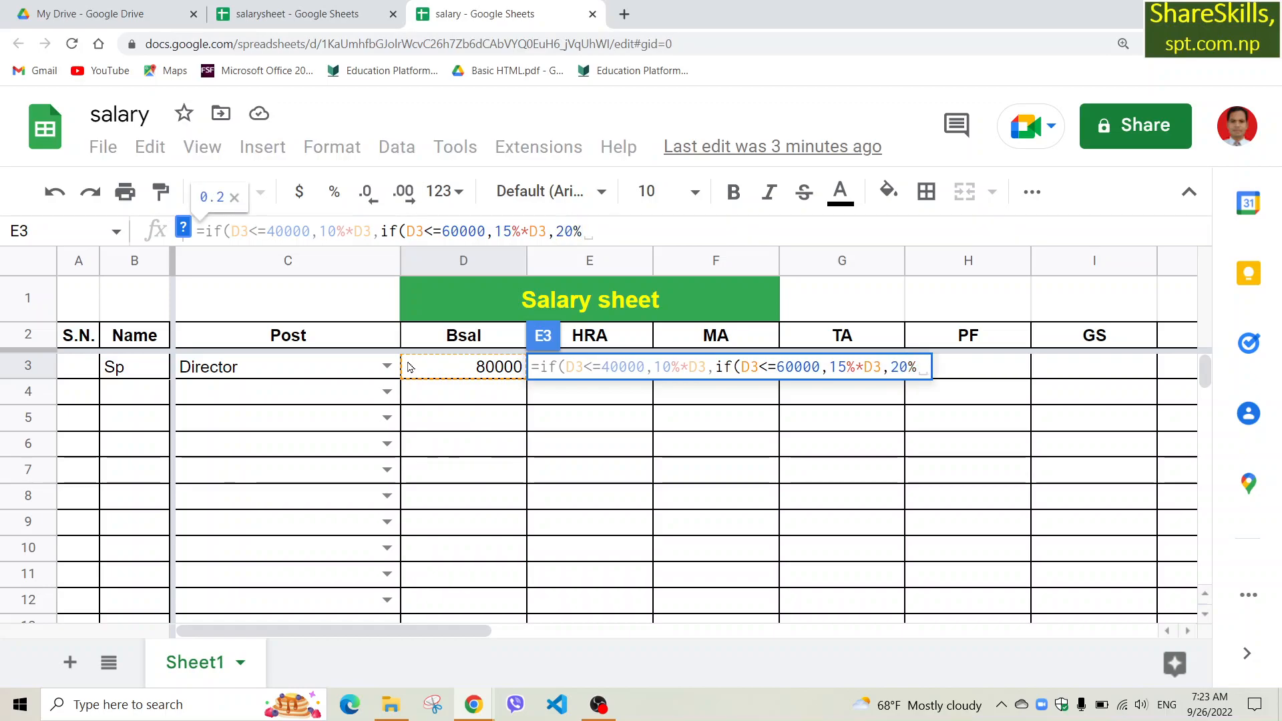
text(*)
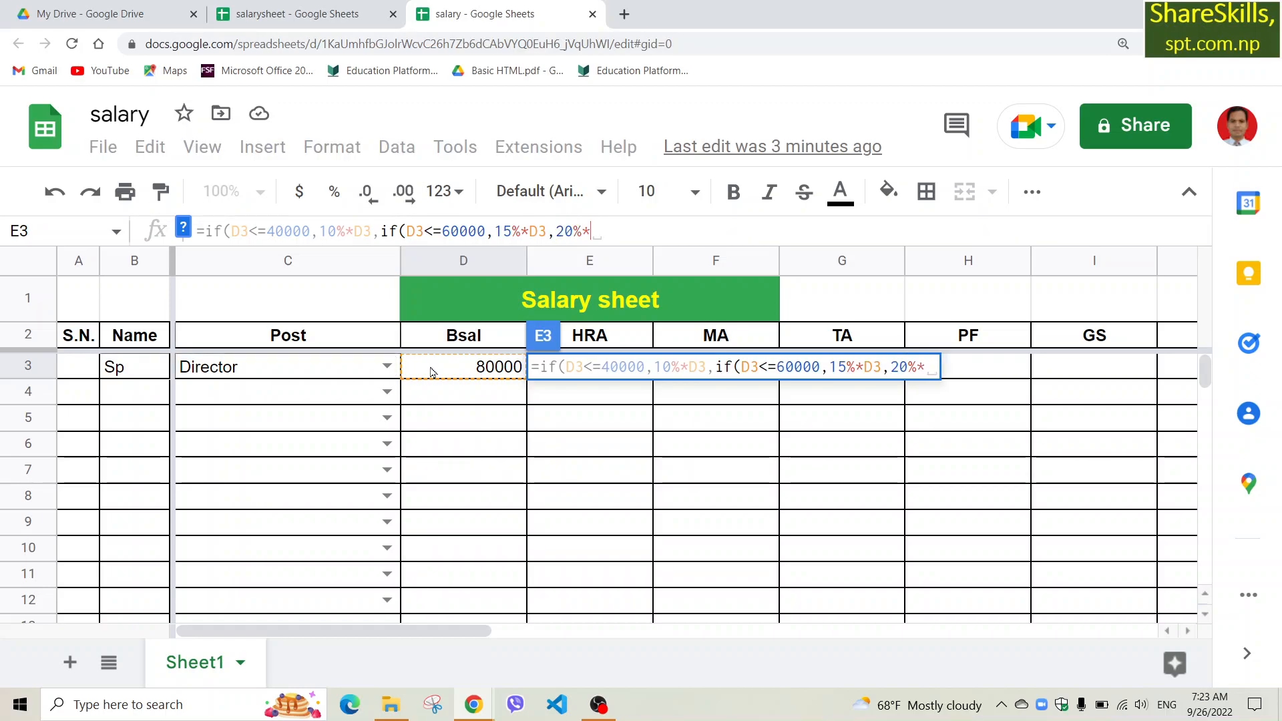
click(431, 372)
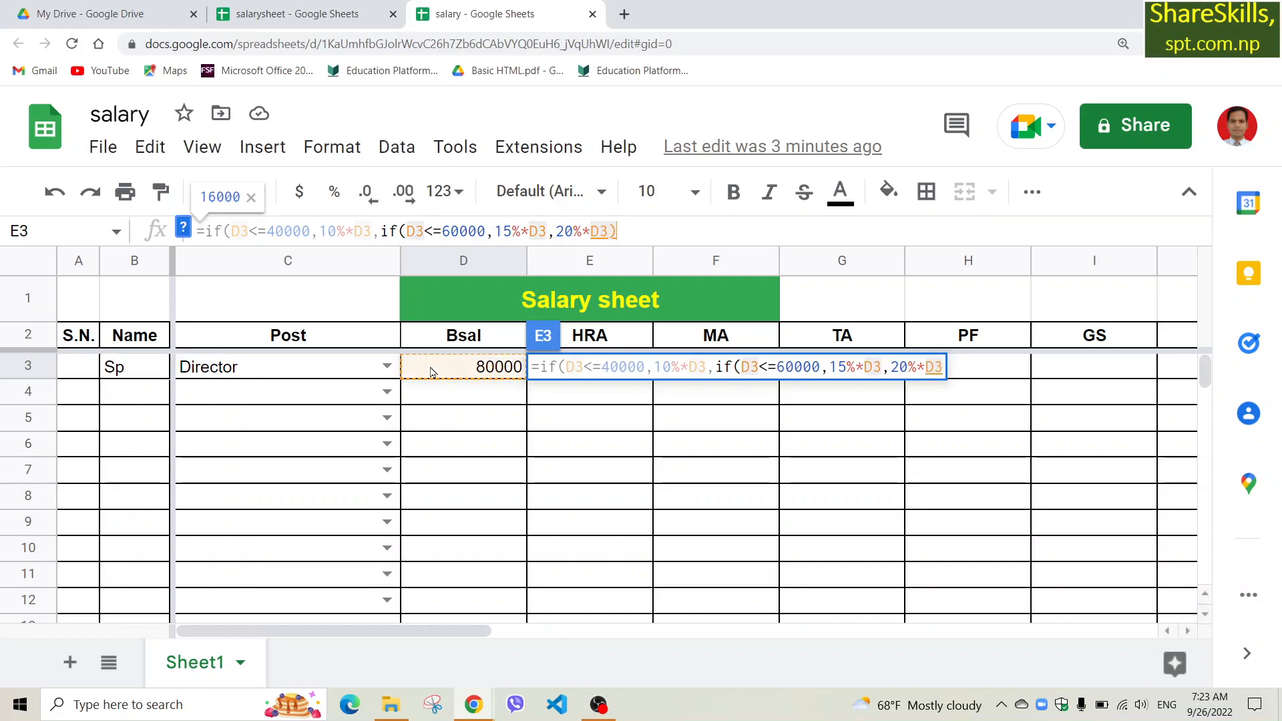
text())
key(Return)
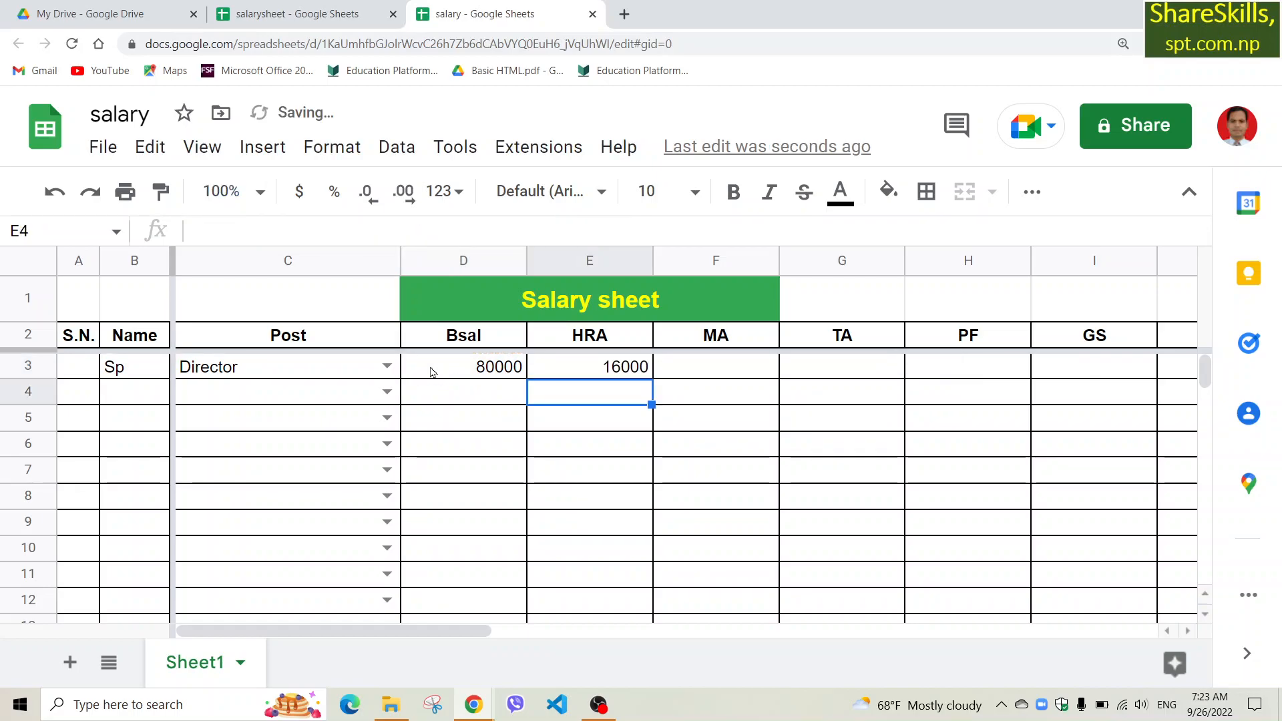
click(567, 369)
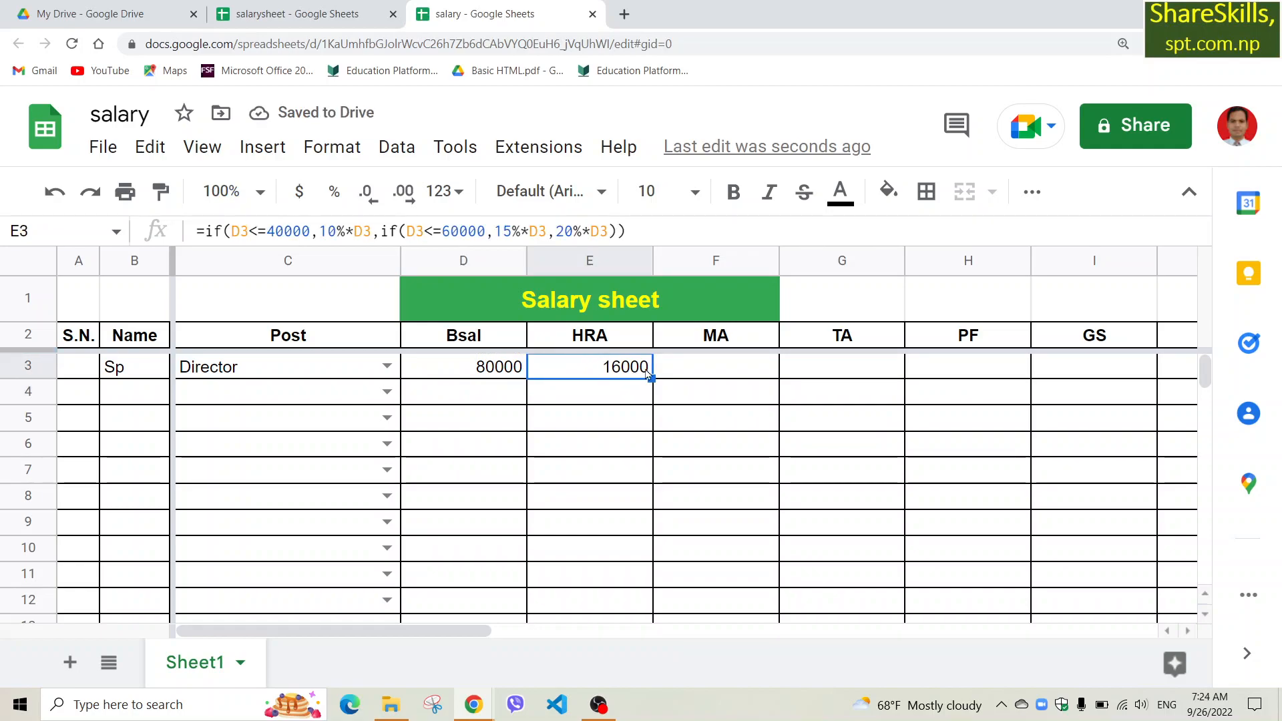
Step: Fill the HRA formula from E3 down through the remaining rows of the salary table
double_click(651, 379)
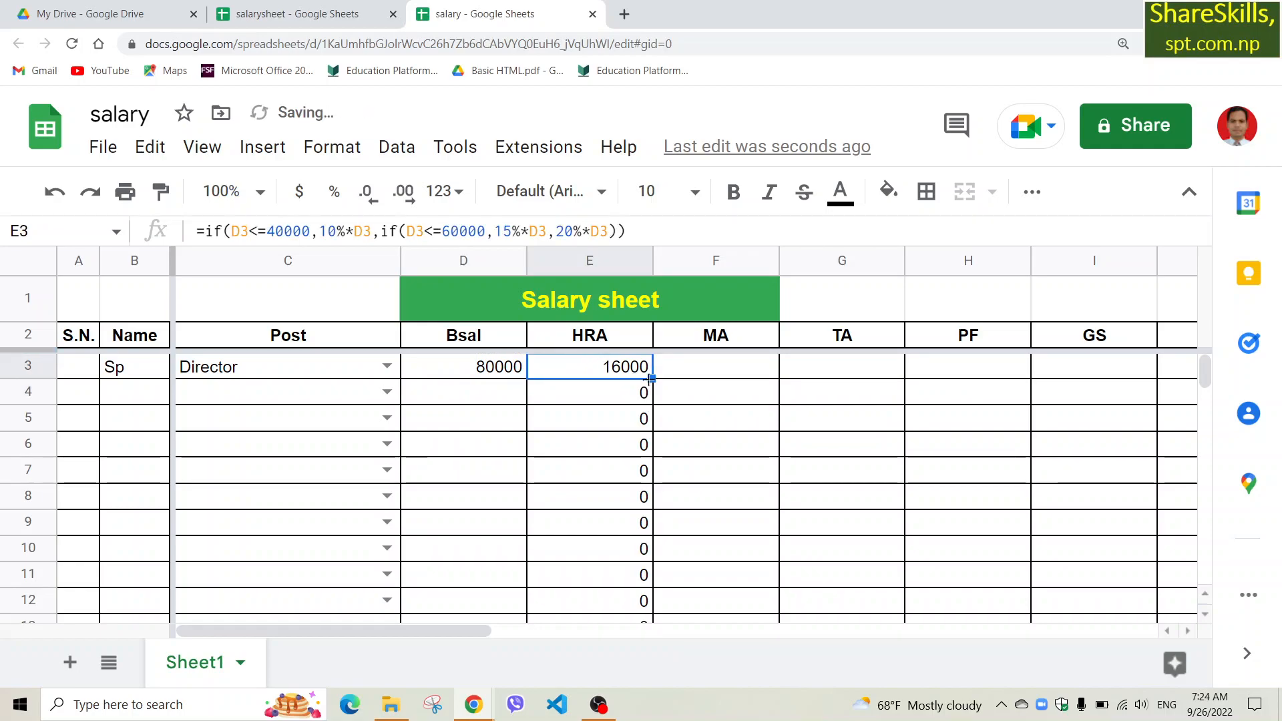
scroll(643, 503, down, 10)
scroll(644, 487, up, 10)
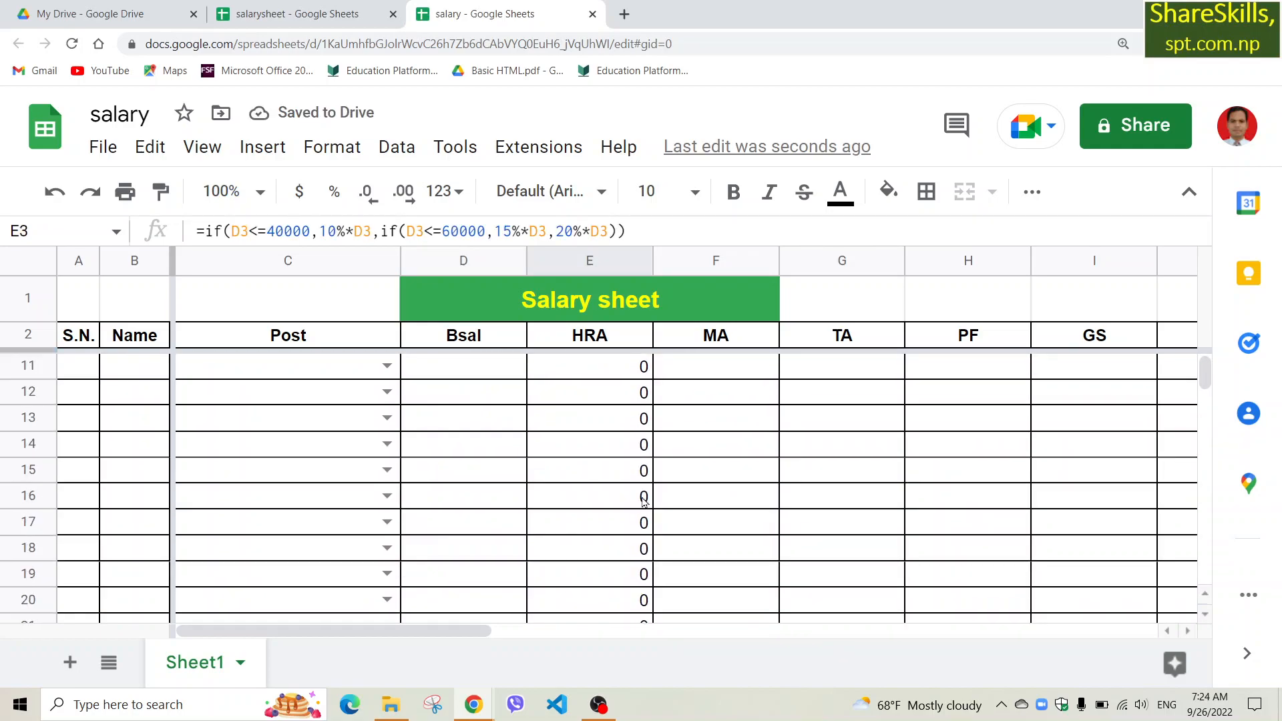
Step: Select the MA cell F3 and review the medical allowance rules for each basic salary band
click(696, 370)
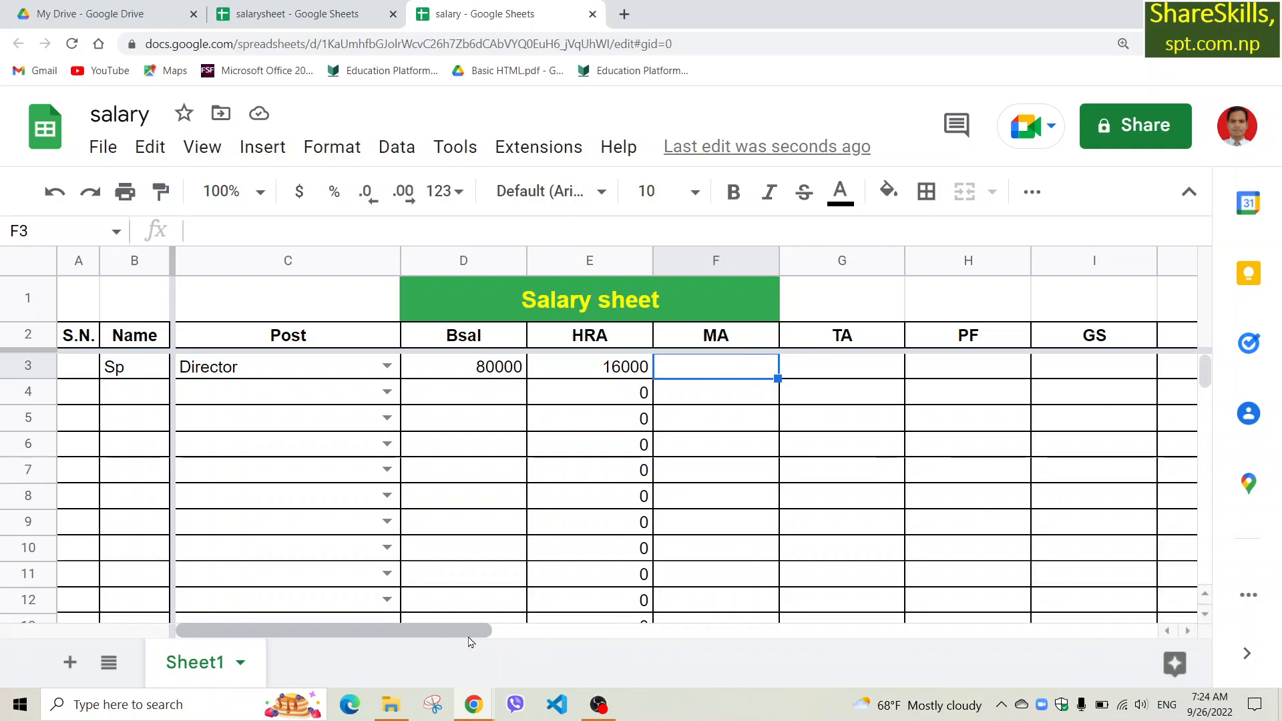
drag(461, 640, 713, 654)
scroll(863, 528, down, 8)
scroll(872, 526, up, 3)
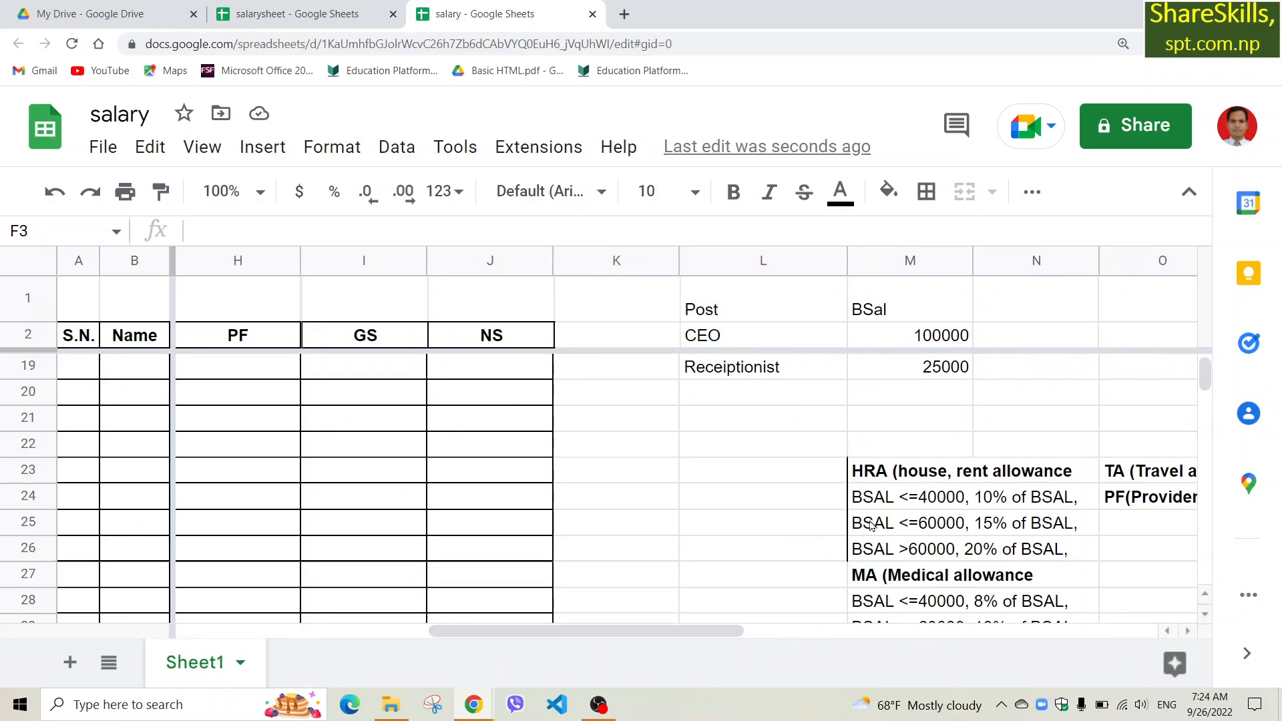
scroll(1067, 548, down, 2)
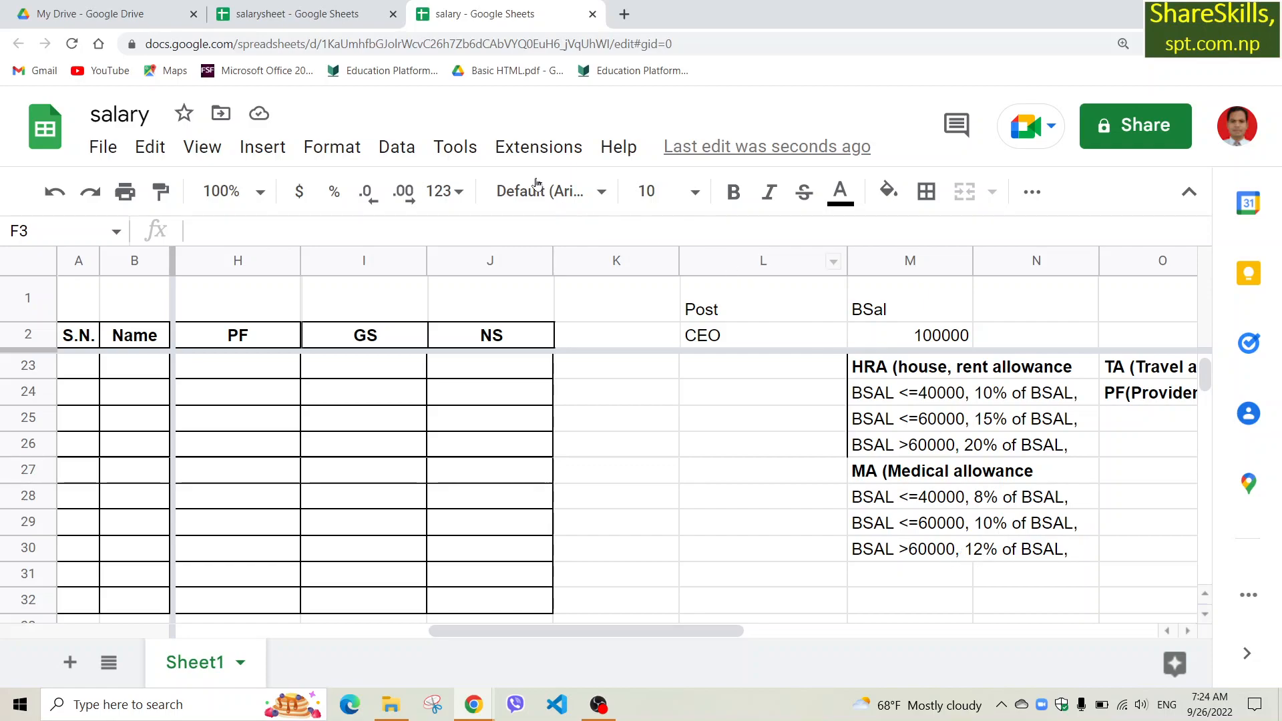
click(287, 20)
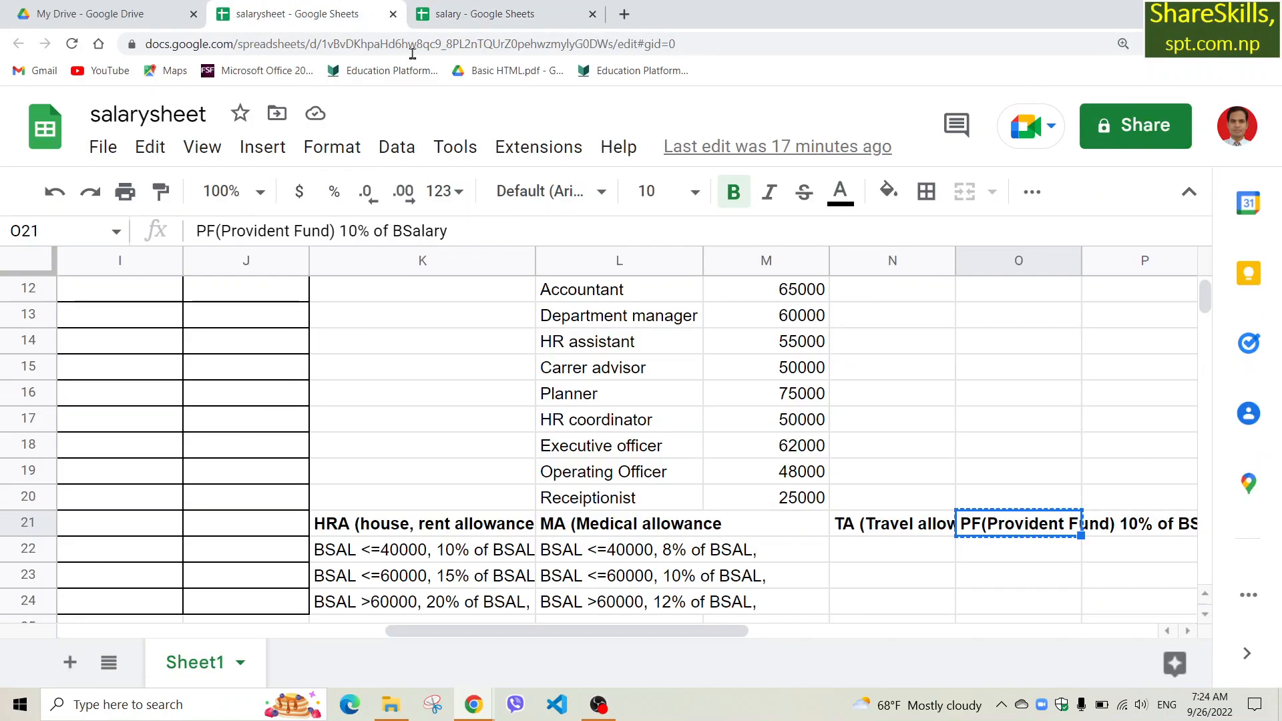
click(467, 20)
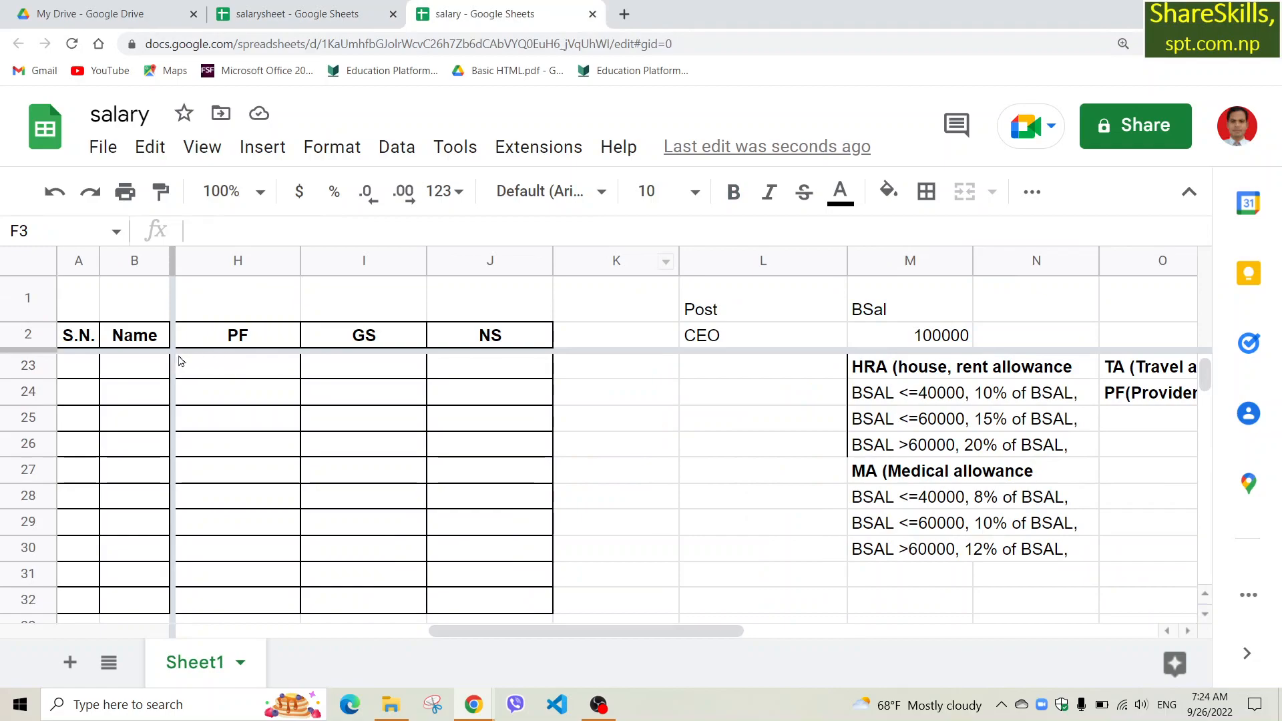
scroll(154, 369, up, 7)
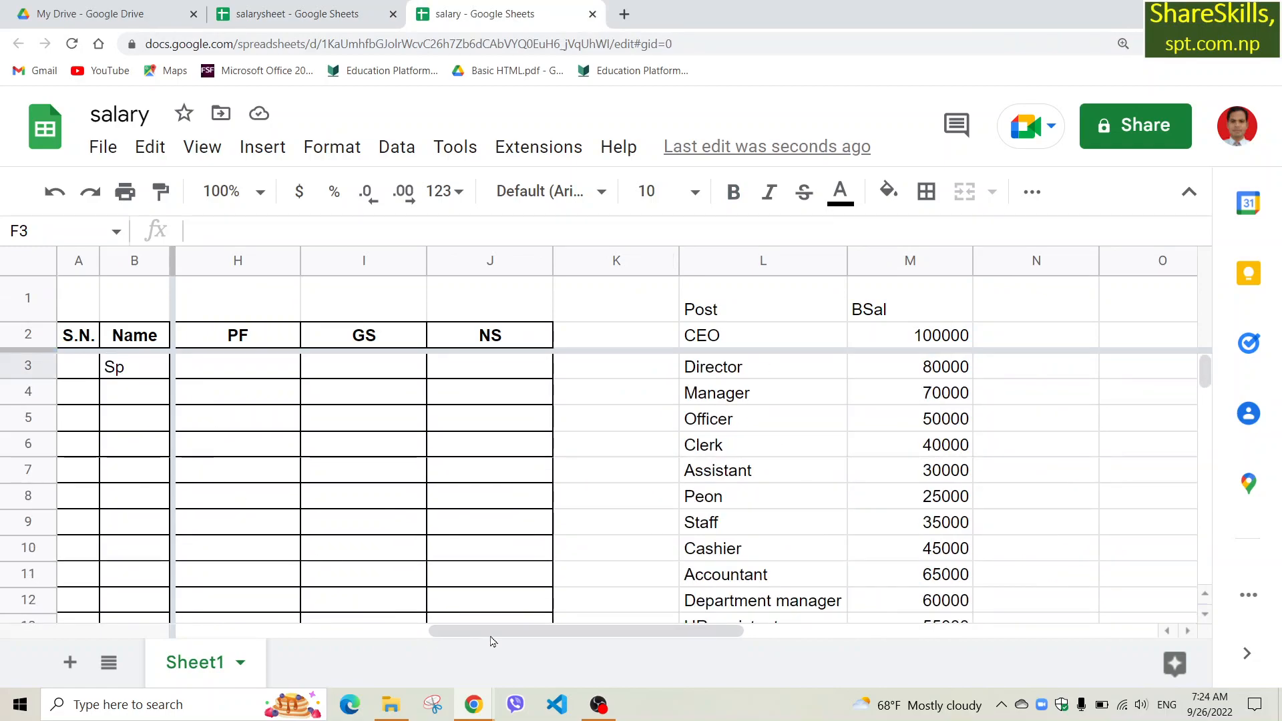
drag(492, 645, 373, 641)
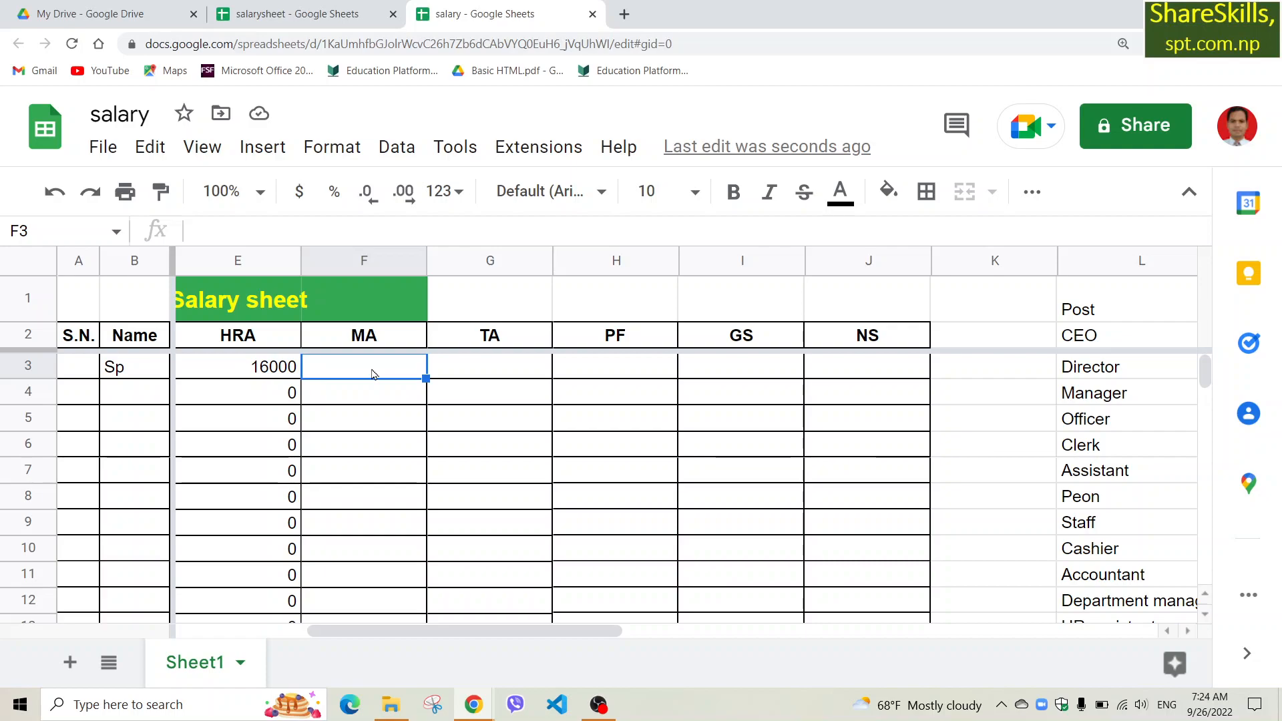
Step: Copy the HRA formula from E3 into the MA cell F3
click(209, 374)
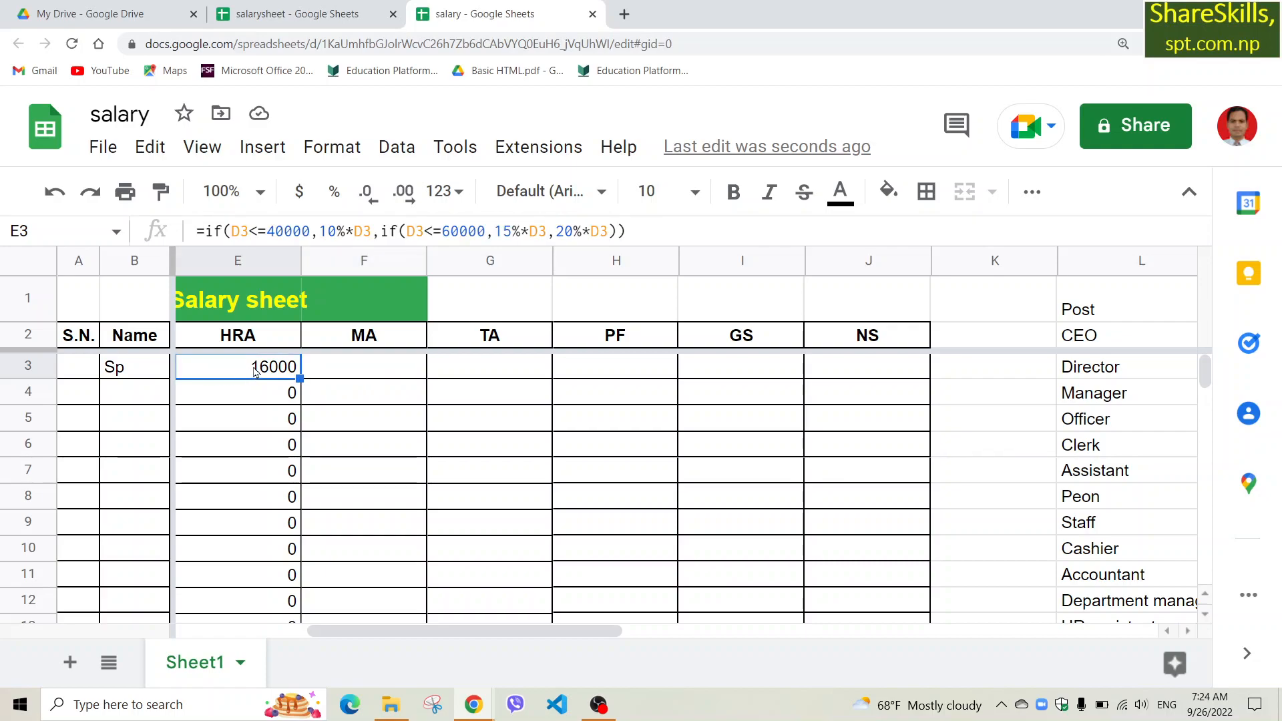
drag(299, 378, 378, 378)
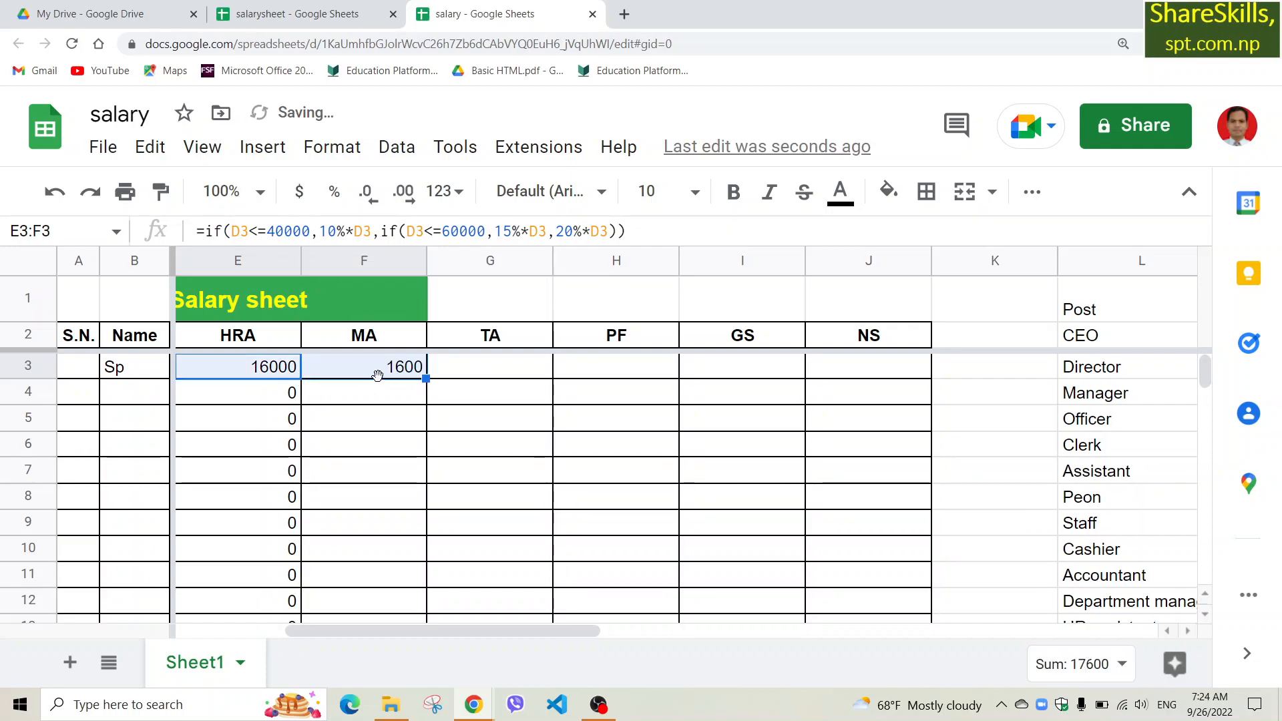
click(378, 372)
Step: Edit the F3 formula so its first condition tests d3<=40000 and returns 8%*d3
double_click(371, 376)
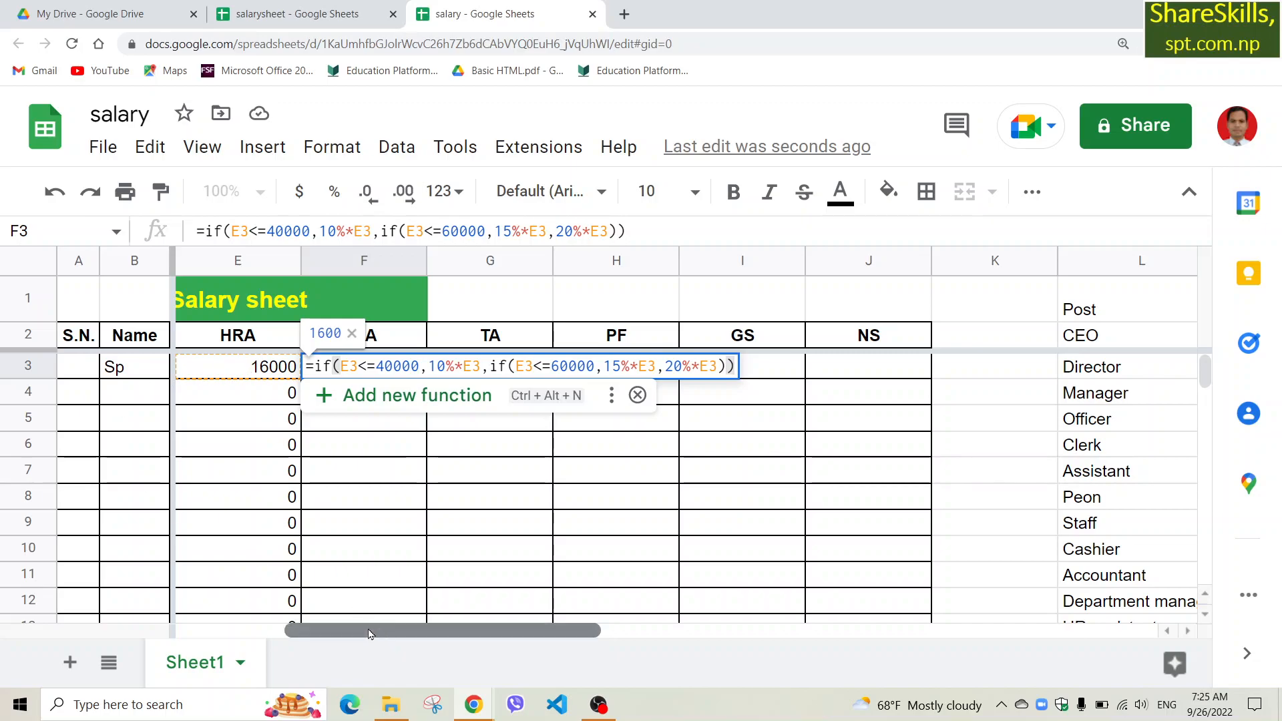
drag(380, 629, 318, 627)
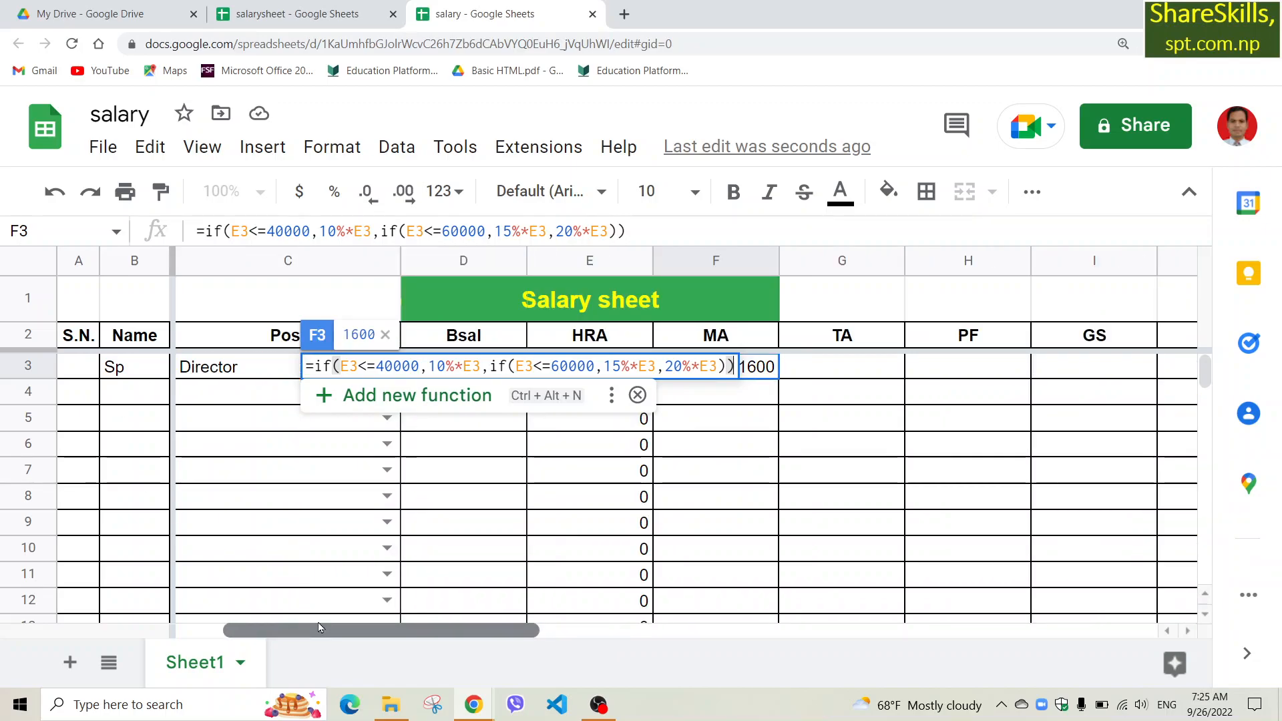
click(358, 368)
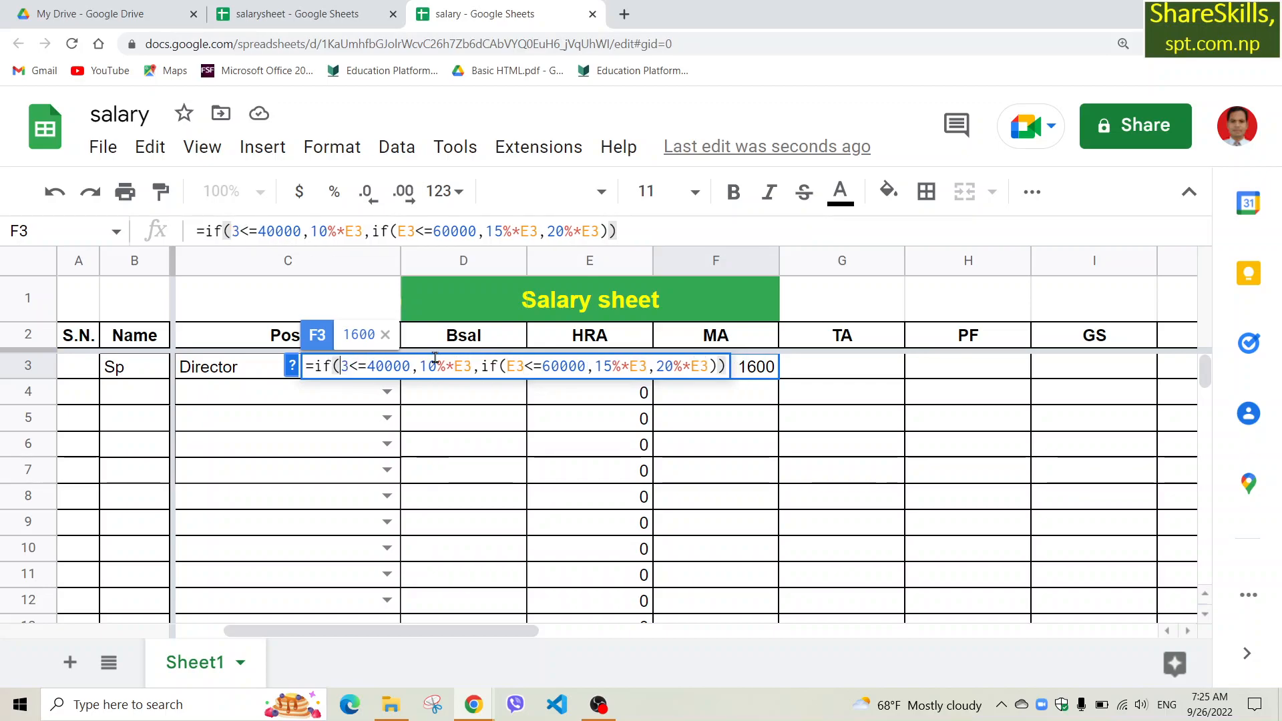
text(d)
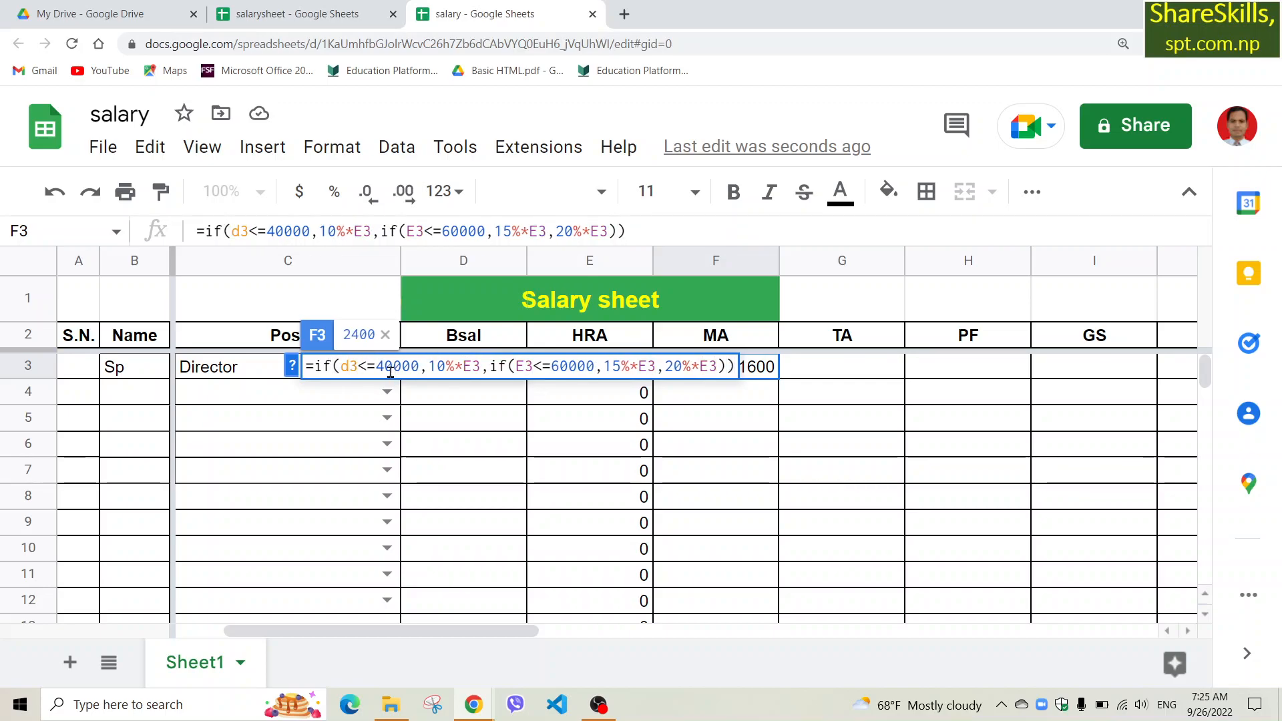
click(444, 369)
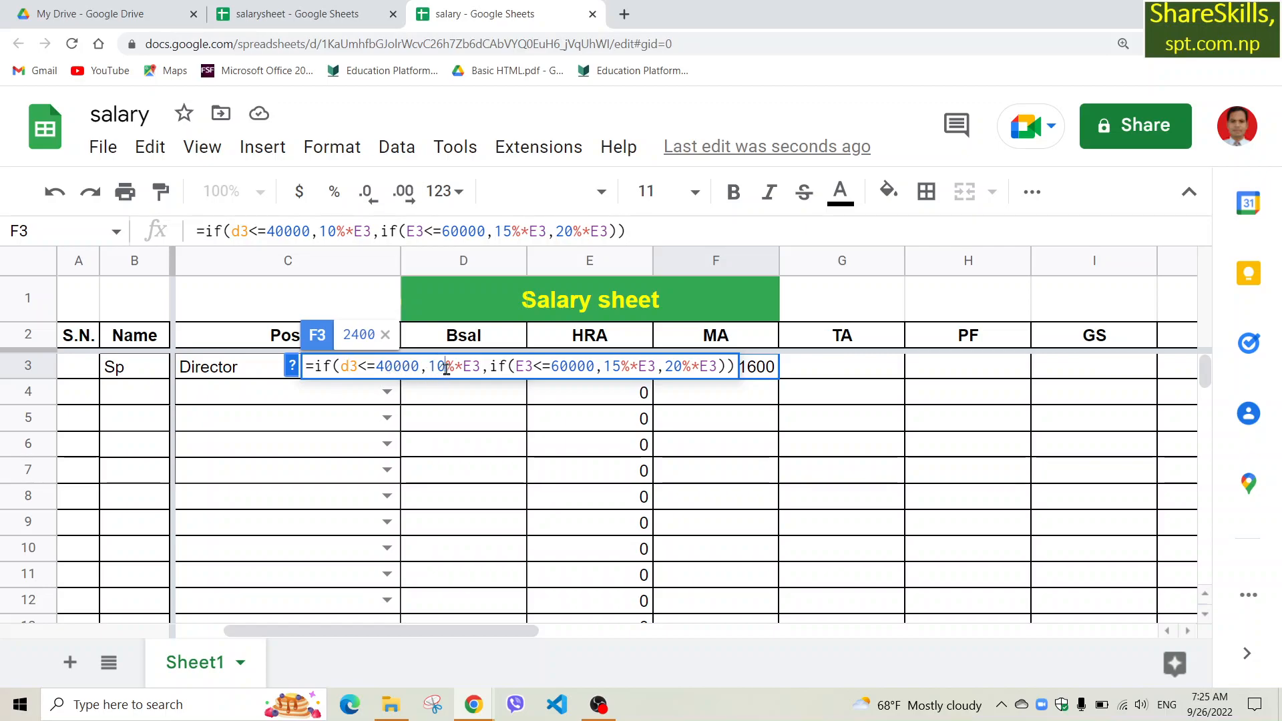
key(BackSpace)
key(BackSpace)
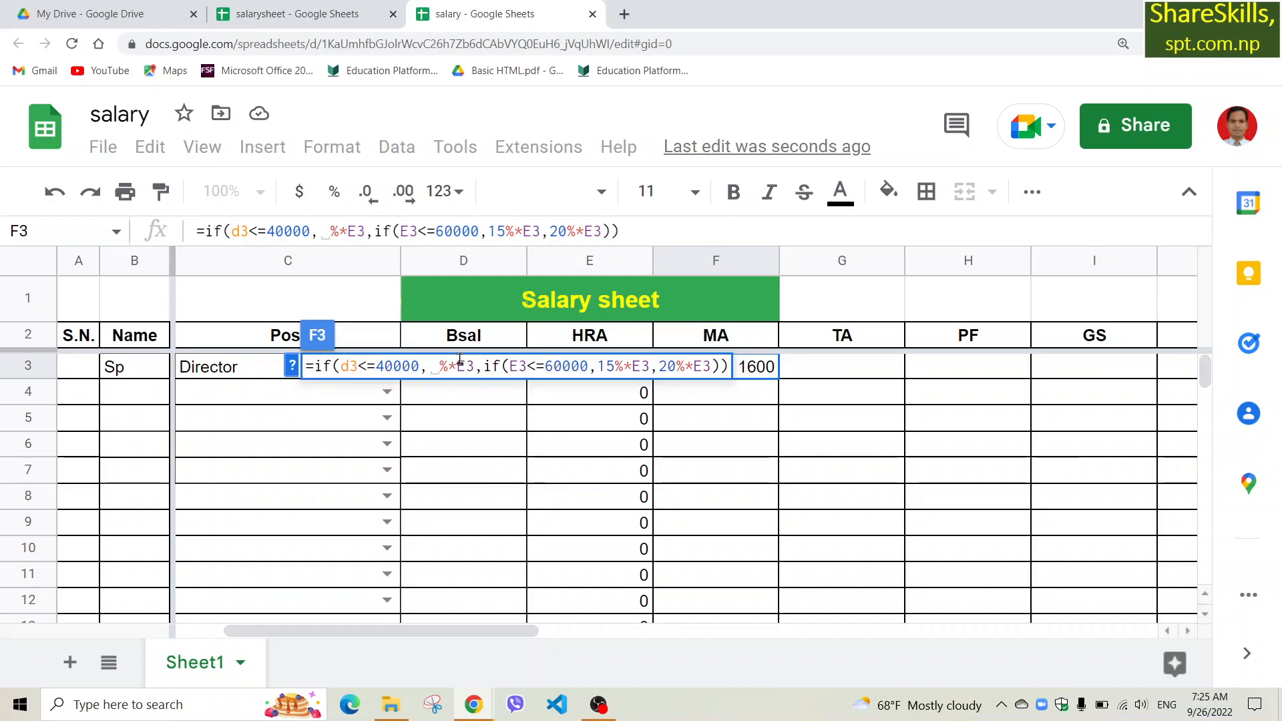
text(8)
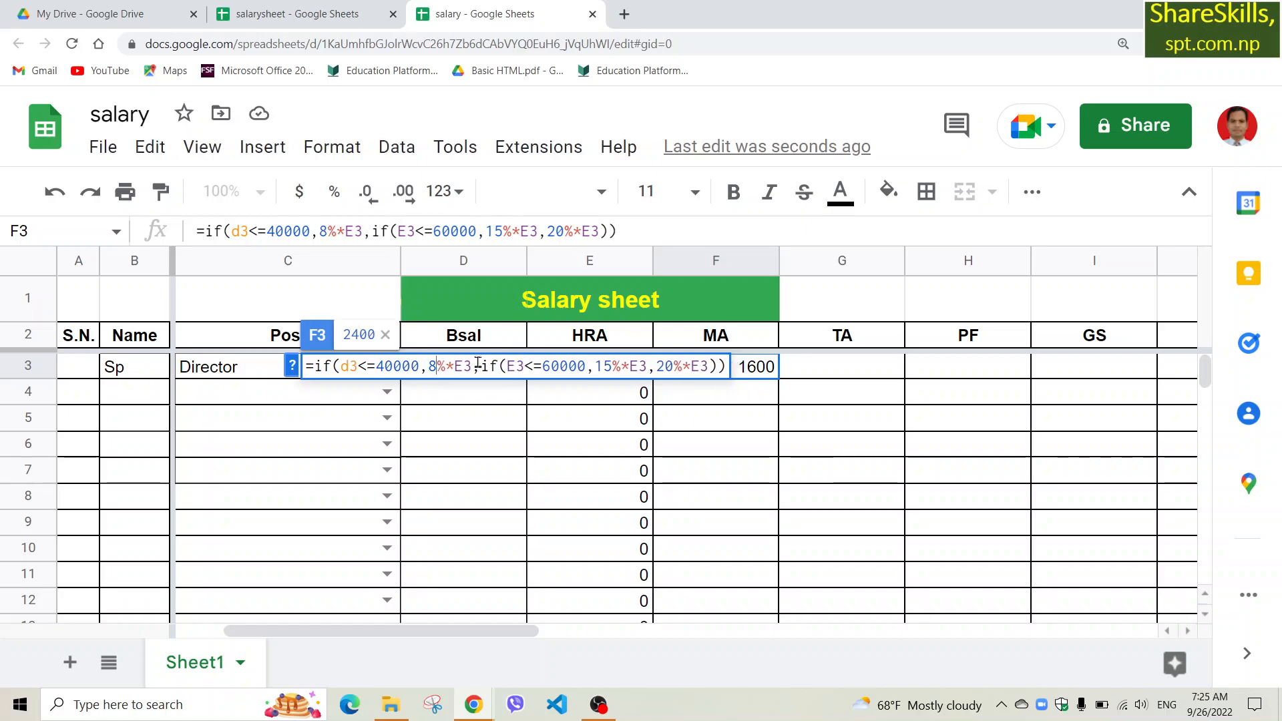
key(BackSpace)
text(d)
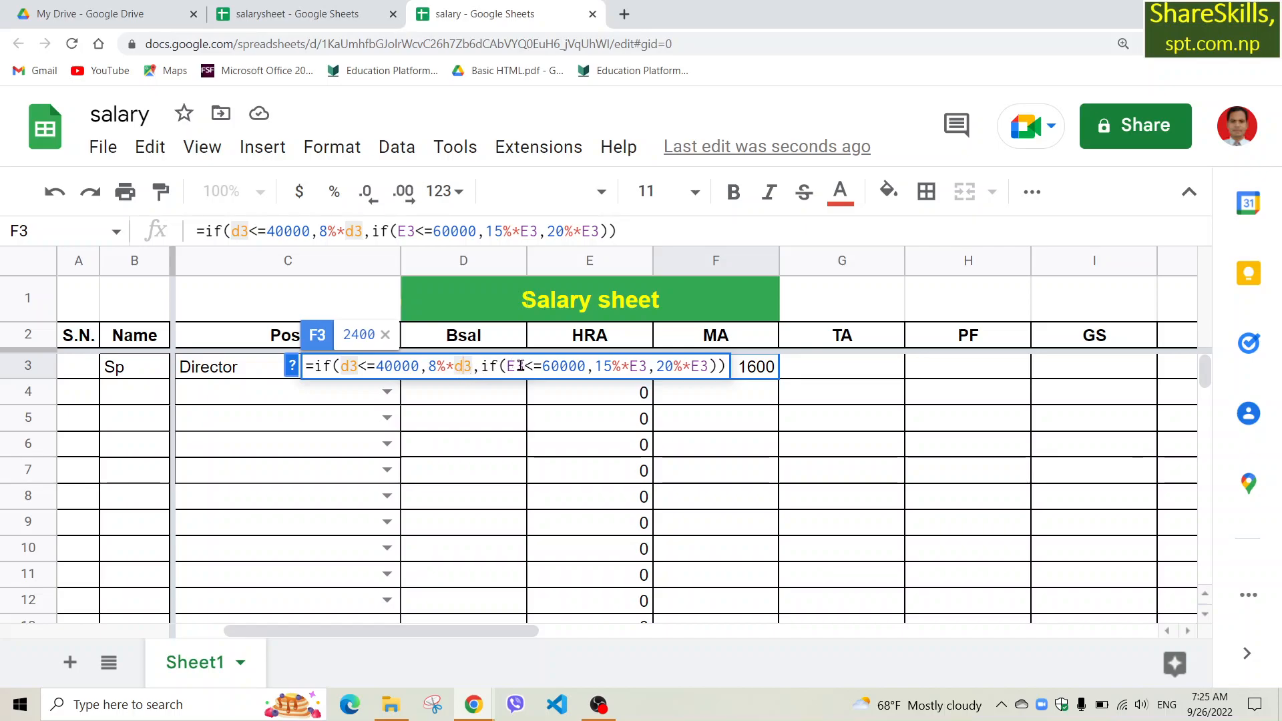
Step: Replace the E3 references in the nested IF of the F3 formula with d3
click(520, 366)
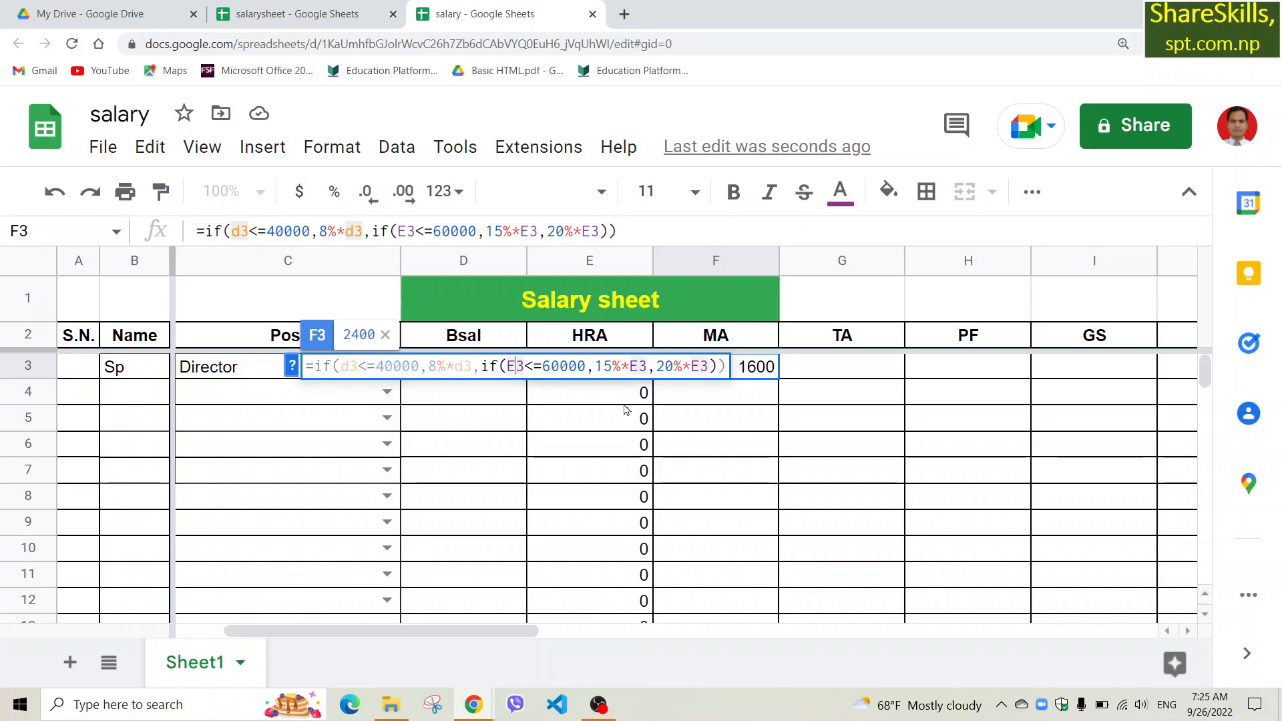
key(BackSpace)
text(d)
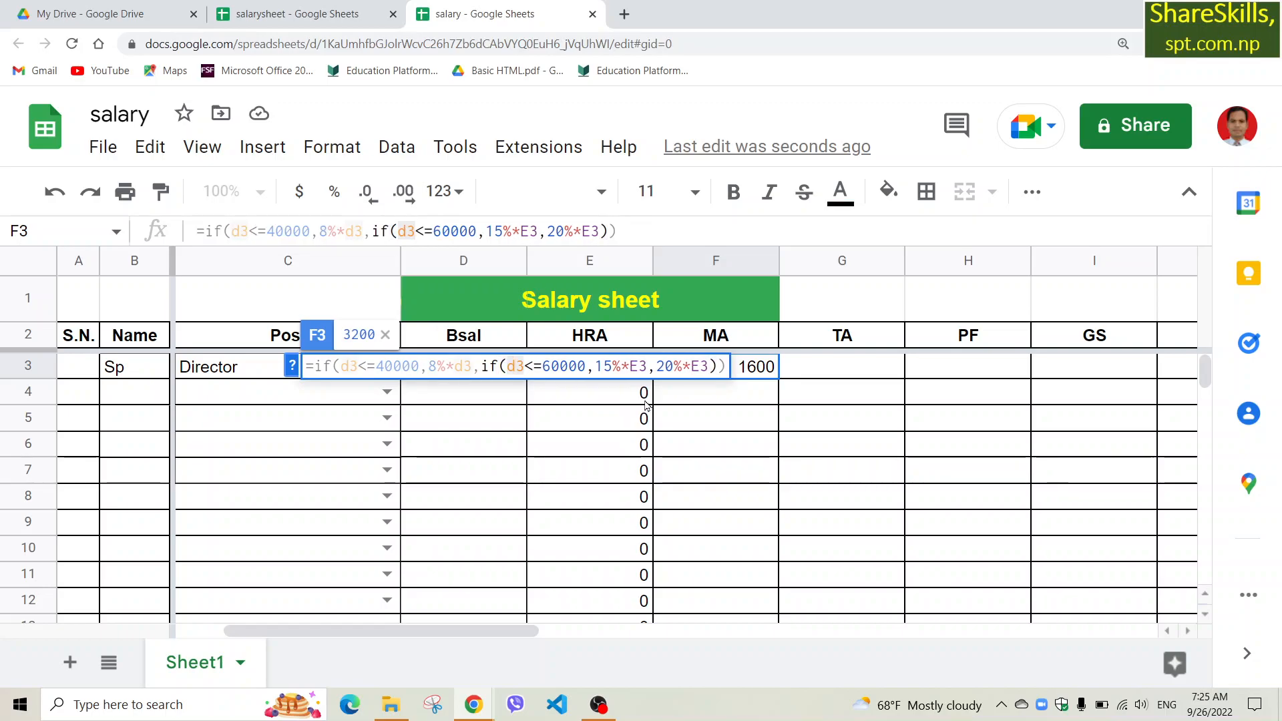
click(641, 366)
key(BackSpace)
text(d)
click(699, 366)
key(BackSpace)
text(d)
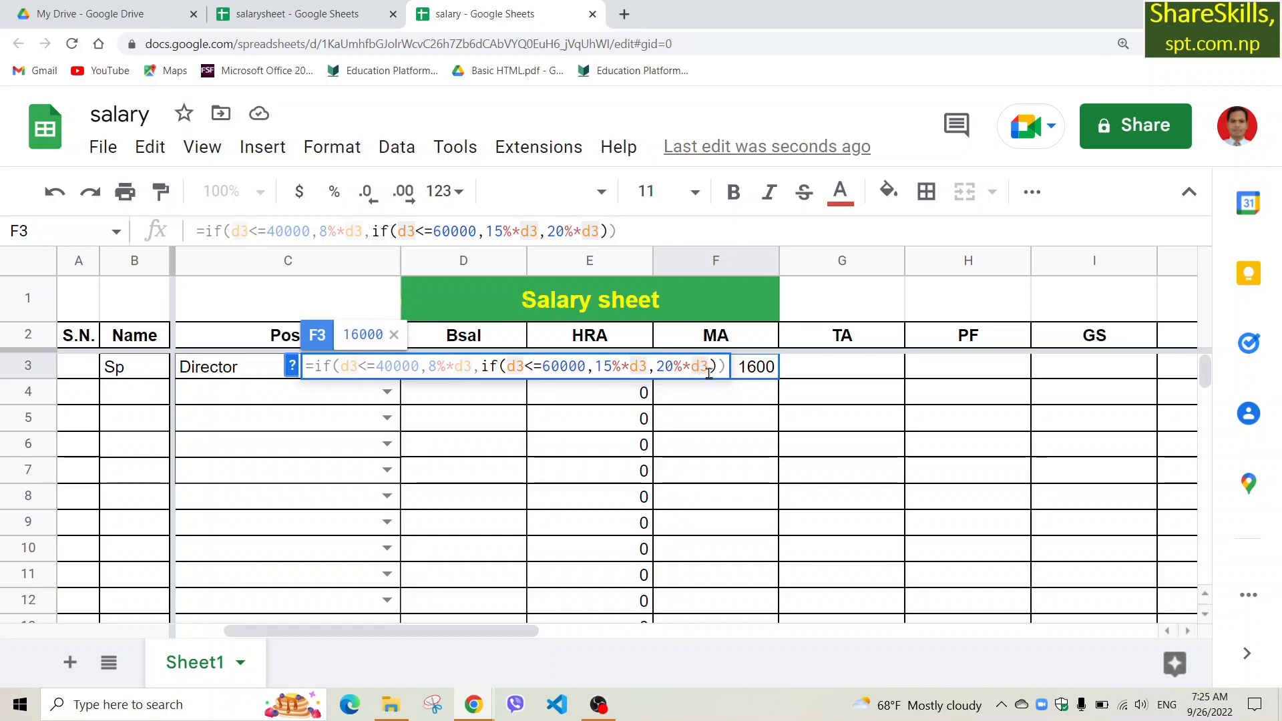
Step: Set the nested IF percentages in F3 to 10% and 12% and commit the MA formula
click(614, 368)
key(BackSpace)
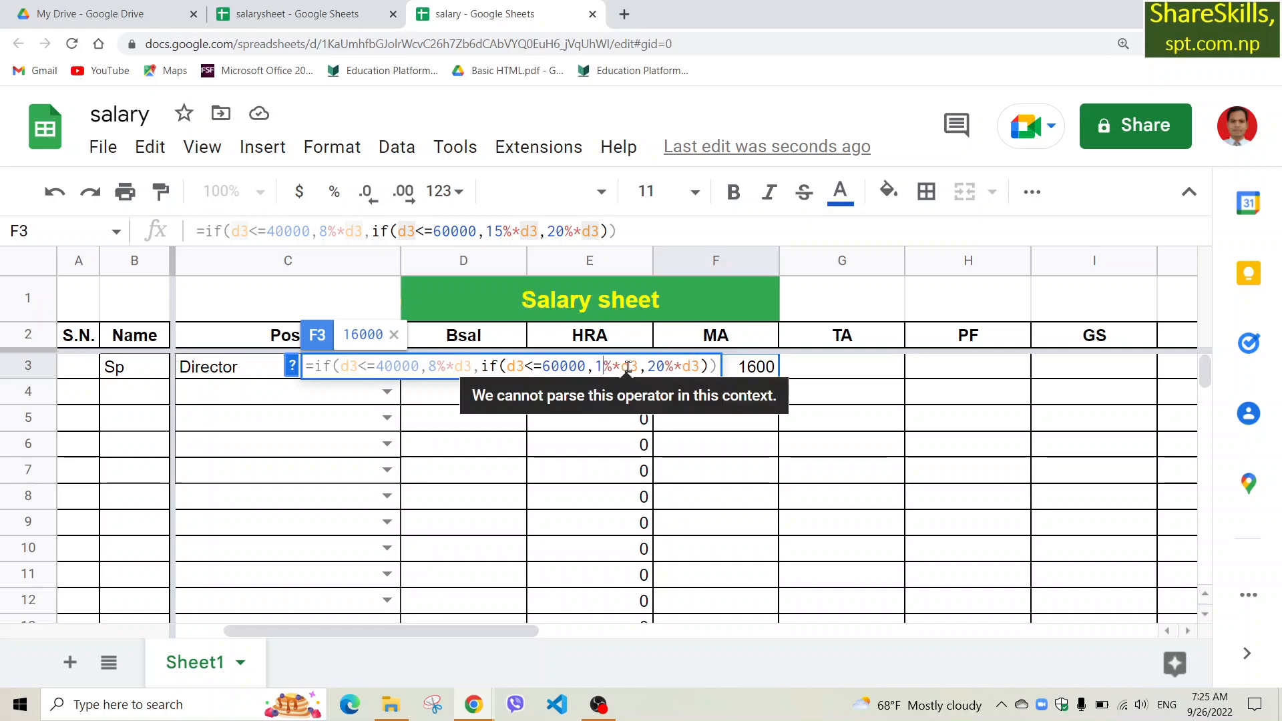
text(0)
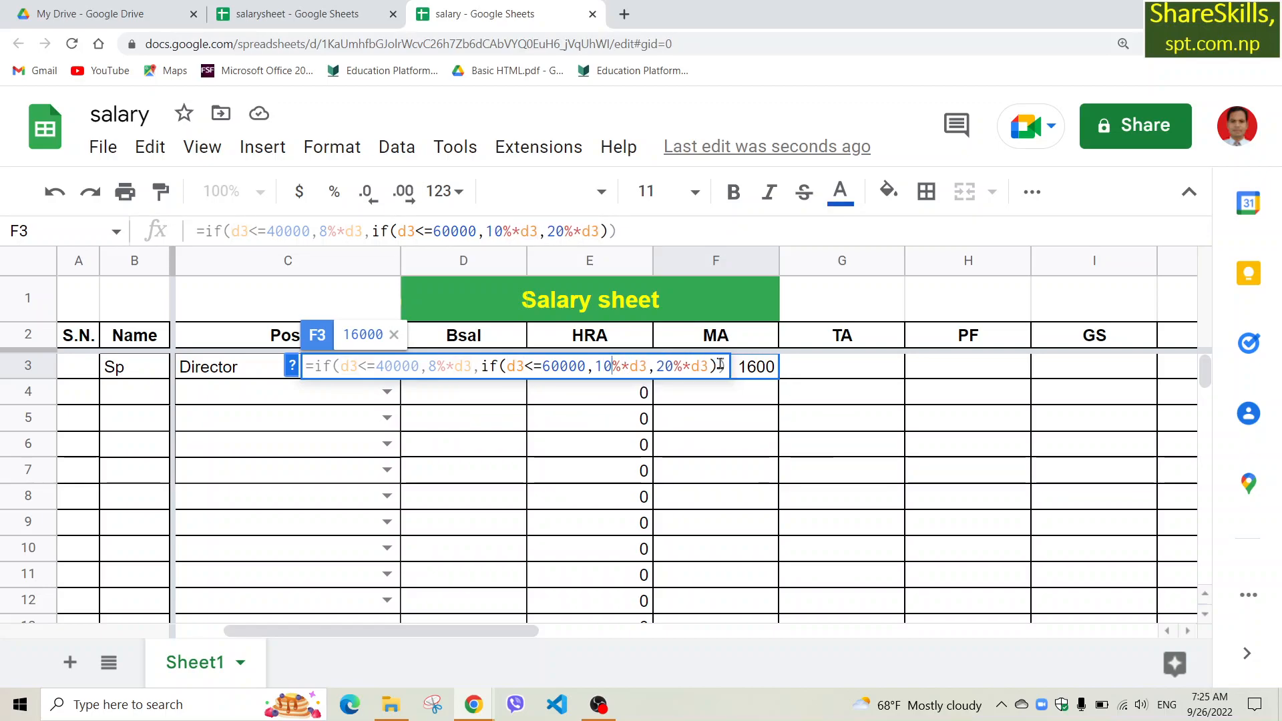
click(669, 368)
key(BackSpace)
key(BackSpace)
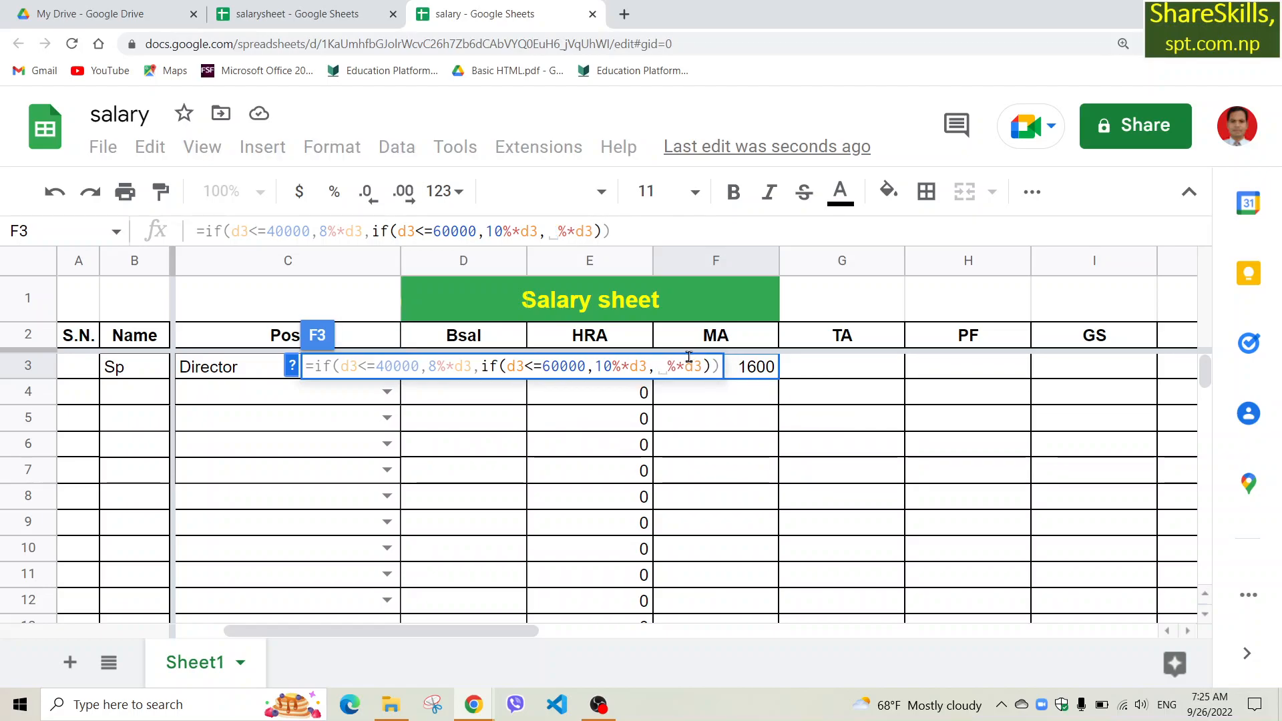
text(12)
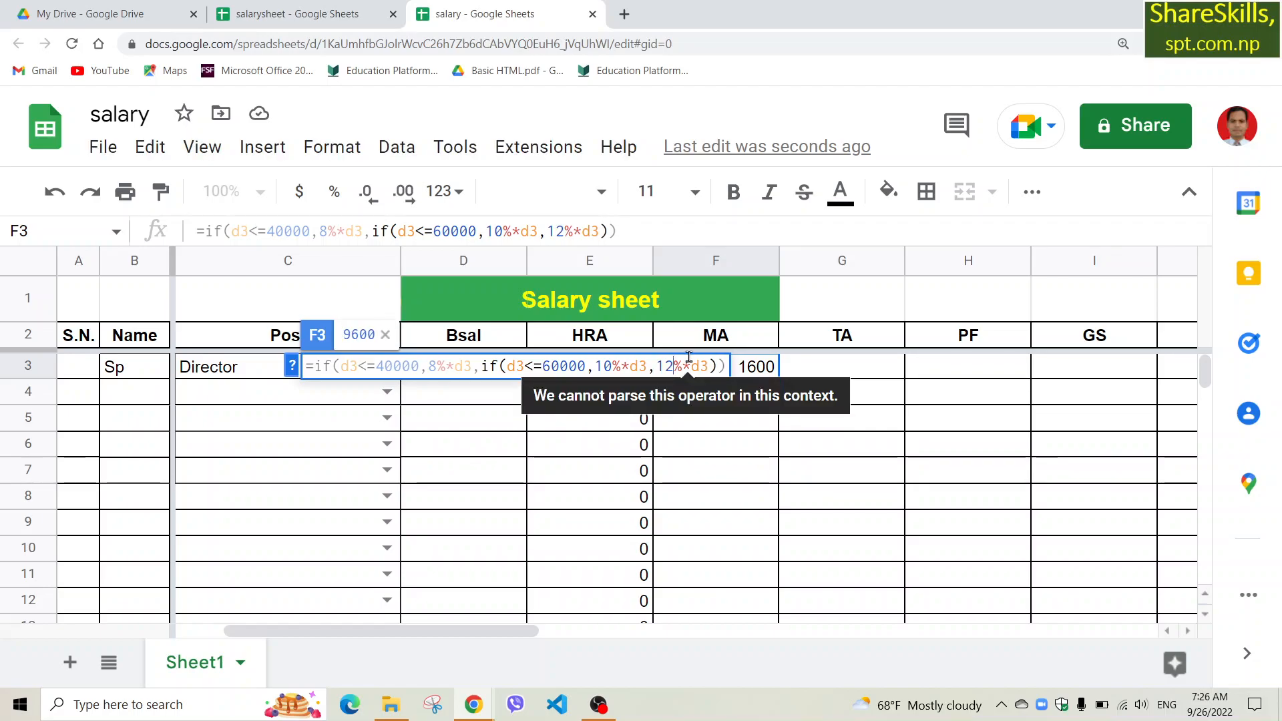
key(Return)
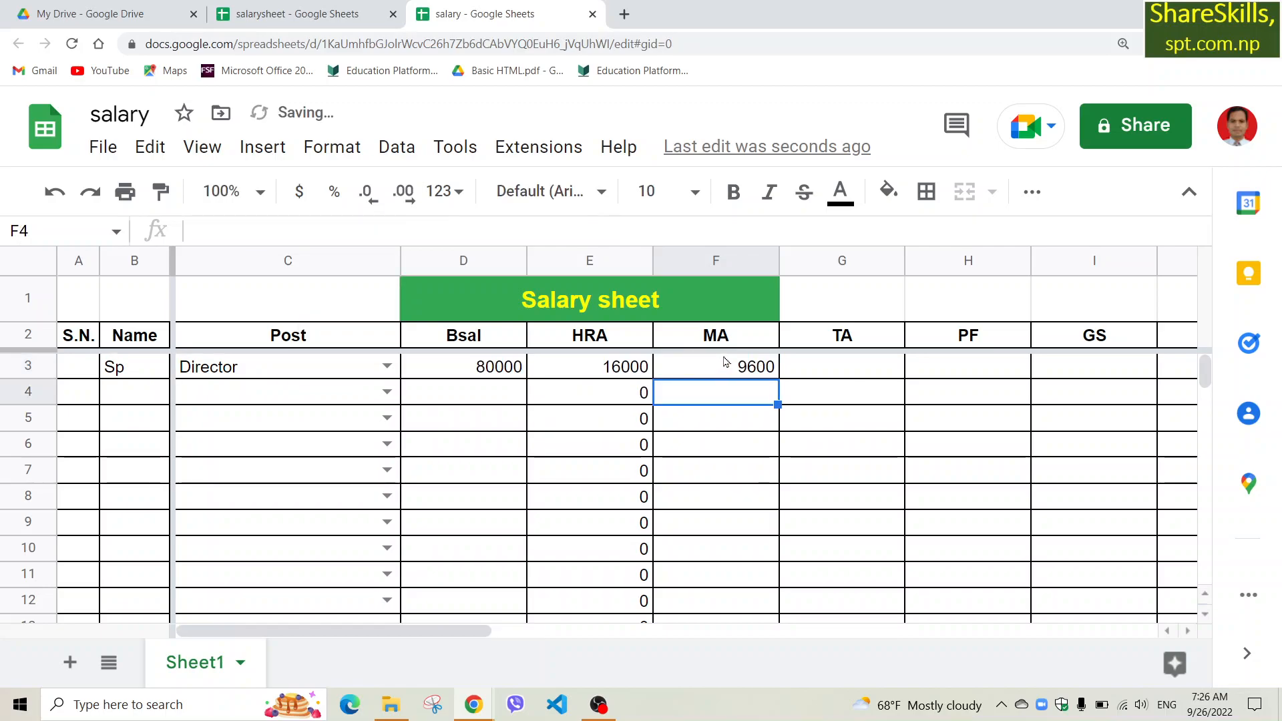
Step: Select the TA cell G3, shrink the page view, and review the travel allowance and provident fund rules beside the salary table
click(829, 369)
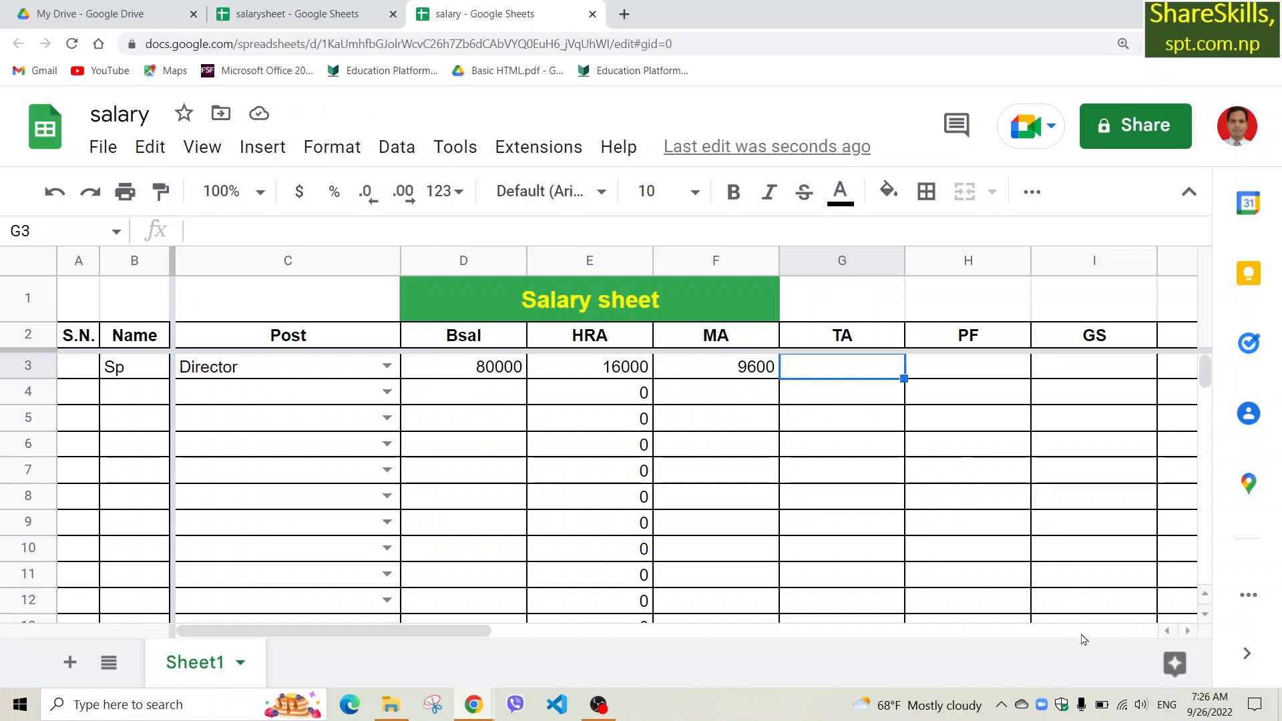
scroll(881, 588, down, 2)
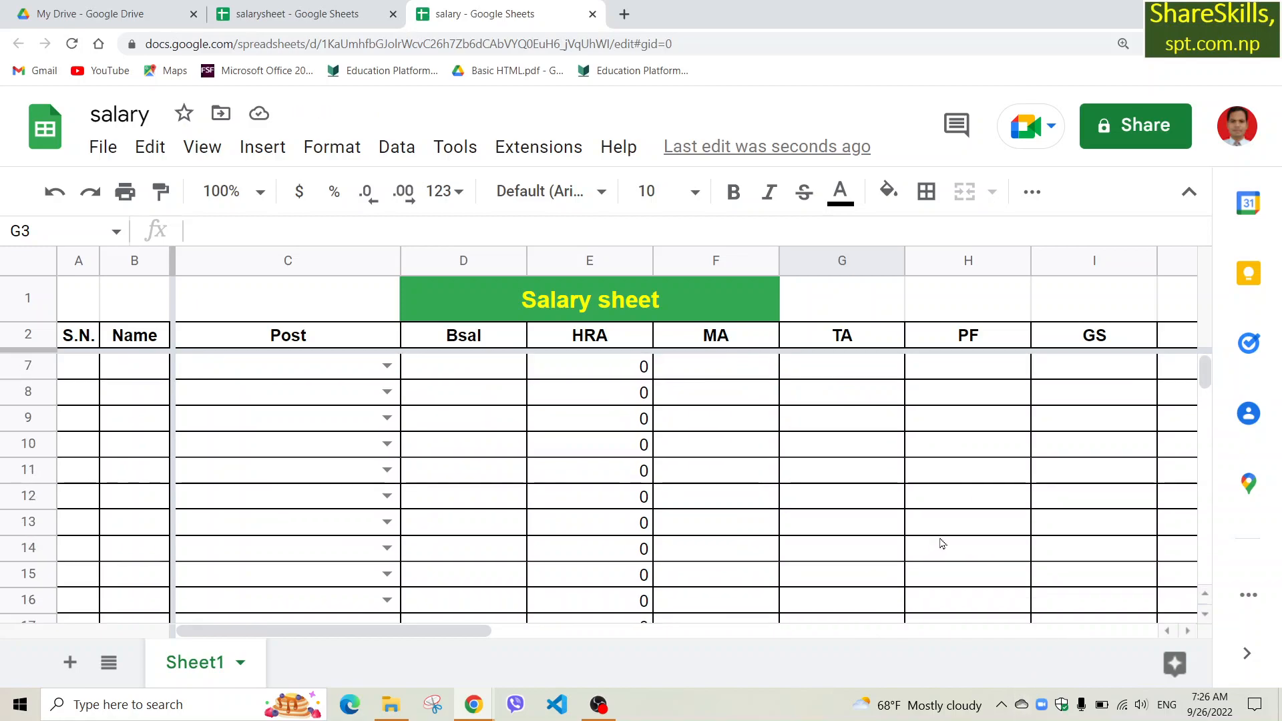
scroll(971, 526, down, 8)
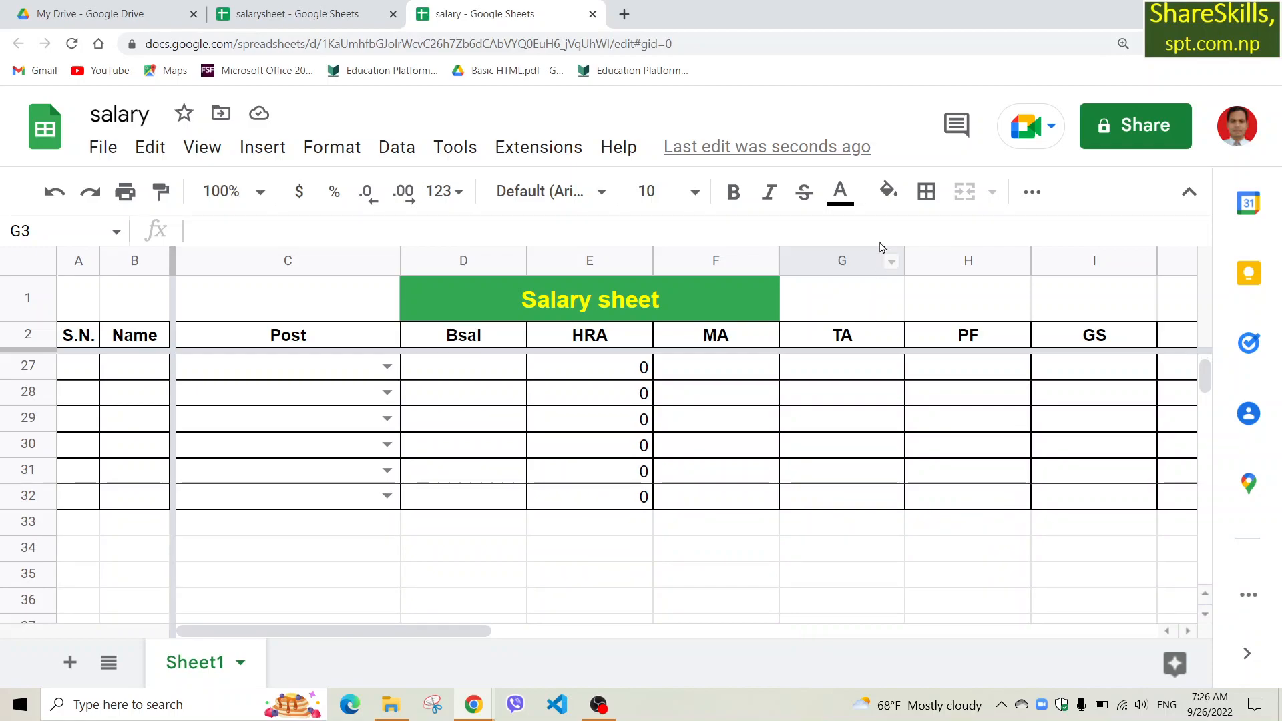
key(ctrl+minus)
key(ctrl+minus)
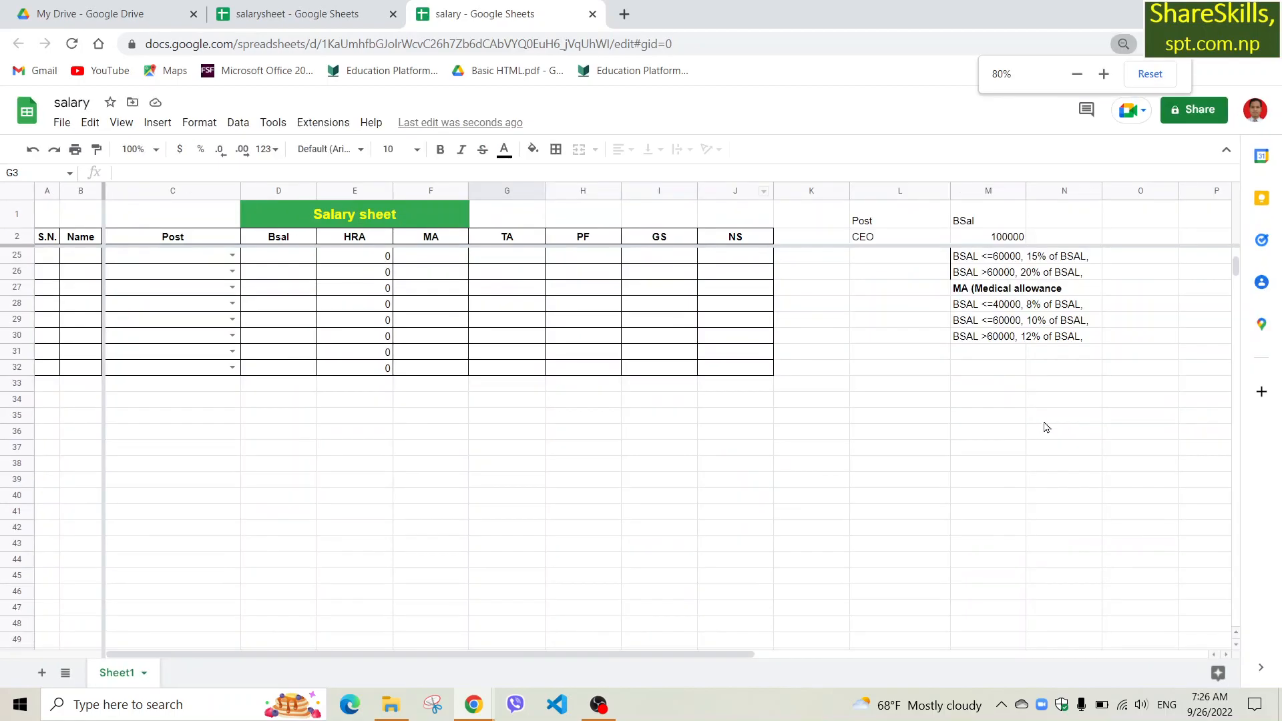
scroll(1055, 280, up, 3)
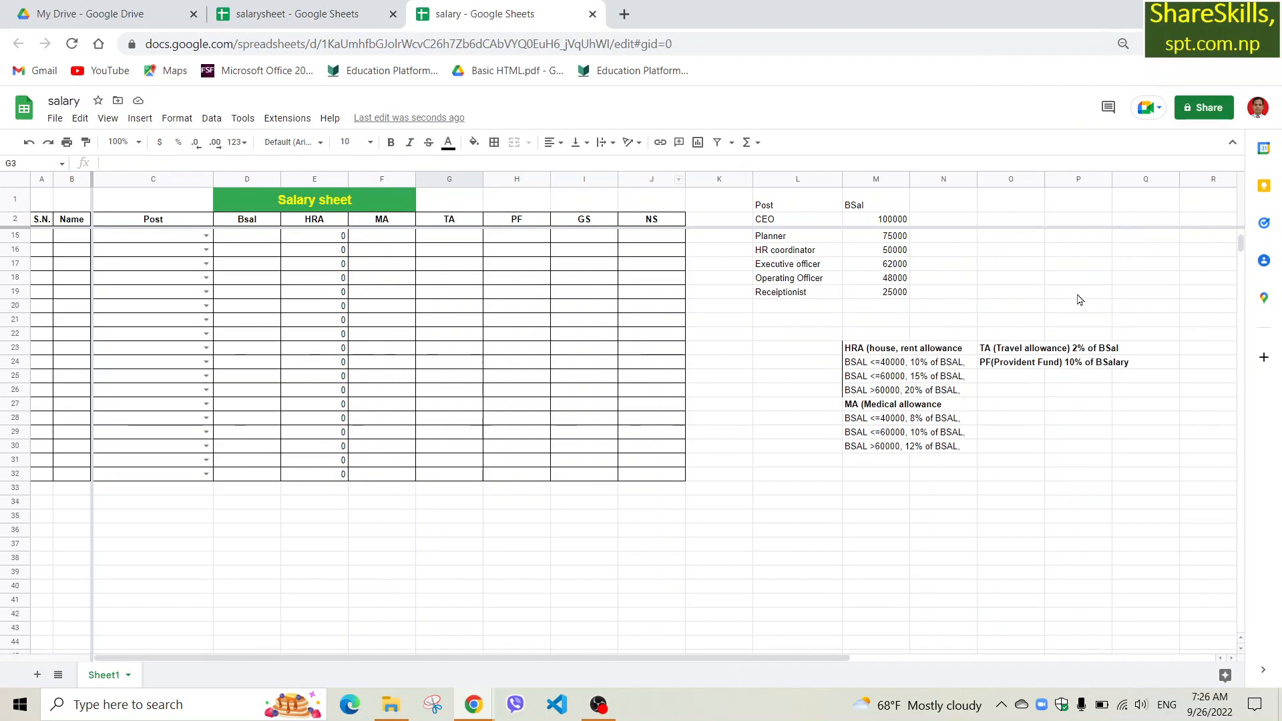
click(1026, 353)
click(1099, 350)
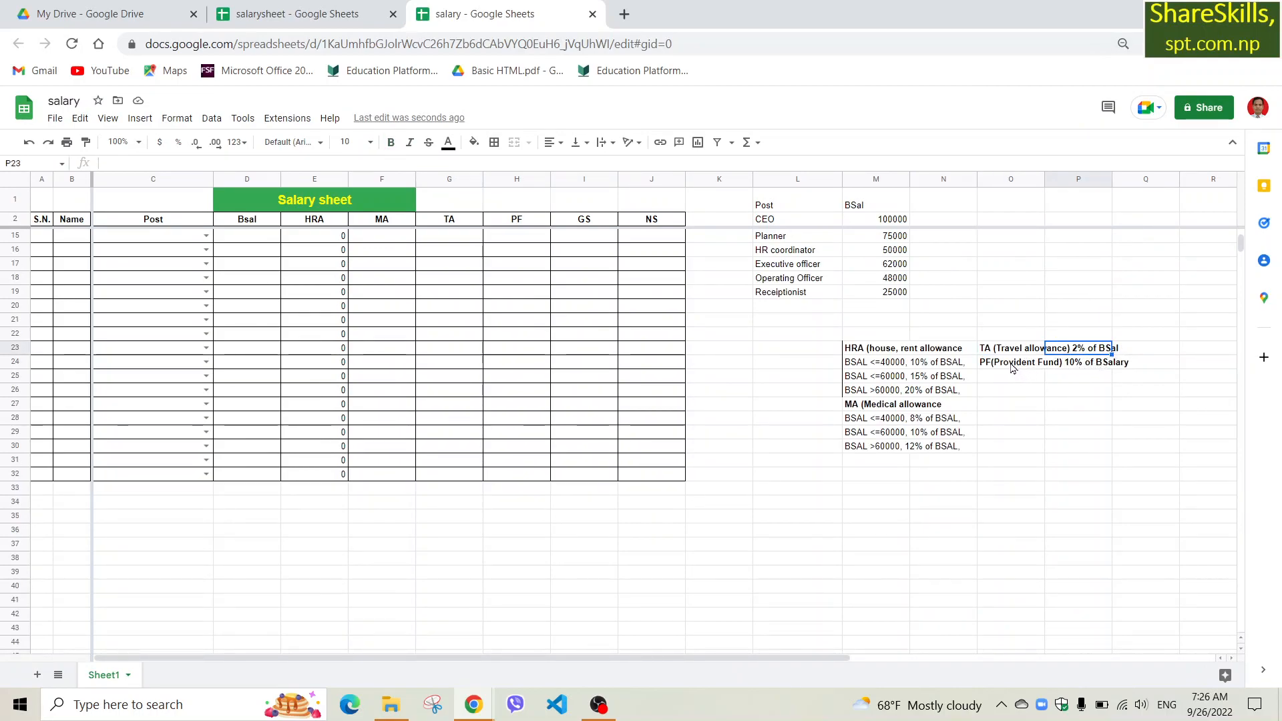
click(1014, 366)
click(1084, 365)
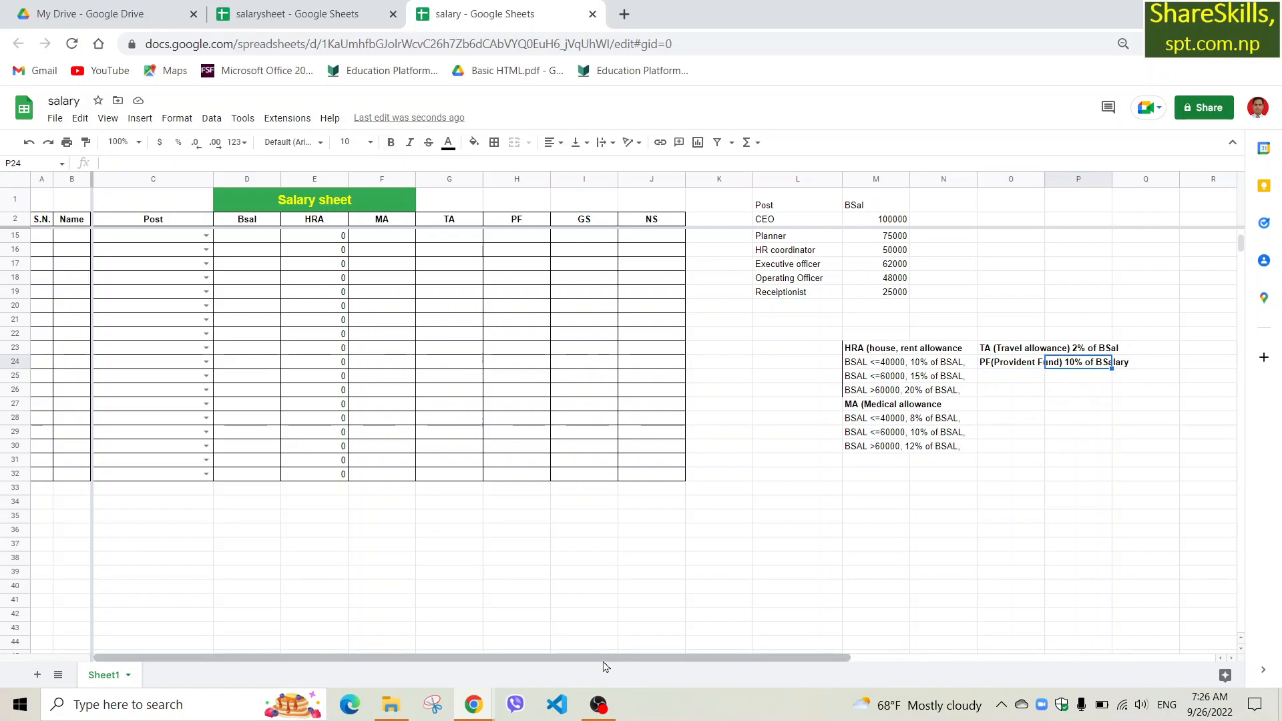
scroll(524, 243, up, 3)
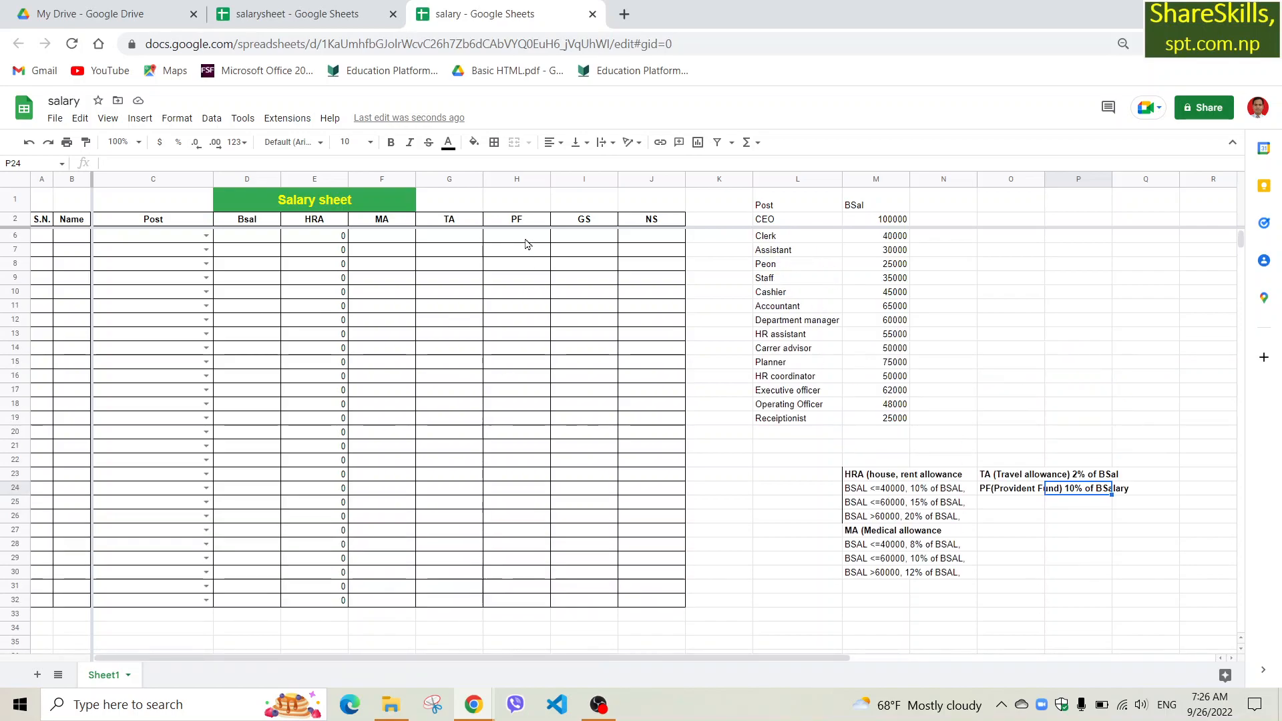
Step: Enter a TA formula in G3 that calculates 2% of the basic salary in D3
scroll(450, 241, up, 1)
click(450, 240)
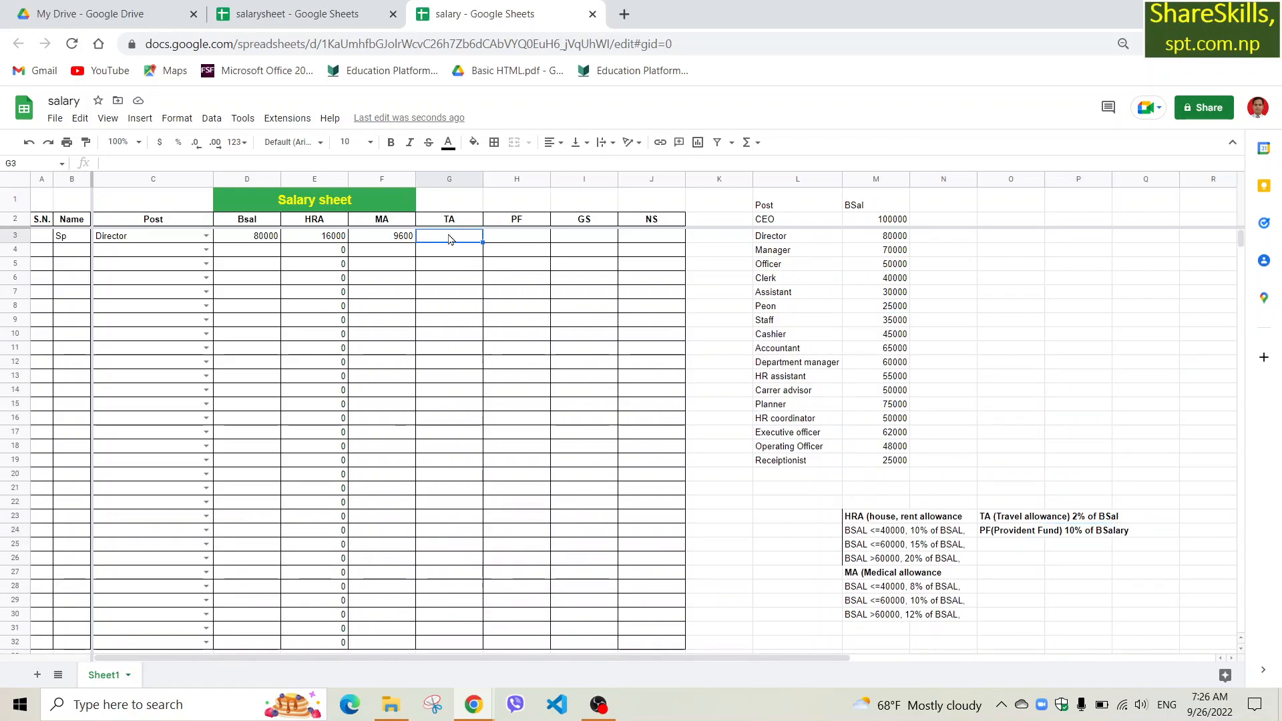
text(=)
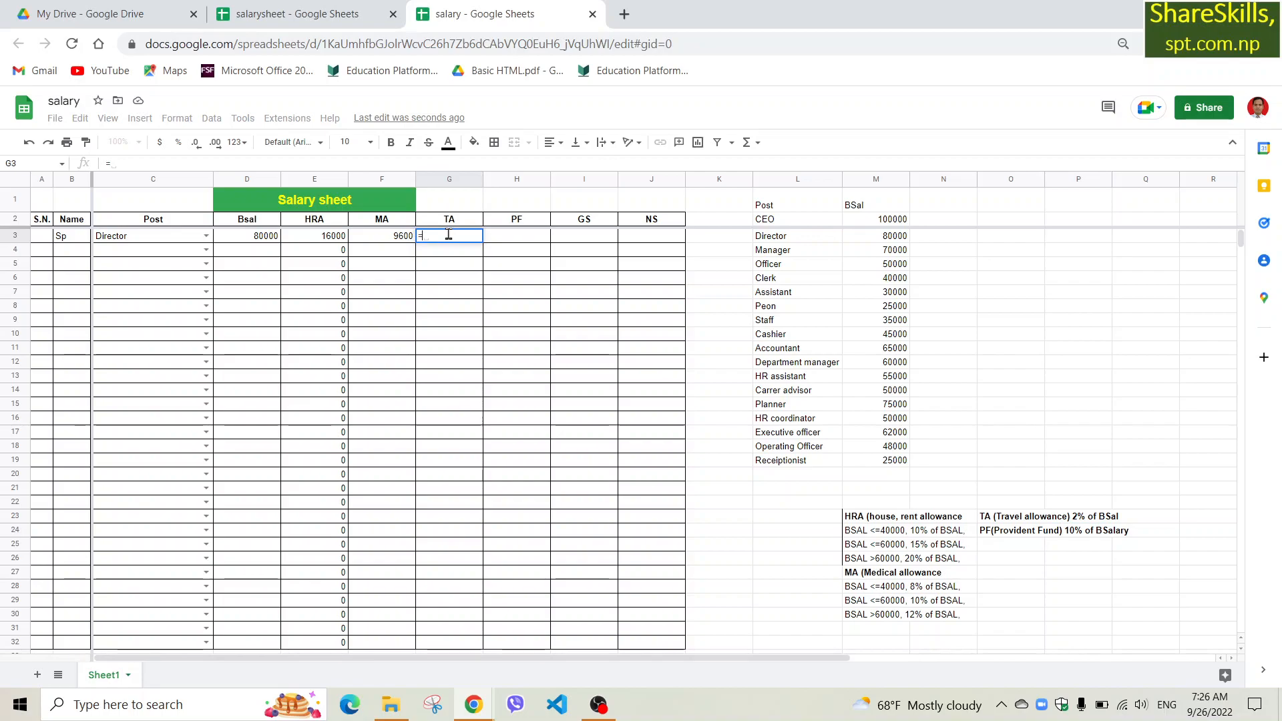
scroll(629, 145, up, 1)
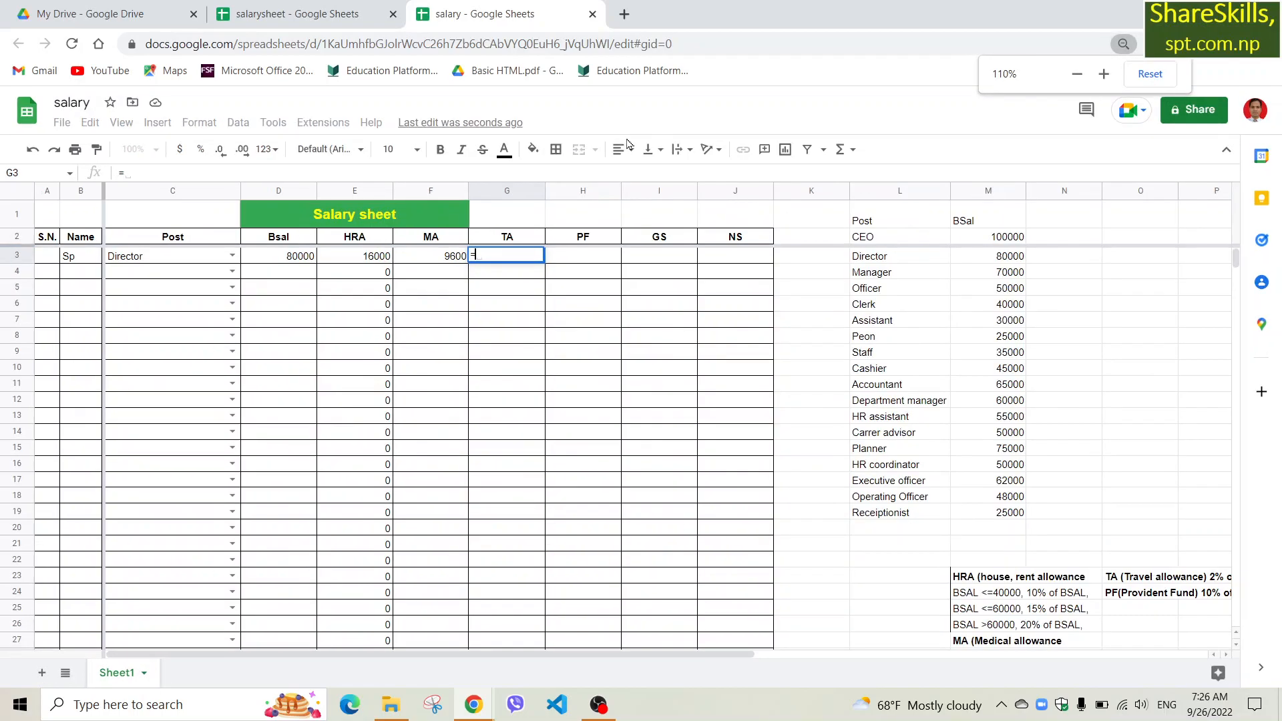
scroll(629, 144, up, 2)
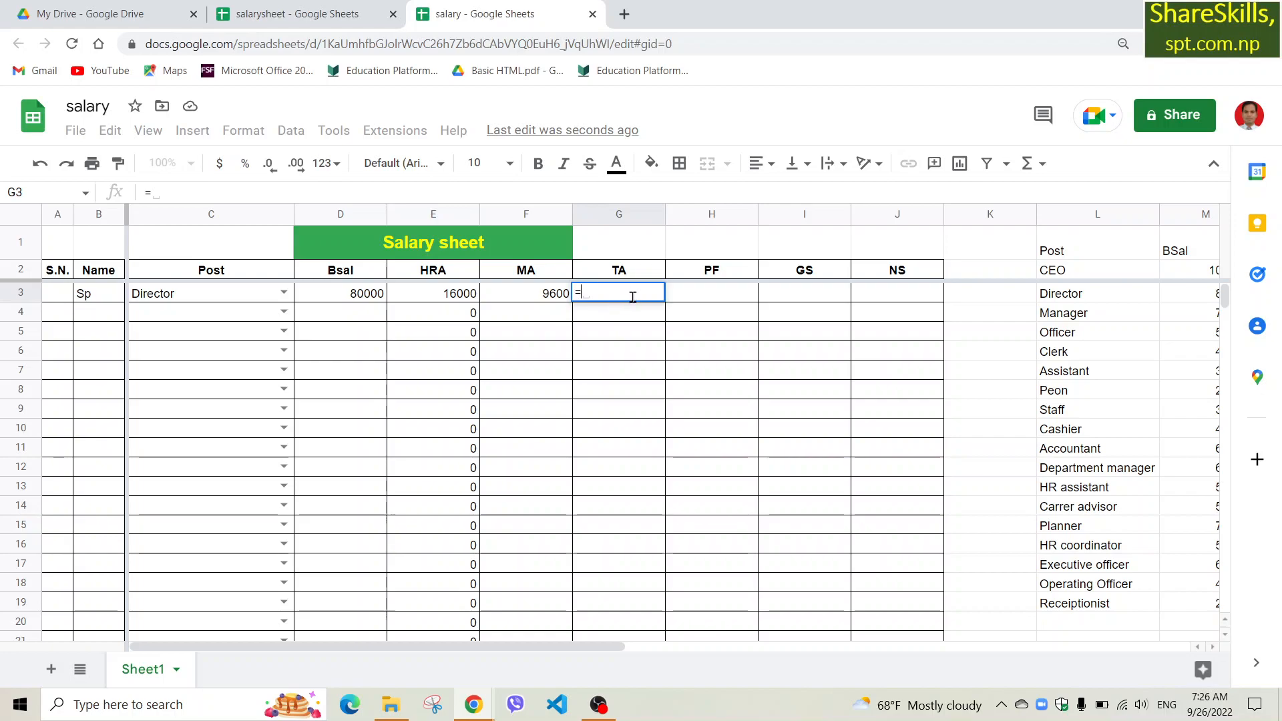
text(2)
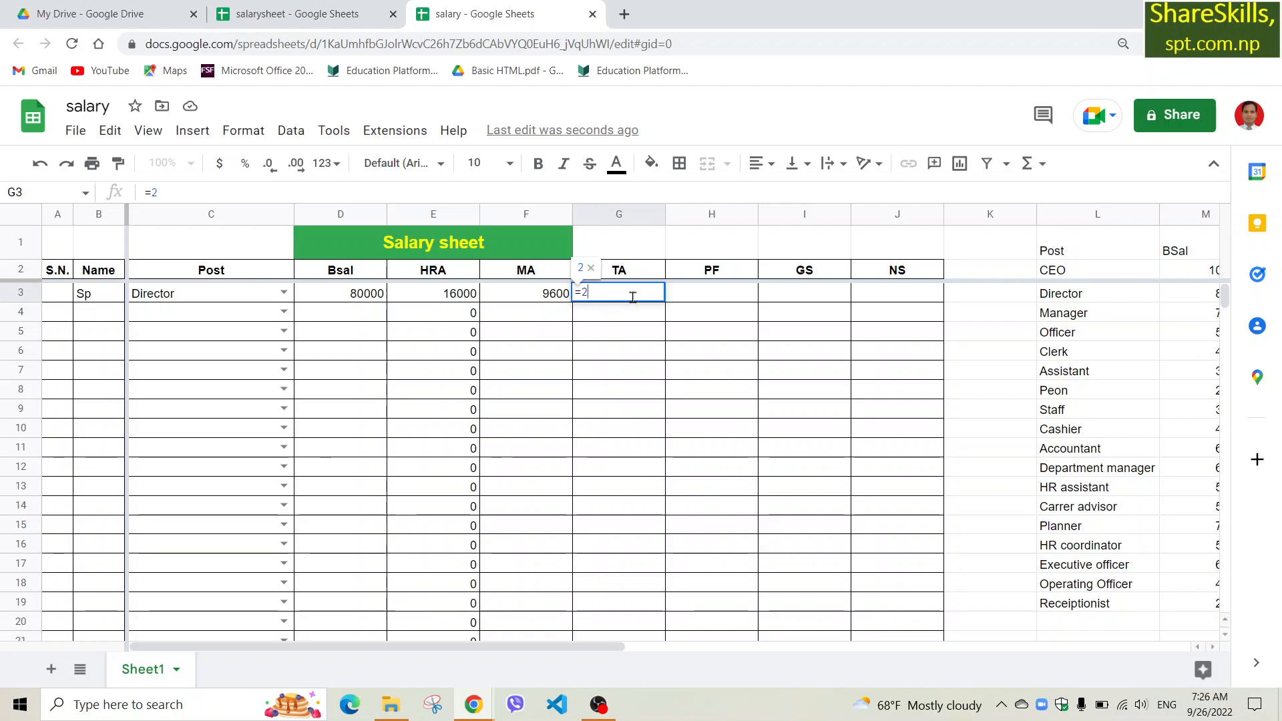
text(%*)
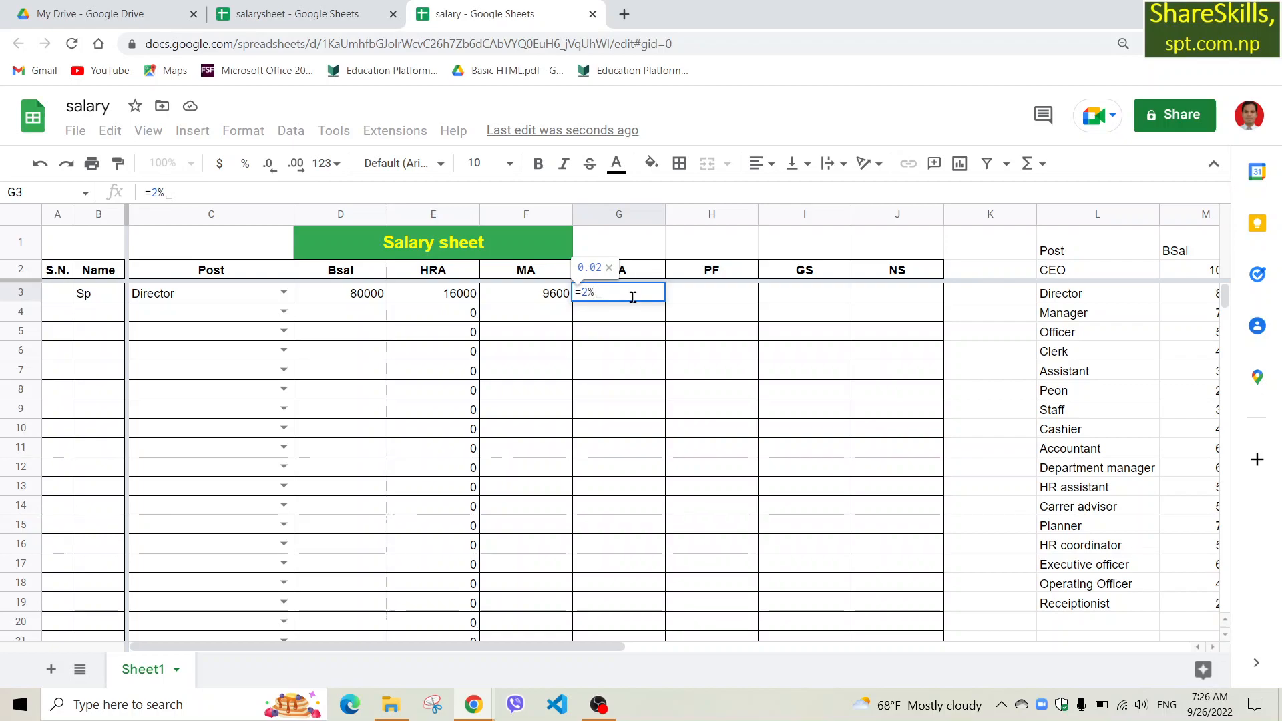
click(336, 298)
key(Return)
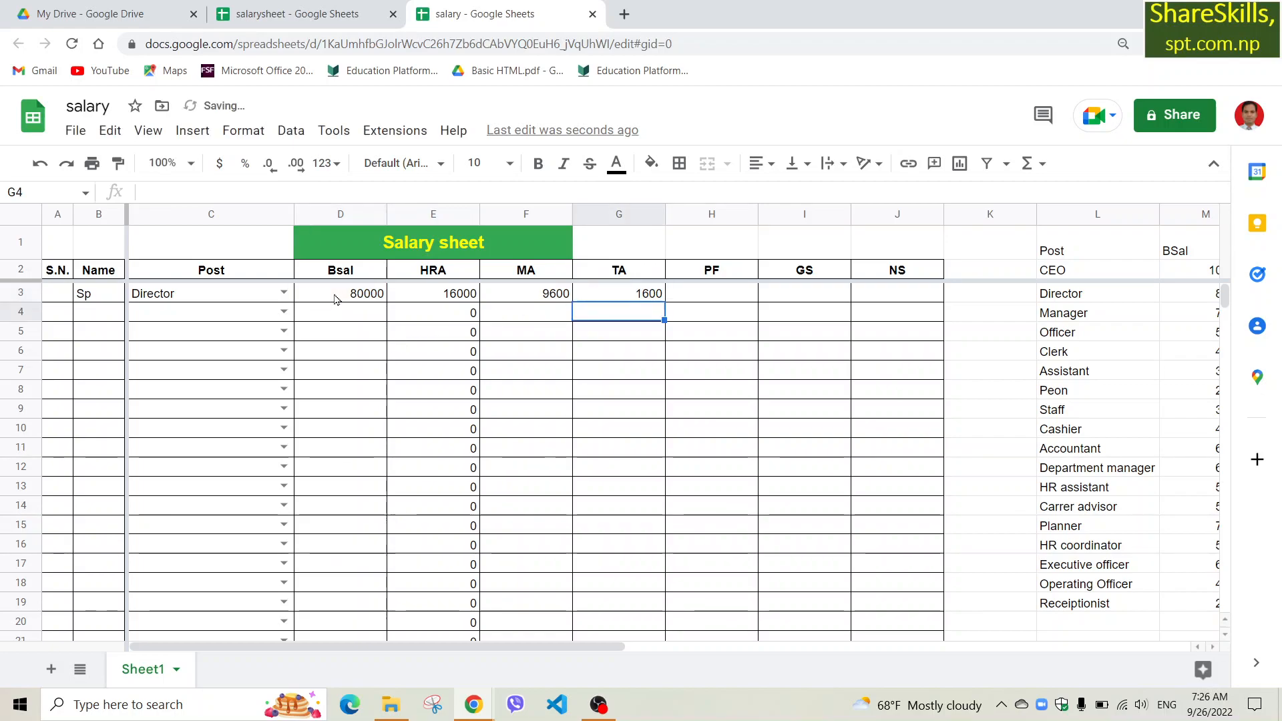
Step: Enter the PF formula =10%*D3 in H3
click(693, 295)
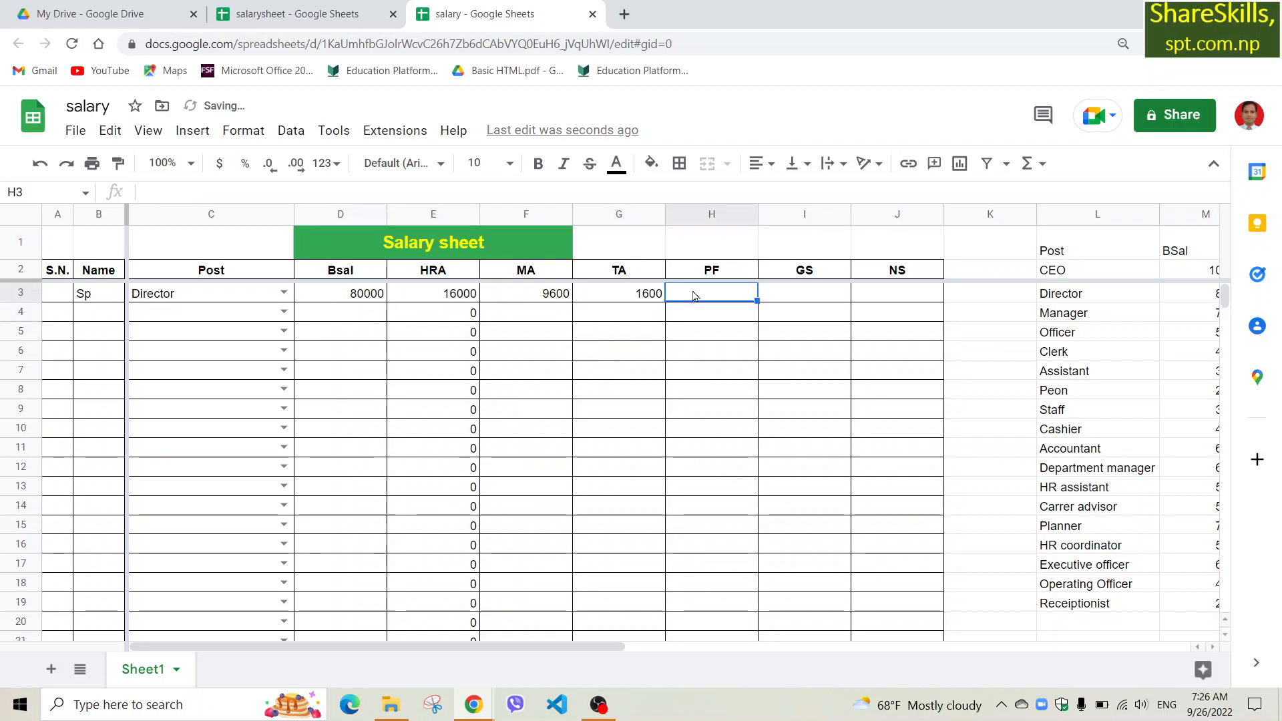
text(=)
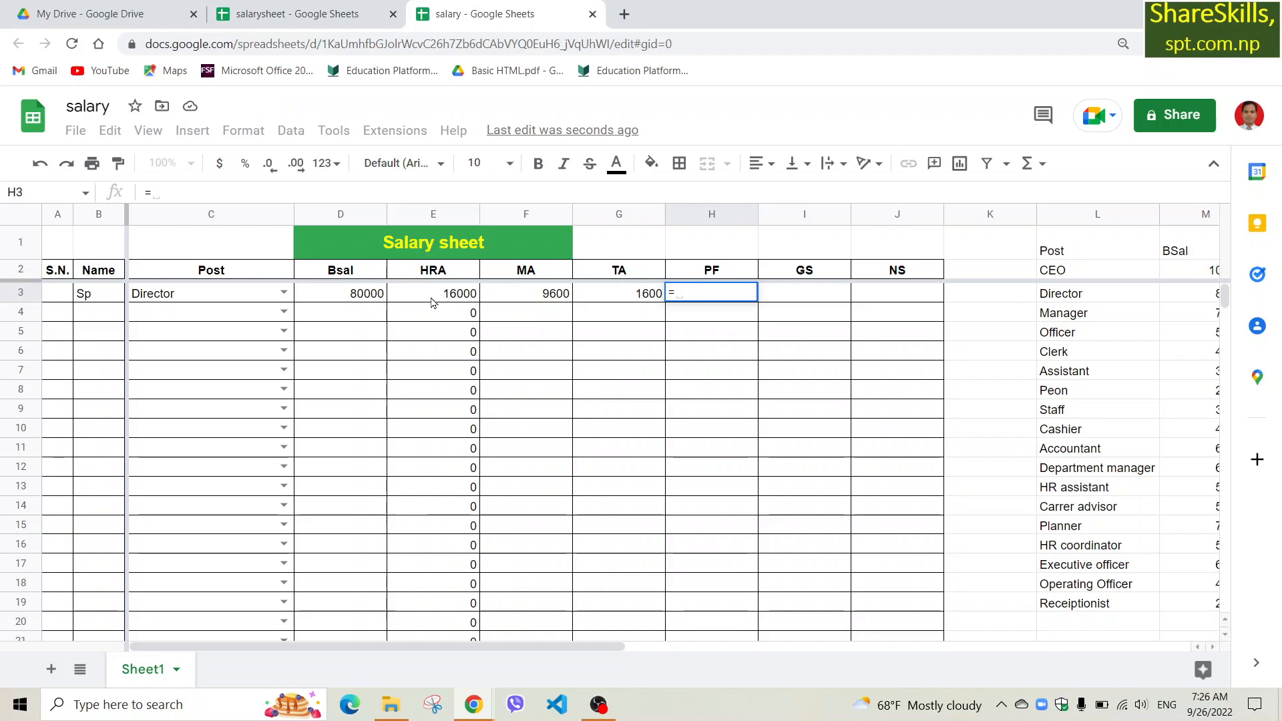
text(10)
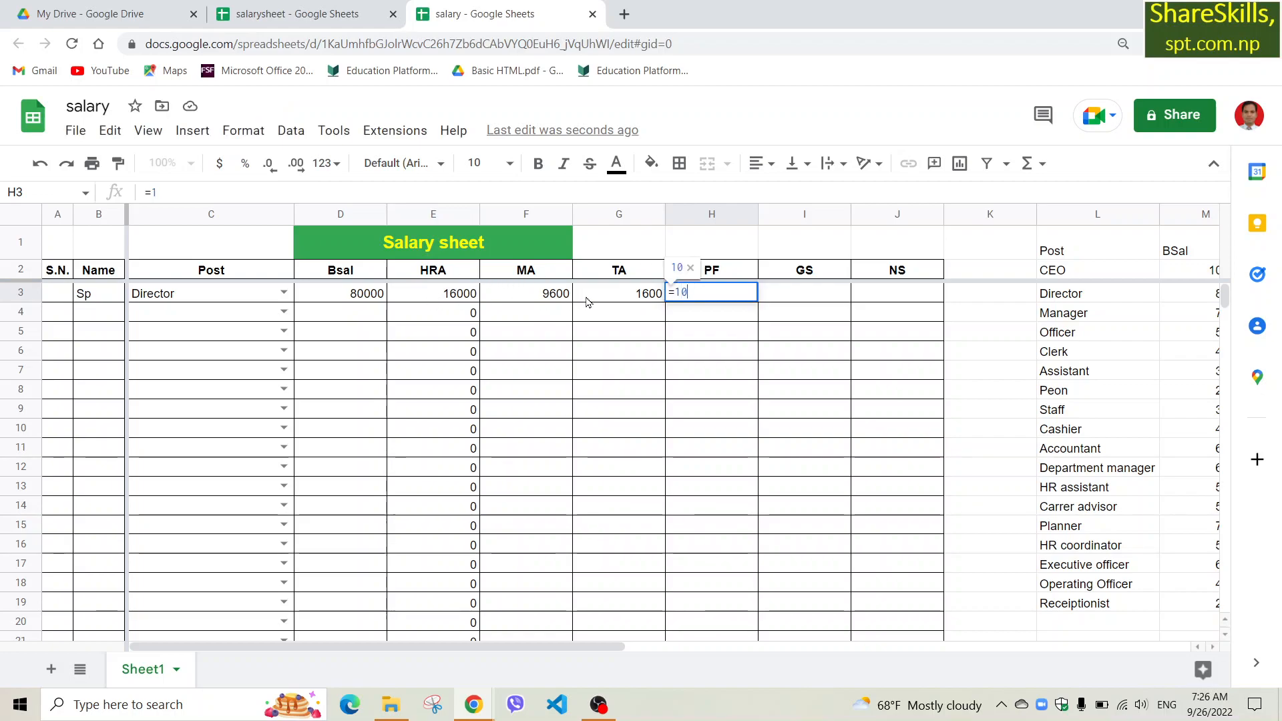
text(%*)
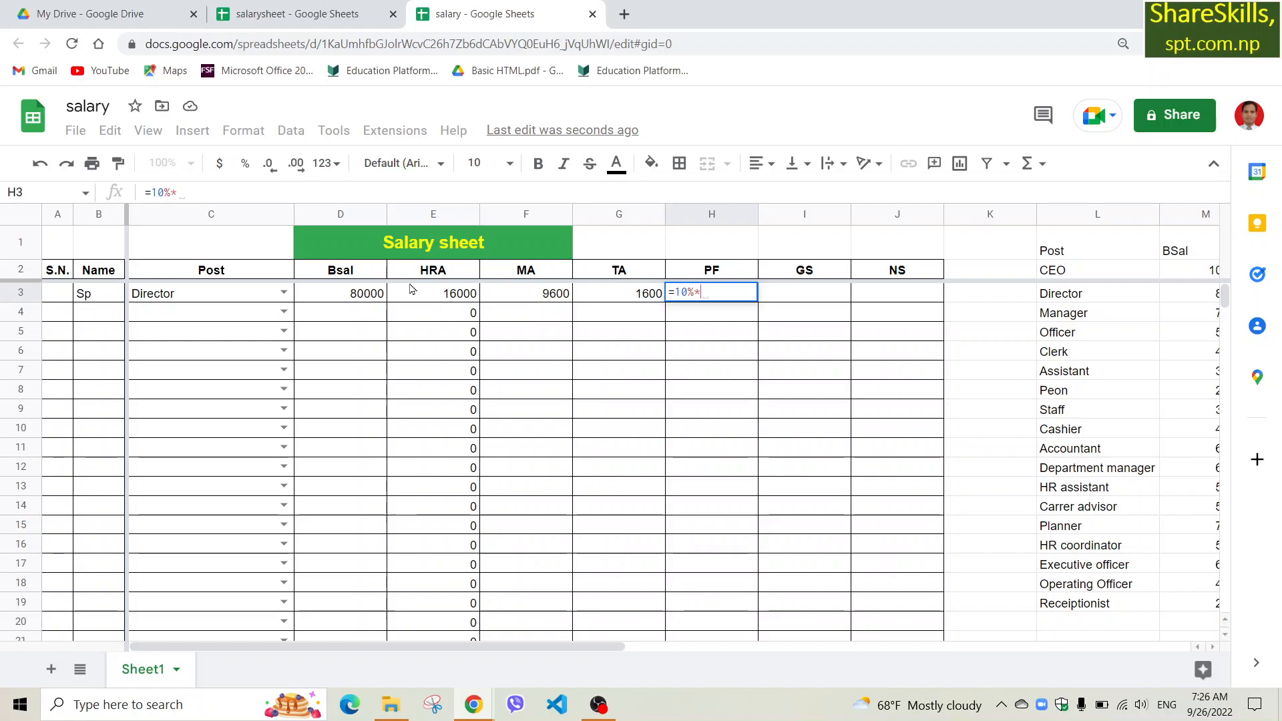
click(359, 294)
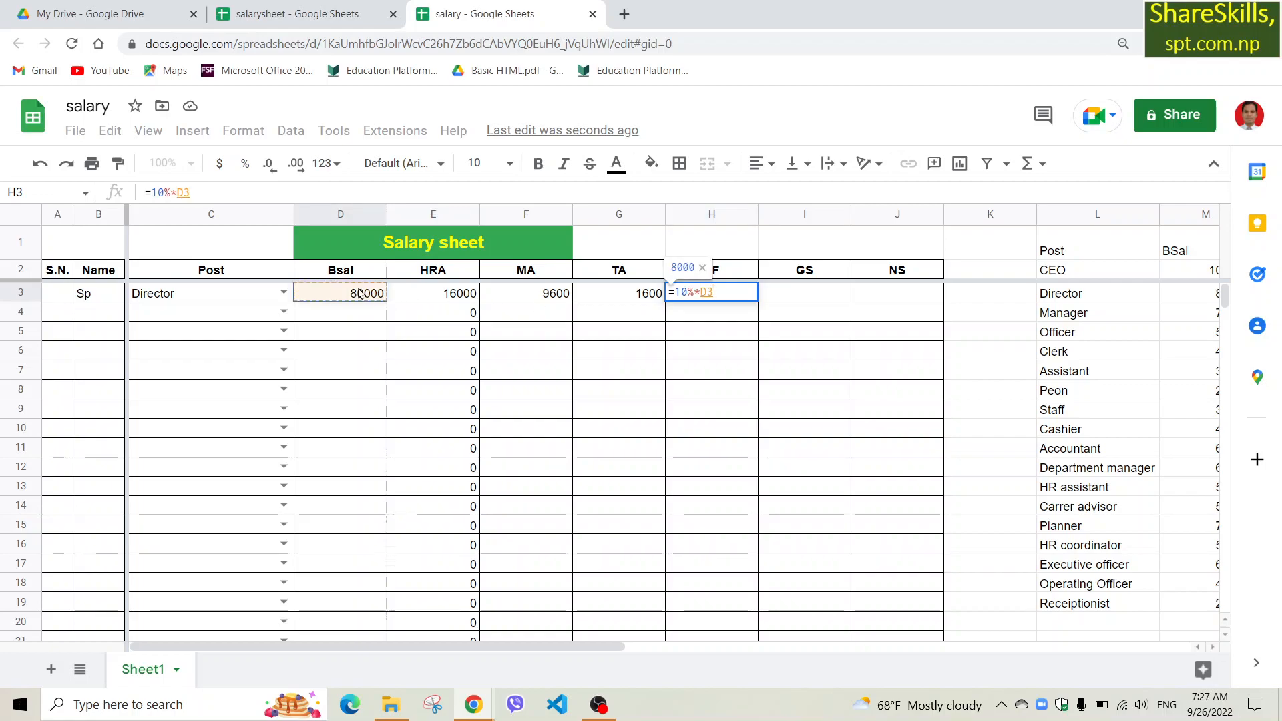
key(Return)
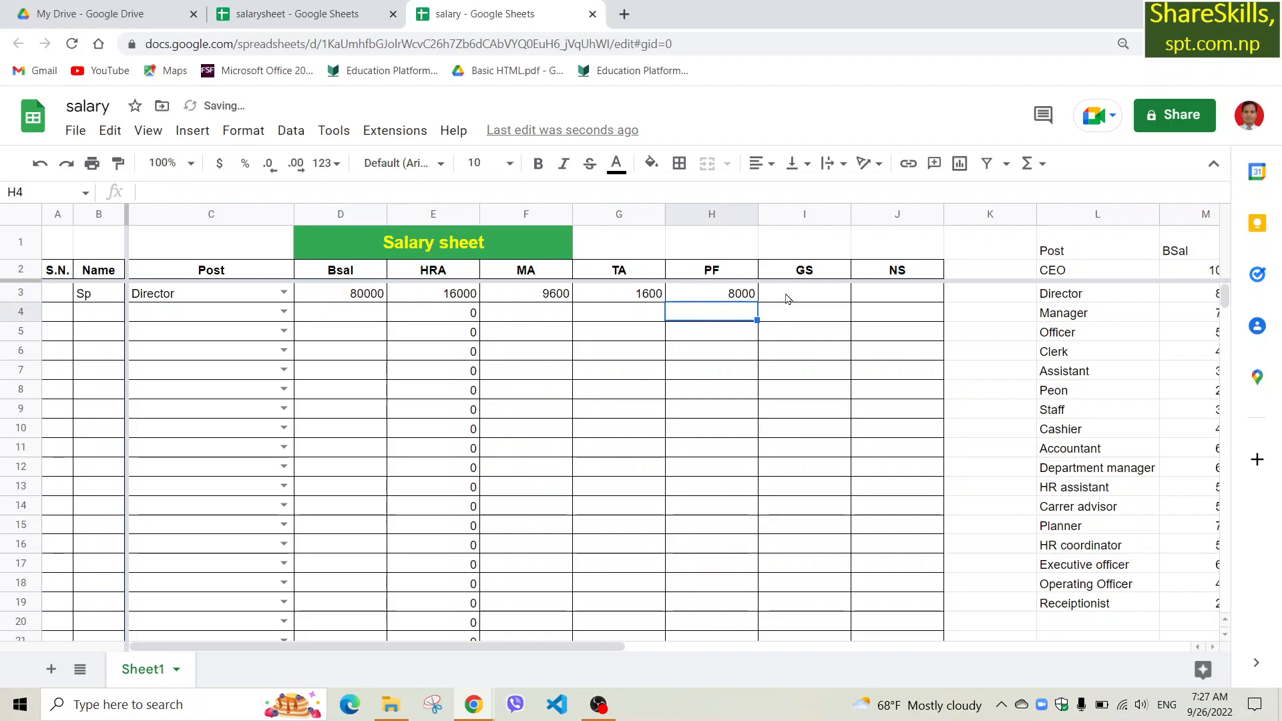
Step: Calculate the gross salary in I3 with a SUM over D3:H3
click(791, 297)
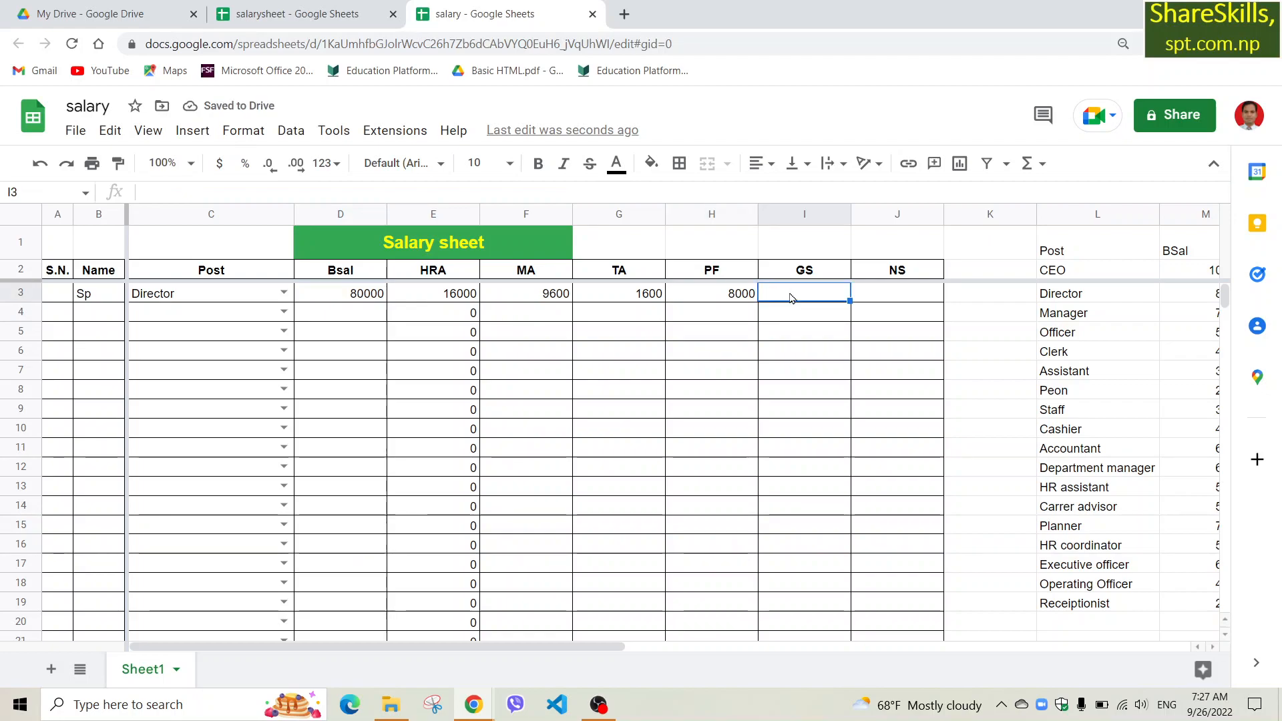
text(=)
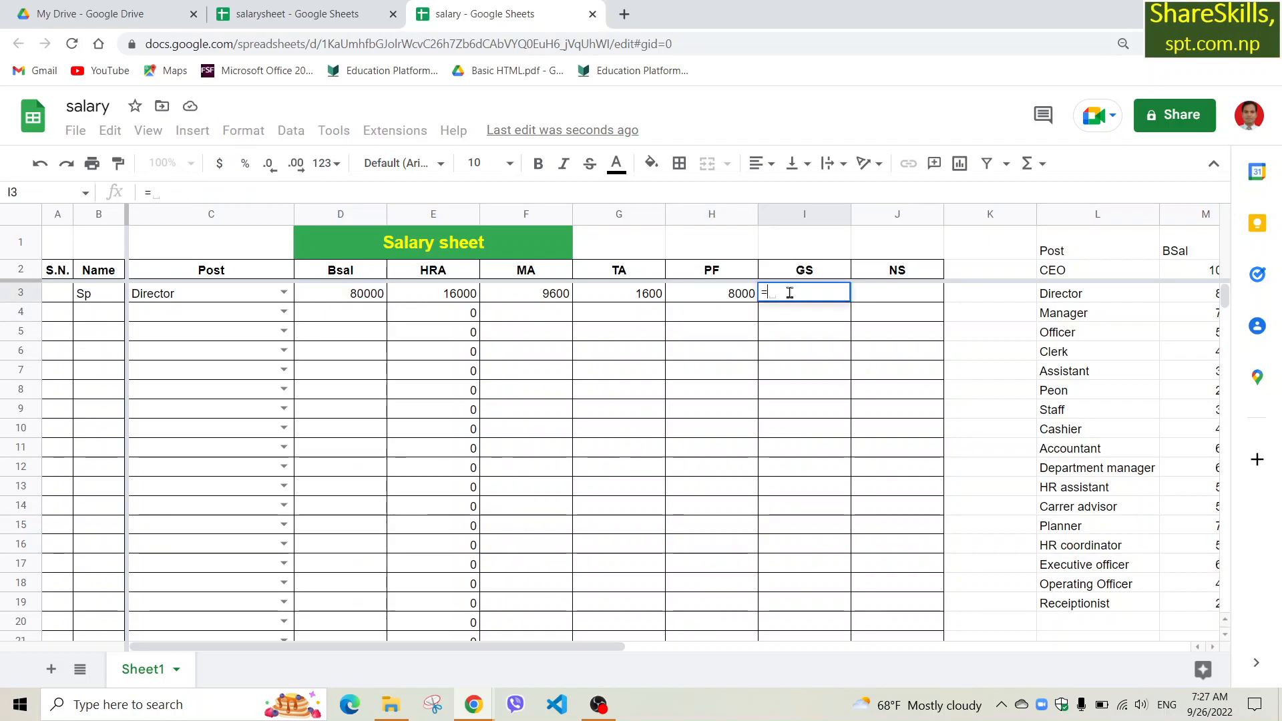
text(su)
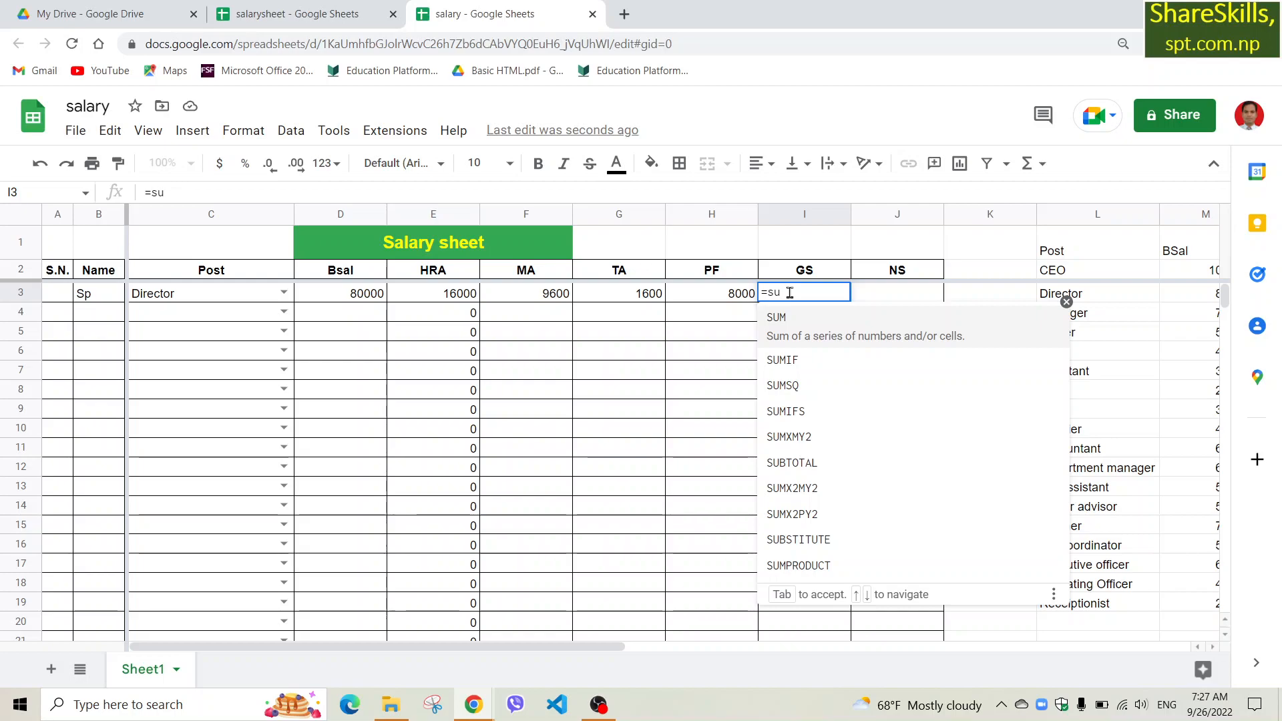
click(816, 316)
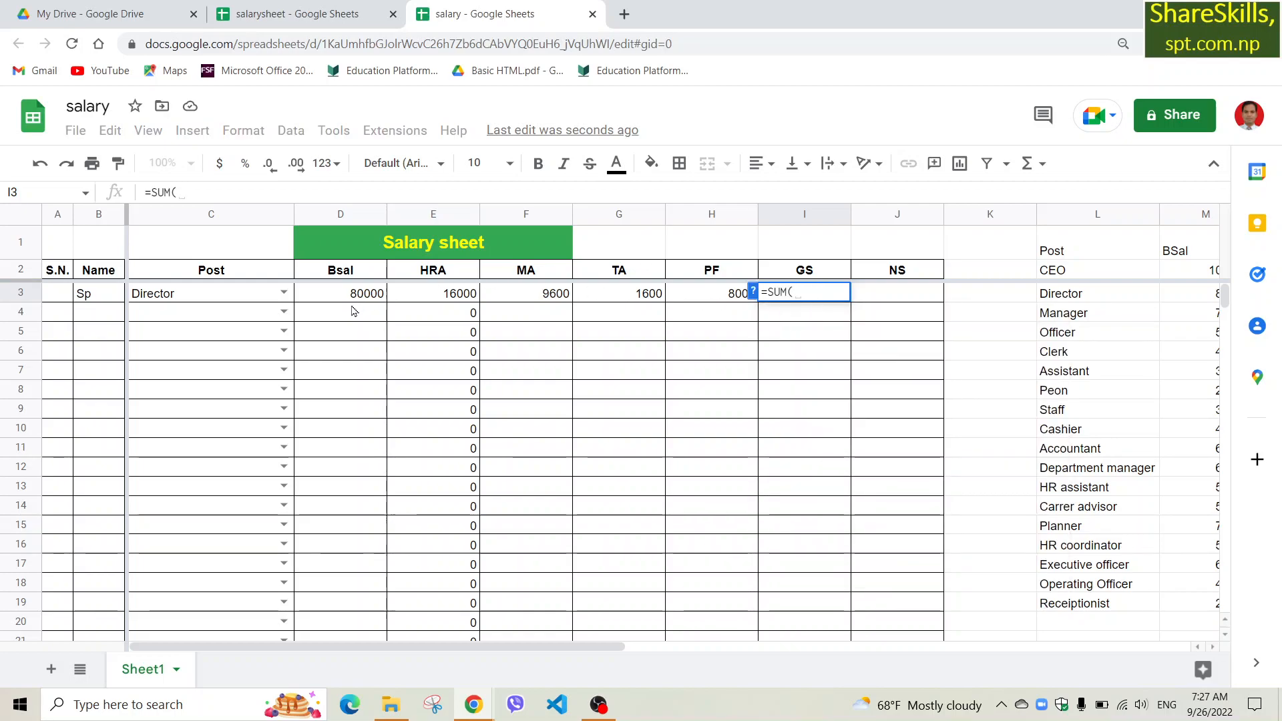
drag(337, 292, 705, 298)
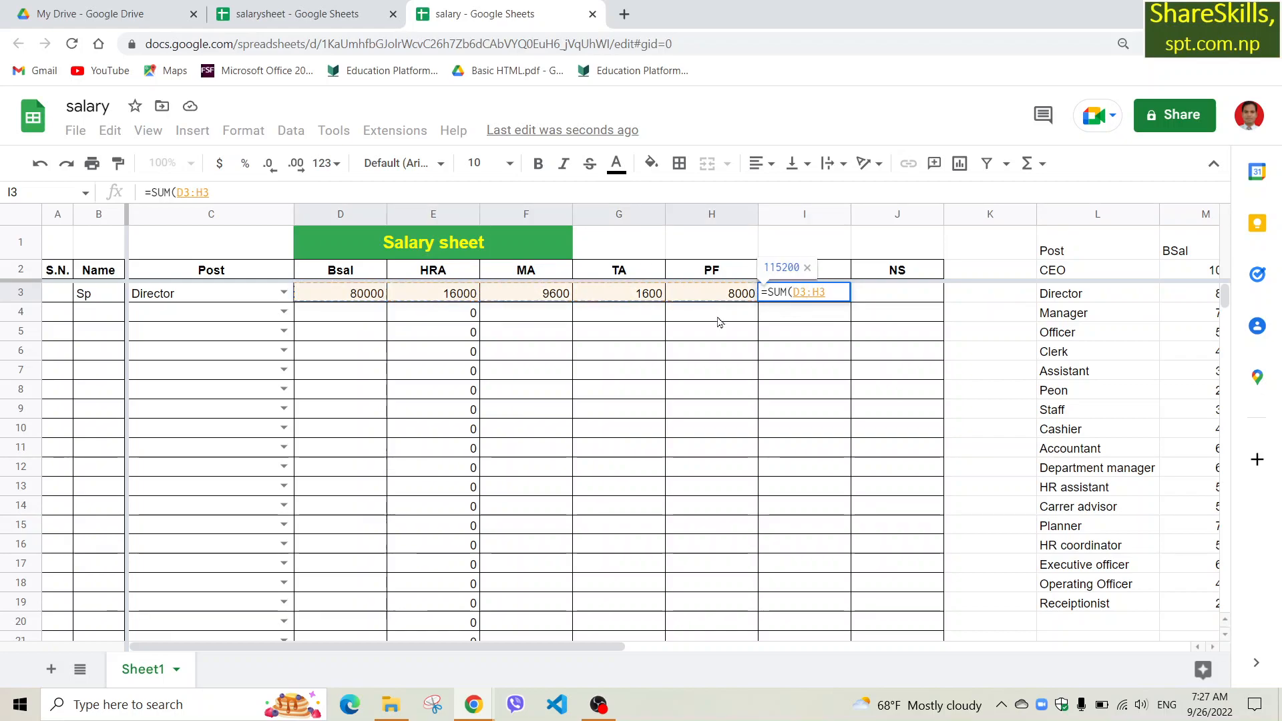
key(Return)
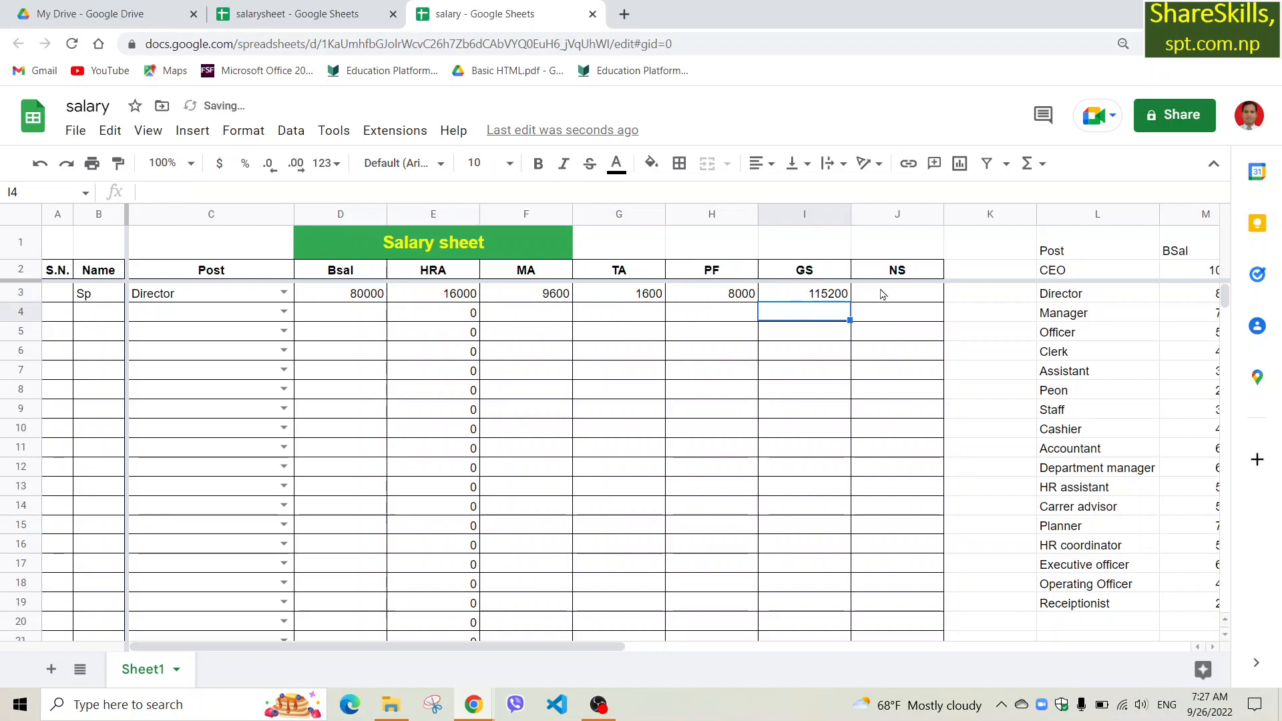
Step: Enter the net salary formula =I3-H3 in J3 to subtract PF from the gross salary
click(882, 295)
text(=)
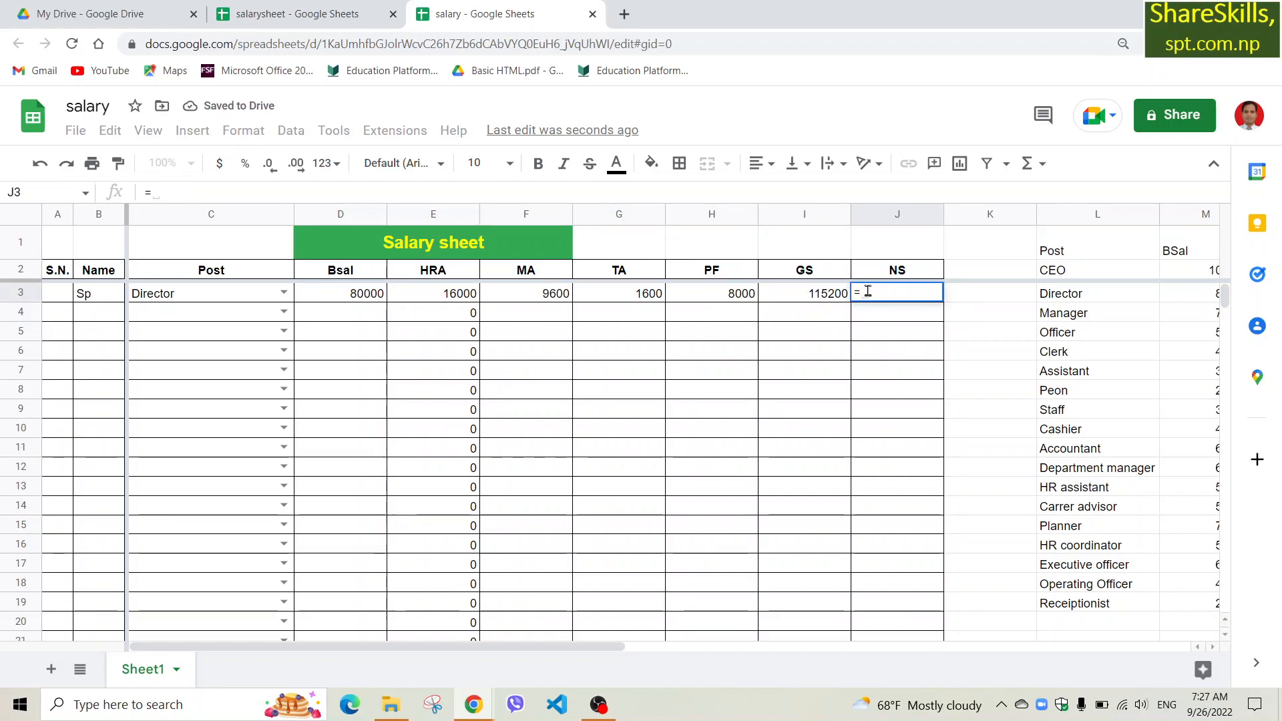
click(813, 296)
text(-)
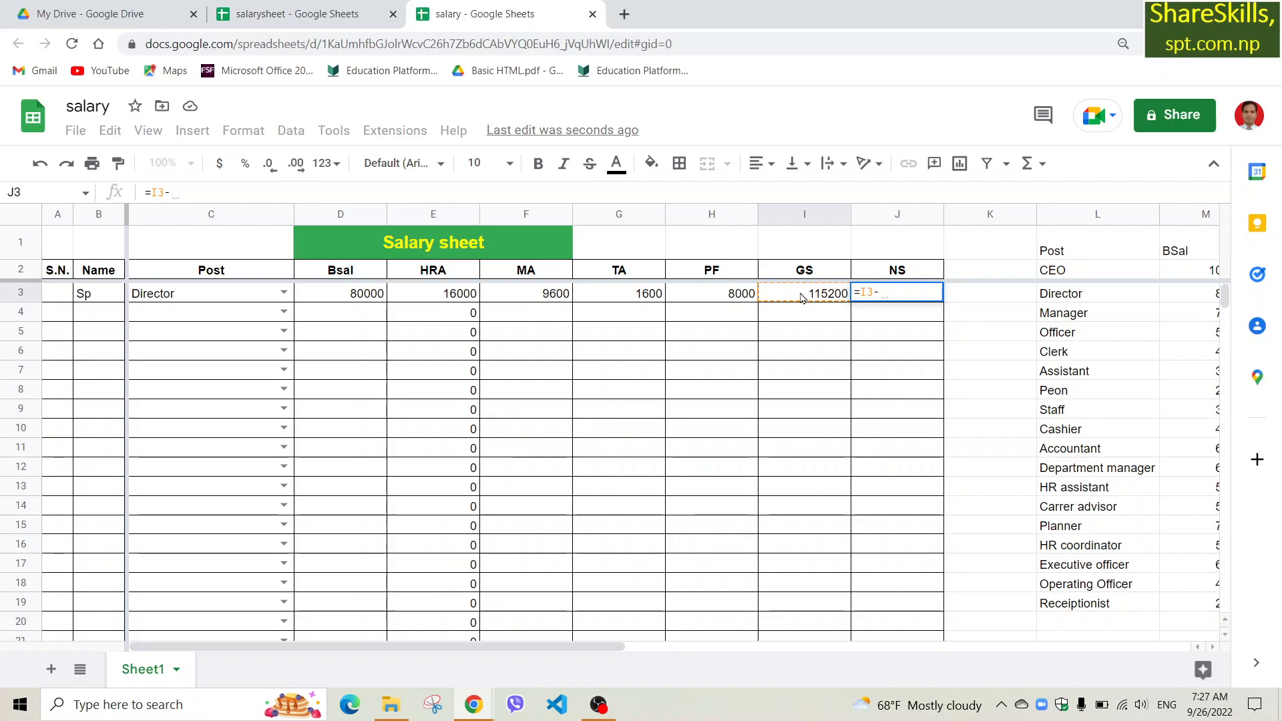
click(716, 299)
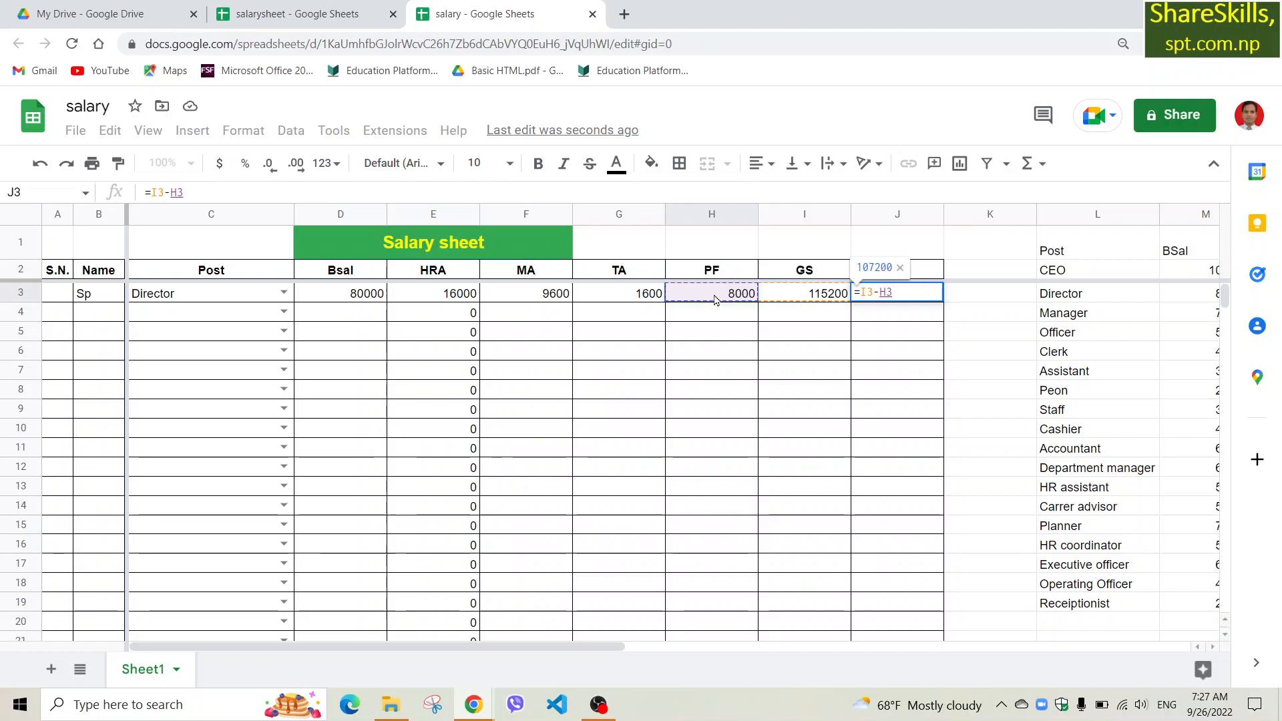
key(Return)
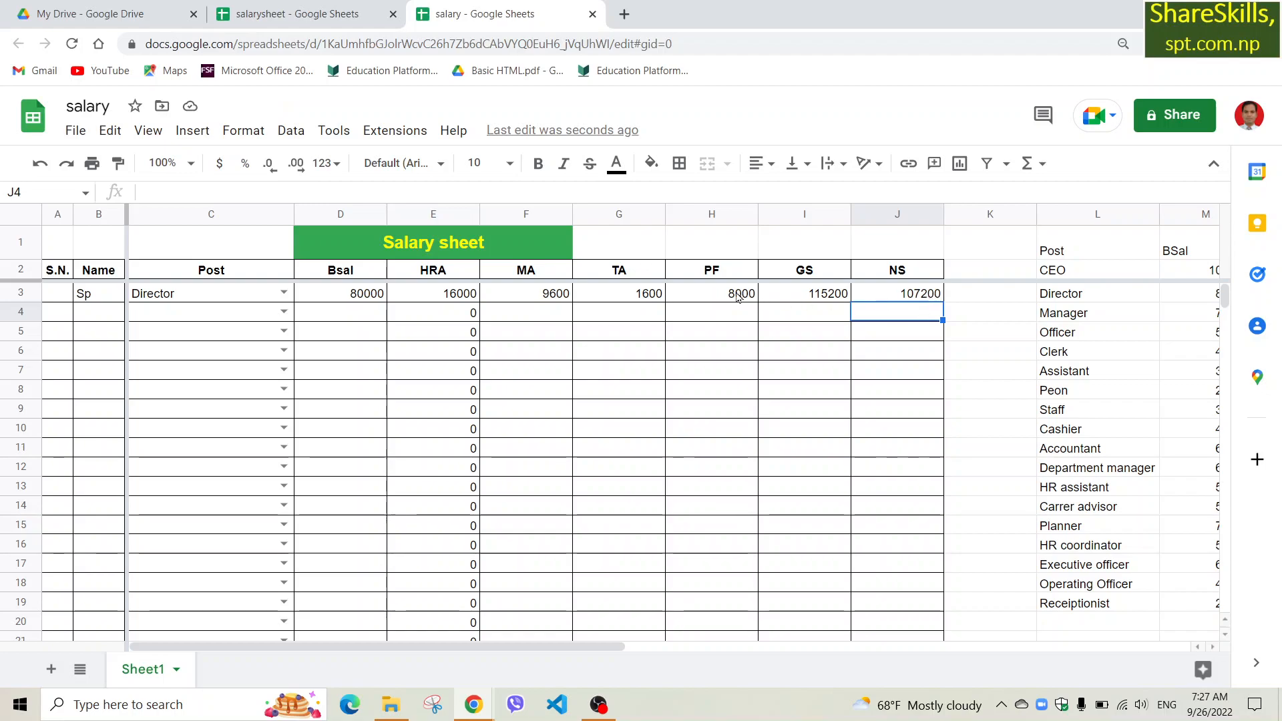
Step: Fill the MA to NS formulas in F3:J3 down the rest of the salary table and check the filled rows
drag(554, 297, 930, 301)
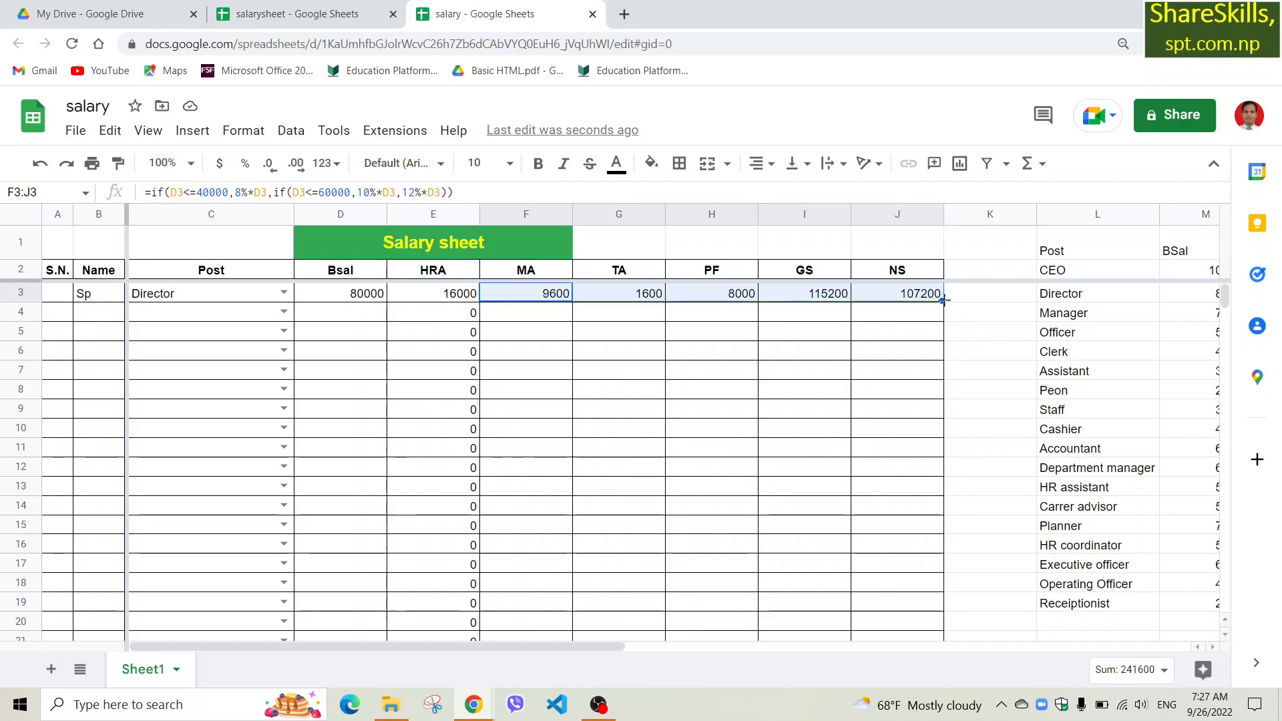
double_click(944, 301)
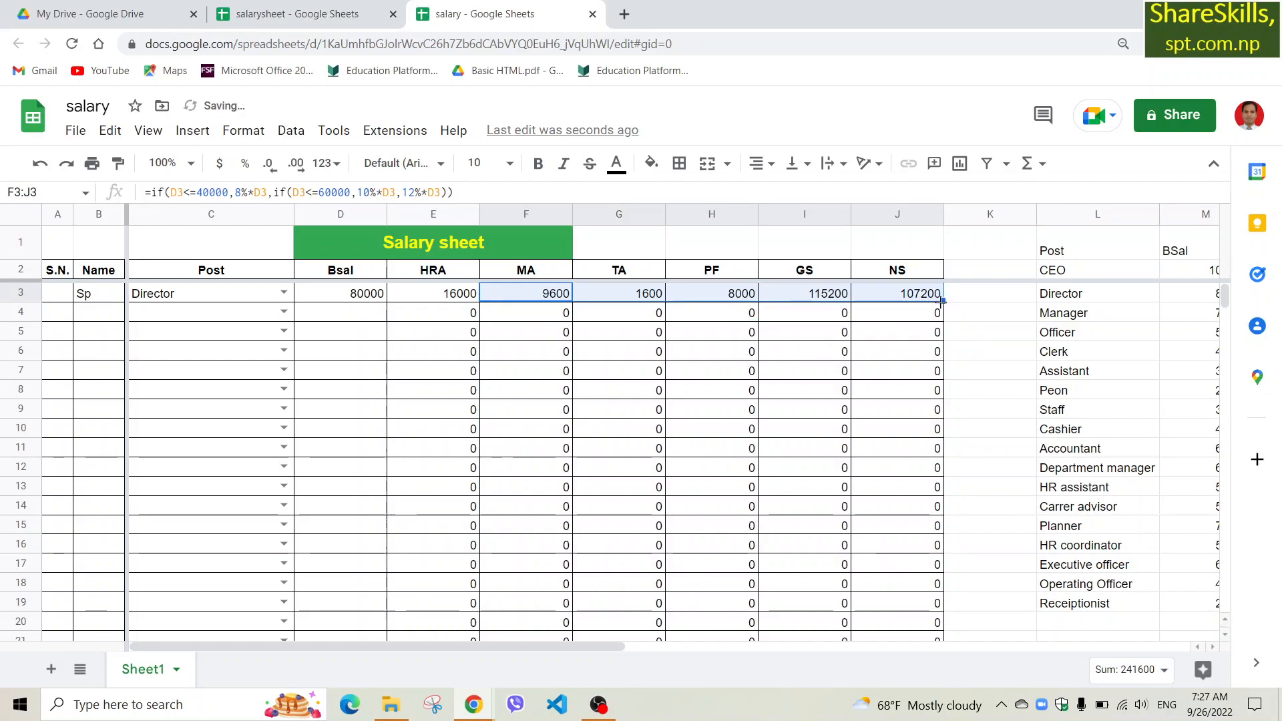
scroll(696, 459, down, 3)
scroll(696, 467, down, 4)
scroll(707, 414, up, 7)
scroll(719, 361, down, 6)
scroll(718, 359, up, 6)
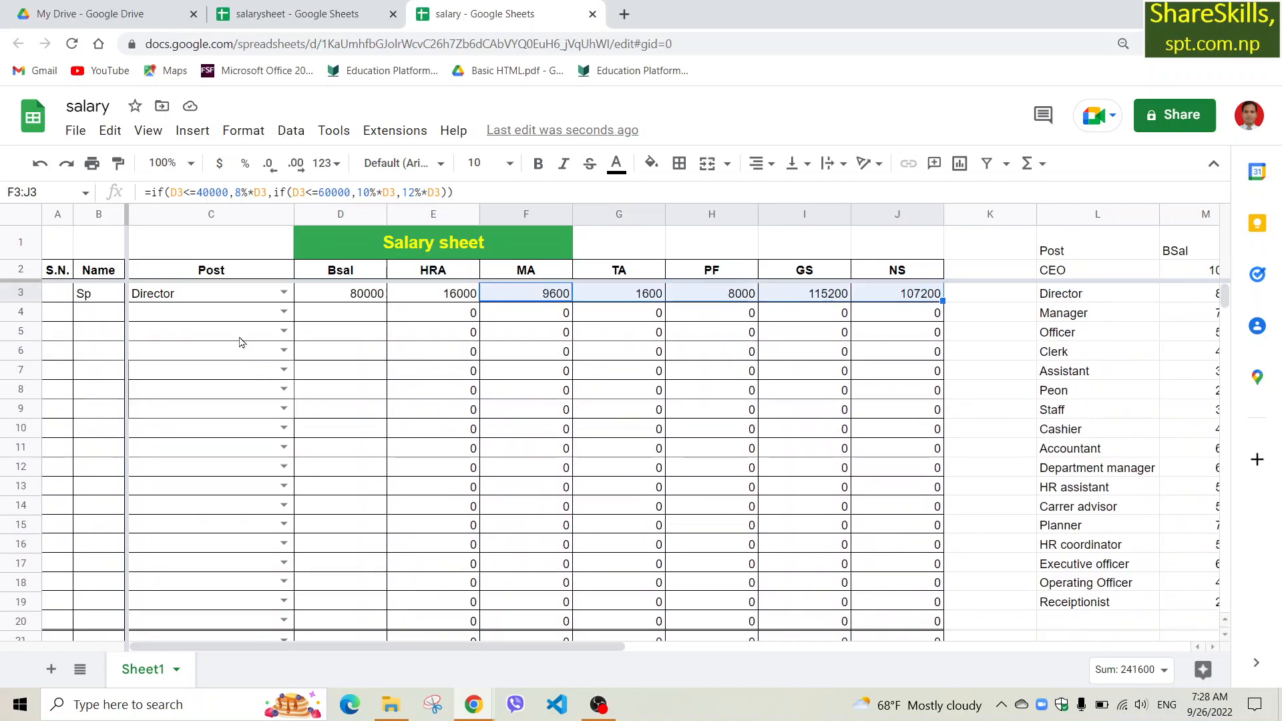
Step: Choose the posts Officer for row 4, Staff for row 5 and Department manager for row 6 in the Post column
click(278, 314)
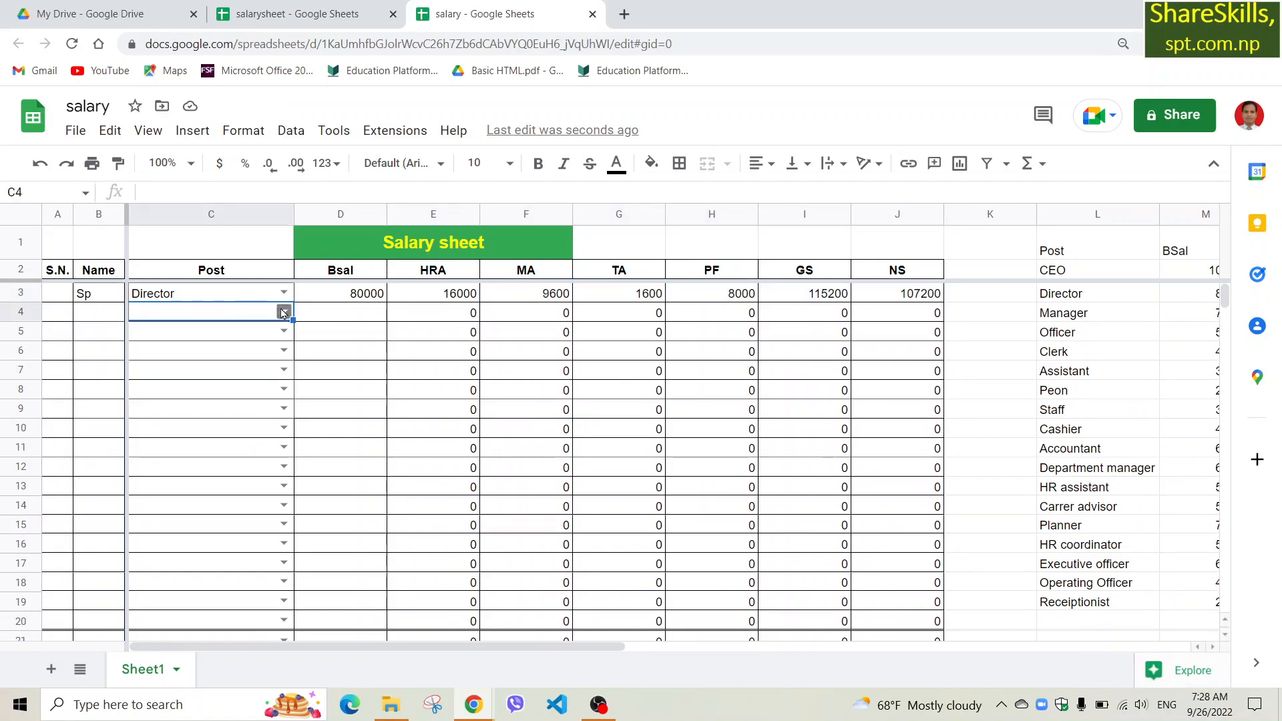
click(283, 312)
click(206, 405)
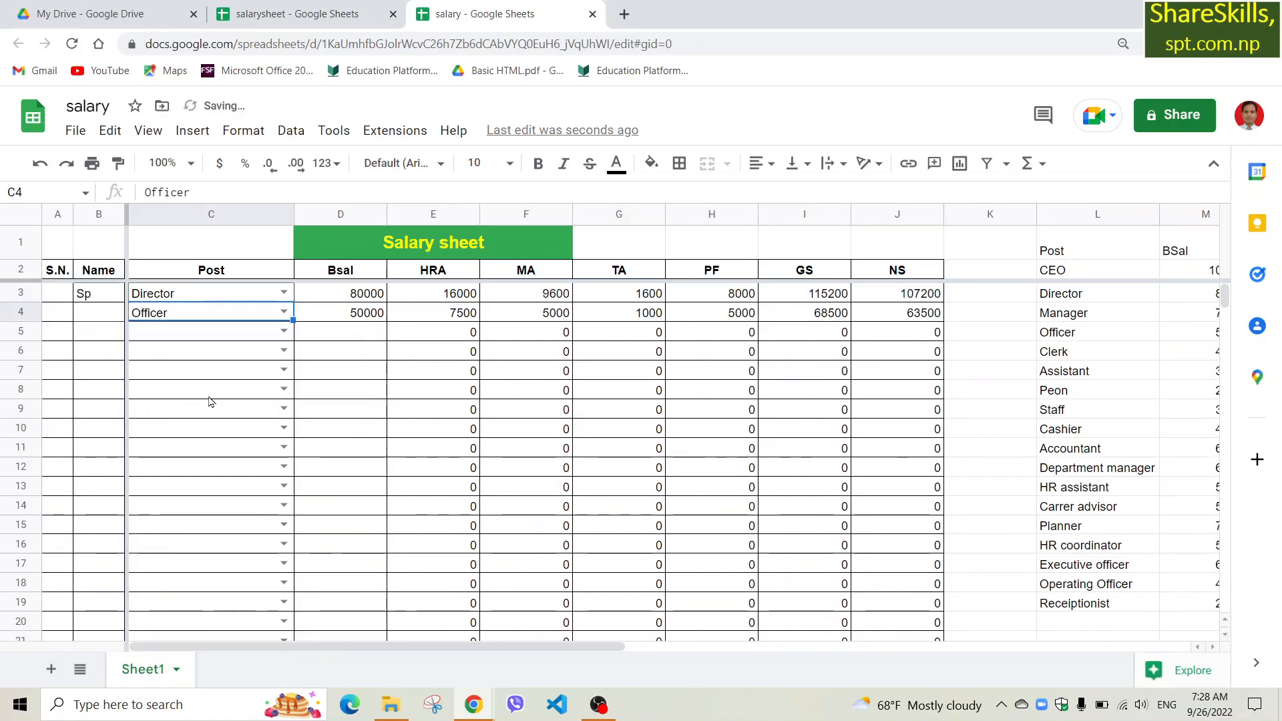
click(283, 330)
click(284, 330)
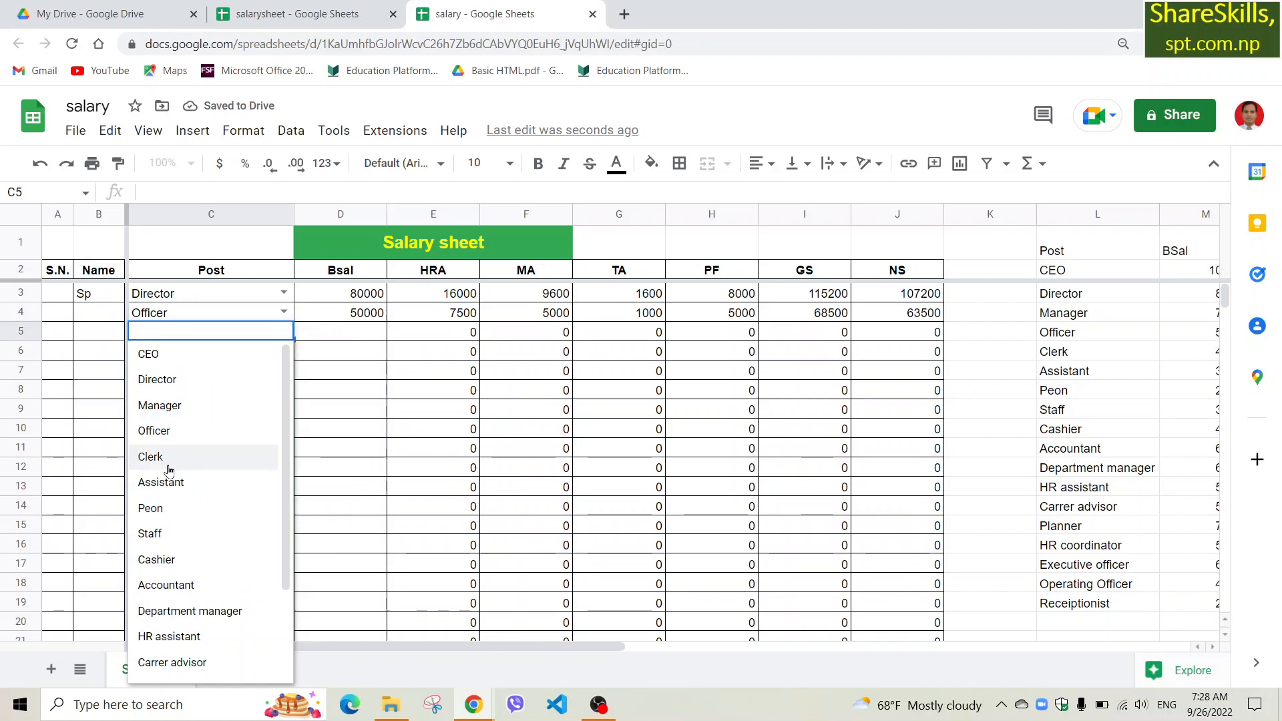
click(153, 533)
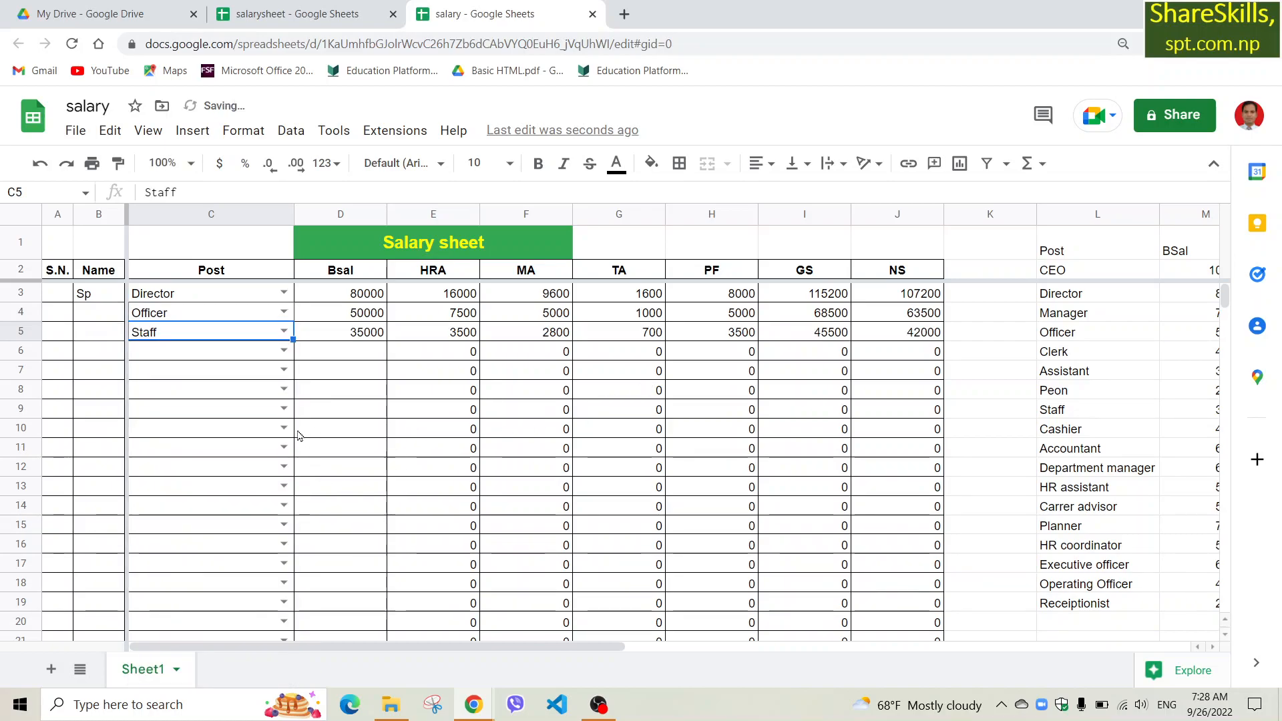
click(283, 351)
click(283, 351)
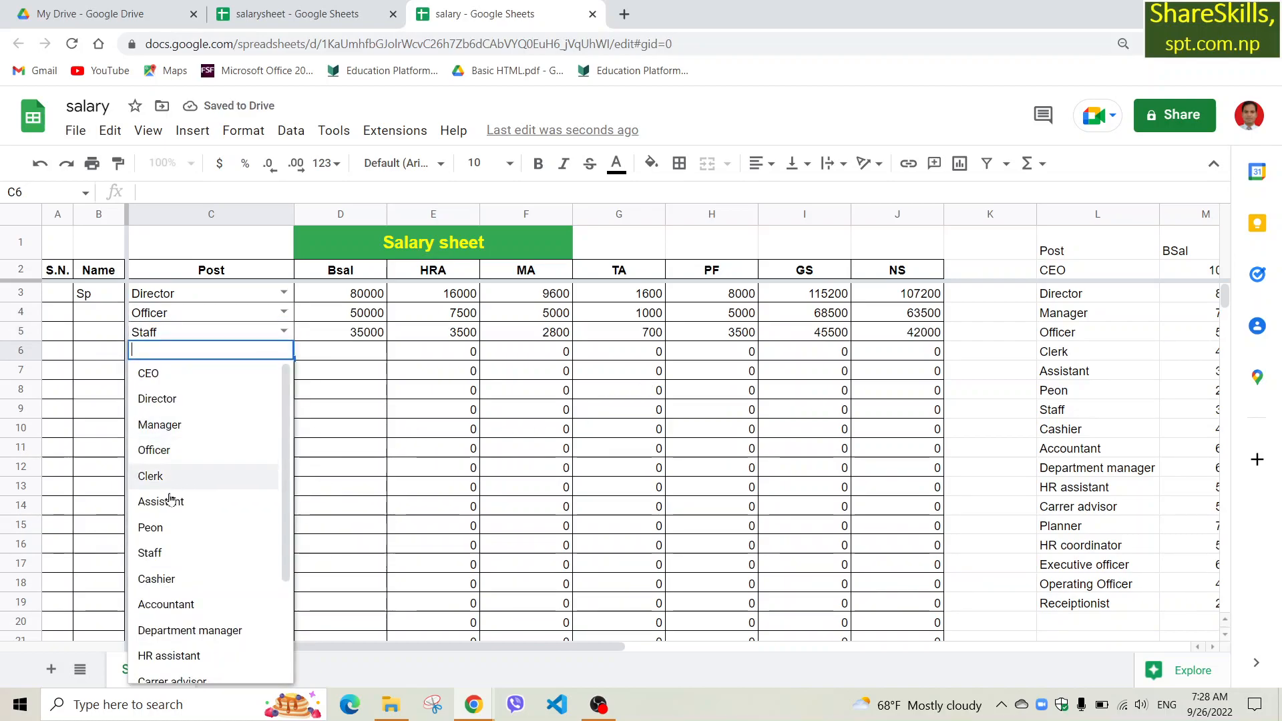
click(179, 631)
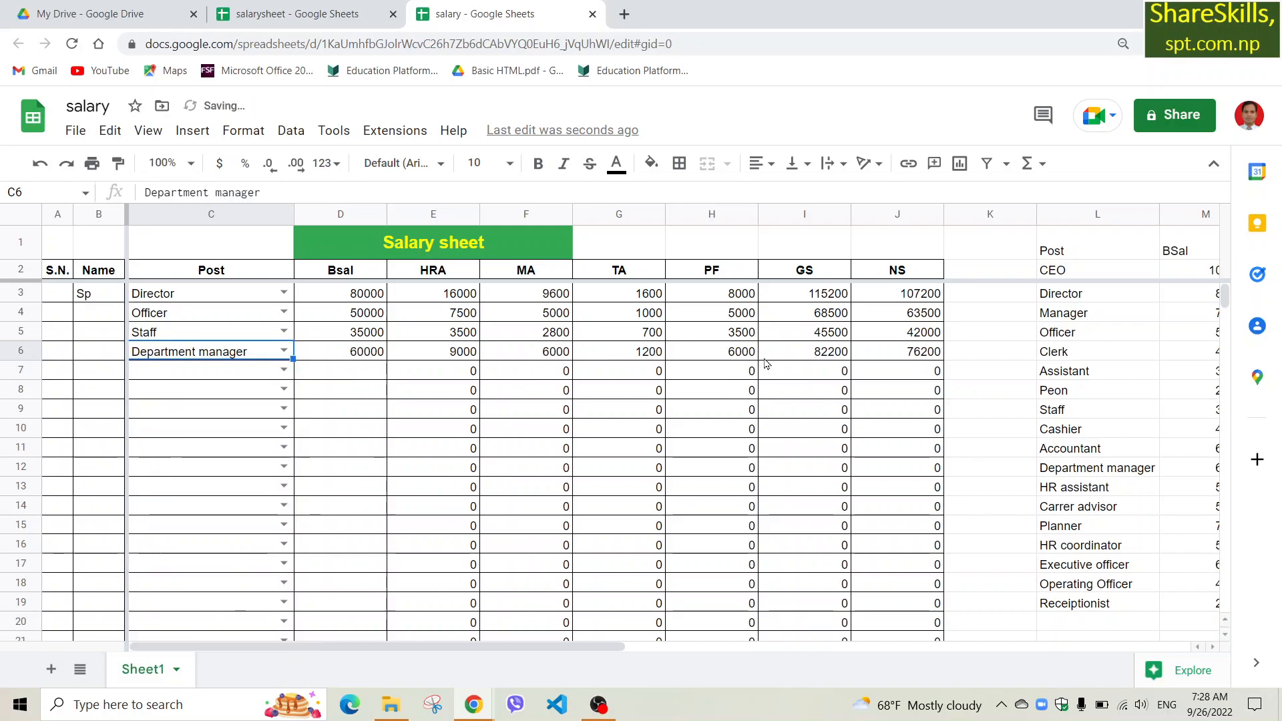